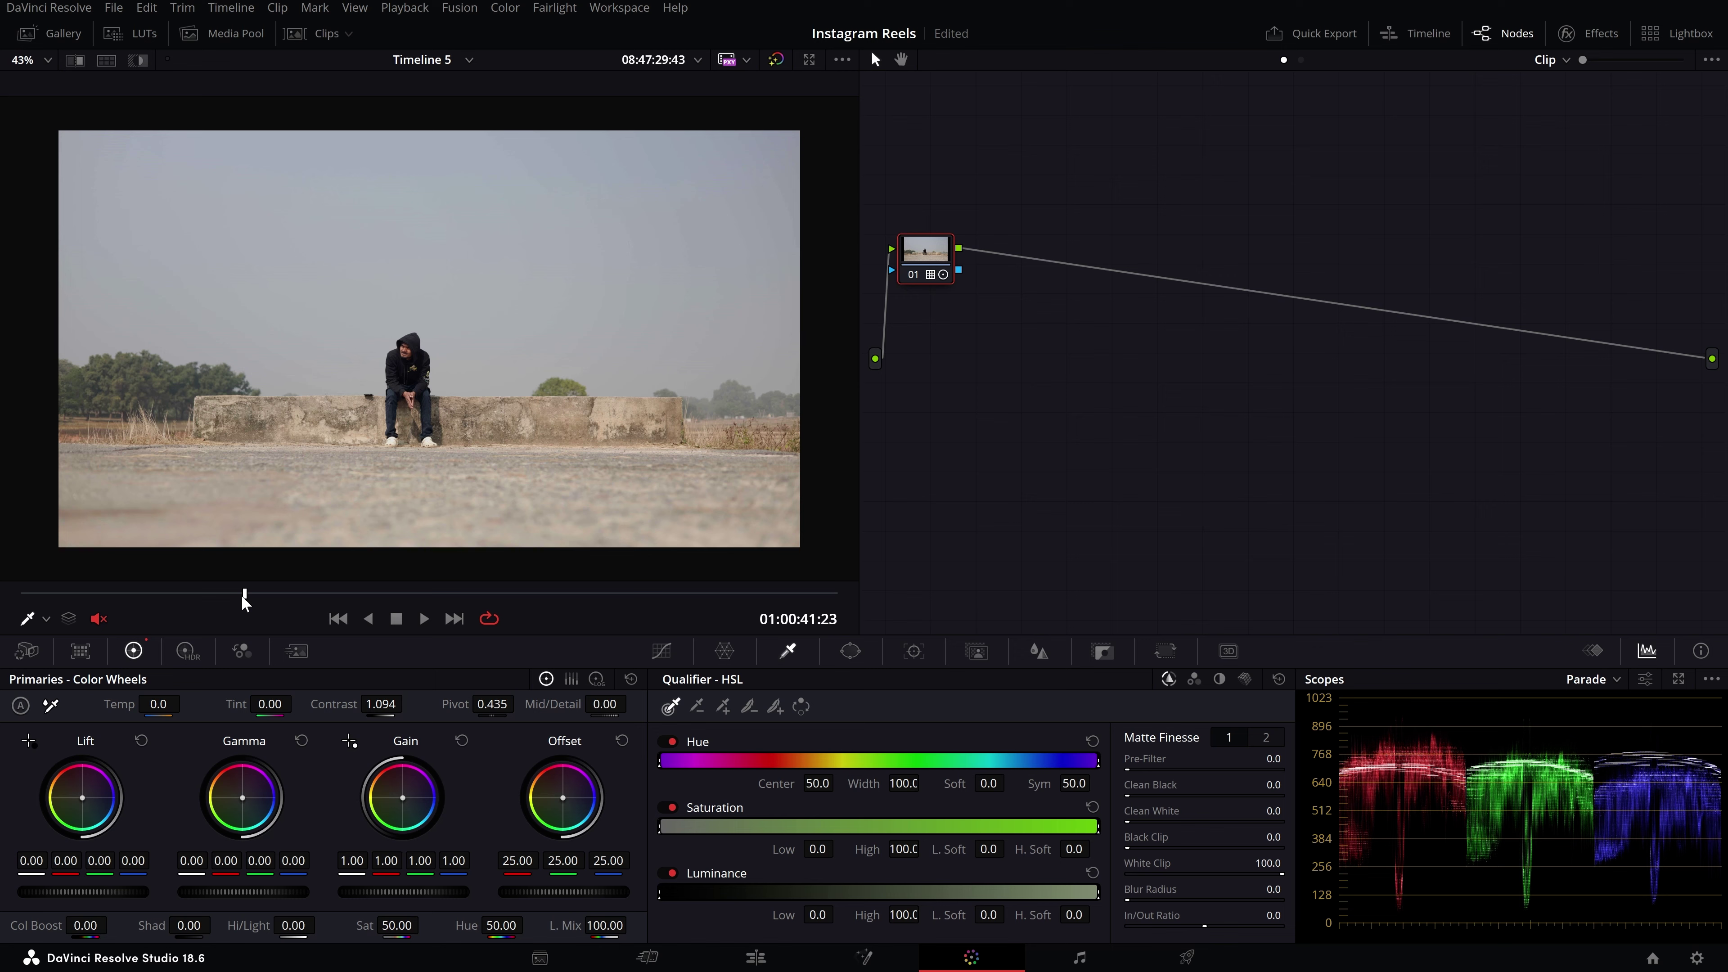
# - Rewind and play the clip, stopping playback at 01:00:40:07
pyautogui.moveTo(245, 594); pyautogui.dragTo(149, 592)
pyautogui.press('space')
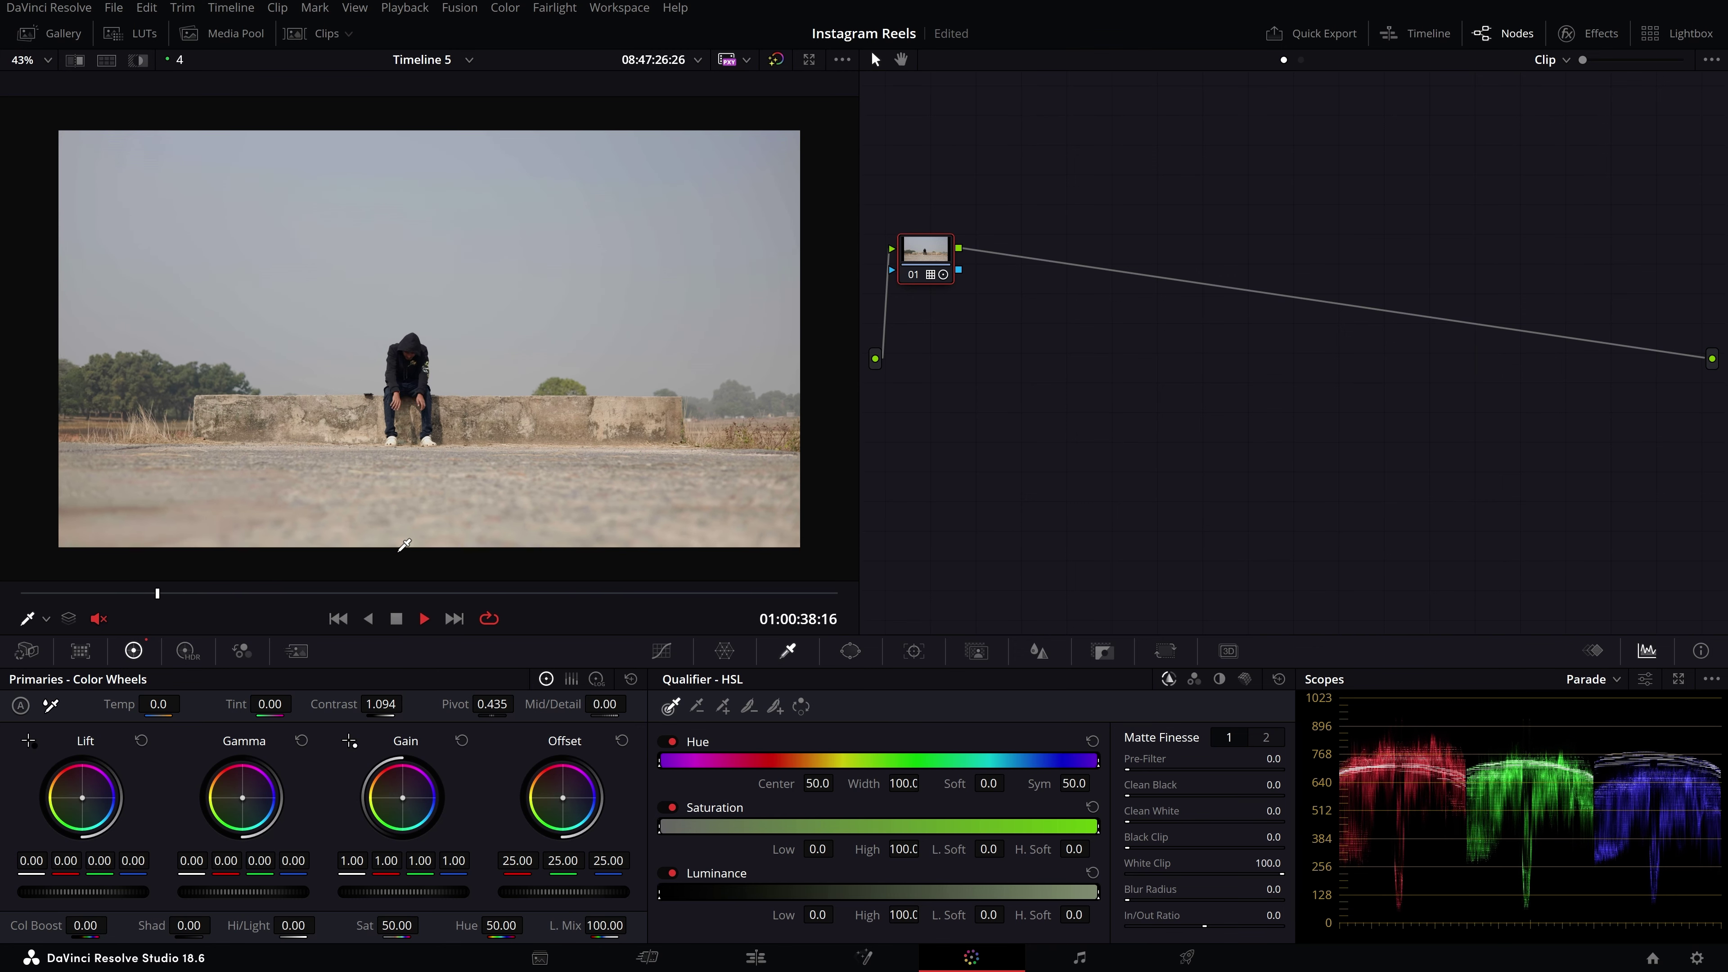
pyautogui.press('space')
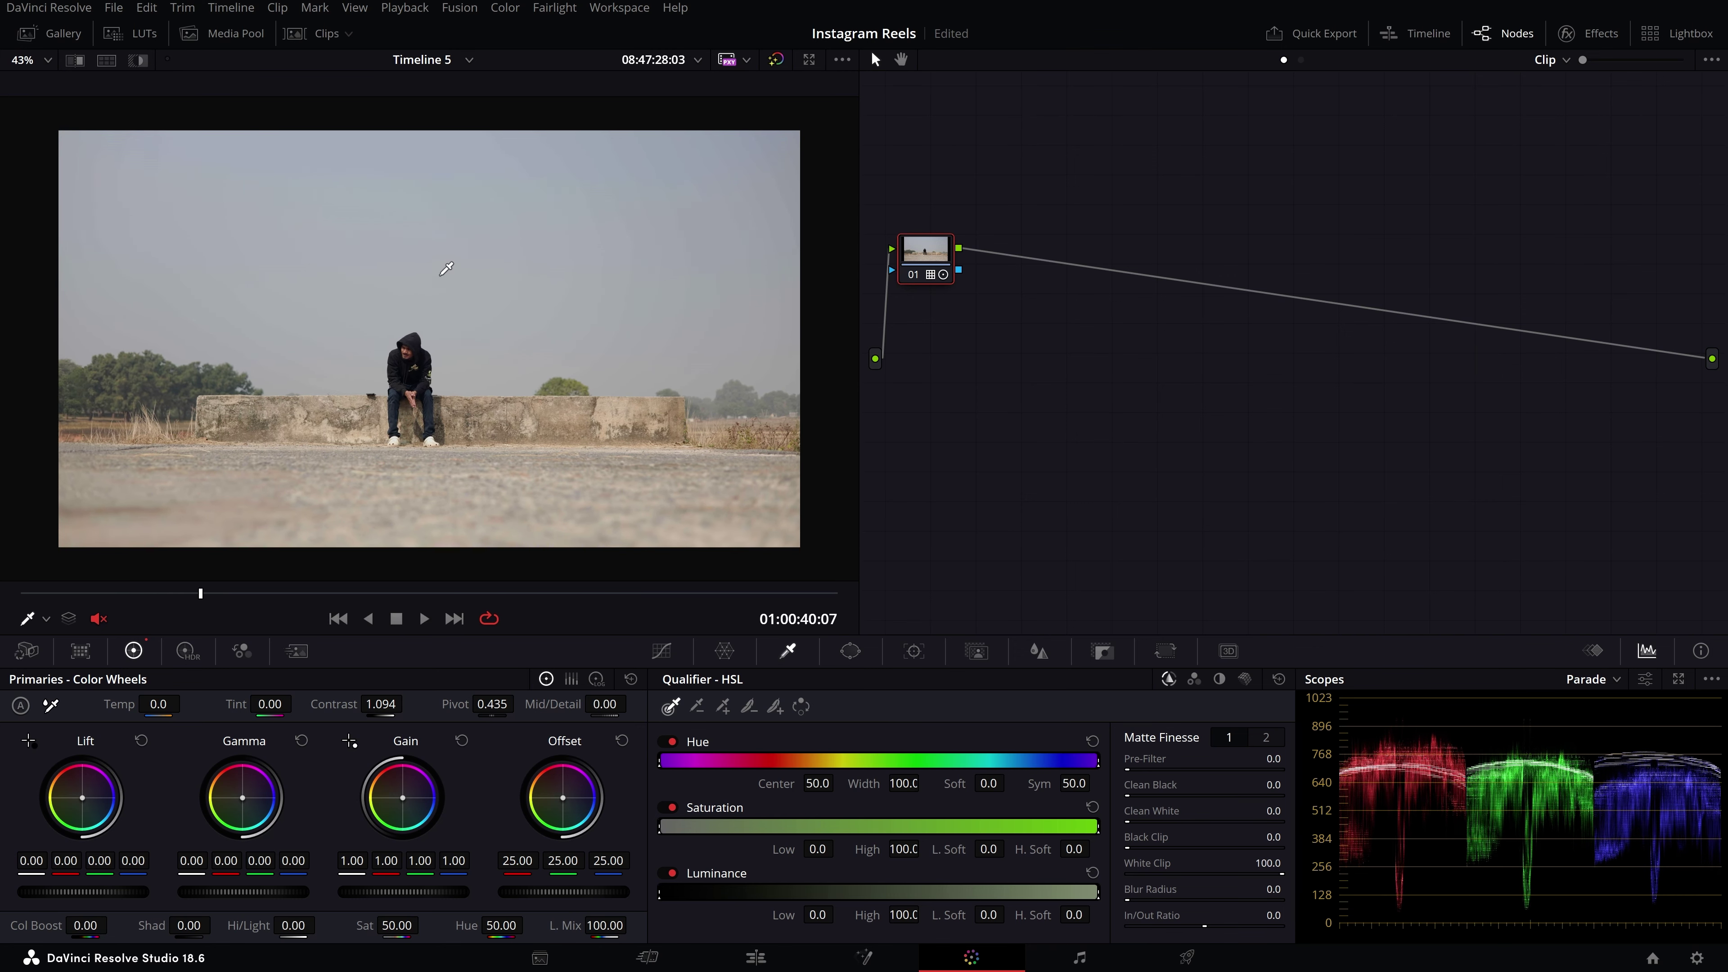
pyautogui.scroll(-3, 344, 248)
pyautogui.scroll(2, 368, 245)
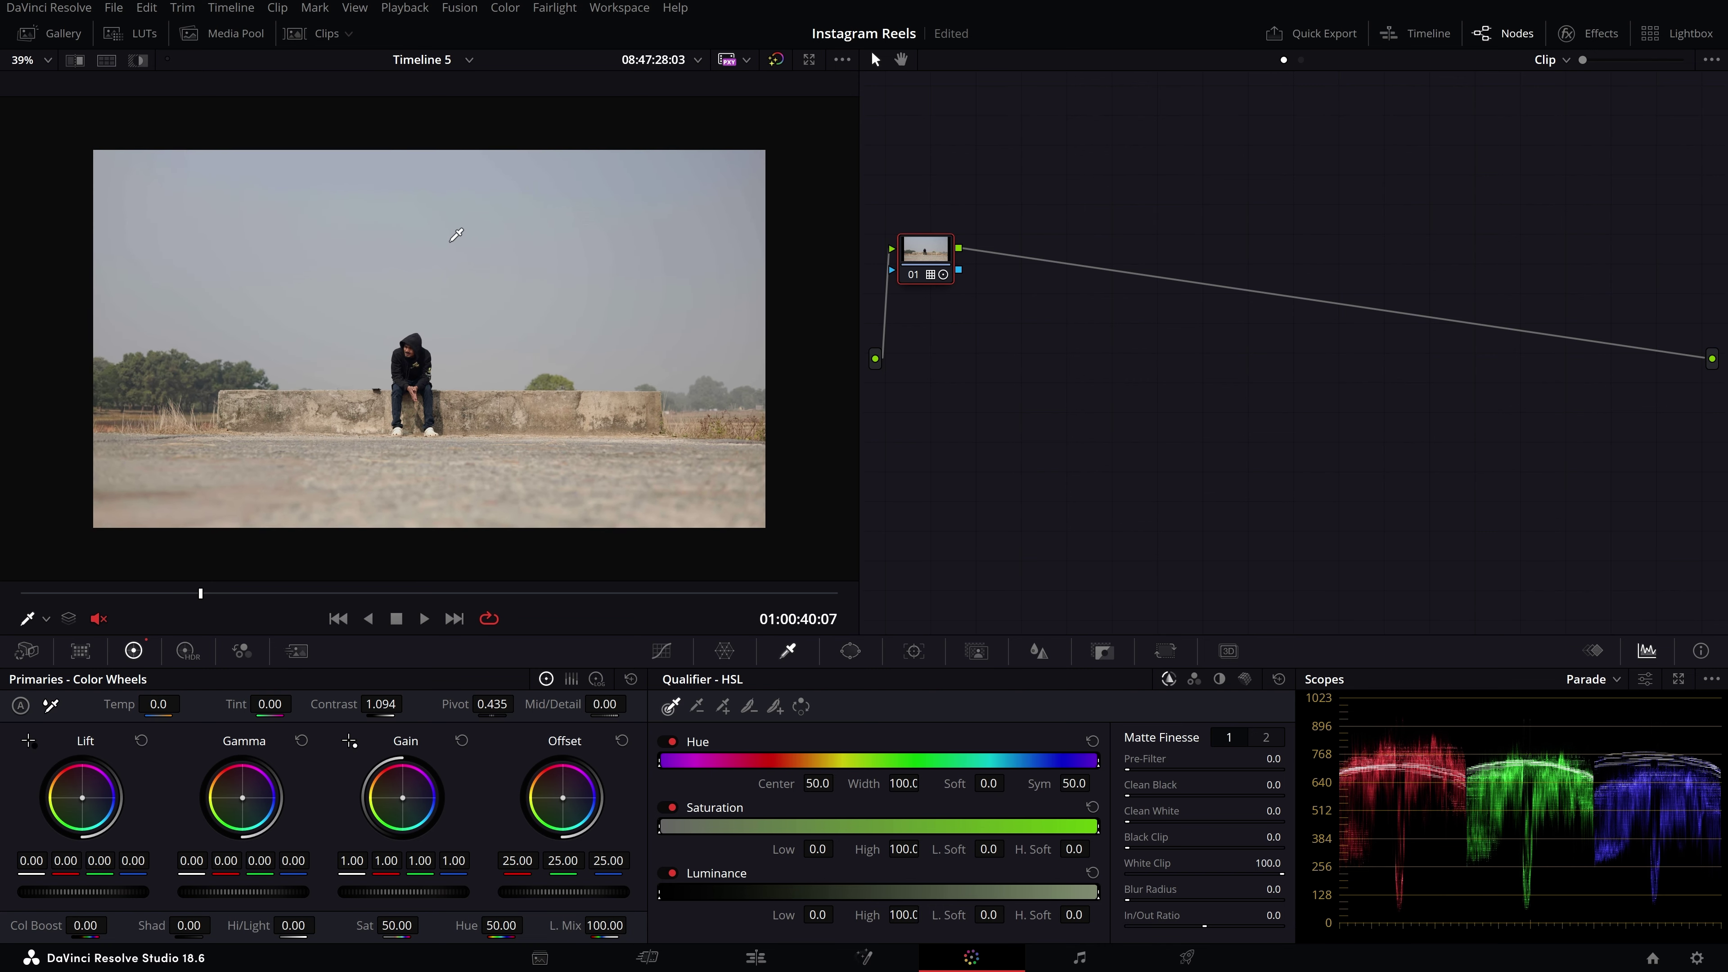
pyautogui.scroll(3, 456, 235)
pyautogui.scroll(-2, 477, 232)
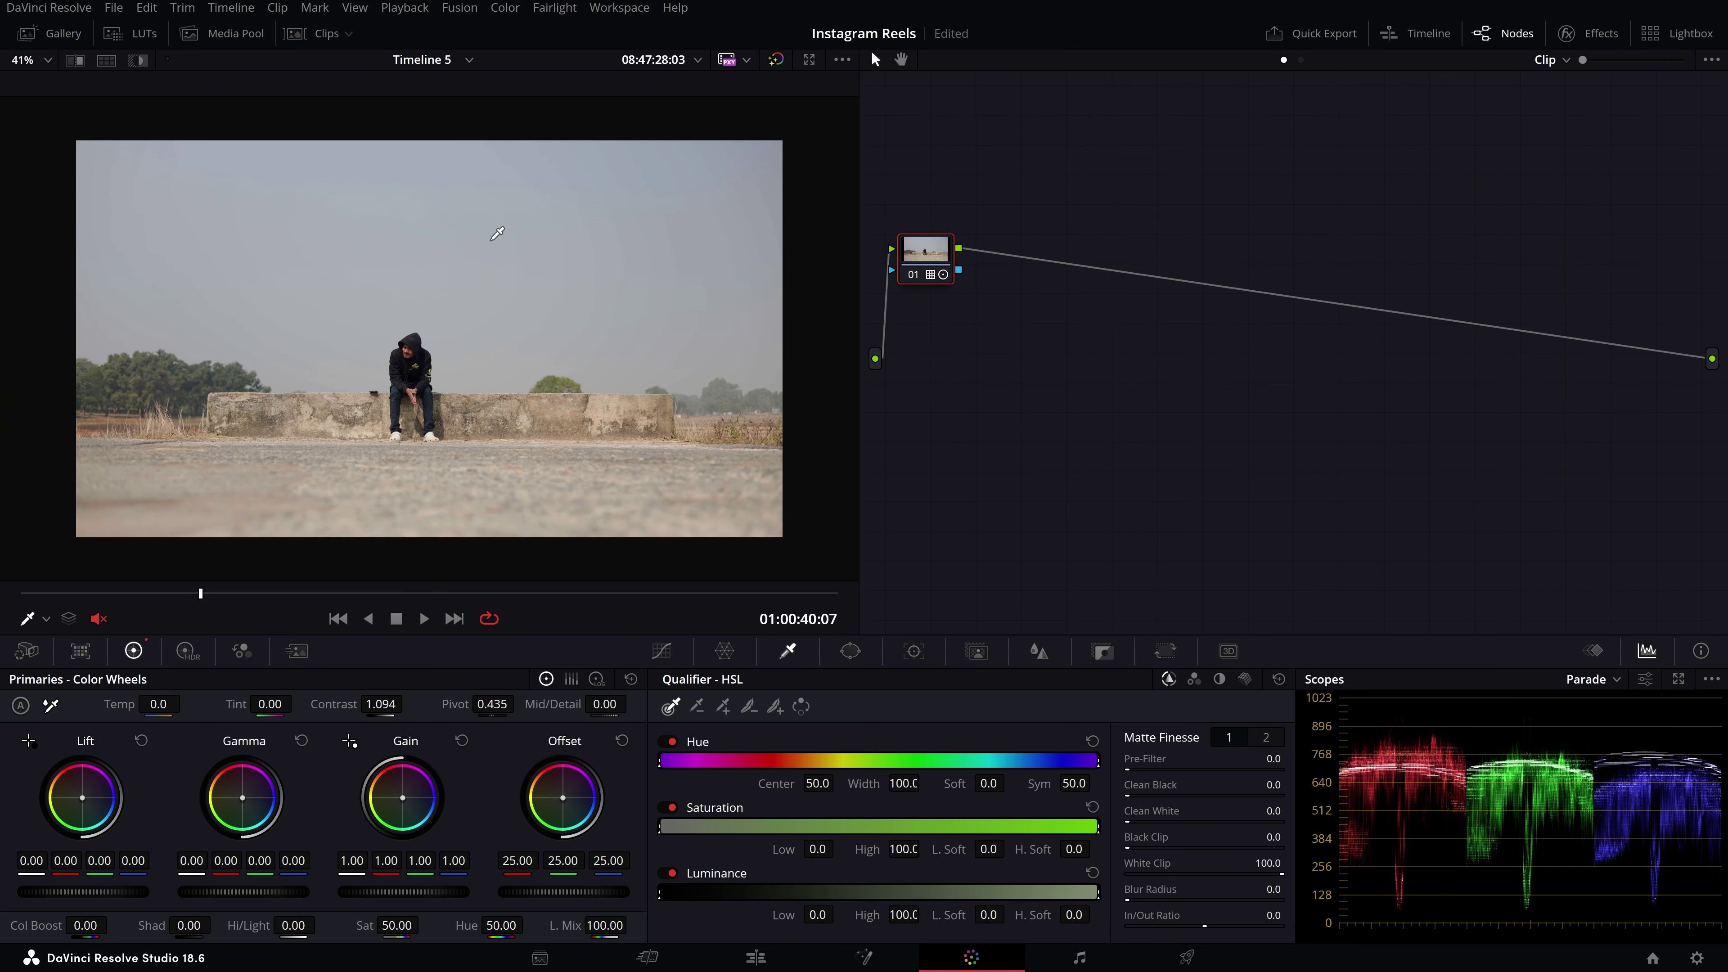
pyautogui.scroll(1, 466, 285)
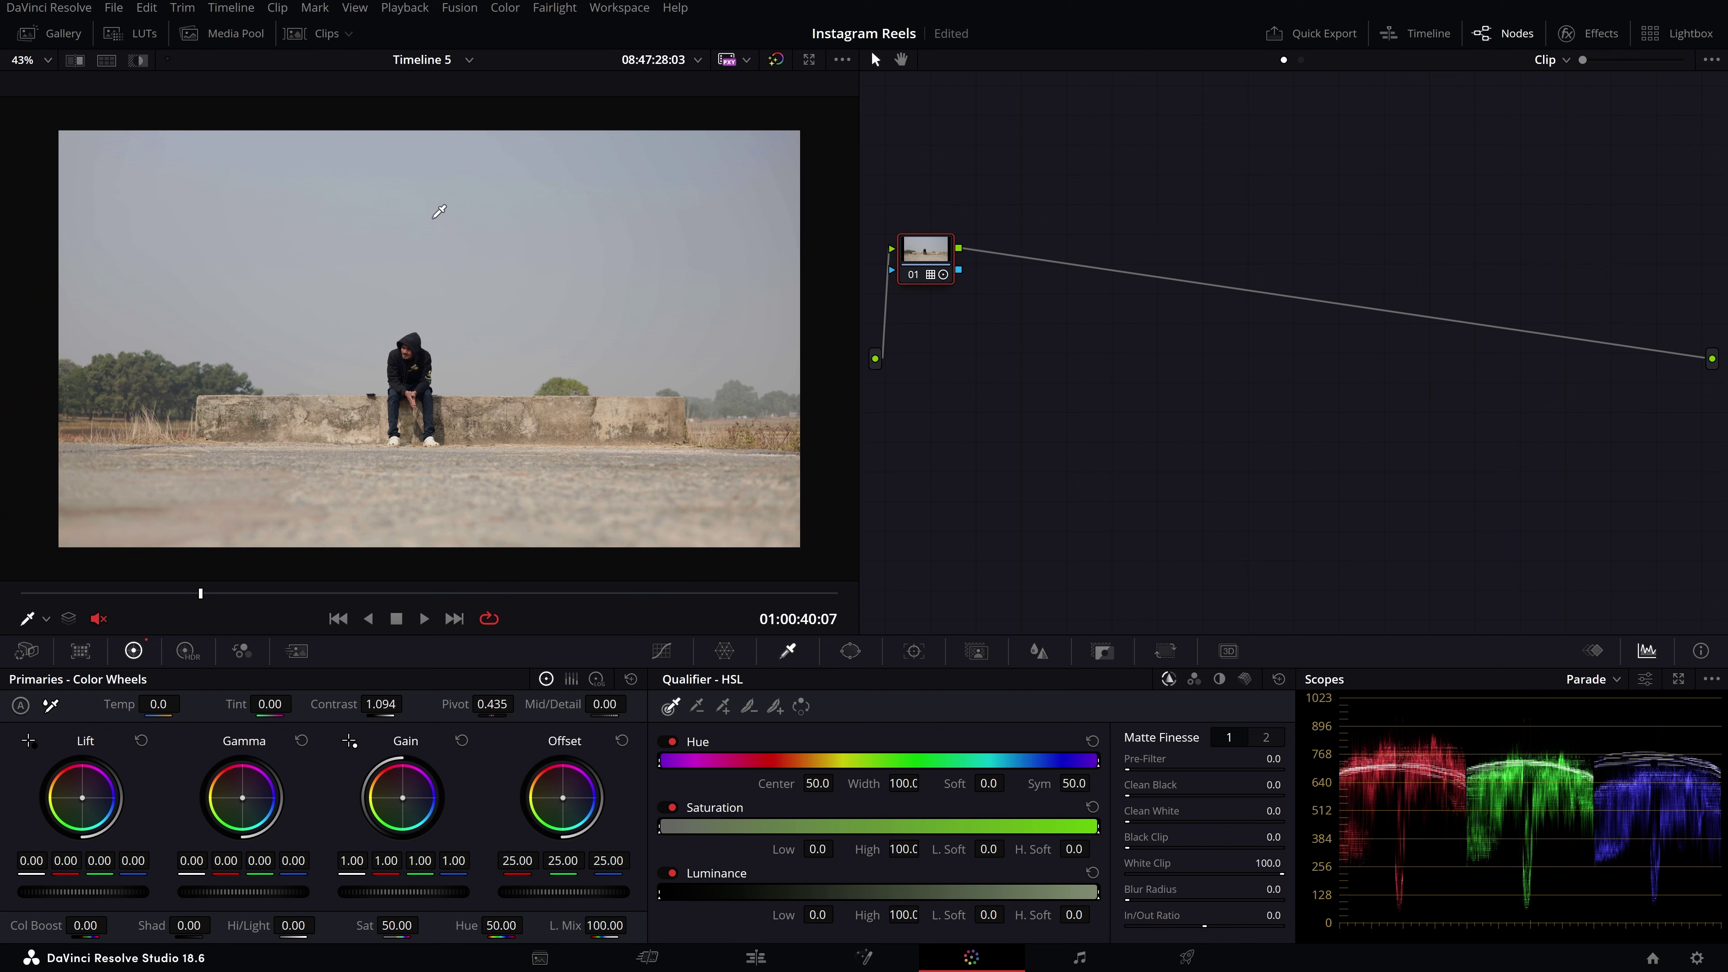
pyautogui.scroll(-1, 435, 224)
pyautogui.scroll(2, 473, 210)
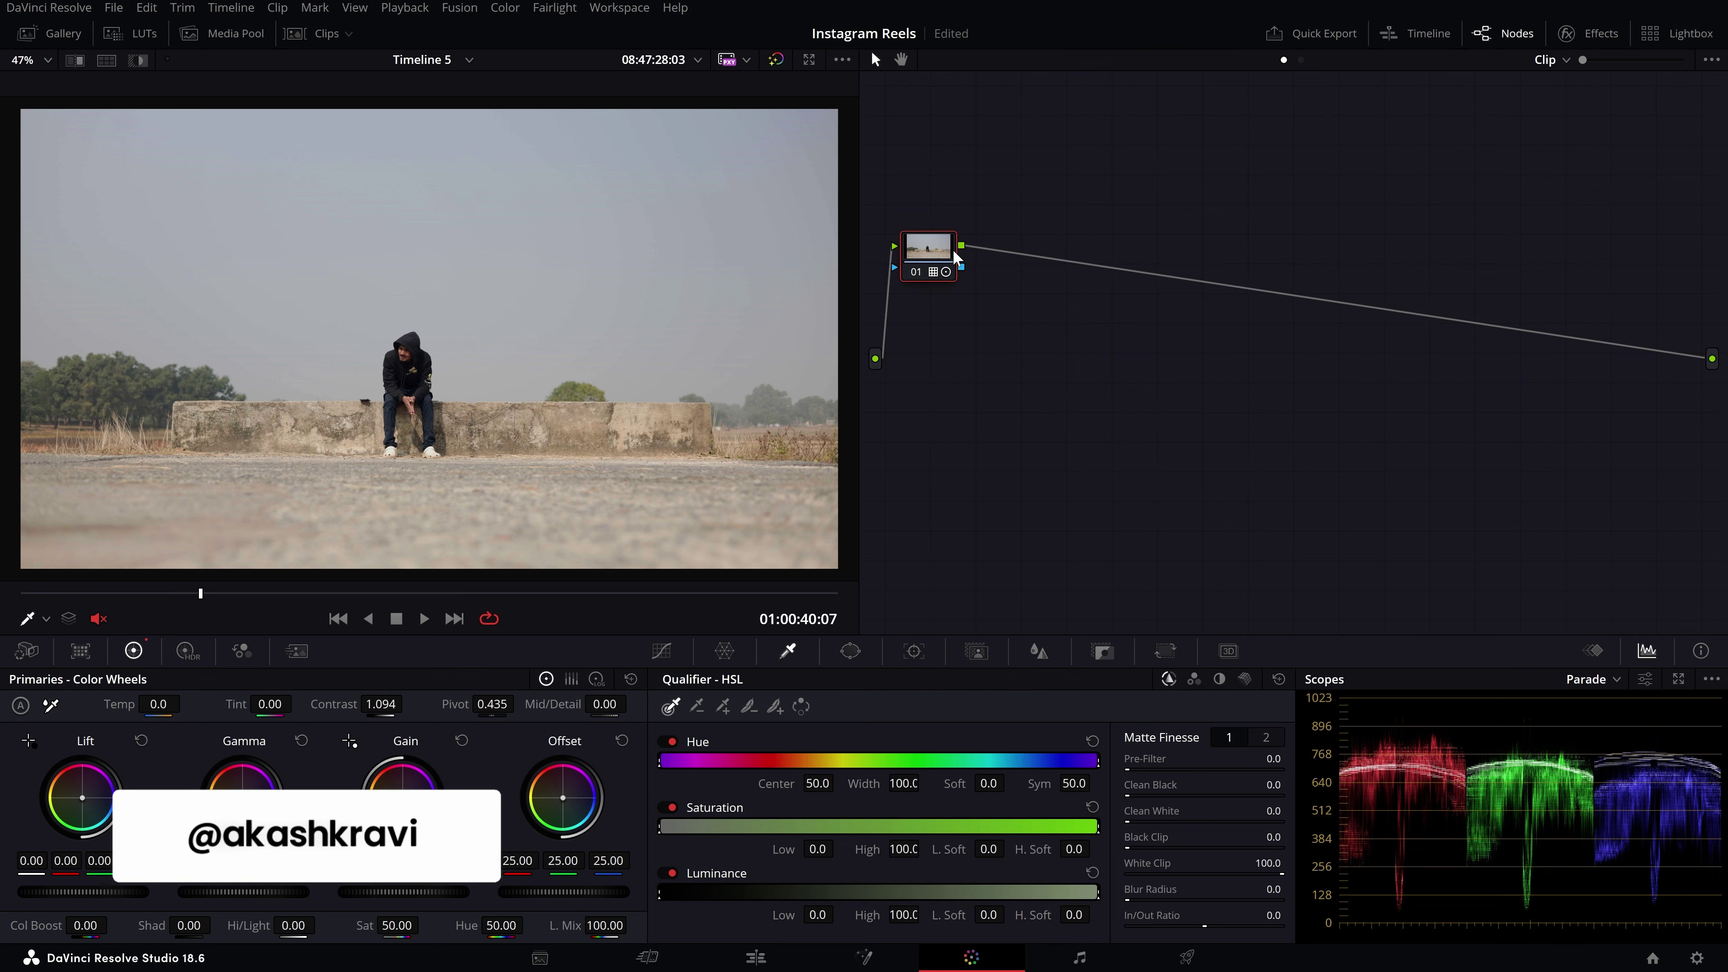
# - Bypass and restore the existing grade to compare, then reposition node 01 in the graph
pyautogui.hotkey('ctrl', 'd')
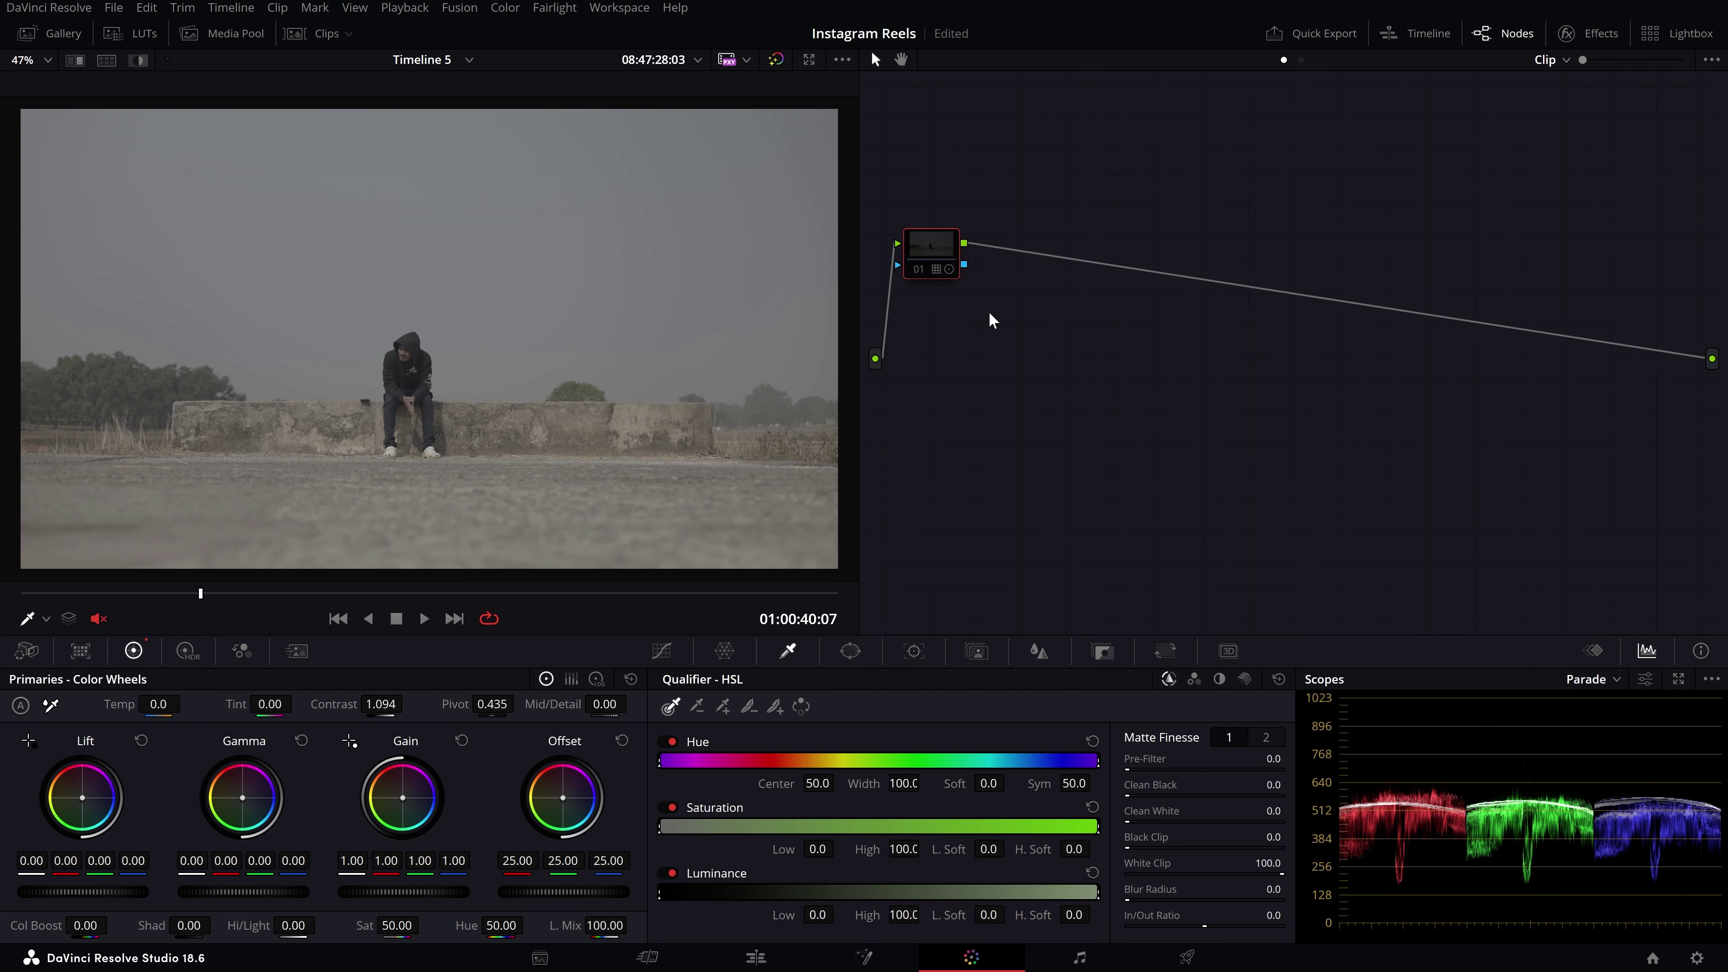
pyautogui.hotkey('ctrl', 'd')
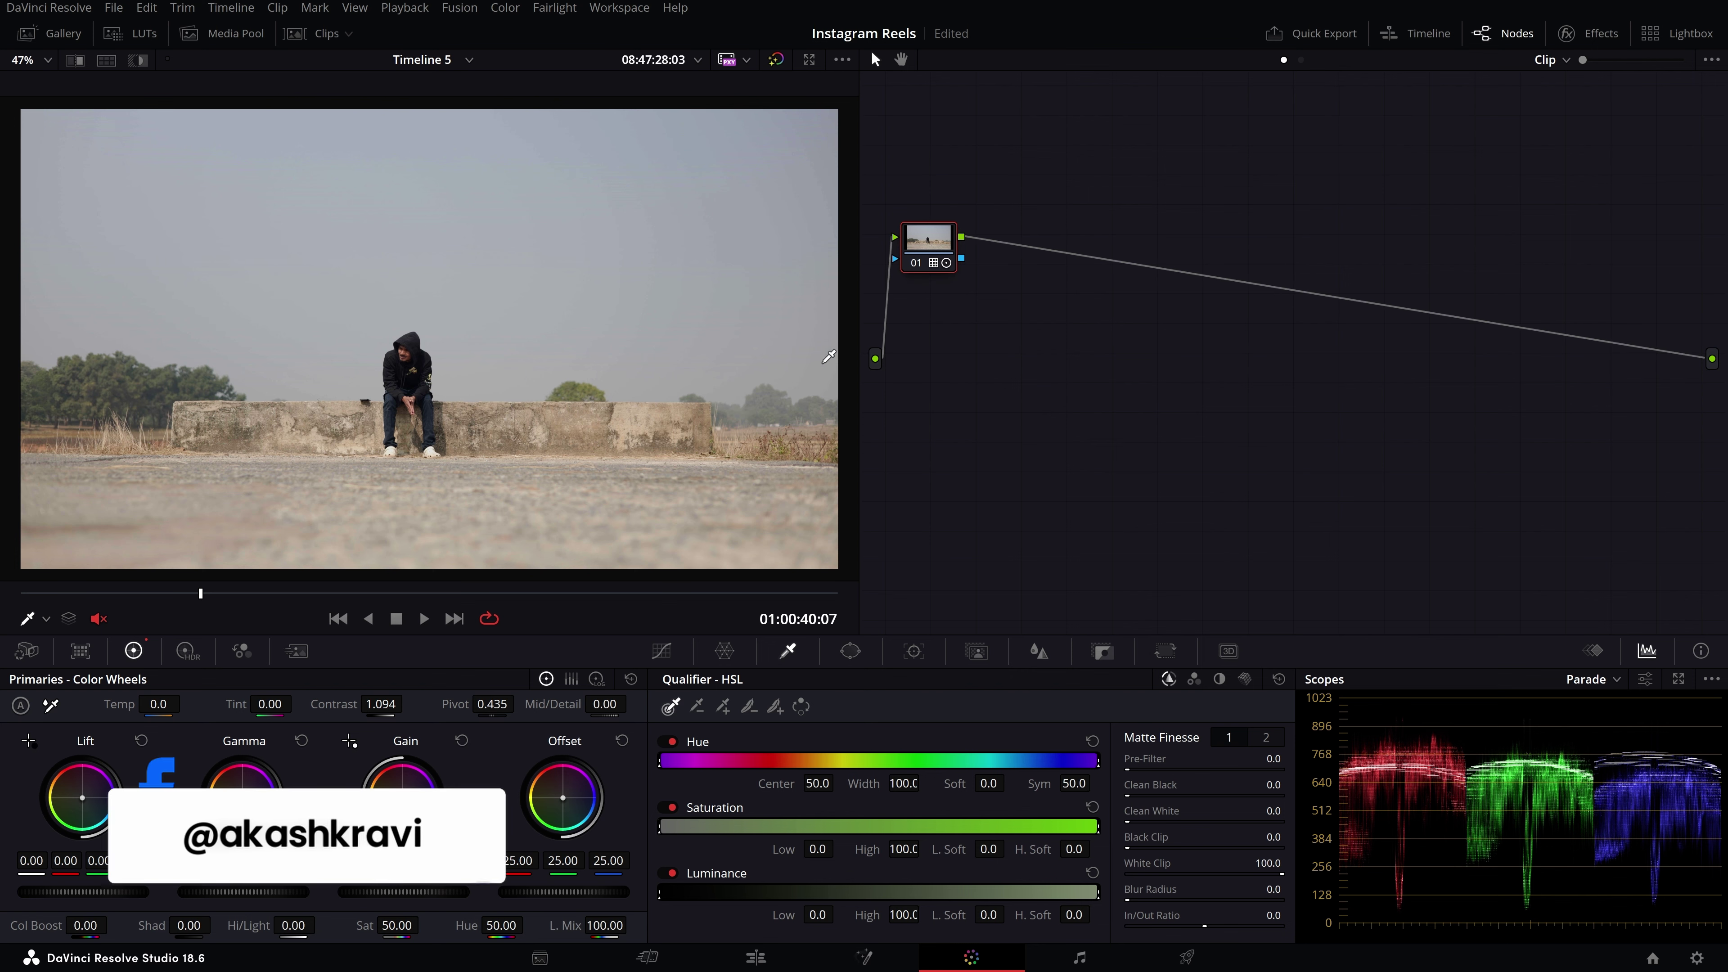
pyautogui.moveTo(945, 262); pyautogui.dragTo(925, 248)
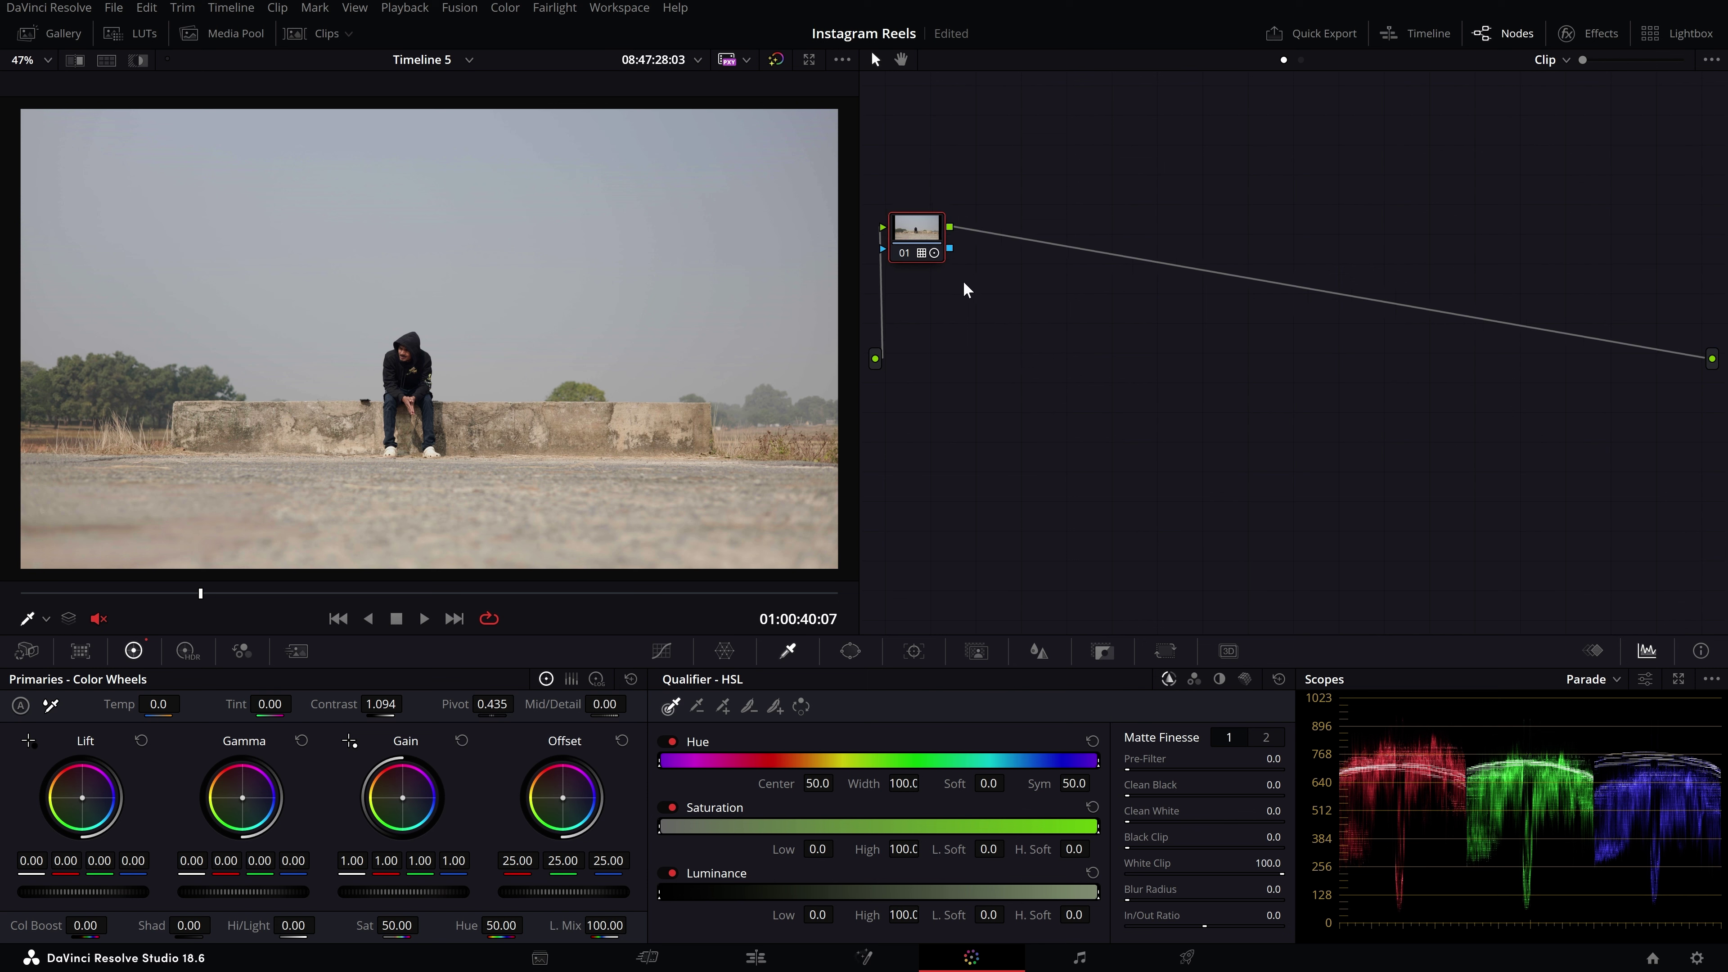
pyautogui.moveTo(926, 247); pyautogui.dragTo(927, 264)
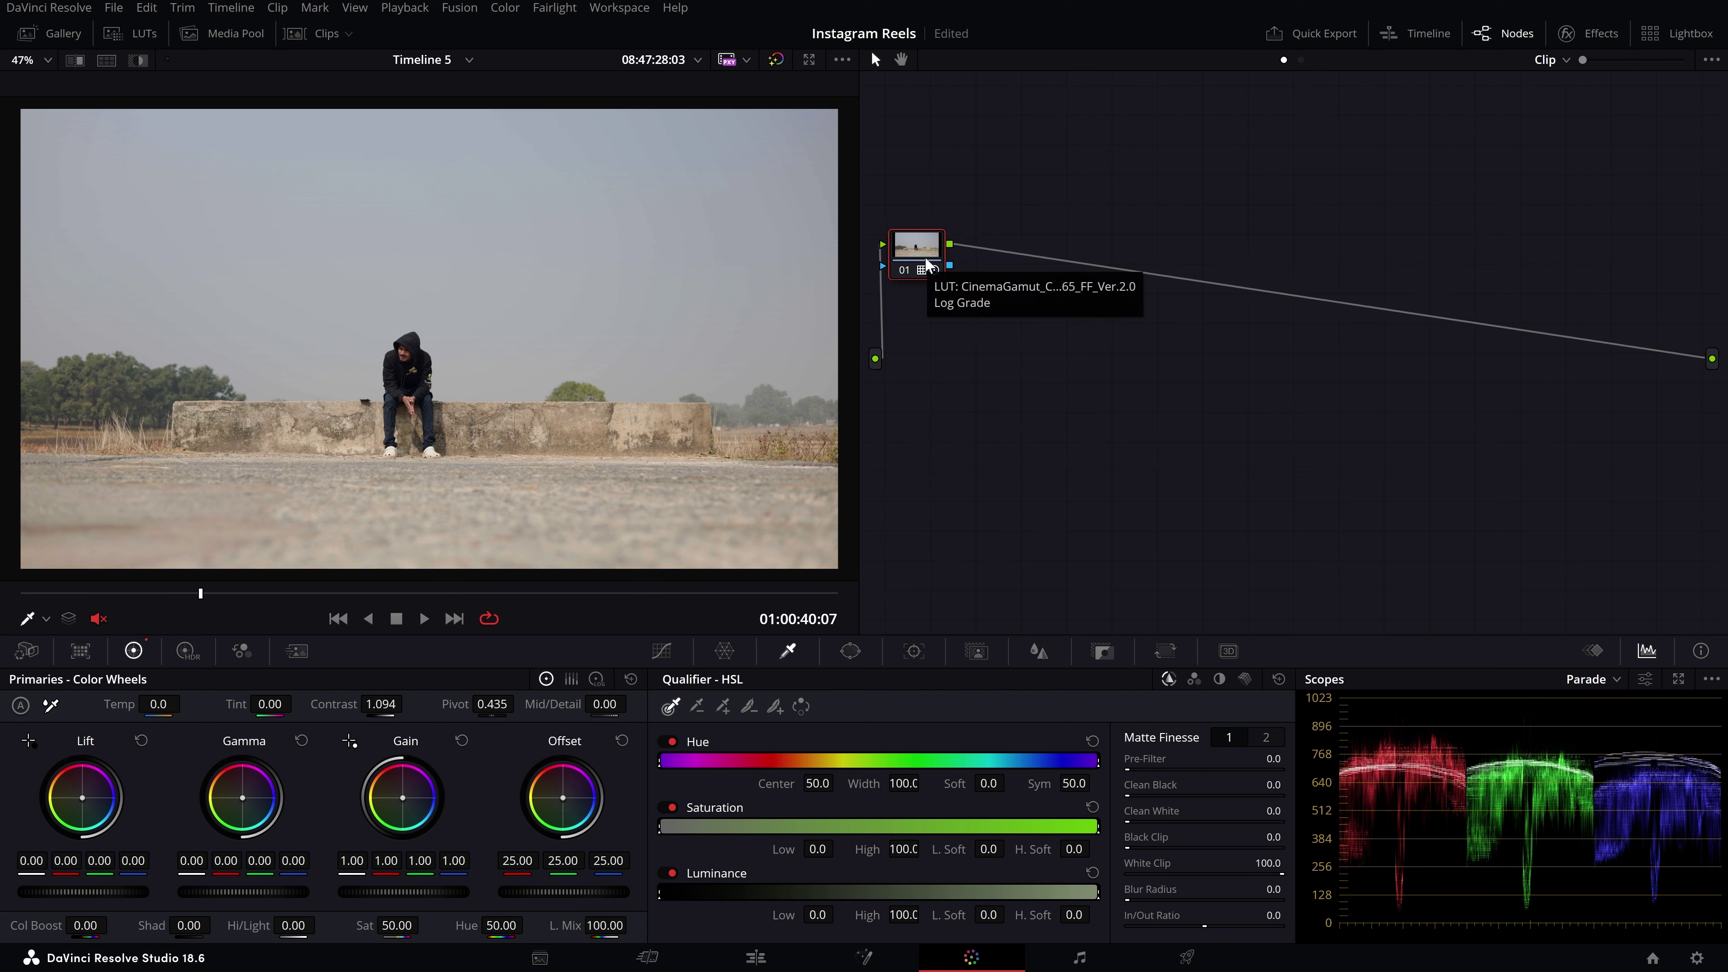
# - Add serial node 02 after node 01 and lay the two nodes out side by side
pyautogui.hotkey('alt', 's')
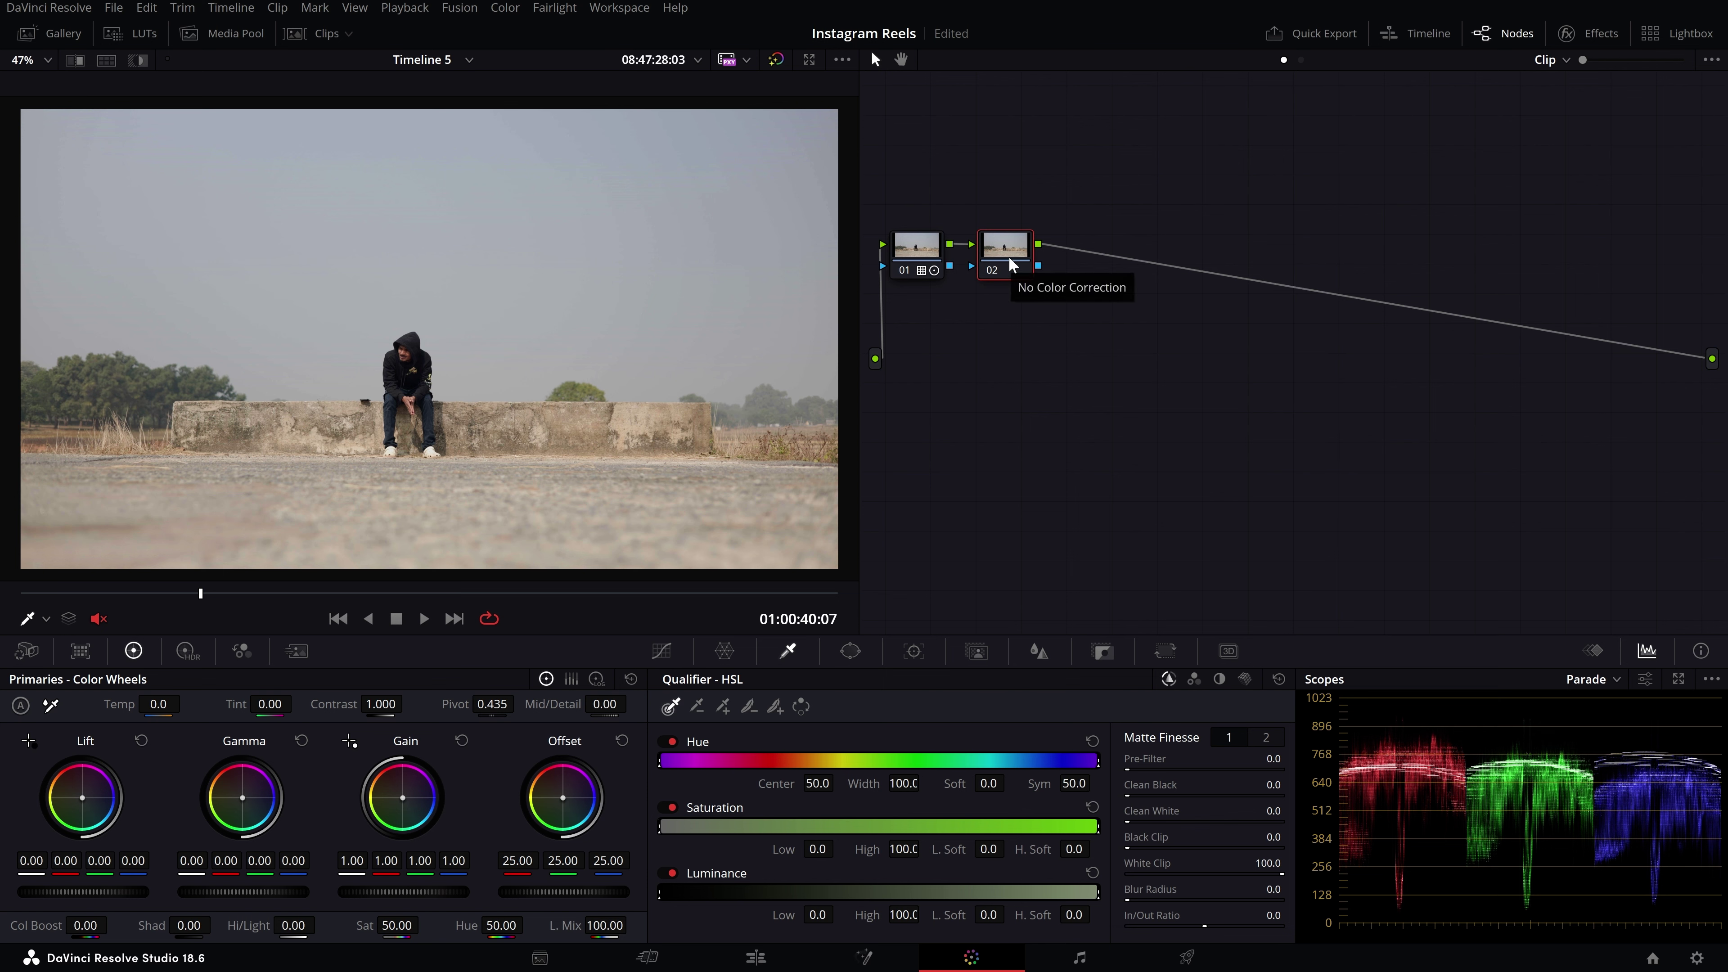
pyautogui.moveTo(1008, 255); pyautogui.dragTo(1144, 255)
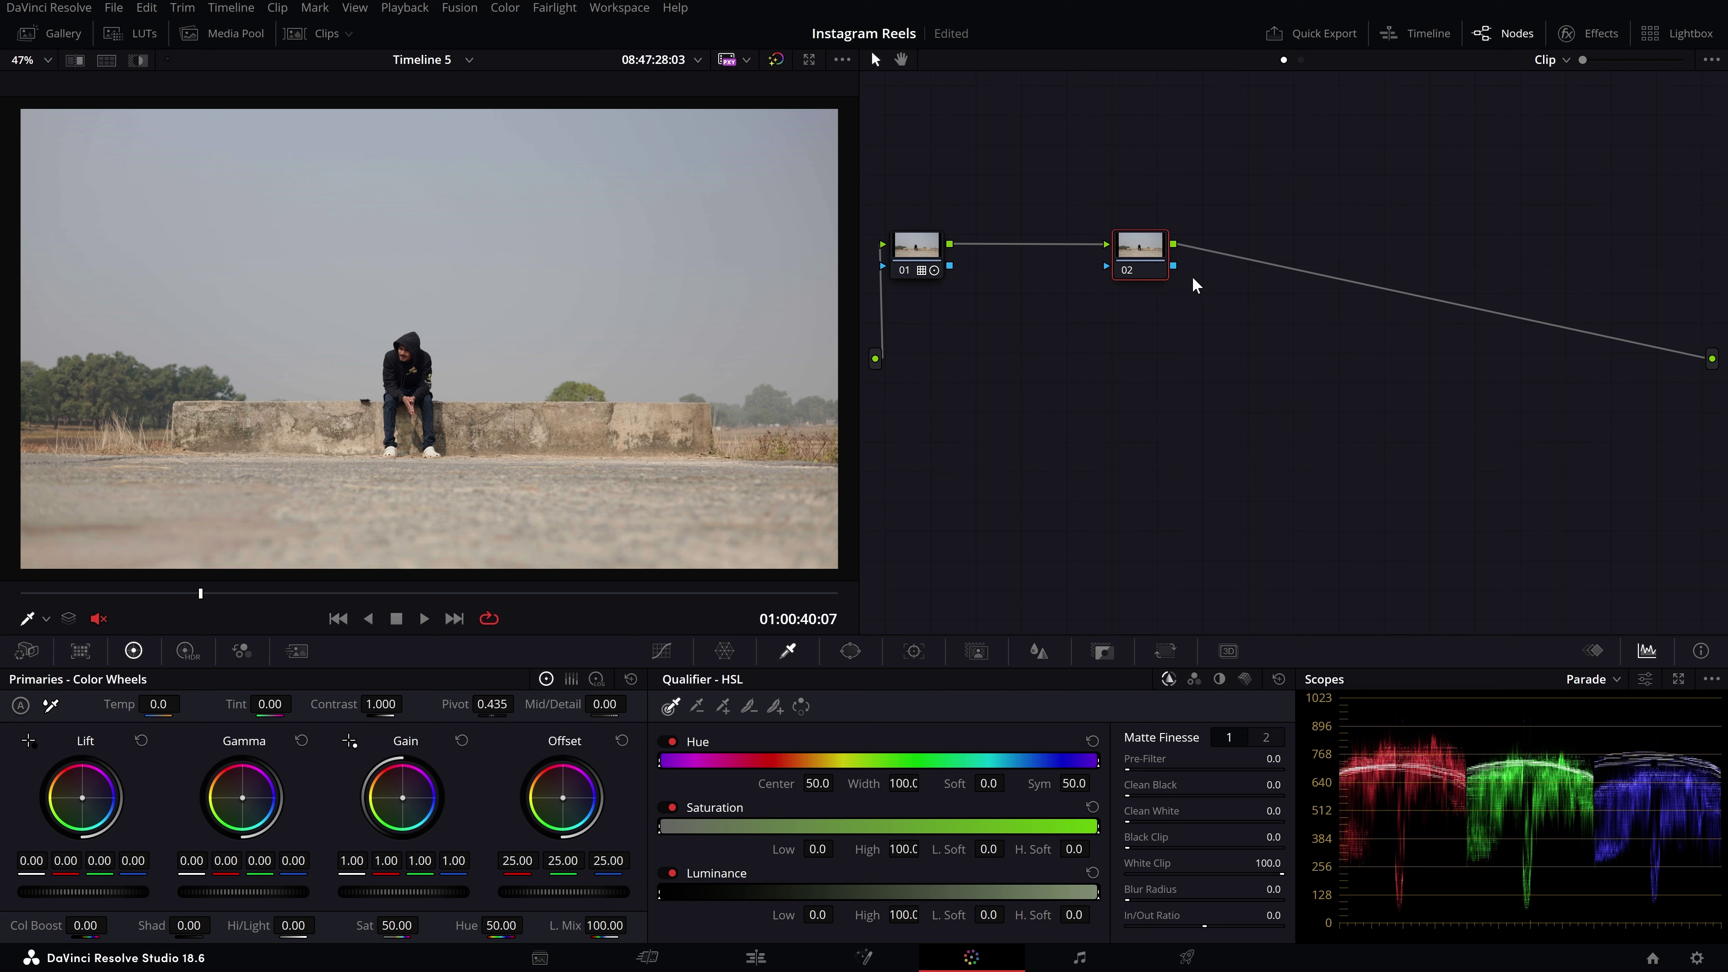
pyautogui.moveTo(937, 252); pyautogui.dragTo(997, 253)
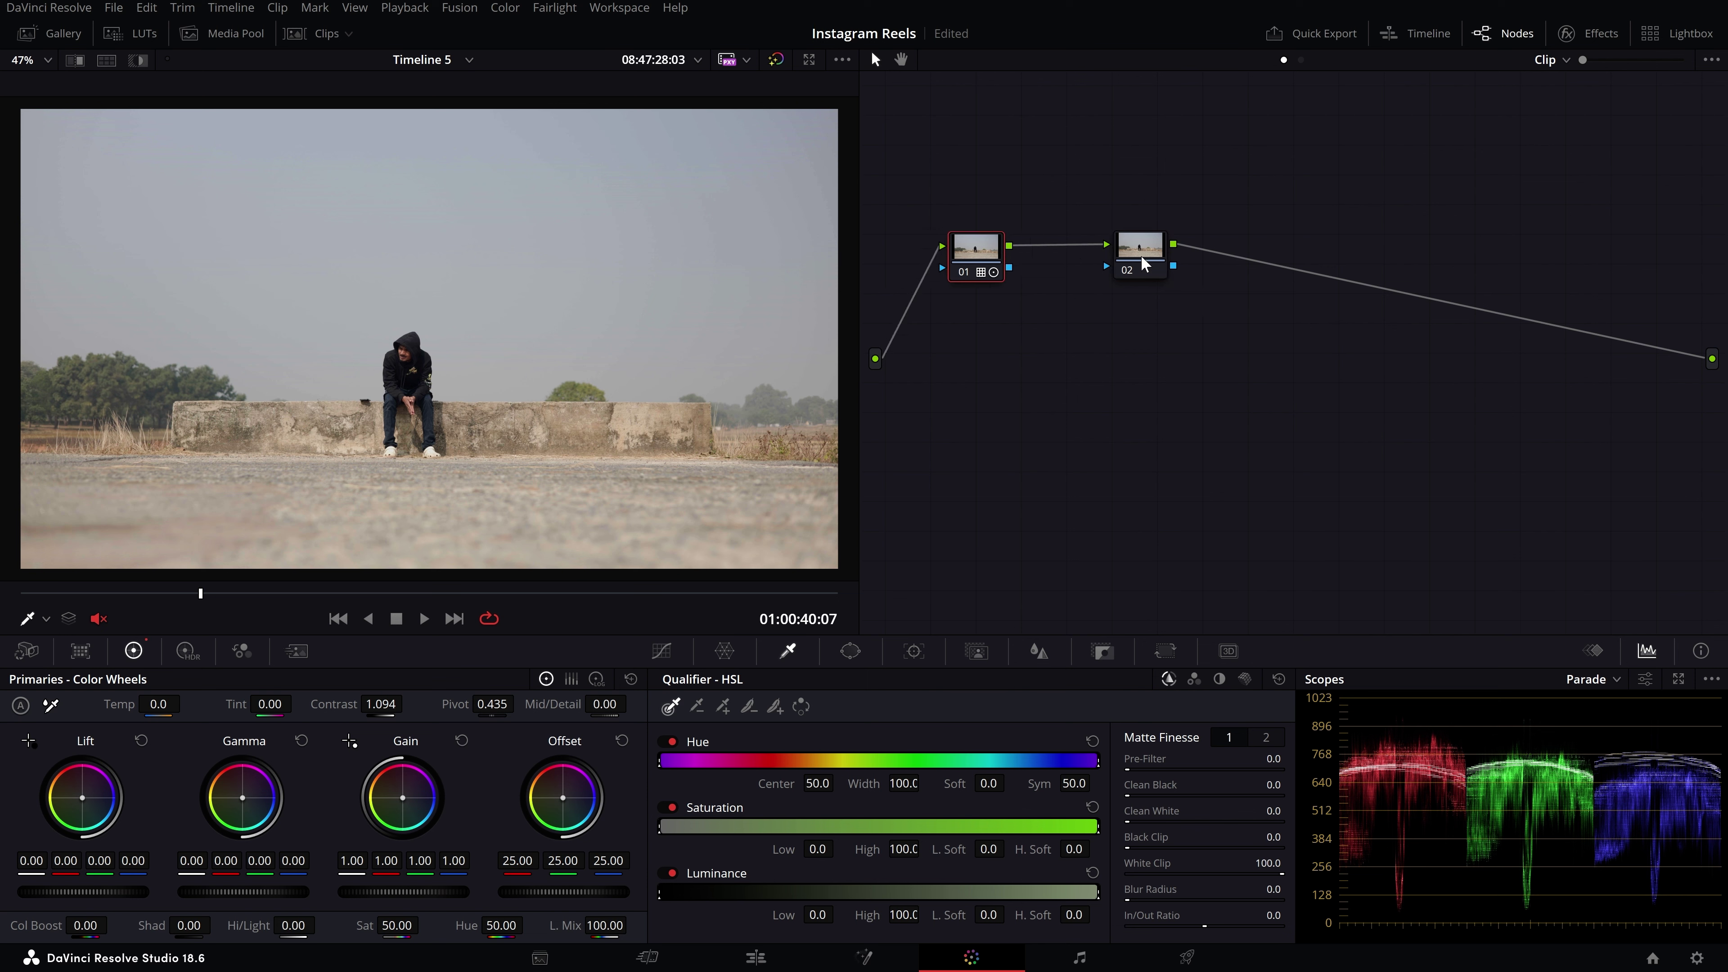
pyautogui.click(1143, 264)
pyautogui.click(972, 257)
pyautogui.moveTo(929, 195); pyautogui.dragTo(1211, 320)
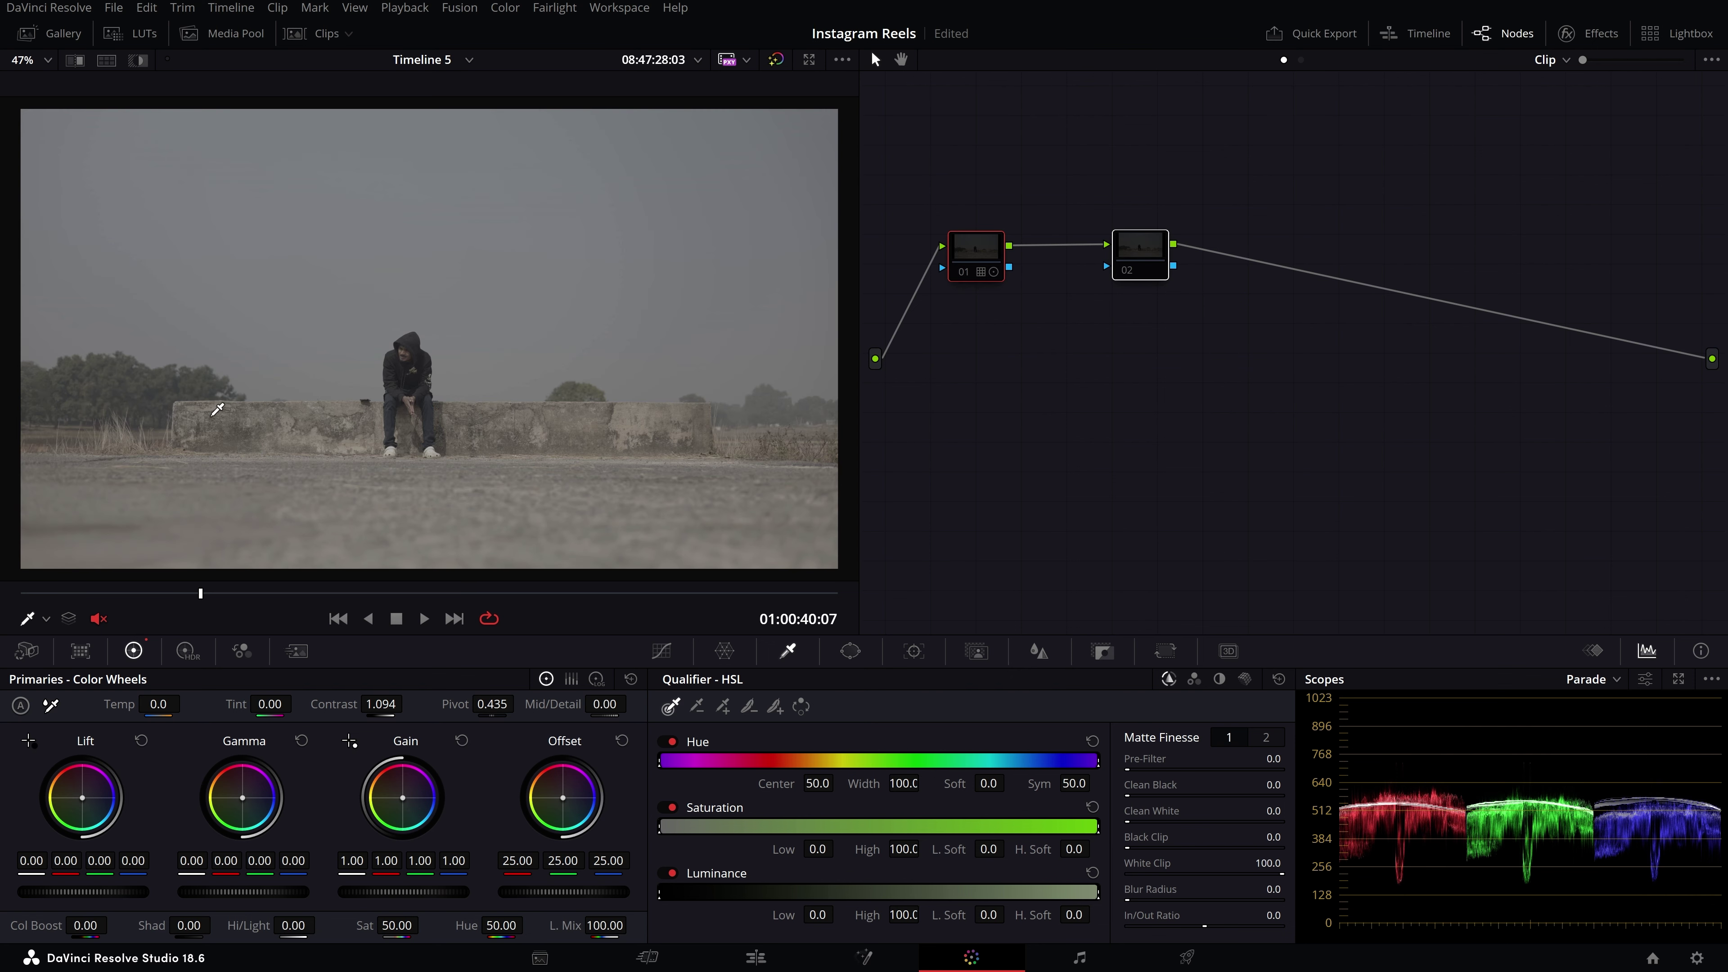
pyautogui.moveTo(977, 258); pyautogui.dragTo(941, 254)
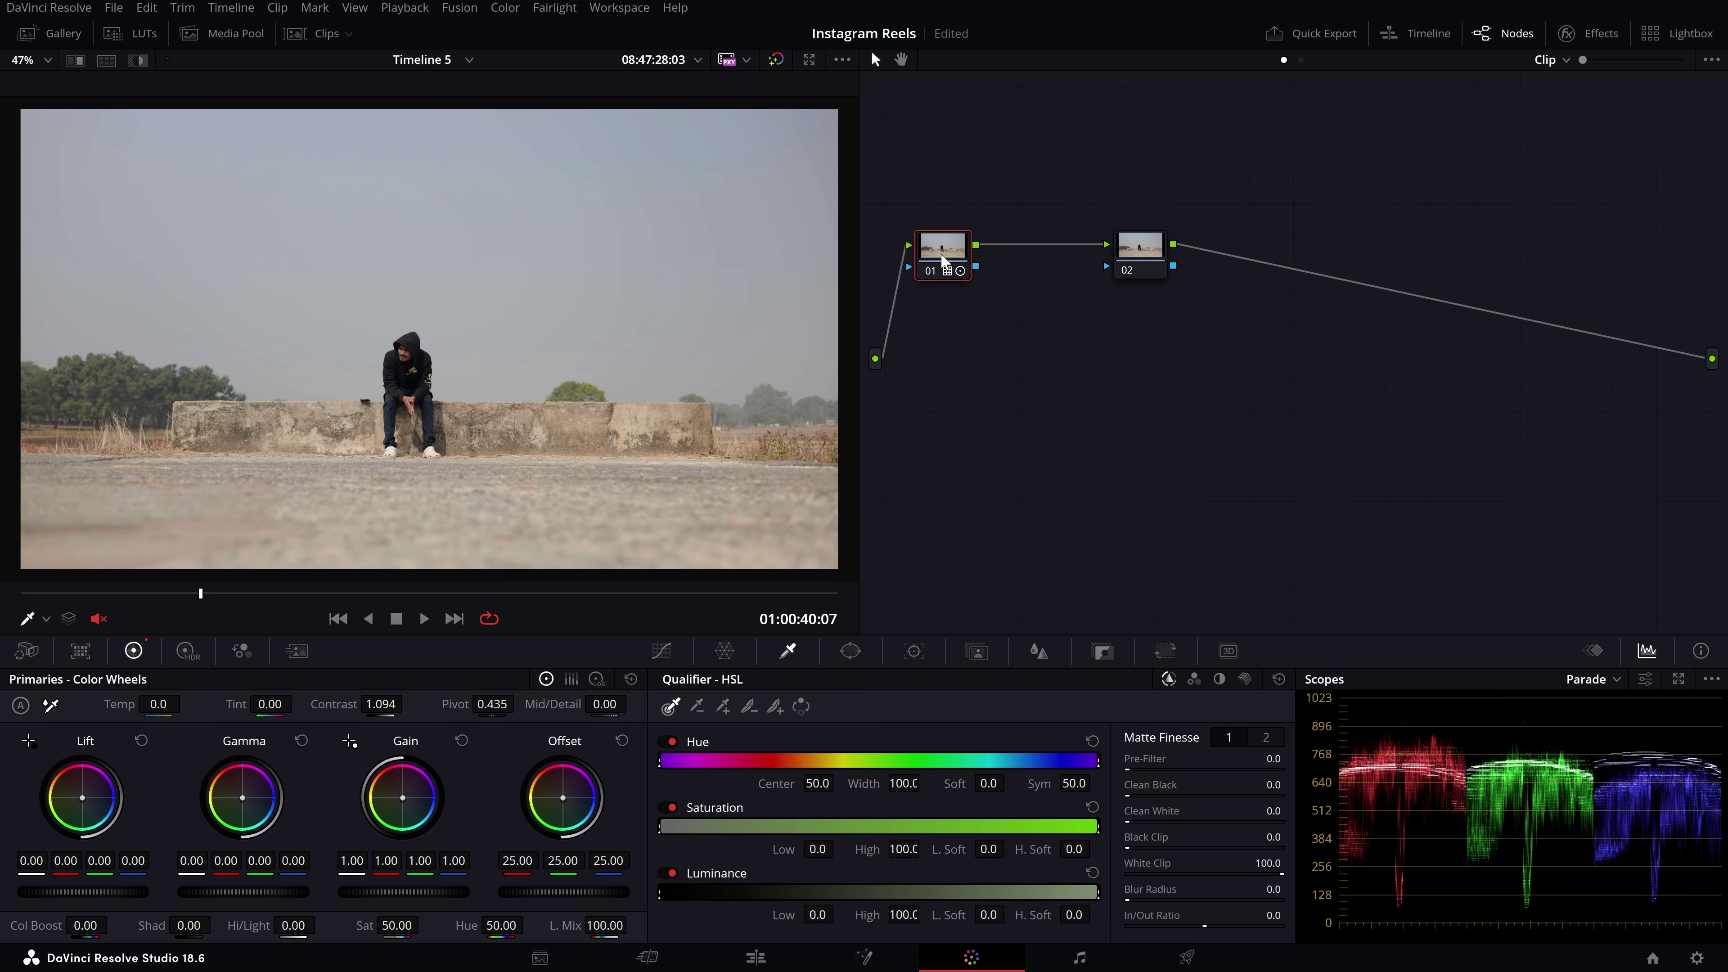
# - Compare the ungraded footage again and move node 02 closer to node 01
pyautogui.hotkey('ctrl', 'd')
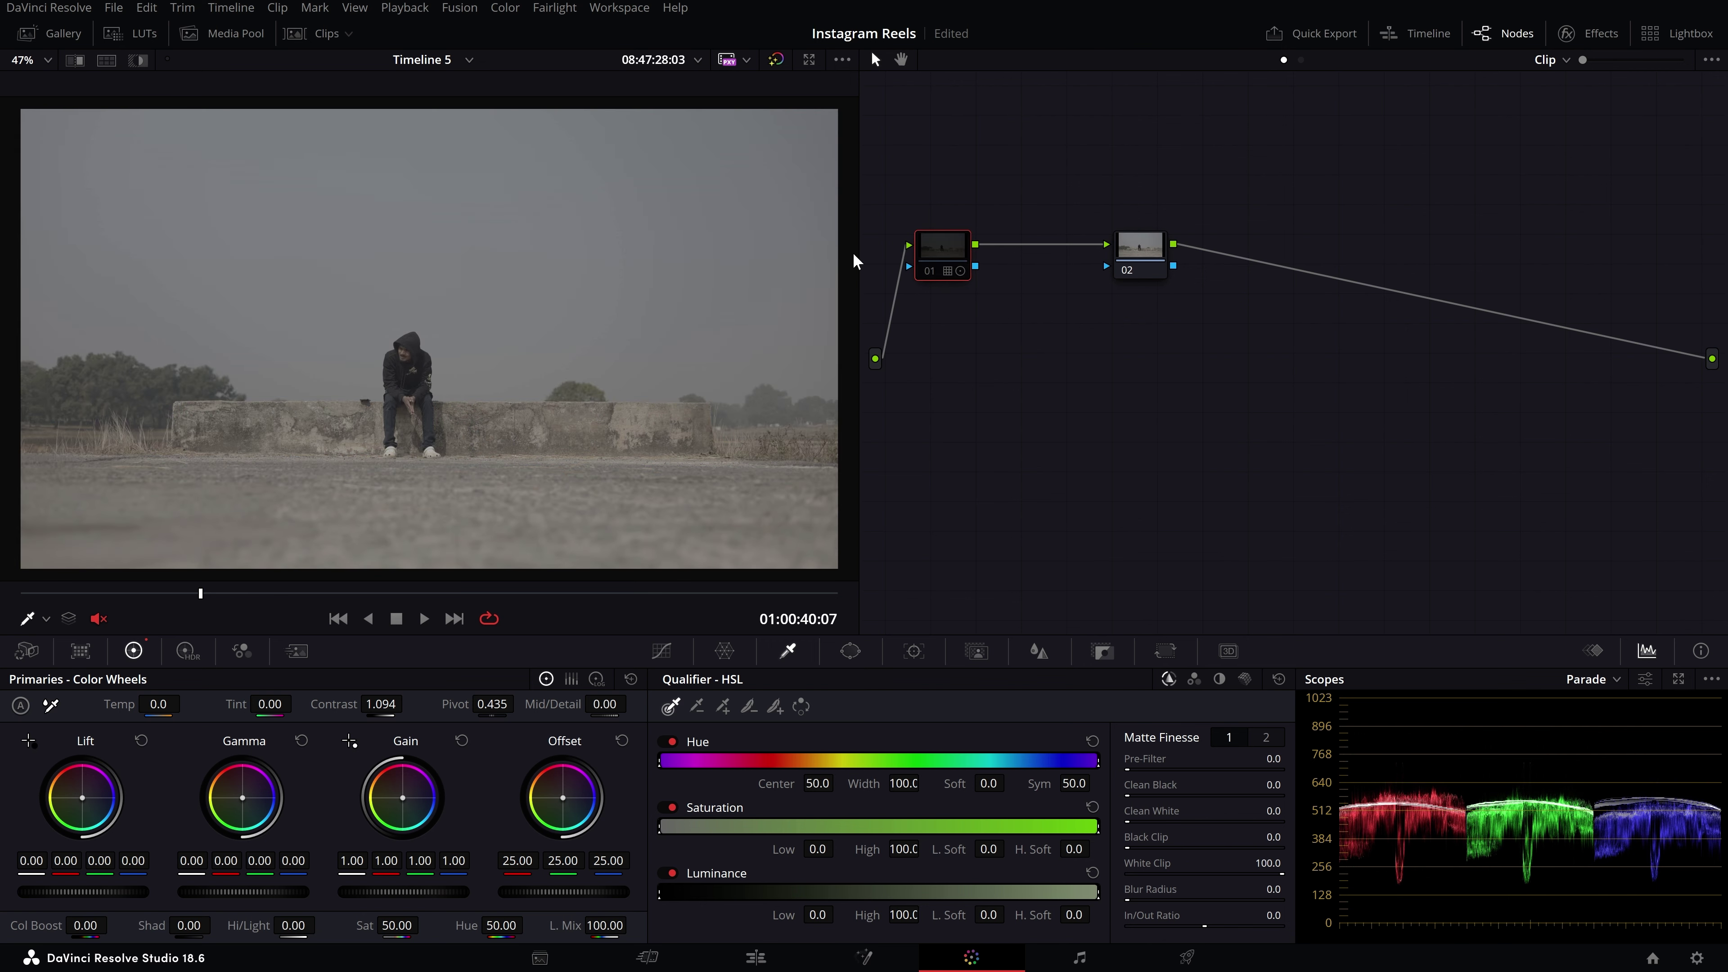
pyautogui.hotkey('ctrl', 'd')
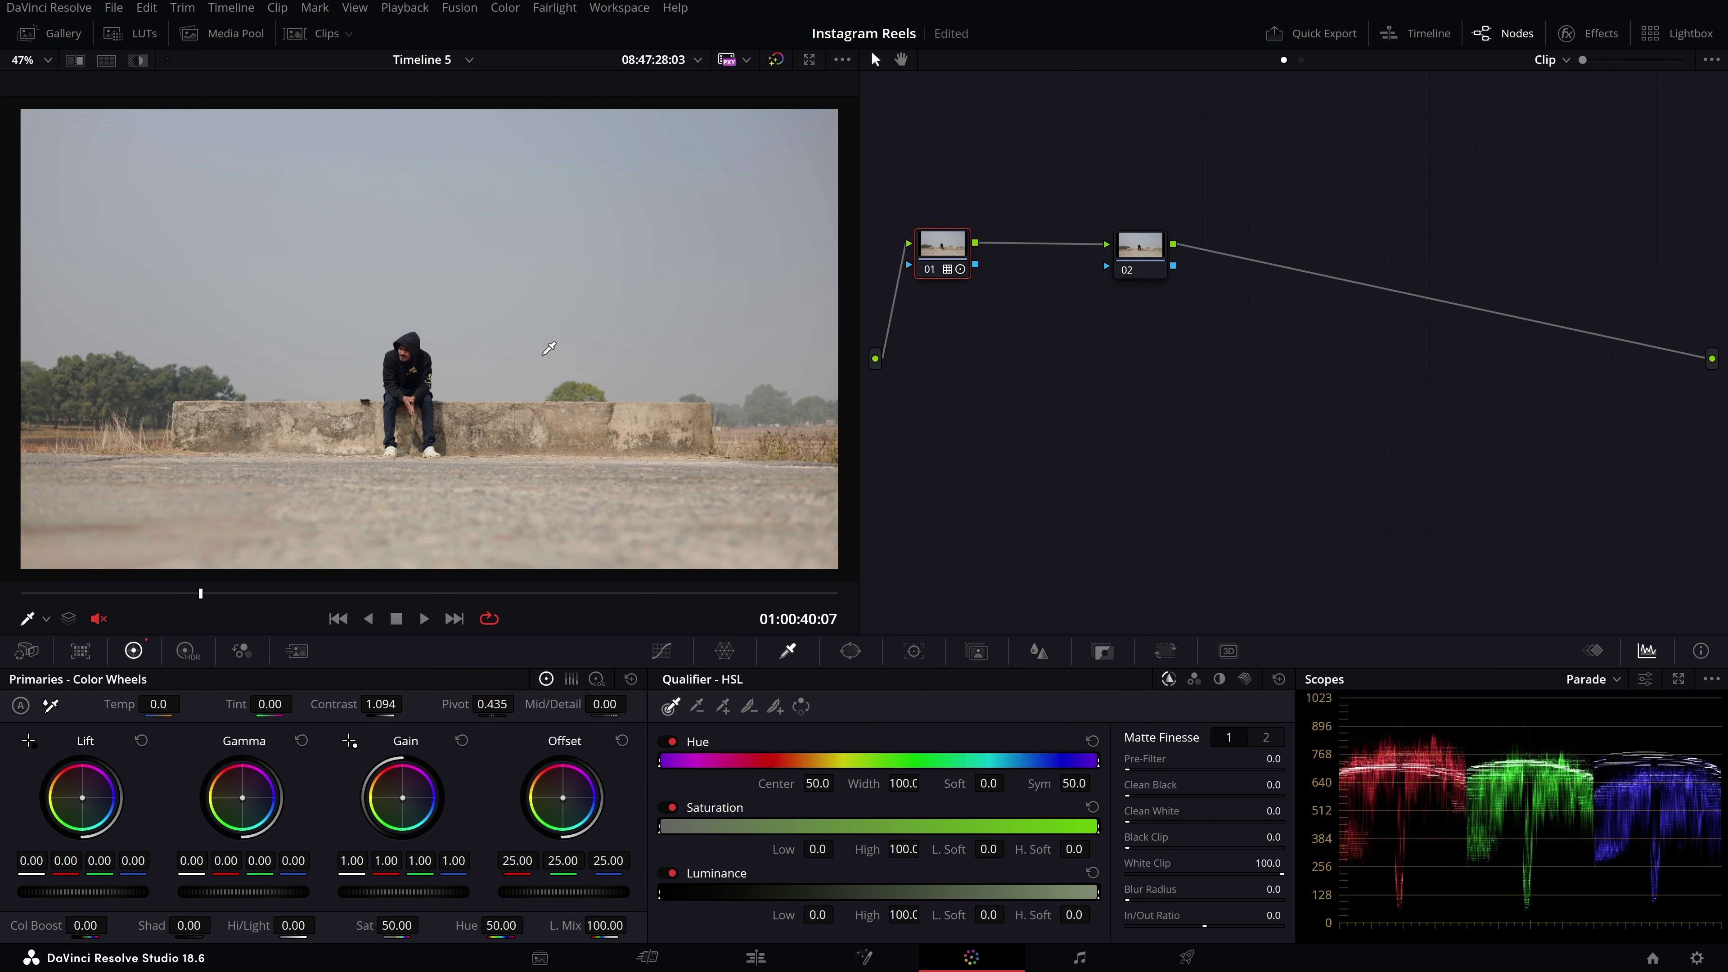
pyautogui.moveTo(1147, 257)
pyautogui.mouseDown()
pyautogui.moveTo(1120, 258)
pyautogui.moveTo(1166, 250)
pyautogui.mouseUp()
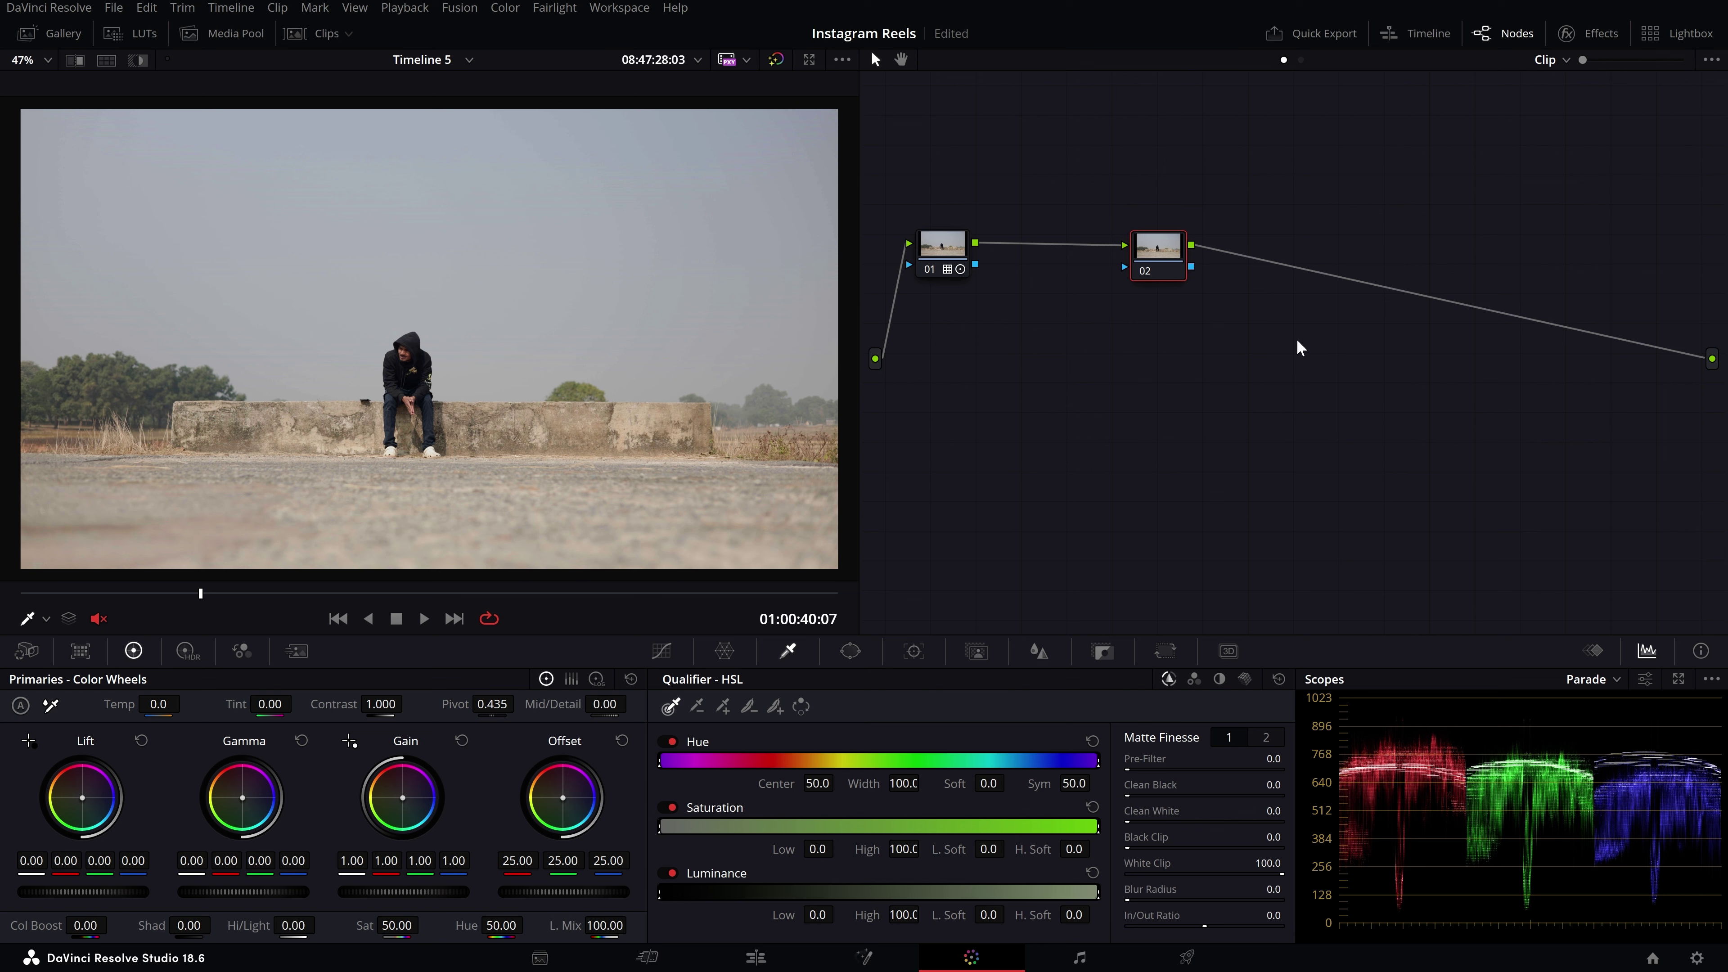
pyautogui.moveTo(1152, 252); pyautogui.dragTo(1144, 248)
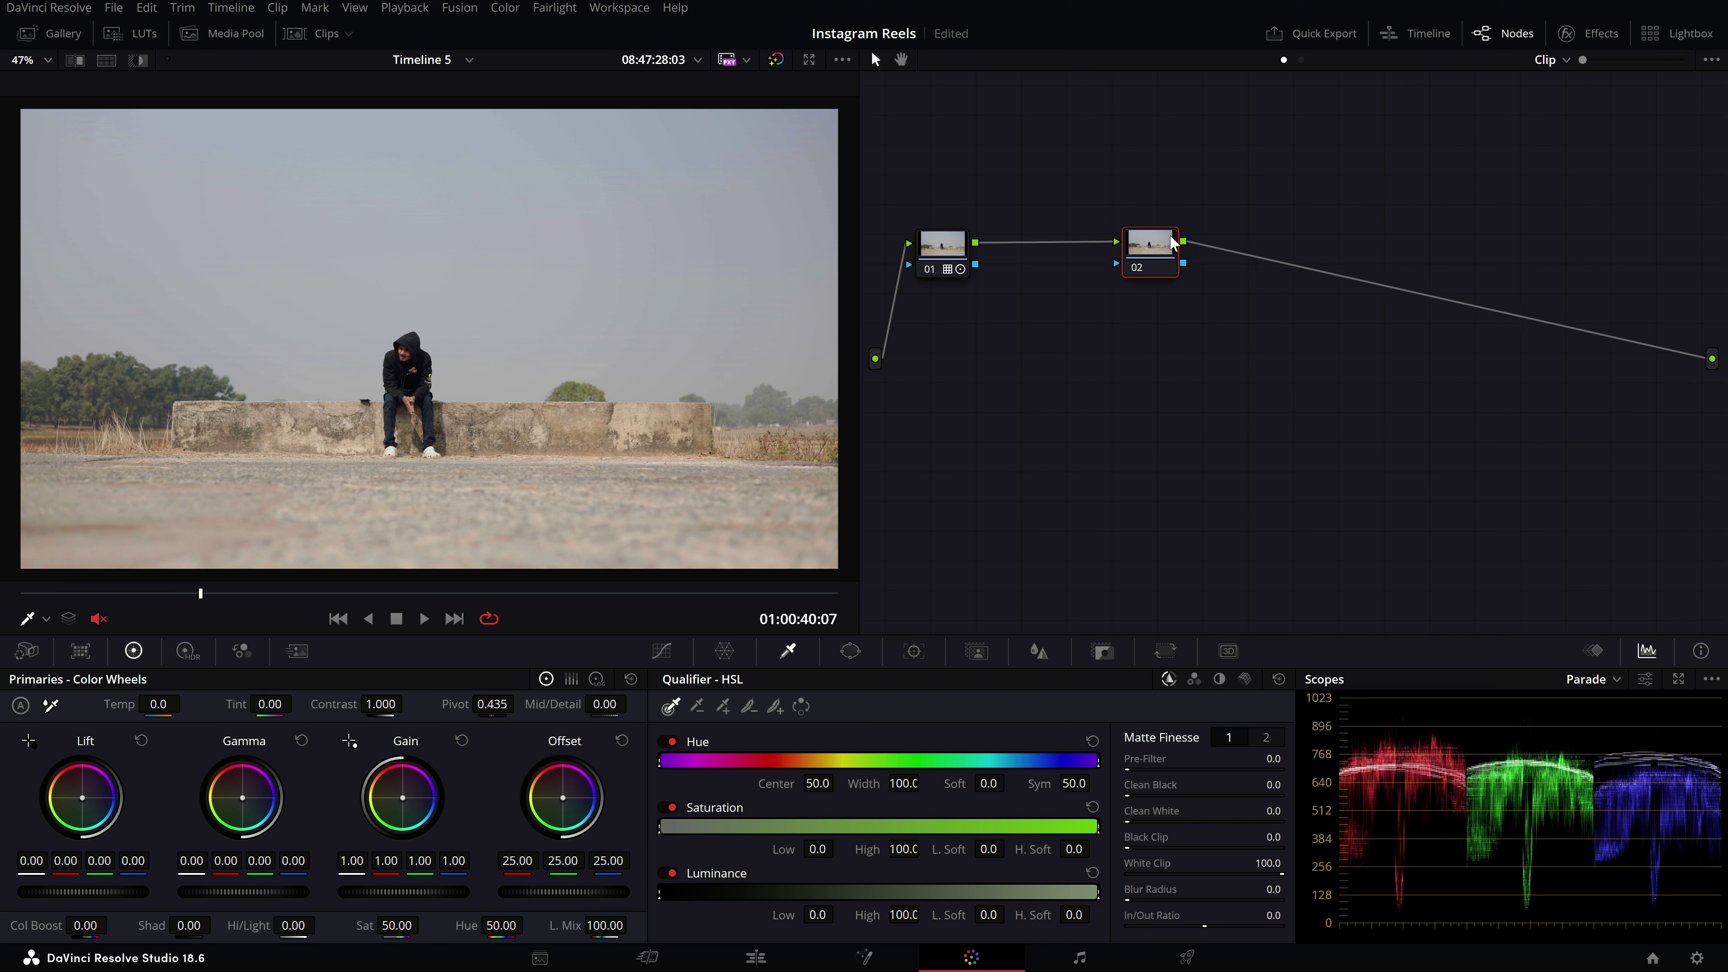
pyautogui.click(953, 246)
pyautogui.click(1154, 248)
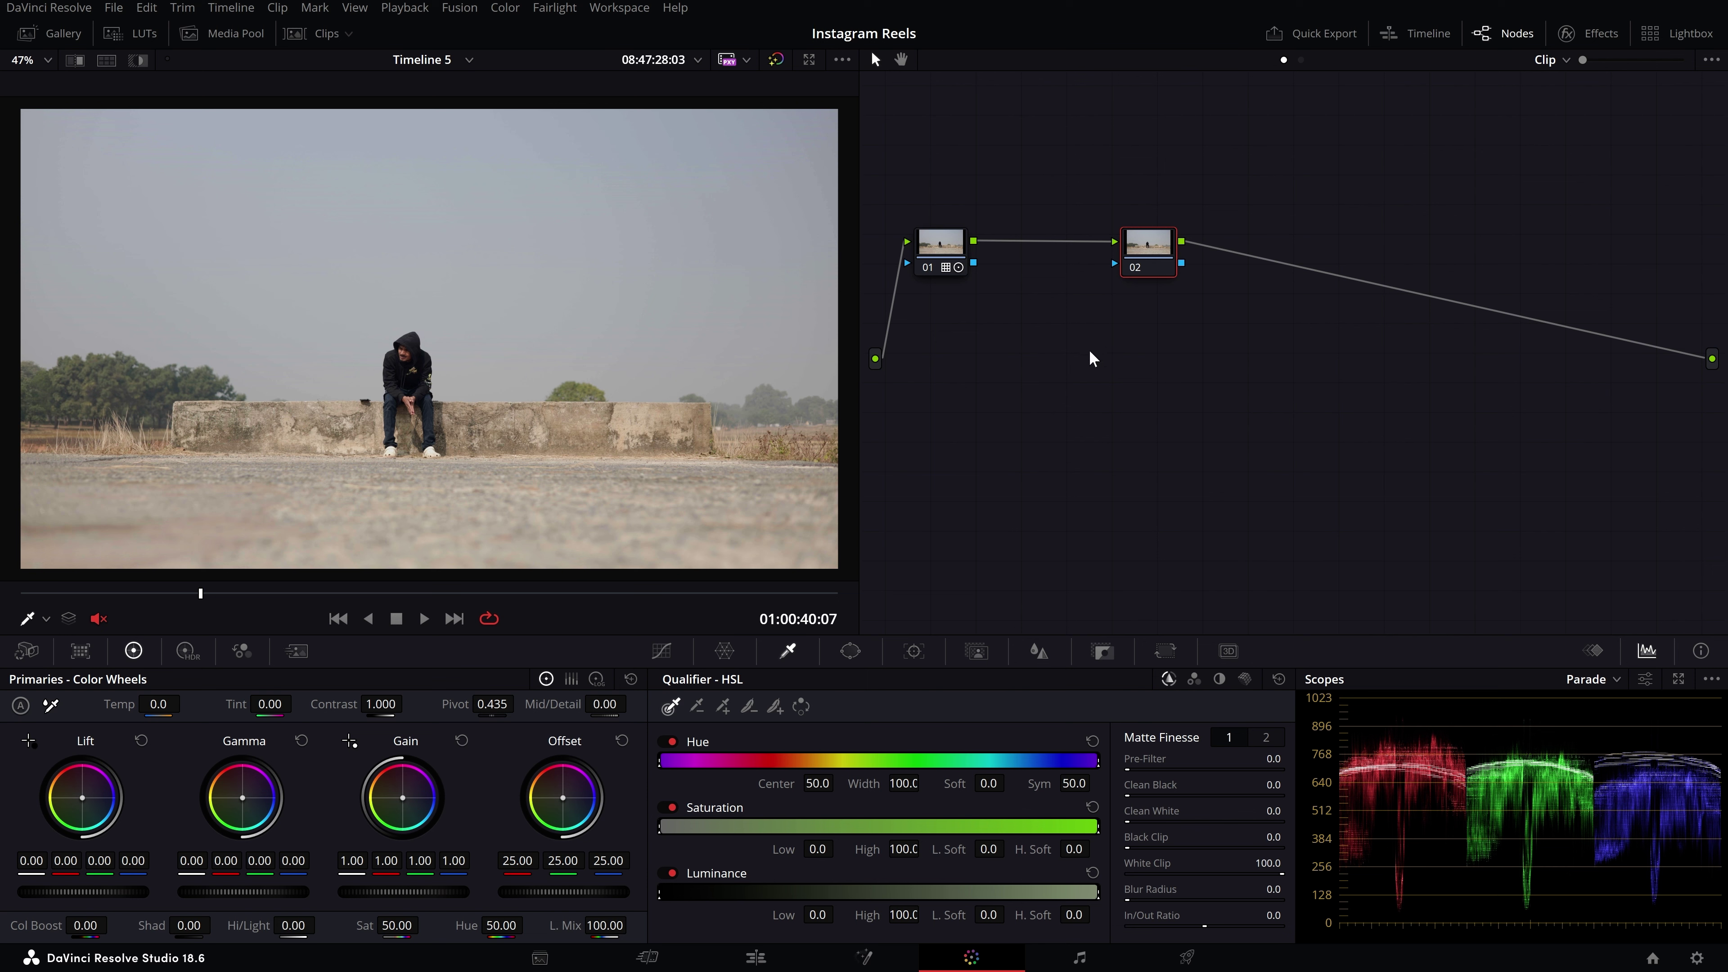
pyautogui.moveTo(1150, 252); pyautogui.dragTo(1058, 252)
# - Drop node 02's saturation to 0 and add serial node 03, shifting it left
pyautogui.moveTo(412, 924); pyautogui.dragTo(354, 924)
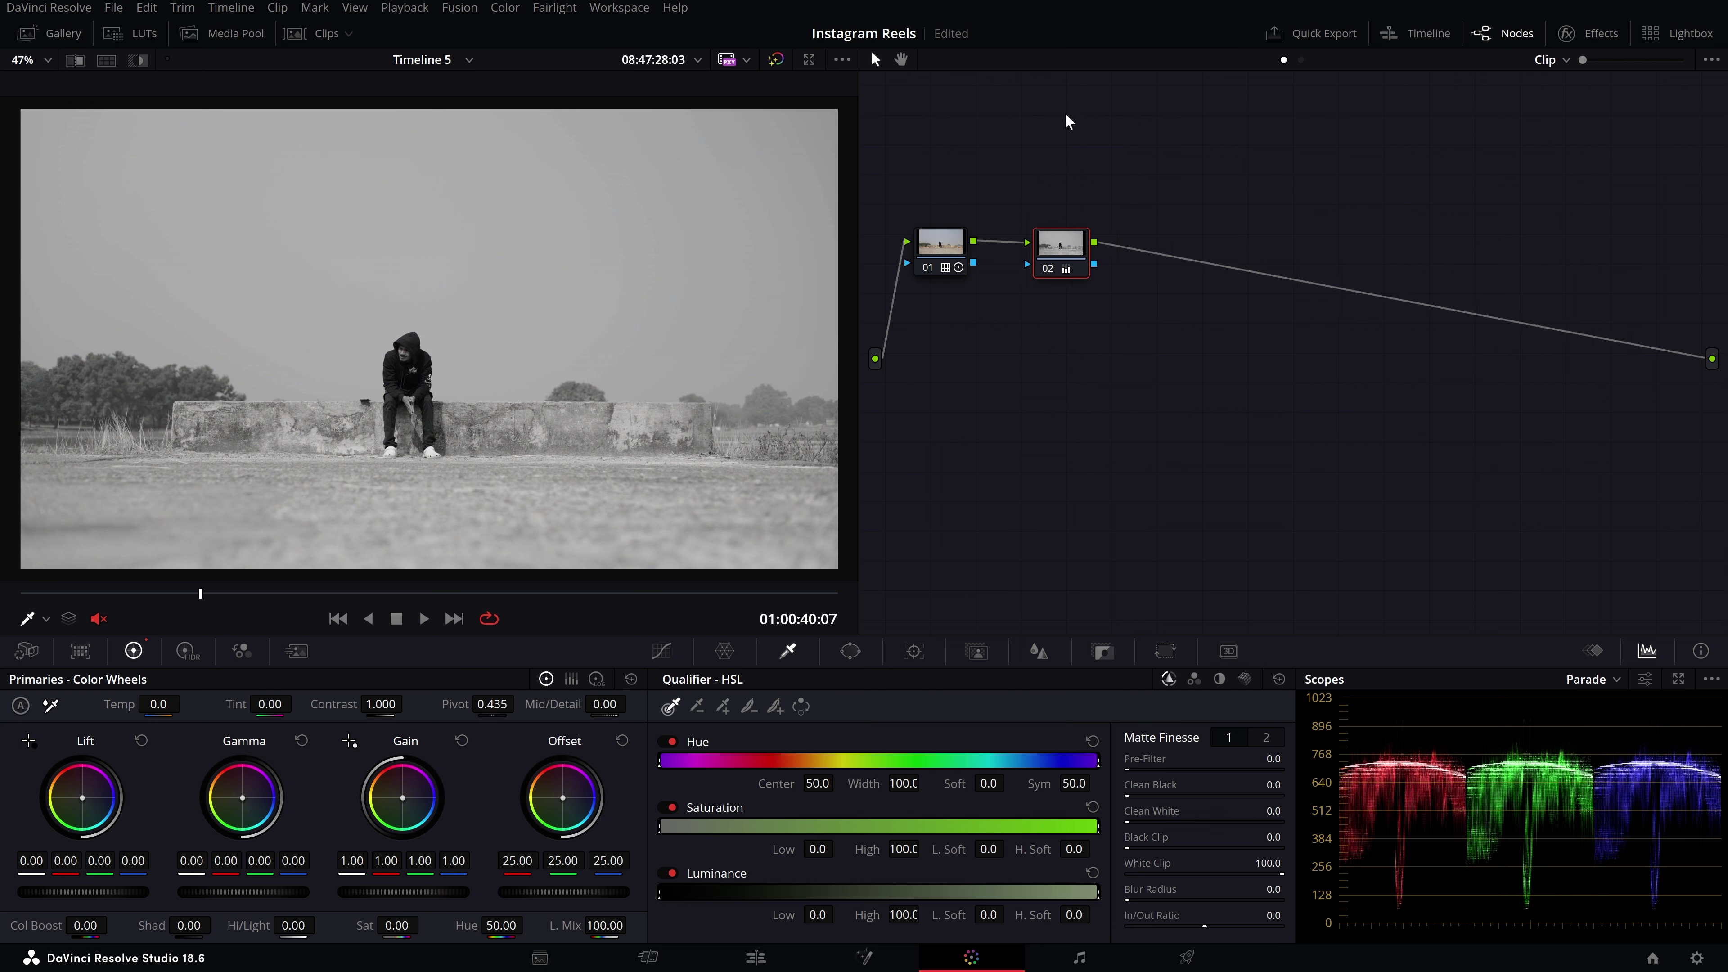
pyautogui.hotkey('alt', 's')
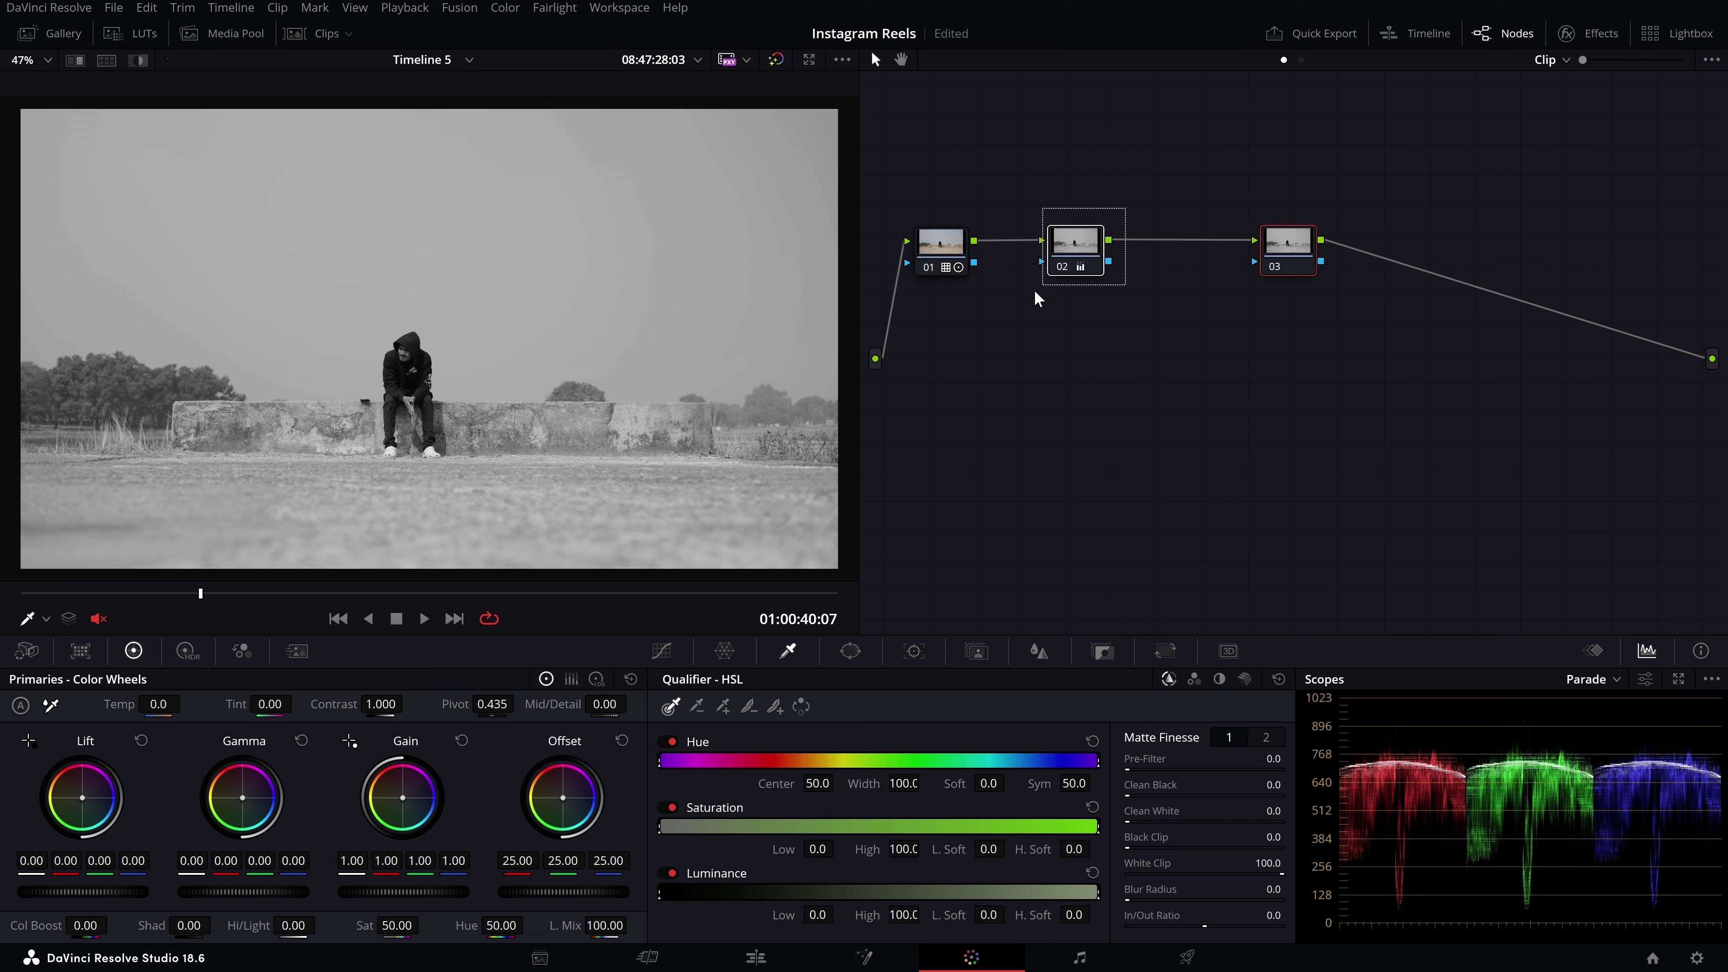
pyautogui.moveTo(1285, 252); pyautogui.dragTo(1275, 253)
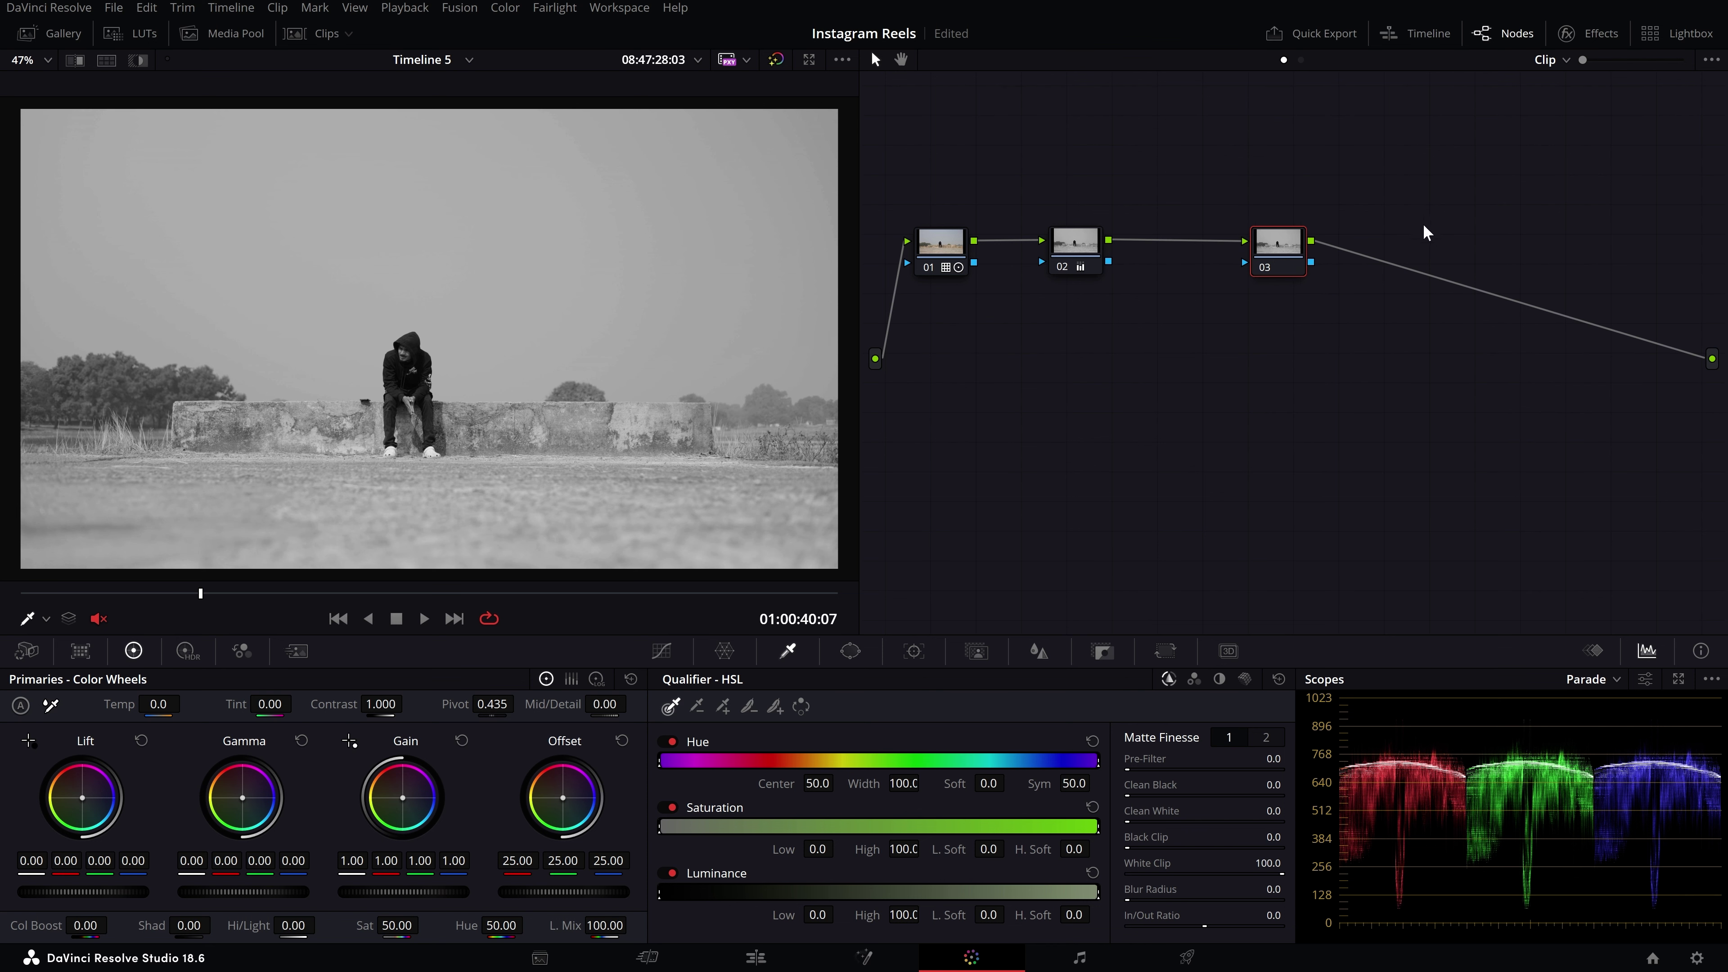
pyautogui.moveTo(1223, 174); pyautogui.dragTo(1318, 353)
pyautogui.moveTo(1287, 256); pyautogui.dragTo(1267, 255)
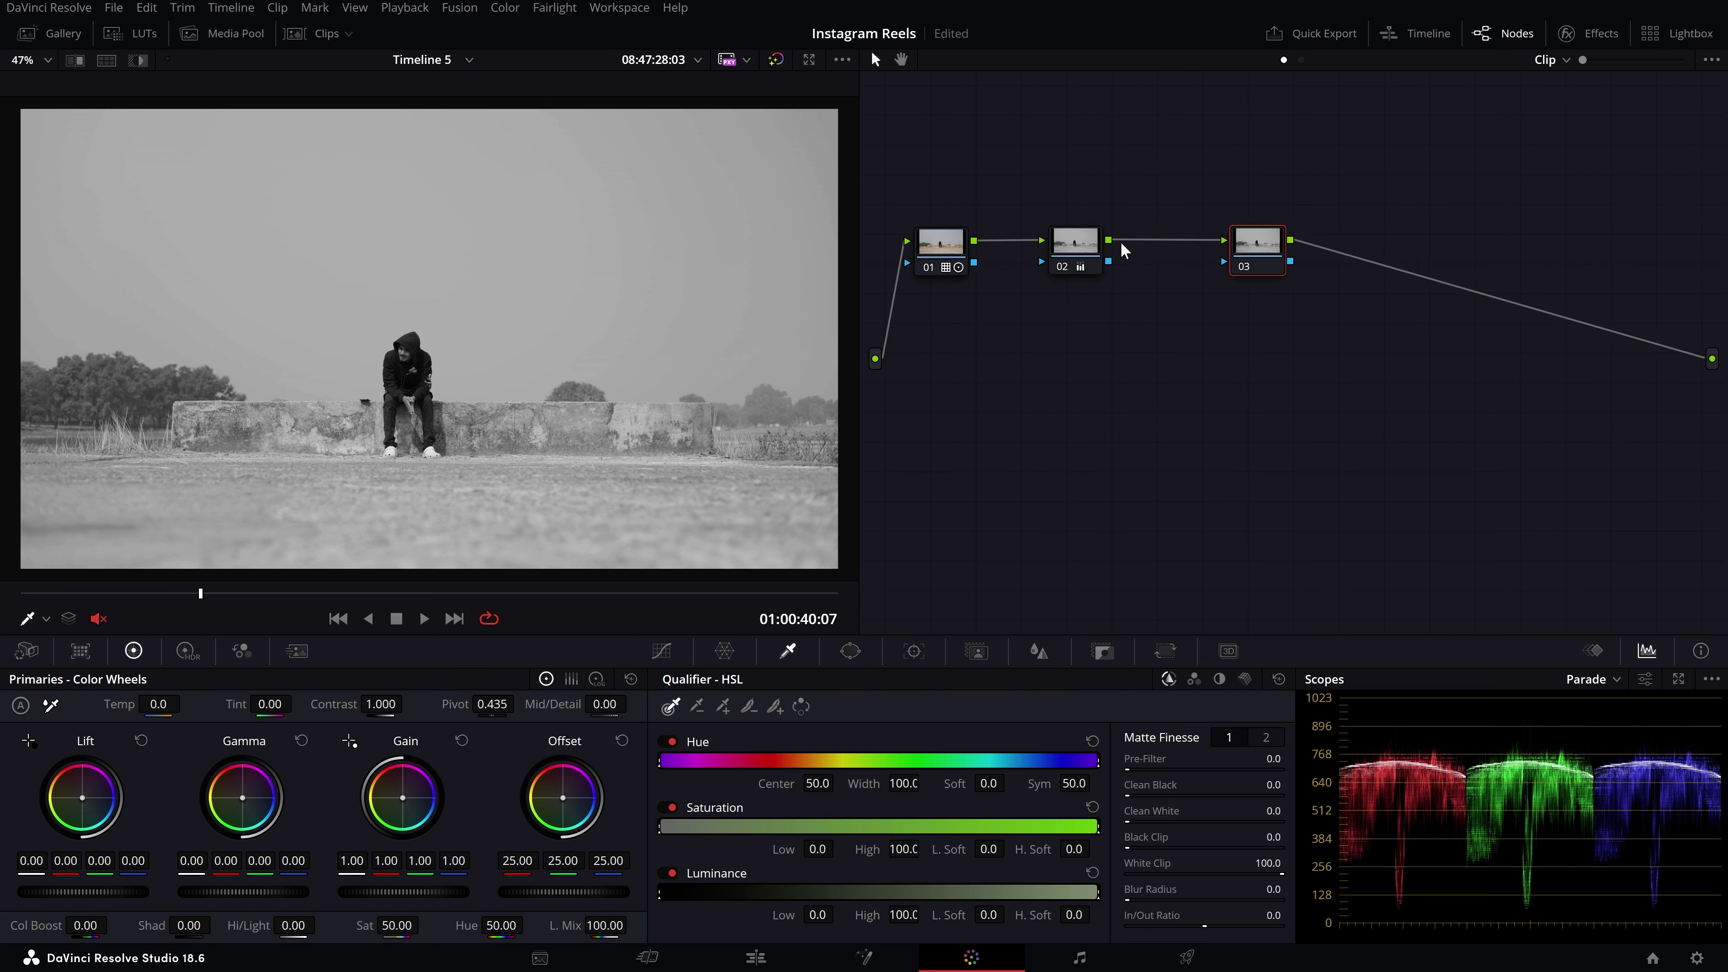
# - Check node 02, then set node 03's saturation to 100 and move it beside node 02
pyautogui.click(1086, 243)
pyautogui.click(1258, 255)
pyautogui.moveTo(424, 924); pyautogui.dragTo(424, 924)
pyautogui.moveTo(1262, 260); pyautogui.dragTo(1237, 262)
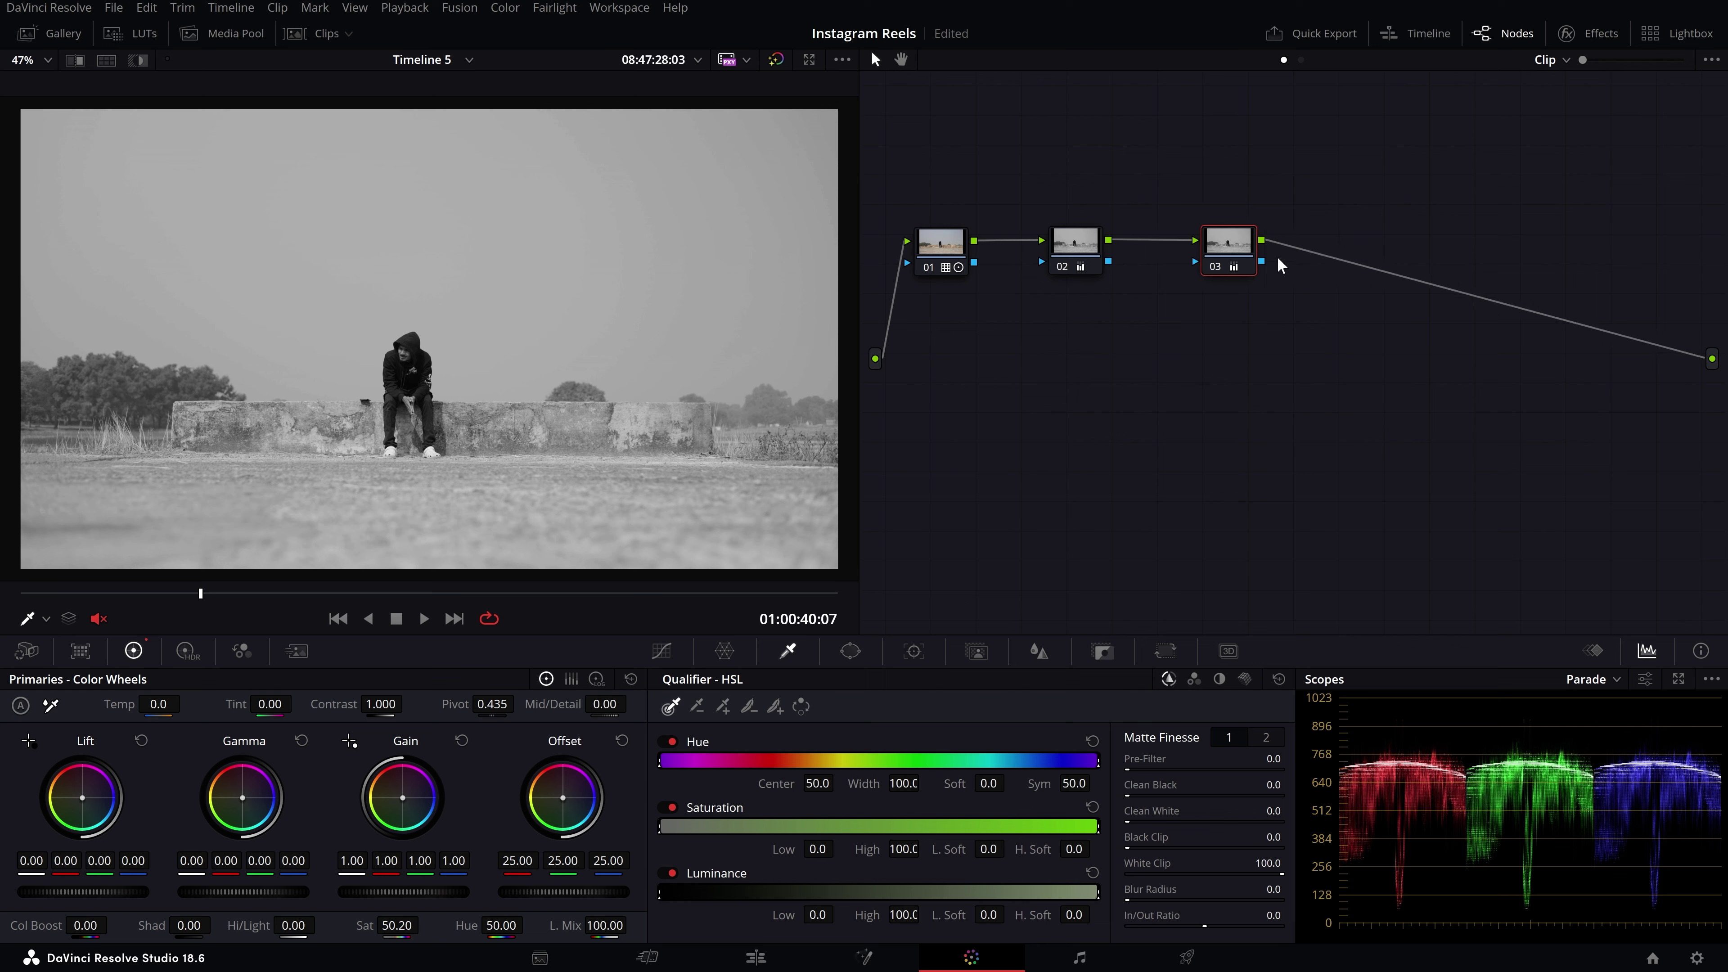
# - Switch between nodes 02 and 03, try a blue highlight tint on node 03, and undo it
pyautogui.click(1086, 241)
pyautogui.moveTo(1030, 166); pyautogui.dragTo(1150, 374)
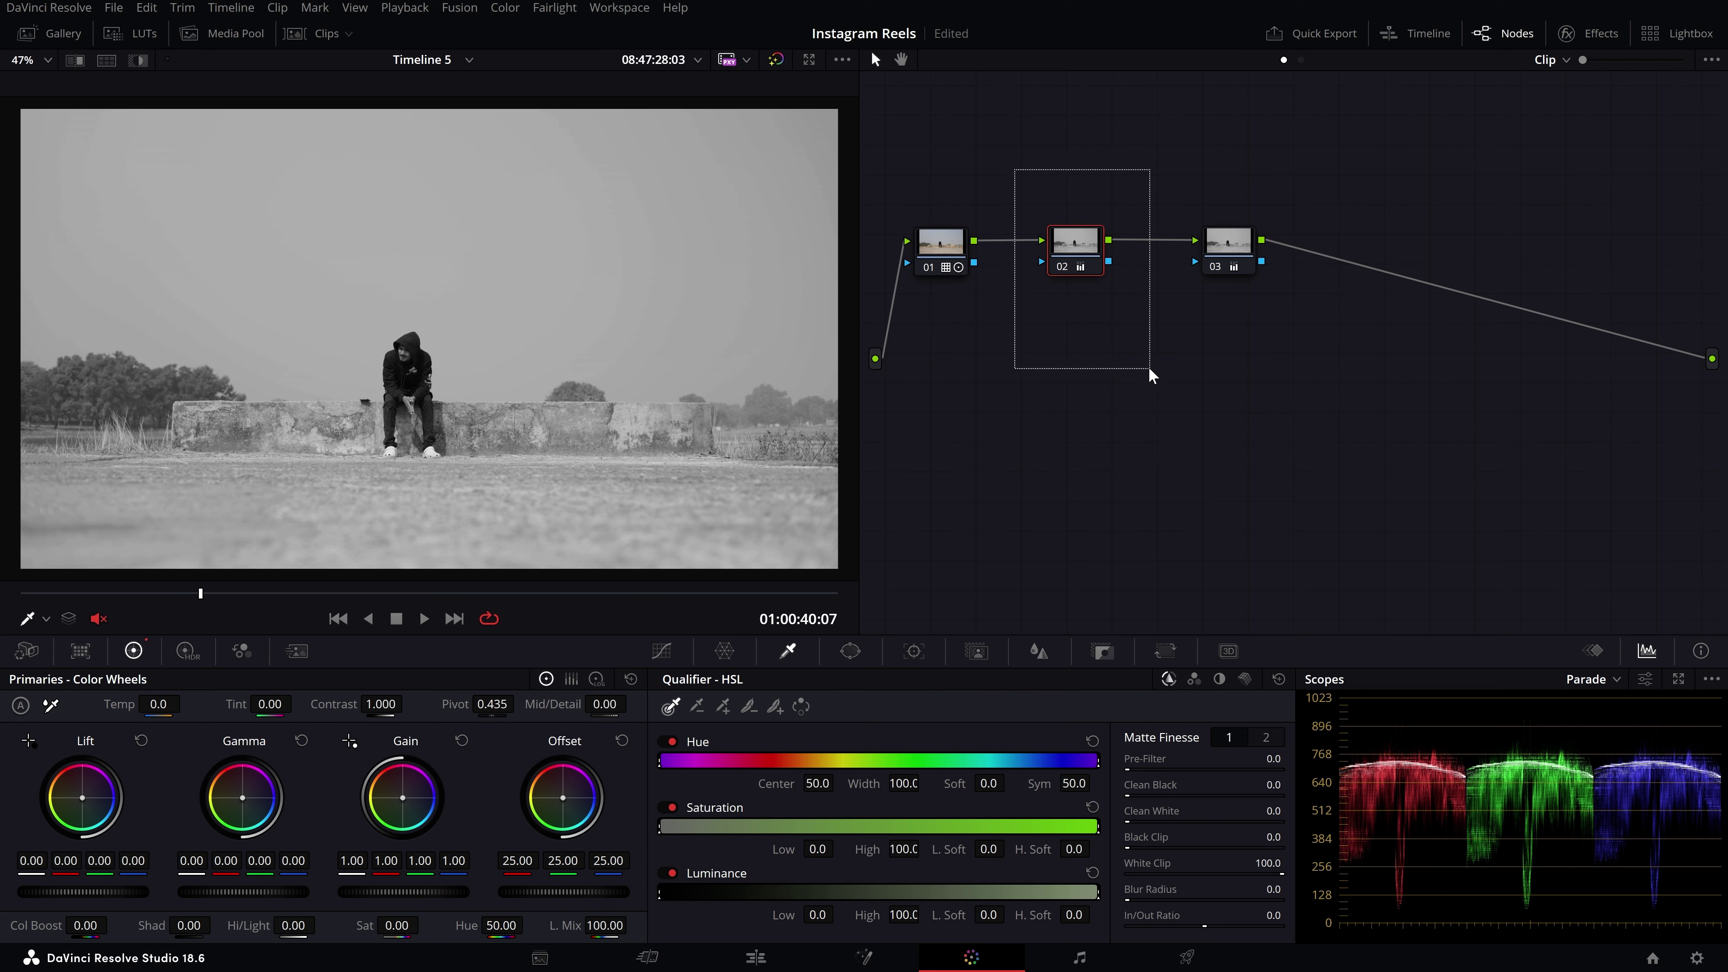
pyautogui.click(1218, 245)
pyautogui.moveTo(1183, 167); pyautogui.dragTo(1308, 339)
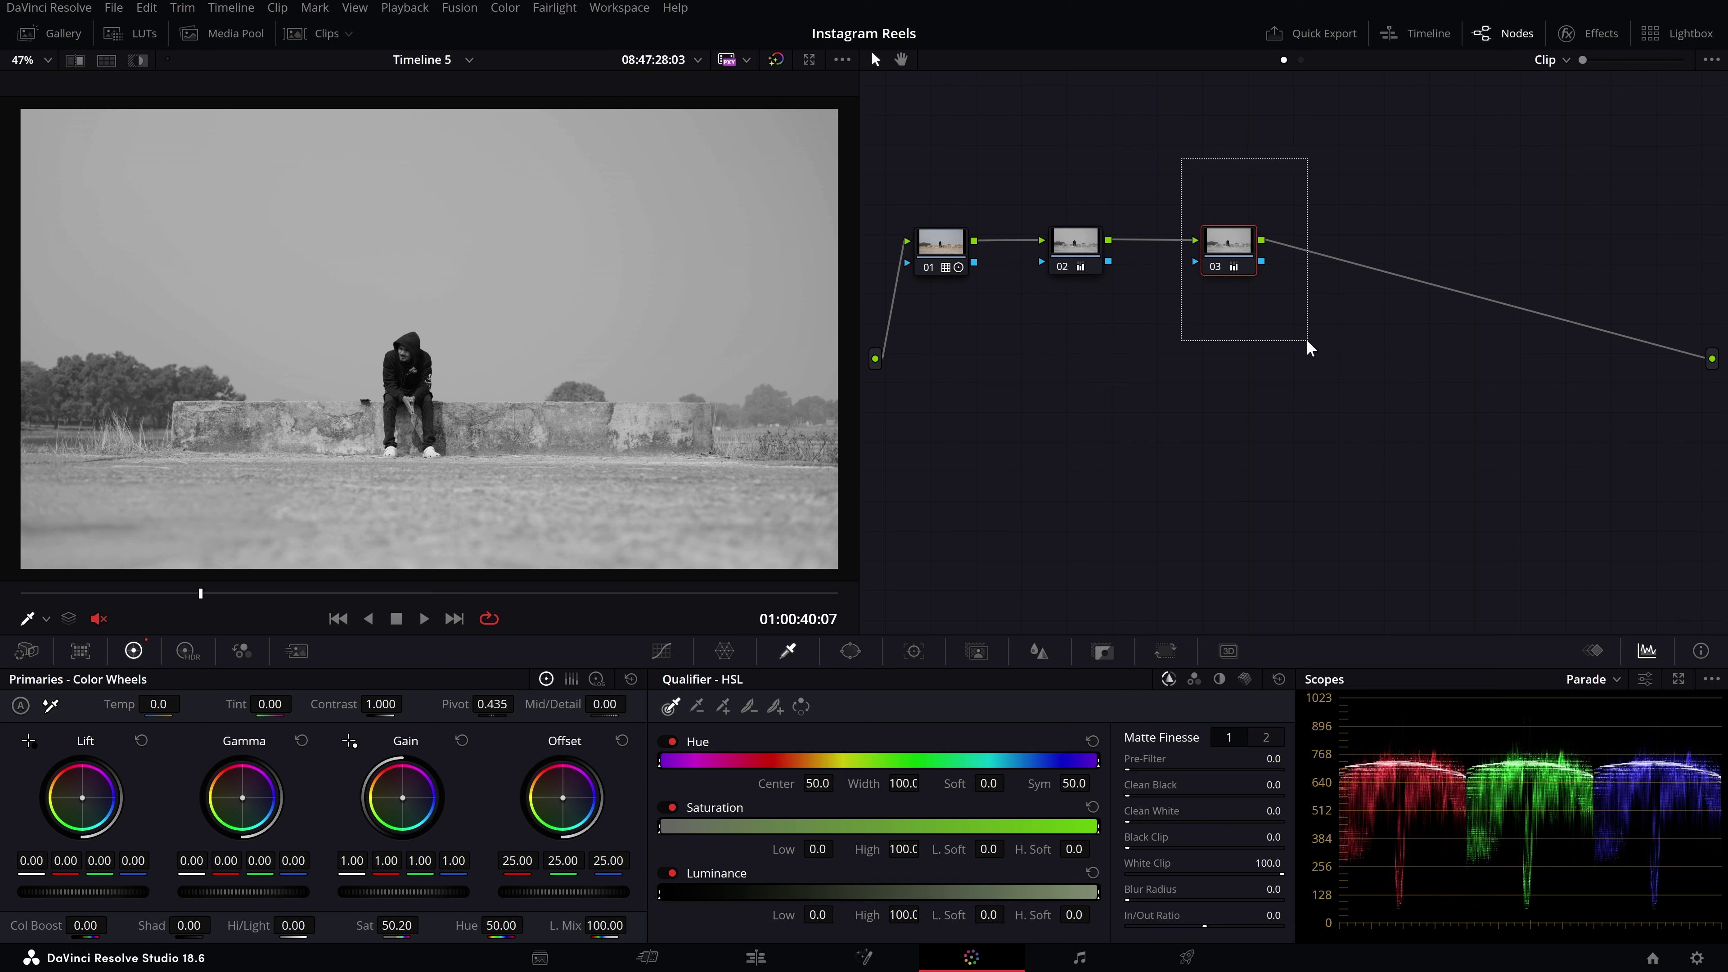
pyautogui.click(1087, 248)
pyautogui.moveTo(1036, 164); pyautogui.dragTo(1130, 331)
pyautogui.hotkey('shift', "'")
pyautogui.moveTo(1183, 170); pyautogui.dragTo(1314, 377)
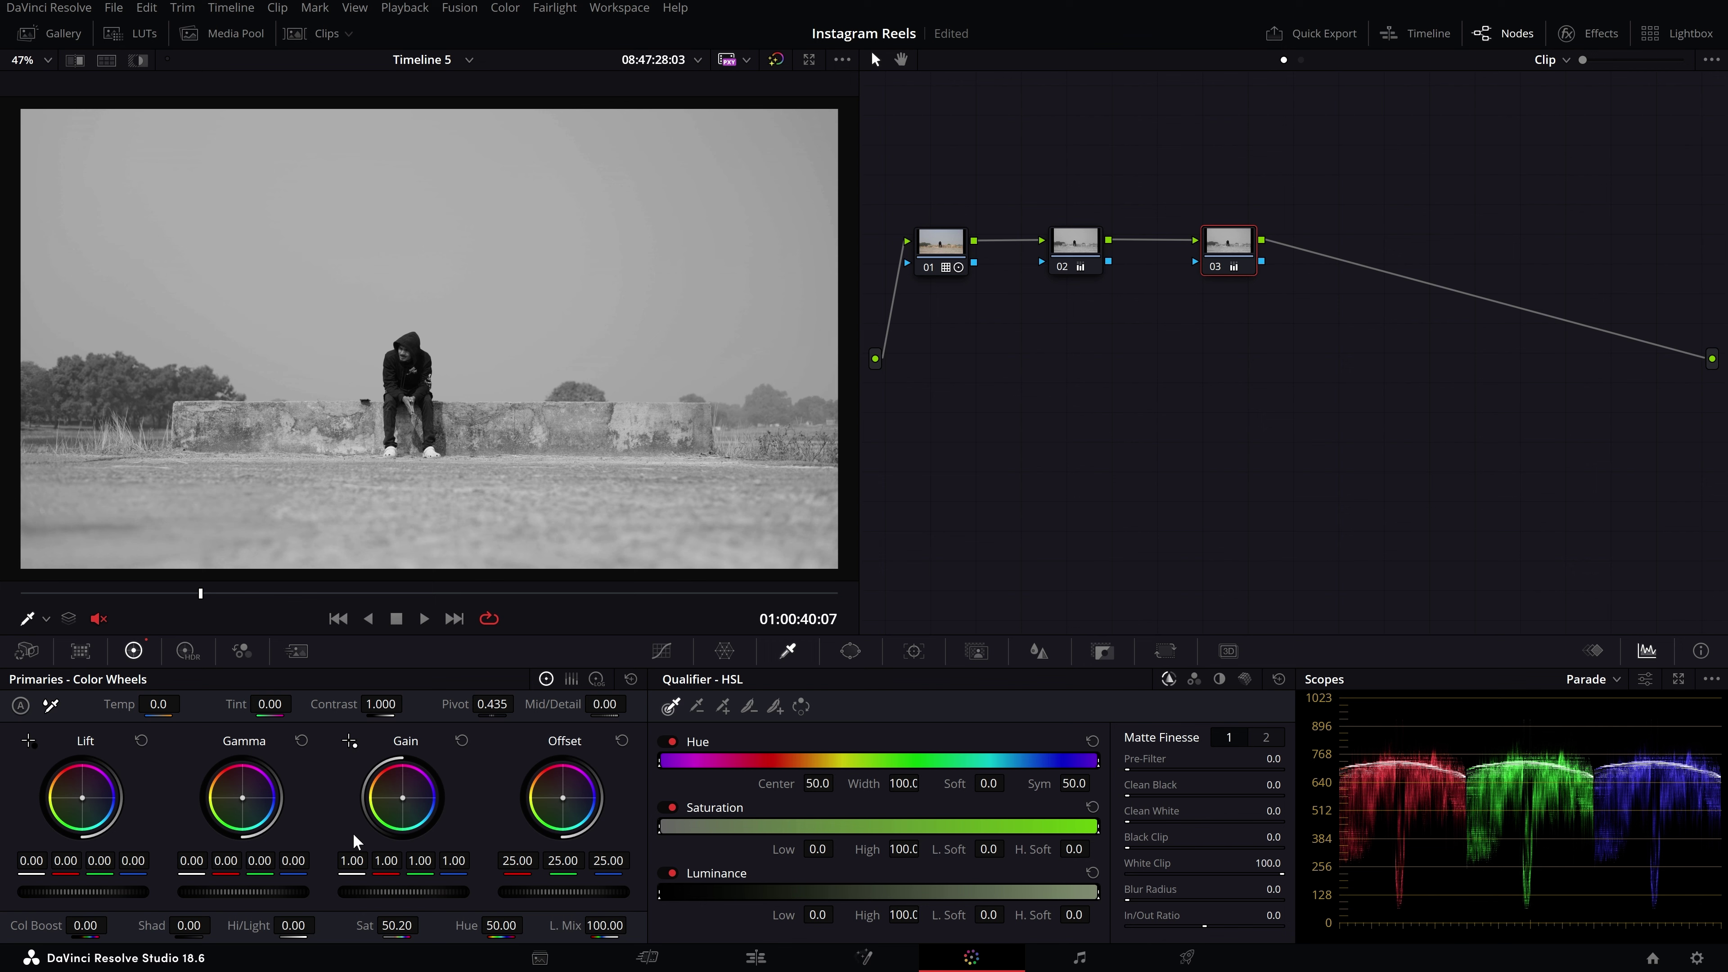
pyautogui.moveTo(401, 793); pyautogui.dragTo(407, 797)
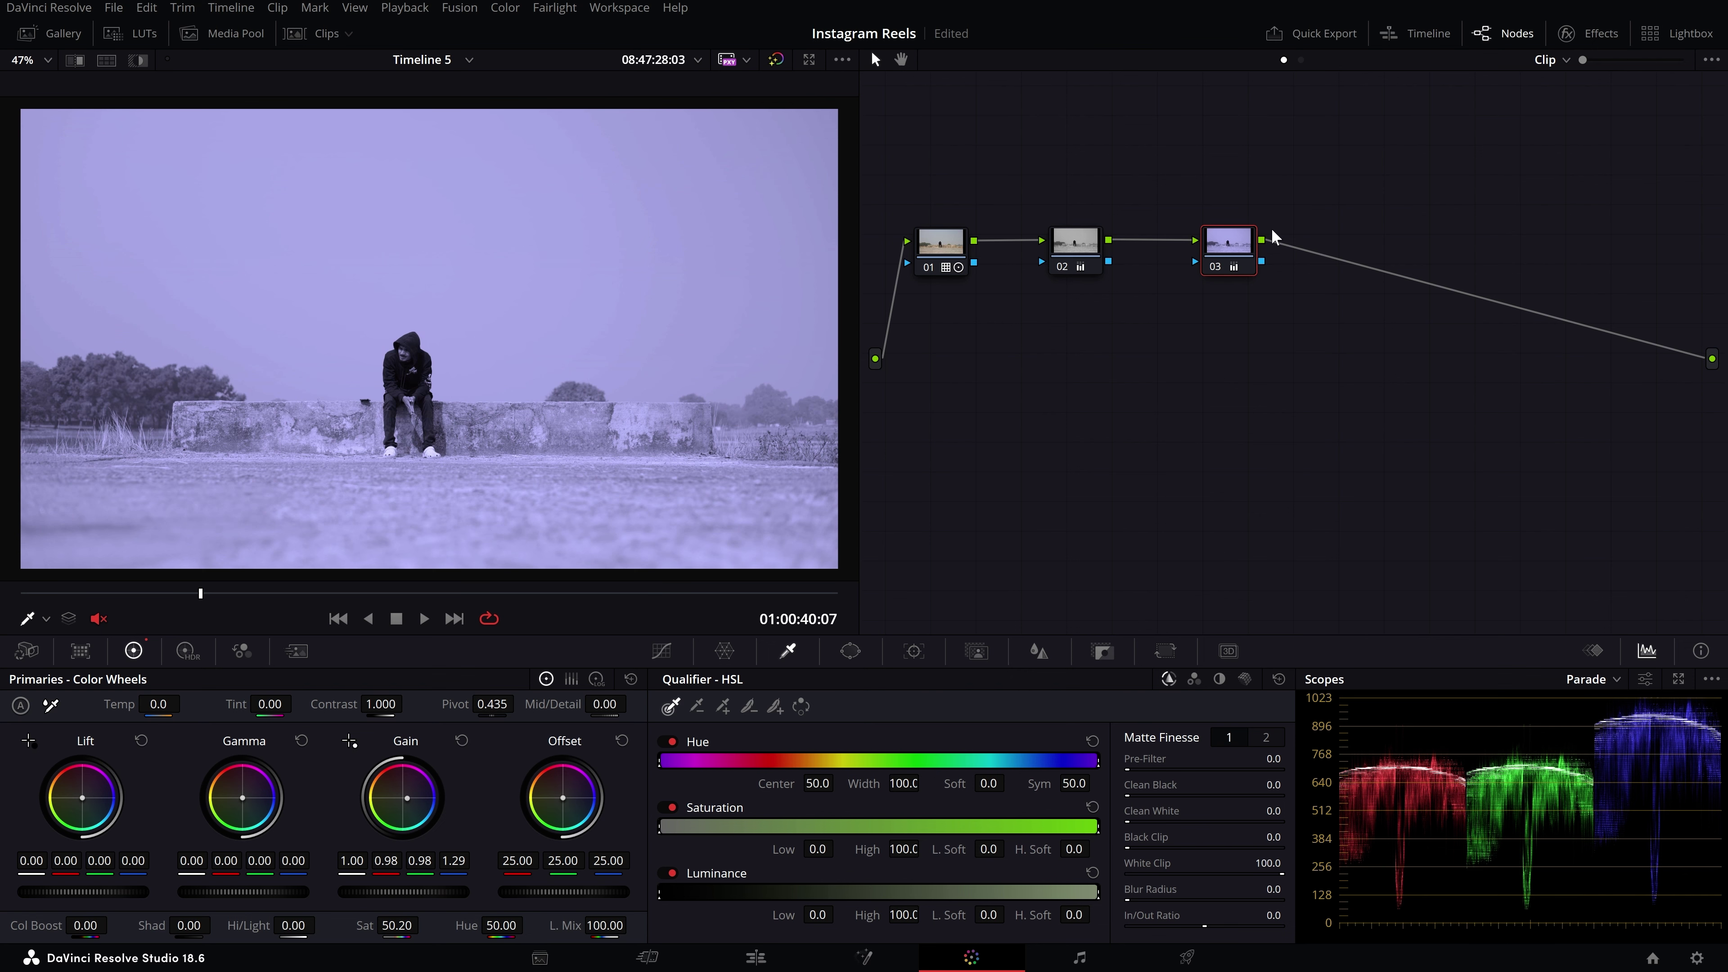
pyautogui.hotkey('ctrl', 'z')
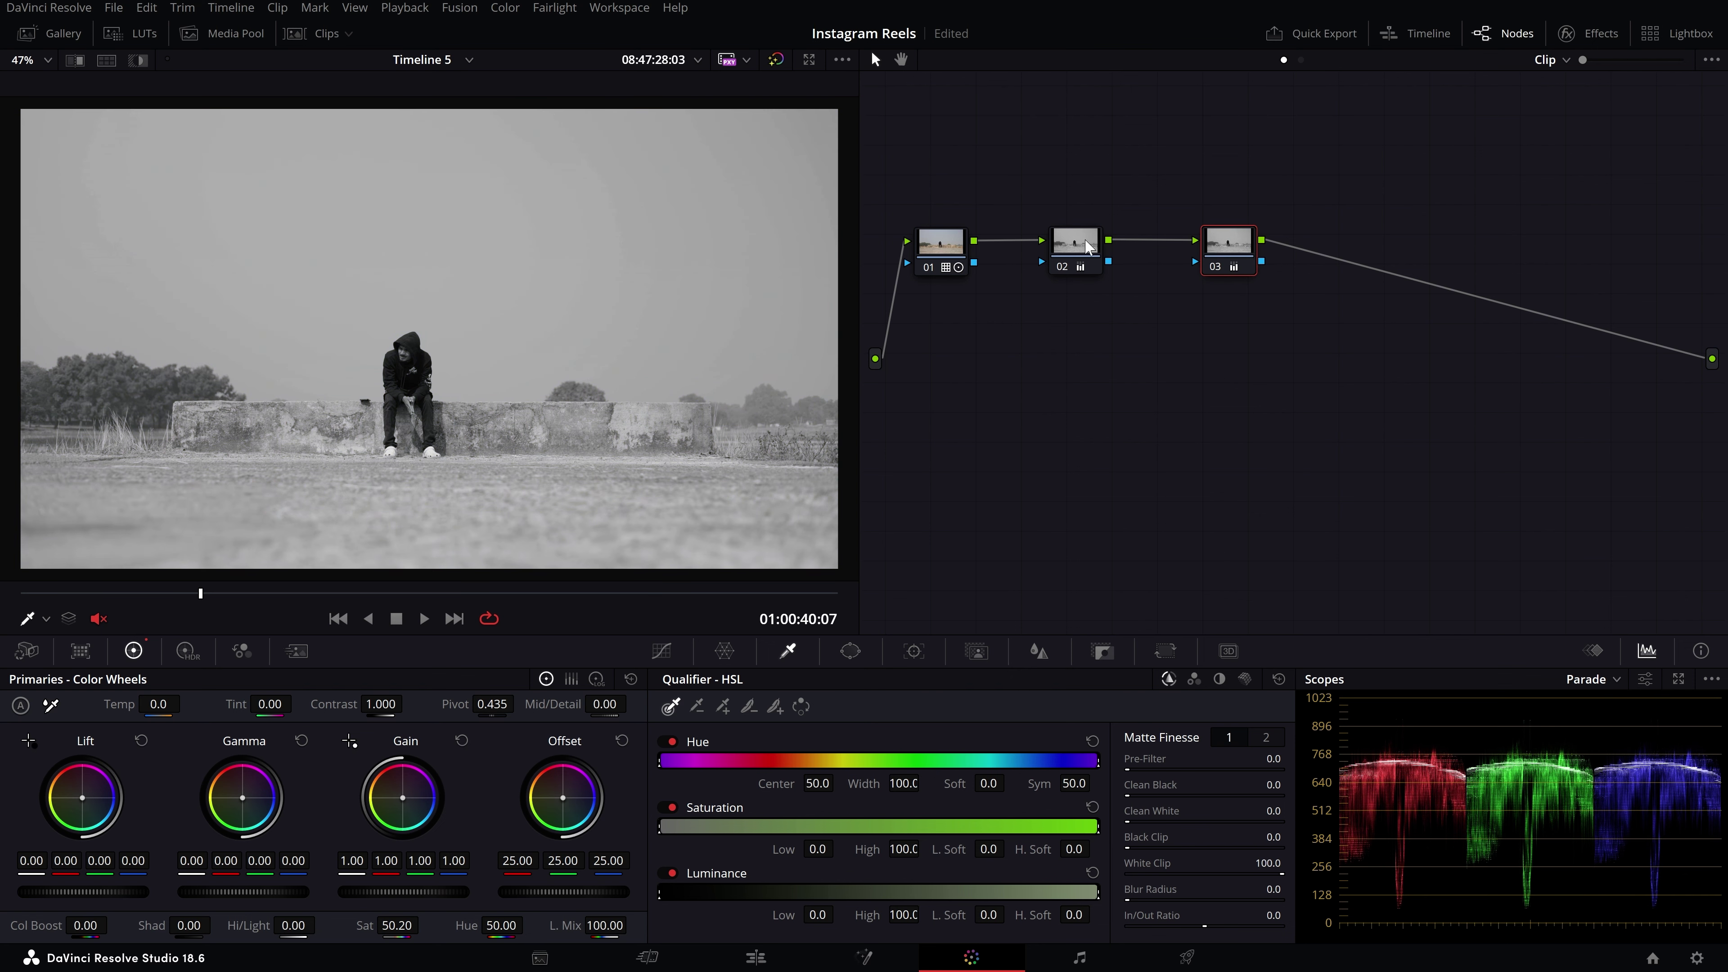
# - Set node 02's saturation to 50
pyautogui.click(1097, 261)
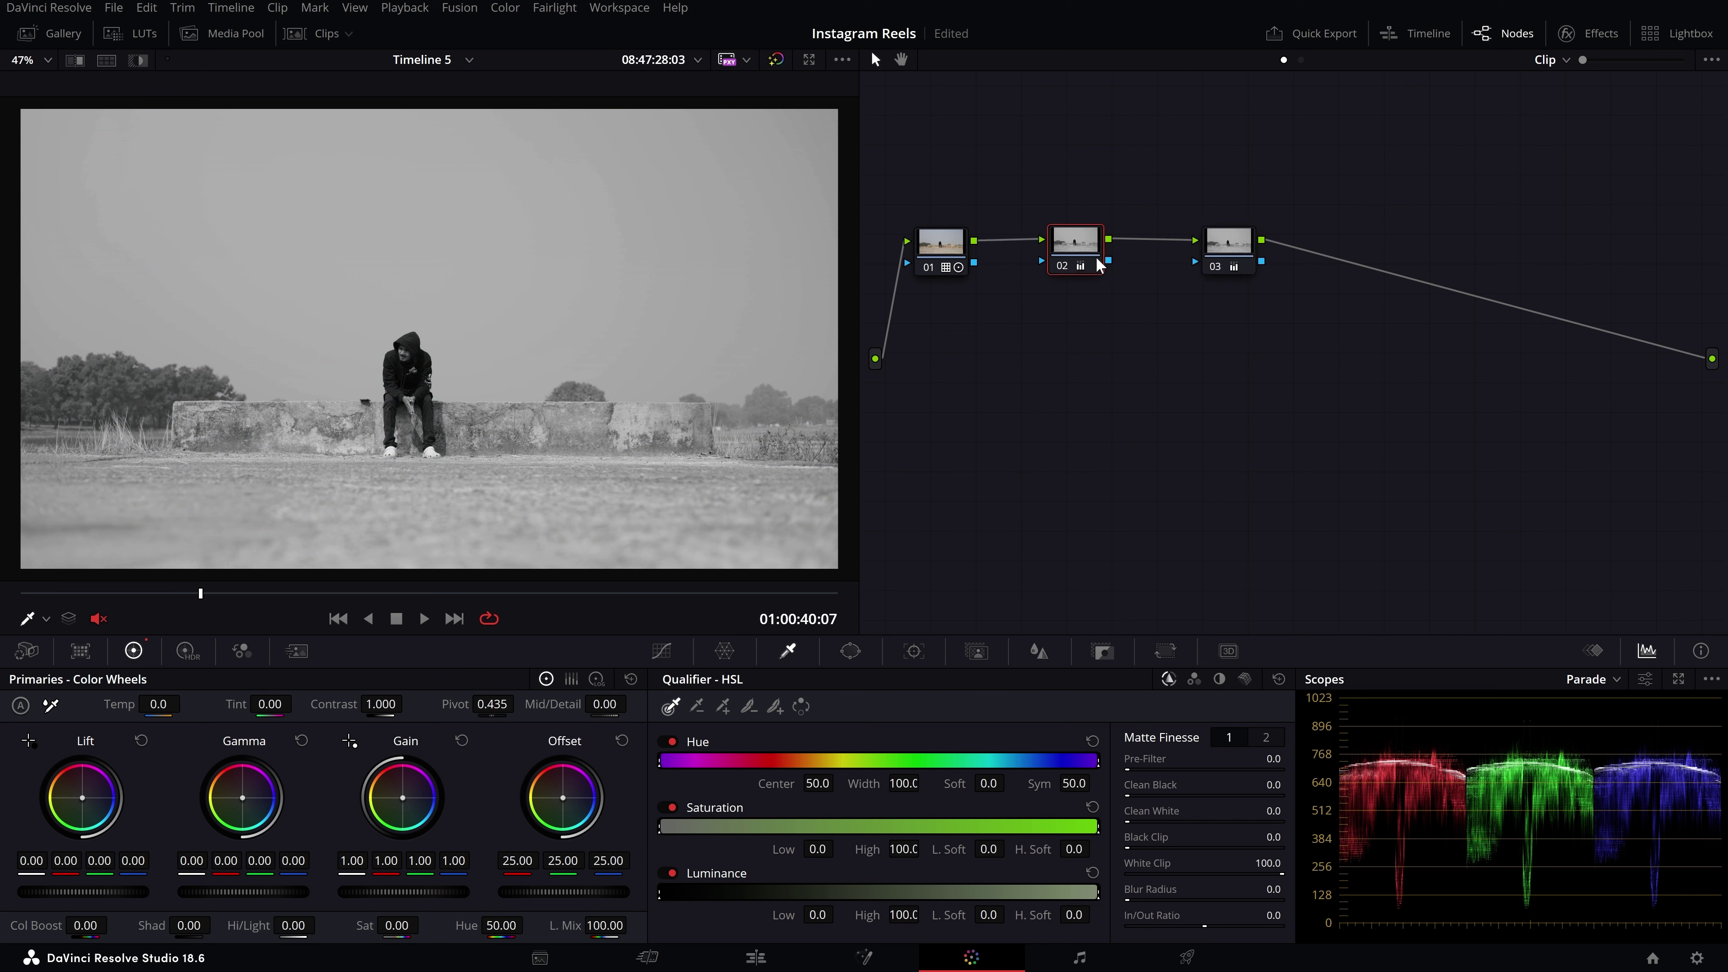
pyautogui.click(397, 926)
pyautogui.write('50')
pyautogui.press('Return')
pyautogui.scroll(-1, 456, 319)
# - Try a green Gain shift on node 03, then undo it back to neutral
pyautogui.click(1238, 254)
pyautogui.moveTo(398, 798); pyautogui.dragTo(388, 810)
pyautogui.hotkey('ctrl', 'z')
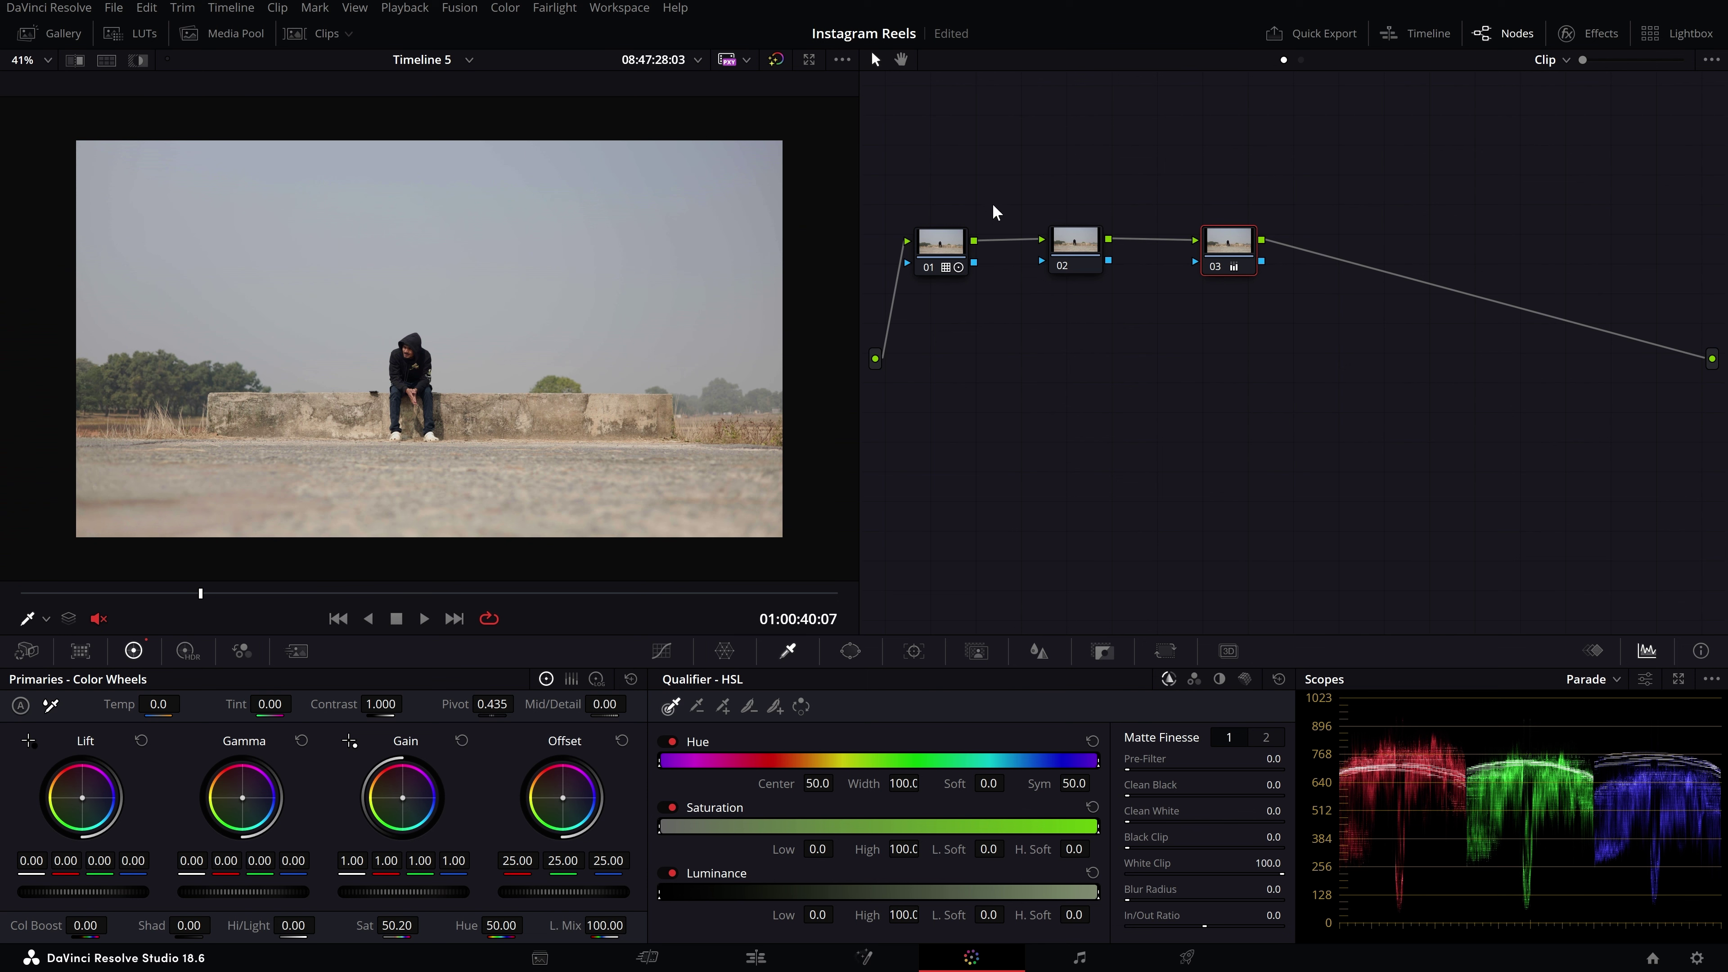
# - Nudge nodes 01 and 03 and add serial node 04 to the right of node 03
pyautogui.moveTo(953, 247); pyautogui.dragTo(949, 245)
pyautogui.moveTo(1230, 243); pyautogui.dragTo(1241, 245)
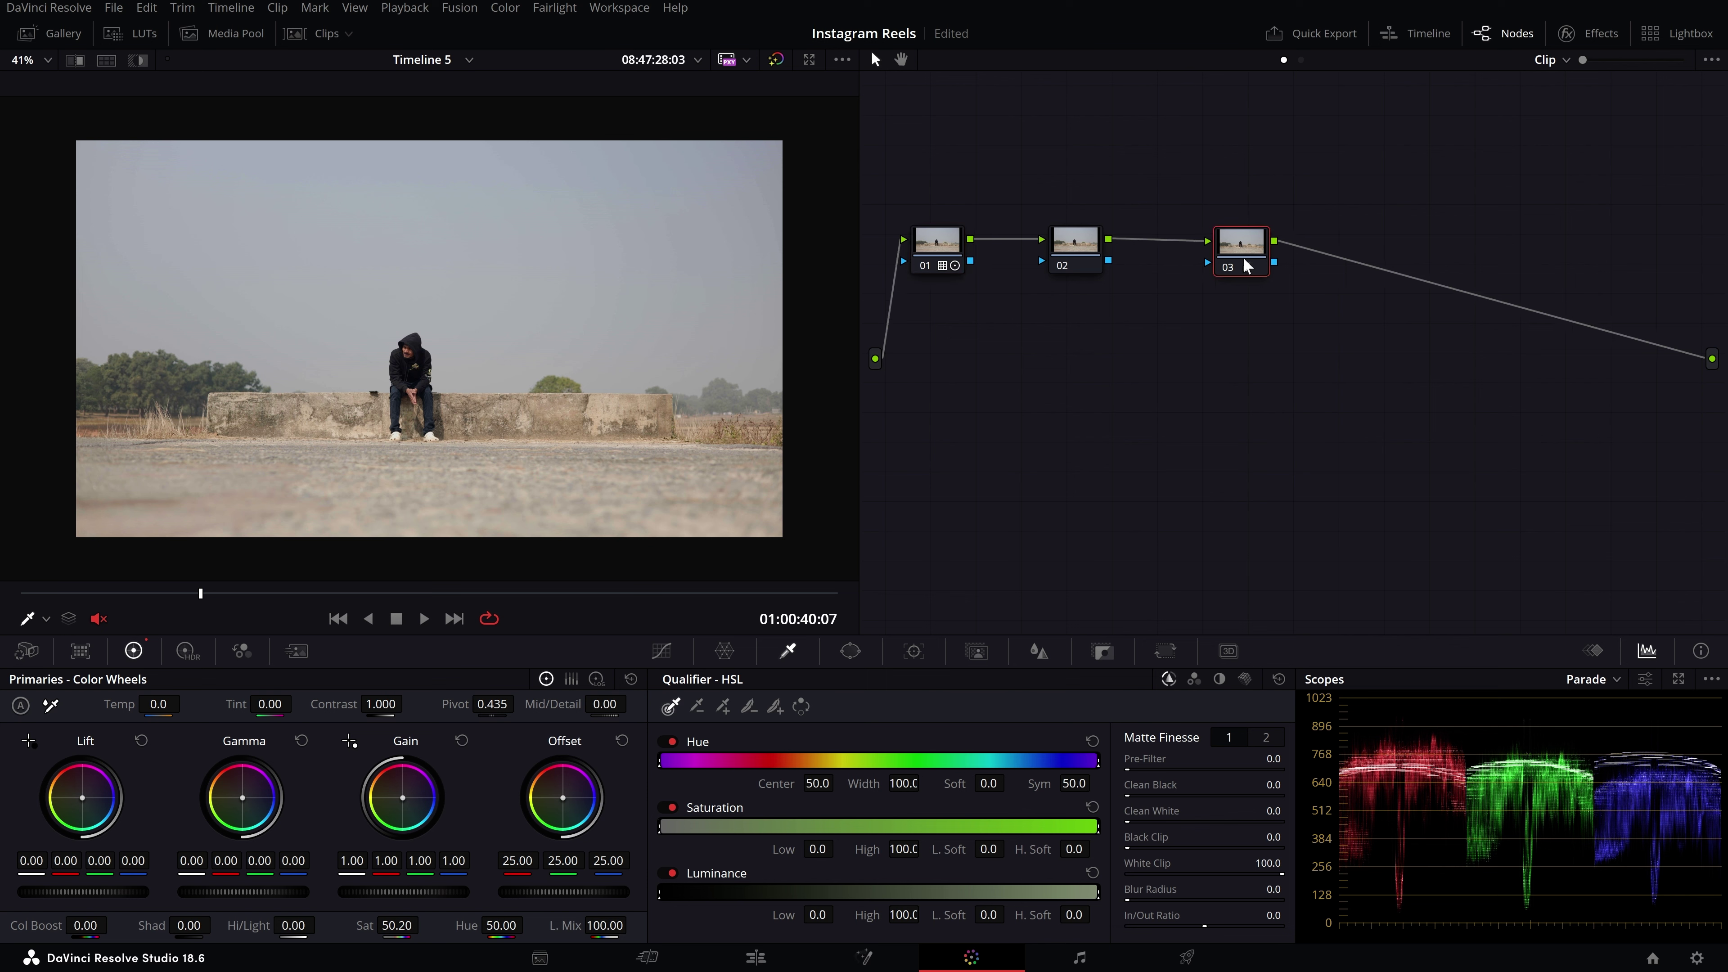
pyautogui.hotkey('alt', 's')
pyautogui.moveTo(1330, 266); pyautogui.dragTo(1408, 266)
# - Select nodes 02, 03 and 04 together and delete them
pyautogui.click(951, 249)
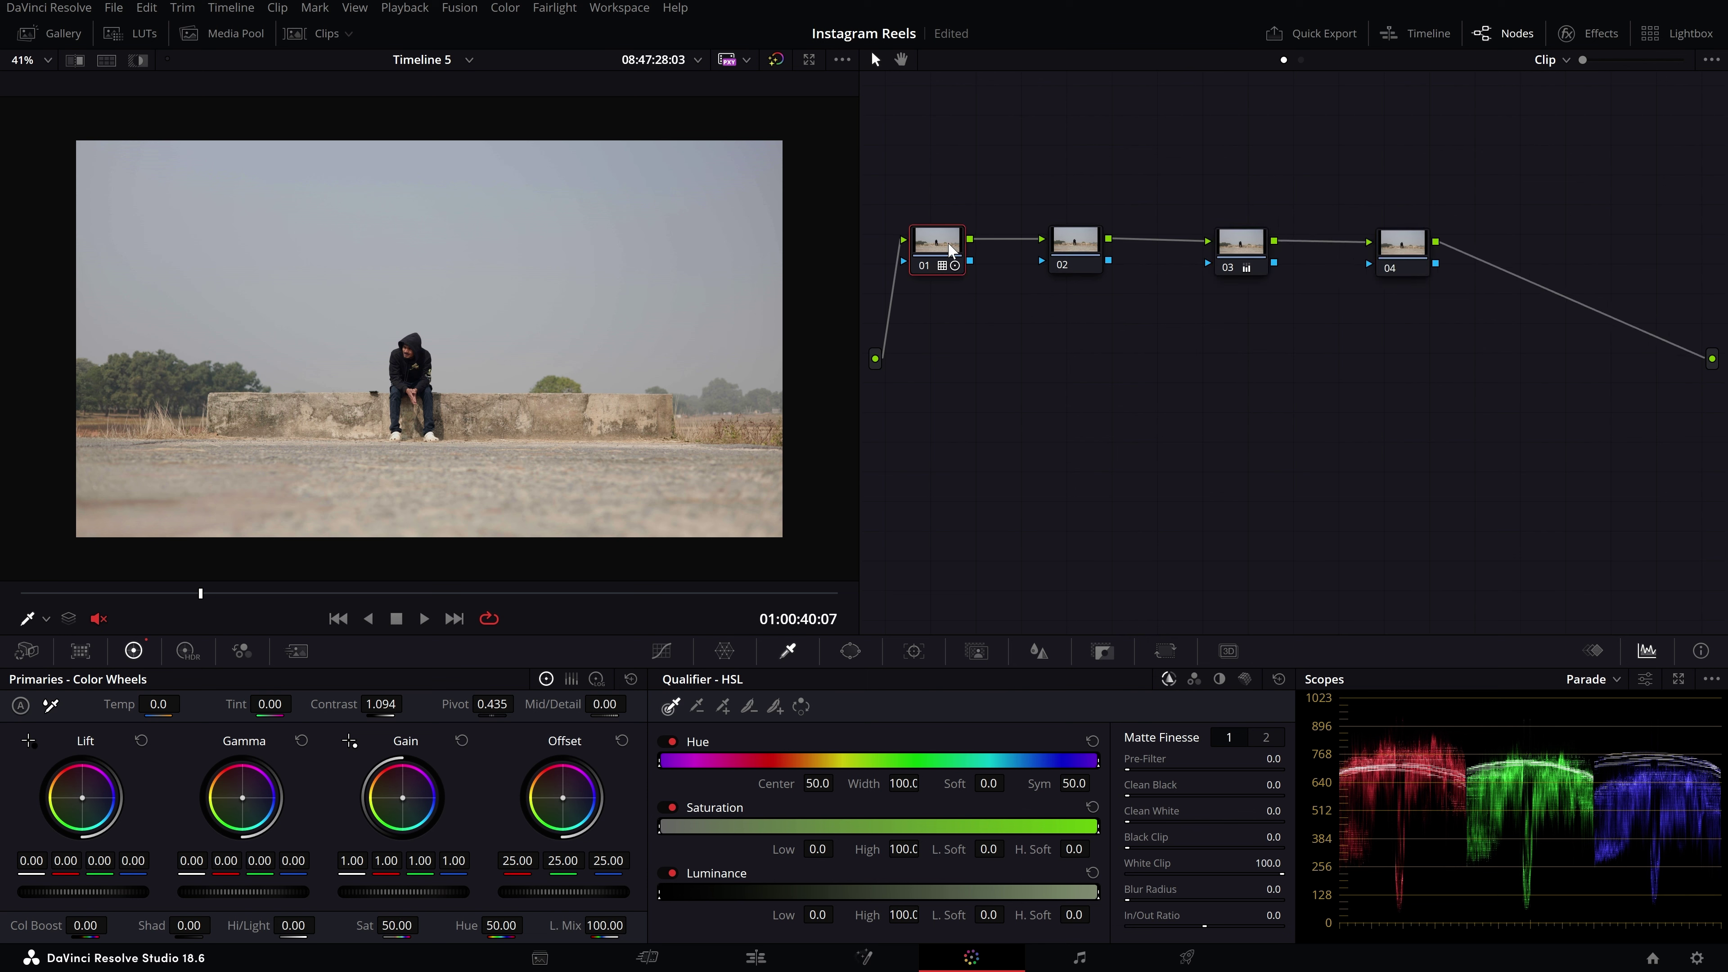
pyautogui.click(1052, 245)
pyautogui.click(1238, 252)
pyautogui.click(1402, 257)
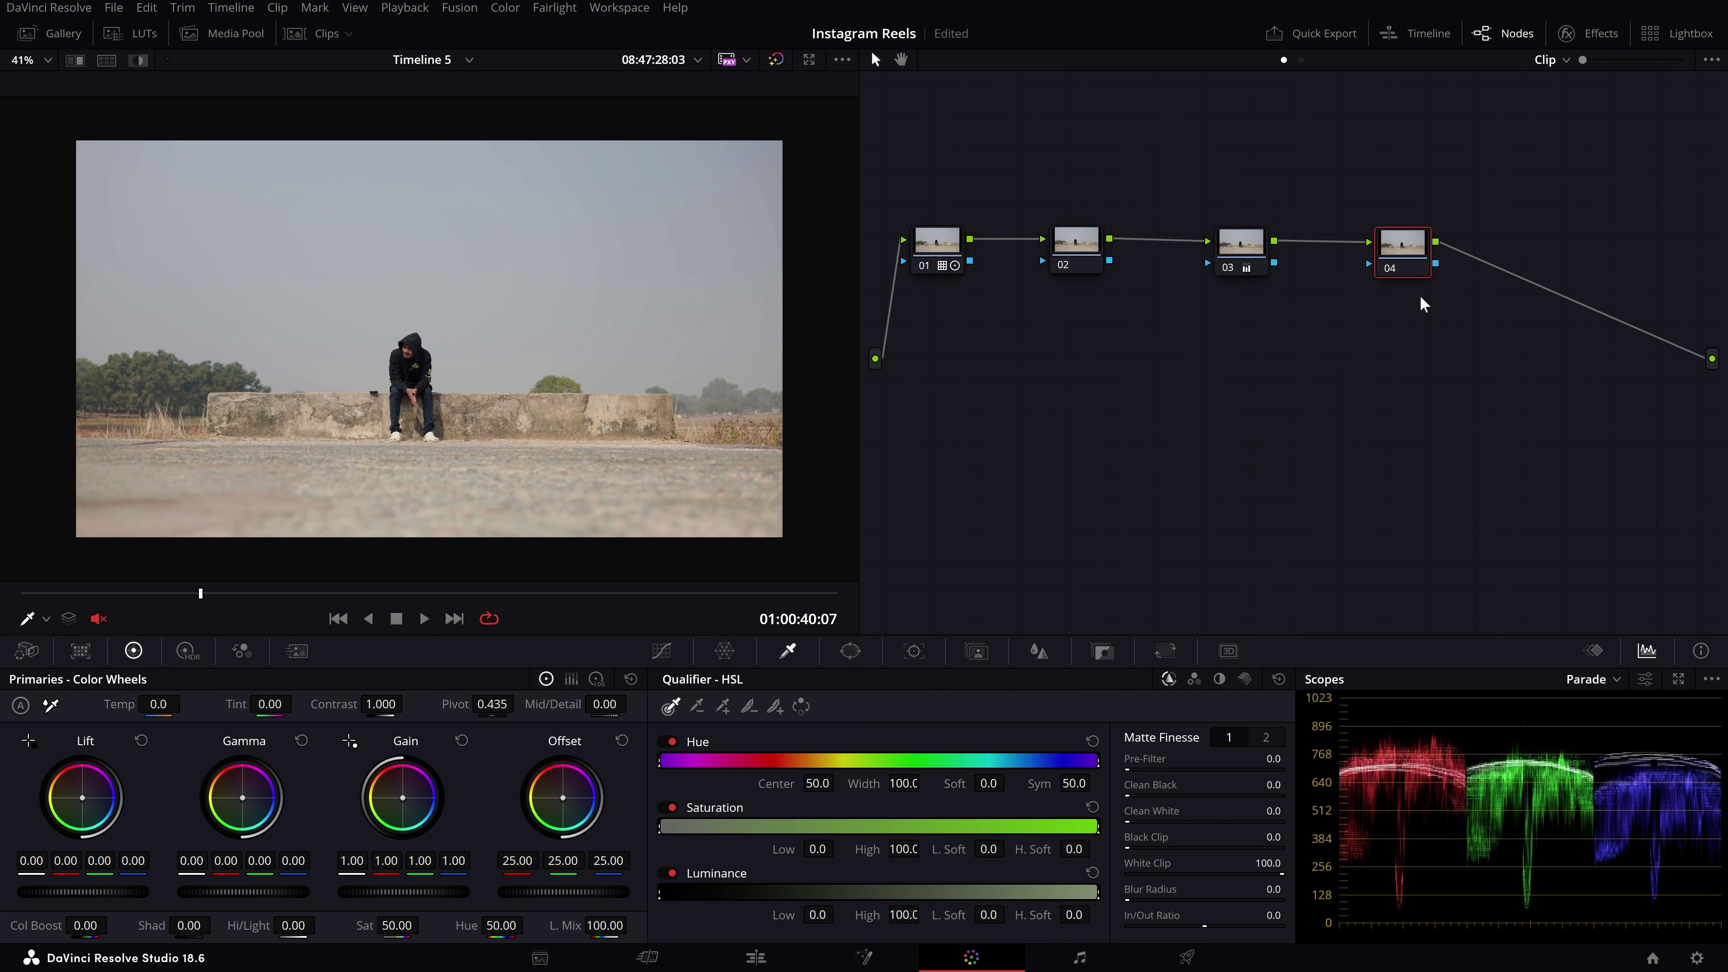
pyautogui.moveTo(1036, 136); pyautogui.dragTo(1512, 368)
pyautogui.press('Delete')
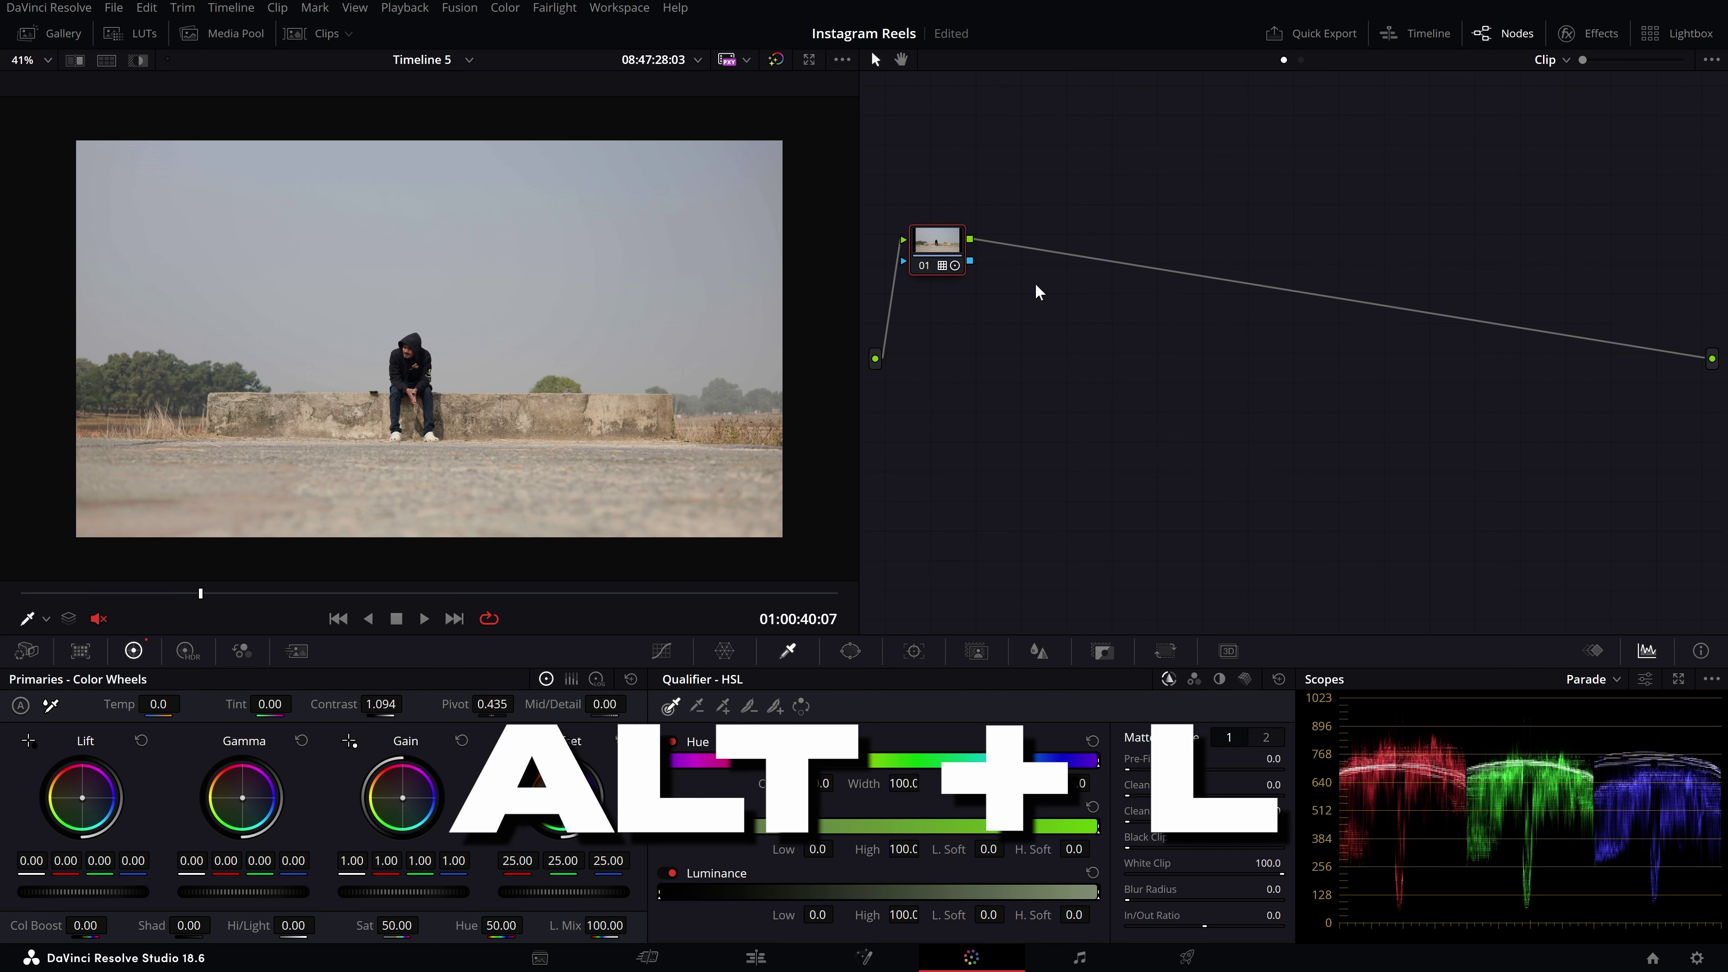
pyautogui.hotkey('alt', 'l')
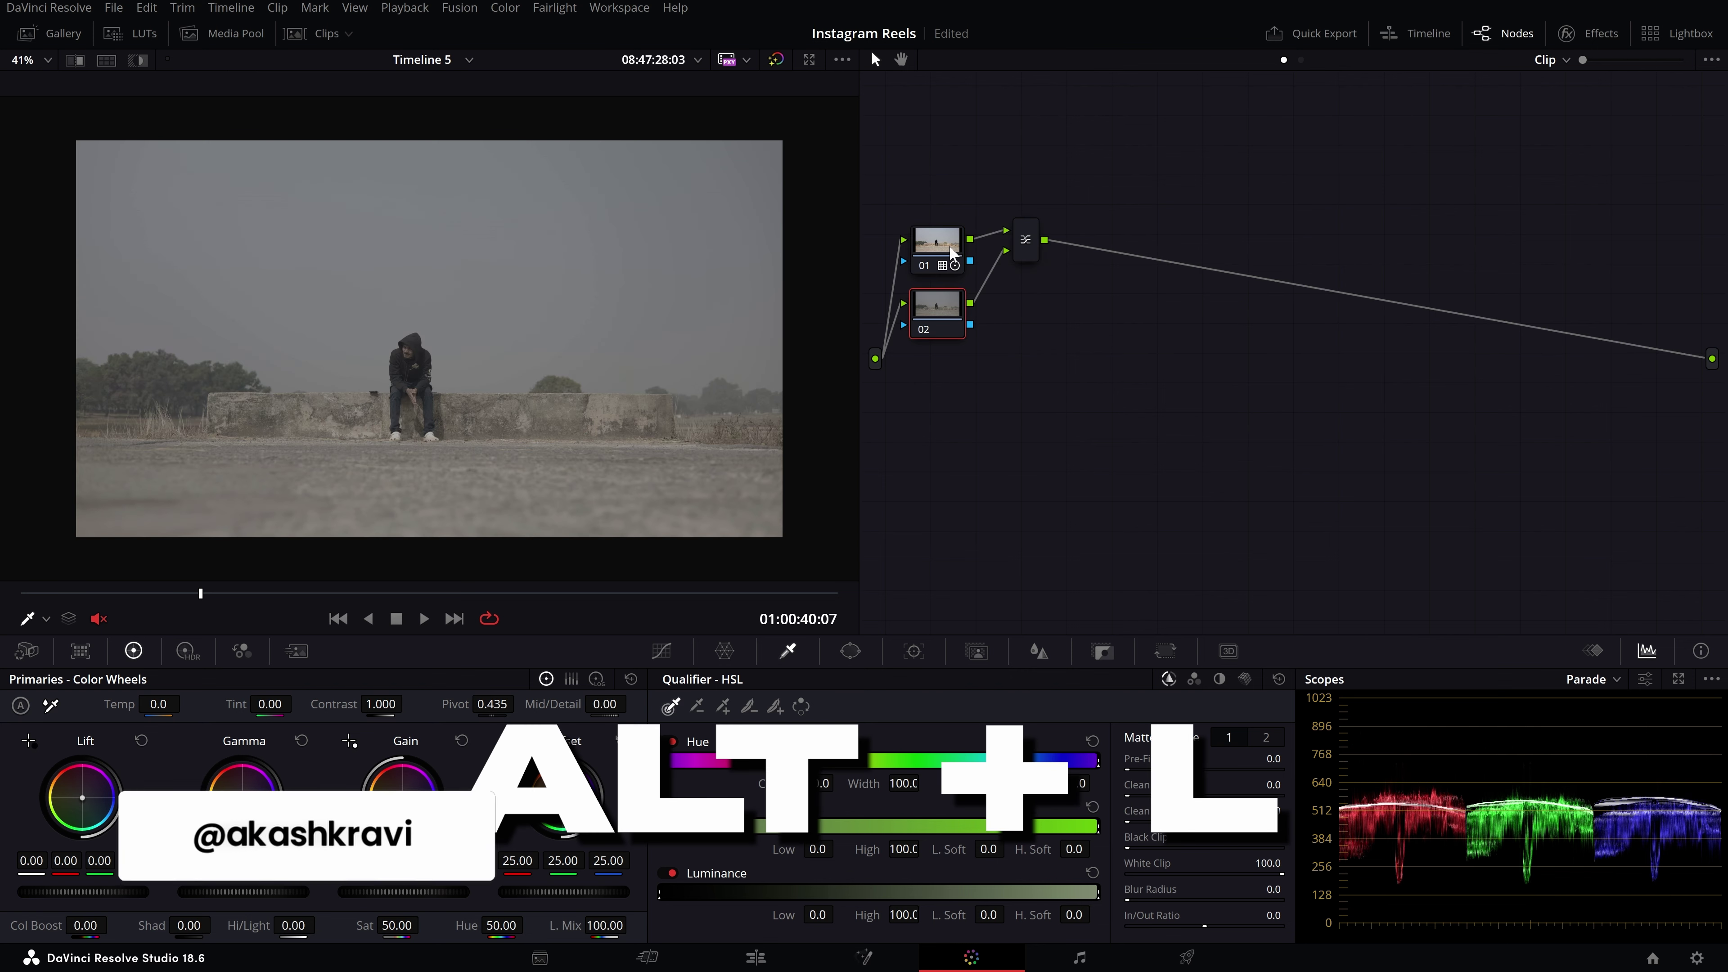
pyautogui.click(952, 317)
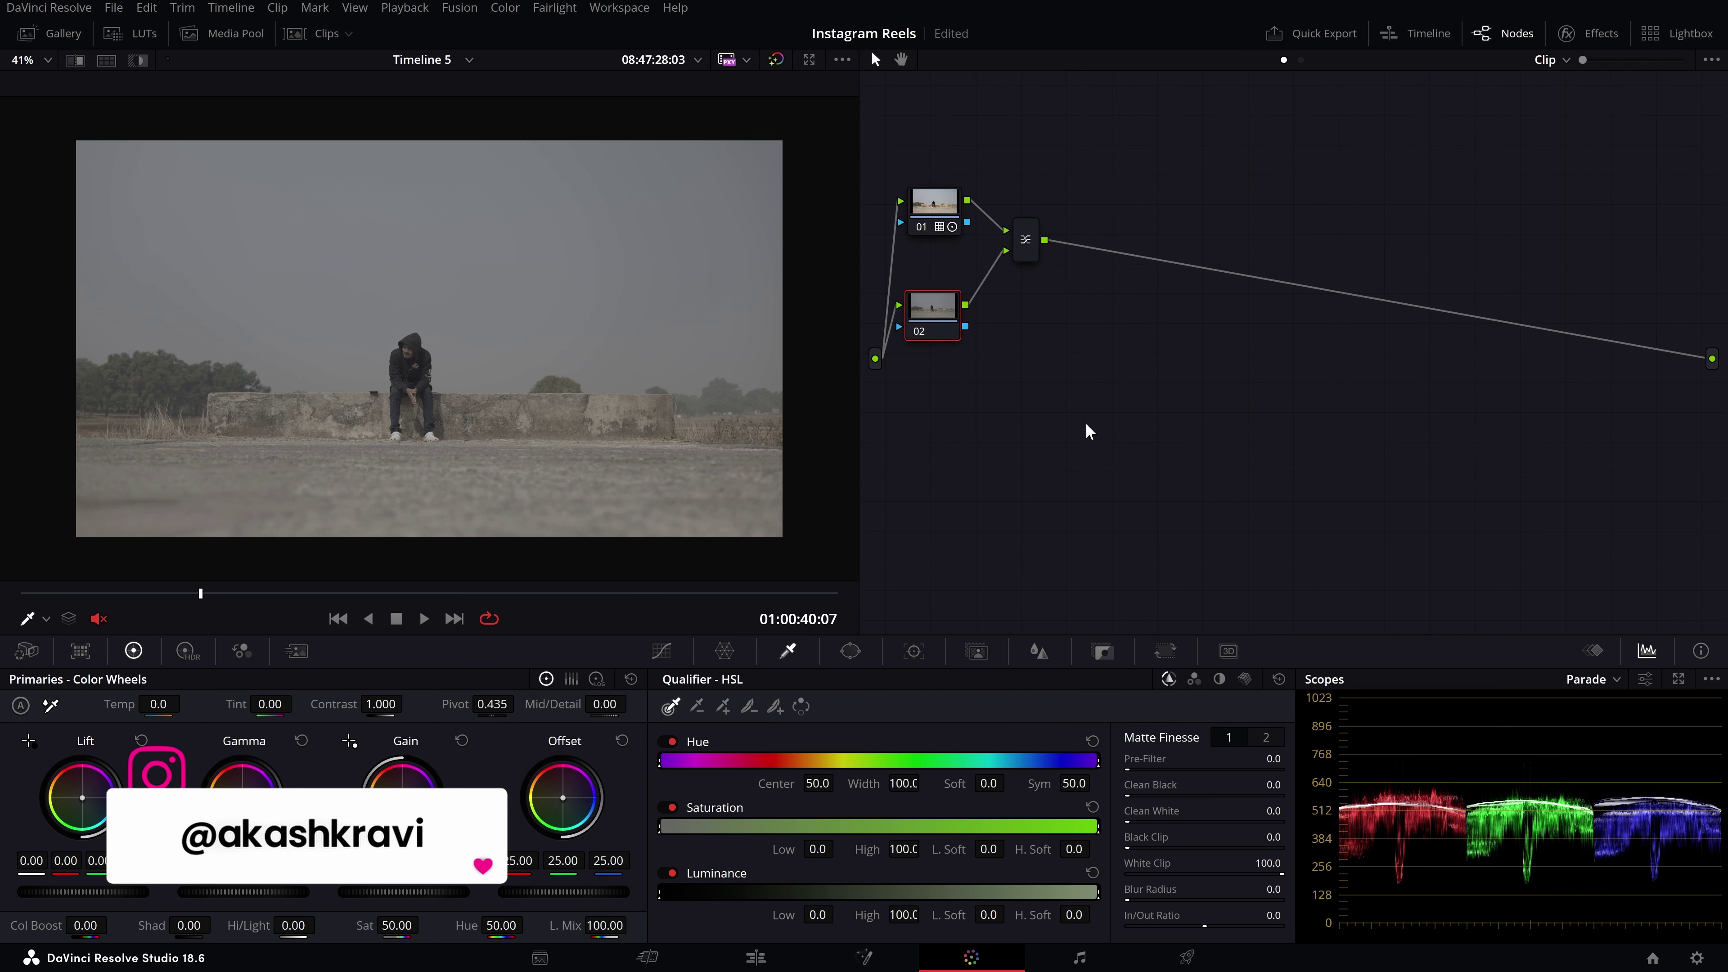
pyautogui.moveTo(908, 133); pyautogui.dragTo(1088, 425)
pyautogui.moveTo(1026, 239); pyautogui.dragTo(1210, 241)
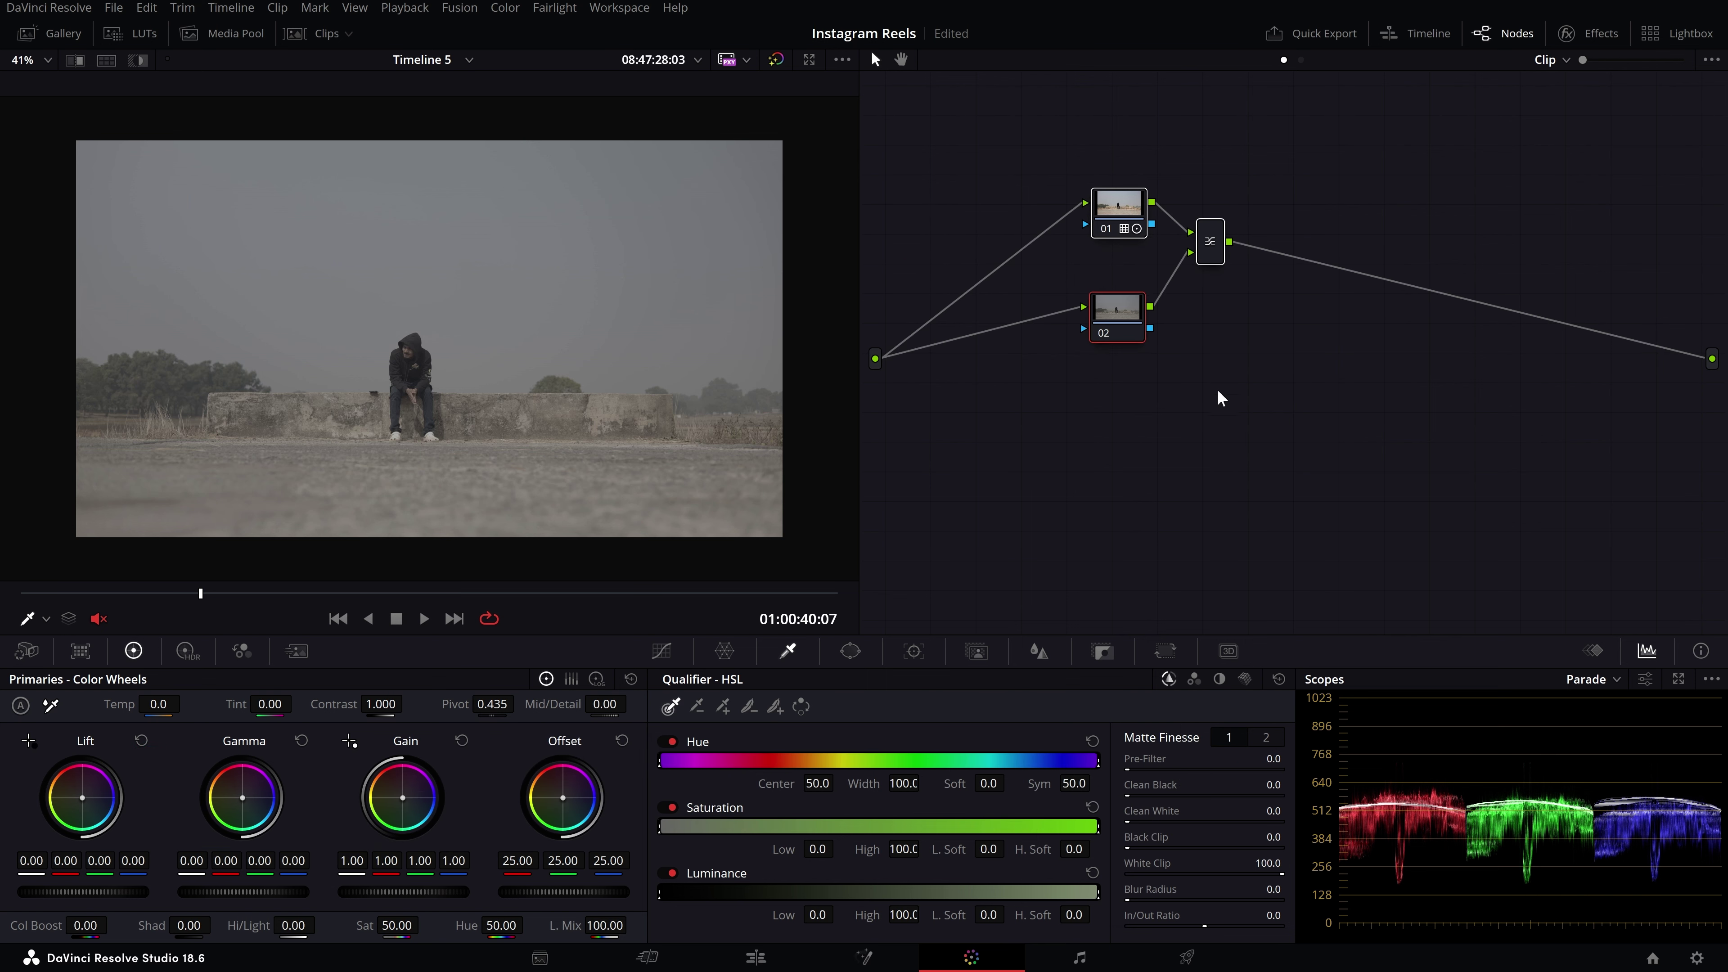
pyautogui.moveTo(1065, 123)
pyautogui.mouseDown()
pyautogui.moveTo(1148, 256)
pyautogui.moveTo(1248, 260)
pyautogui.mouseUp()
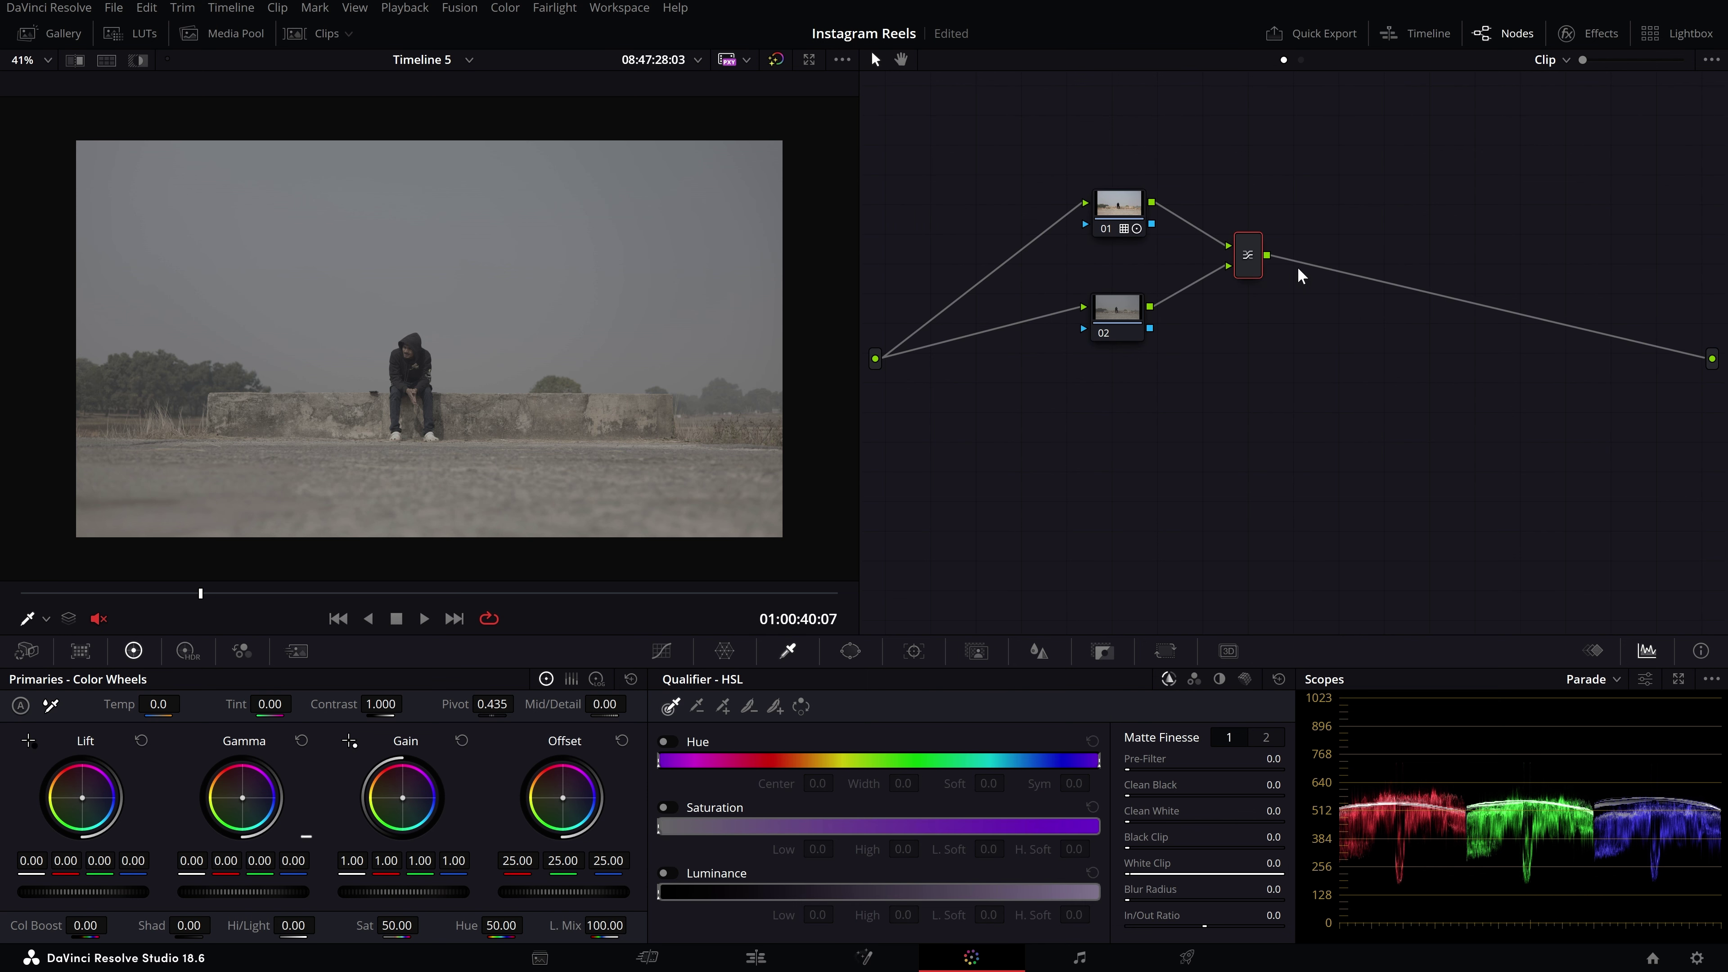
pyautogui.moveTo(1212, 174); pyautogui.dragTo(1327, 393)
pyautogui.moveTo(1068, 142); pyautogui.dragTo(1148, 376)
pyautogui.click(1252, 254)
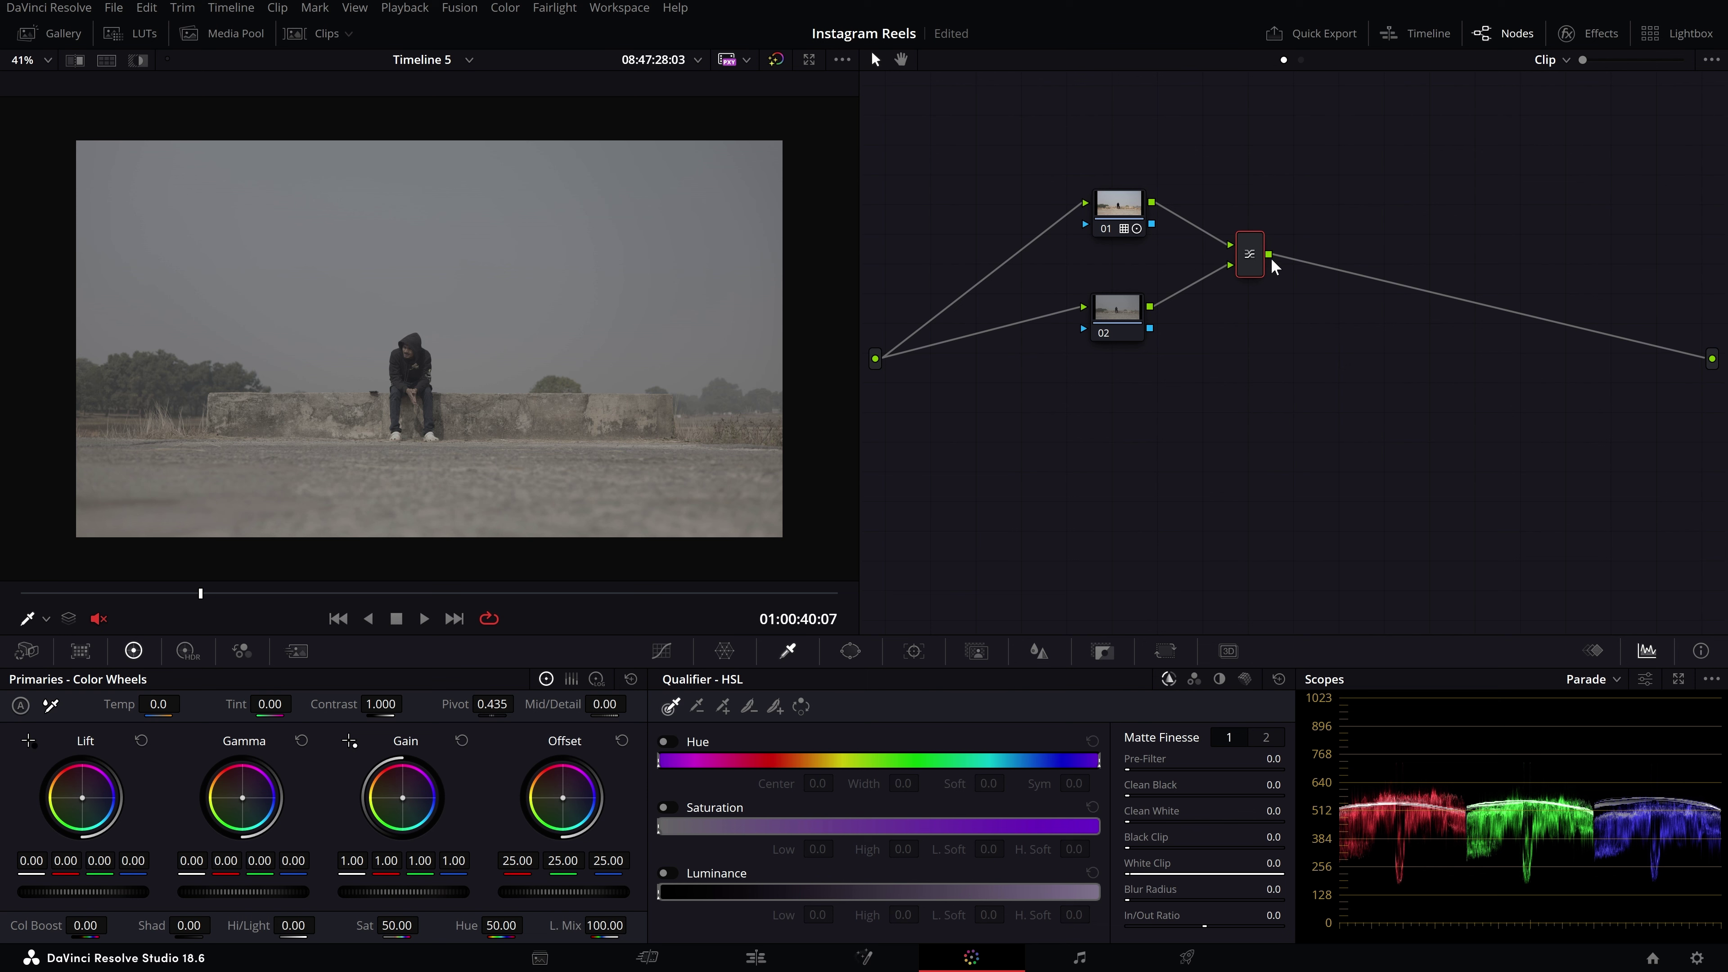
pyautogui.moveTo(1121, 203); pyautogui.dragTo(1116, 196)
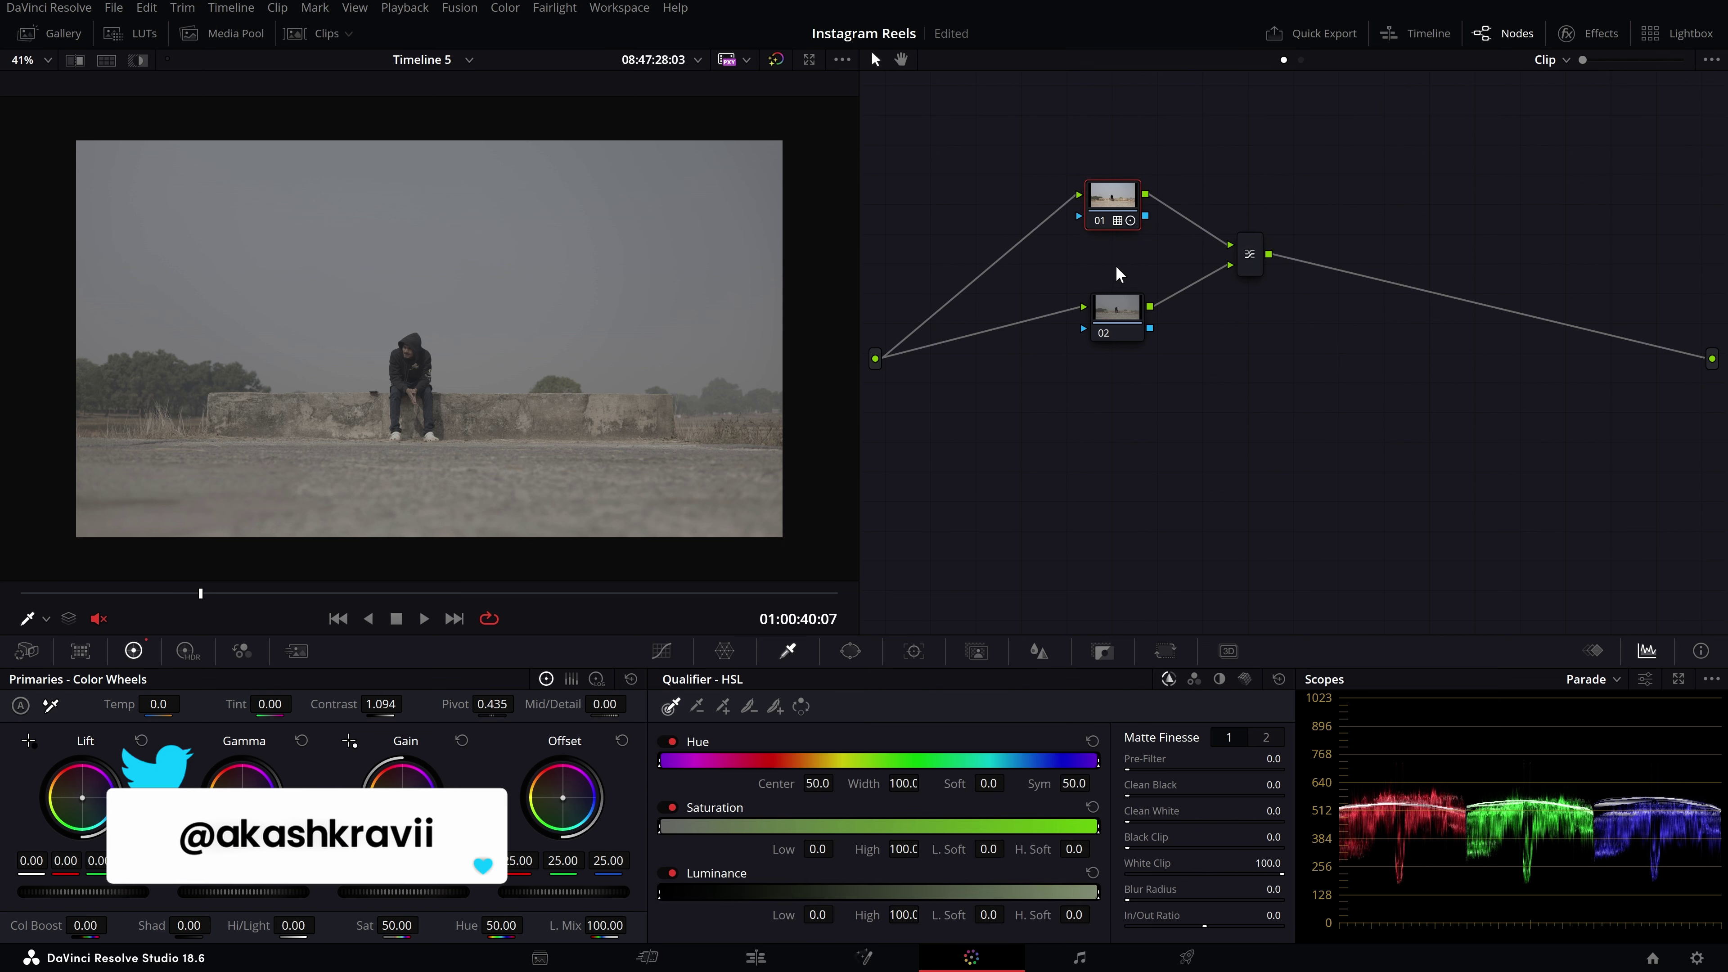
pyautogui.moveTo(1126, 320); pyautogui.dragTo(1121, 320)
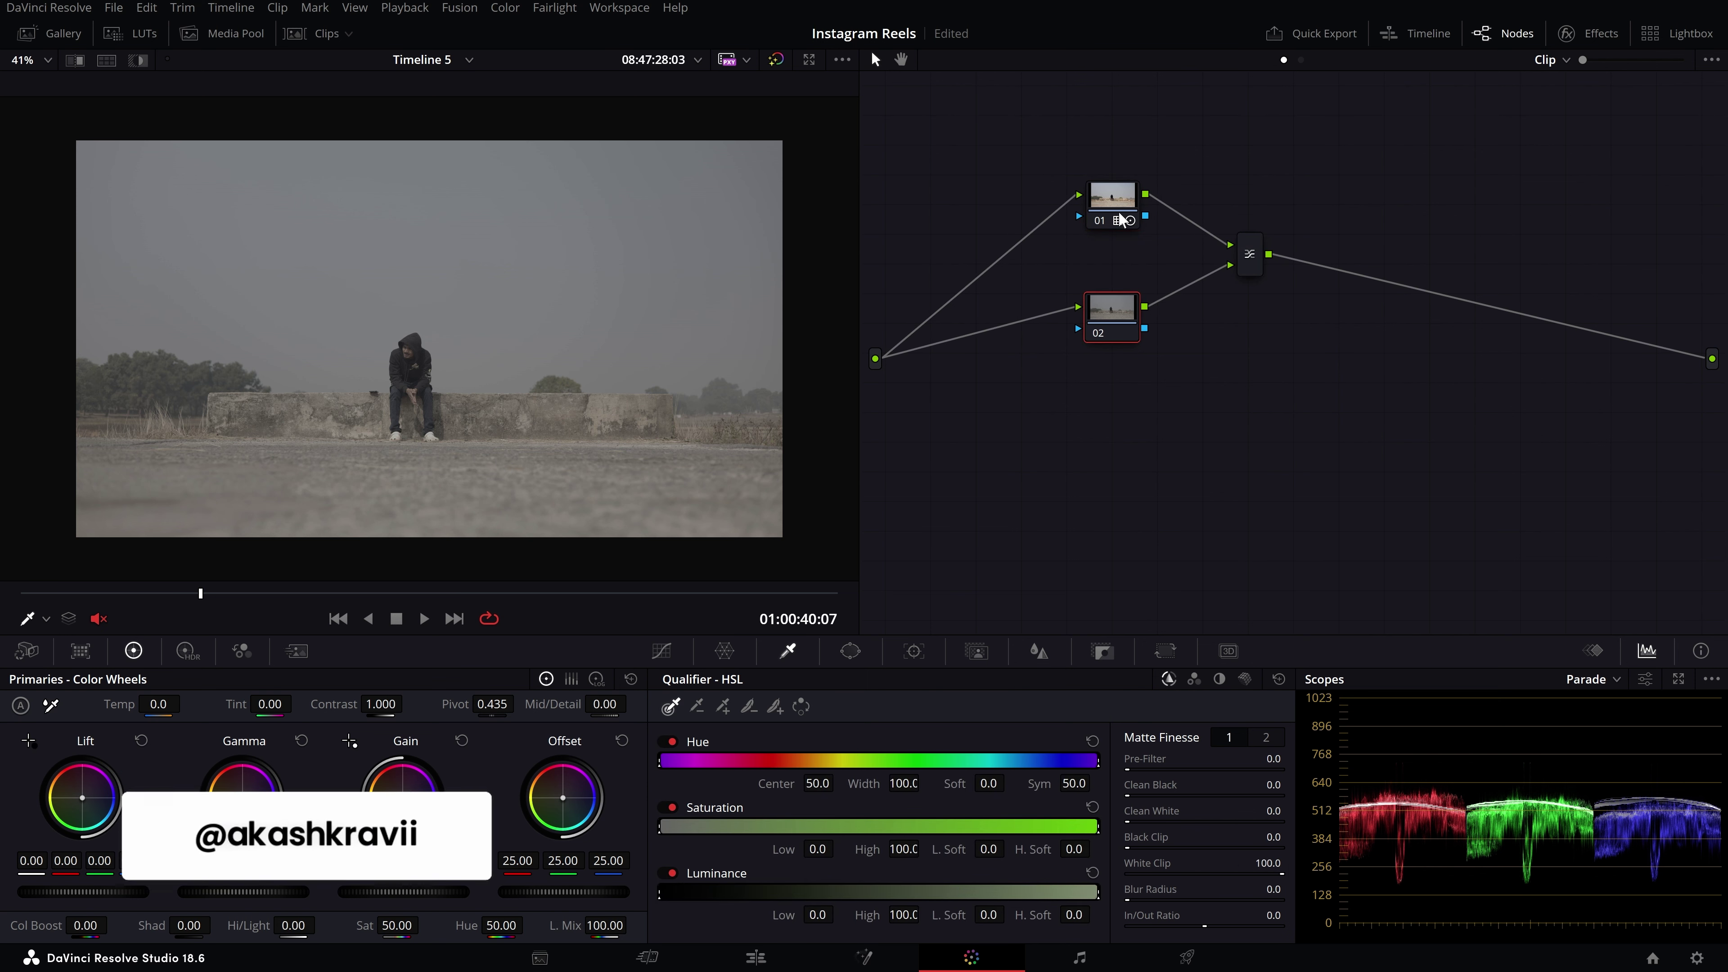
pyautogui.moveTo(1074, 118); pyautogui.dragTo(1171, 391)
pyautogui.moveTo(1252, 258); pyautogui.dragTo(1235, 261)
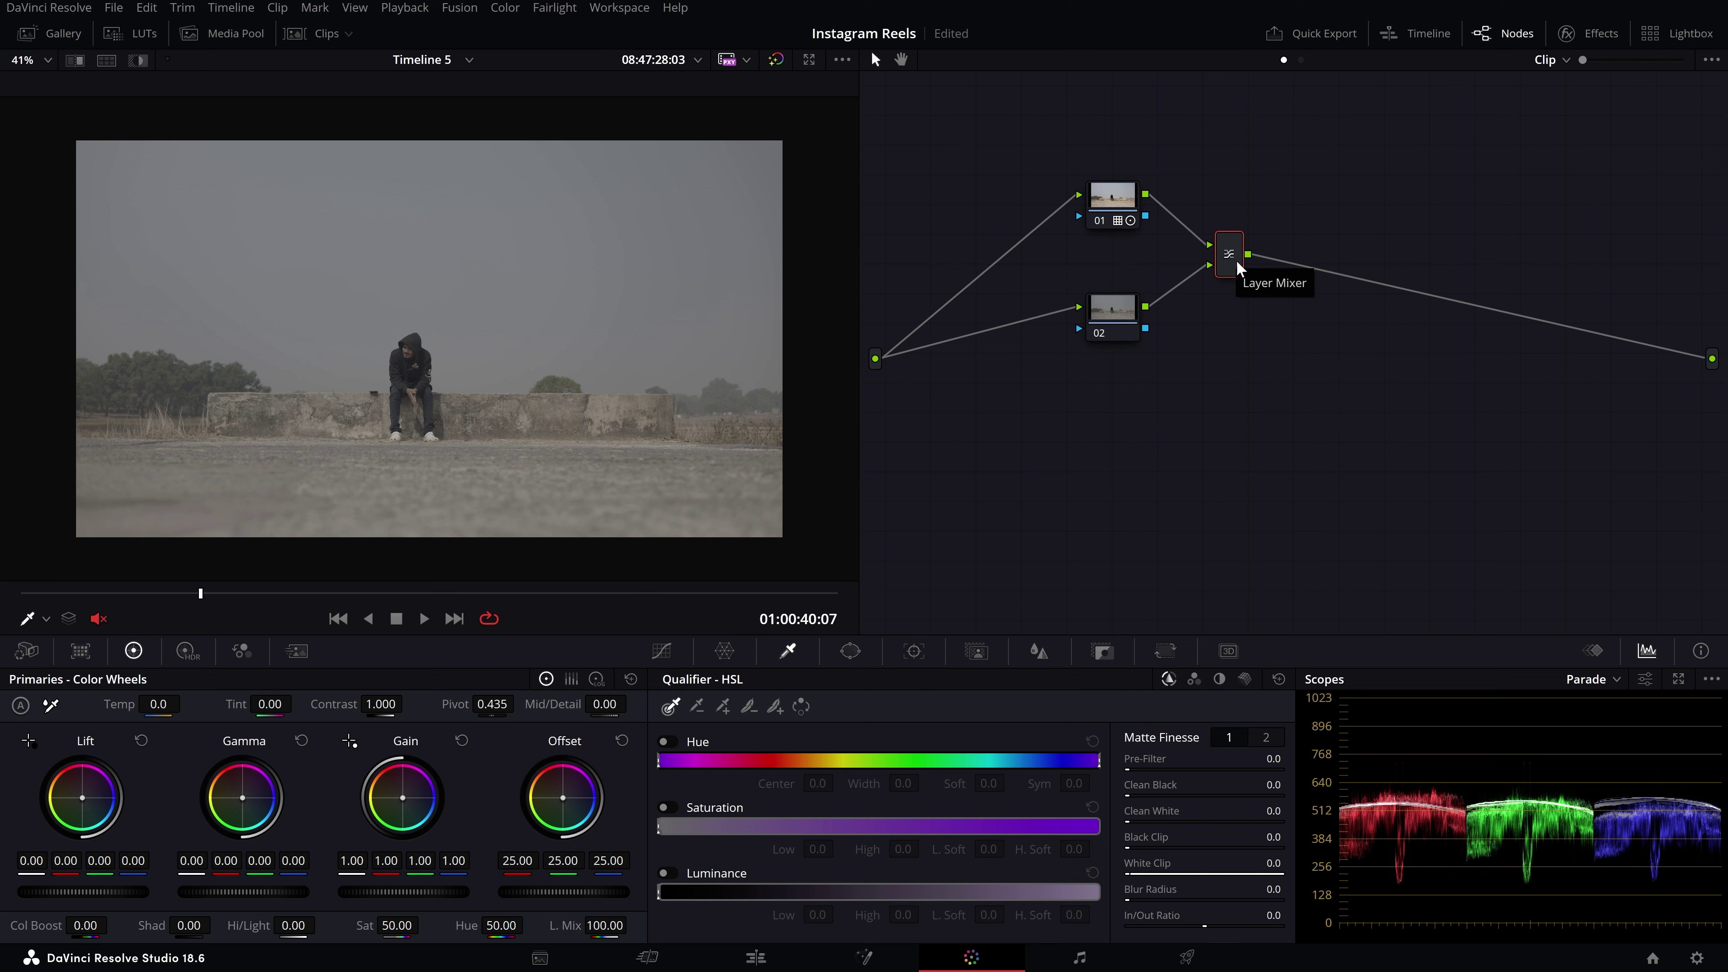
pyautogui.moveTo(1045, 124); pyautogui.dragTo(1166, 411)
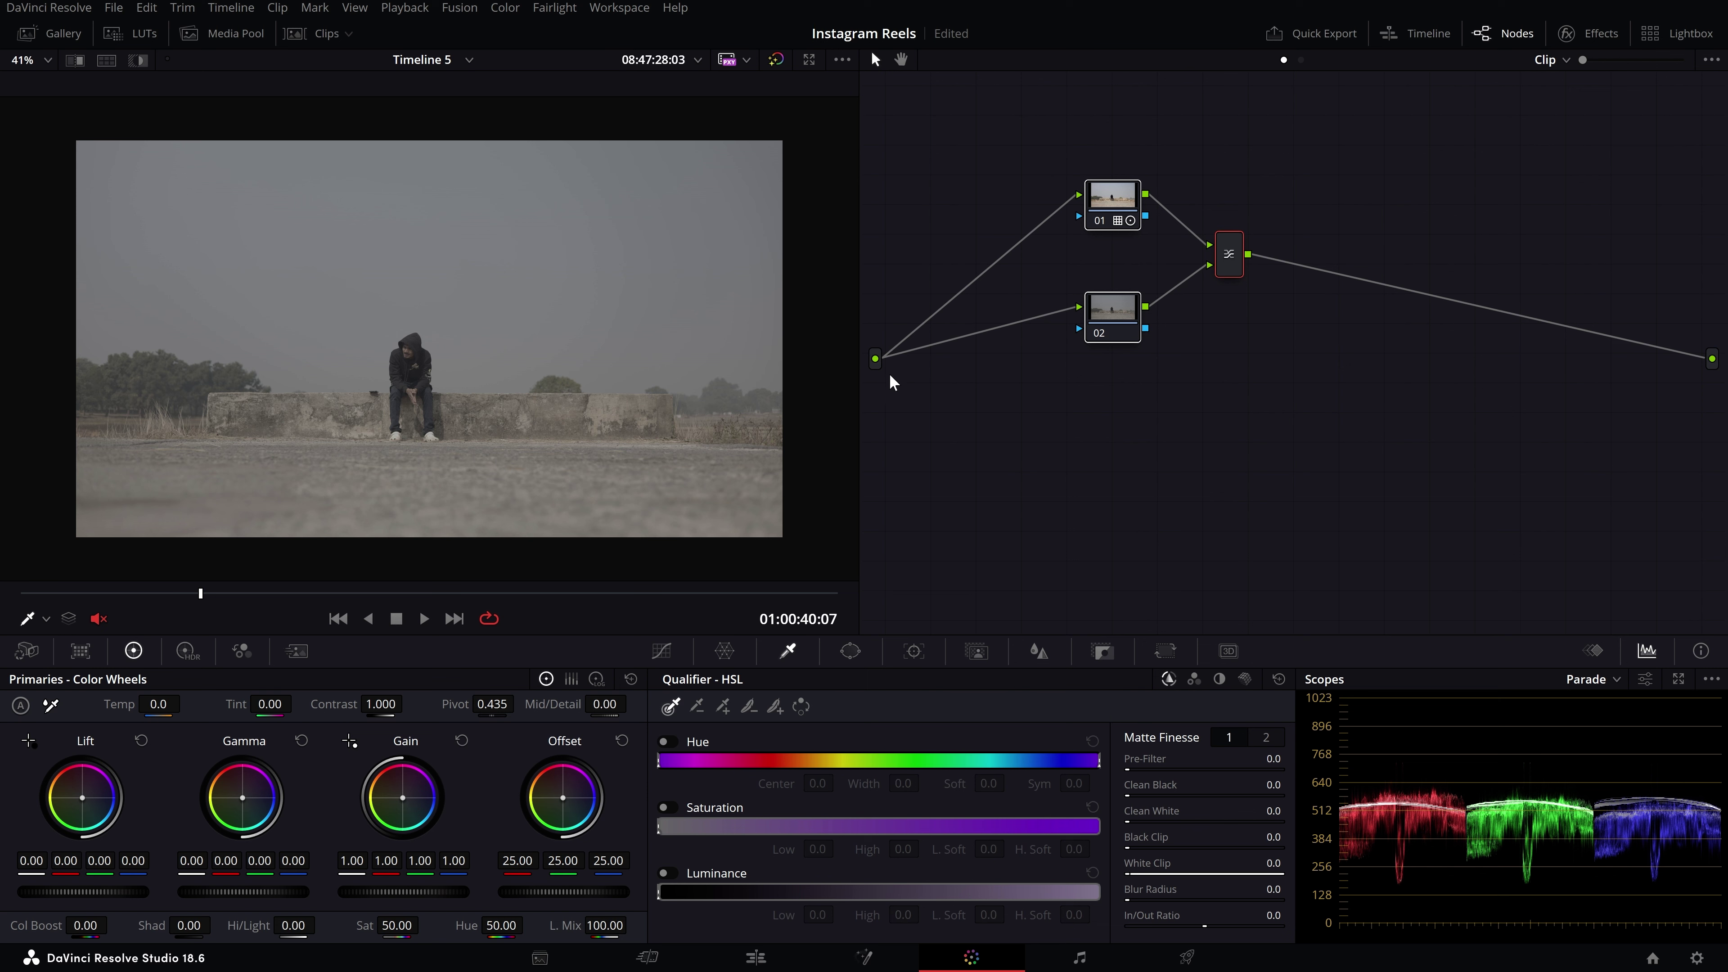
pyautogui.moveTo(878, 315); pyautogui.dragTo(923, 427)
pyautogui.hotkey('ctrl', 's')
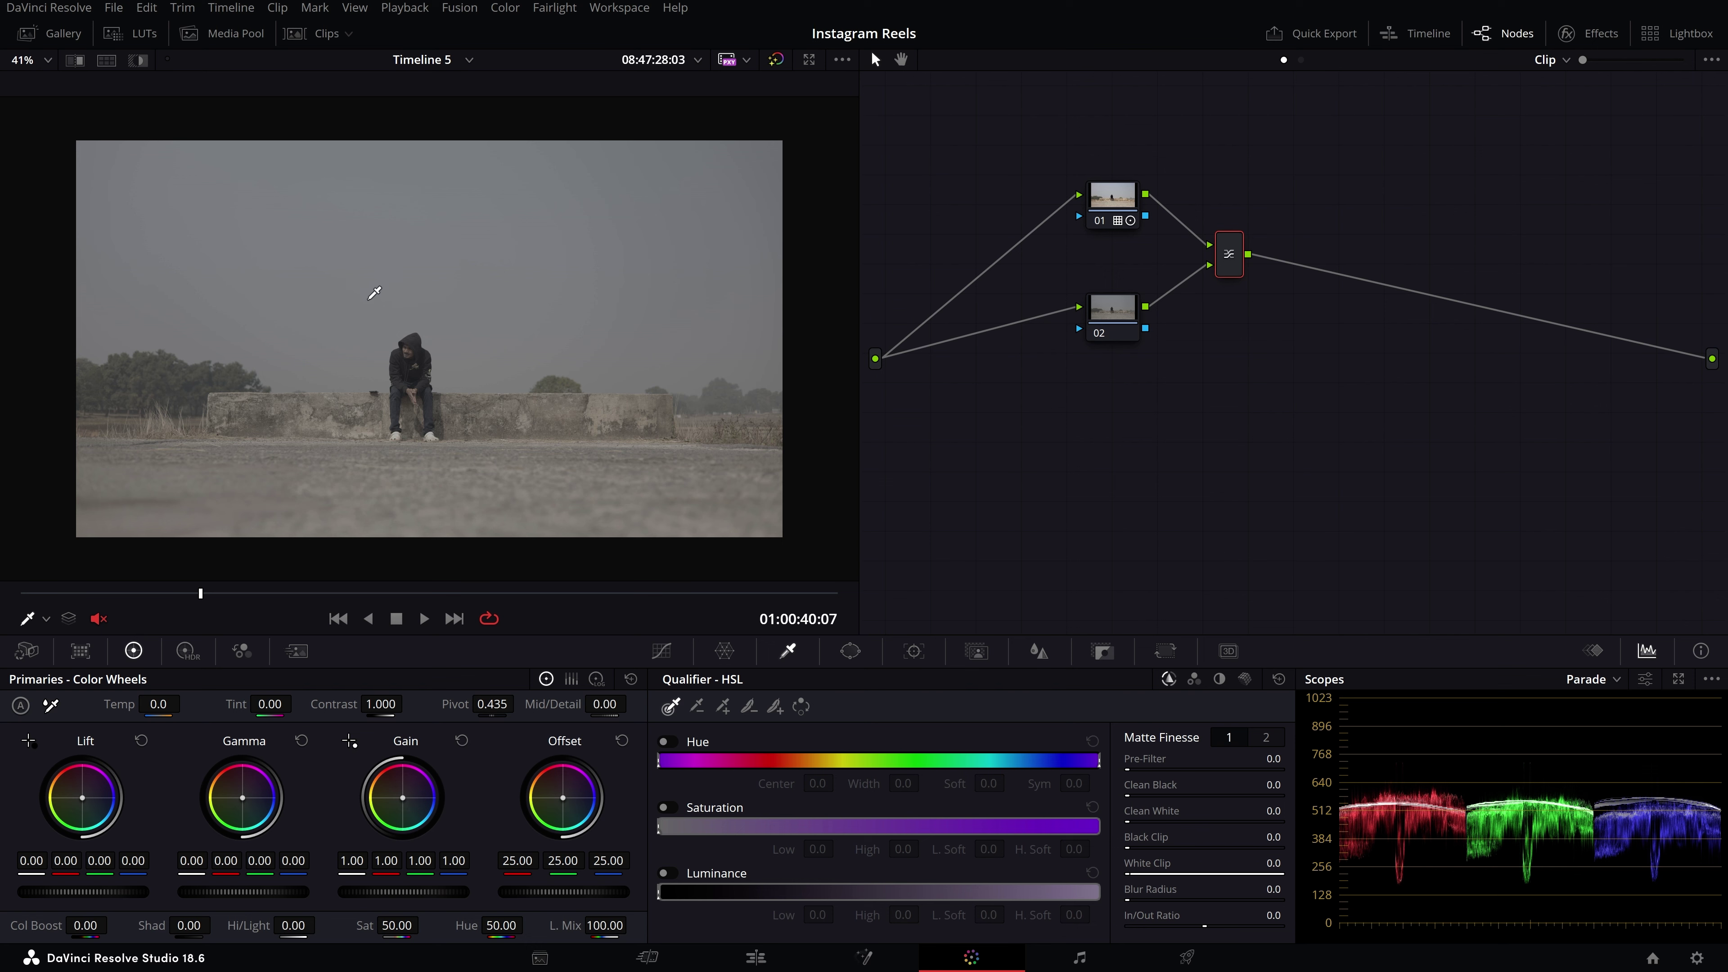
pyautogui.hotkey('ctrl', 'z')
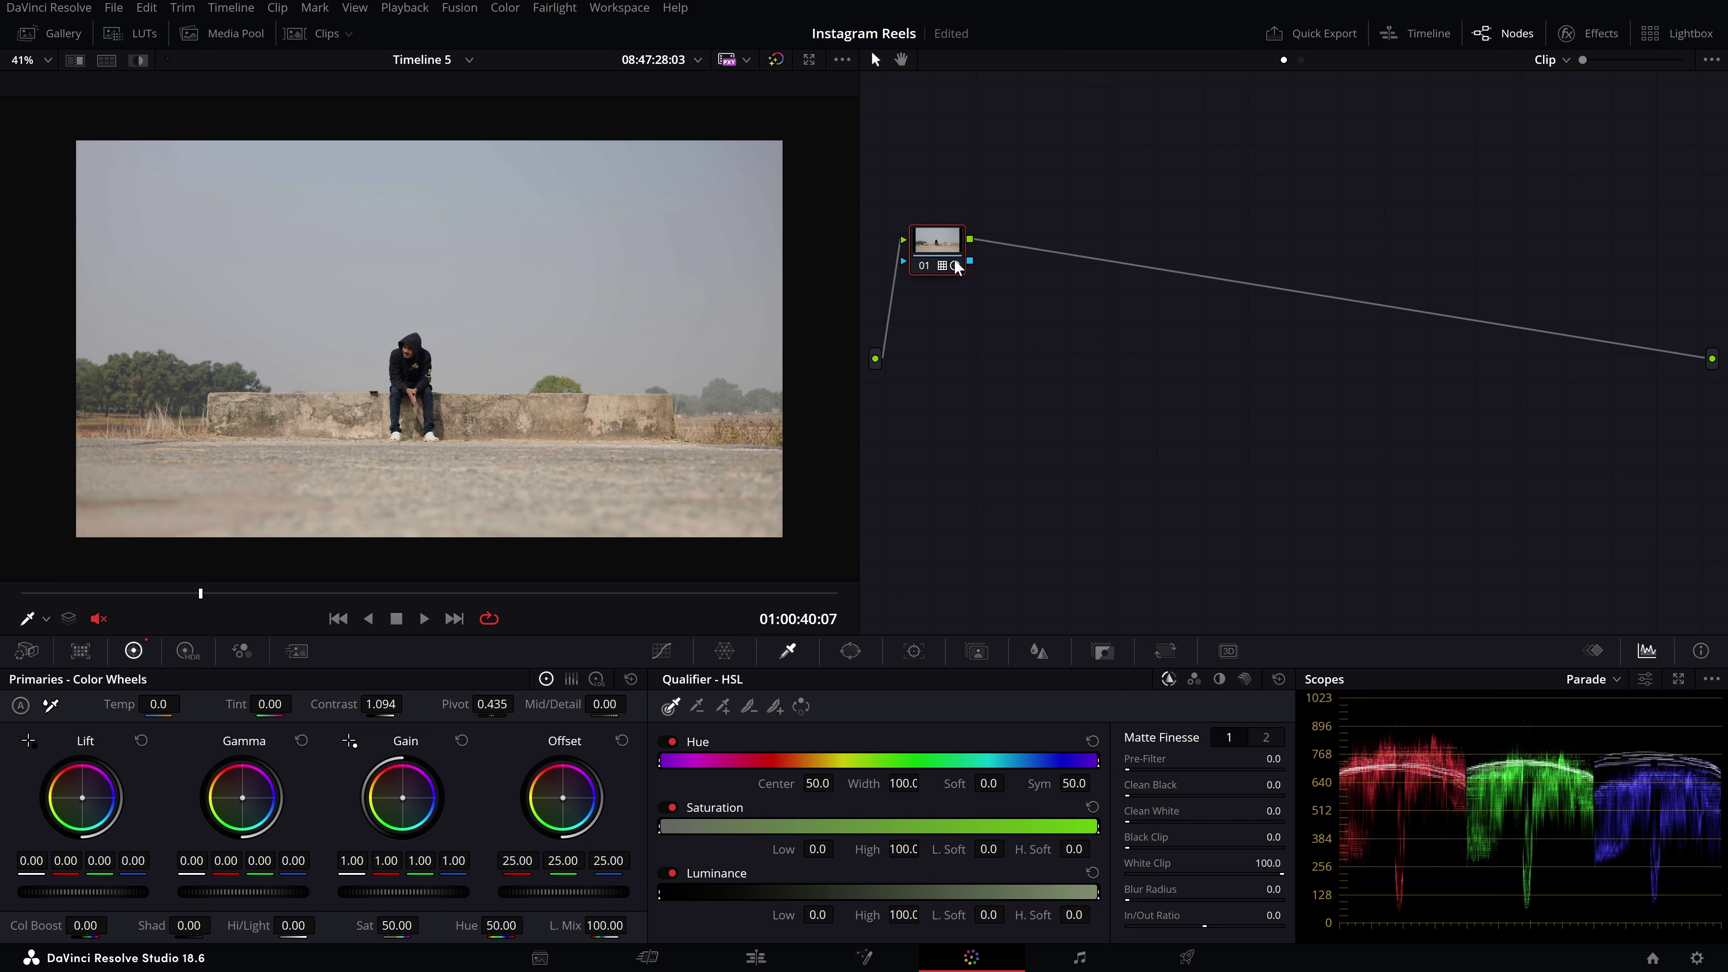
# - Add serial node 02 and use Add Layer to create parallel node 03 with a Layer Mixer
pyautogui.hotkey('alt', 's')
pyautogui.moveTo(1033, 262)
pyautogui.mouseDown()
pyautogui.moveTo(1127, 264)
pyautogui.moveTo(1110, 261)
pyautogui.mouseUp()
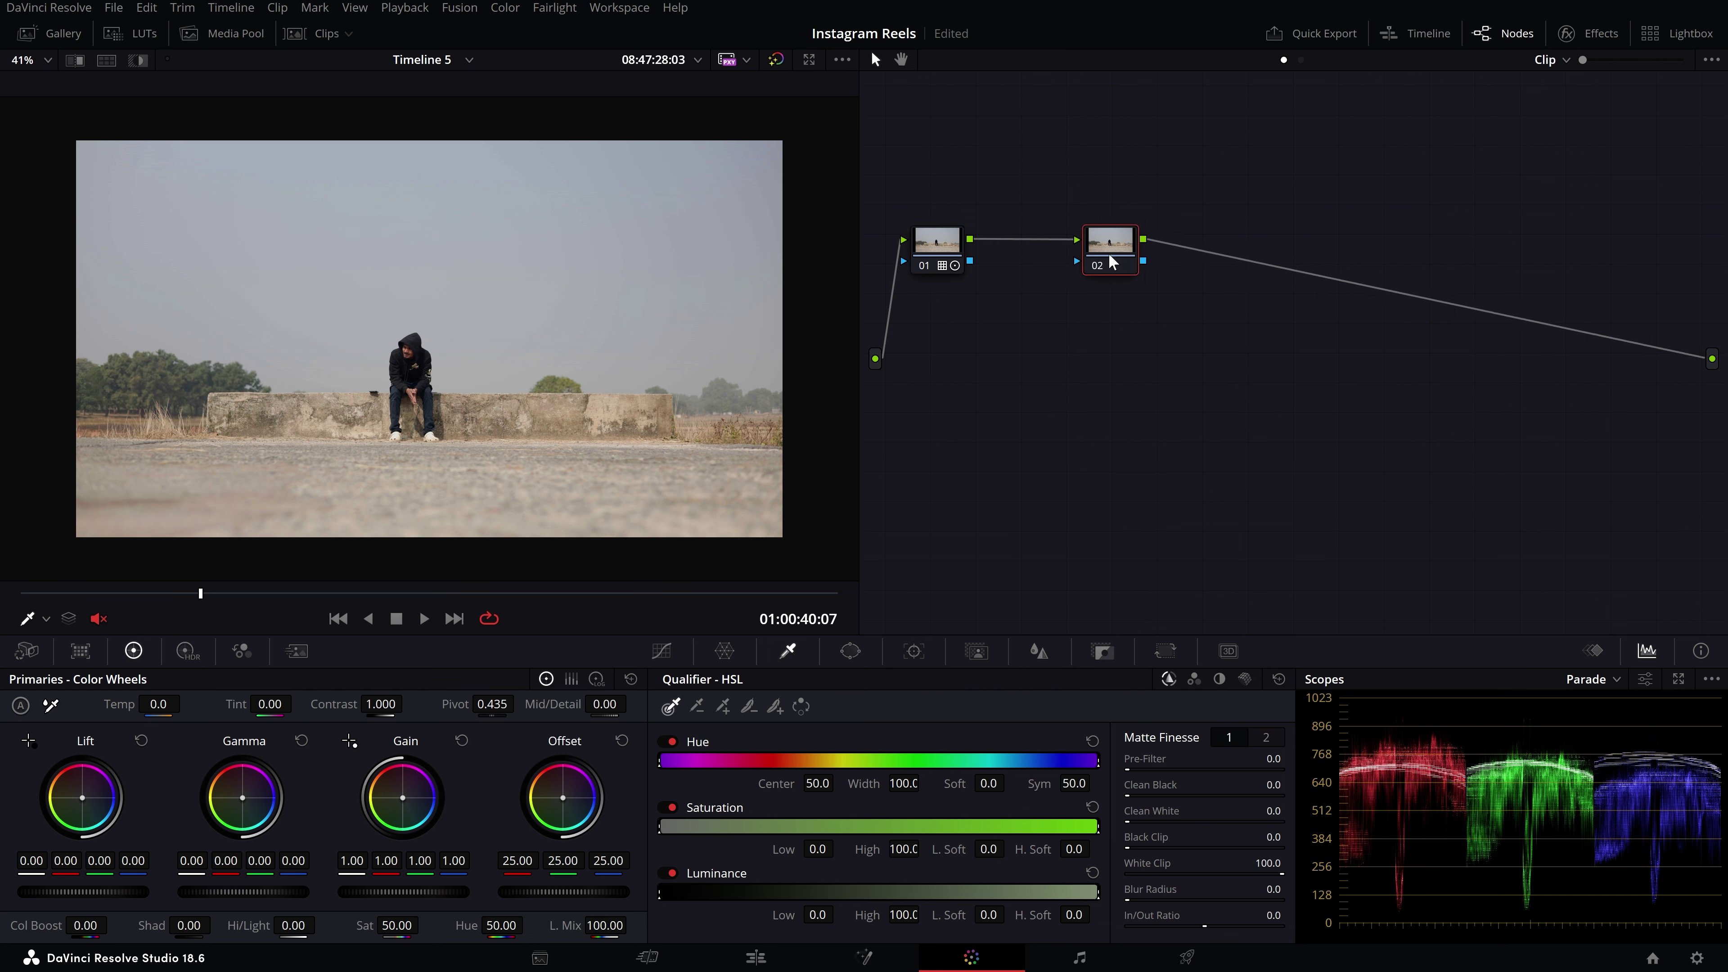
pyautogui.rightClick(1113, 242)
pyautogui.moveTo(1196, 330)
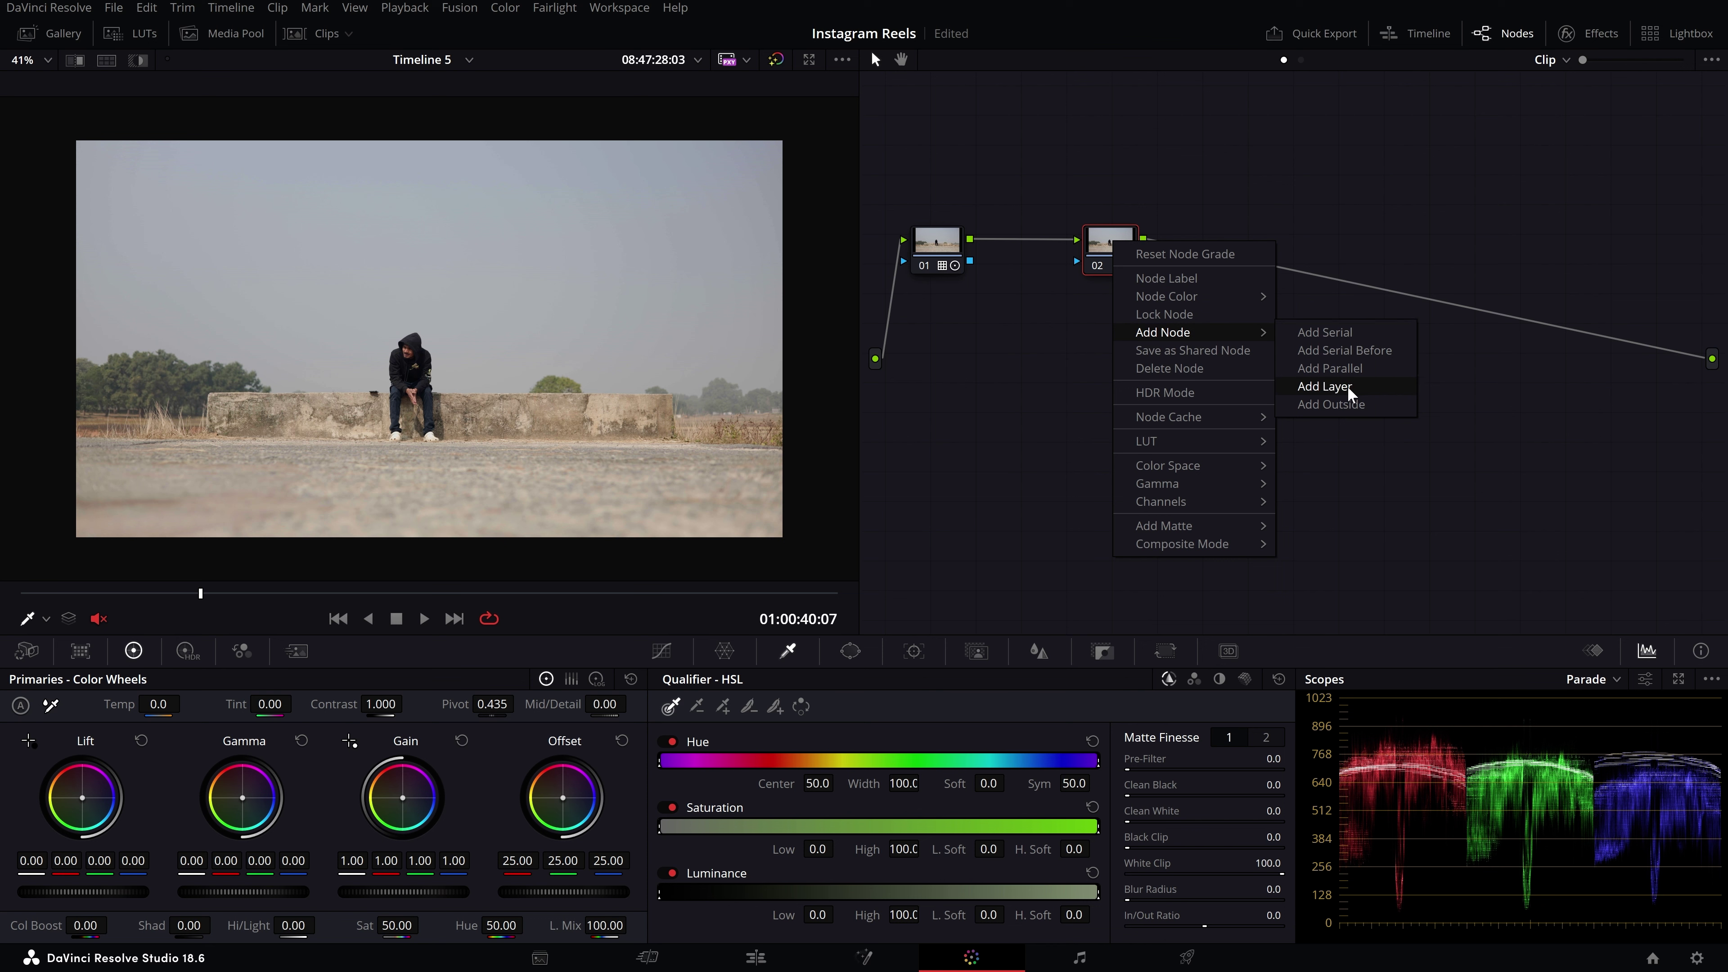
pyautogui.click(1324, 386)
pyautogui.moveTo(1123, 255); pyautogui.dragTo(1119, 189)
pyautogui.moveTo(1129, 315); pyautogui.dragTo(1123, 313)
# - Arrange nodes 01, 02, 03 and the Layer Mixer in the graph, ending with node 01 selected
pyautogui.moveTo(1061, 112); pyautogui.dragTo(1234, 390)
pyautogui.moveTo(1059, 114); pyautogui.dragTo(1148, 365)
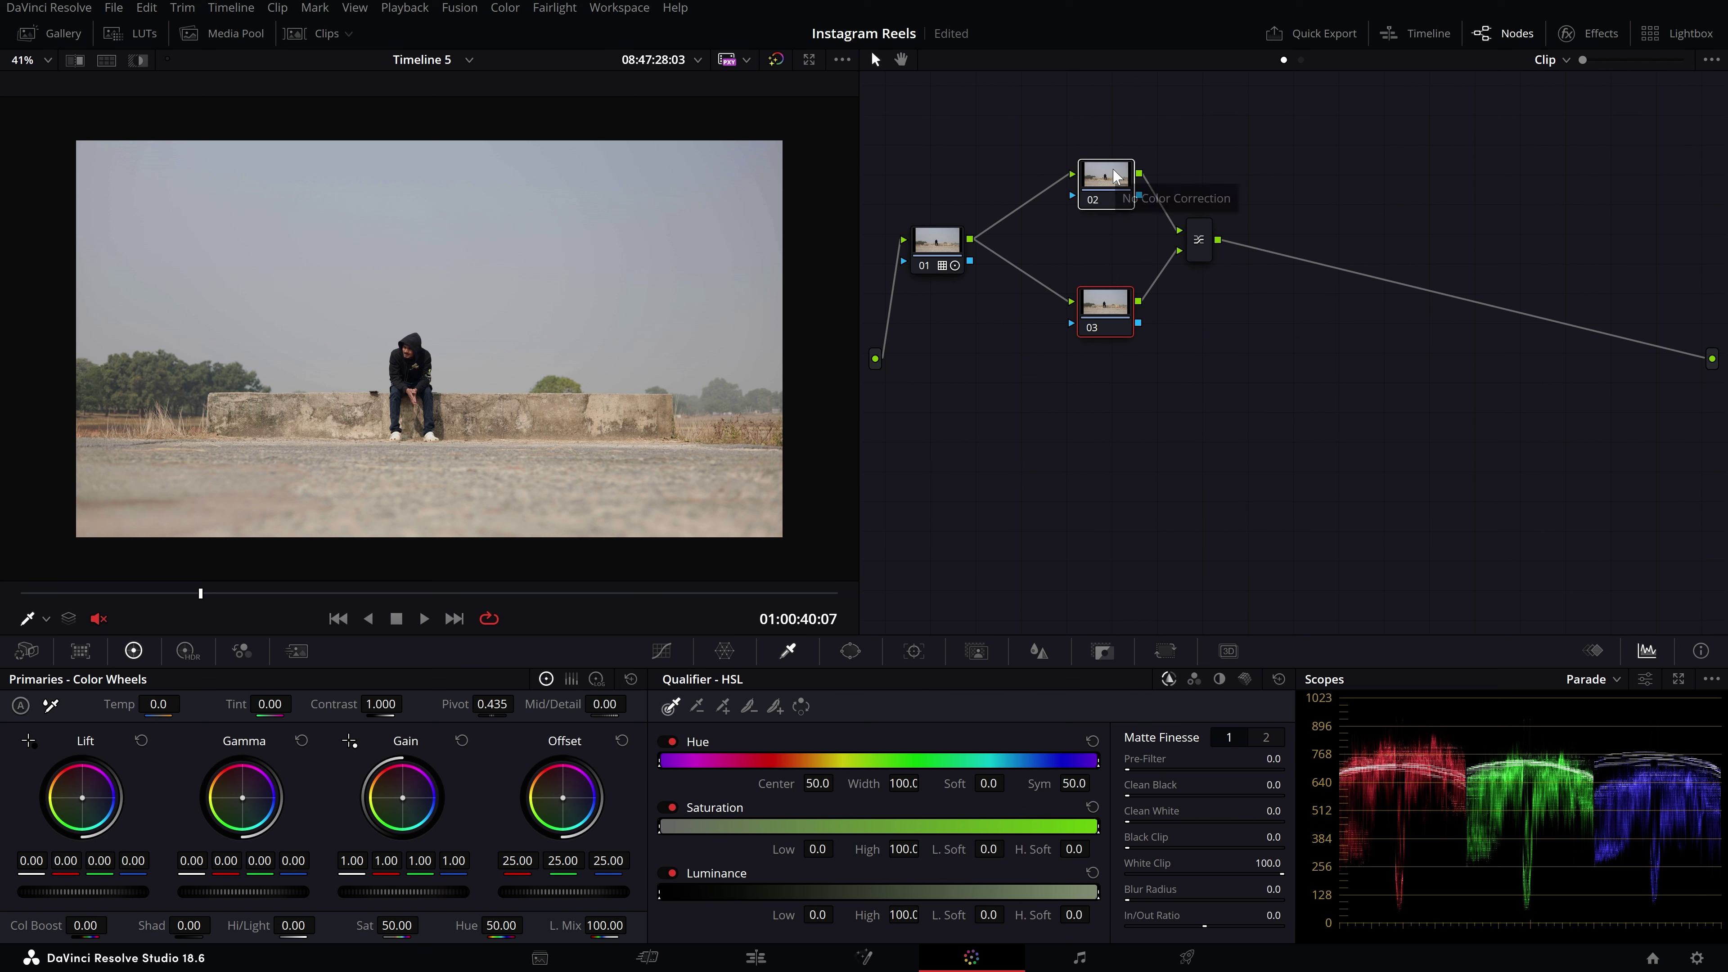
pyautogui.moveTo(910, 180); pyautogui.dragTo(977, 332)
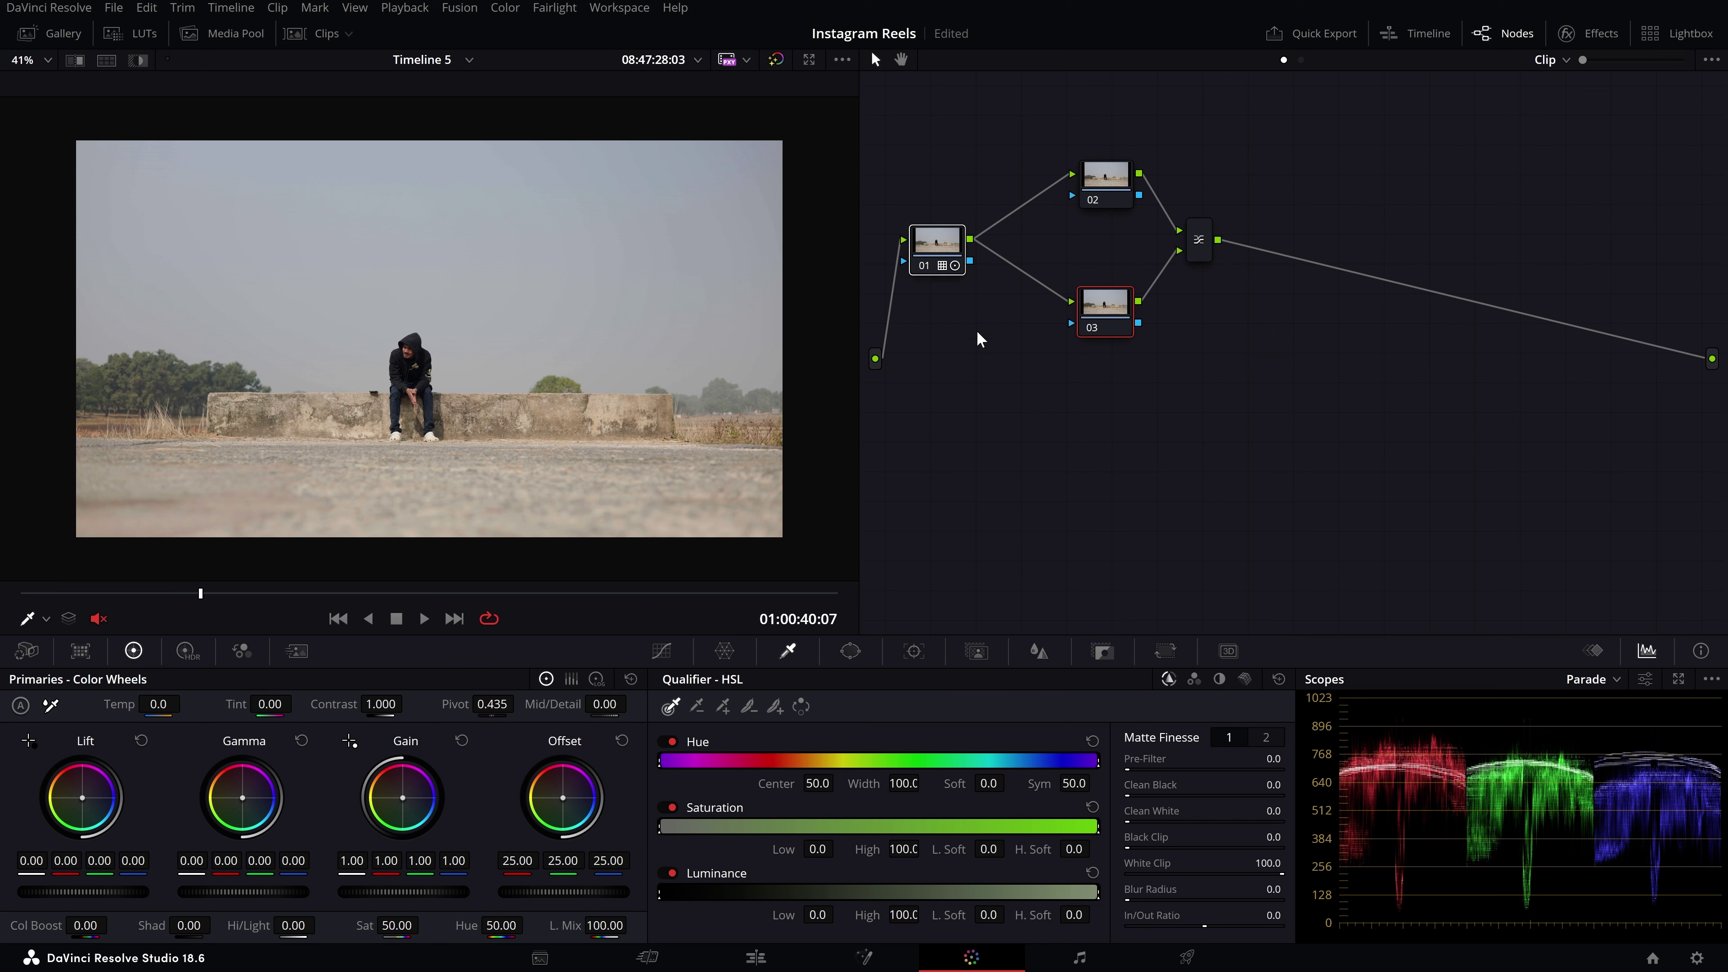
pyautogui.moveTo(926, 173); pyautogui.dragTo(990, 343)
pyautogui.click(1133, 92)
pyautogui.moveTo(1079, 170); pyautogui.dragTo(1163, 354)
pyautogui.moveTo(1199, 245); pyautogui.dragTo(1207, 246)
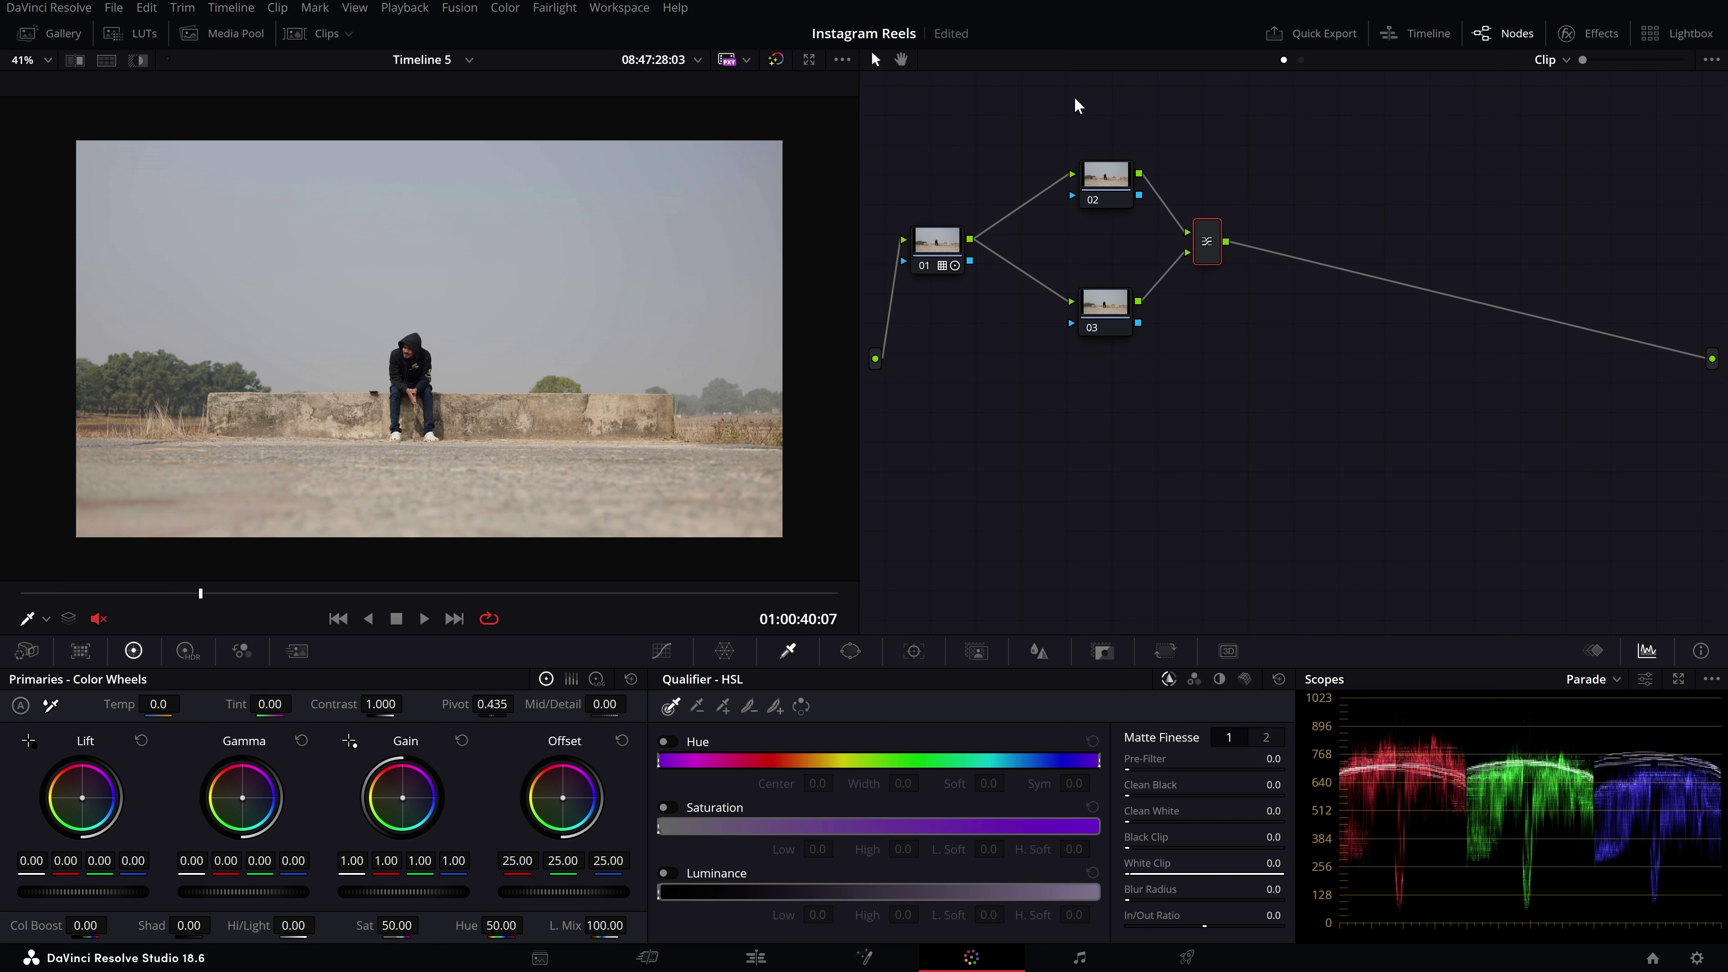
pyautogui.moveTo(1124, 197); pyautogui.dragTo(1091, 131)
pyautogui.moveTo(1088, 150); pyautogui.dragTo(1254, 358)
pyautogui.moveTo(956, 244); pyautogui.dragTo(932, 252)
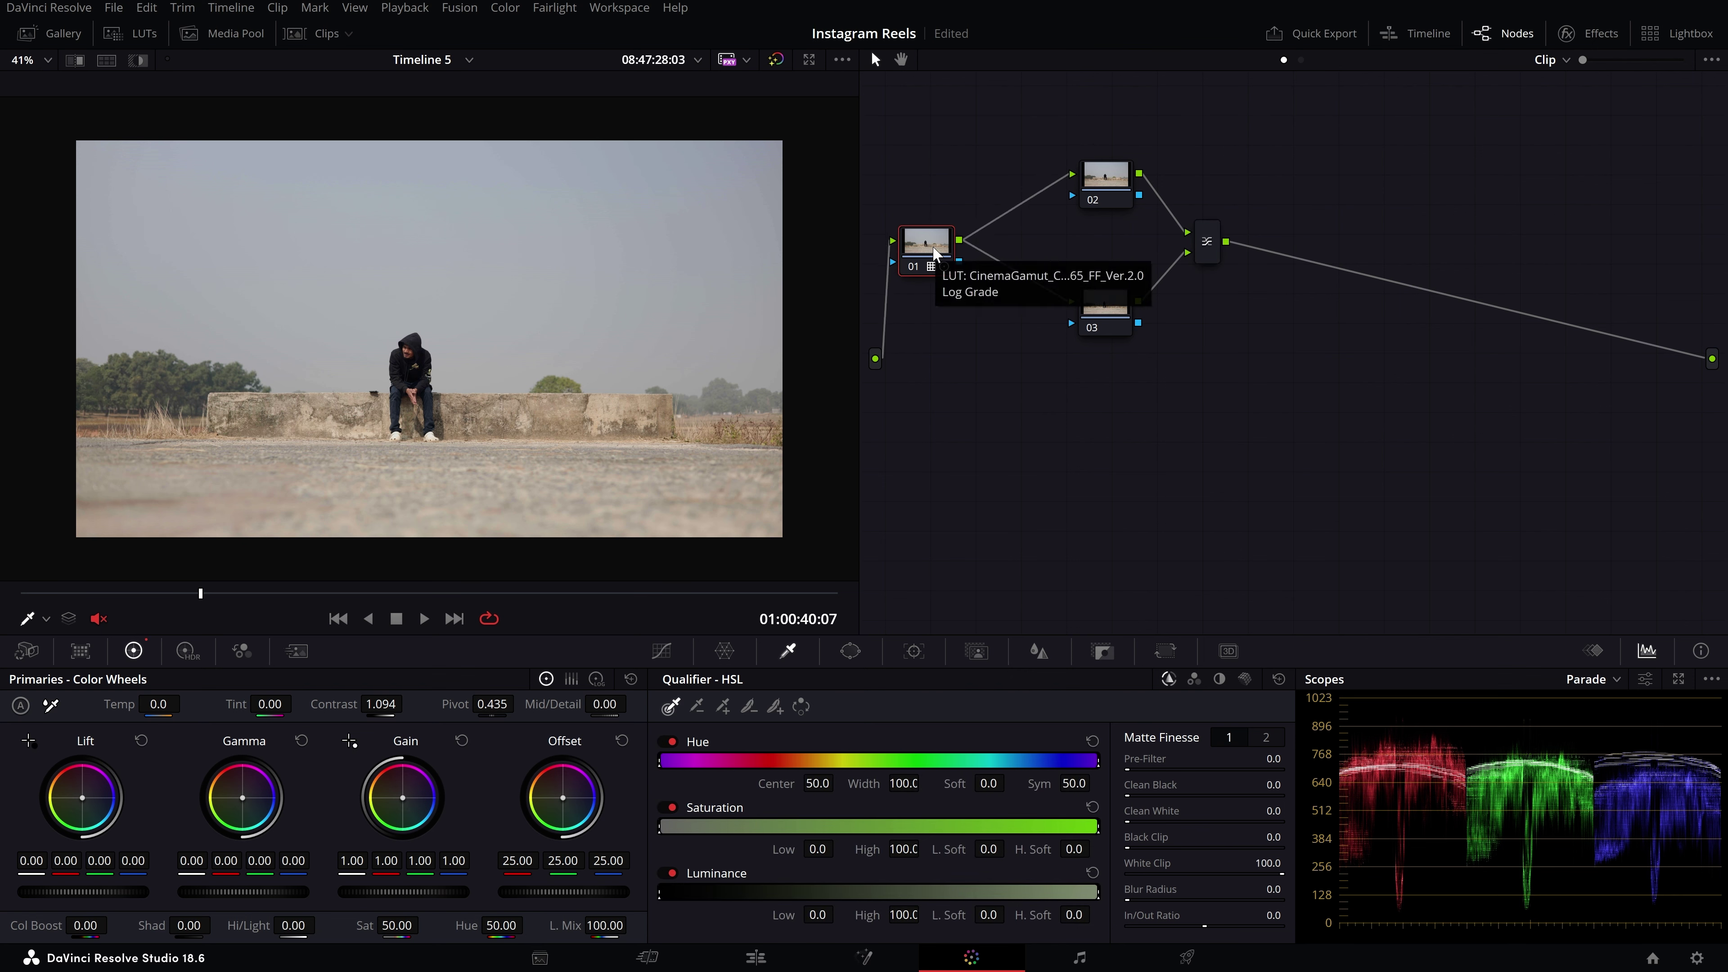
# - Delete LUT node 01, move the playhead to 01:00:42:06 on the Edit page, and return to Color
pyautogui.press('Delete')
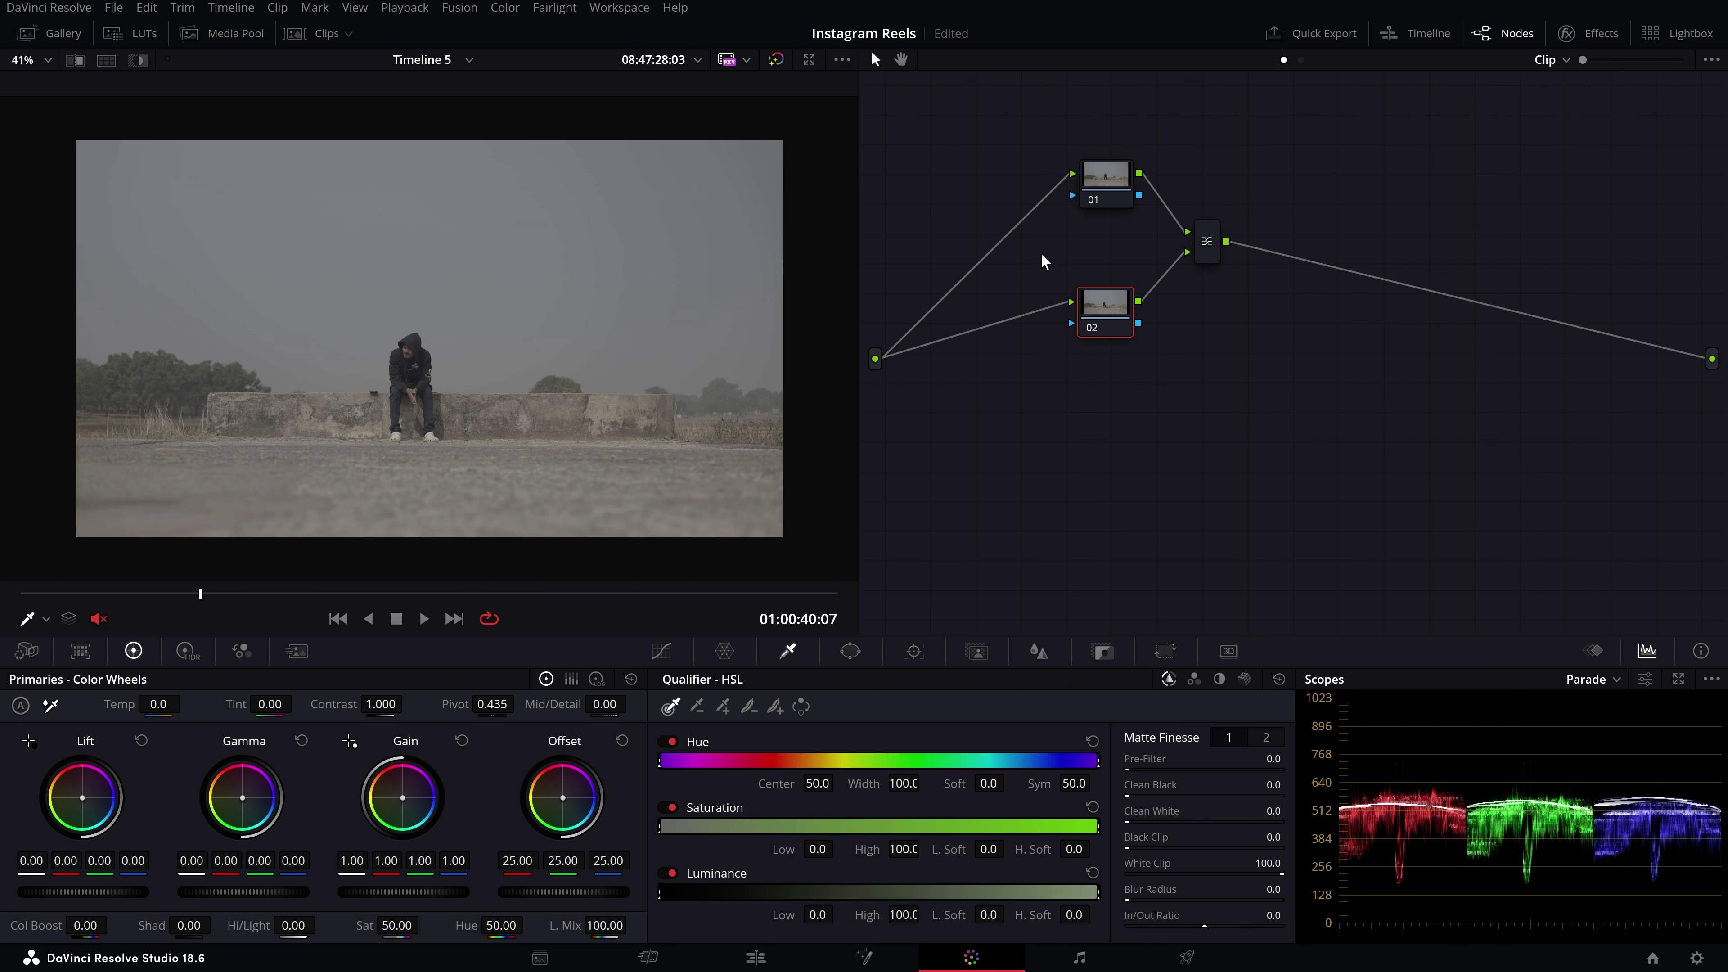
pyautogui.click(756, 958)
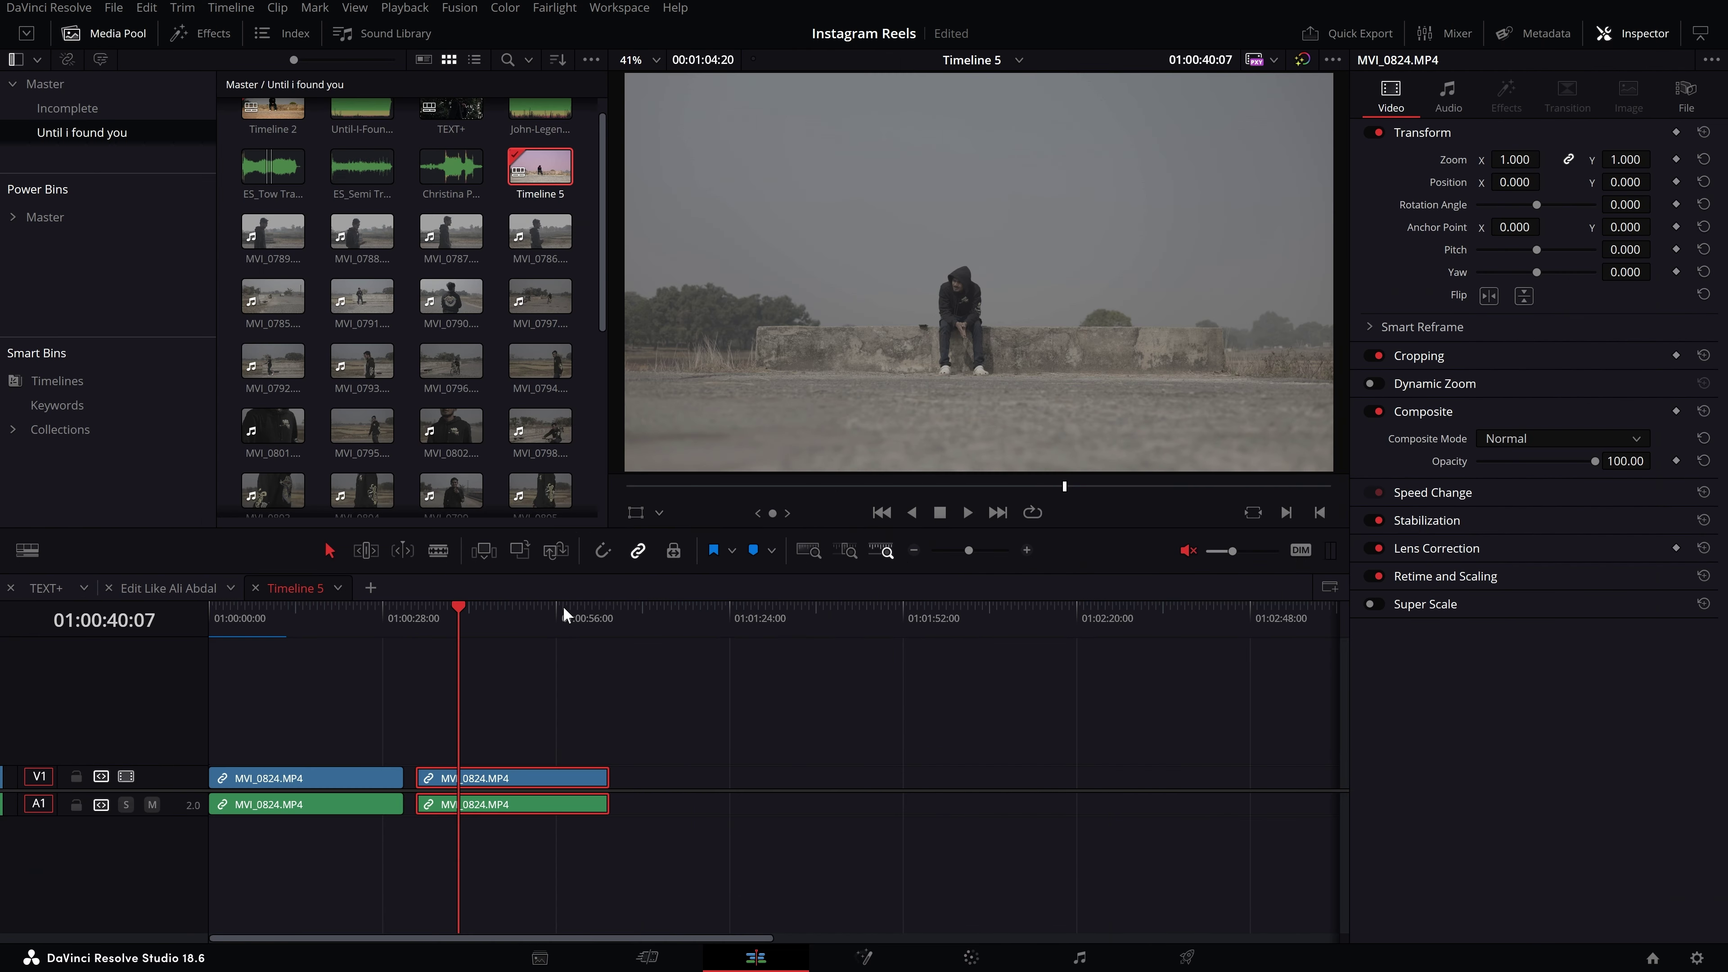
pyautogui.moveTo(458, 630); pyautogui.dragTo(470, 633)
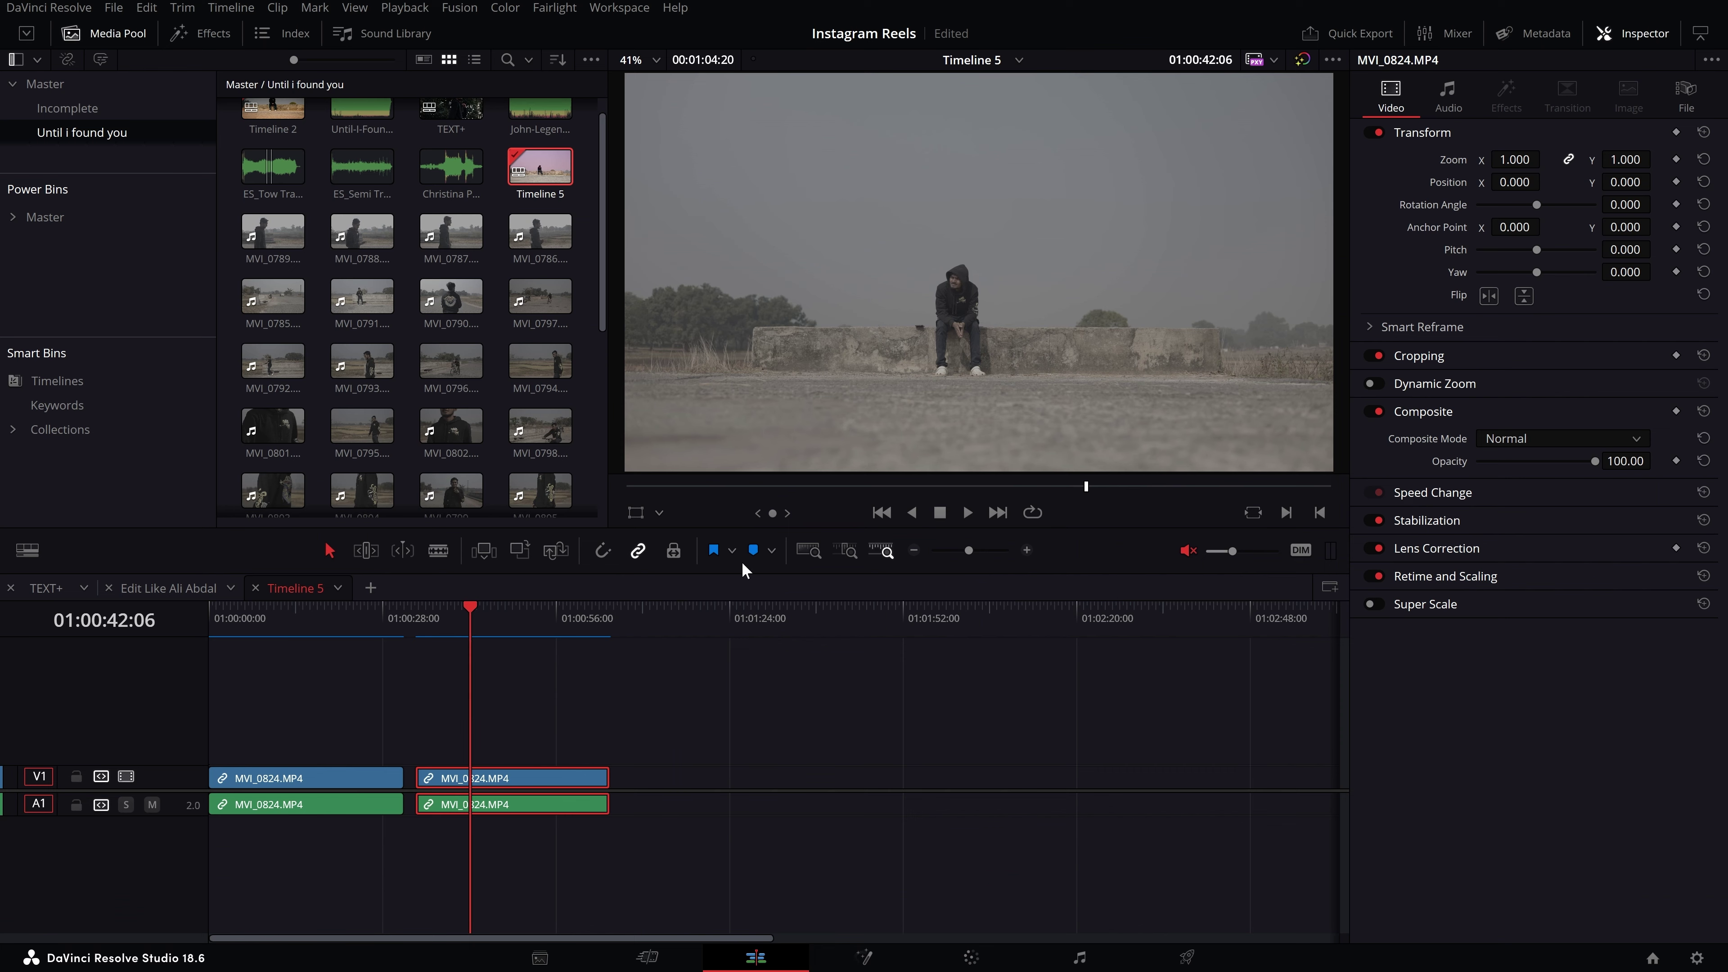
pyautogui.hotkey('shift', '6')
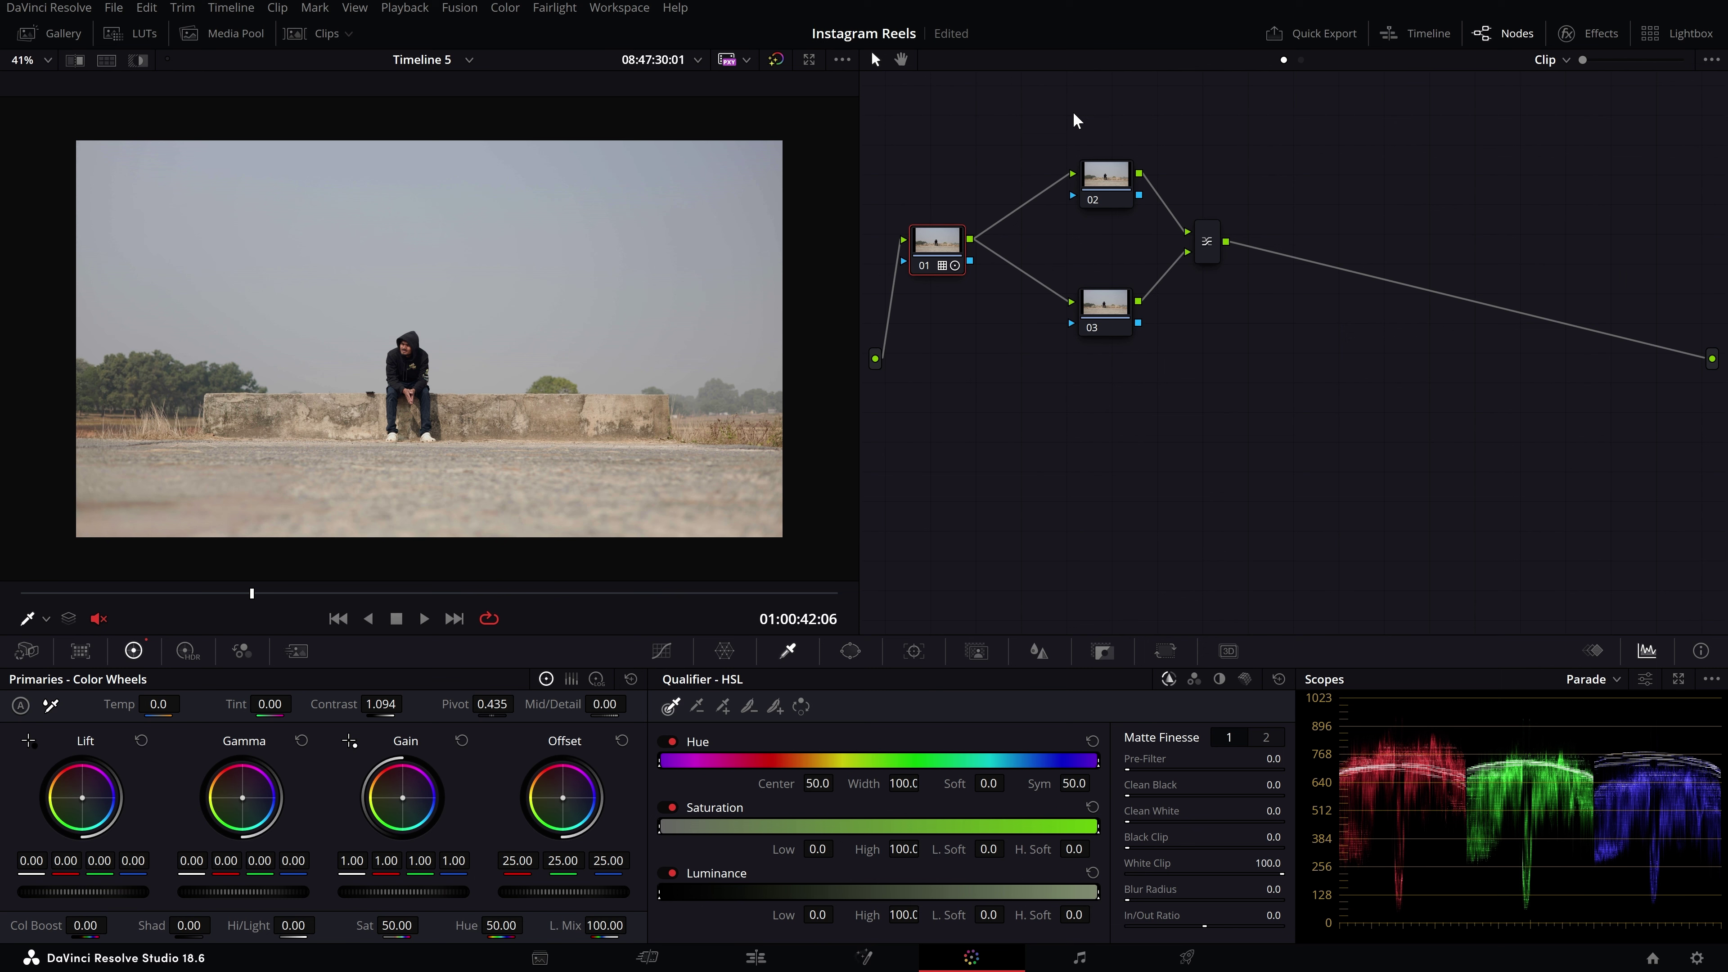
# - Delete nodes 02, 03 and the Layer Mixer, leaving node 01 alone
pyautogui.moveTo(1074, 111); pyautogui.dragTo(1343, 487)
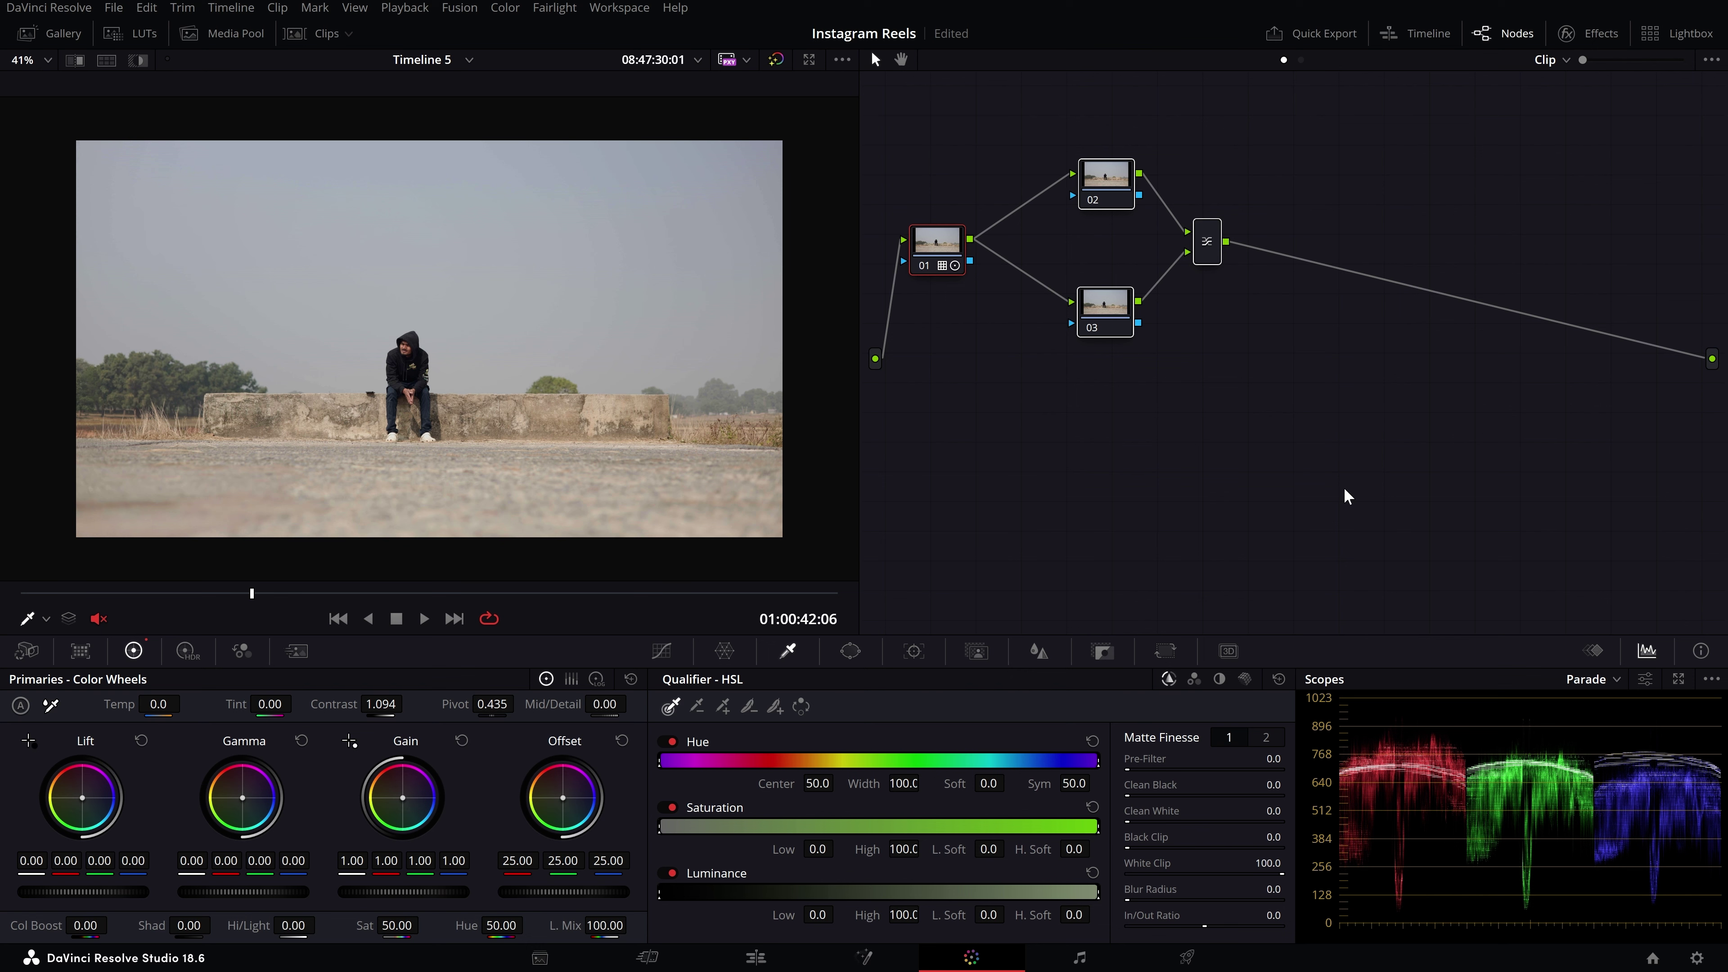
pyautogui.press('Delete')
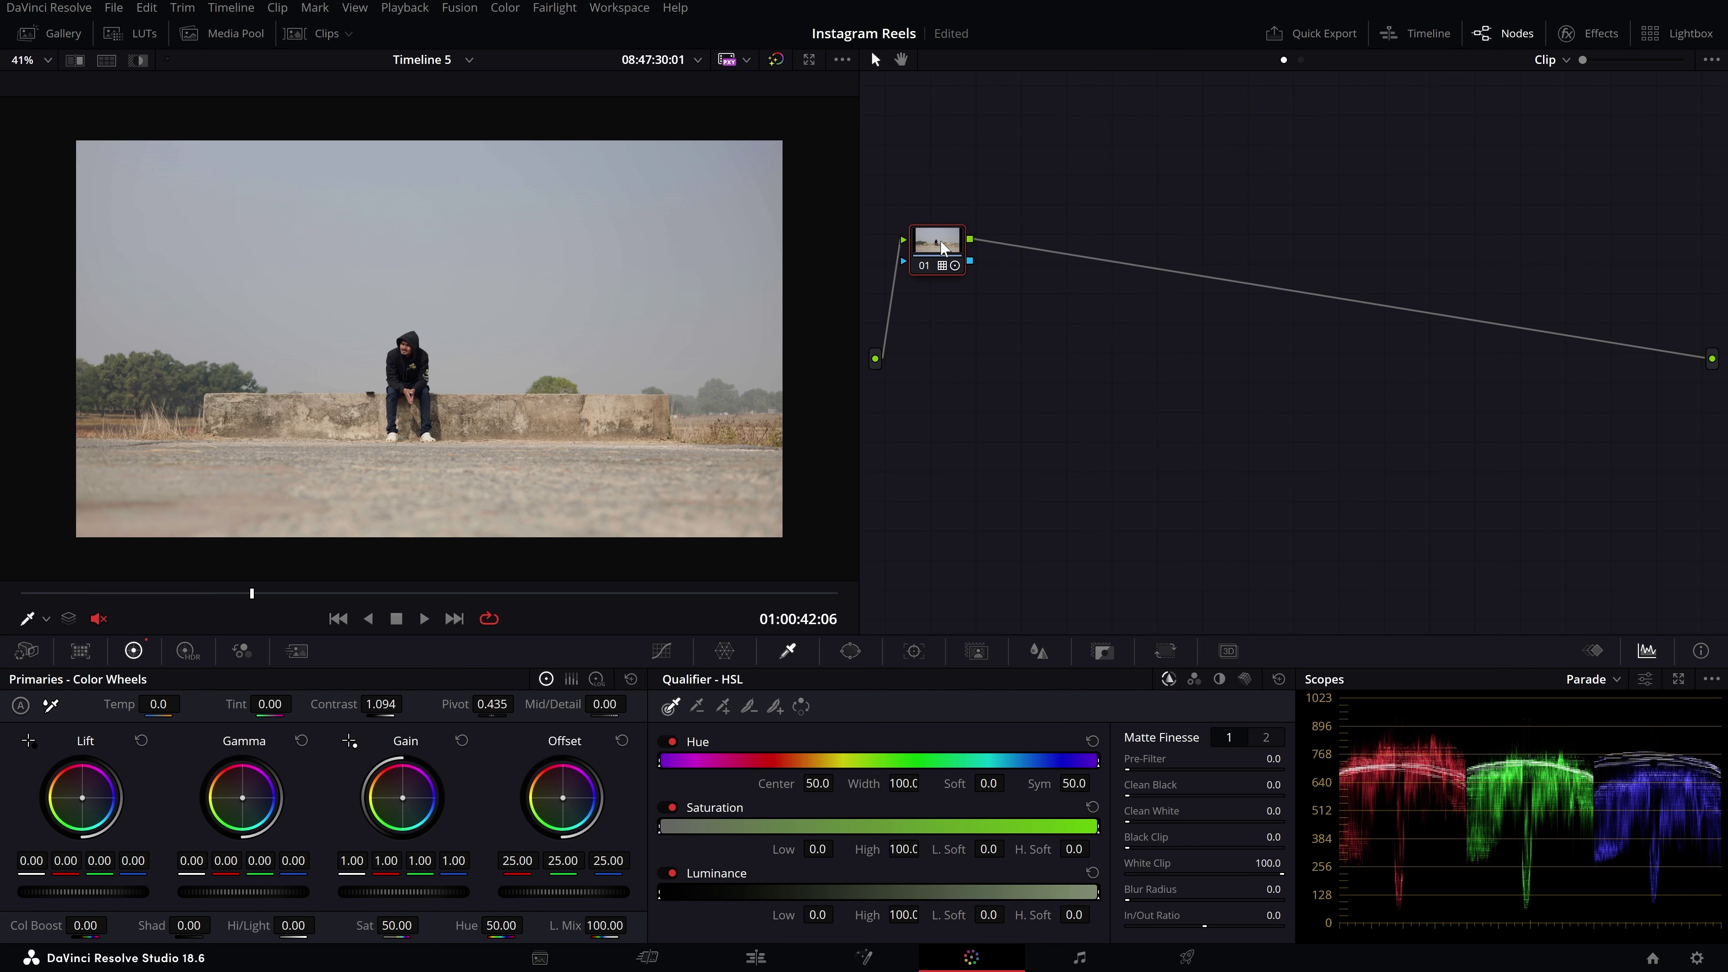
pyautogui.moveTo(942, 242); pyautogui.dragTo(926, 248)
pyautogui.scroll(-2, 453, 332)
pyautogui.scroll(3, 453, 332)
pyautogui.scroll(-1, 452, 332)
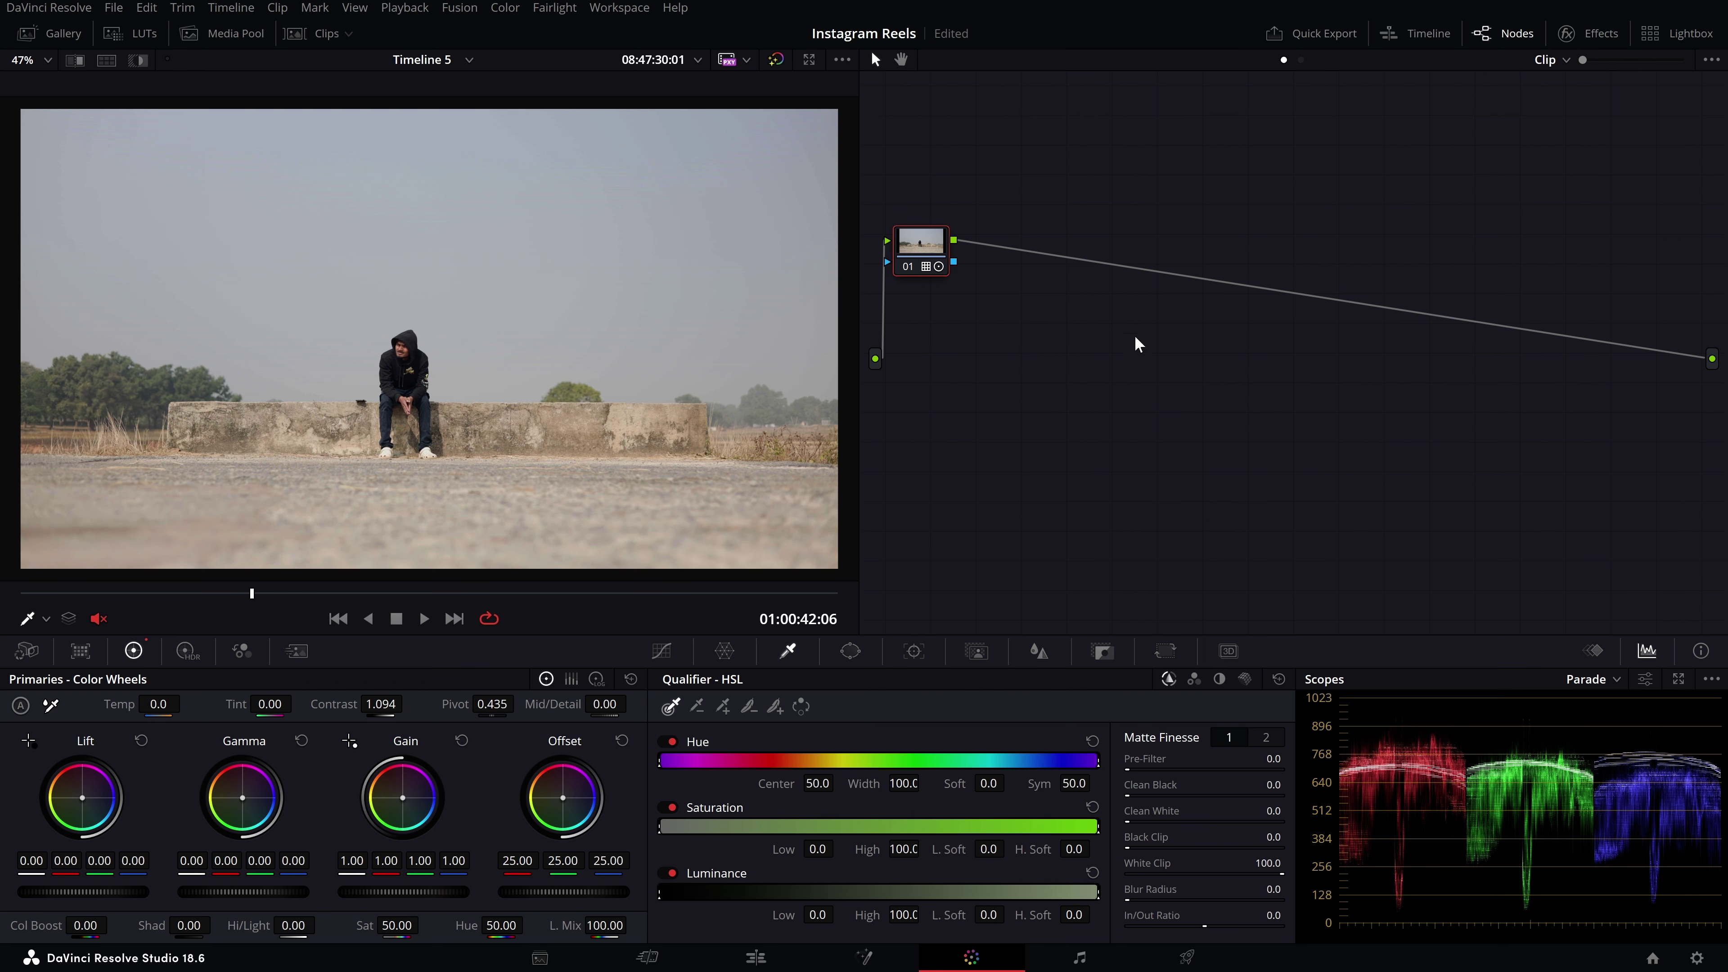
# - Add node 02 with a tilted, softened Linear window over the sky, Highlight on, Offset toward pink
pyautogui.hotkey('alt', 's')
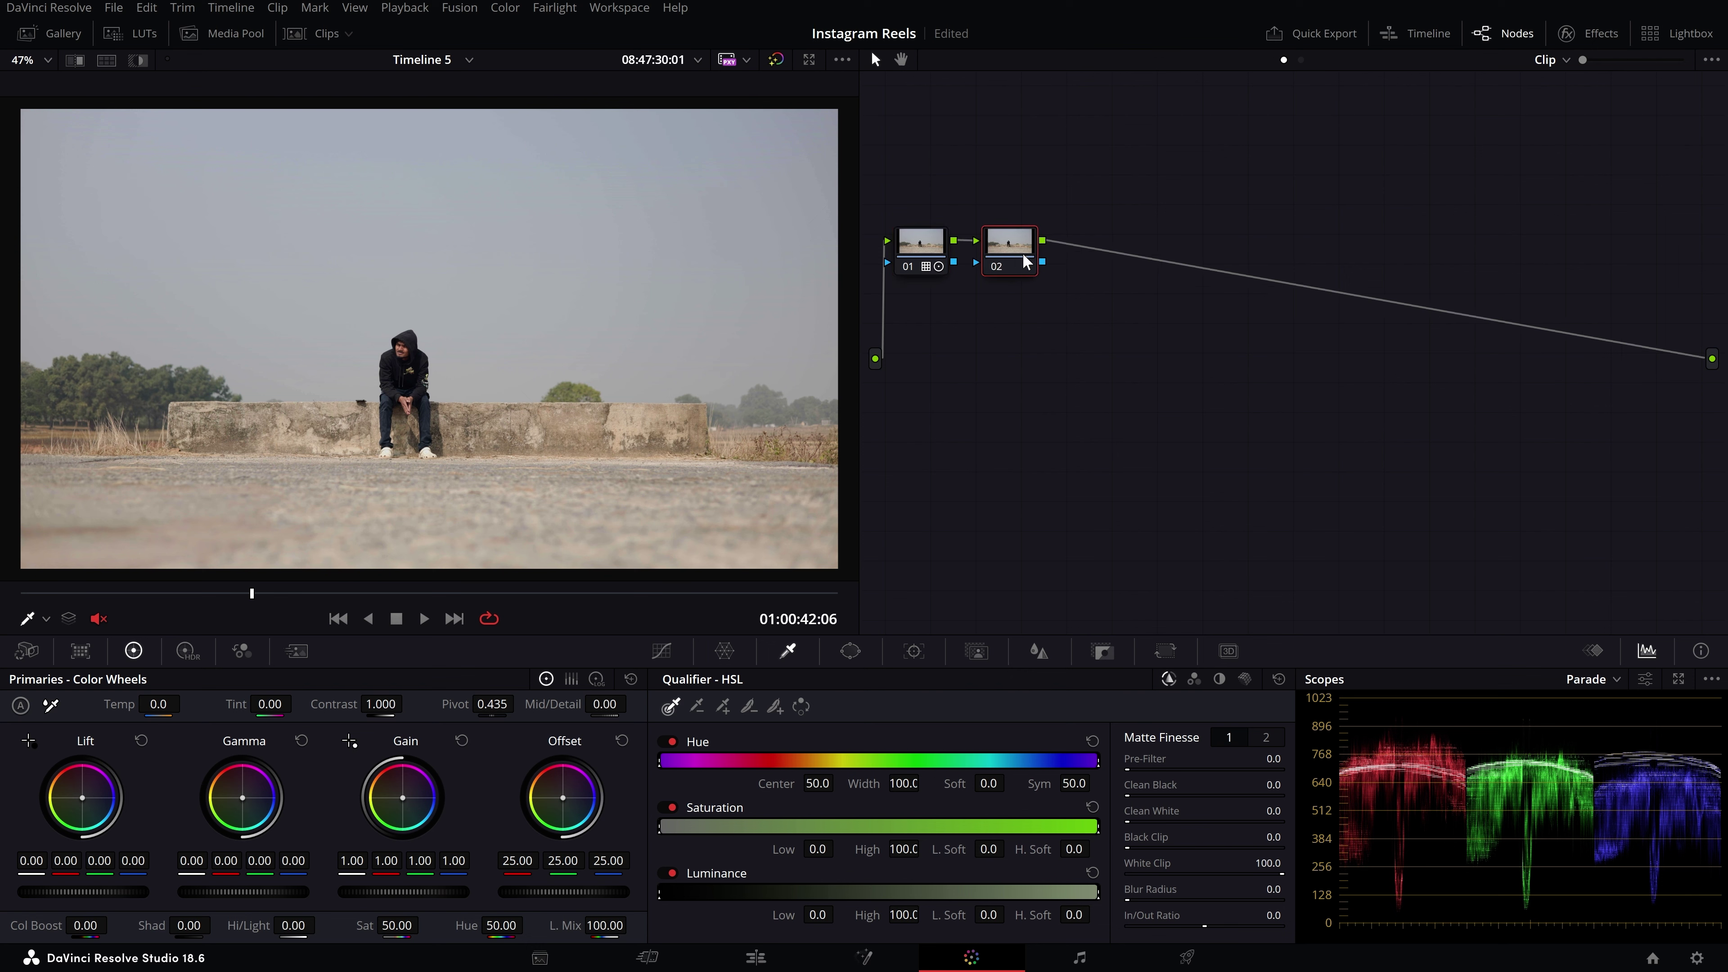
pyautogui.click(852, 653)
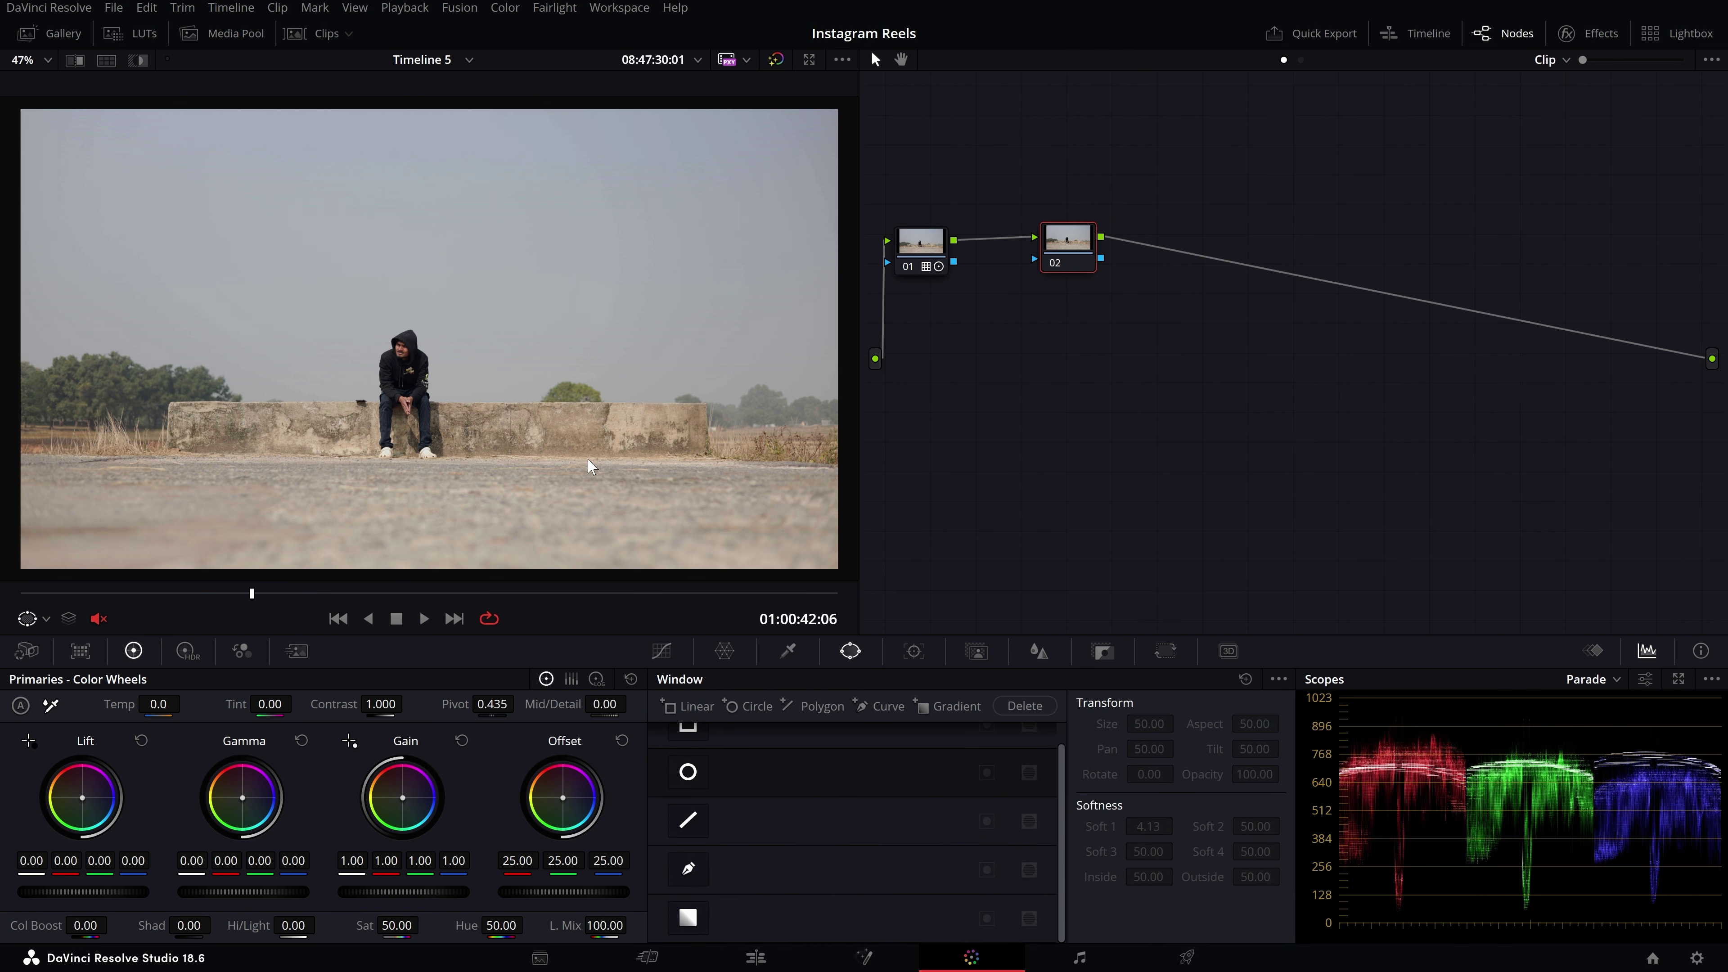
pyautogui.click(690, 917)
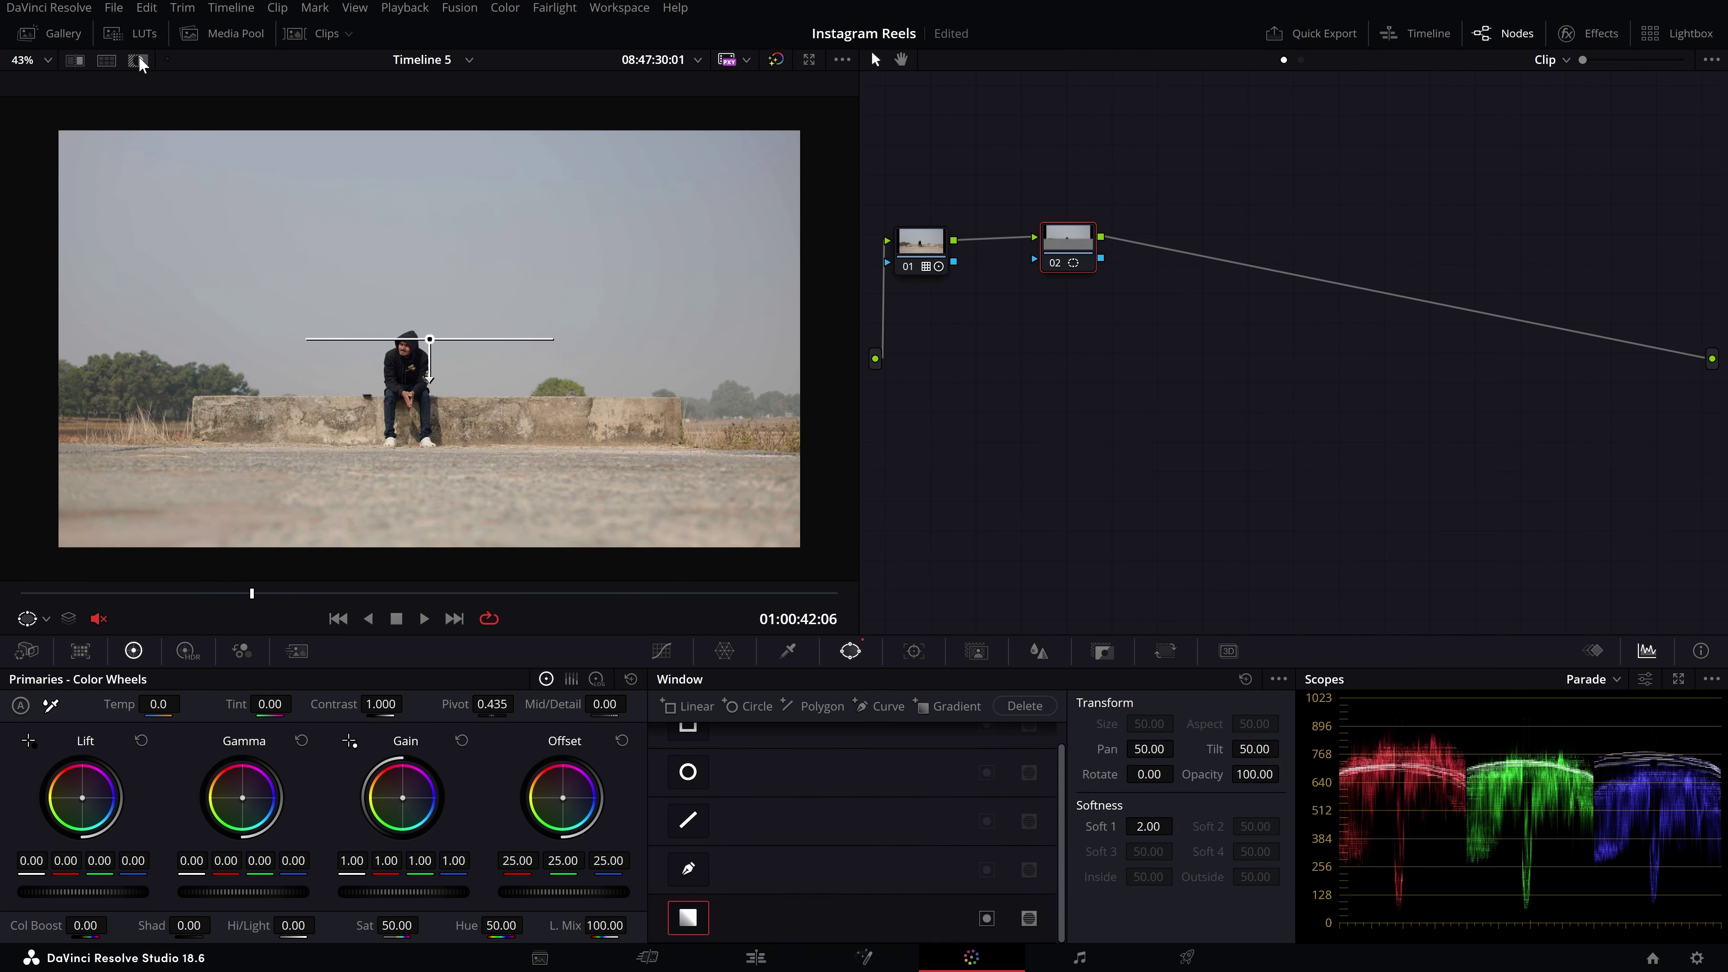
pyautogui.click(138, 61)
pyautogui.moveTo(430, 379); pyautogui.dragTo(430, 398)
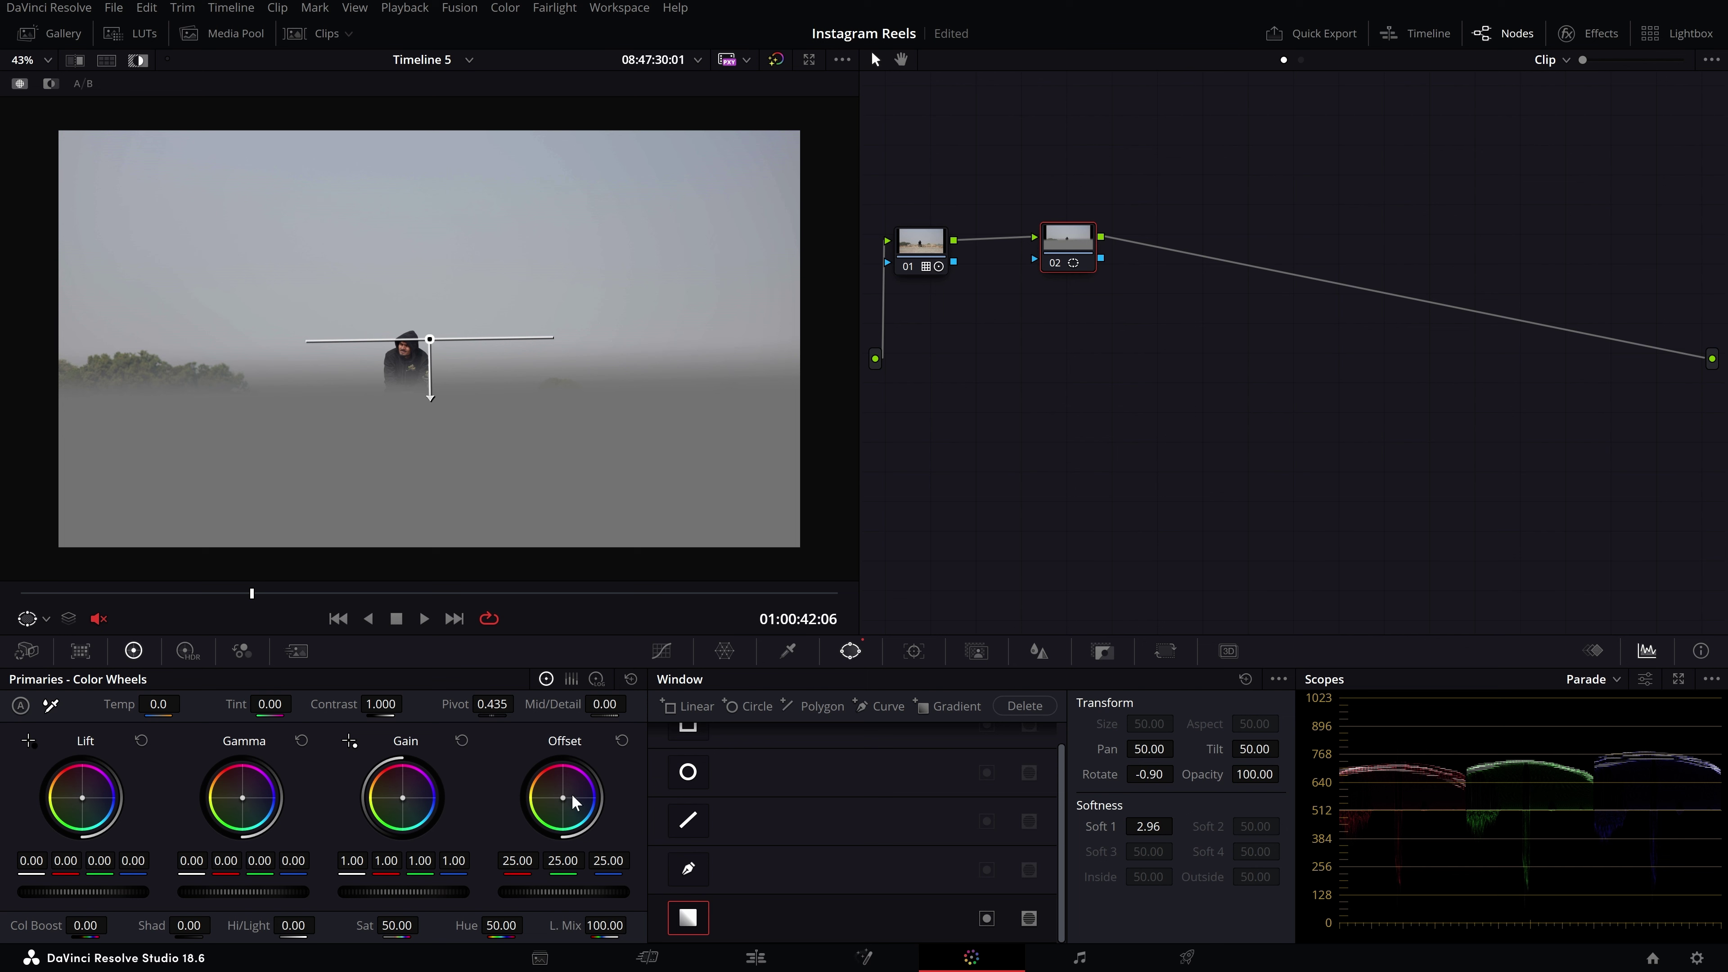
pyautogui.moveTo(563, 796); pyautogui.dragTo(564, 793)
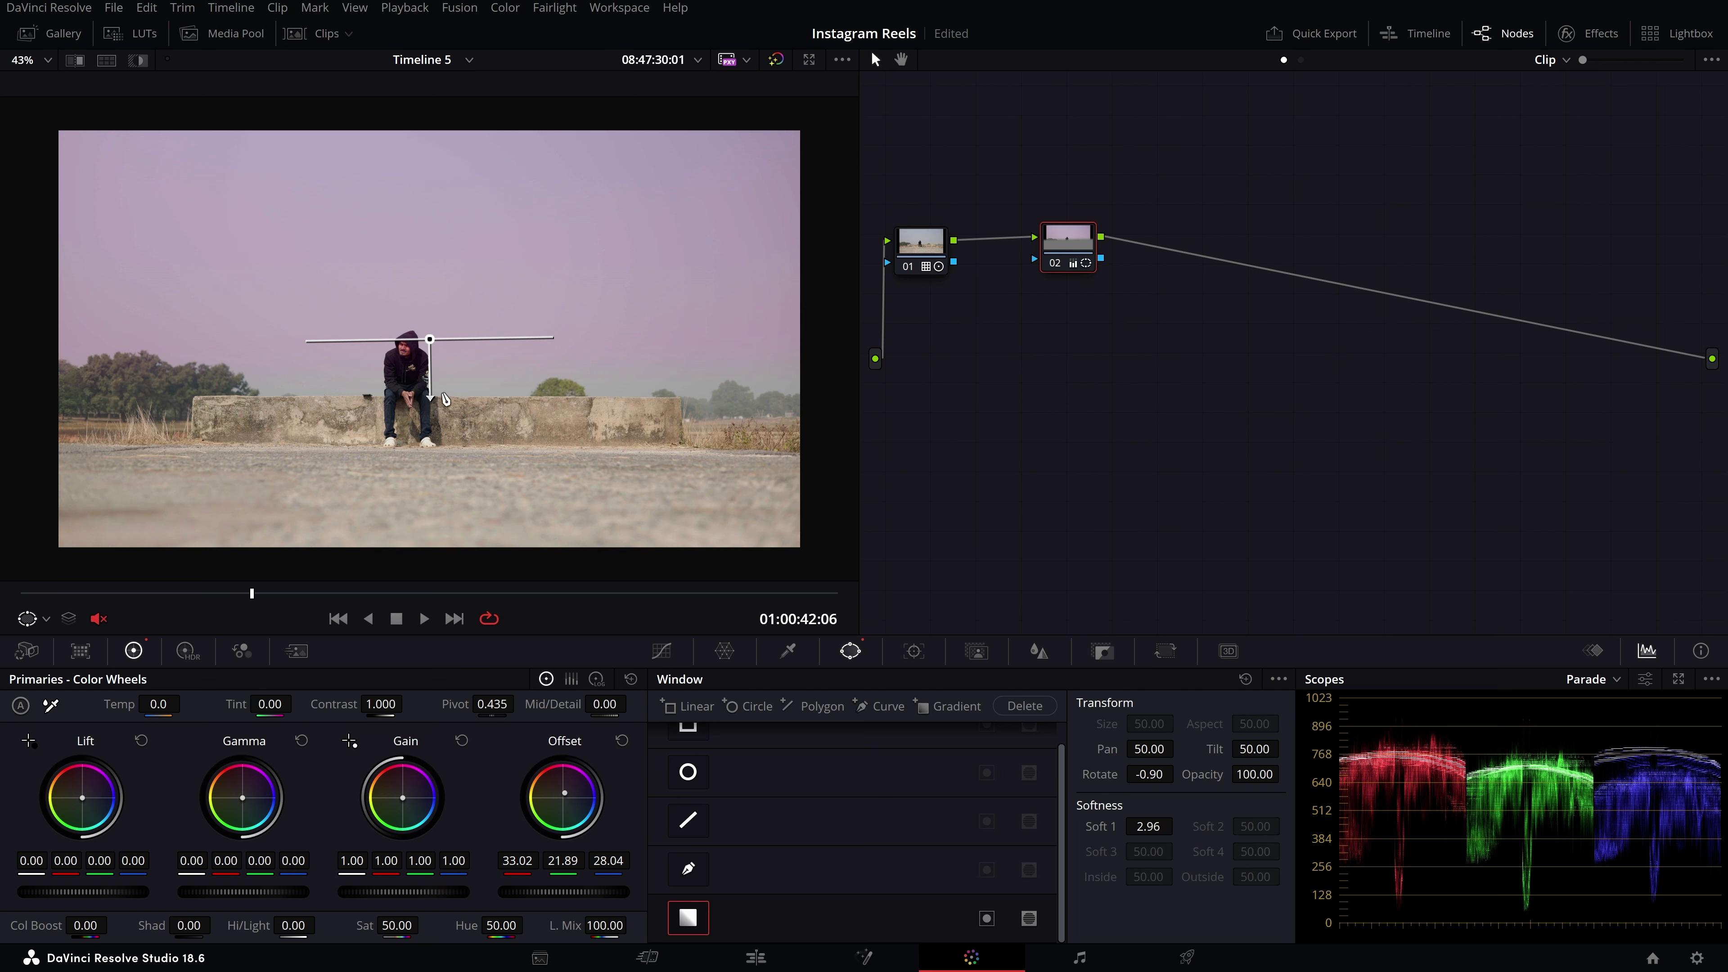
# - Widen the sky gradient's softness downward and raise its saturation to about 63
pyautogui.moveTo(430, 398); pyautogui.dragTo(428, 444)
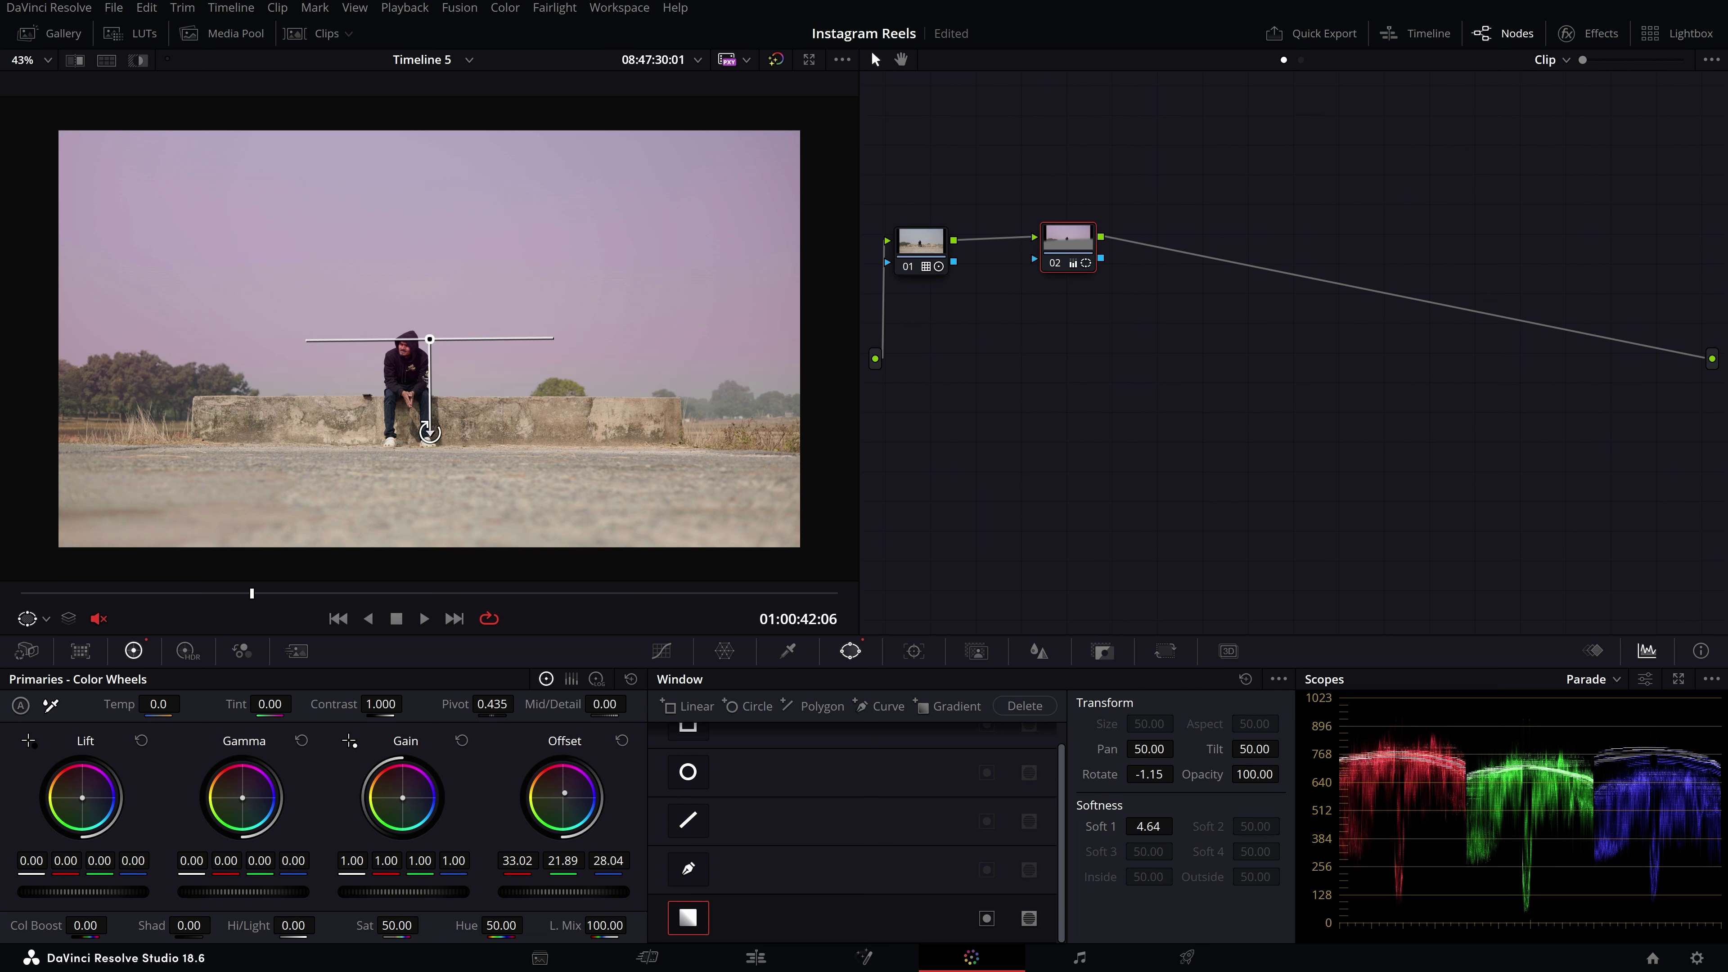
pyautogui.moveTo(428, 444); pyautogui.dragTo(430, 457)
pyautogui.scroll(1, 318, 235)
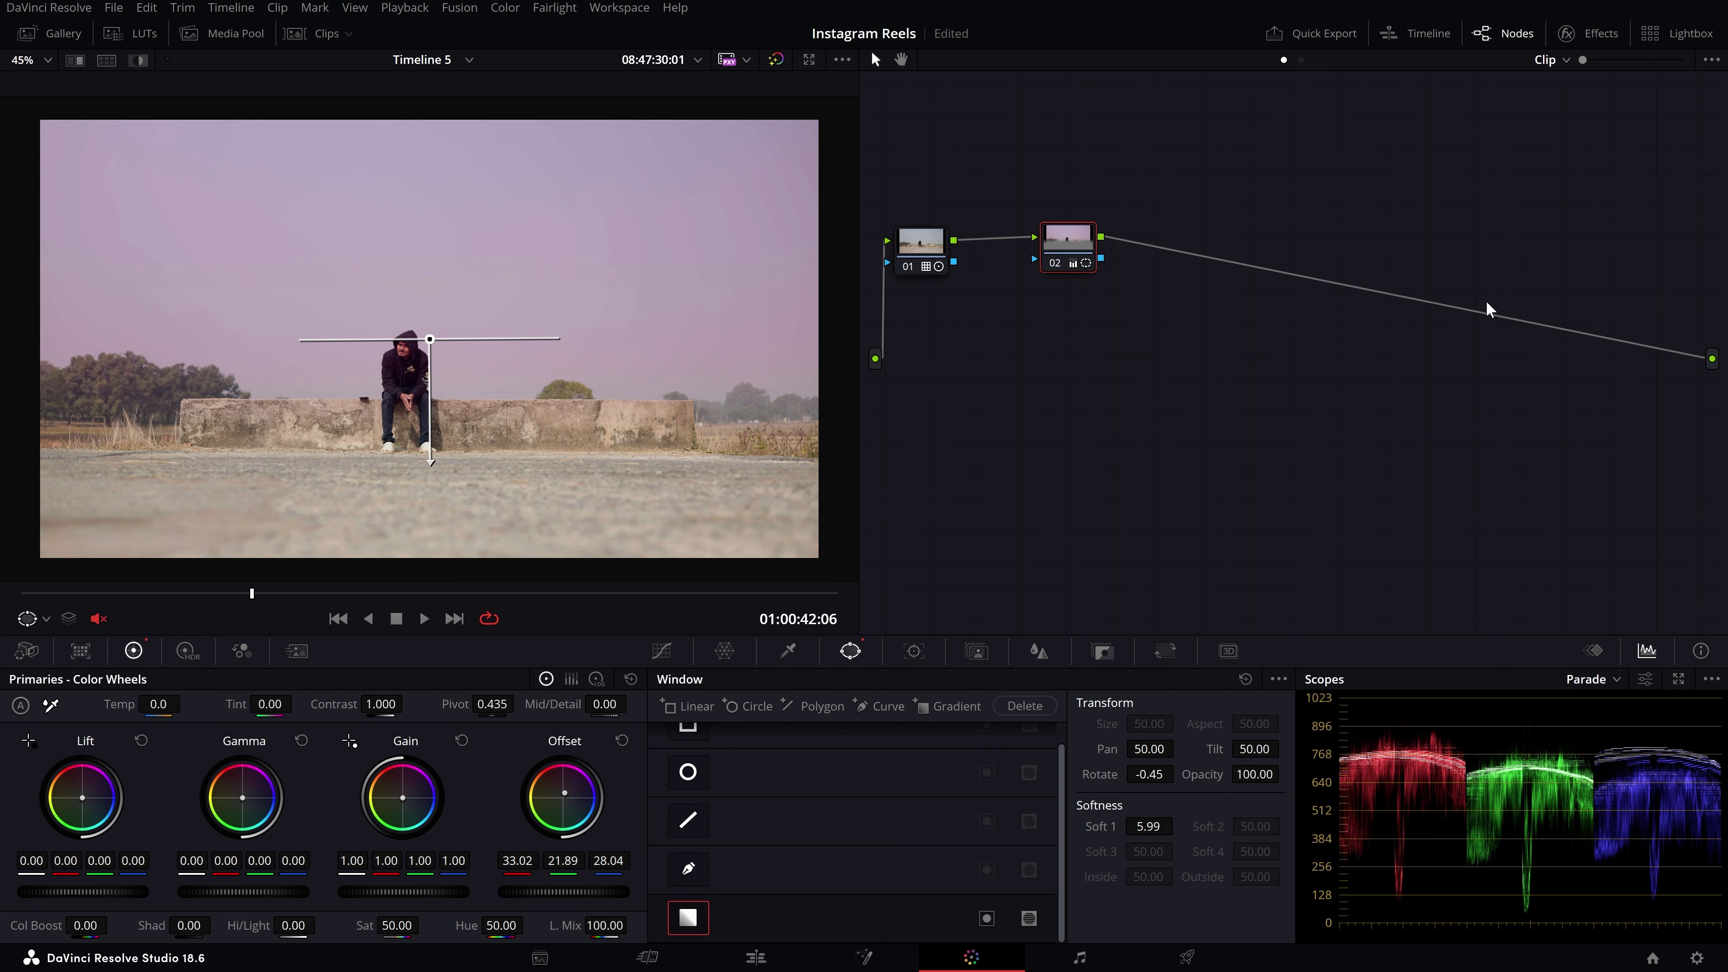
pyautogui.moveTo(396, 925); pyautogui.dragTo(412, 925)
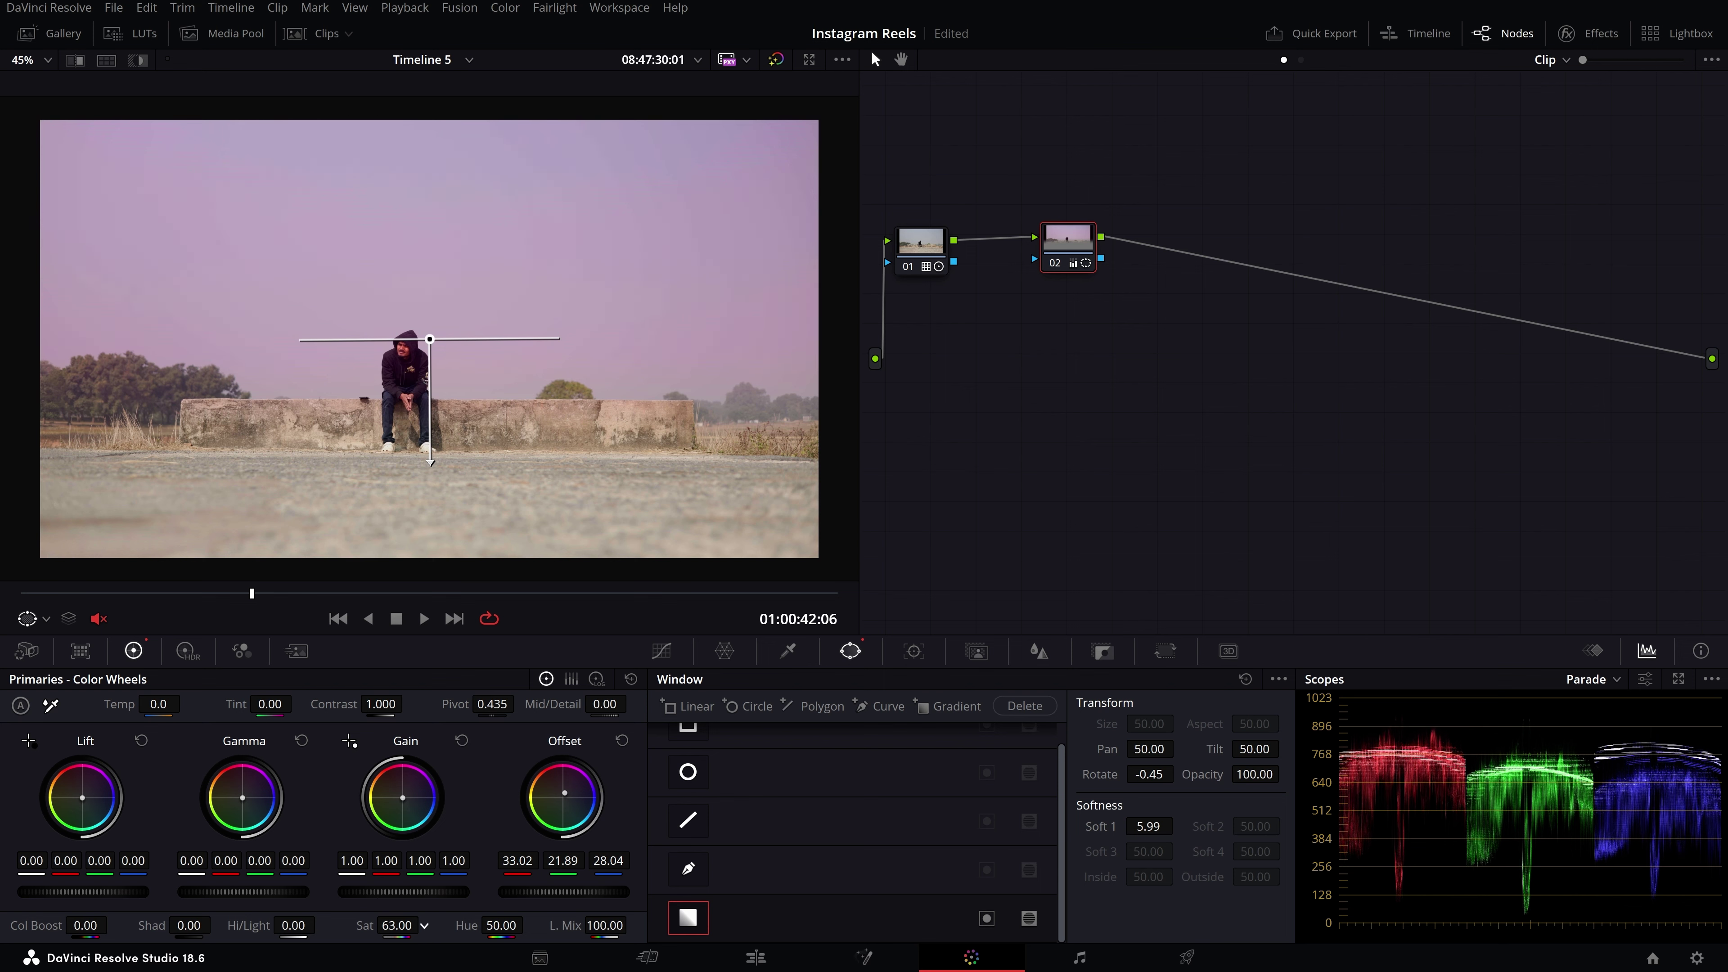
pyautogui.scroll(1, 475, 354)
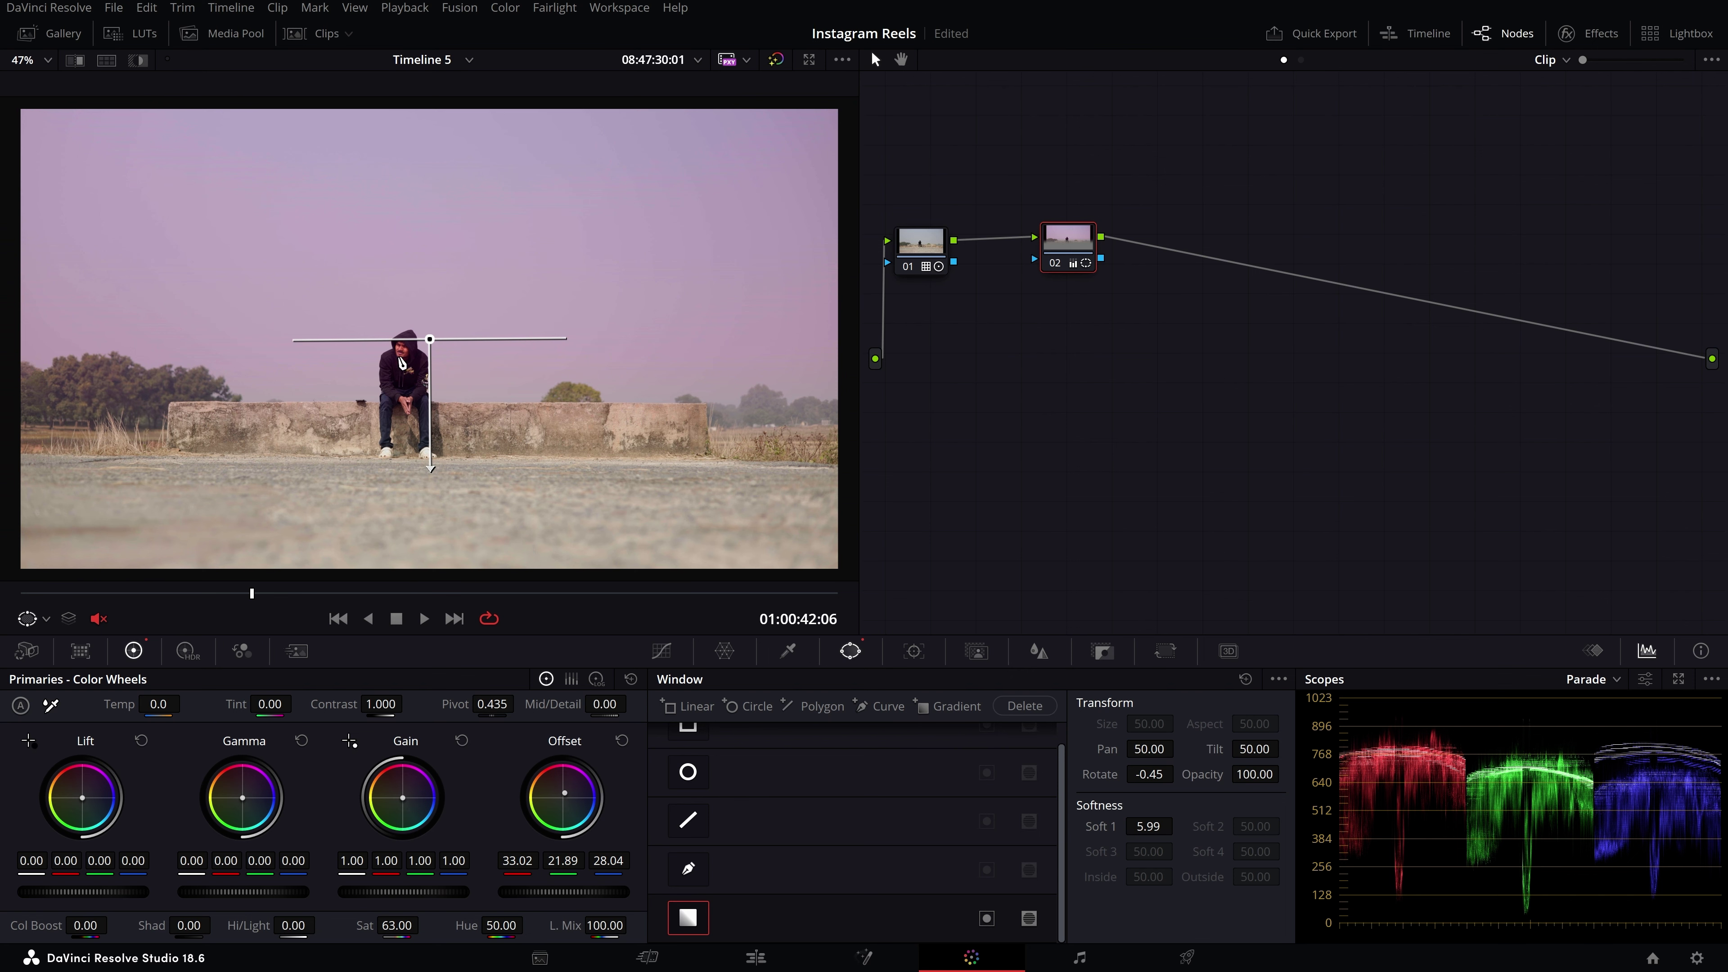
pyautogui.scroll(5, 470, 348)
pyautogui.scroll(1, 343, 377)
pyautogui.scroll(3, 493, 369)
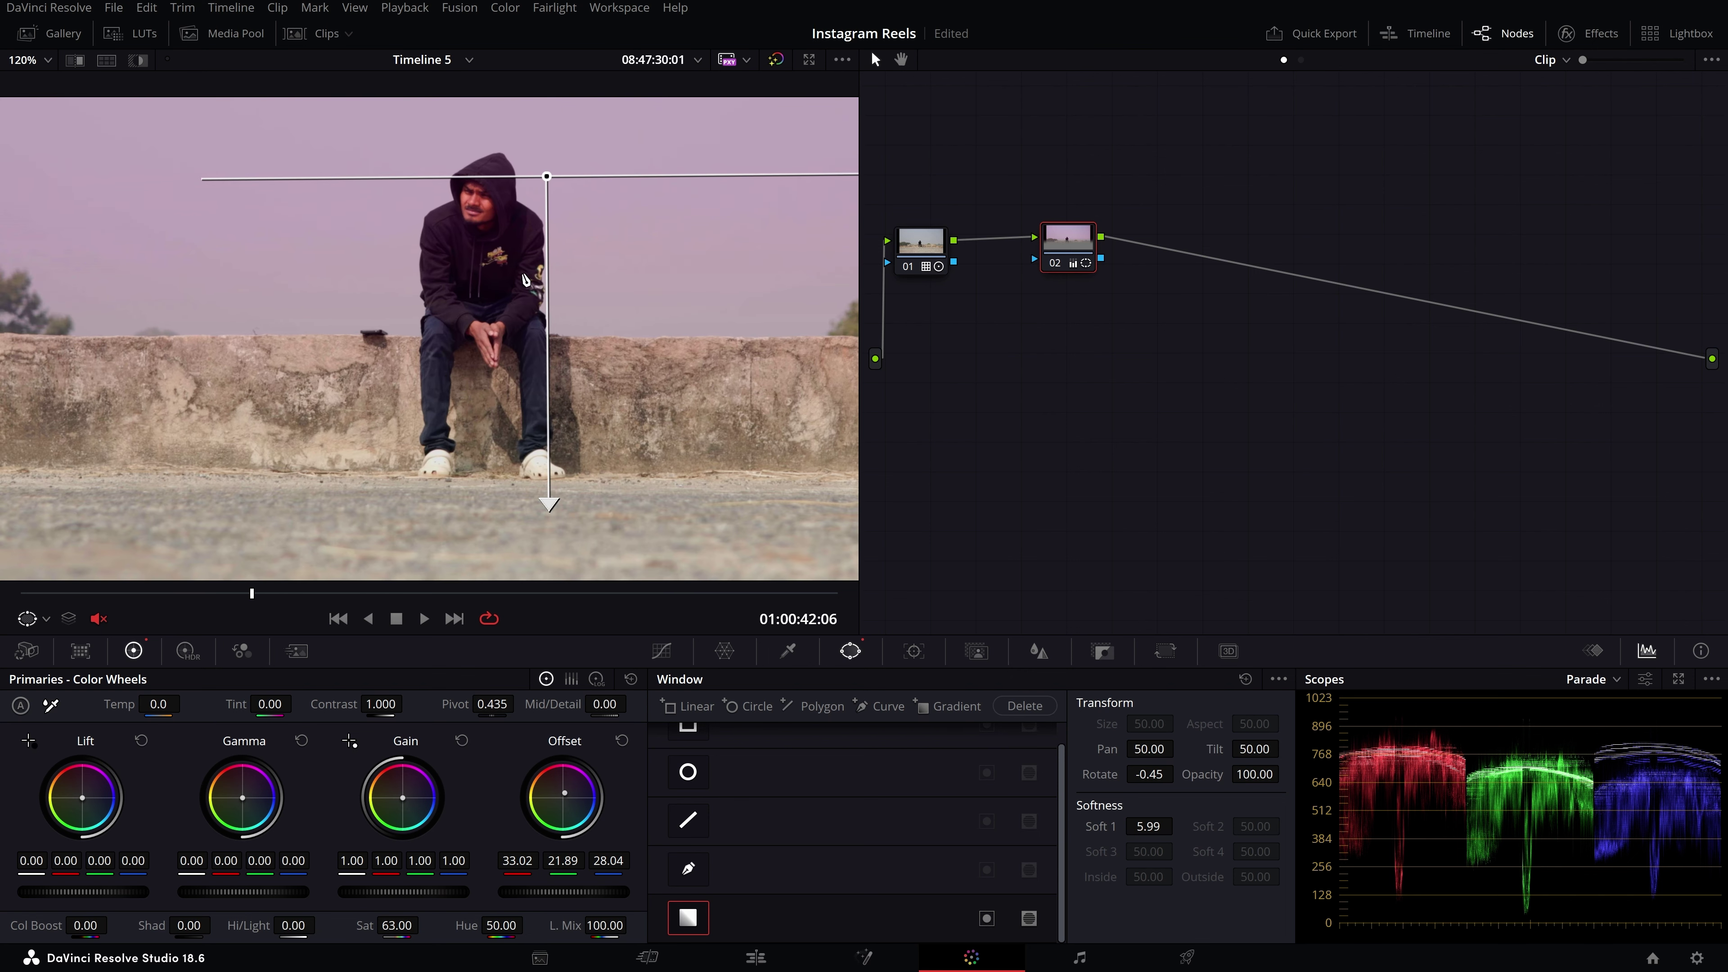
pyautogui.scroll(-1, 503, 261)
pyautogui.scroll(-1, 503, 286)
pyautogui.scroll(-2, 505, 314)
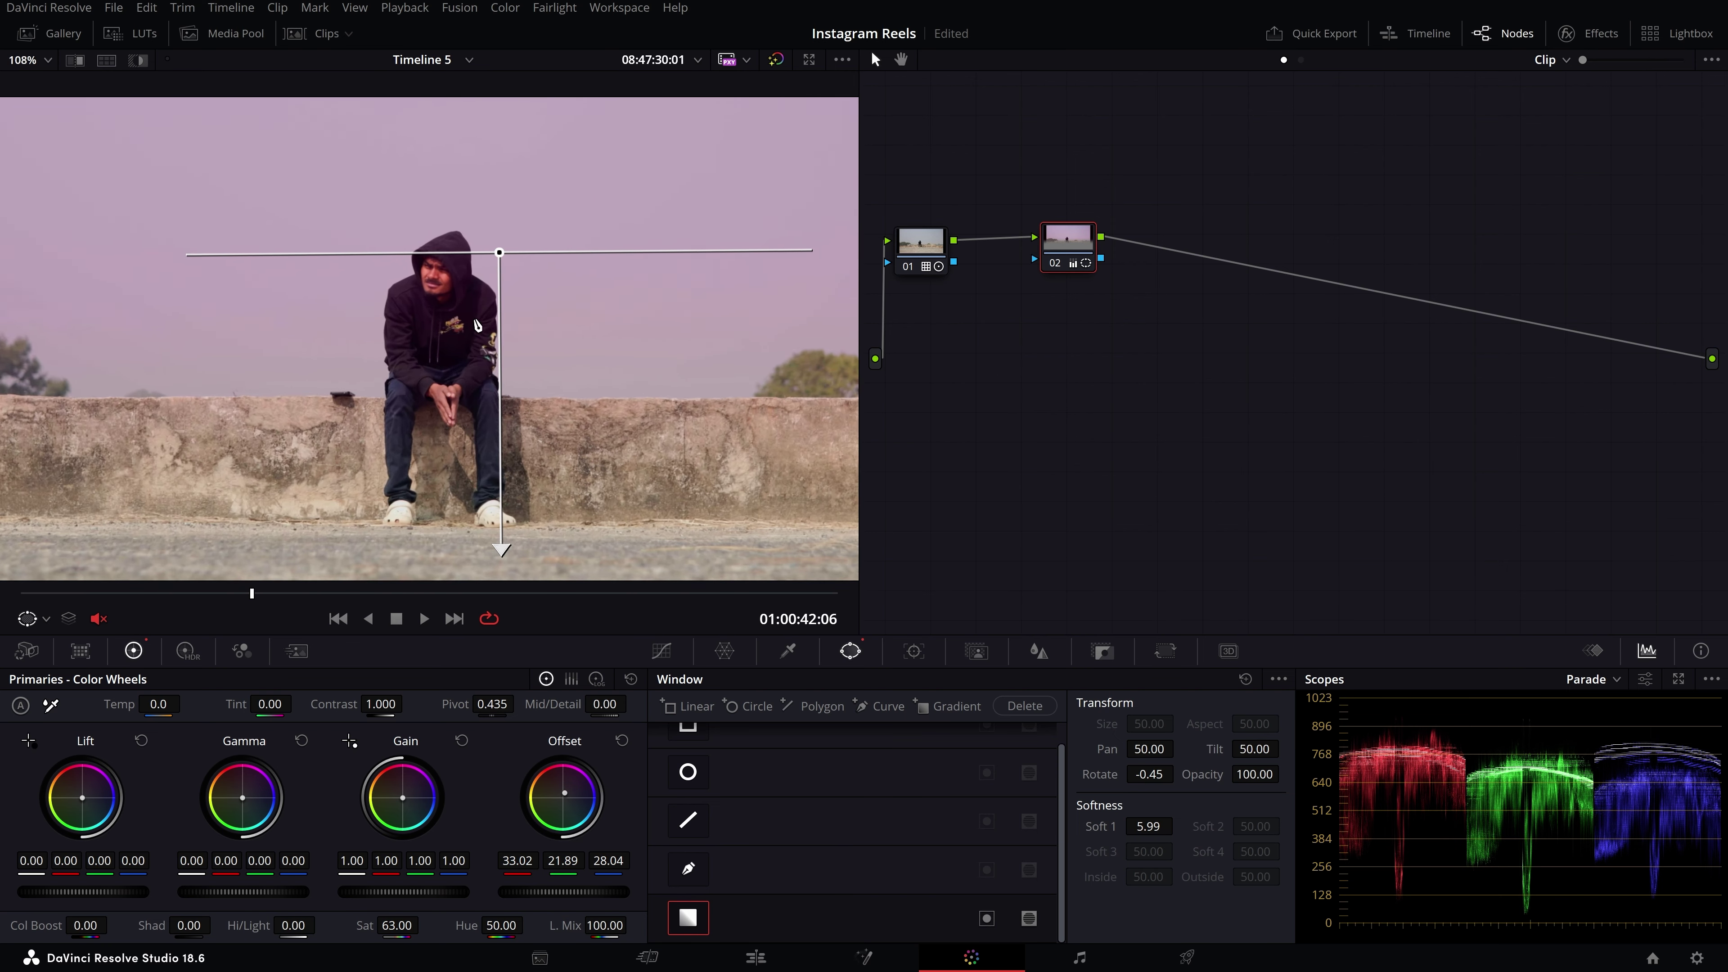
pyautogui.scroll(-2, 506, 332)
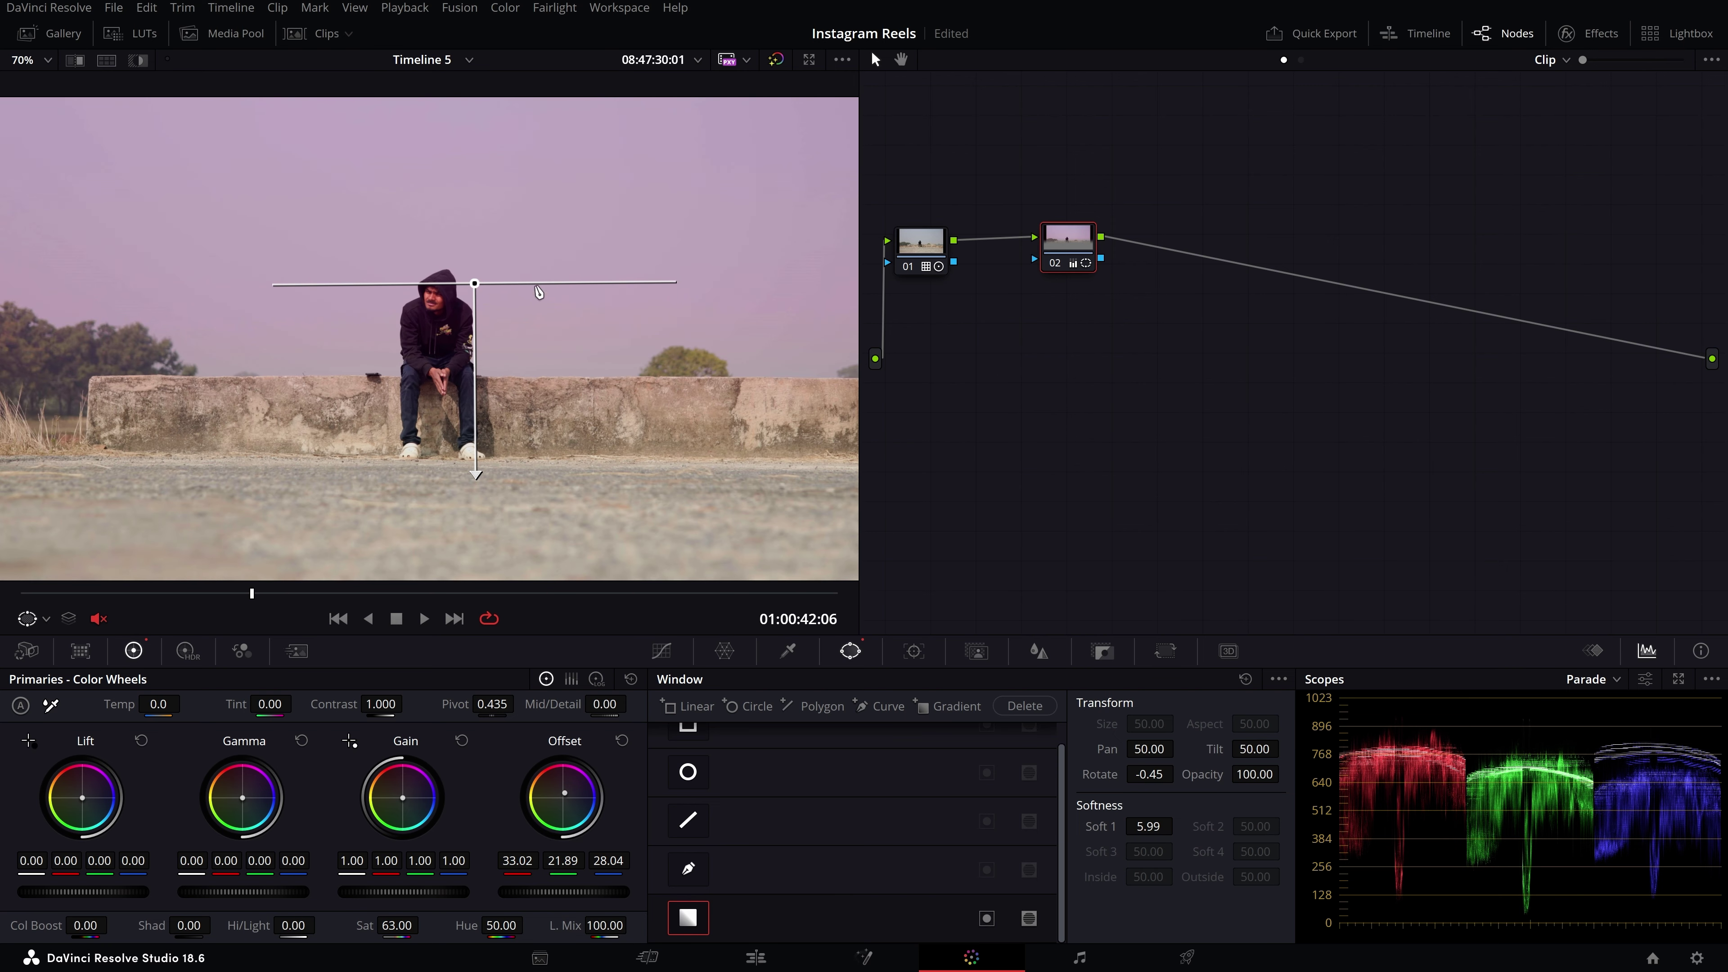
pyautogui.scroll(1, 481, 322)
pyautogui.scroll(3, 482, 323)
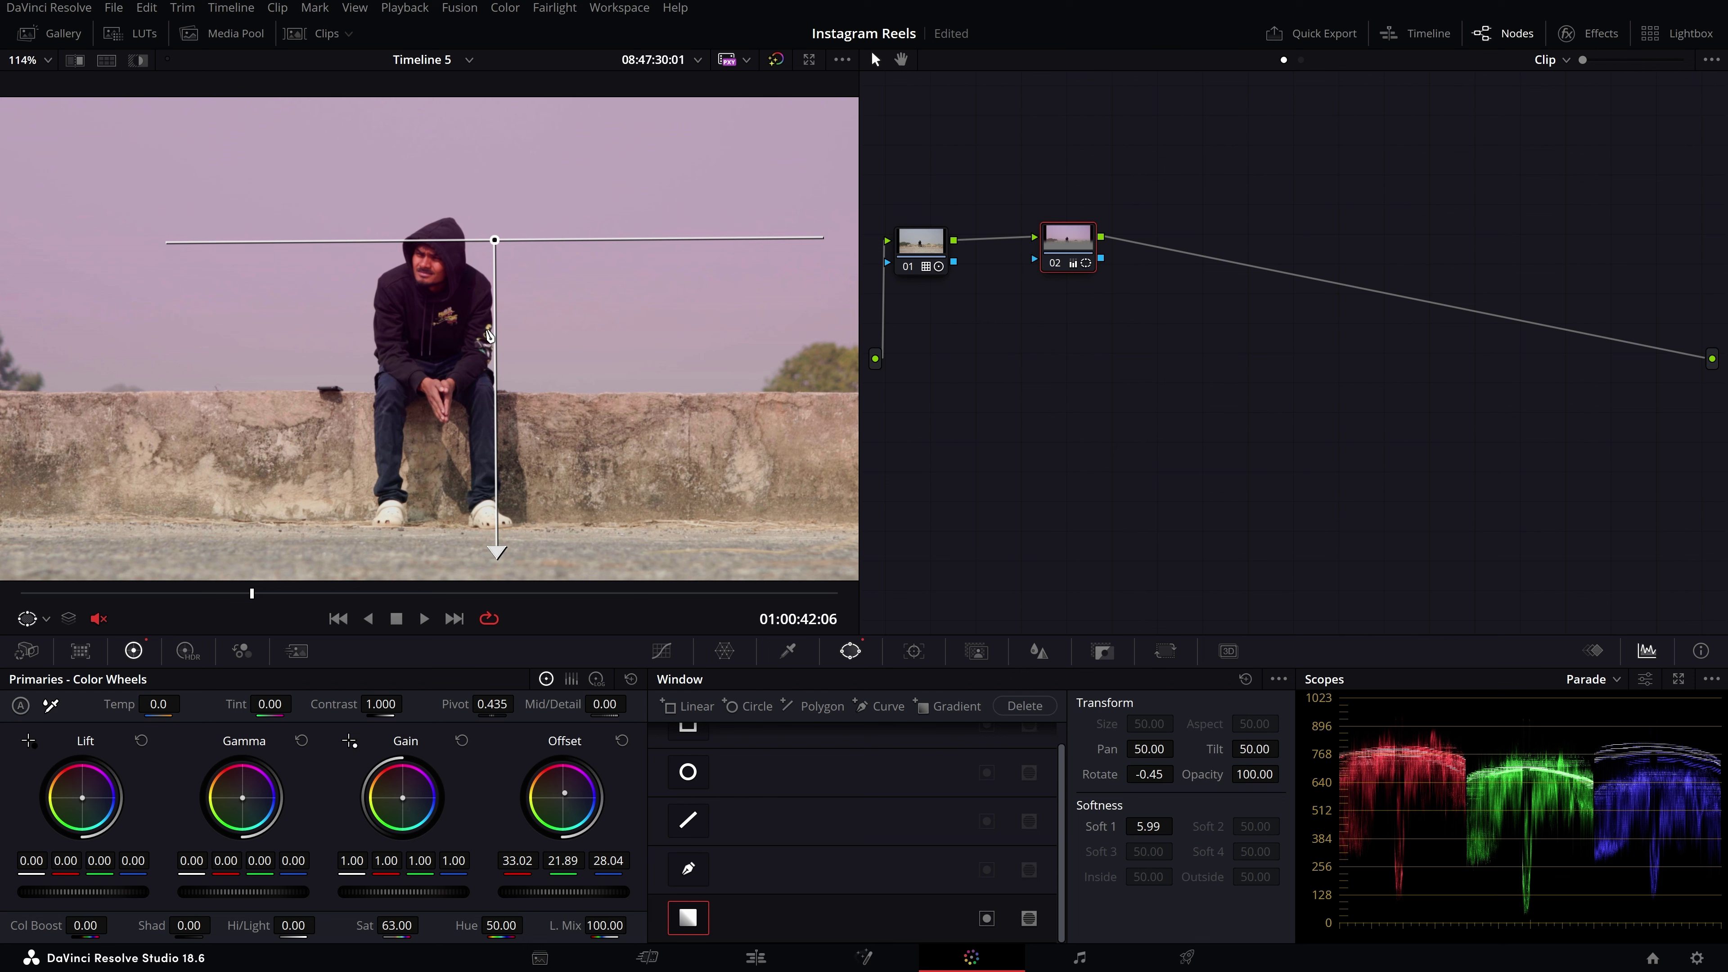
pyautogui.scroll(-4, 490, 334)
pyautogui.scroll(-1, 450, 333)
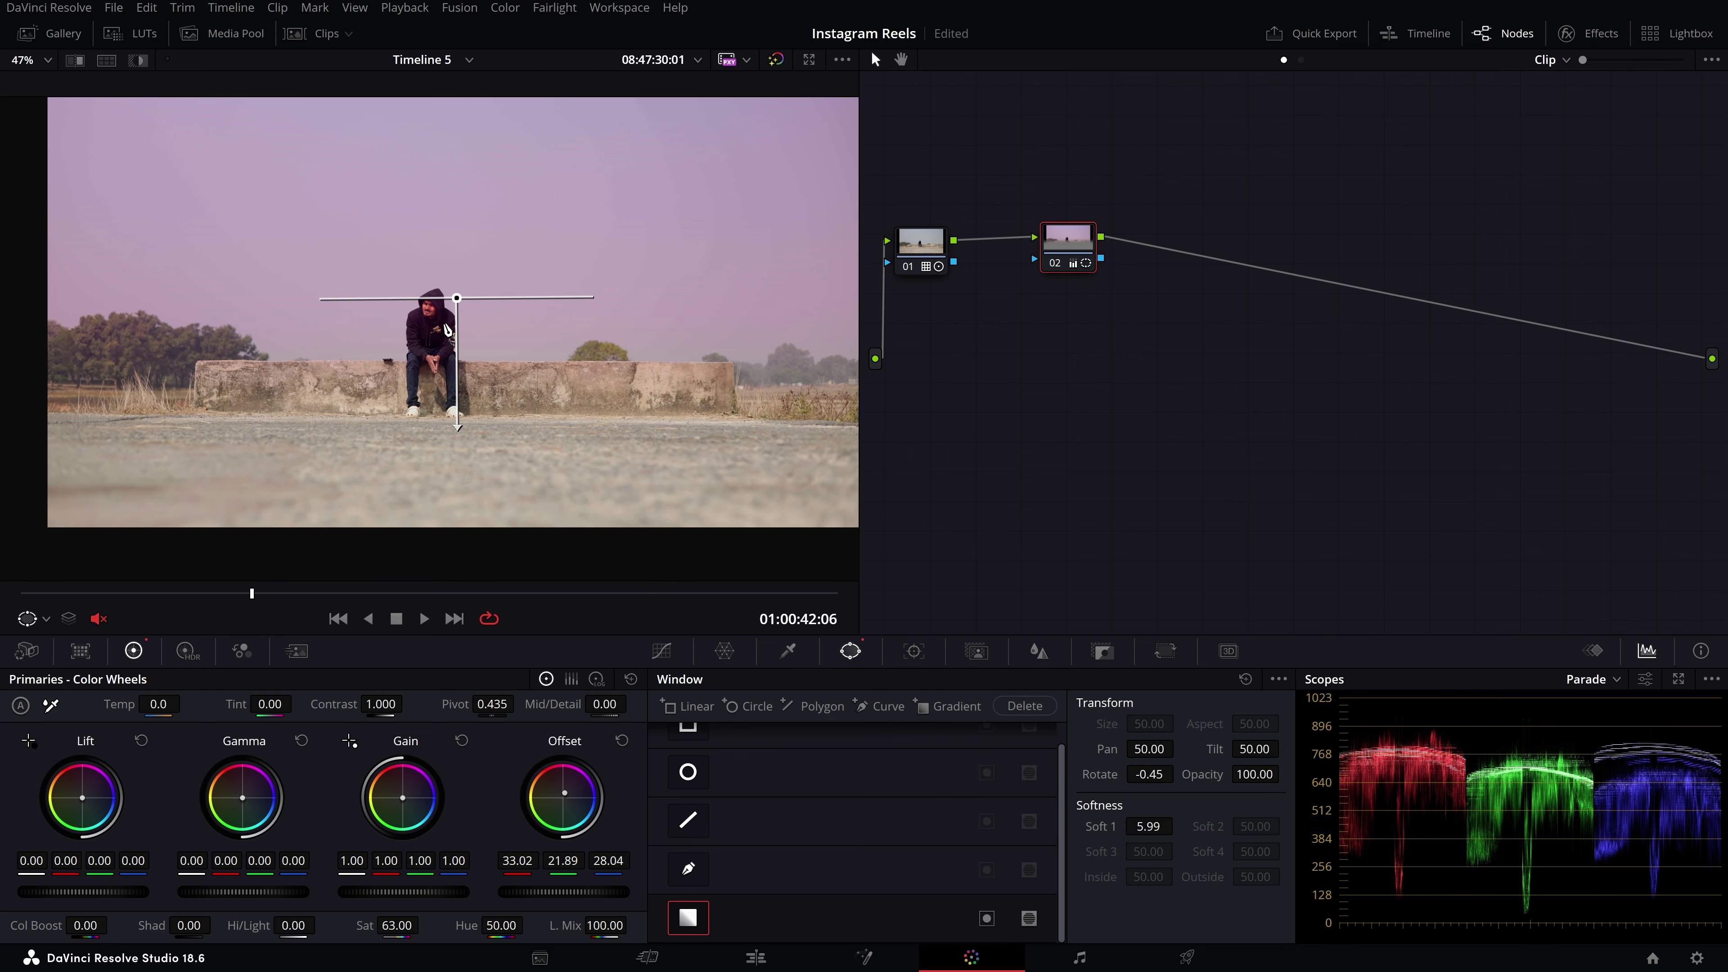
pyautogui.scroll(1, 449, 327)
pyautogui.scroll(-1, 452, 323)
pyautogui.scroll(1, 493, 310)
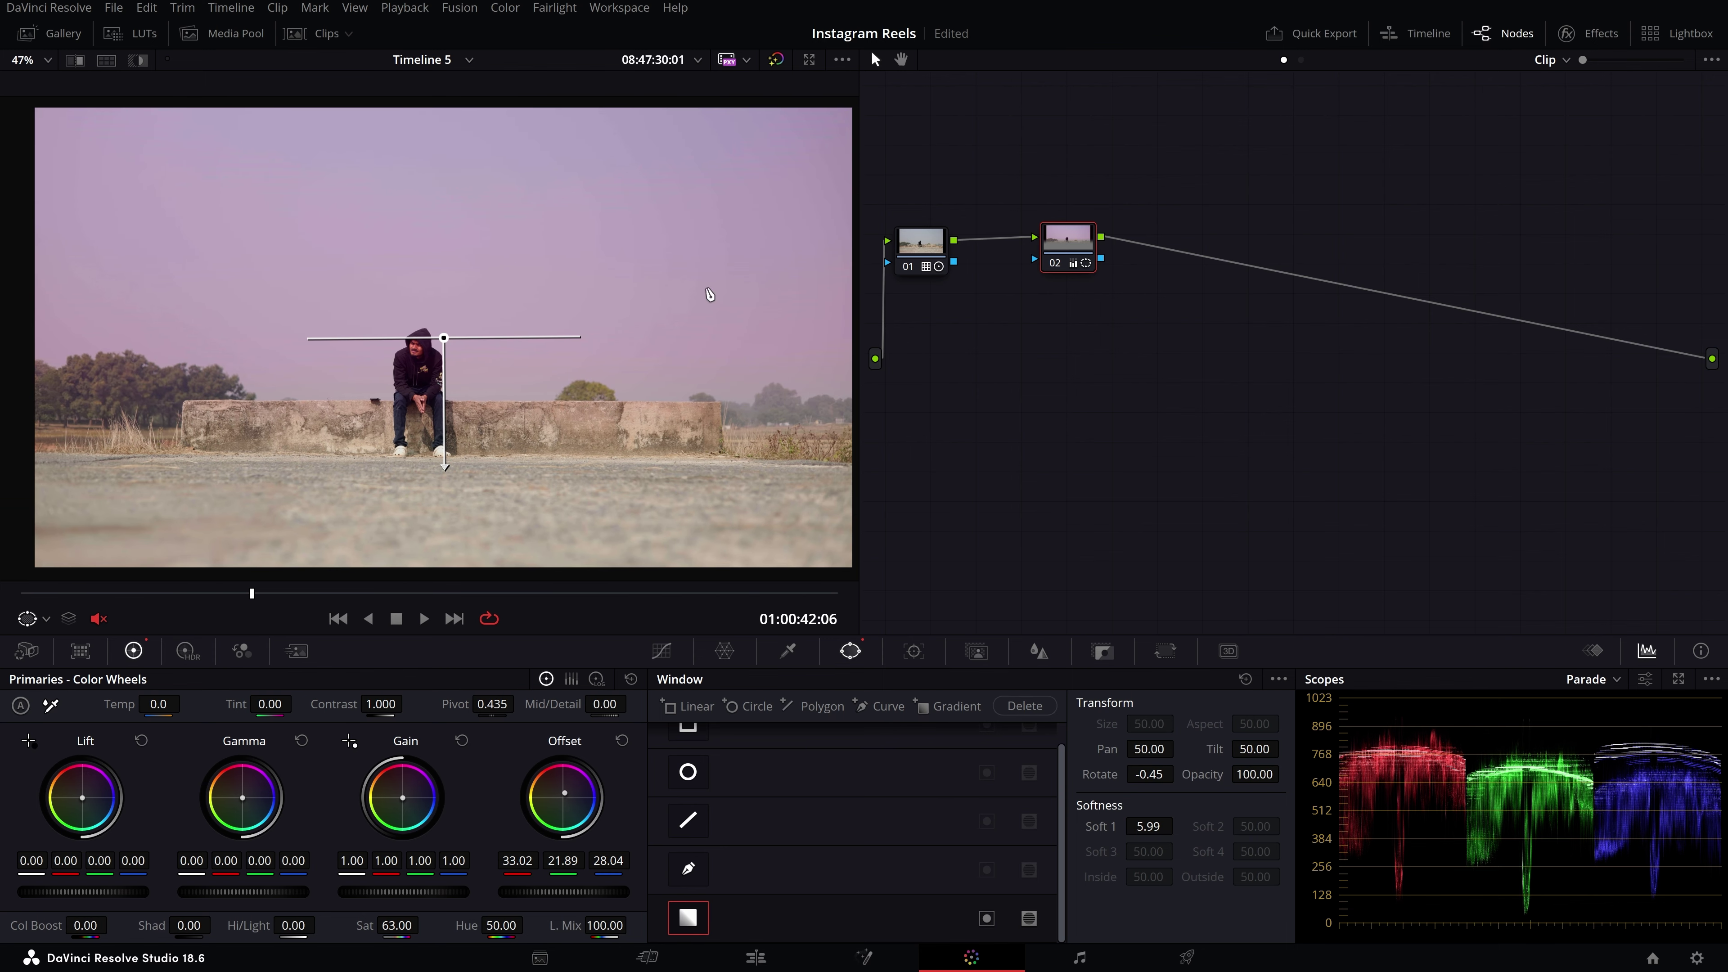
# - Add serial node 03 after node 02 and move it further right
pyautogui.moveTo(1046, 258); pyautogui.dragTo(1041, 262)
pyautogui.scroll(1, 433, 338)
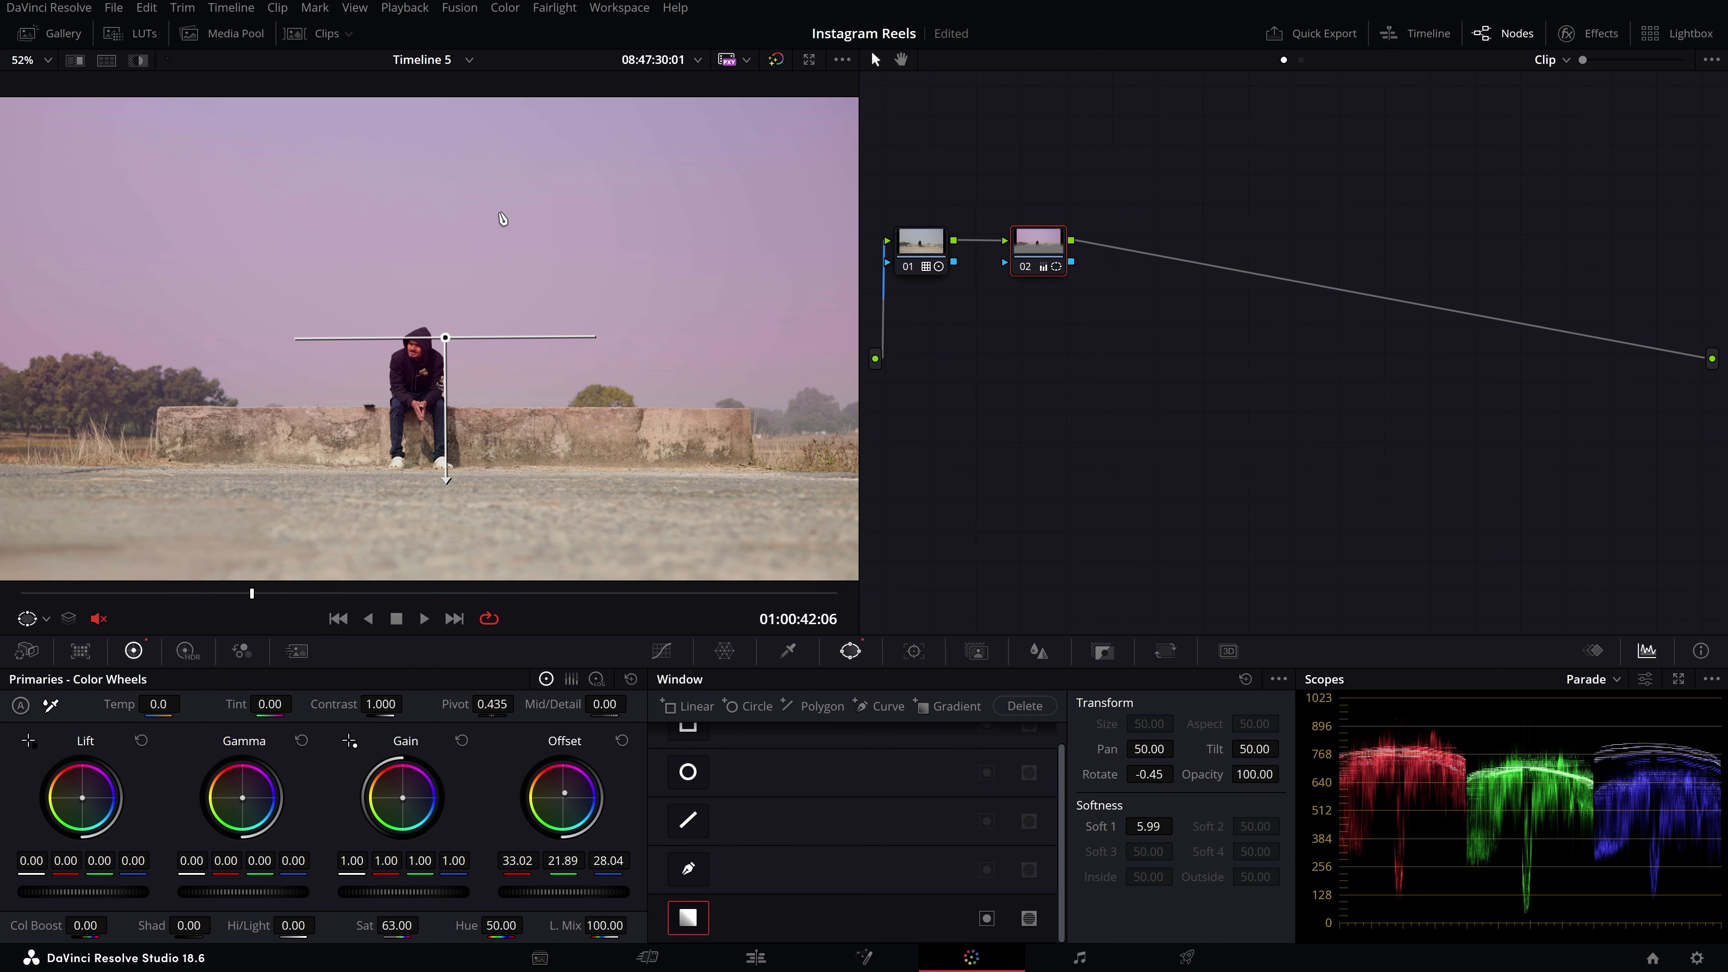
pyautogui.hotkey('alt', 's')
pyautogui.moveTo(1115, 259); pyautogui.dragTo(1167, 261)
# - Key the seated man with the Qualifier eyedropper and turn off the Highlight matte preview
pyautogui.scroll(2, 498, 391)
pyautogui.click(788, 651)
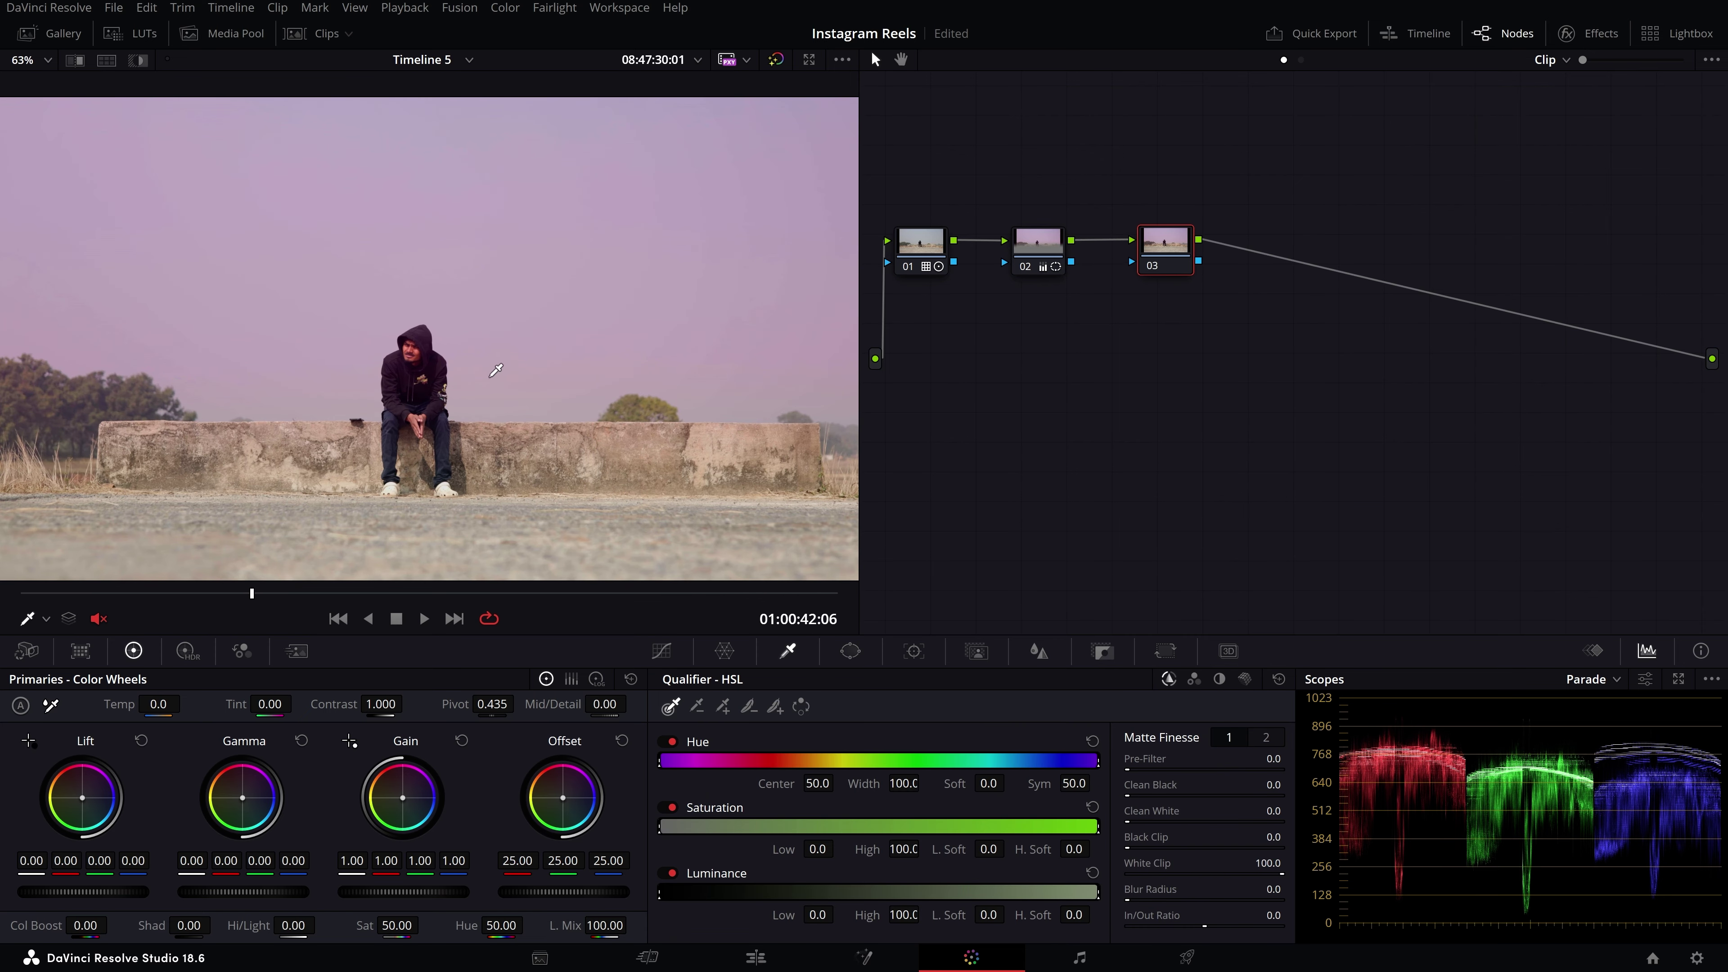
pyautogui.scroll(-1, 451, 348)
pyautogui.click(429, 355)
pyautogui.click(425, 351)
pyautogui.scroll(-1, 429, 361)
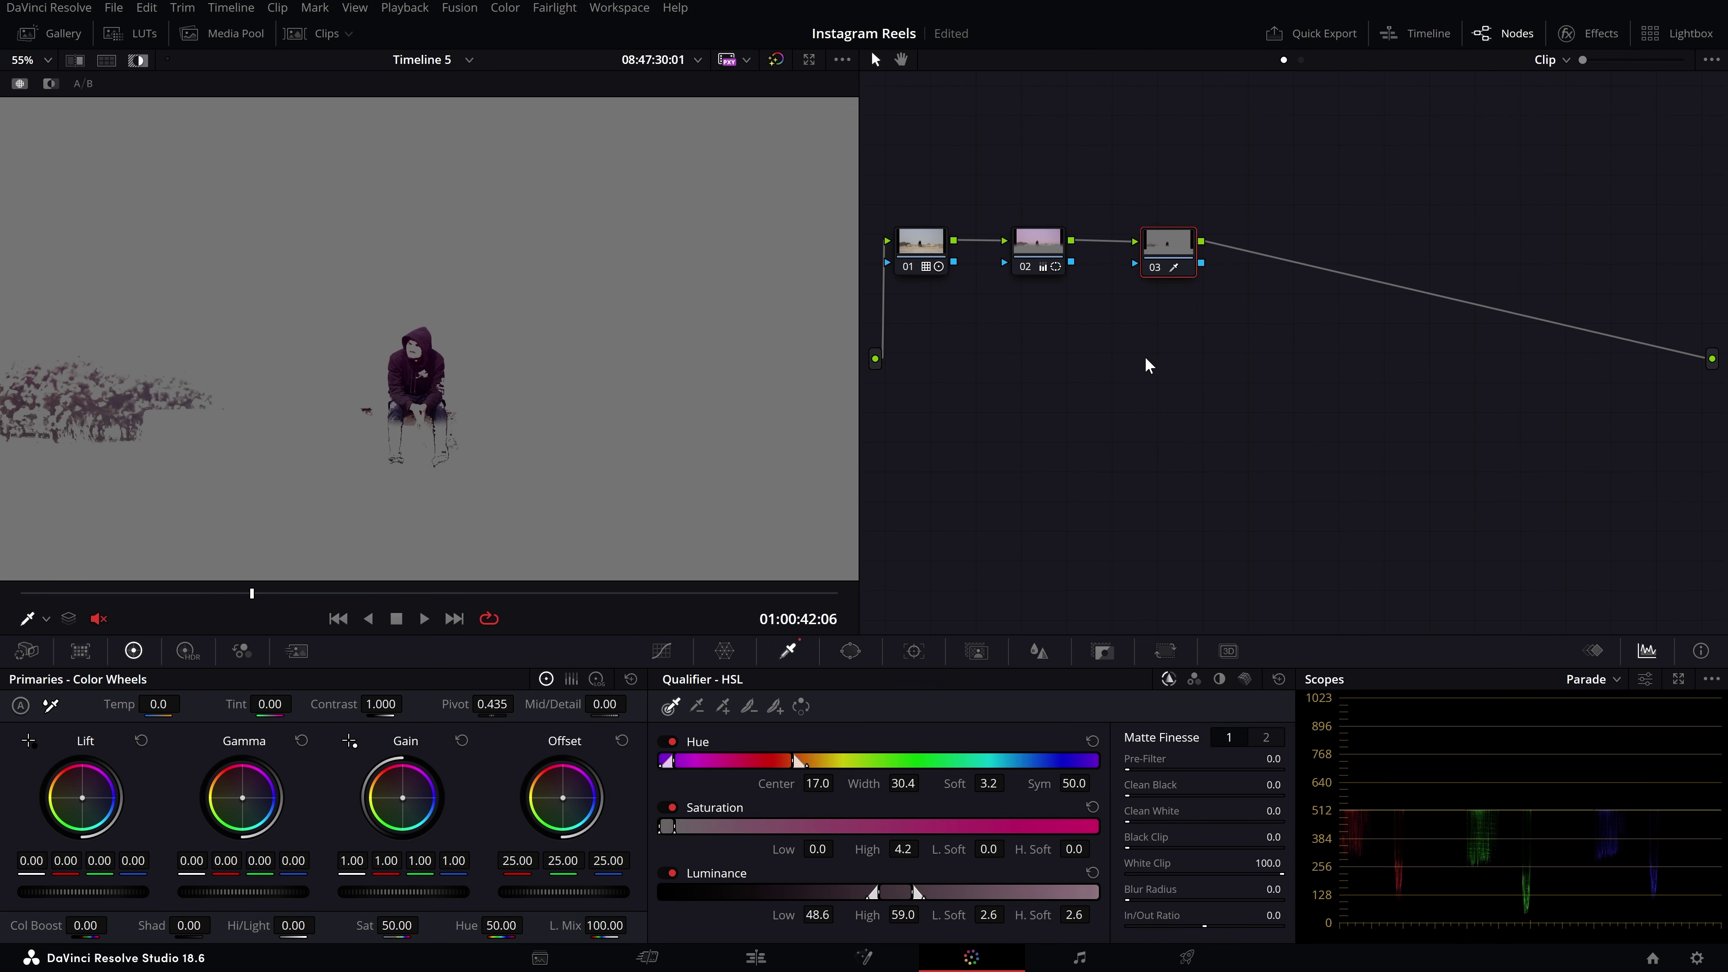
pyautogui.hotkey('shift', 'h')
# - Save the project and shift the keyed man's Offset toward cyan
pyautogui.scroll(4, 474, 340)
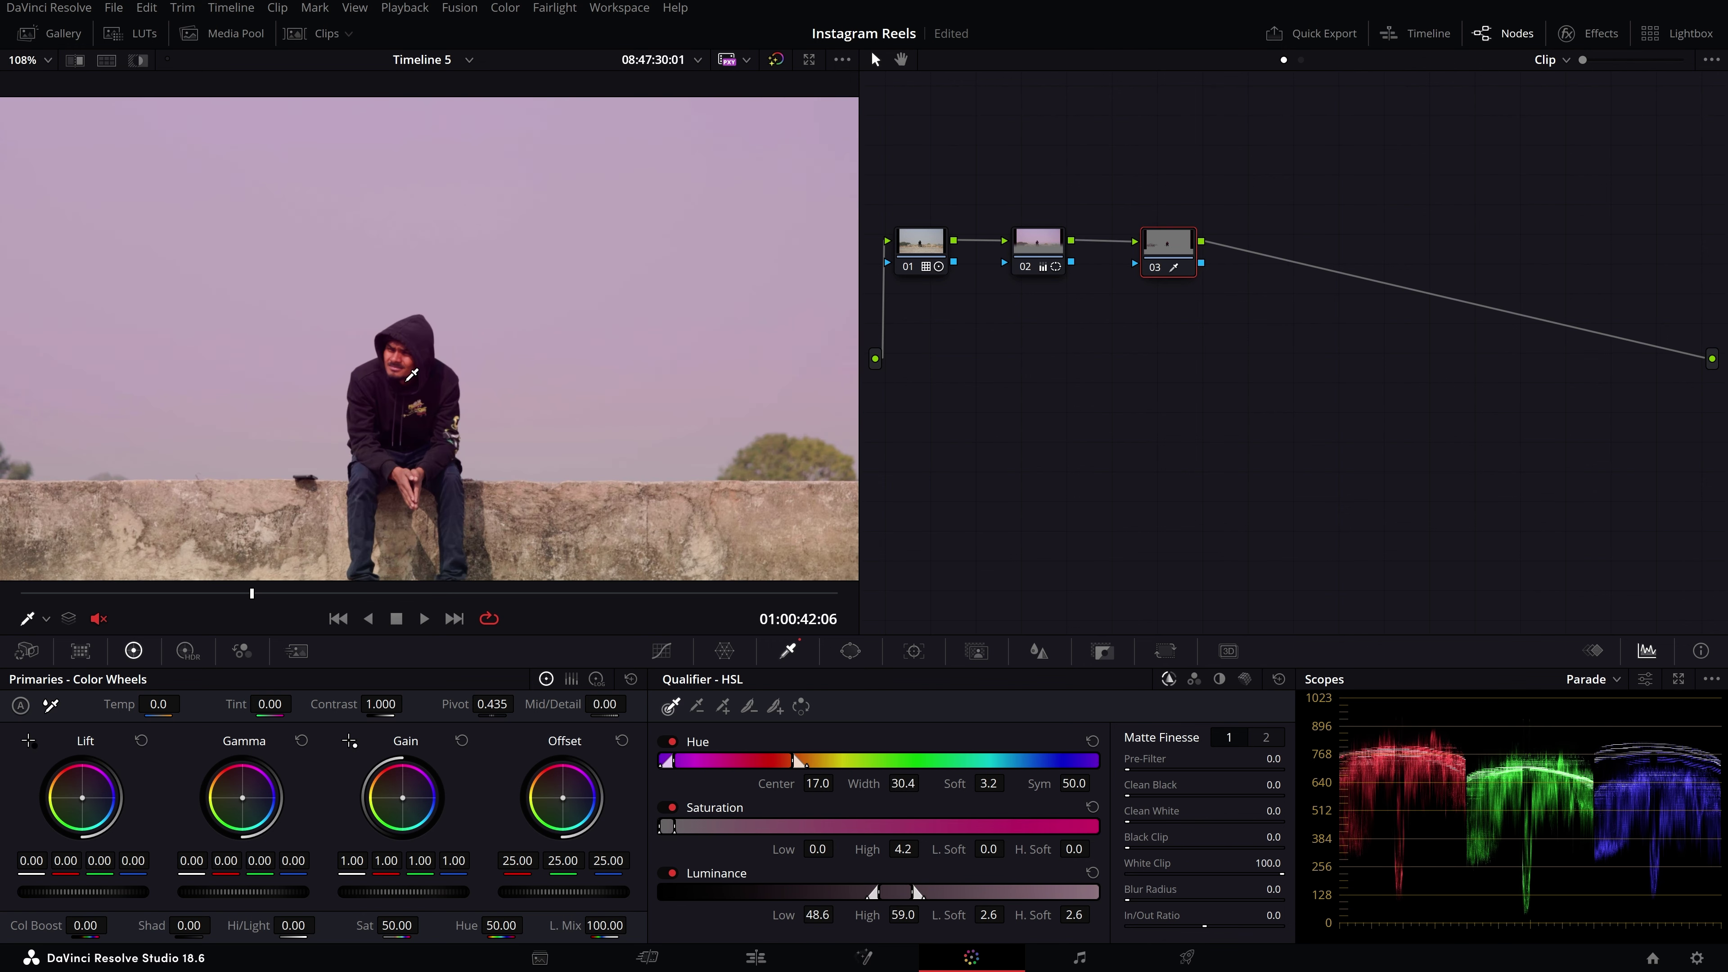
pyautogui.scroll(3, 475, 340)
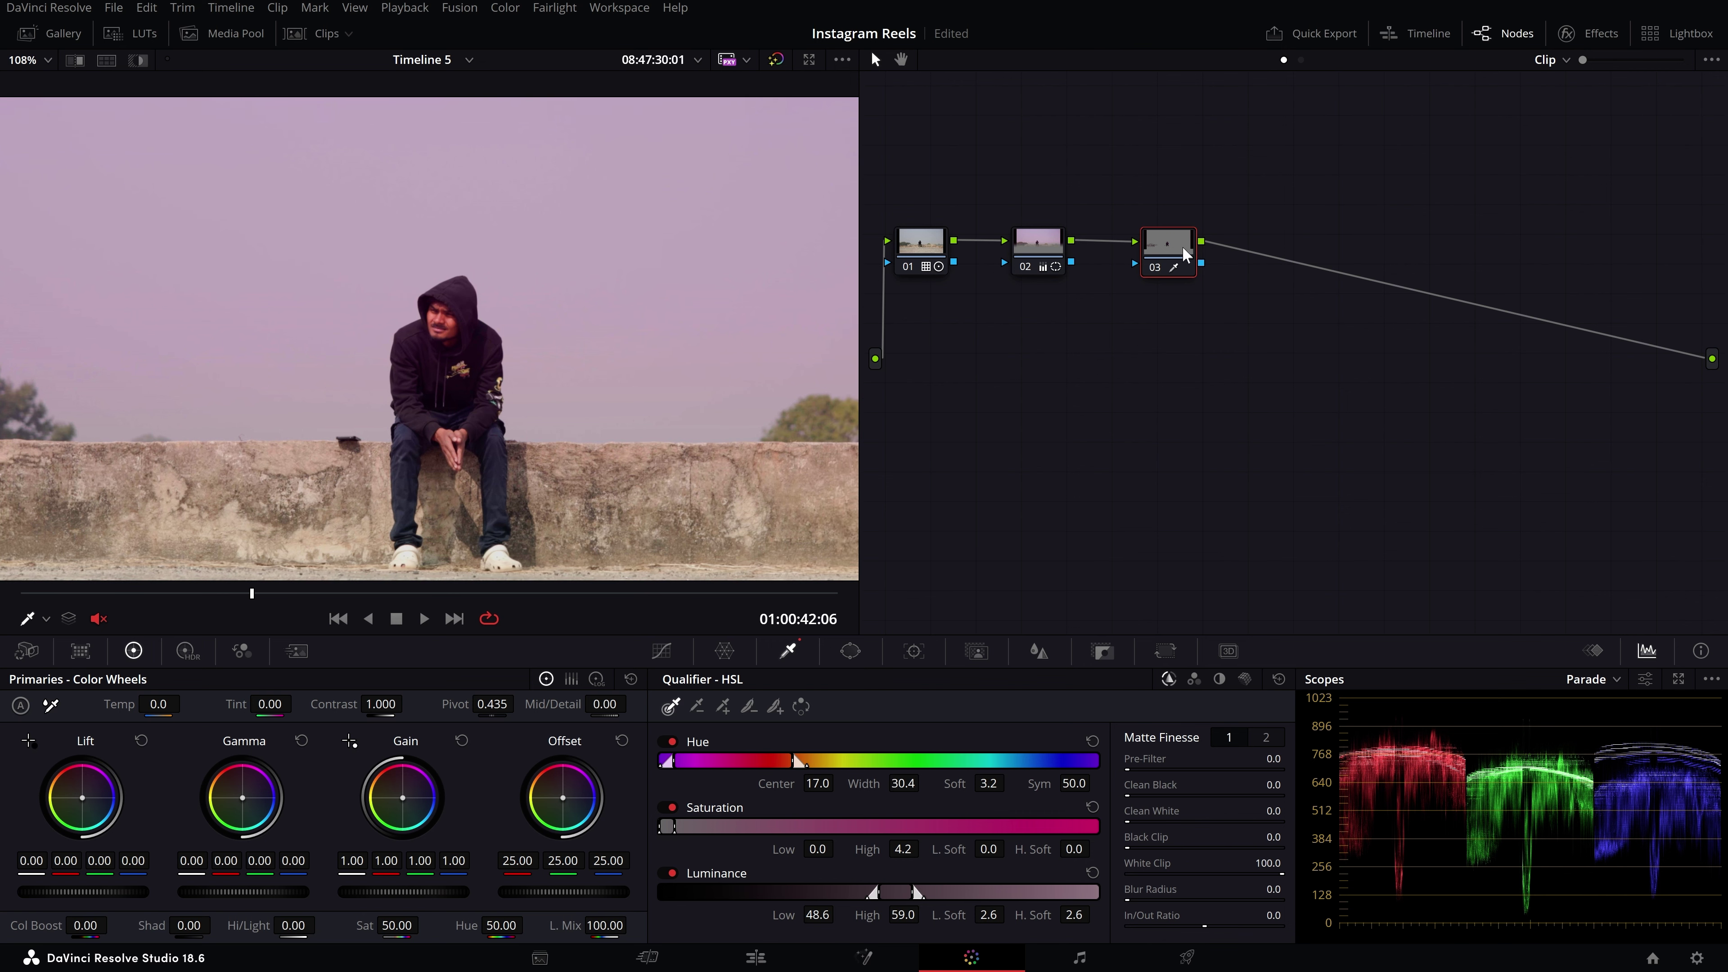
pyautogui.hotkey('ctrl', 's')
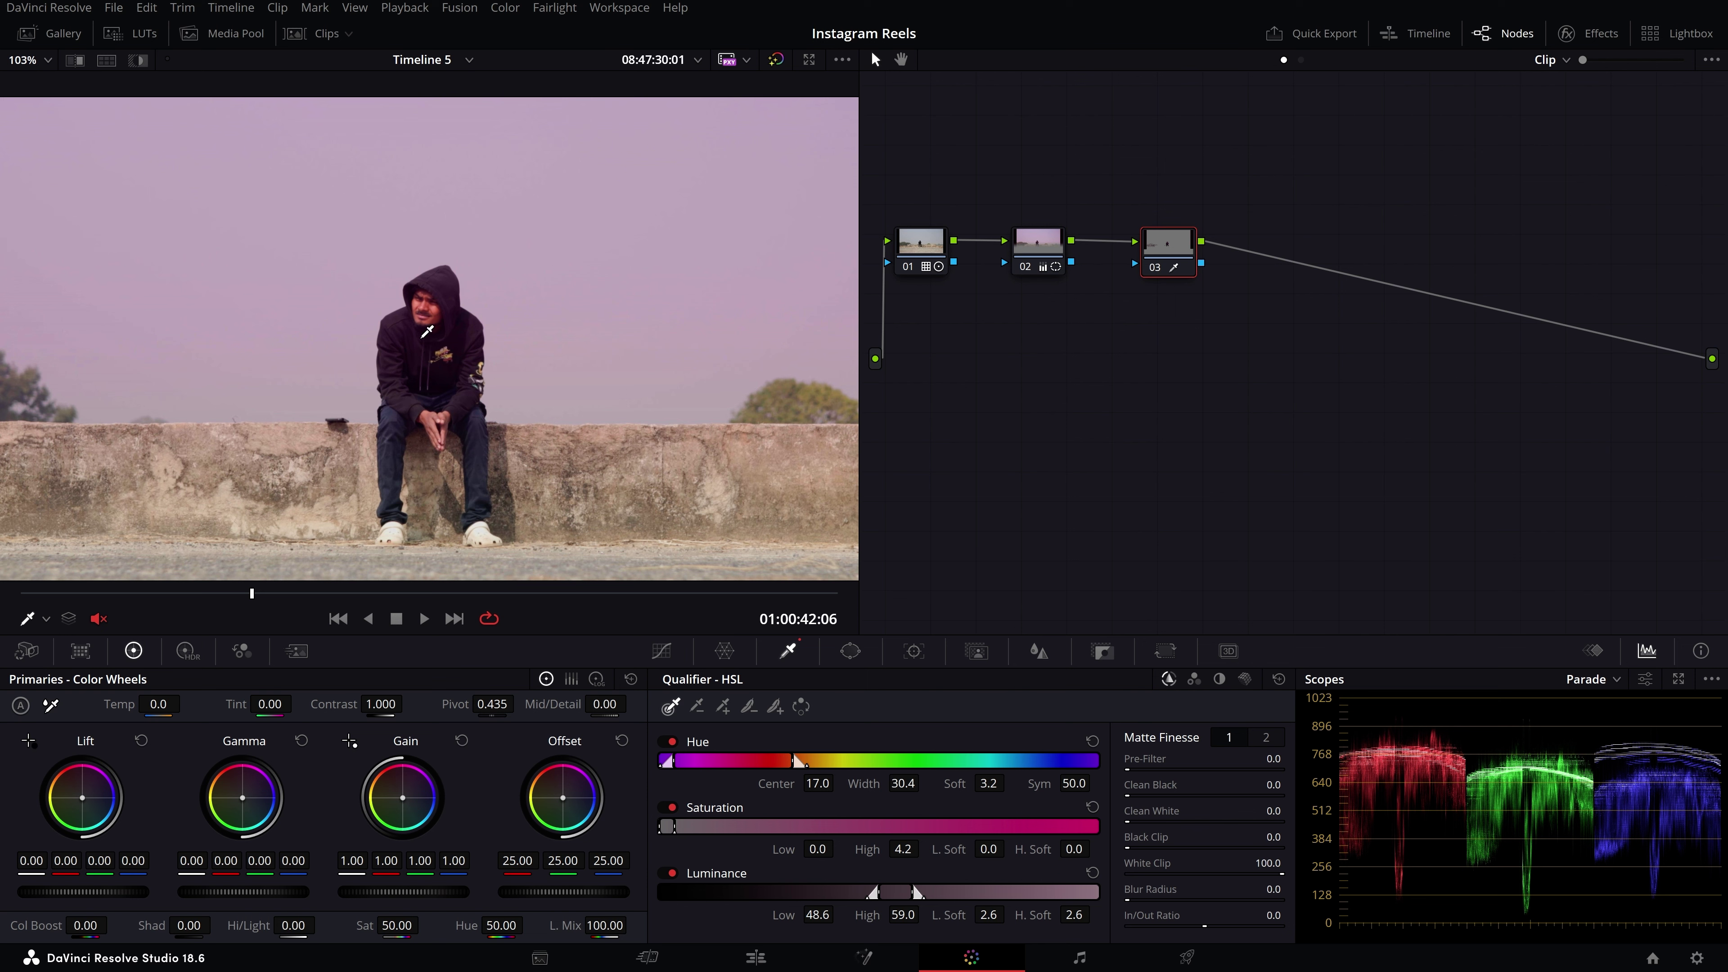
pyautogui.moveTo(562, 798); pyautogui.dragTo(564, 802)
# - Toggle node 03 off and back on to compare the effect of its grey qualifier matte
pyautogui.scroll(1, 468, 312)
pyautogui.scroll(1, 468, 312)
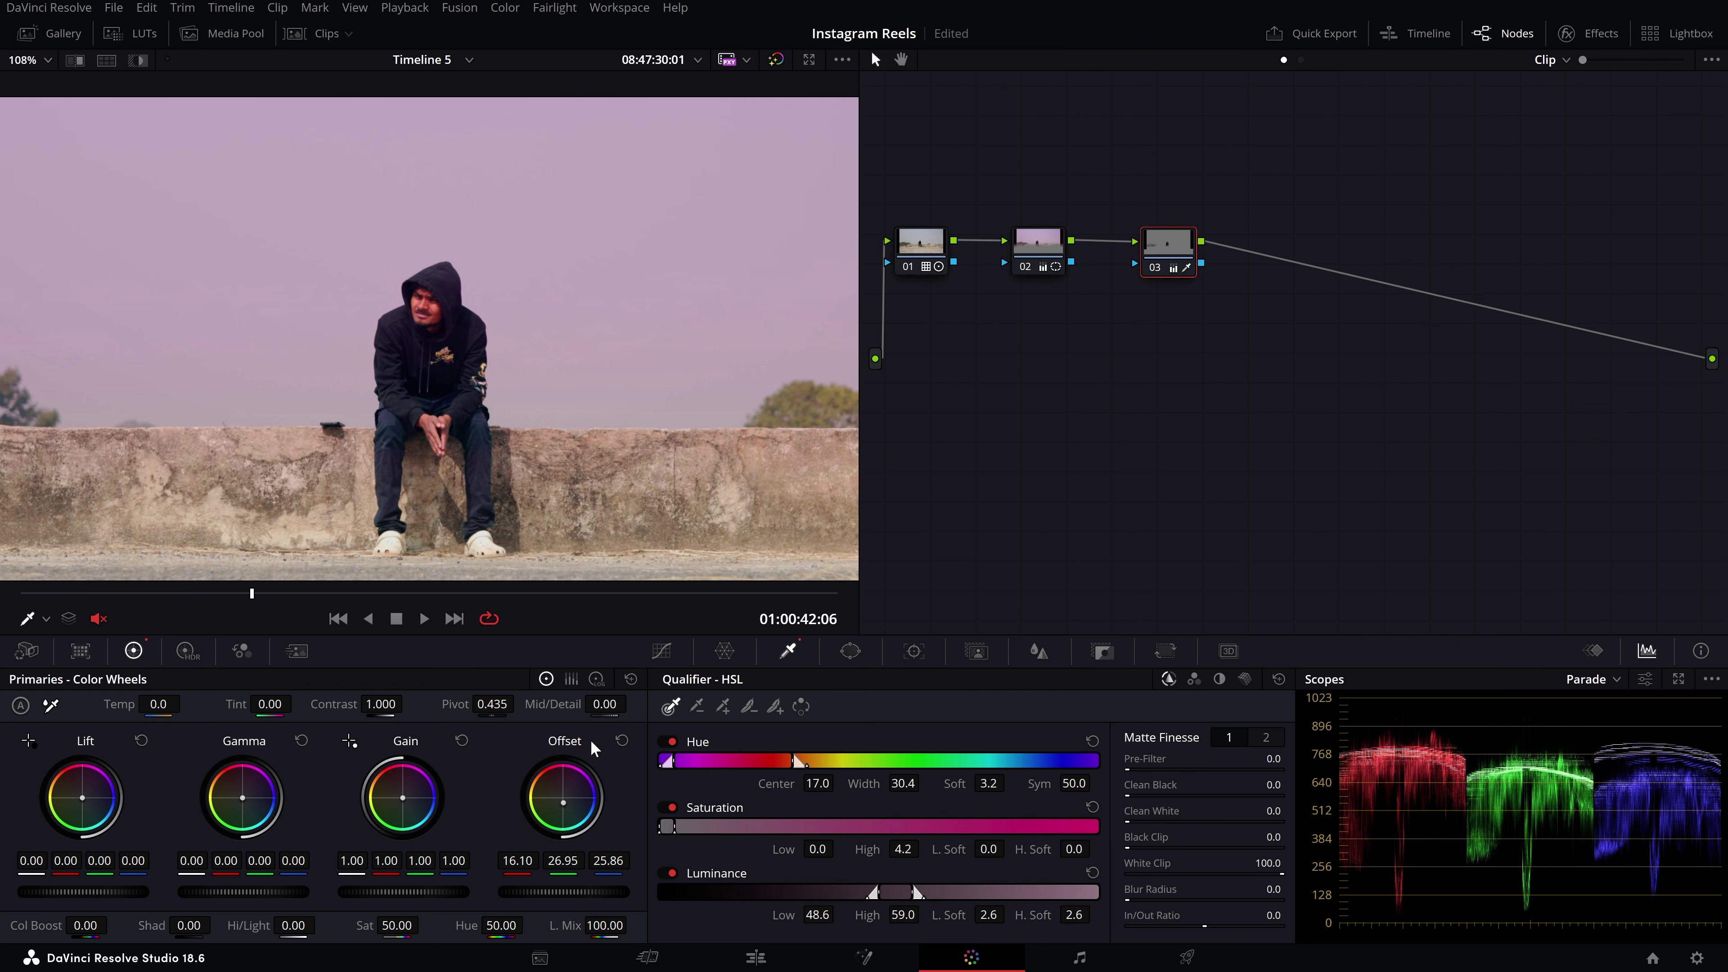
pyautogui.scroll(-1, 463, 316)
pyautogui.scroll(-1, 460, 303)
pyautogui.scroll(-1, 463, 293)
pyautogui.scroll(-2, 450, 369)
pyautogui.scroll(2, 454, 366)
pyautogui.scroll(2, 454, 366)
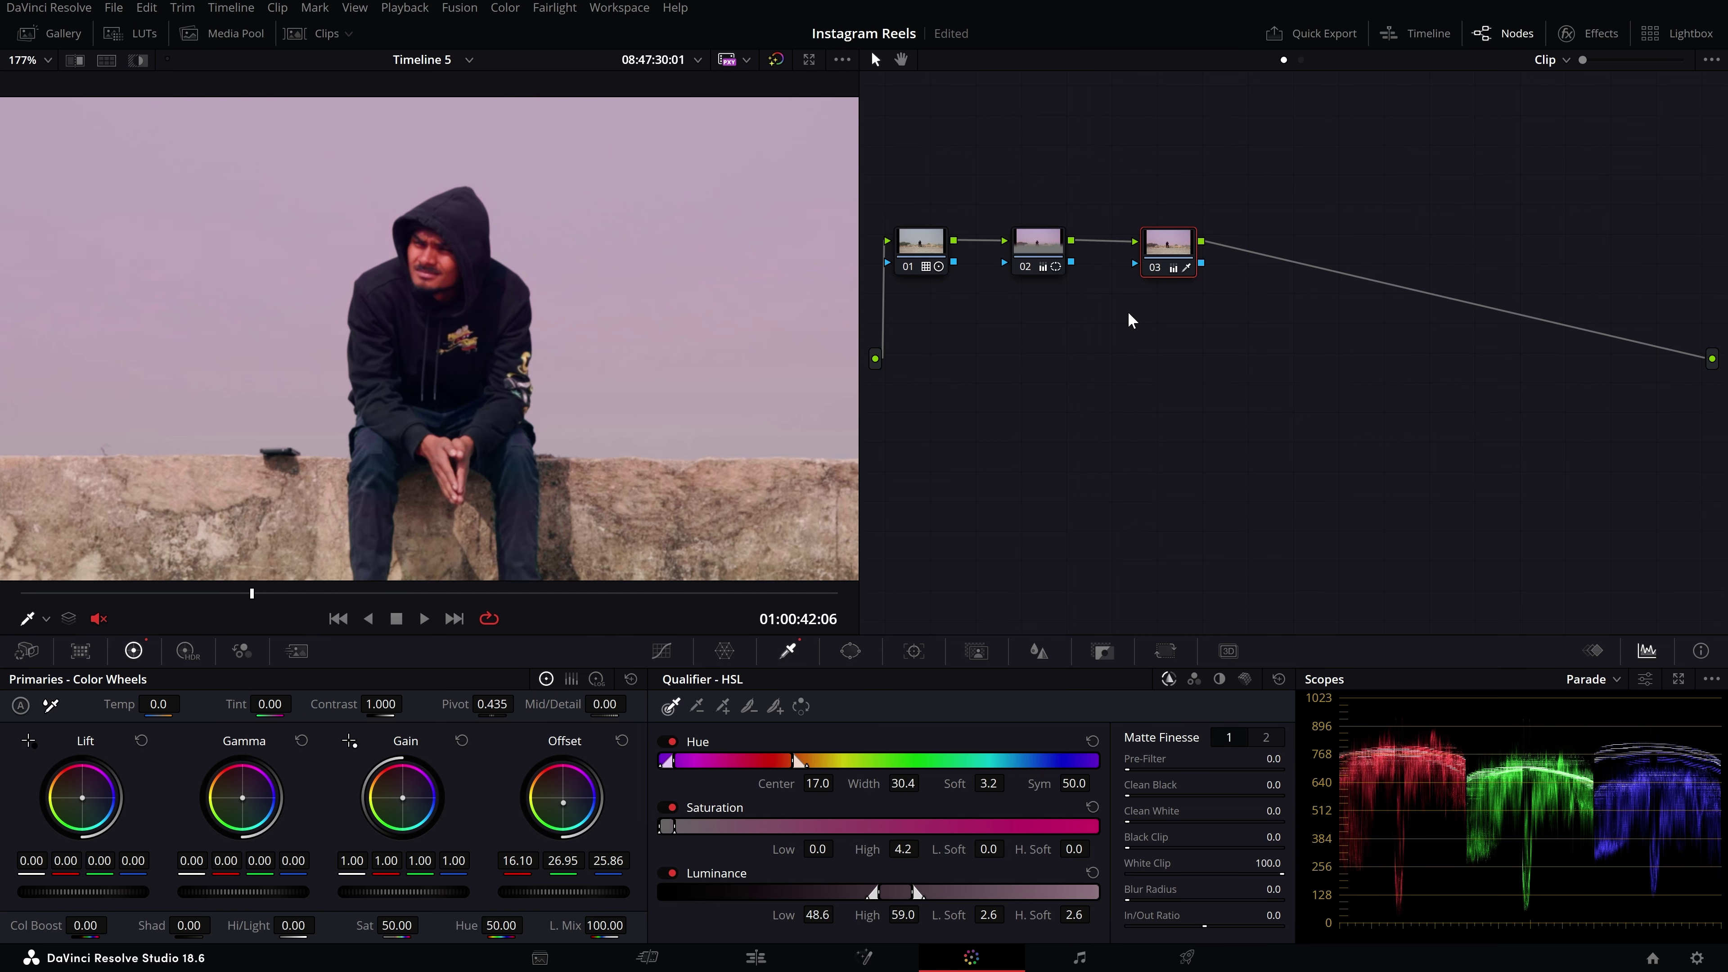
pyautogui.hotkey('ctrl', 'd')
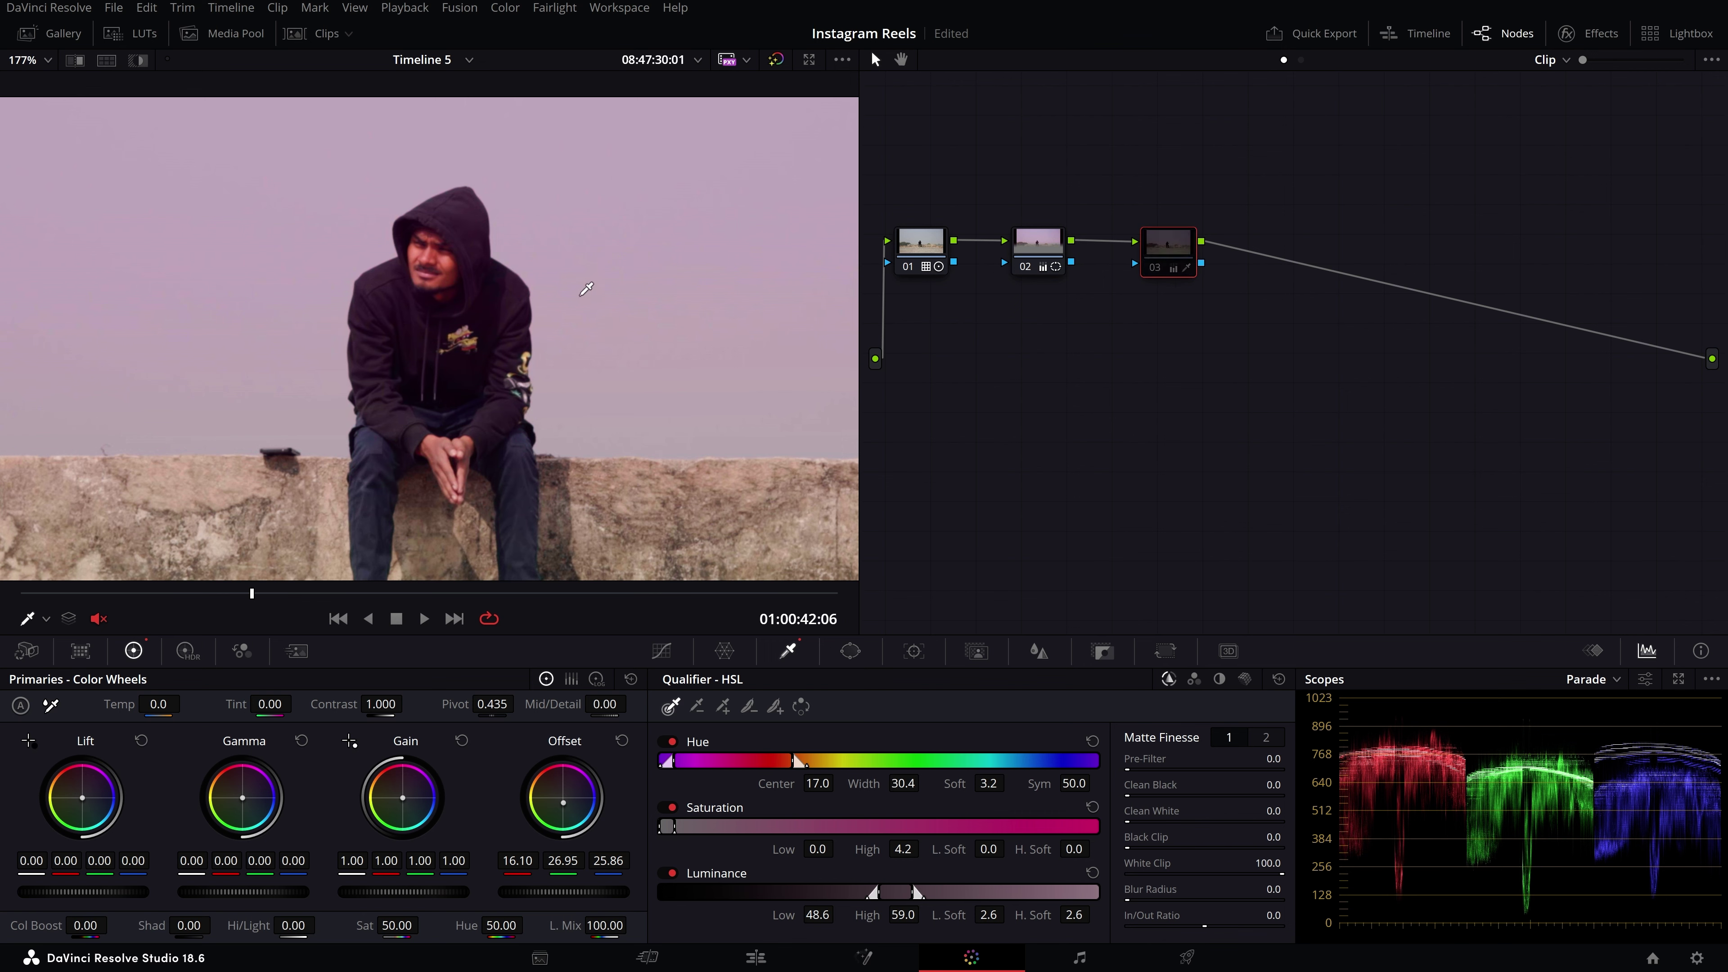
pyautogui.scroll(-3, 508, 283)
pyautogui.scroll(1, 508, 283)
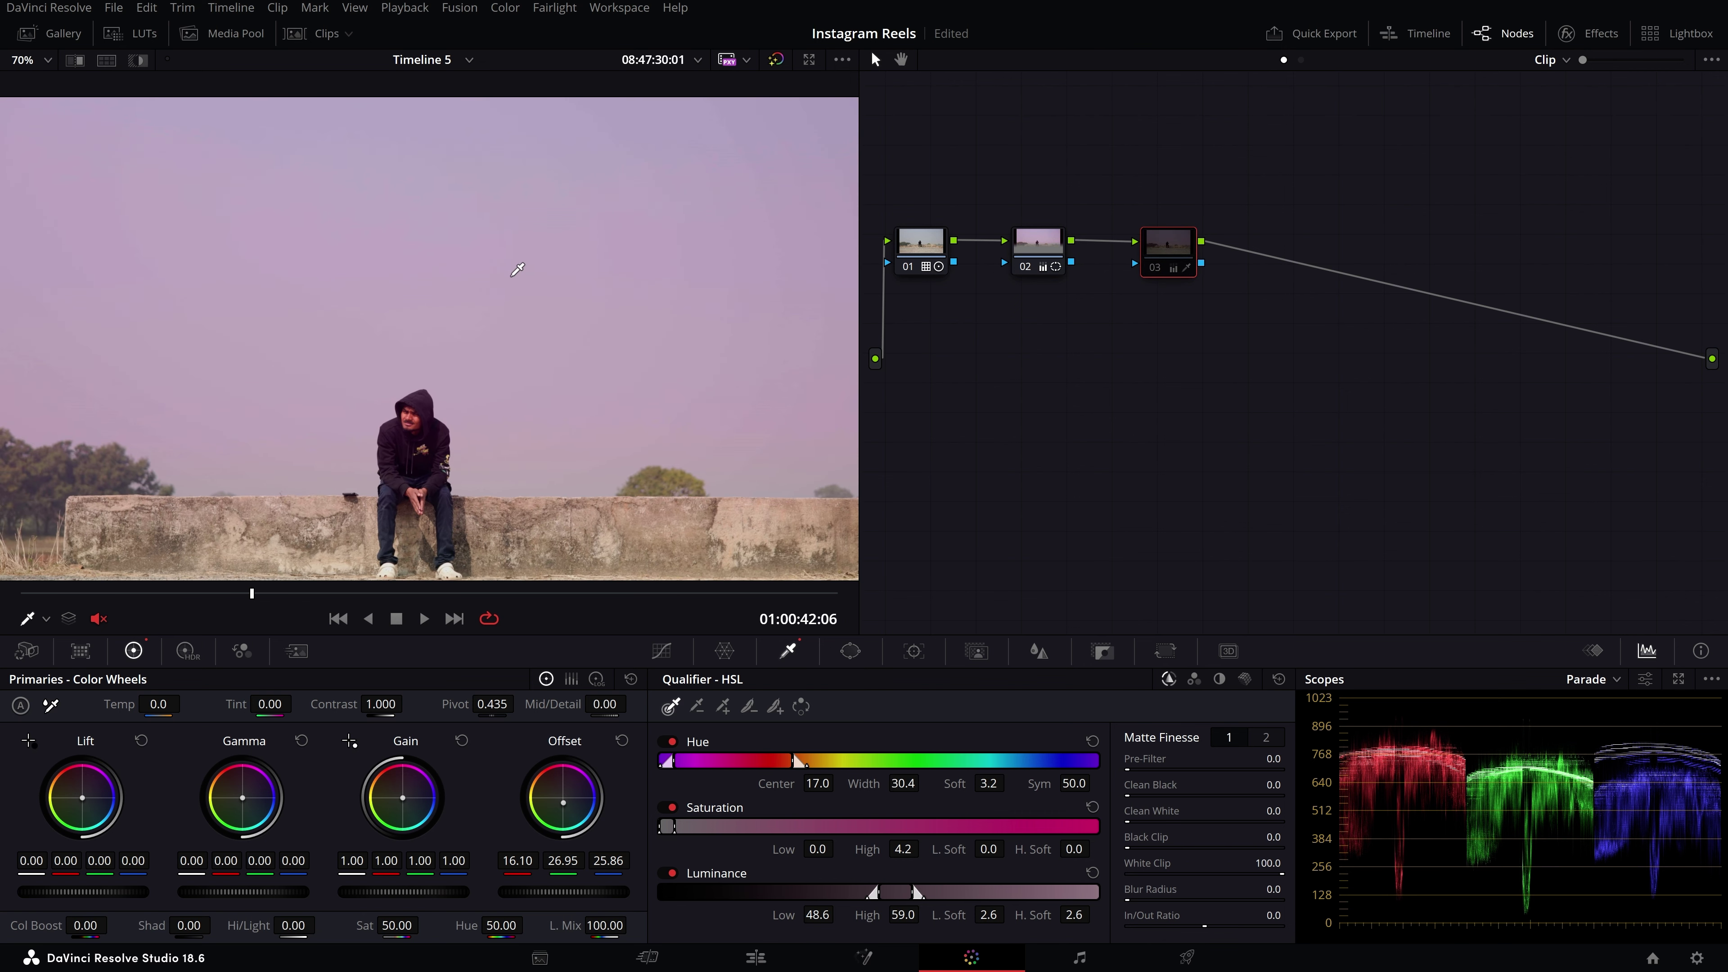
pyautogui.scroll(1, 538, 292)
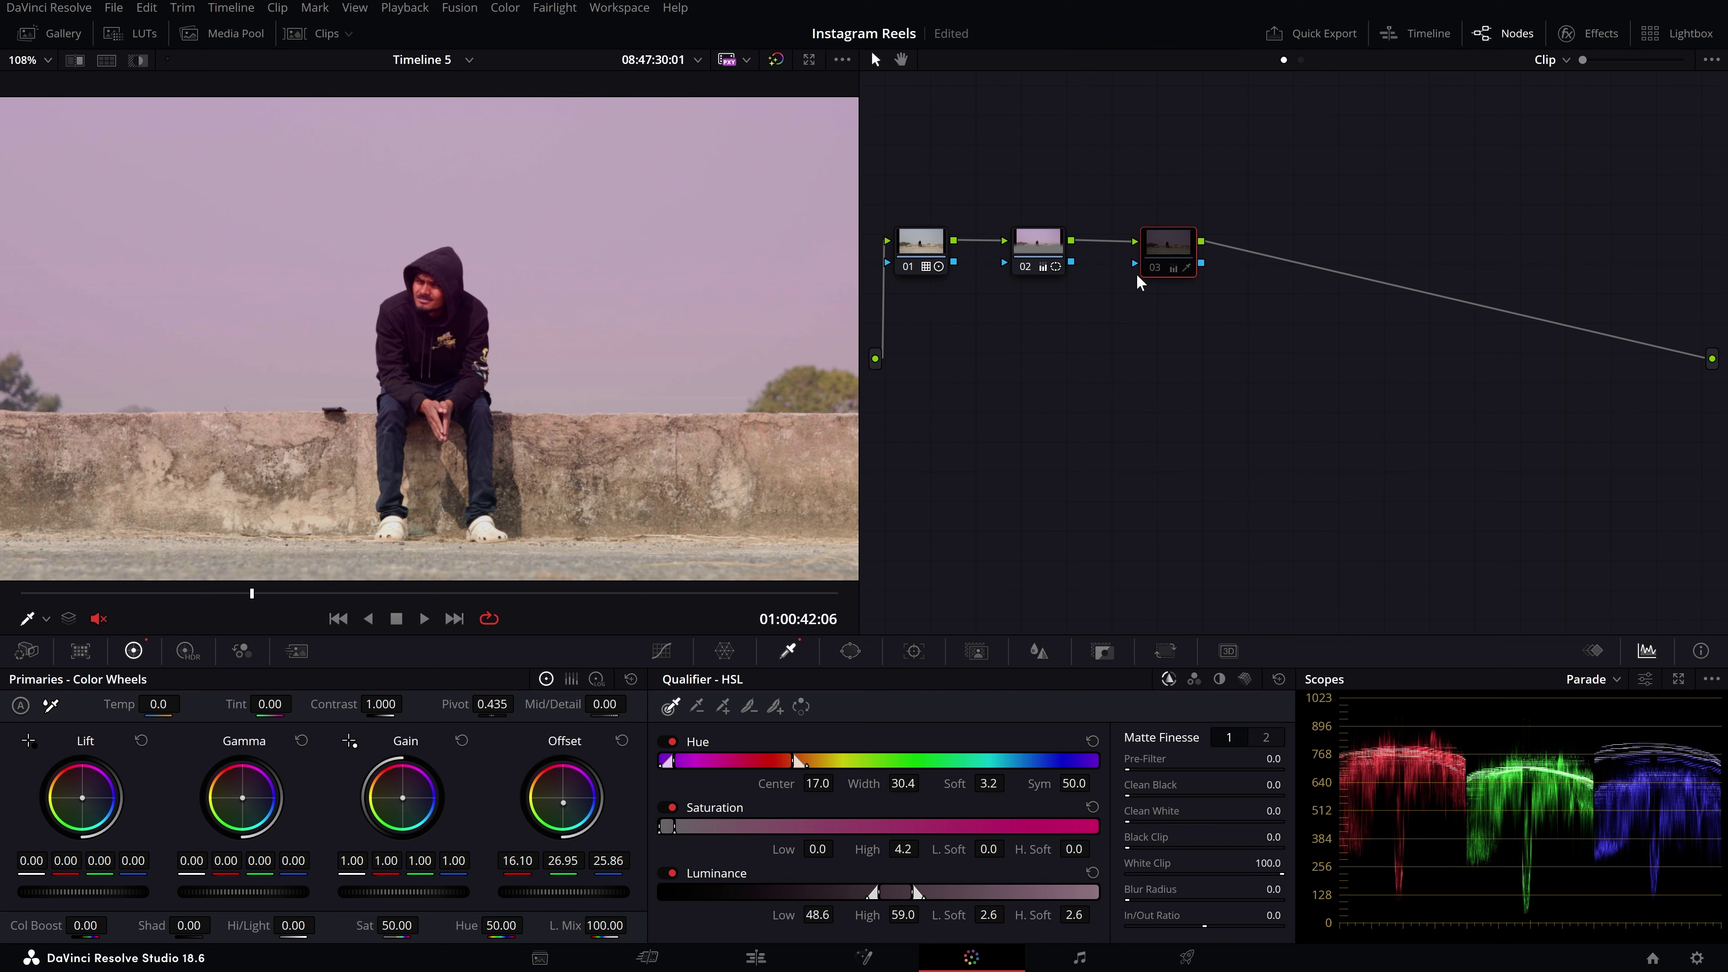
pyautogui.hotkey('ctrl', 'd')
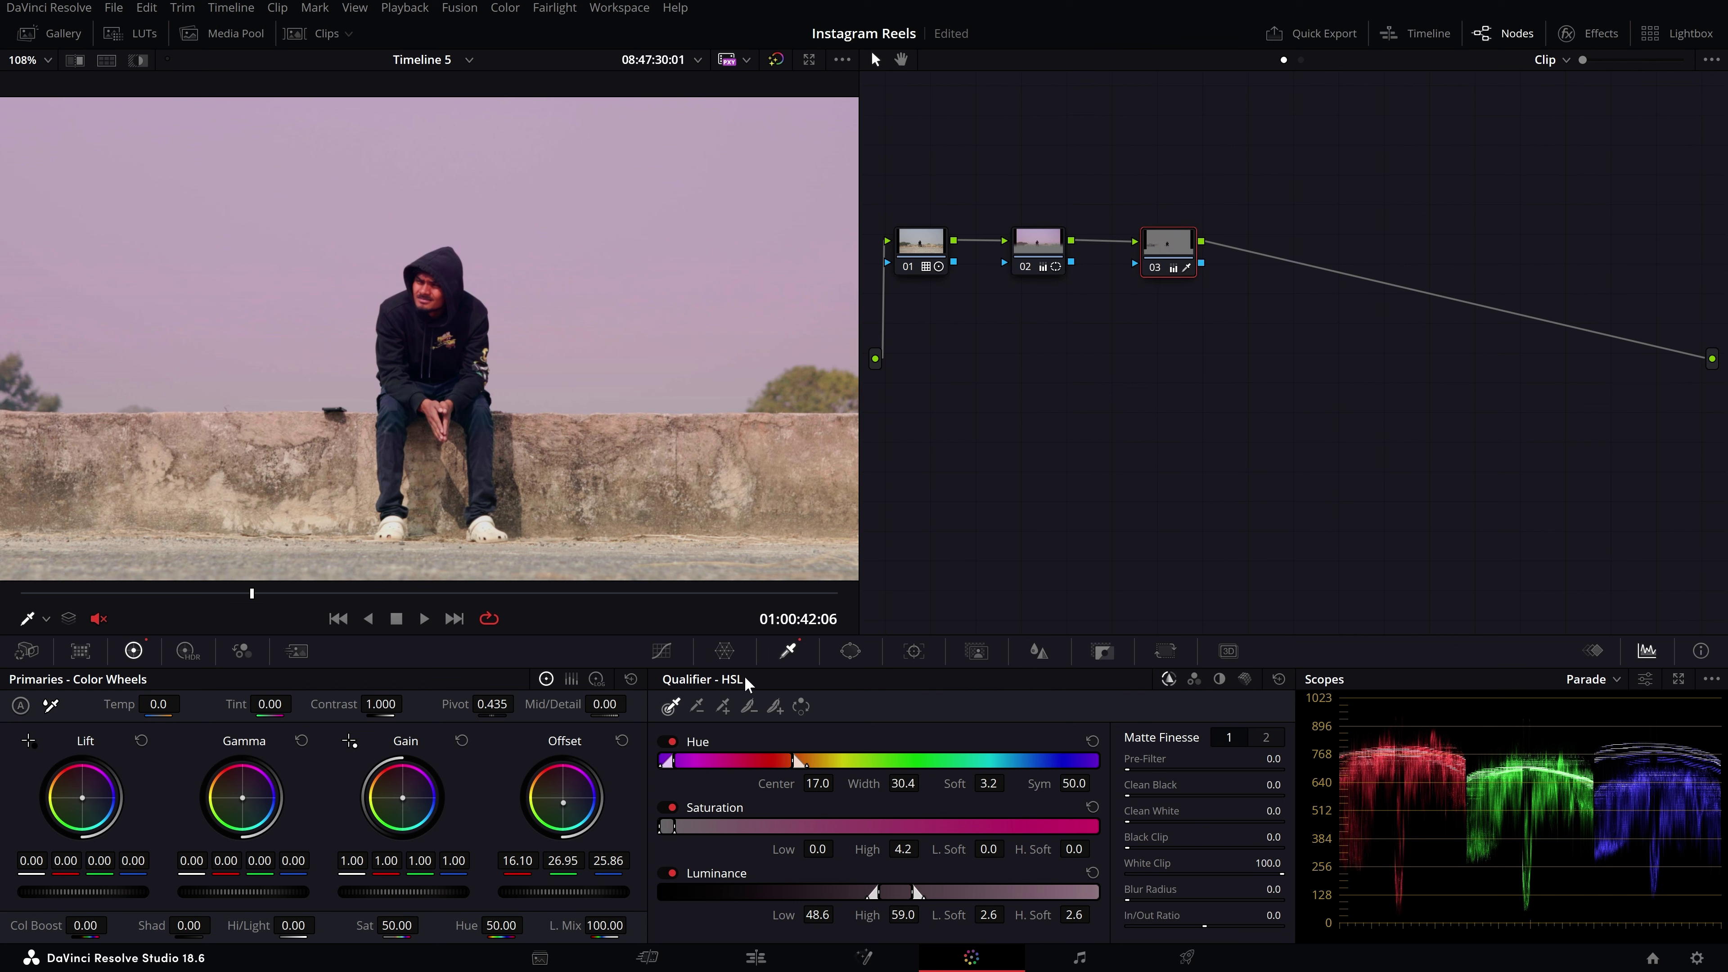
# - Refine node 03's offset to 15.13/26.94/25.48 and compare it with the node bypassed
pyautogui.scroll(1, 475, 348)
pyautogui.scroll(1, 474, 349)
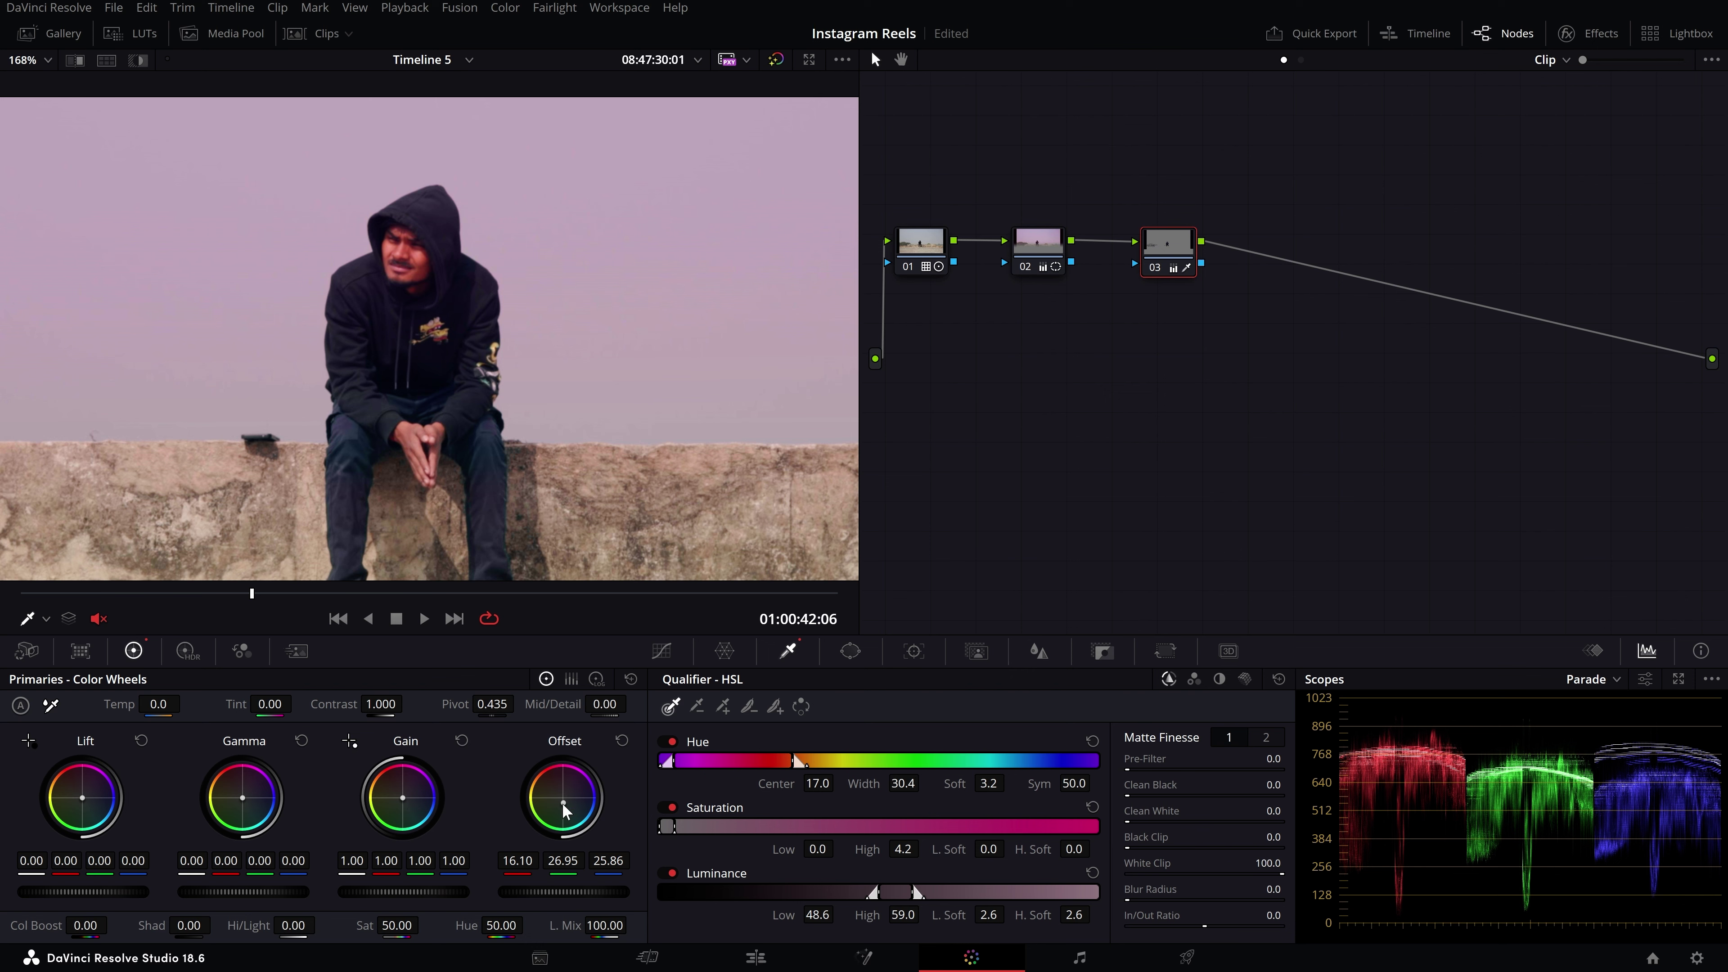
pyautogui.moveTo(562, 803); pyautogui.dragTo(566, 802)
pyautogui.scroll(-2, 422, 343)
pyautogui.scroll(1, 421, 343)
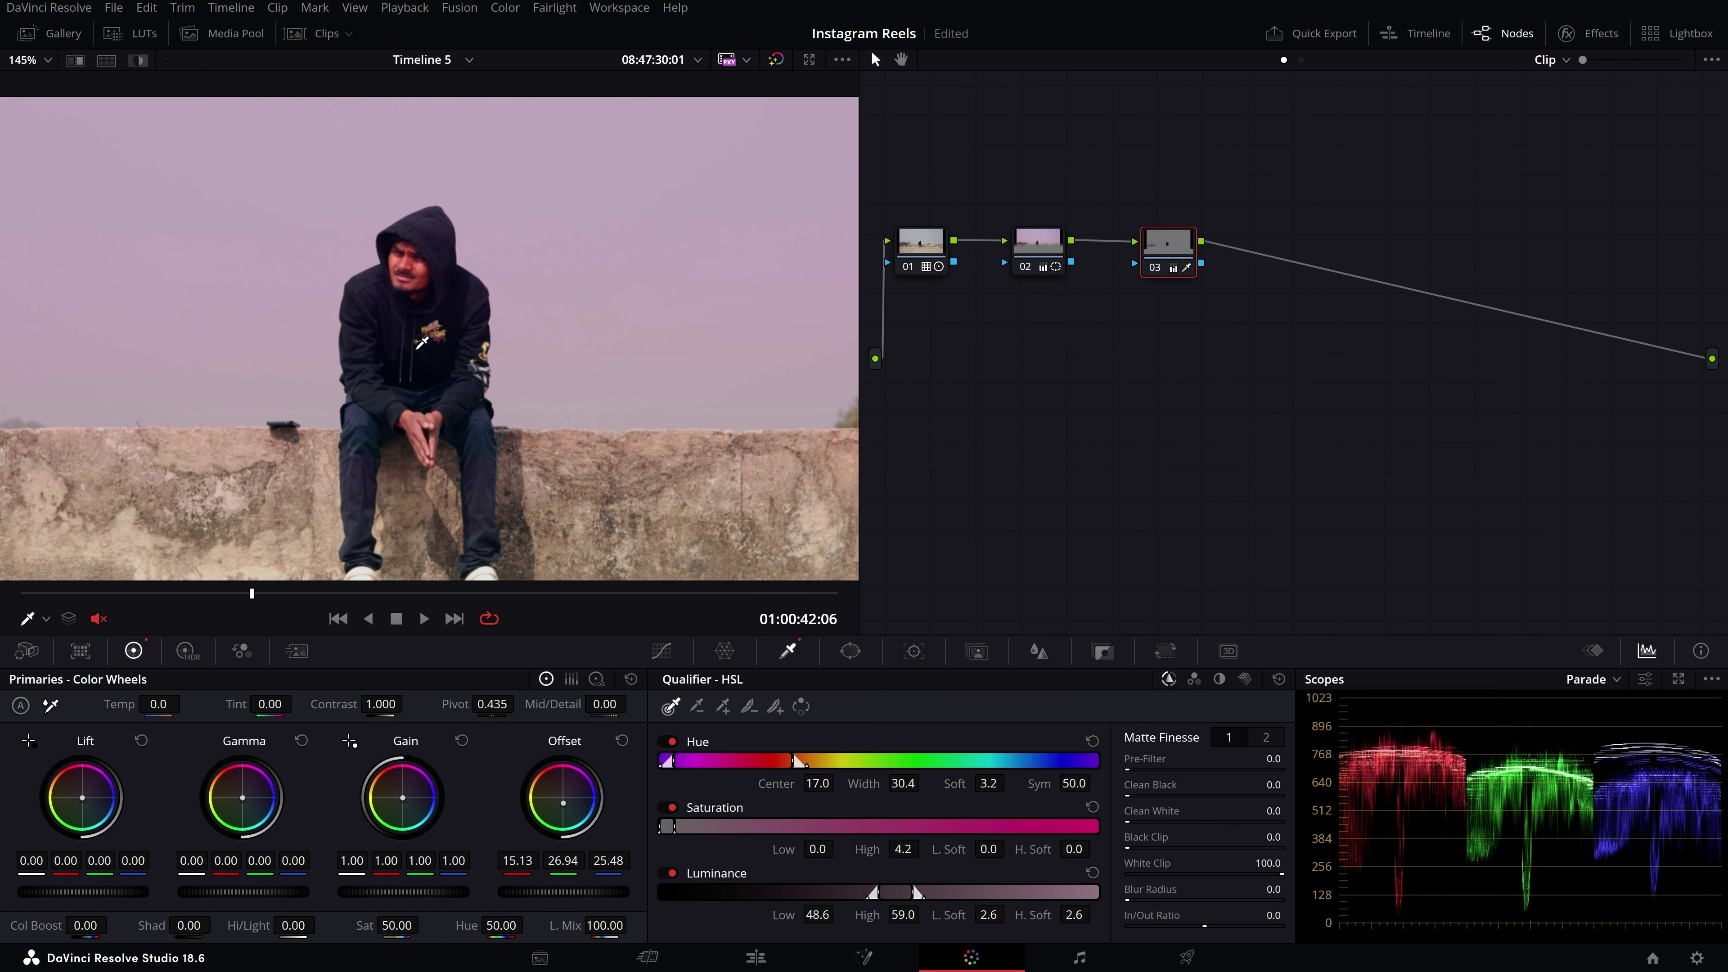
pyautogui.hotkey('ctrl', 'd')
pyautogui.hotkey('ctrl', 'd')
pyautogui.hotkey('ctrl', 'd')
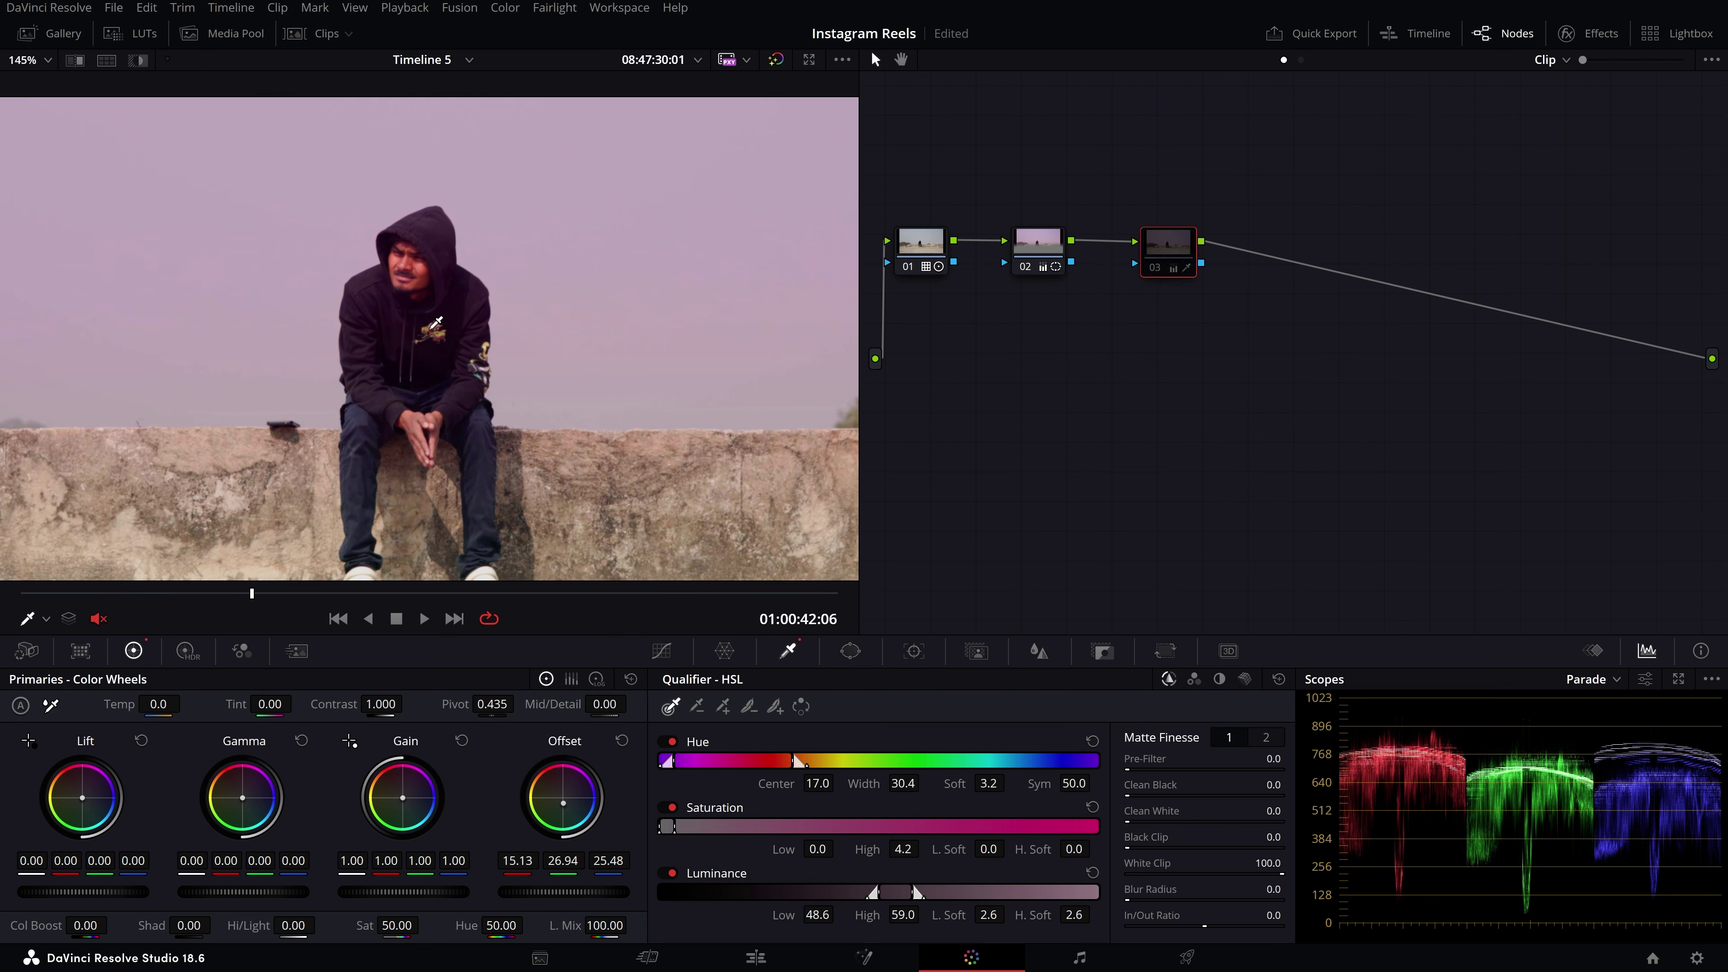
pyautogui.hotkey('ctrl', 'd')
pyautogui.scroll(-3, 416, 340)
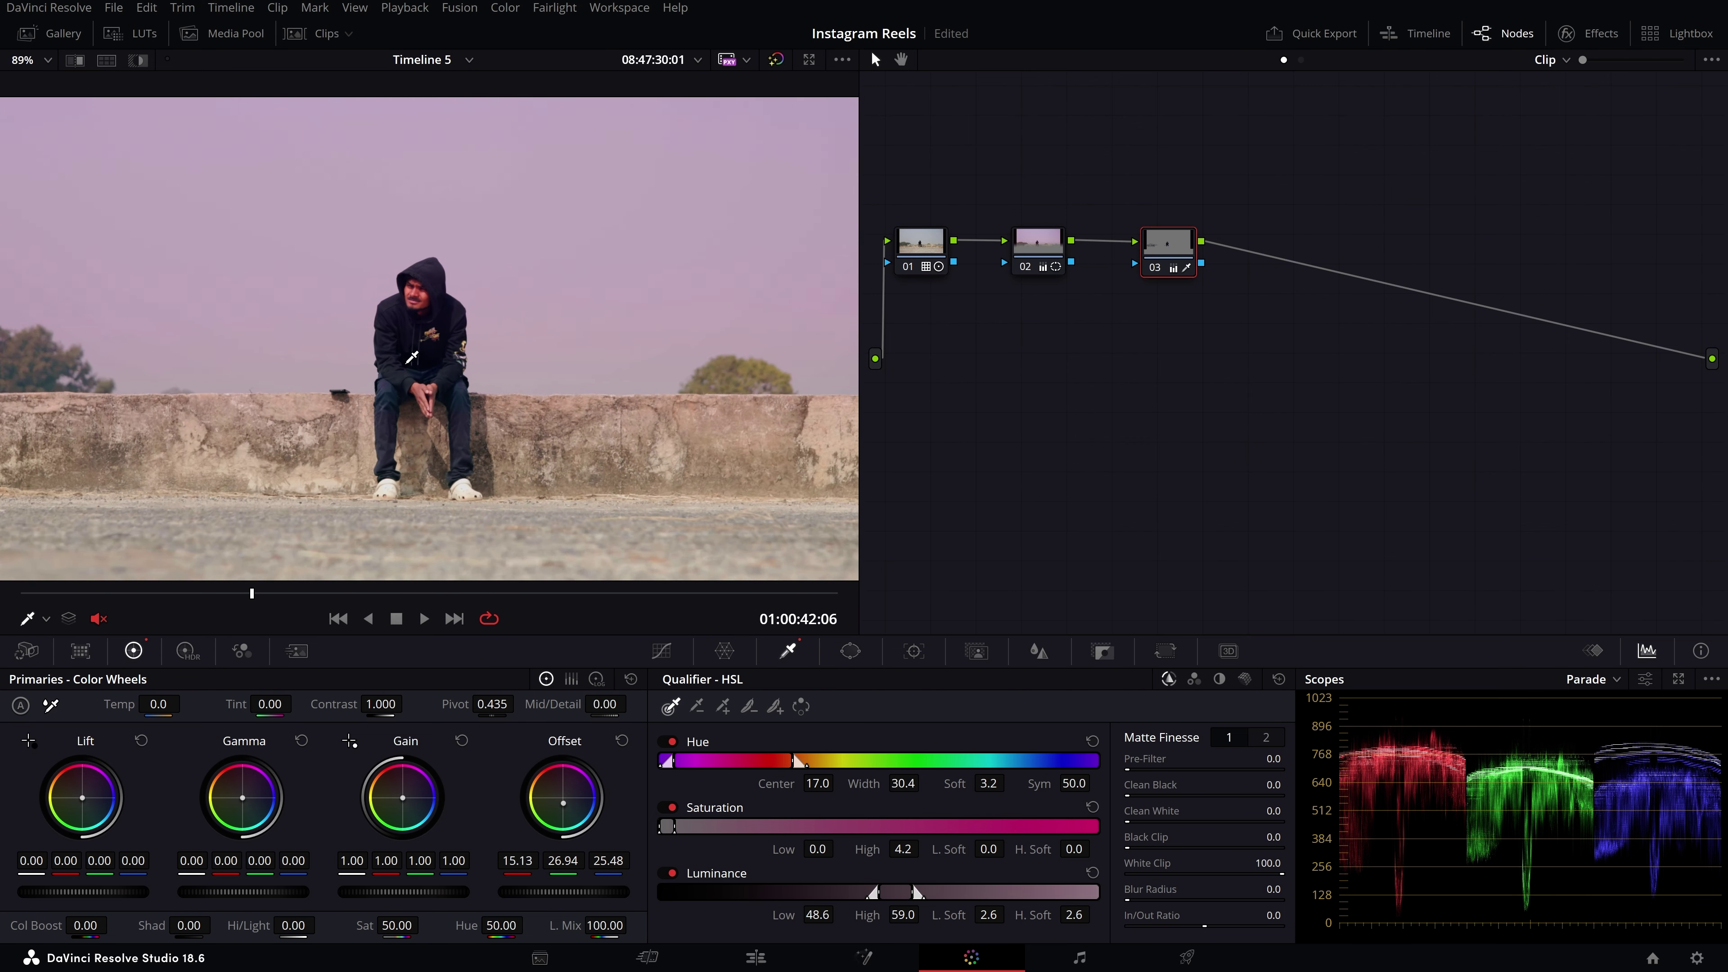
pyautogui.scroll(1, 462, 329)
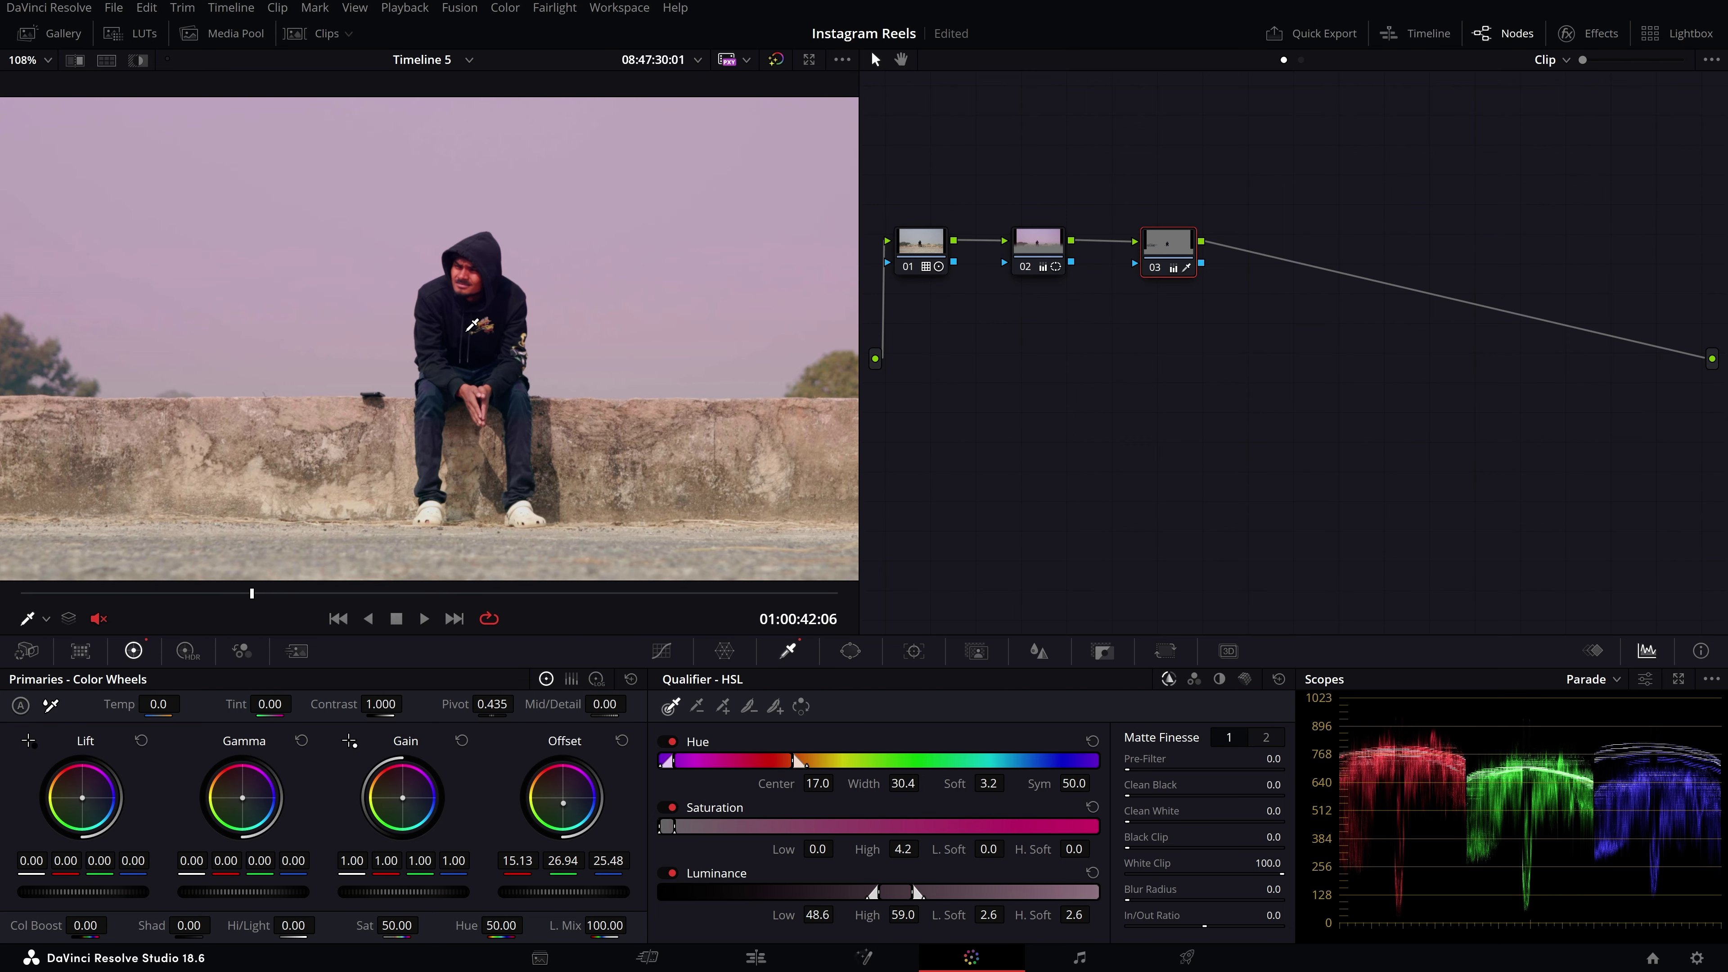
pyautogui.scroll(-4, 843, 385)
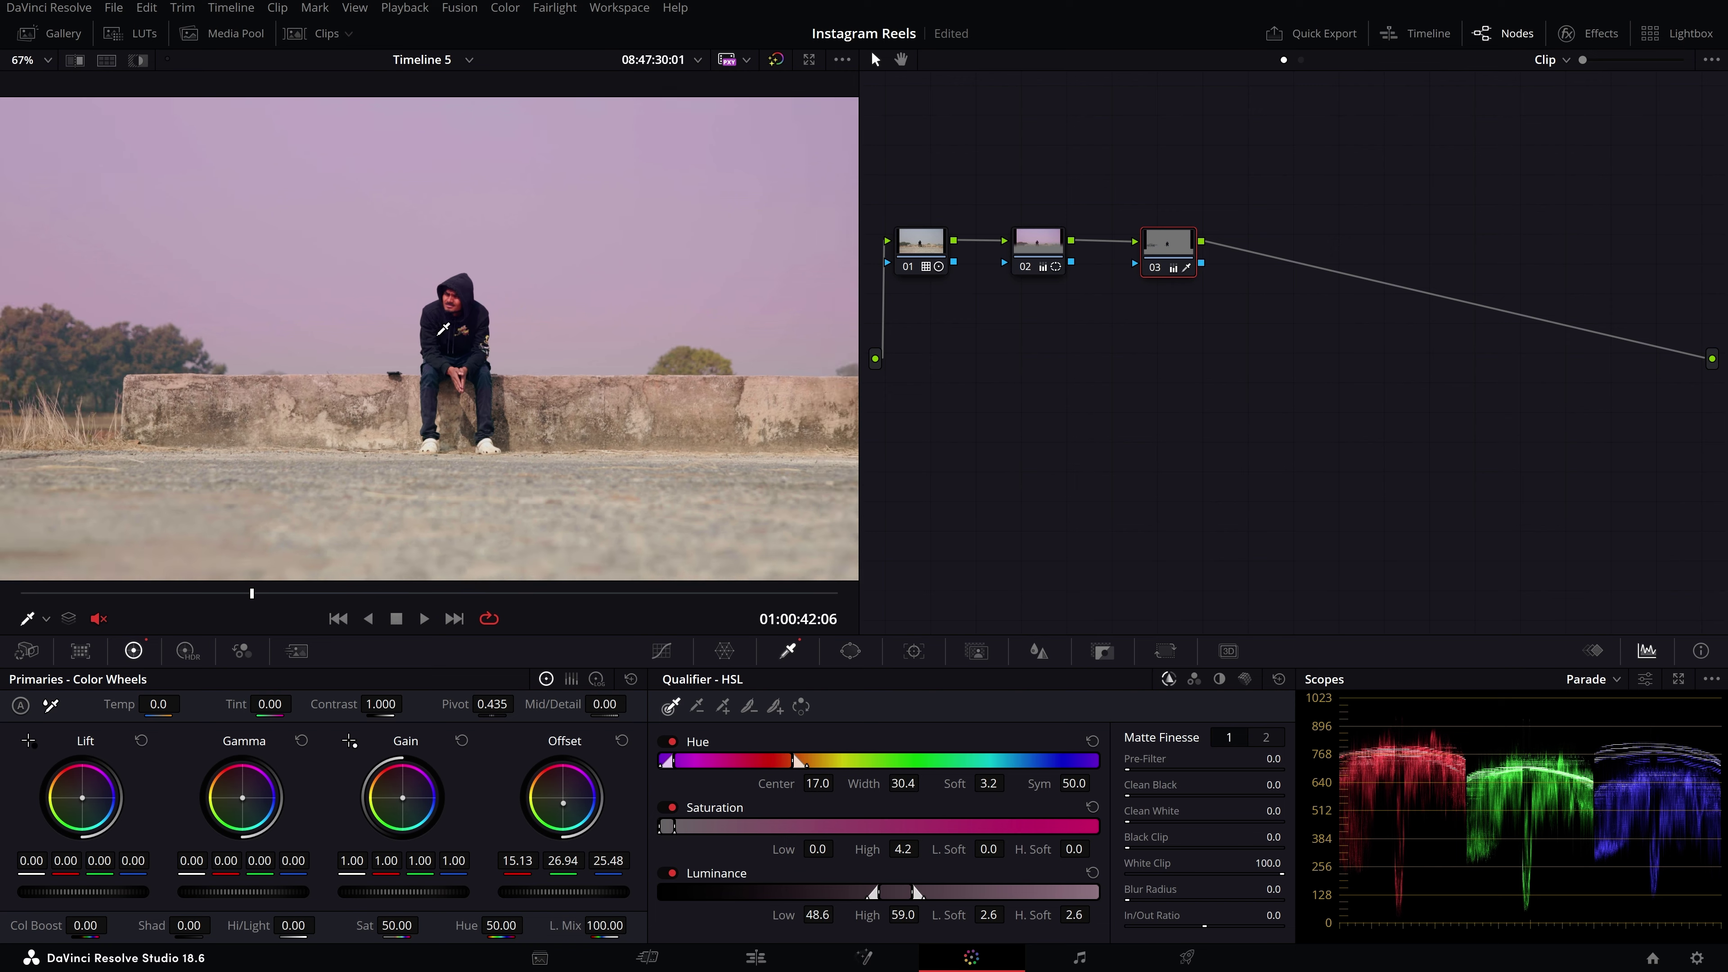
pyautogui.scroll(2, 453, 370)
pyautogui.scroll(2, 470, 347)
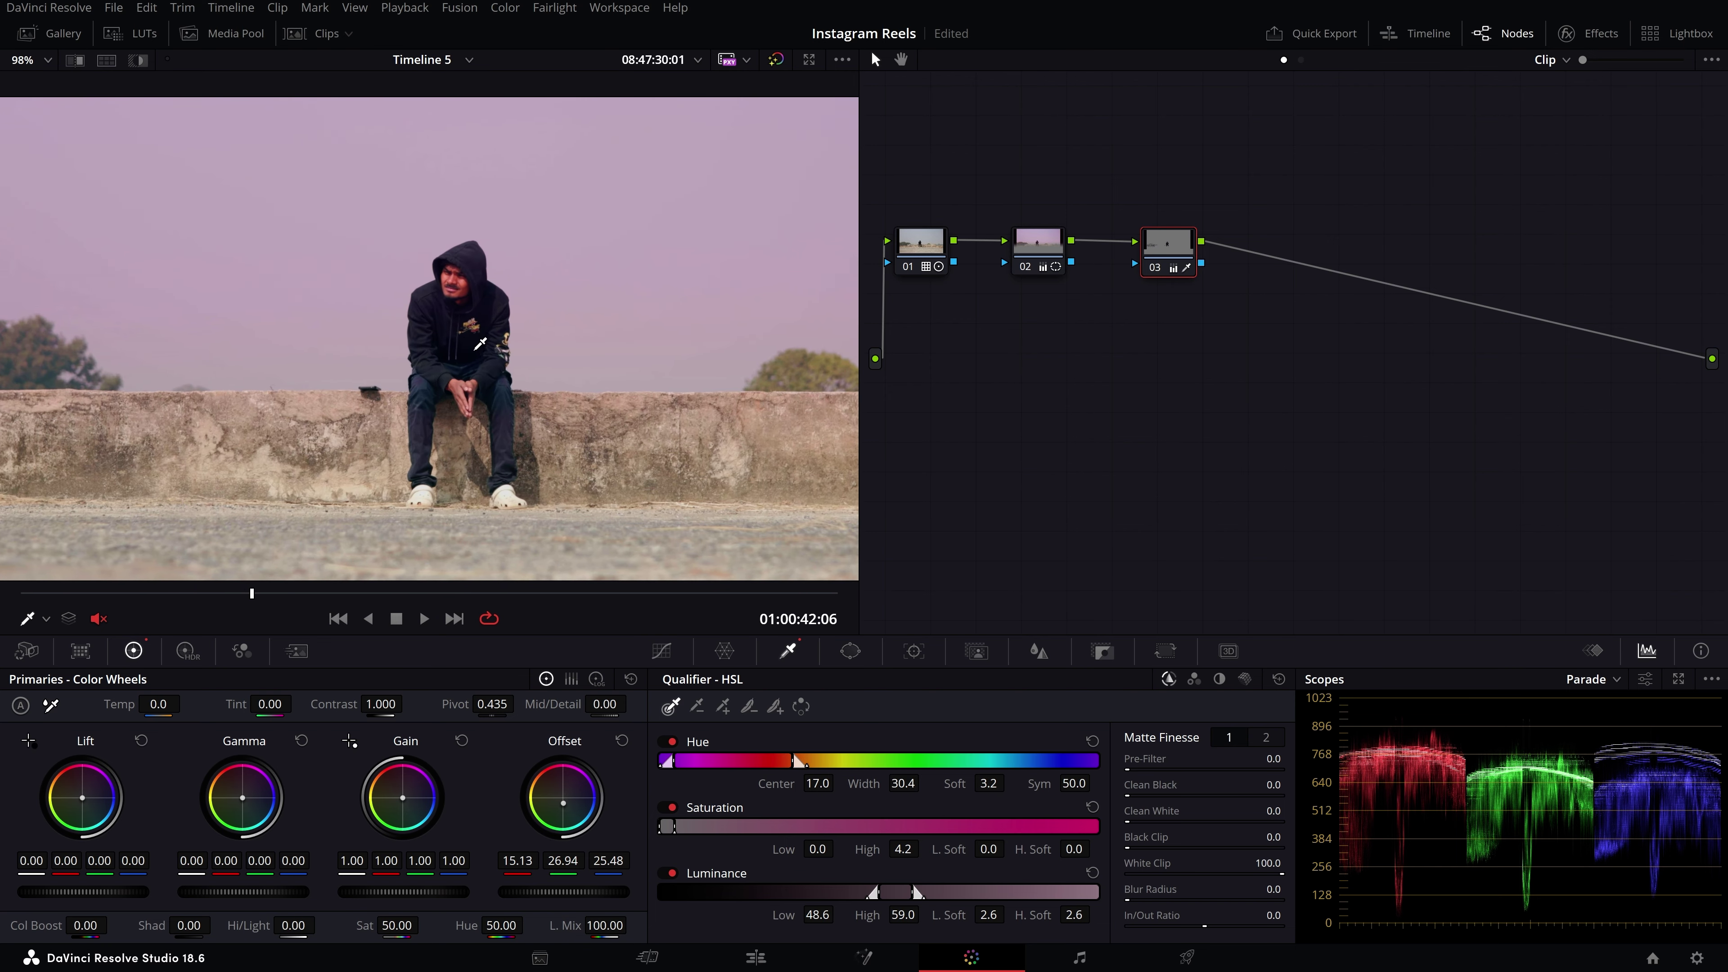
pyautogui.scroll(2, 490, 320)
pyautogui.scroll(-5, 500, 314)
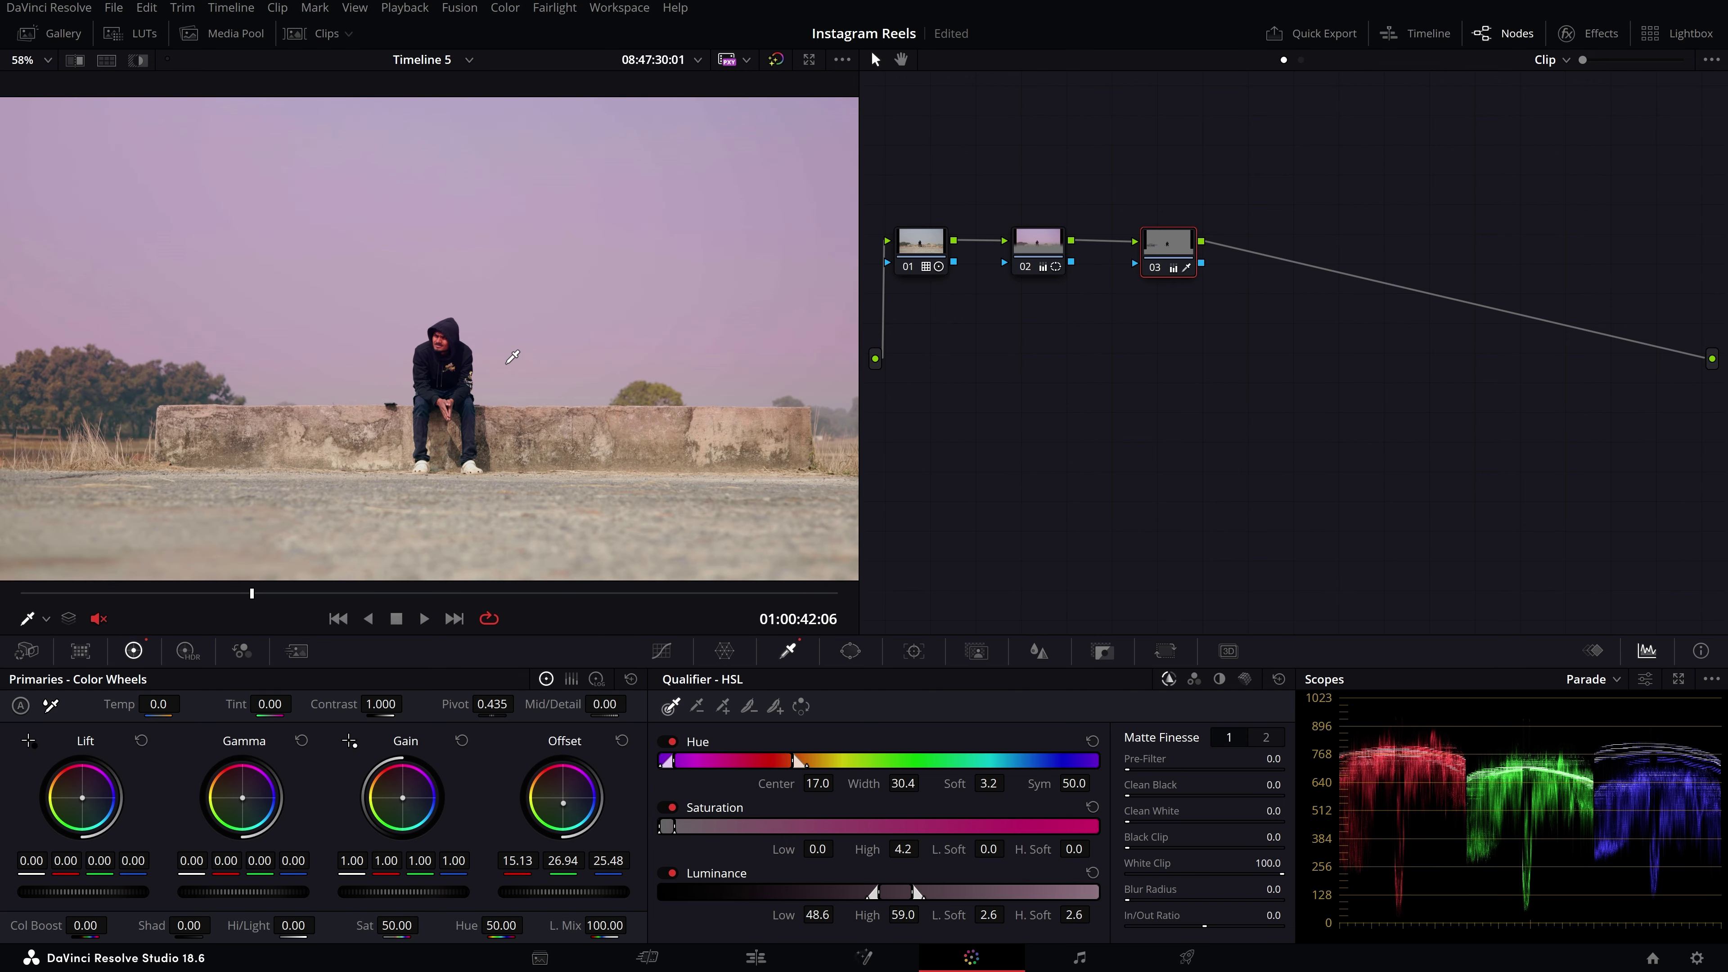
pyautogui.scroll(-2, 491, 340)
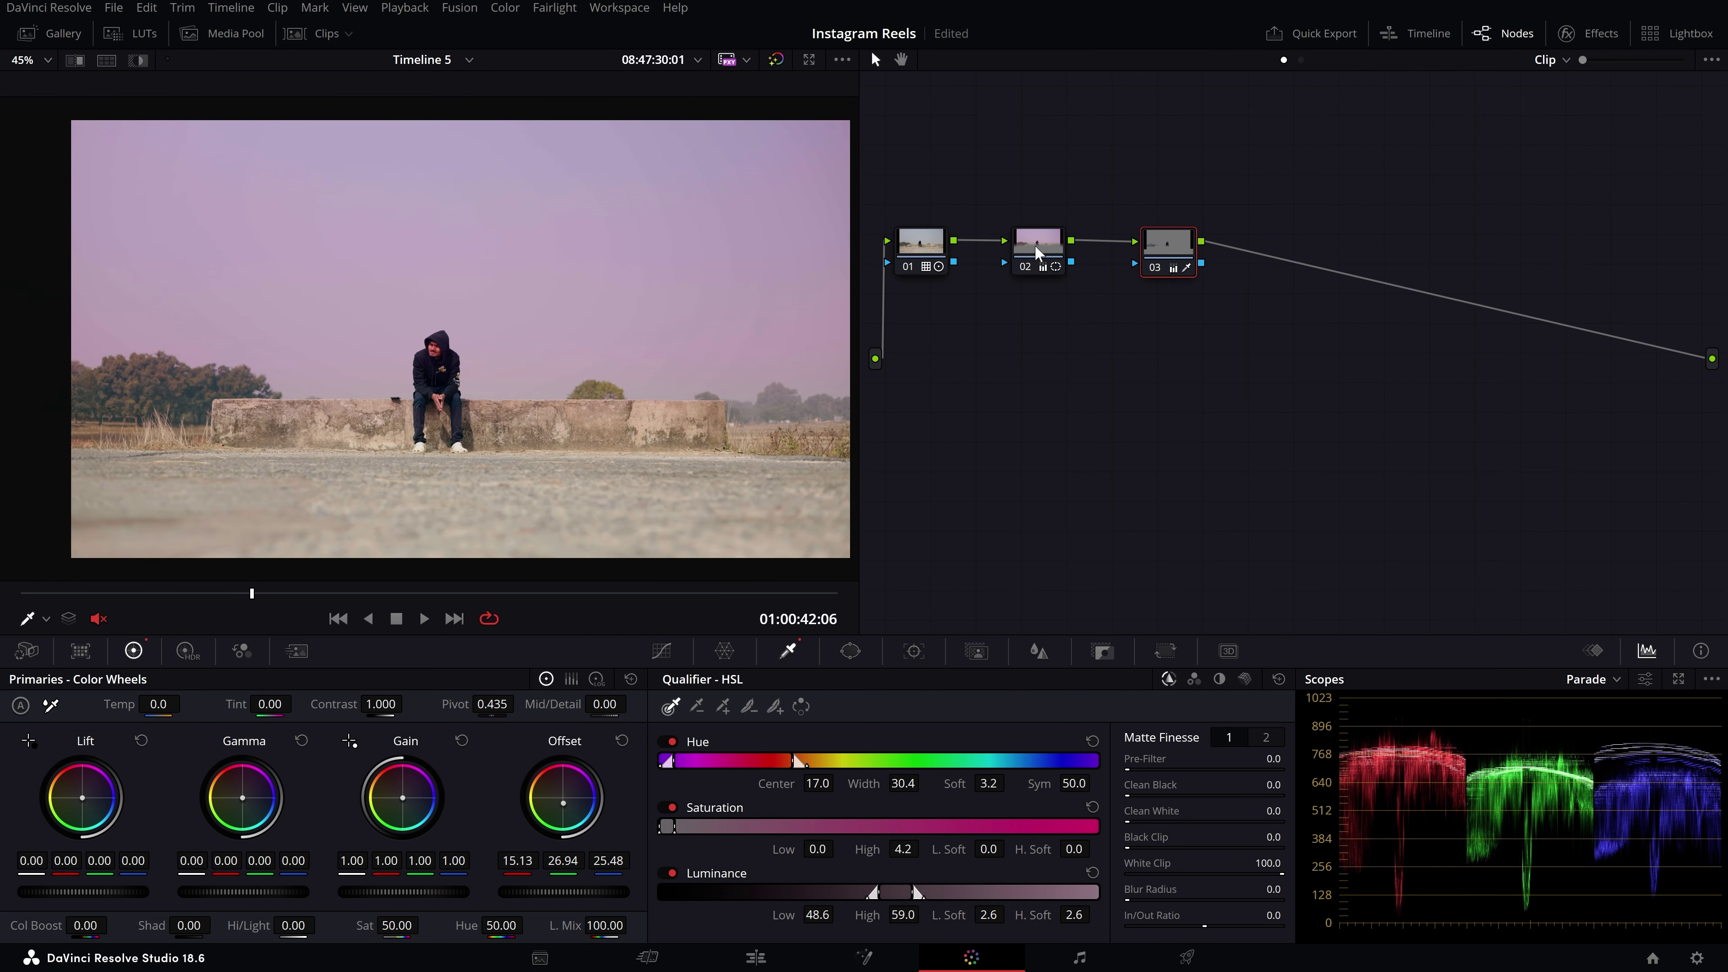
pyautogui.click(1038, 254)
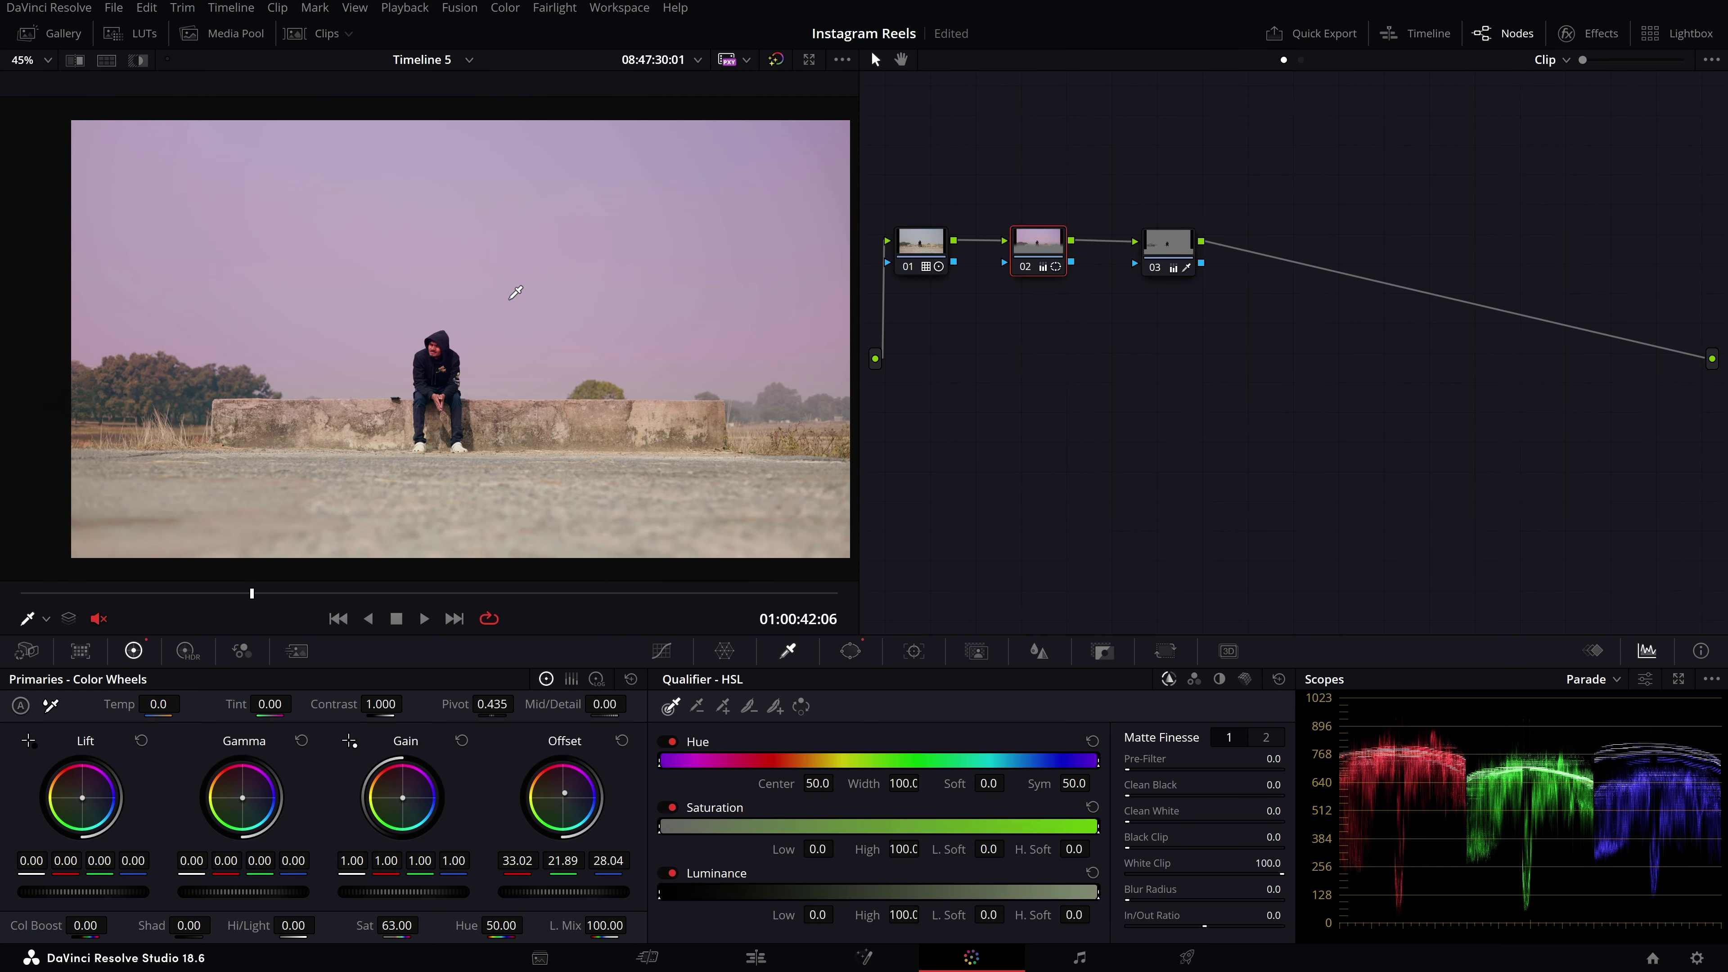
# - Warm node 02's offset toward orange, then check node 03's settings
pyautogui.moveTo(565, 793); pyautogui.dragTo(559, 792)
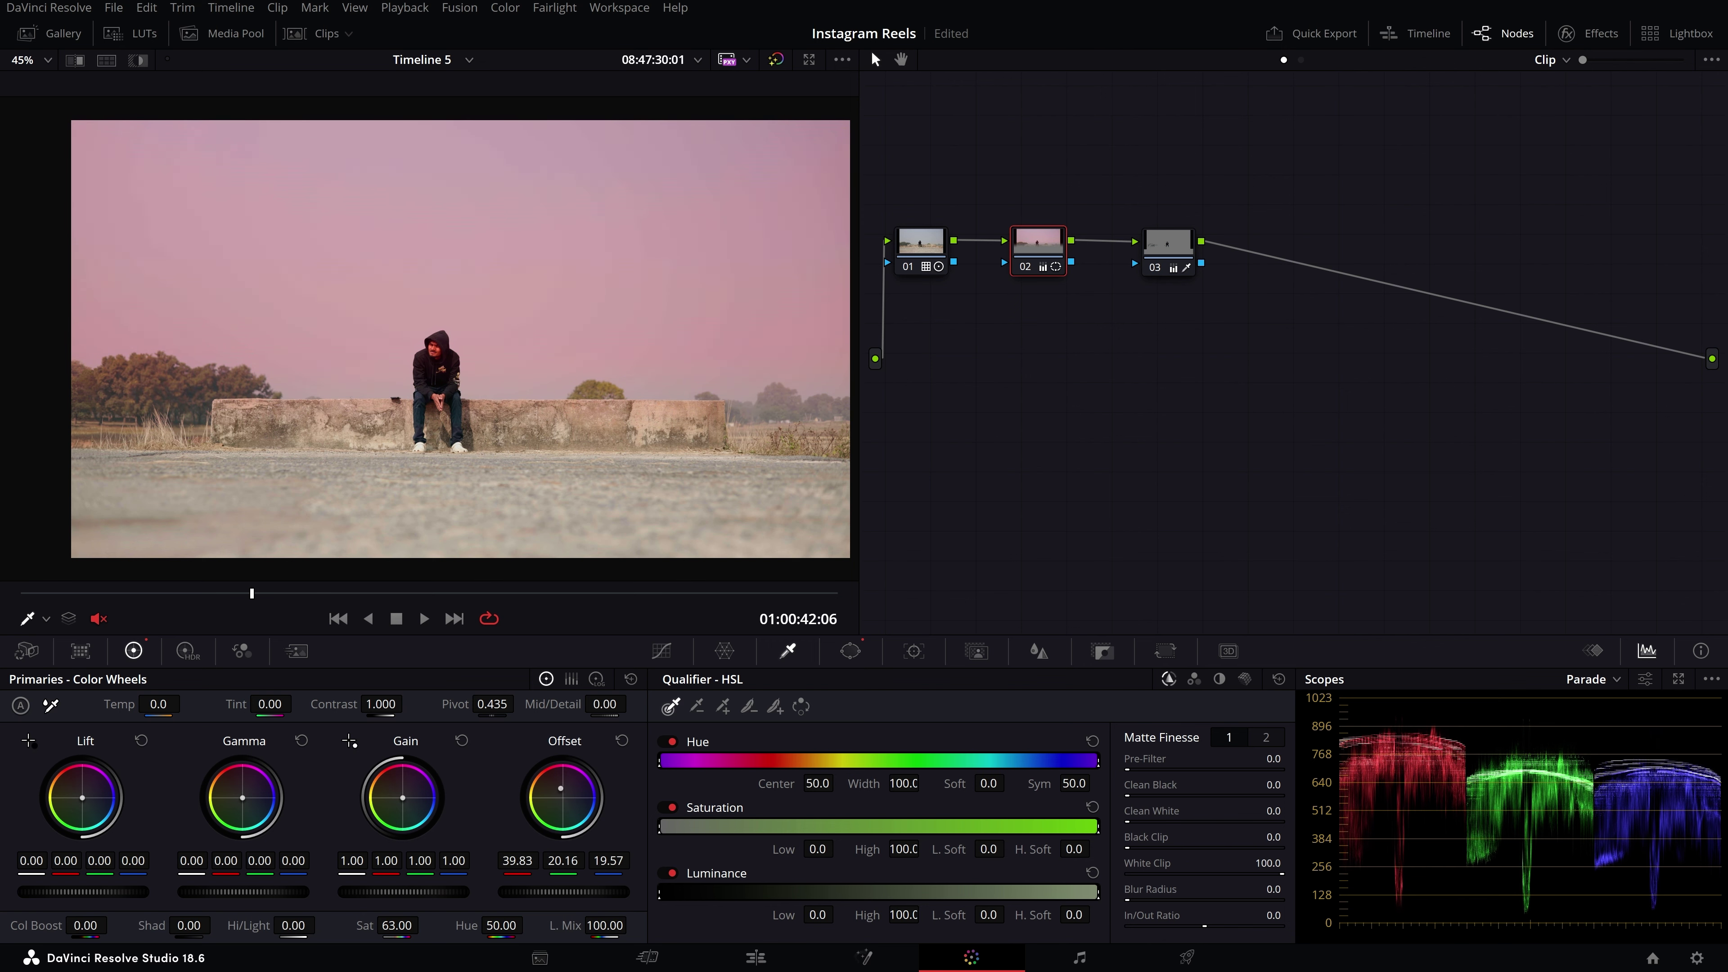
pyautogui.moveTo(560, 792); pyautogui.dragTo(556, 792)
pyautogui.scroll(5, 489, 291)
pyautogui.scroll(2, 490, 291)
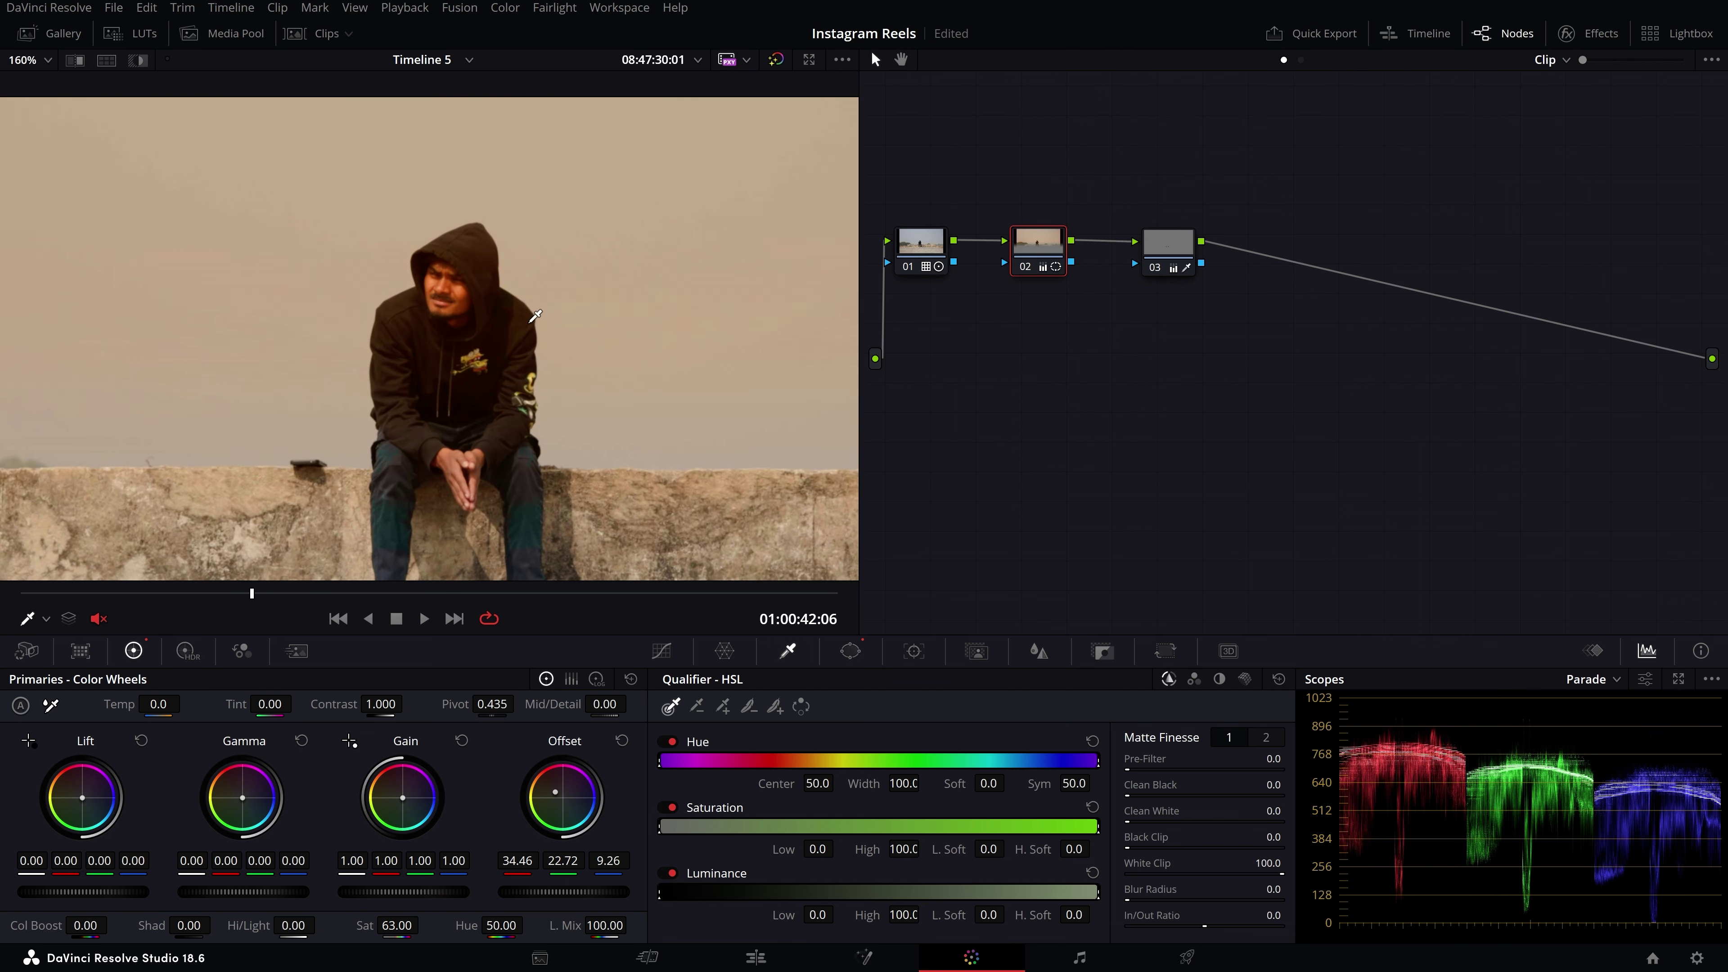
pyautogui.scroll(-1, 535, 320)
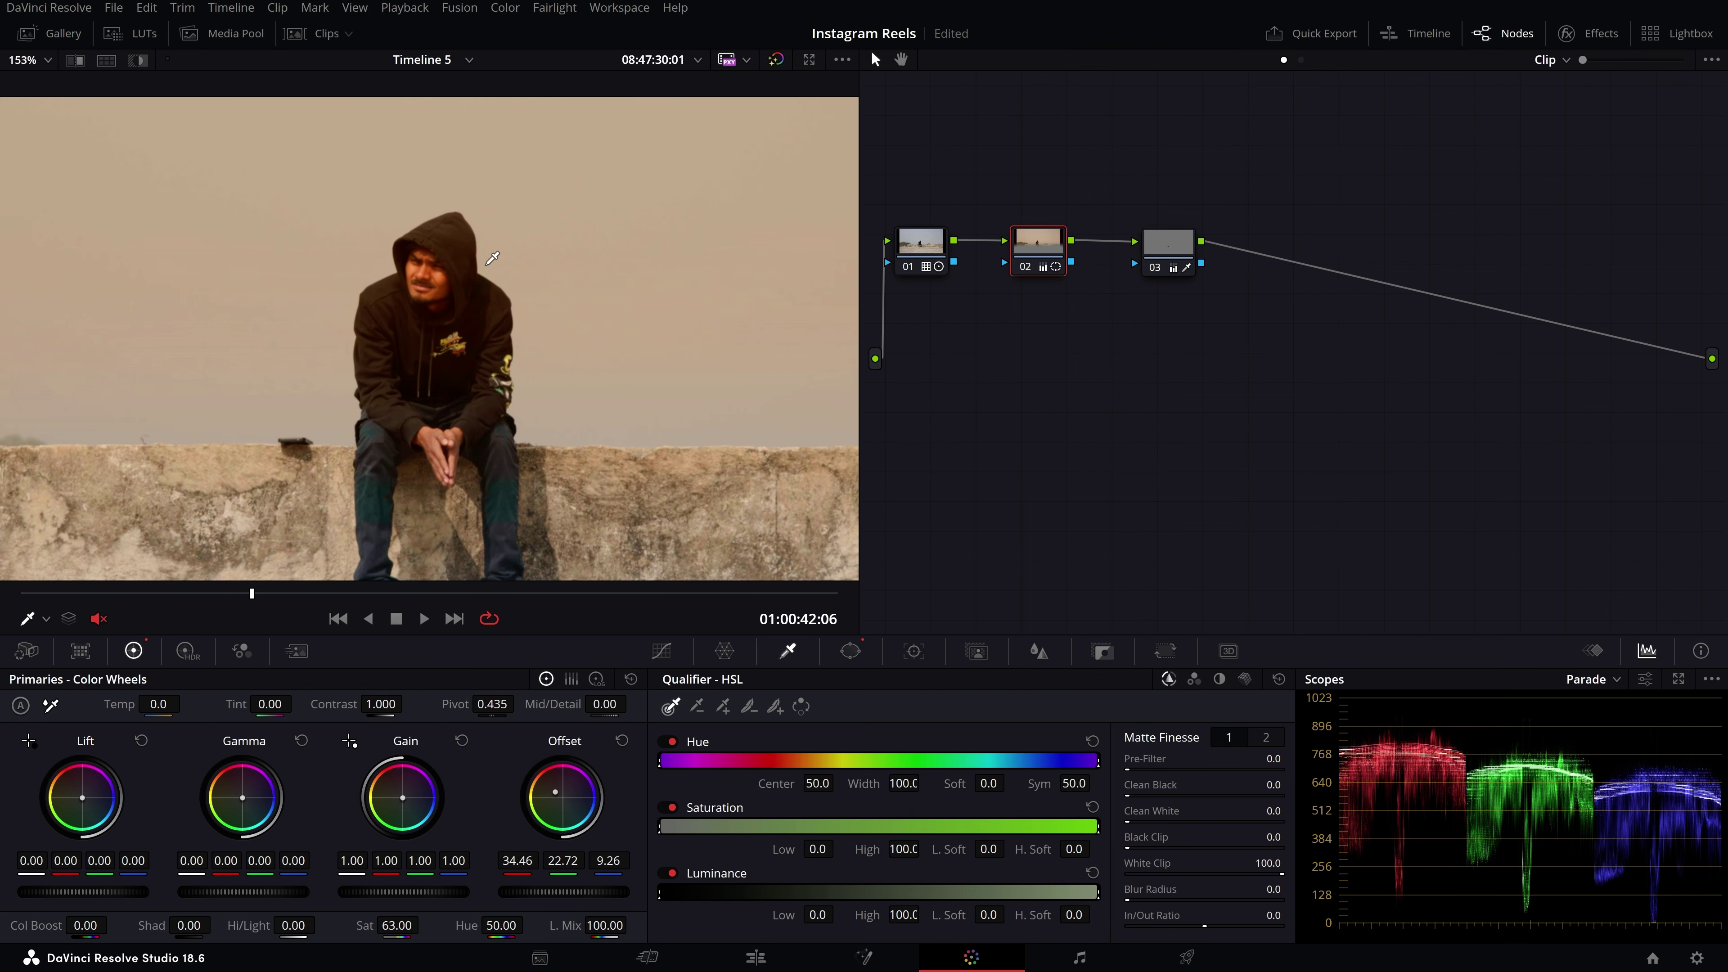
pyautogui.click(1170, 257)
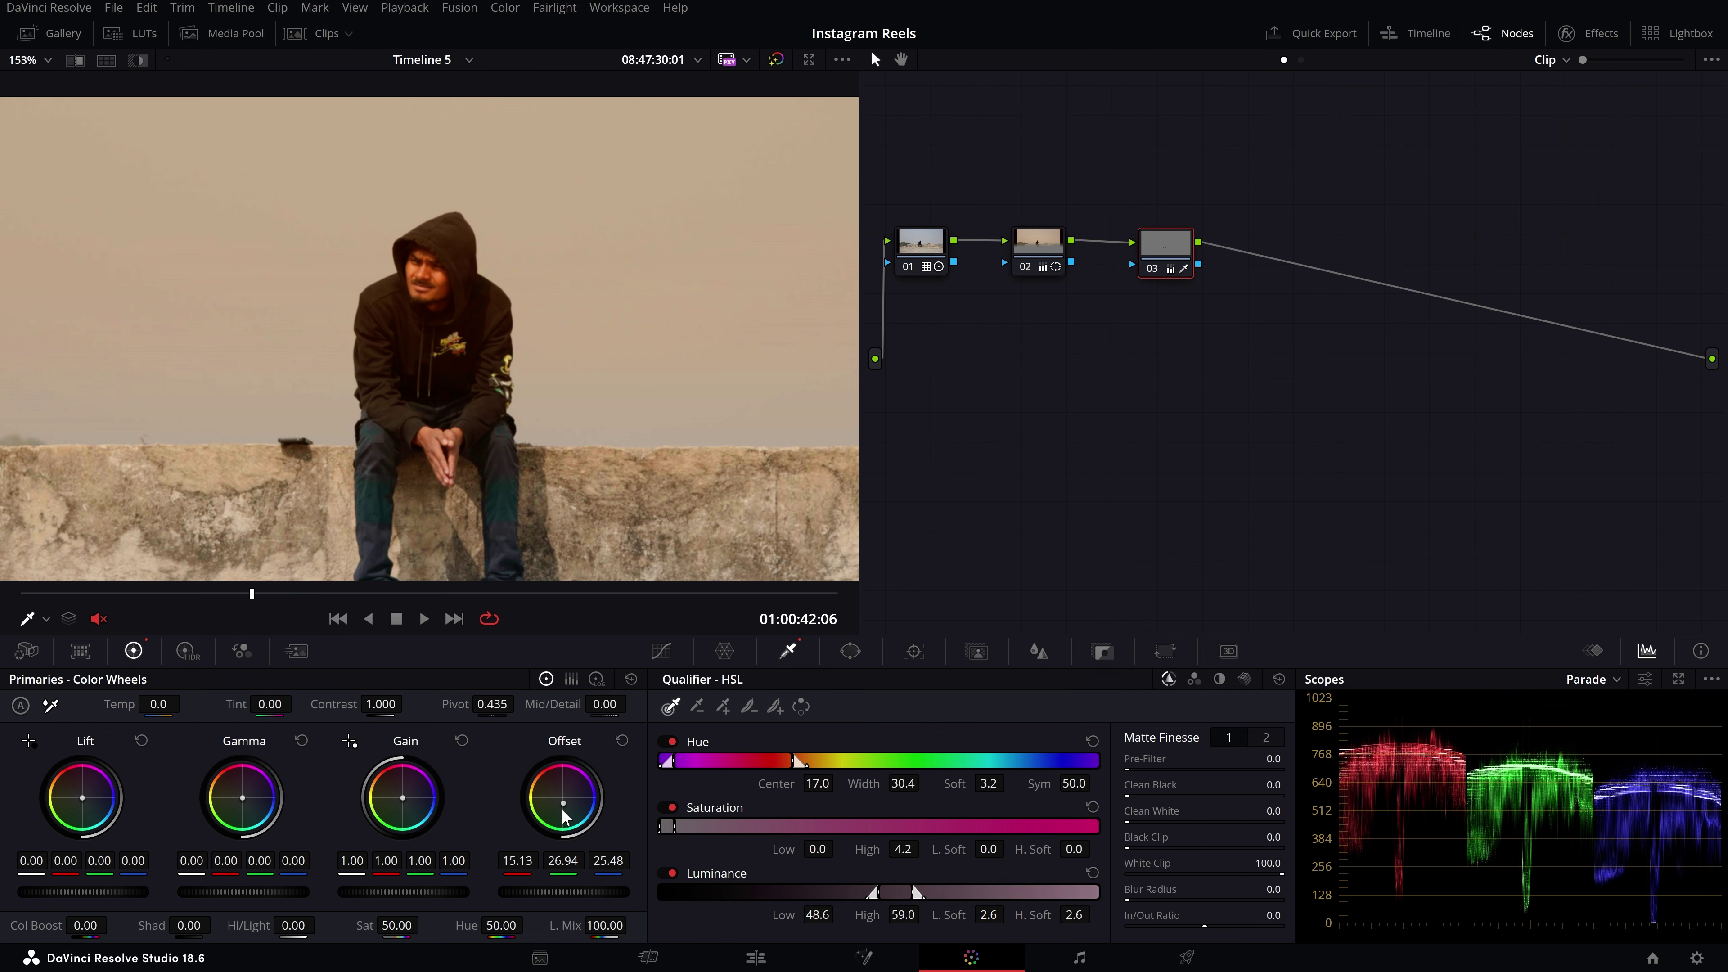
pyautogui.scroll(-5, 435, 332)
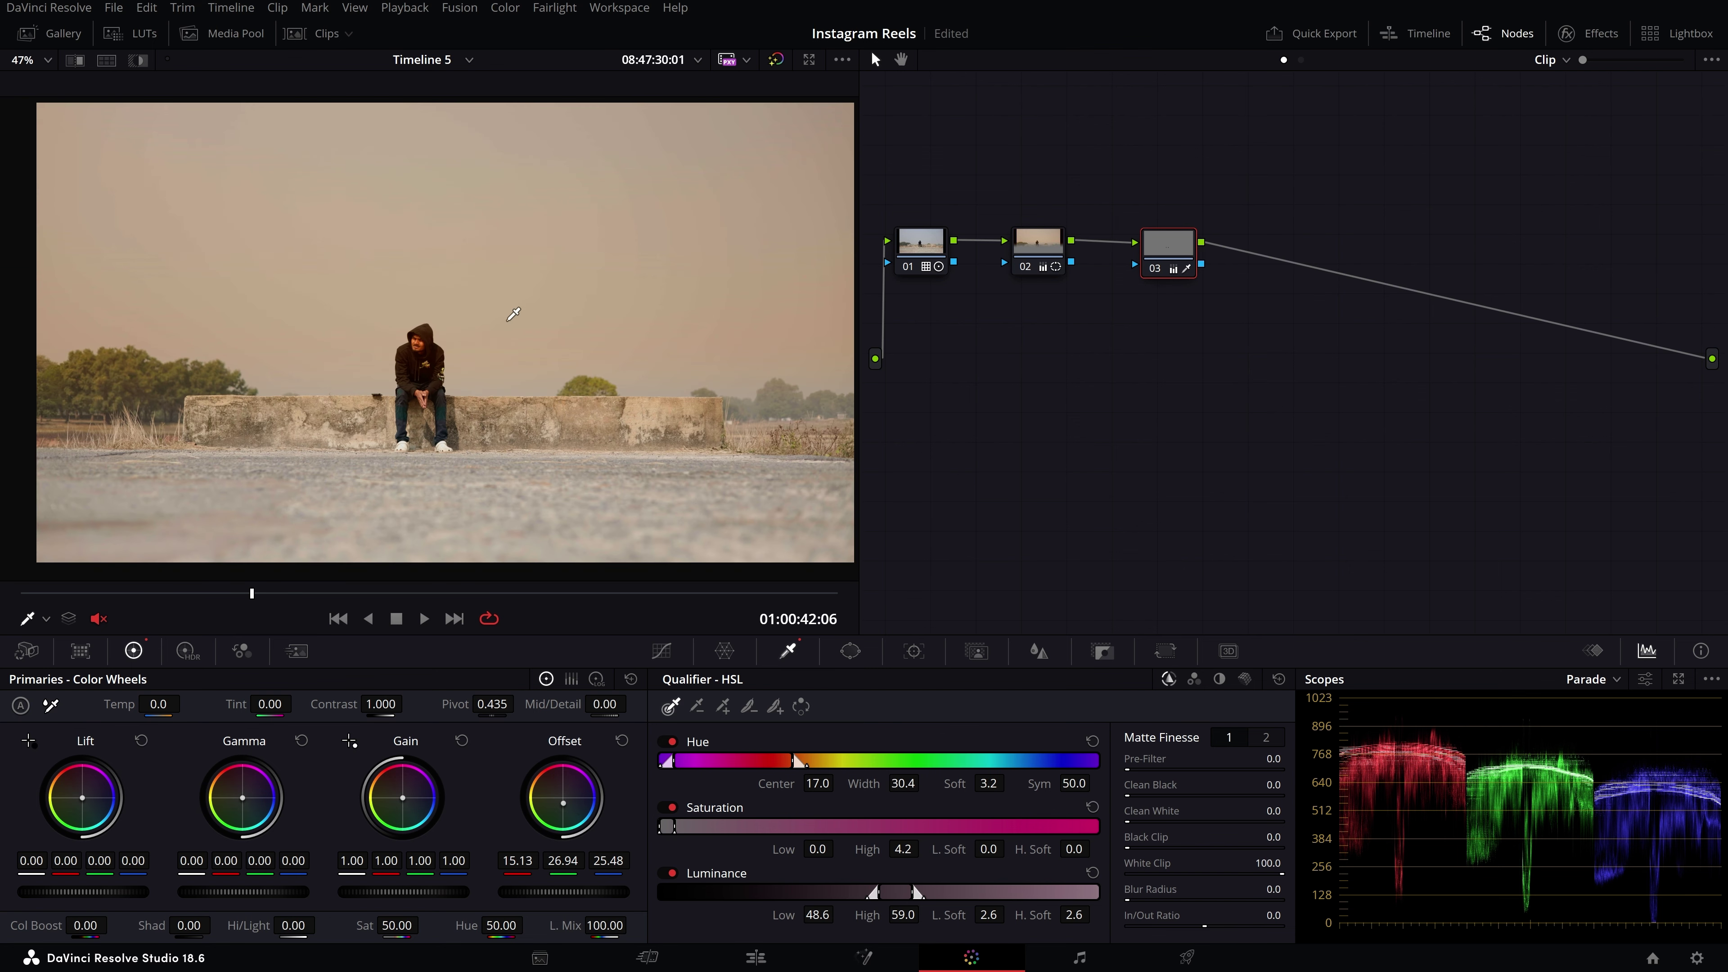
pyautogui.scroll(-3, 516, 308)
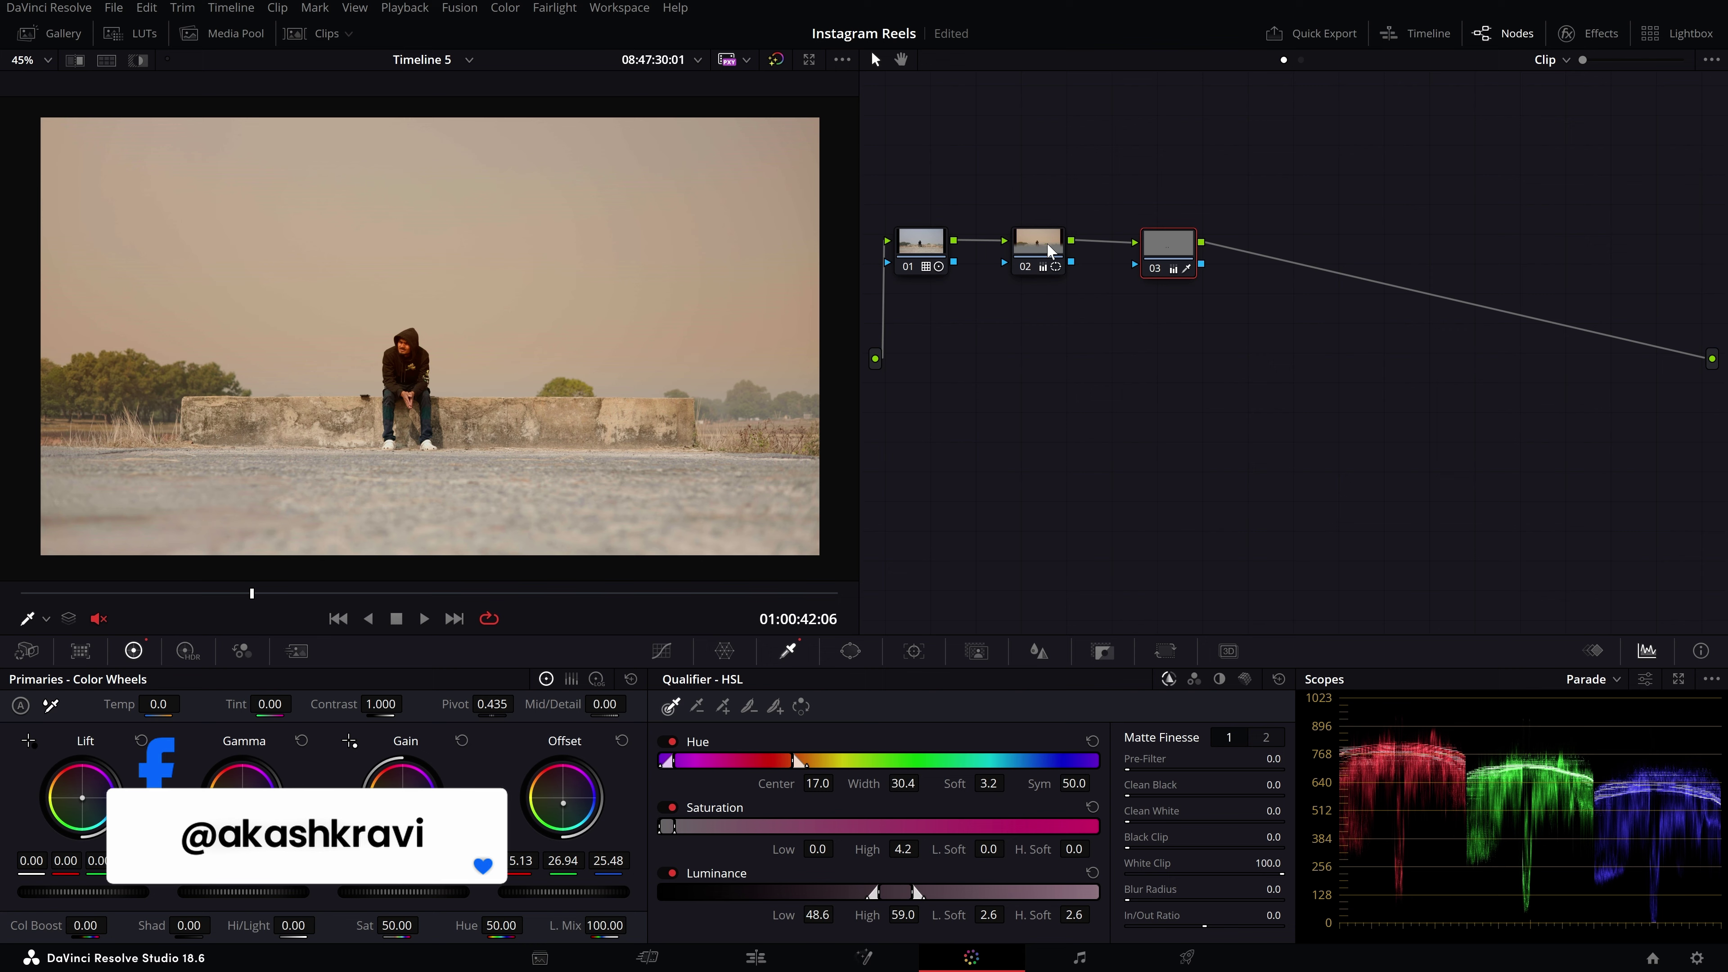
# - Retune node 02's offset until the sky turns pink at 34.56/21.05/19.64
pyautogui.click(1046, 241)
pyautogui.scroll(-1, 480, 426)
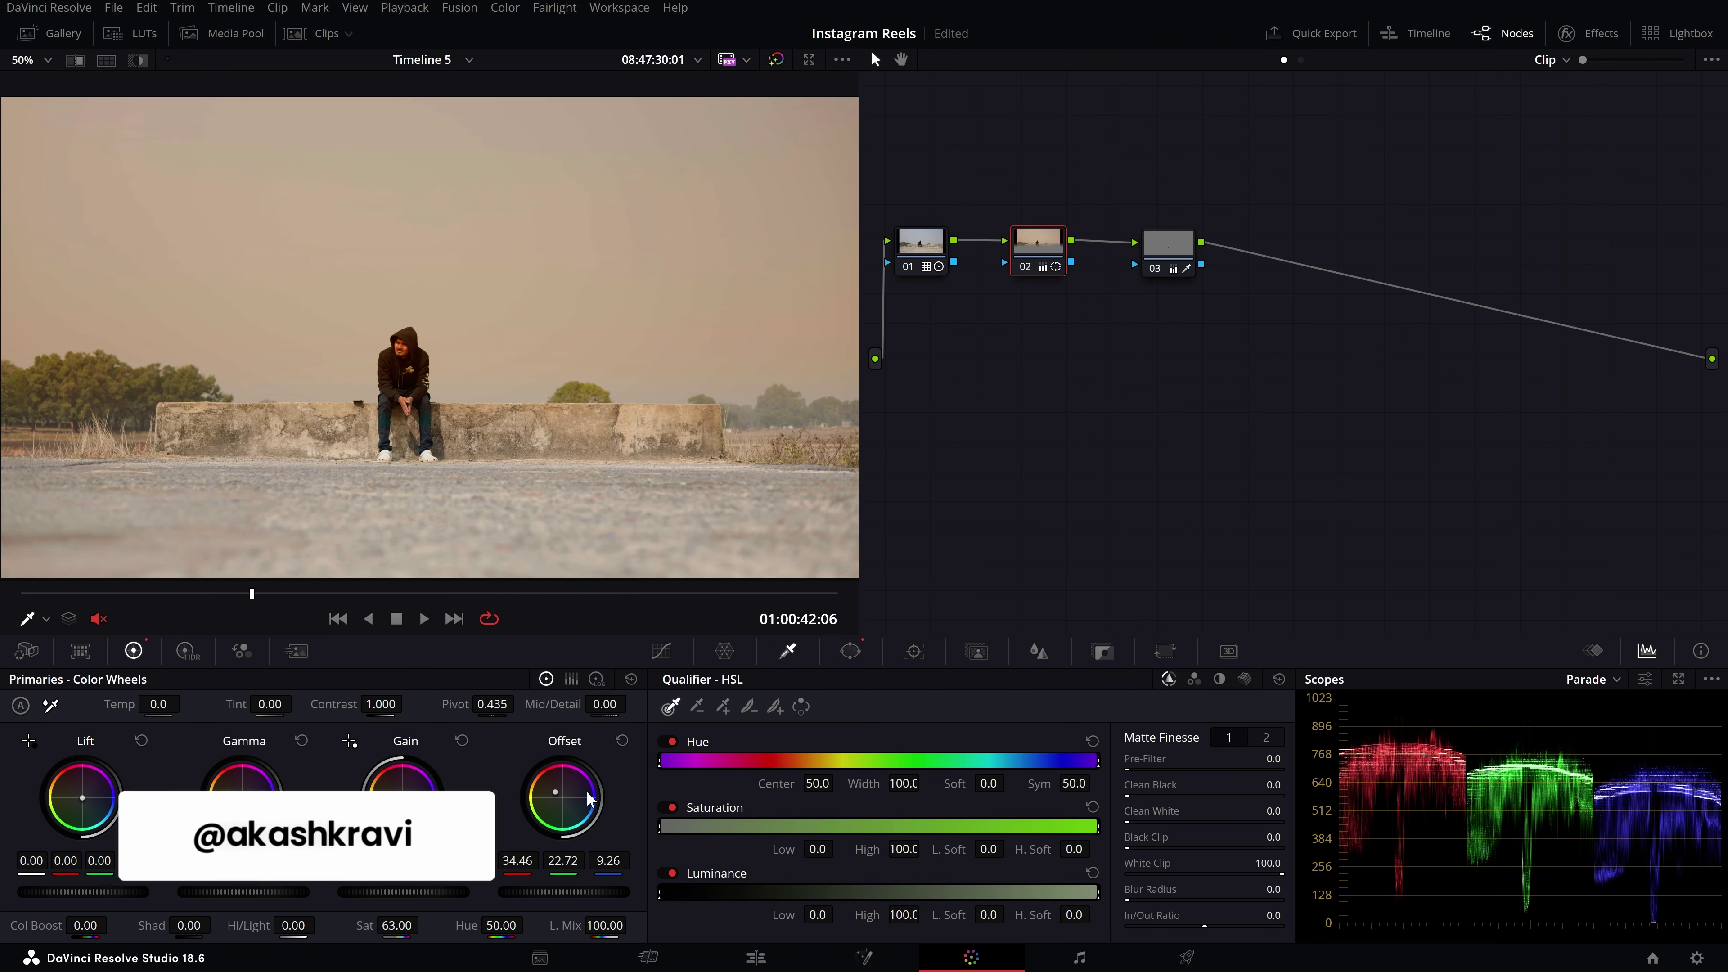
pyautogui.moveTo(558, 795); pyautogui.dragTo(563, 798)
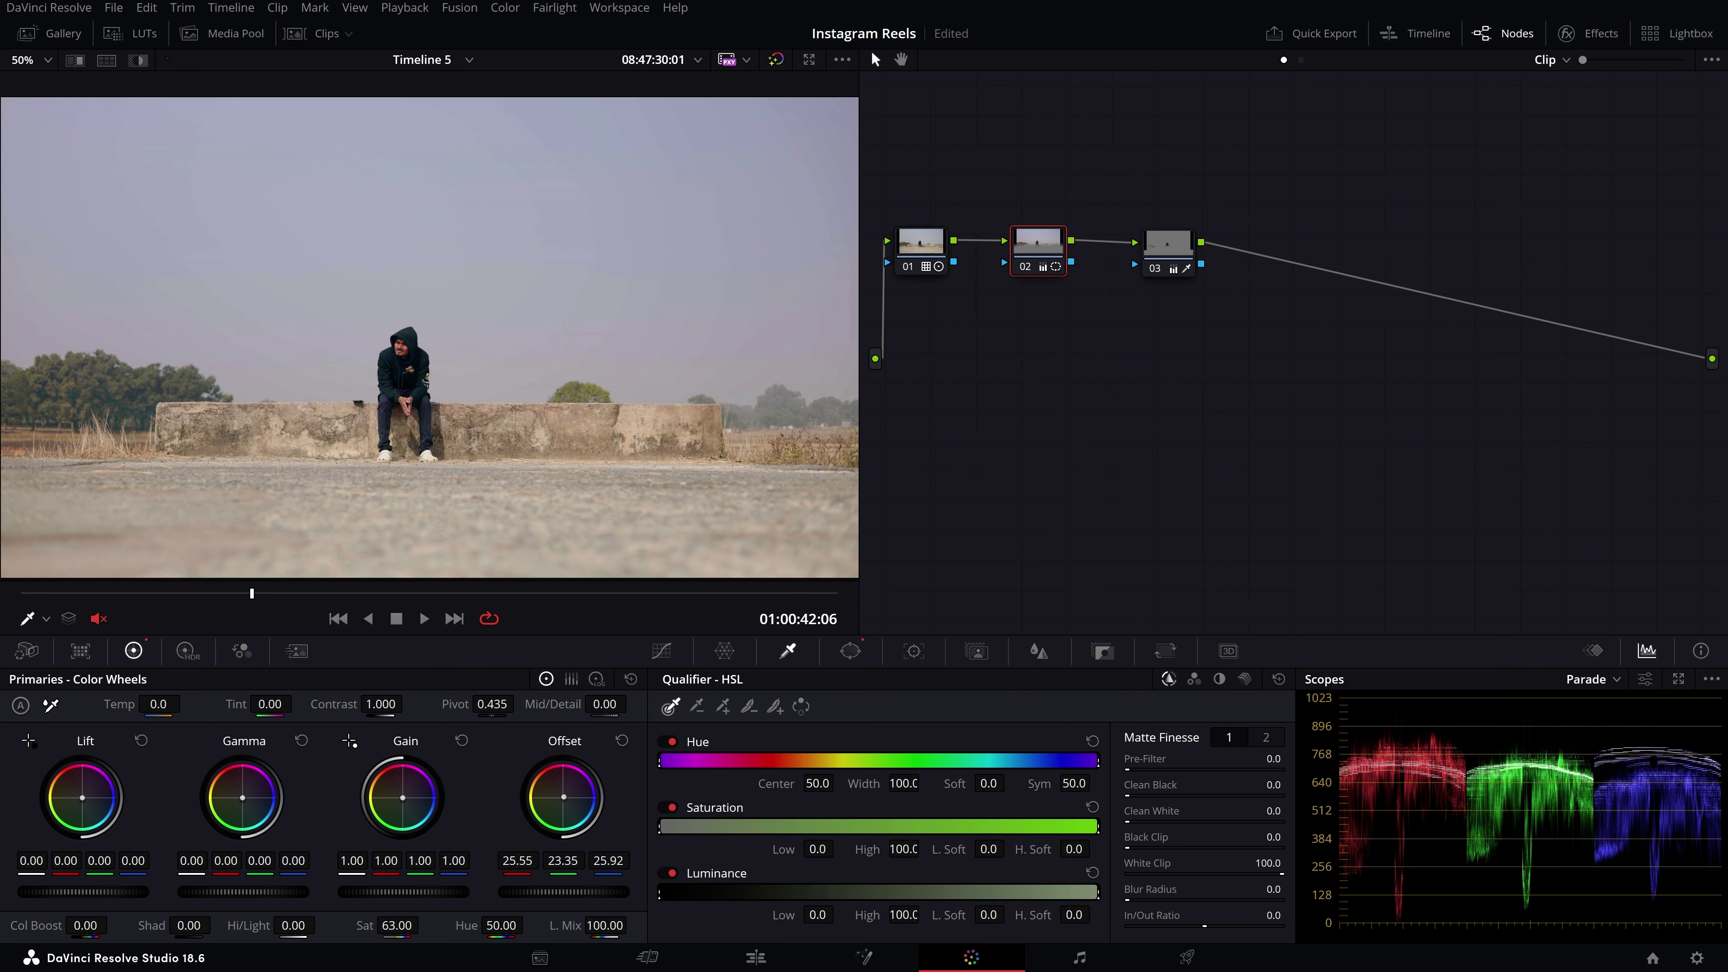
pyautogui.moveTo(563, 798); pyautogui.dragTo(563, 792)
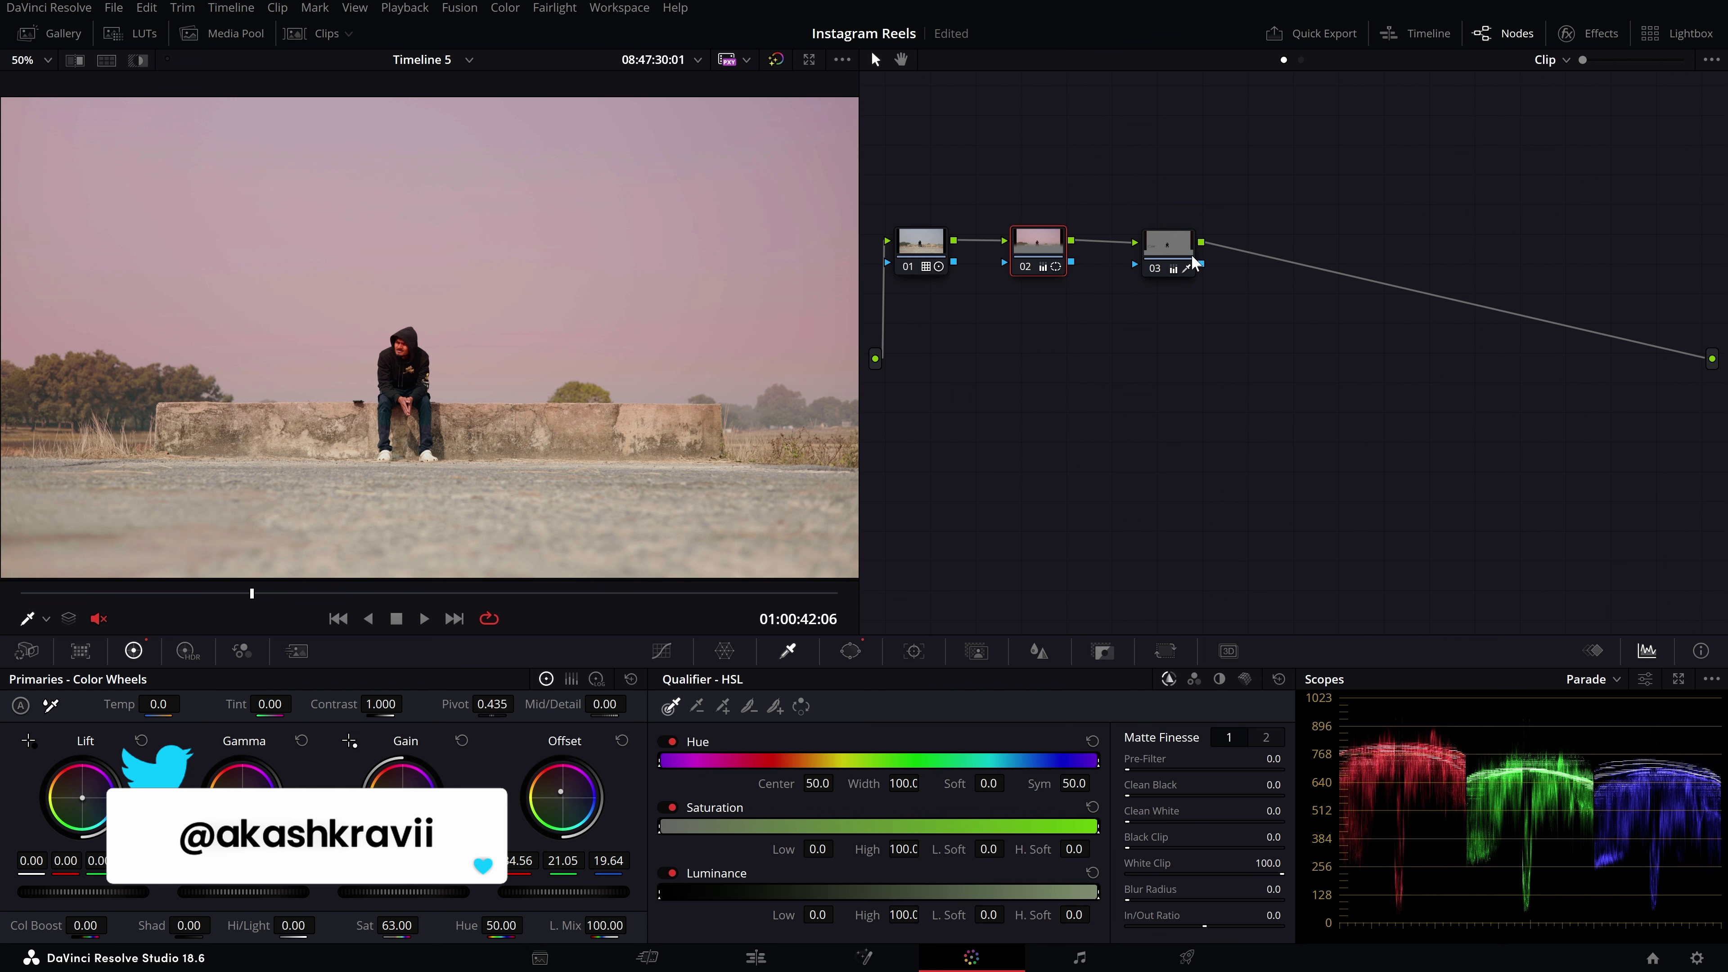
pyautogui.click(1174, 246)
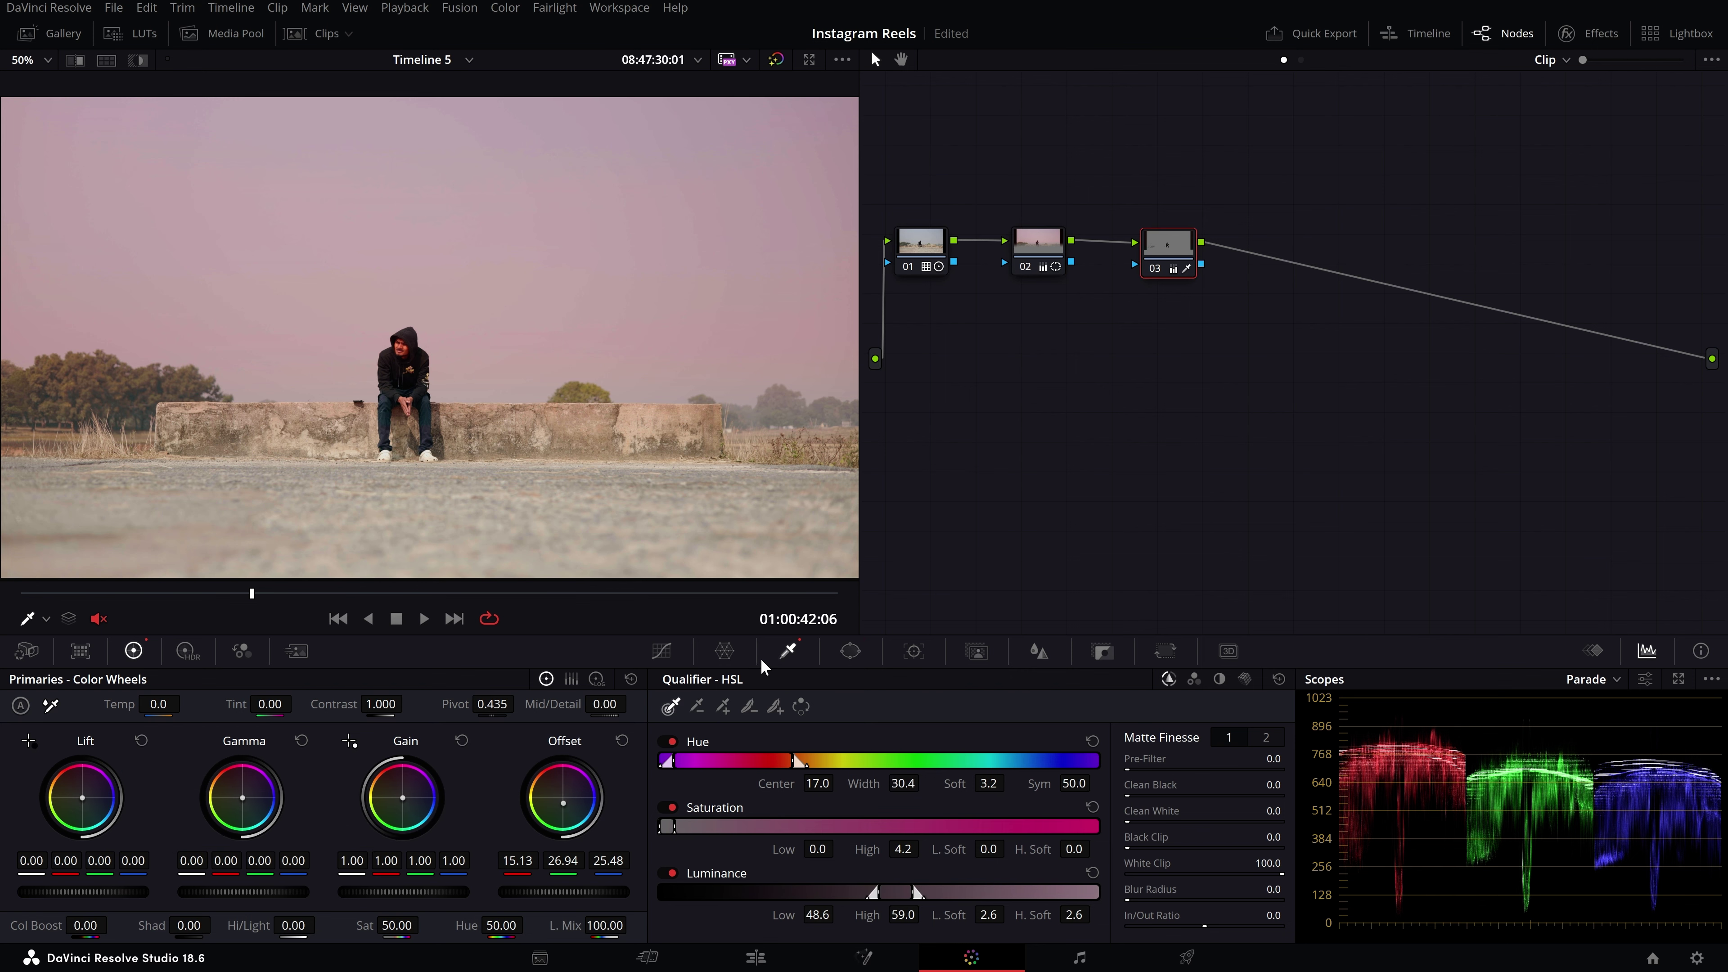
# - Review the pink-sky grade and save the project with Ctrl+S
pyautogui.scroll(5, 381, 381)
pyautogui.scroll(2, 446, 347)
pyautogui.scroll(-5, 475, 294)
pyautogui.scroll(-1, 497, 282)
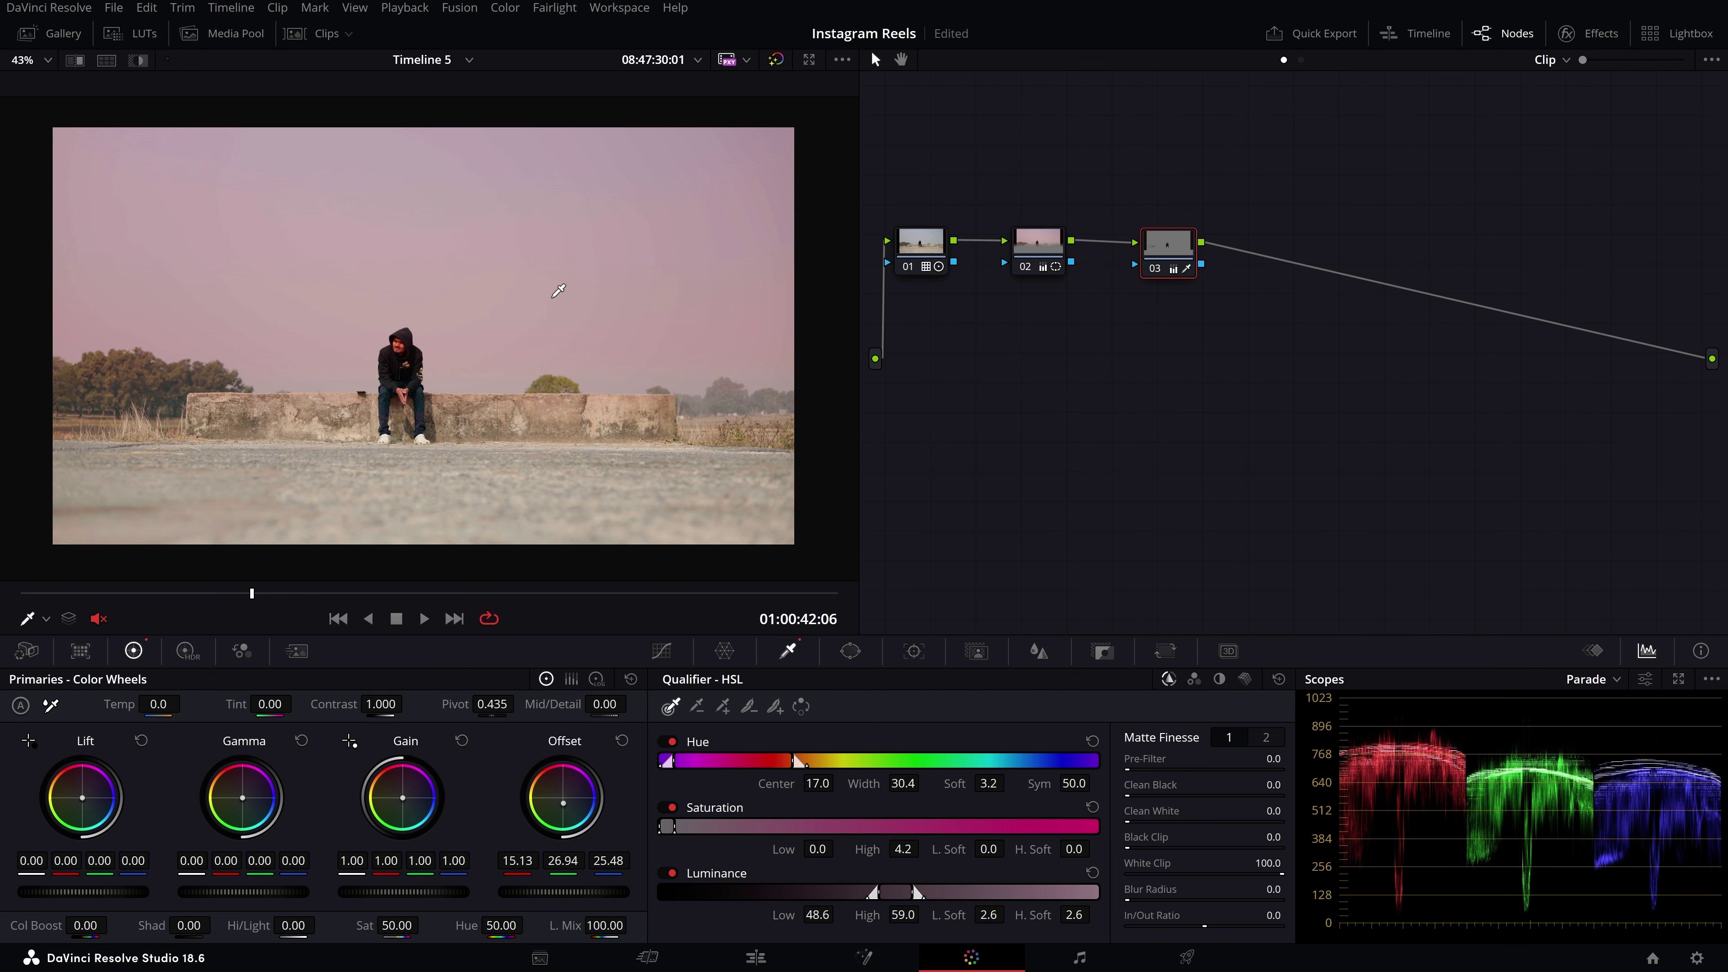
pyautogui.scroll(3, 408, 368)
pyautogui.scroll(-2, 403, 370)
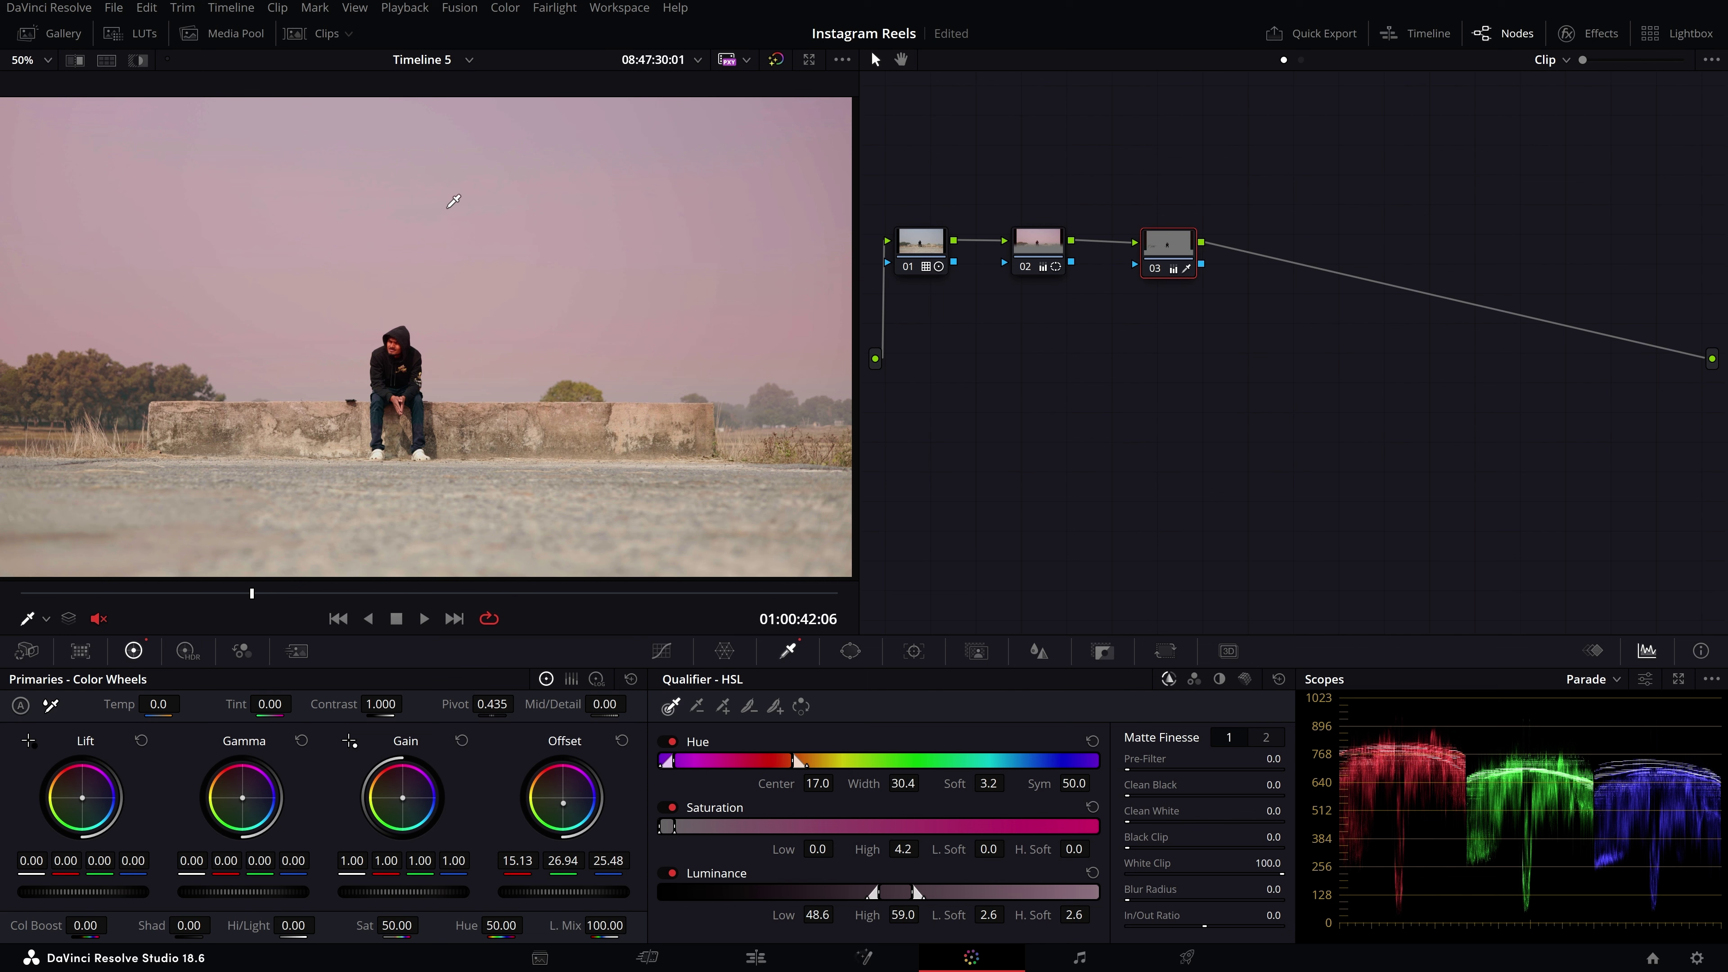
pyautogui.scroll(-1, 443, 272)
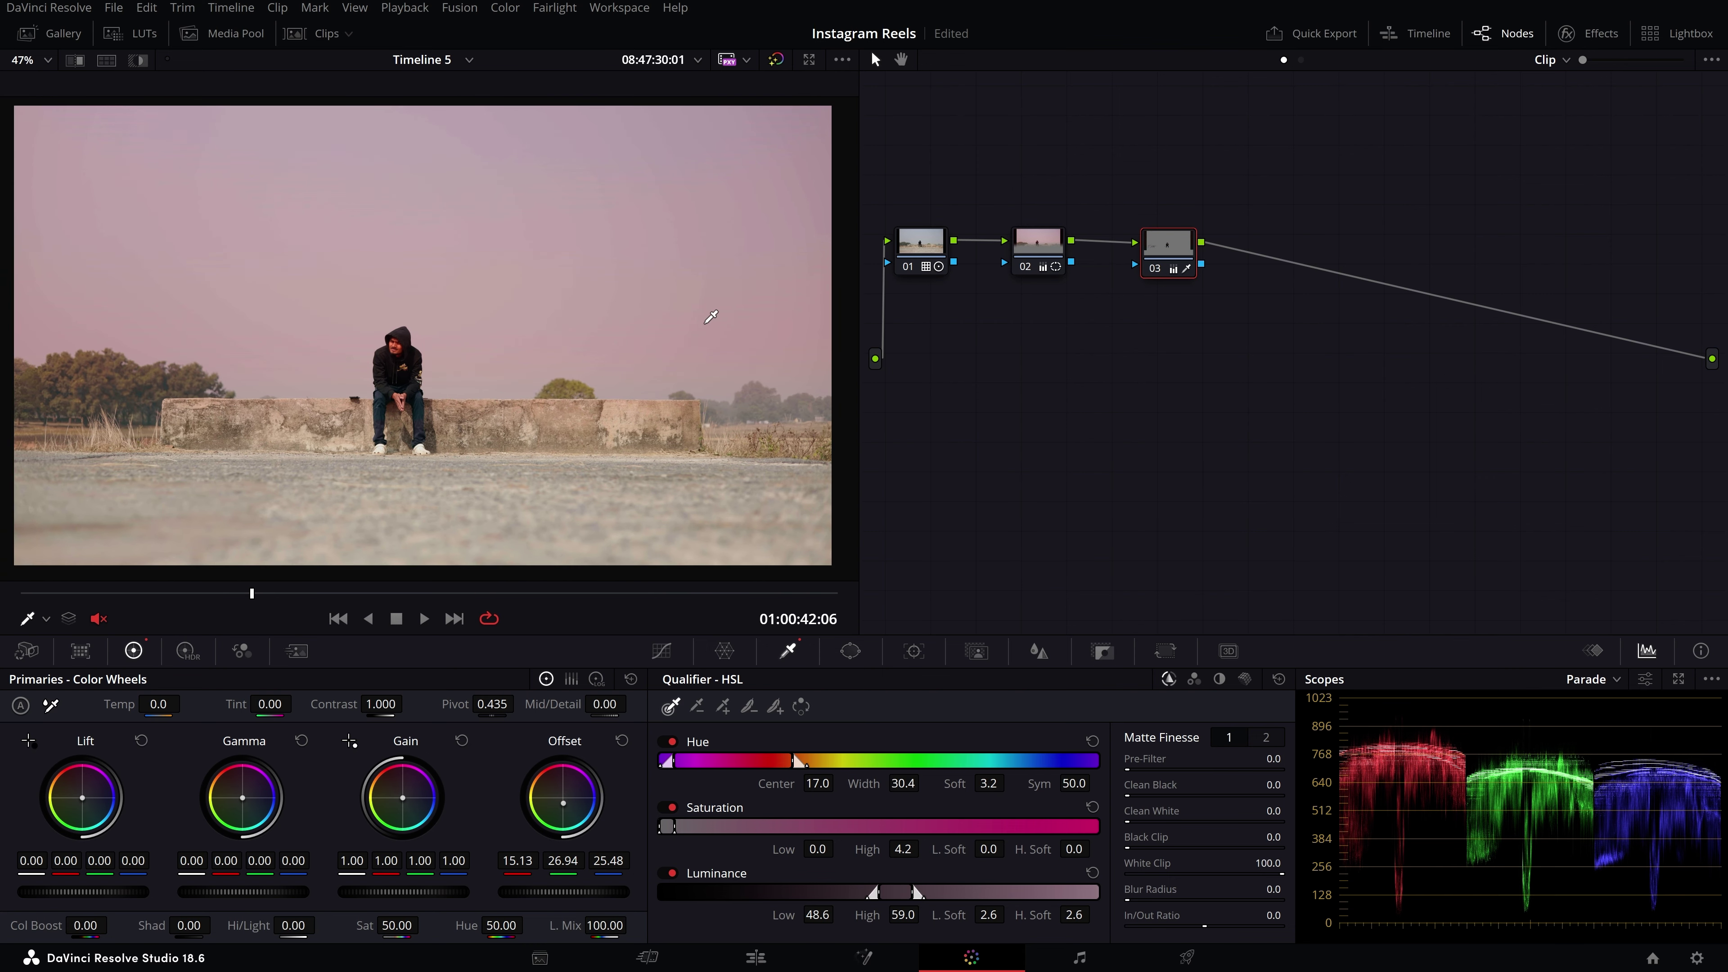
pyautogui.hotkey('ctrl', 's')
# - Select nodes 02 and 03 in turn to compare their grades
pyautogui.moveTo(997, 188); pyautogui.dragTo(1275, 371)
pyautogui.scroll(-1, 649, 354)
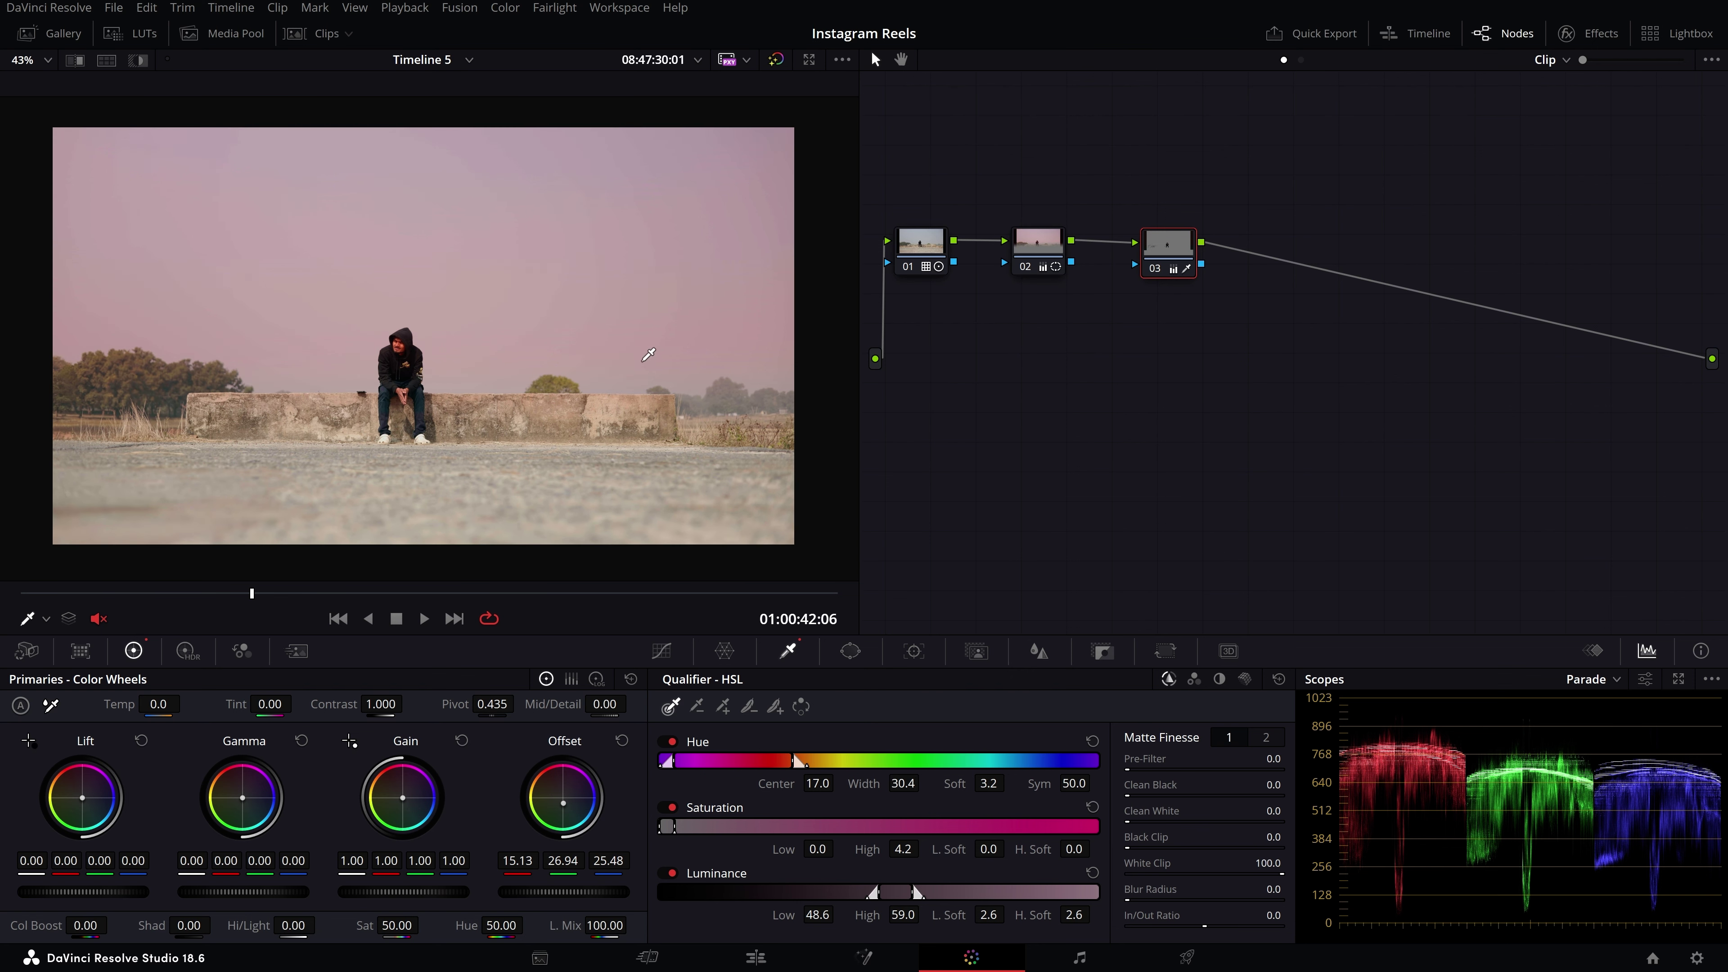
pyautogui.click(1039, 242)
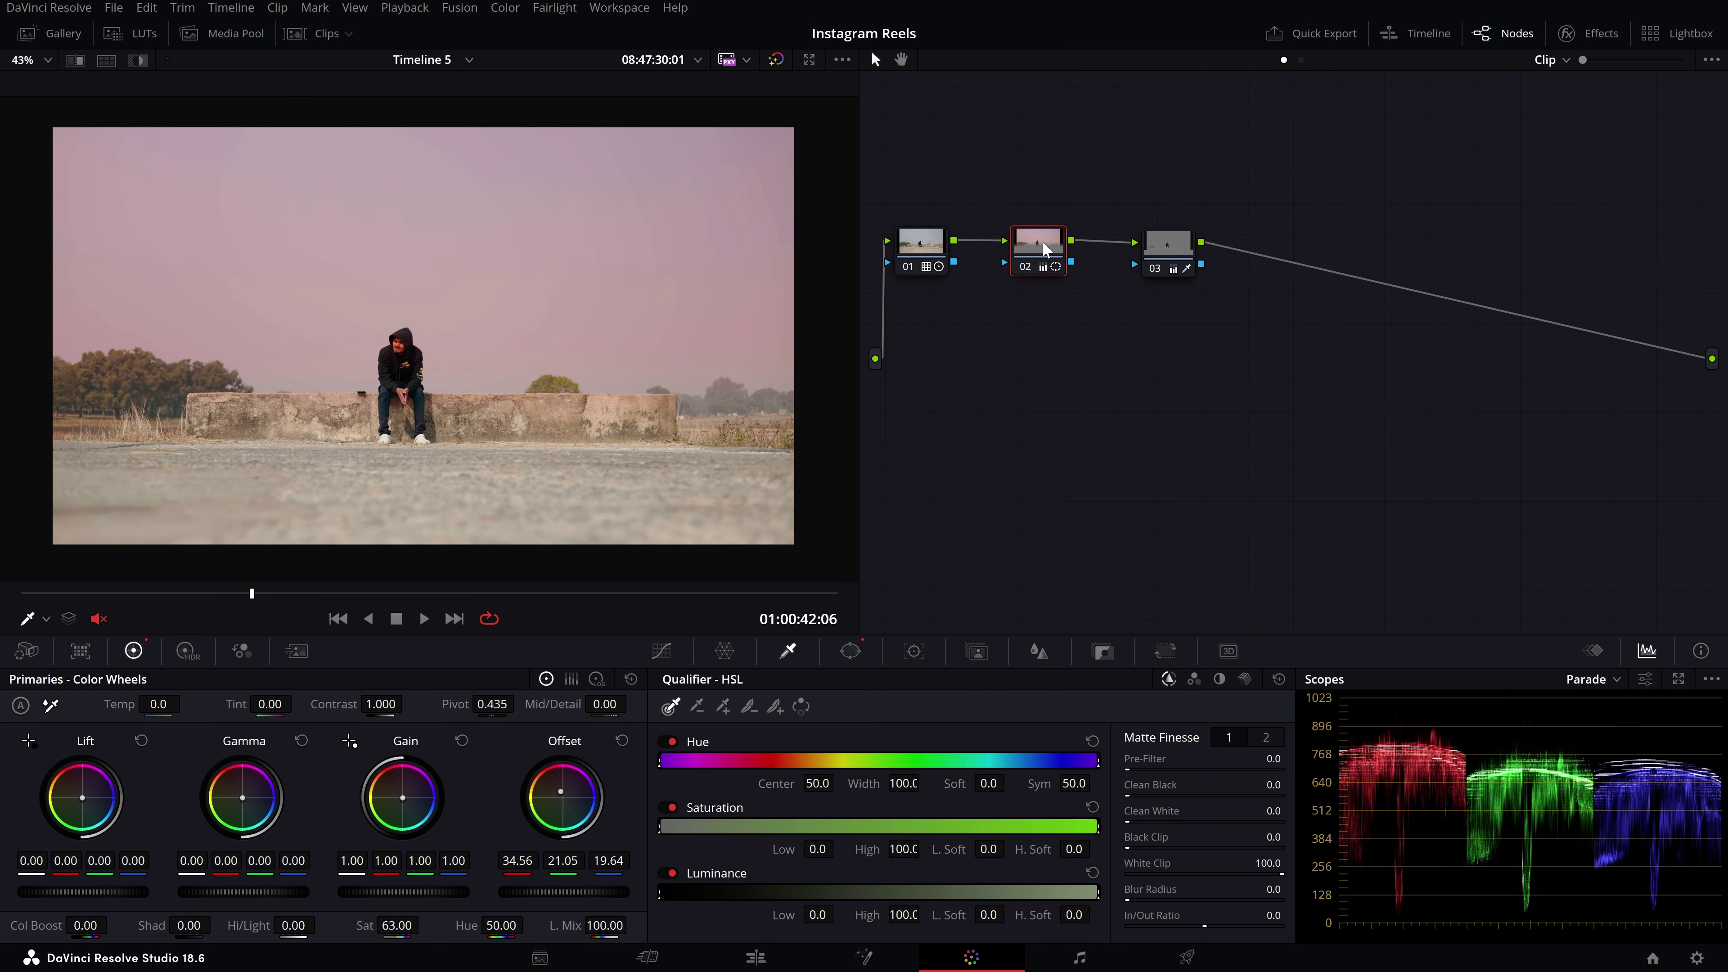
pyautogui.click(1182, 243)
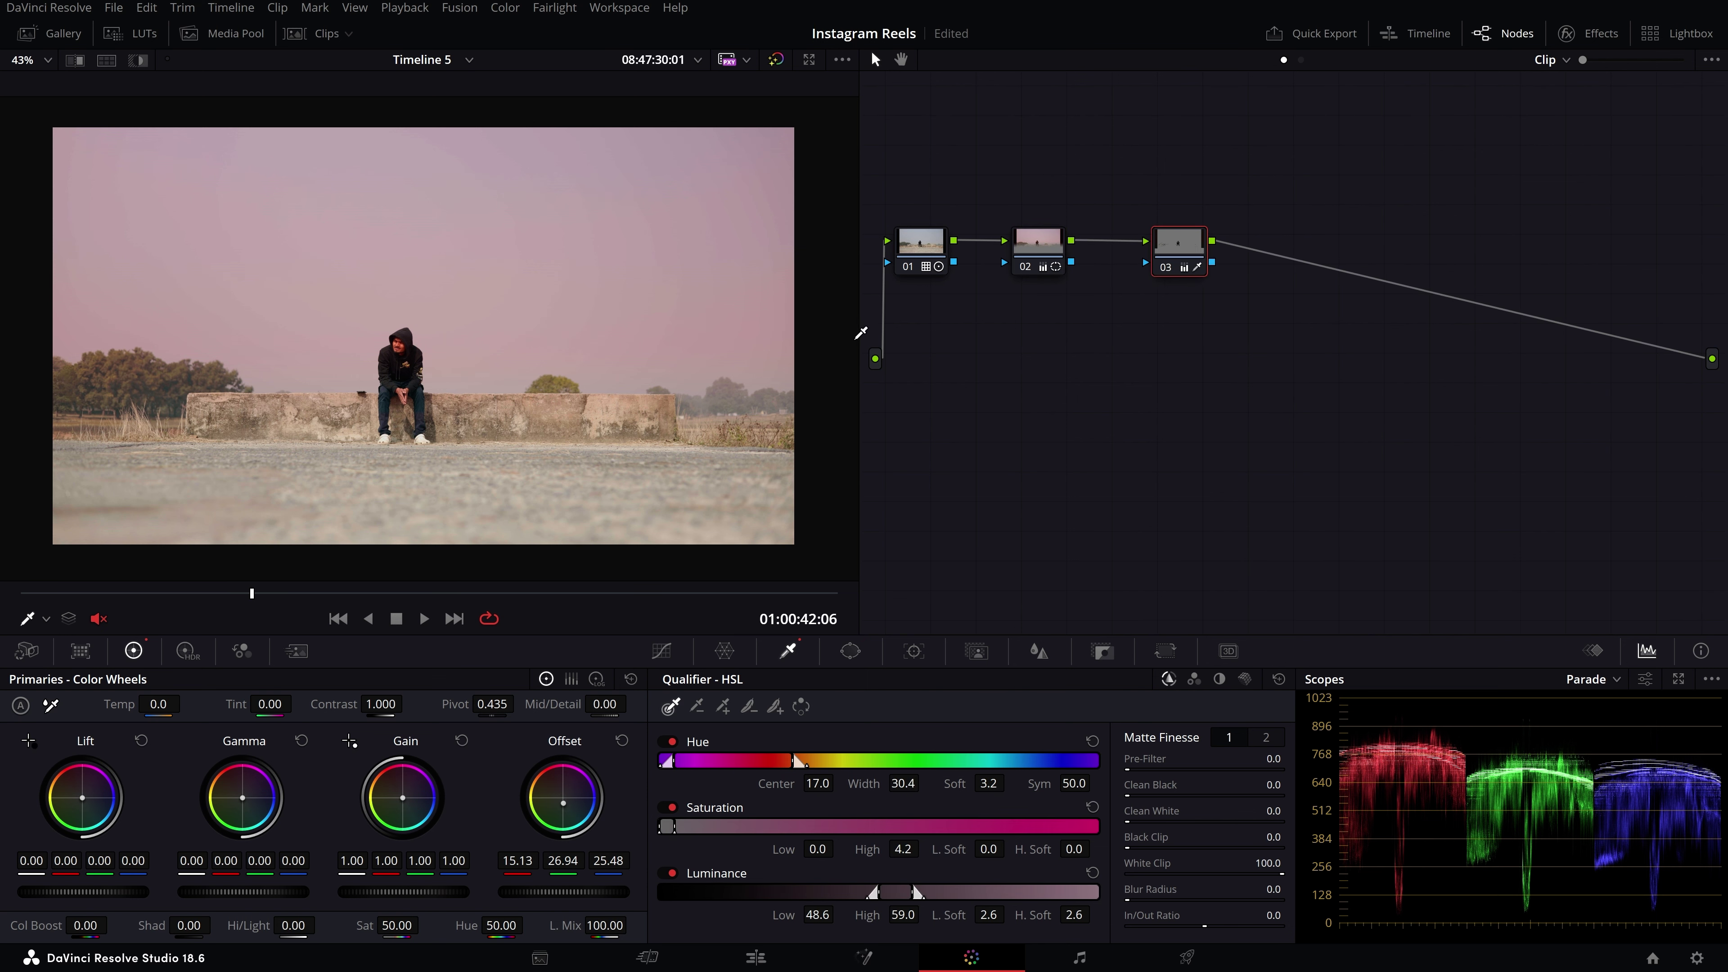
pyautogui.scroll(1, 430, 342)
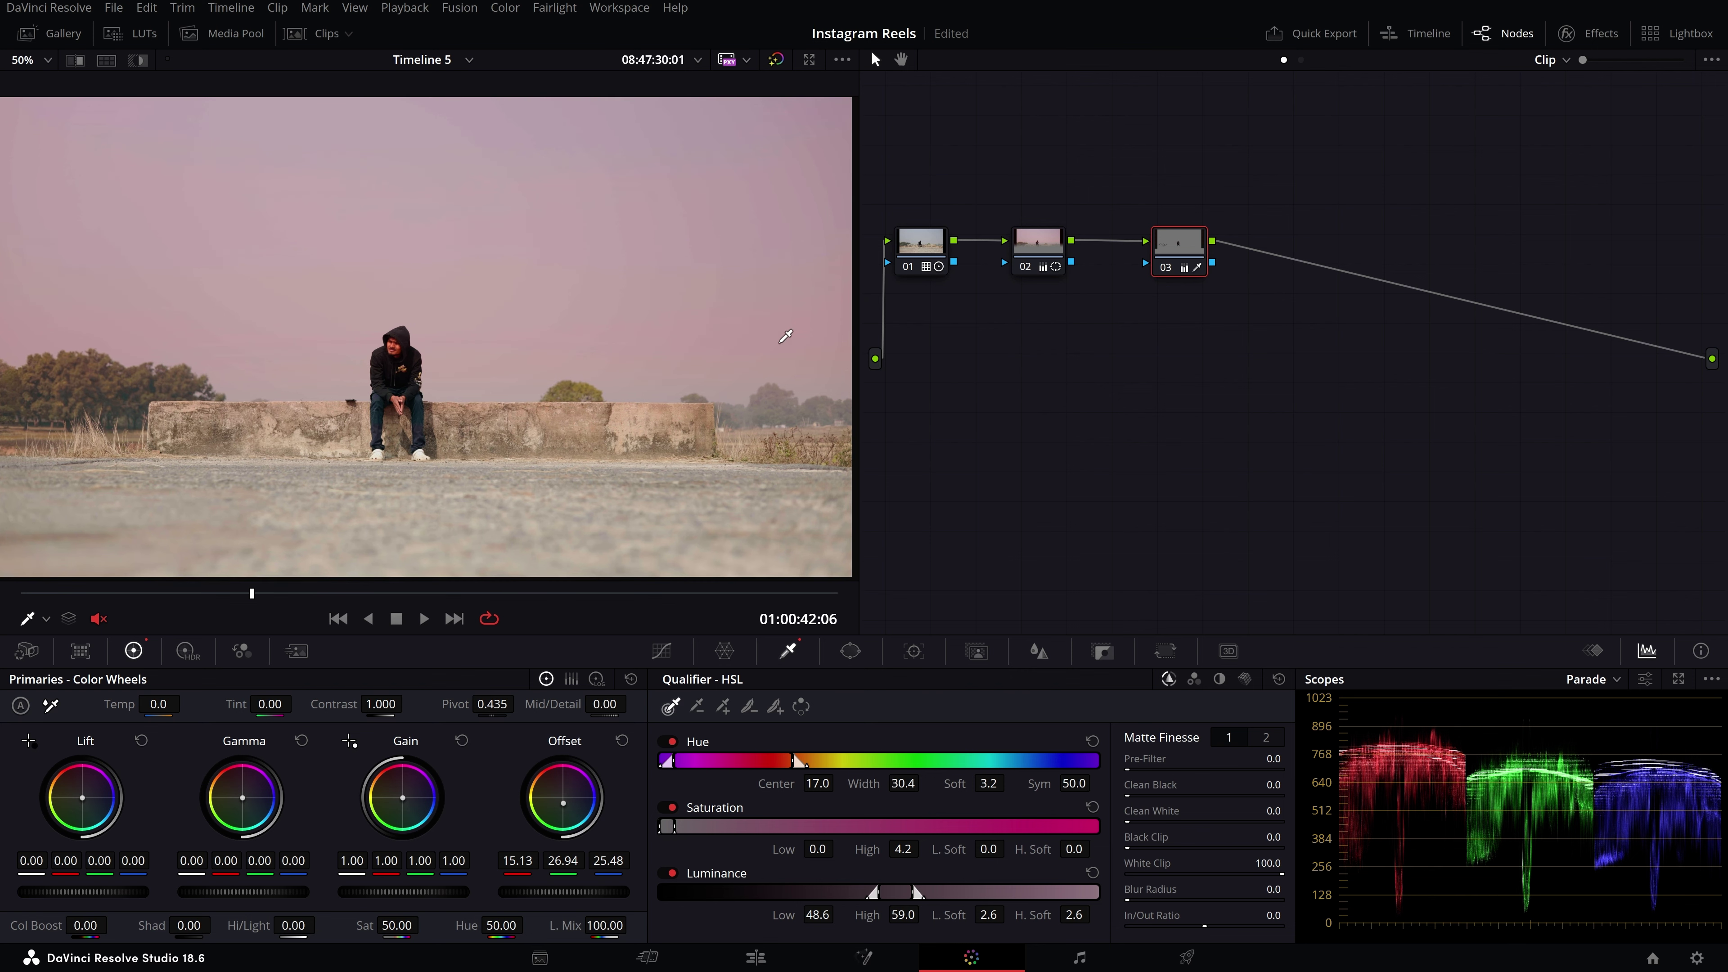
pyautogui.scroll(-2, 571, 334)
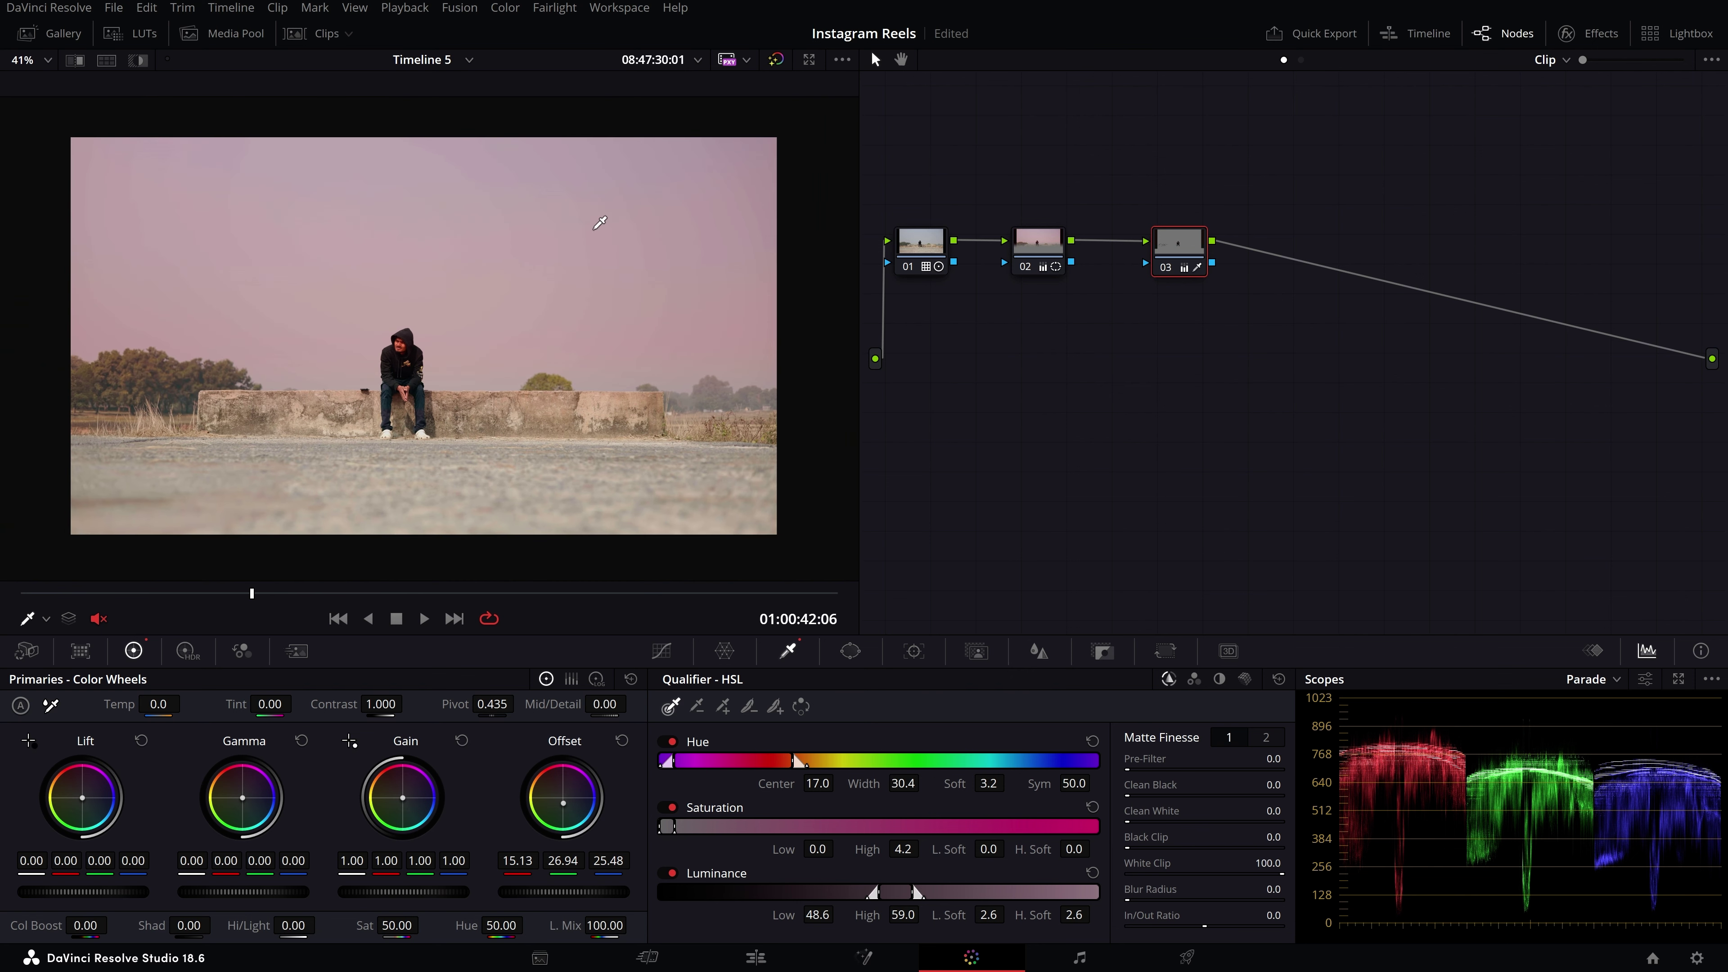
pyautogui.click(1047, 251)
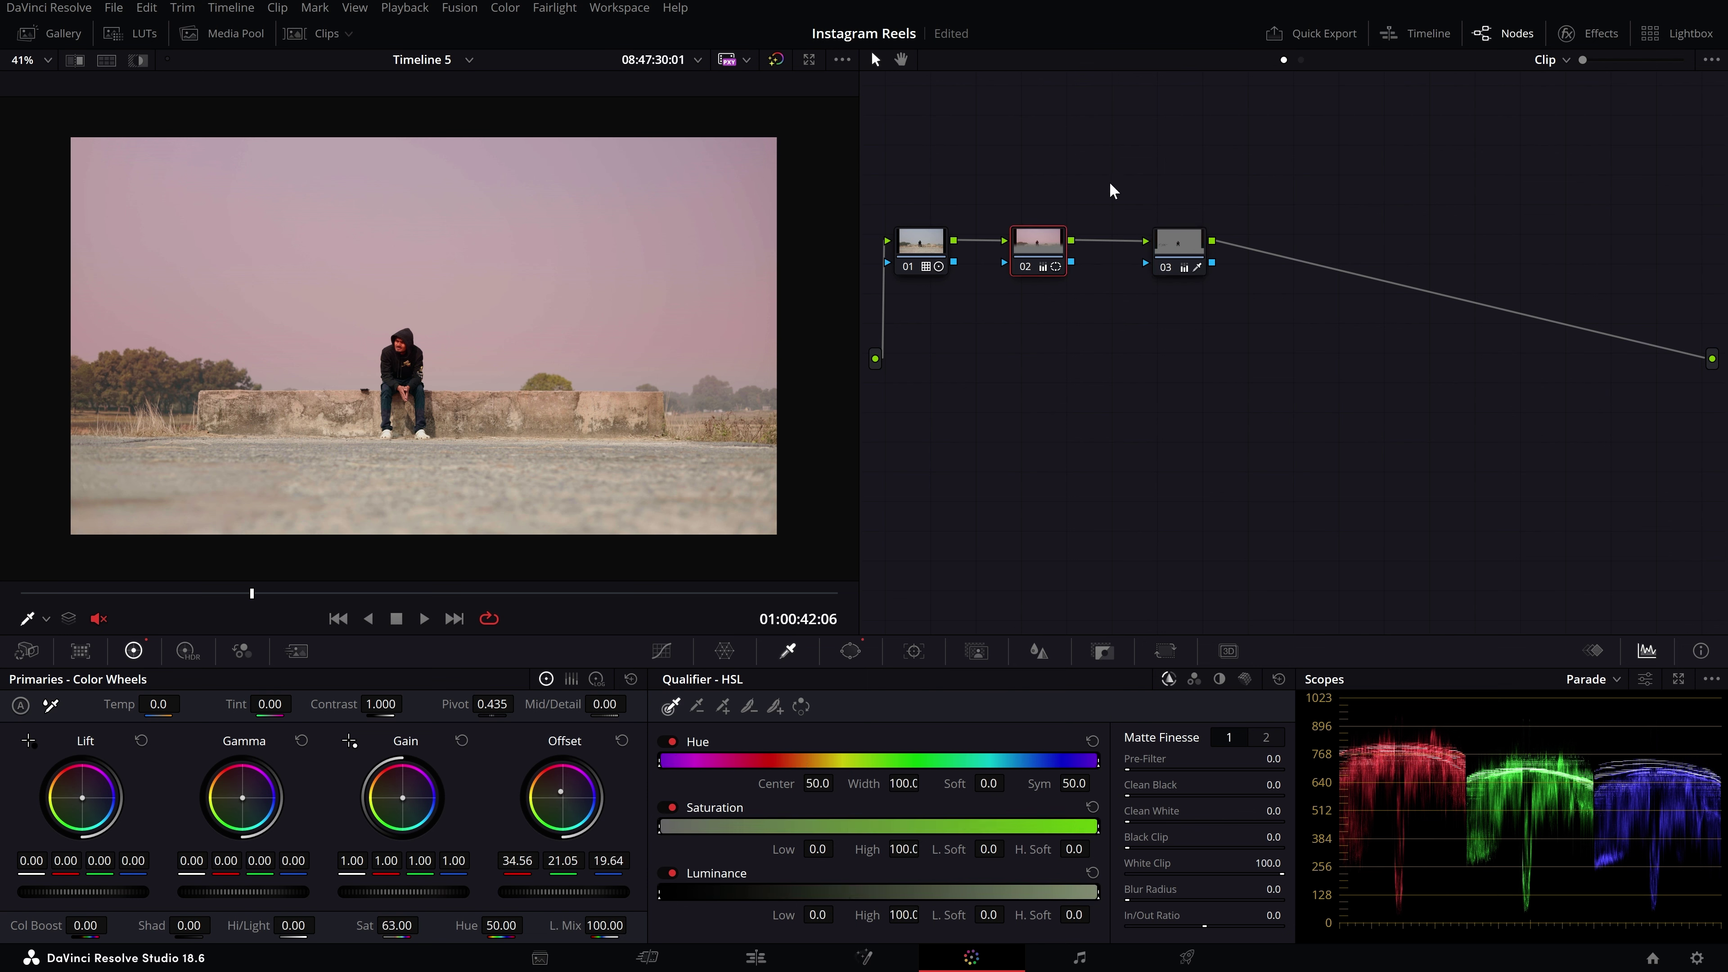
# - Reposition the grade nodes, nudging node 03 right and node 02 up-right
pyautogui.moveTo(1112, 182); pyautogui.dragTo(1277, 316)
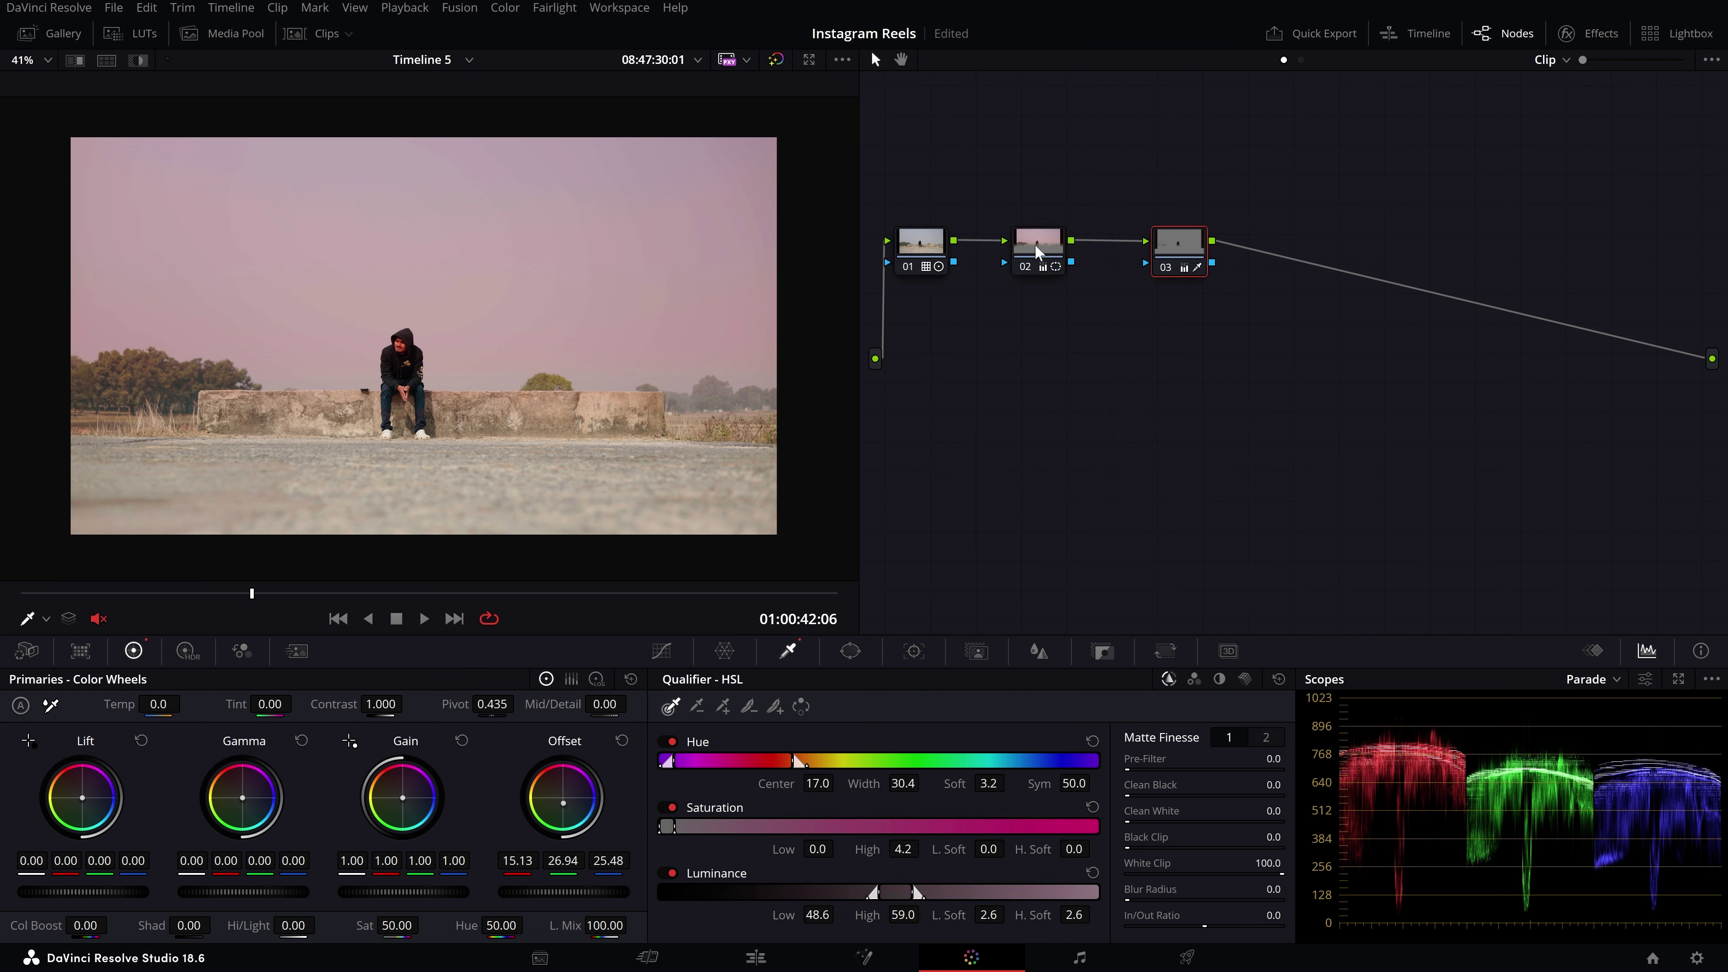
pyautogui.moveTo(1002, 178); pyautogui.dragTo(1074, 345)
pyautogui.moveTo(1144, 165); pyautogui.dragTo(1261, 354)
pyautogui.moveTo(1192, 250); pyautogui.dragTo(1216, 252)
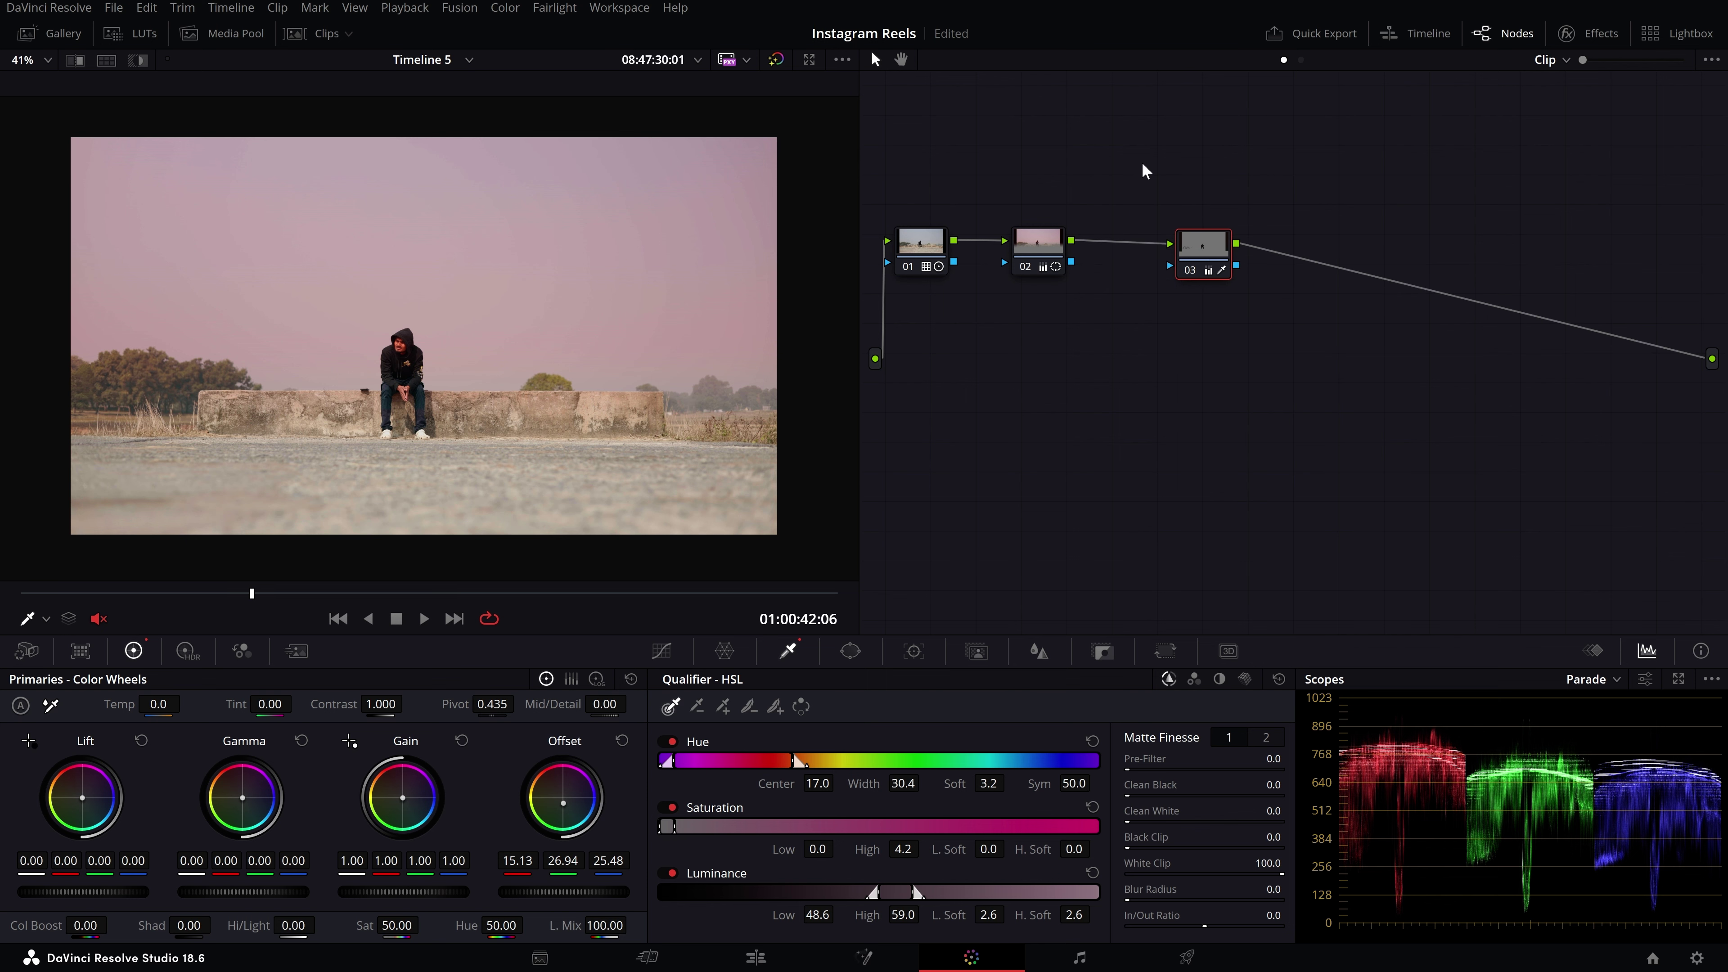
pyautogui.moveTo(1144, 170); pyautogui.dragTo(1281, 352)
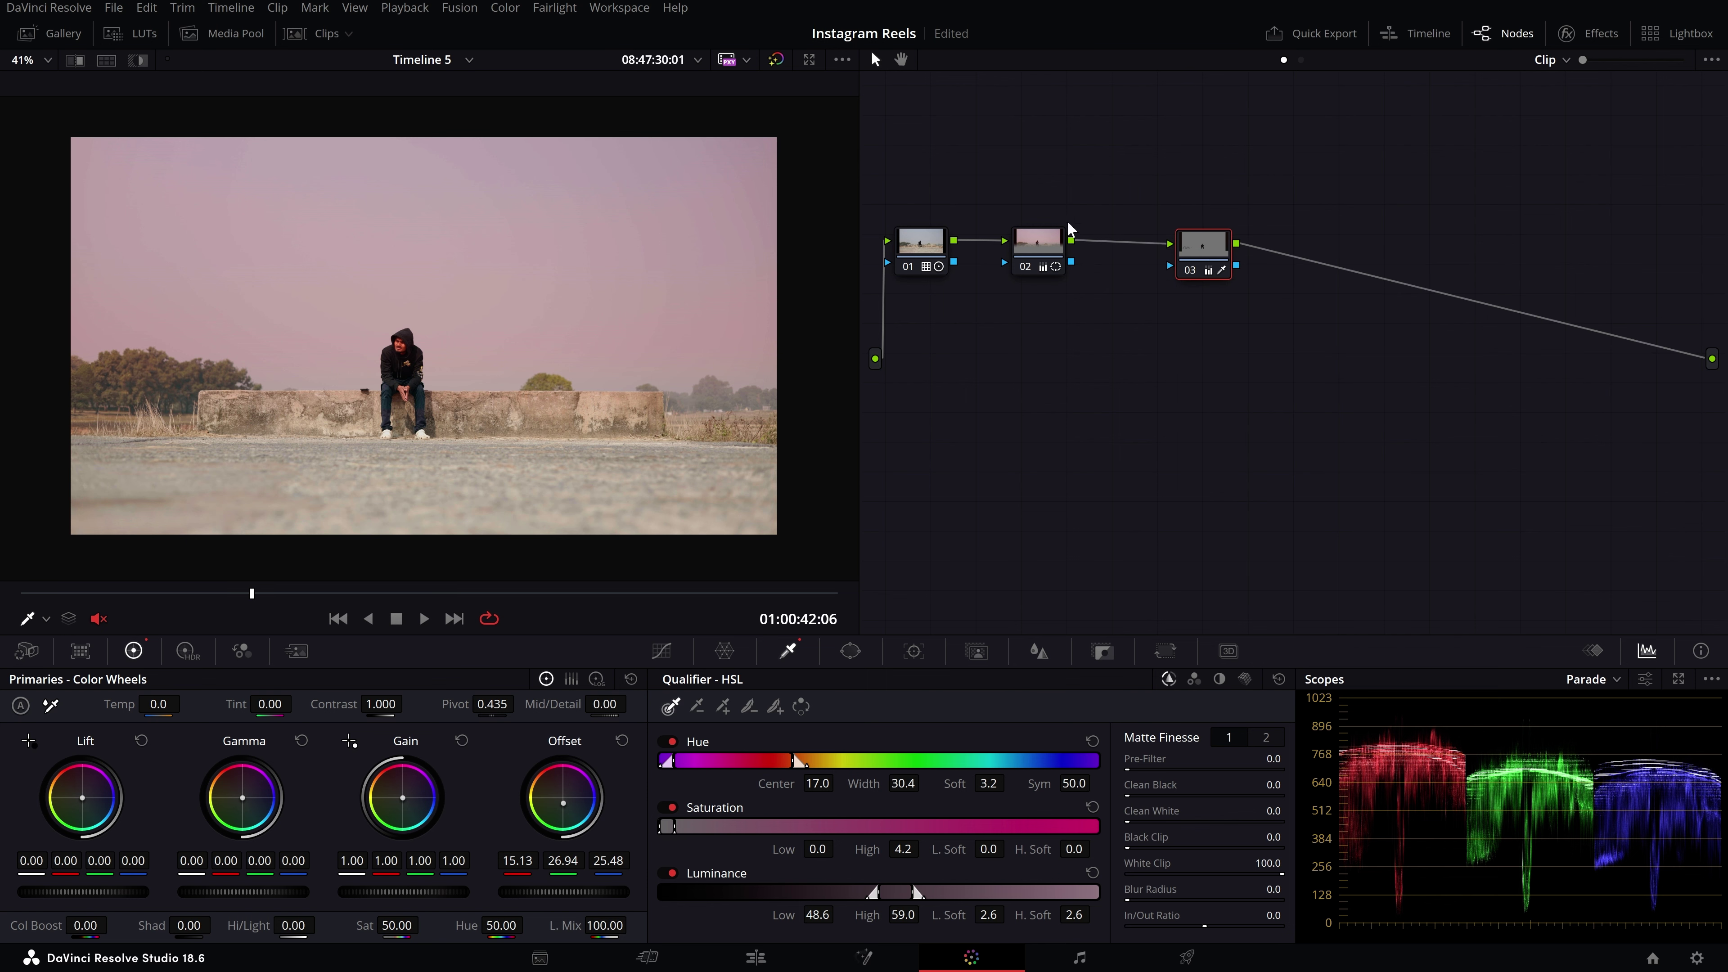
pyautogui.click(1050, 253)
pyautogui.scroll(3, 811, 309)
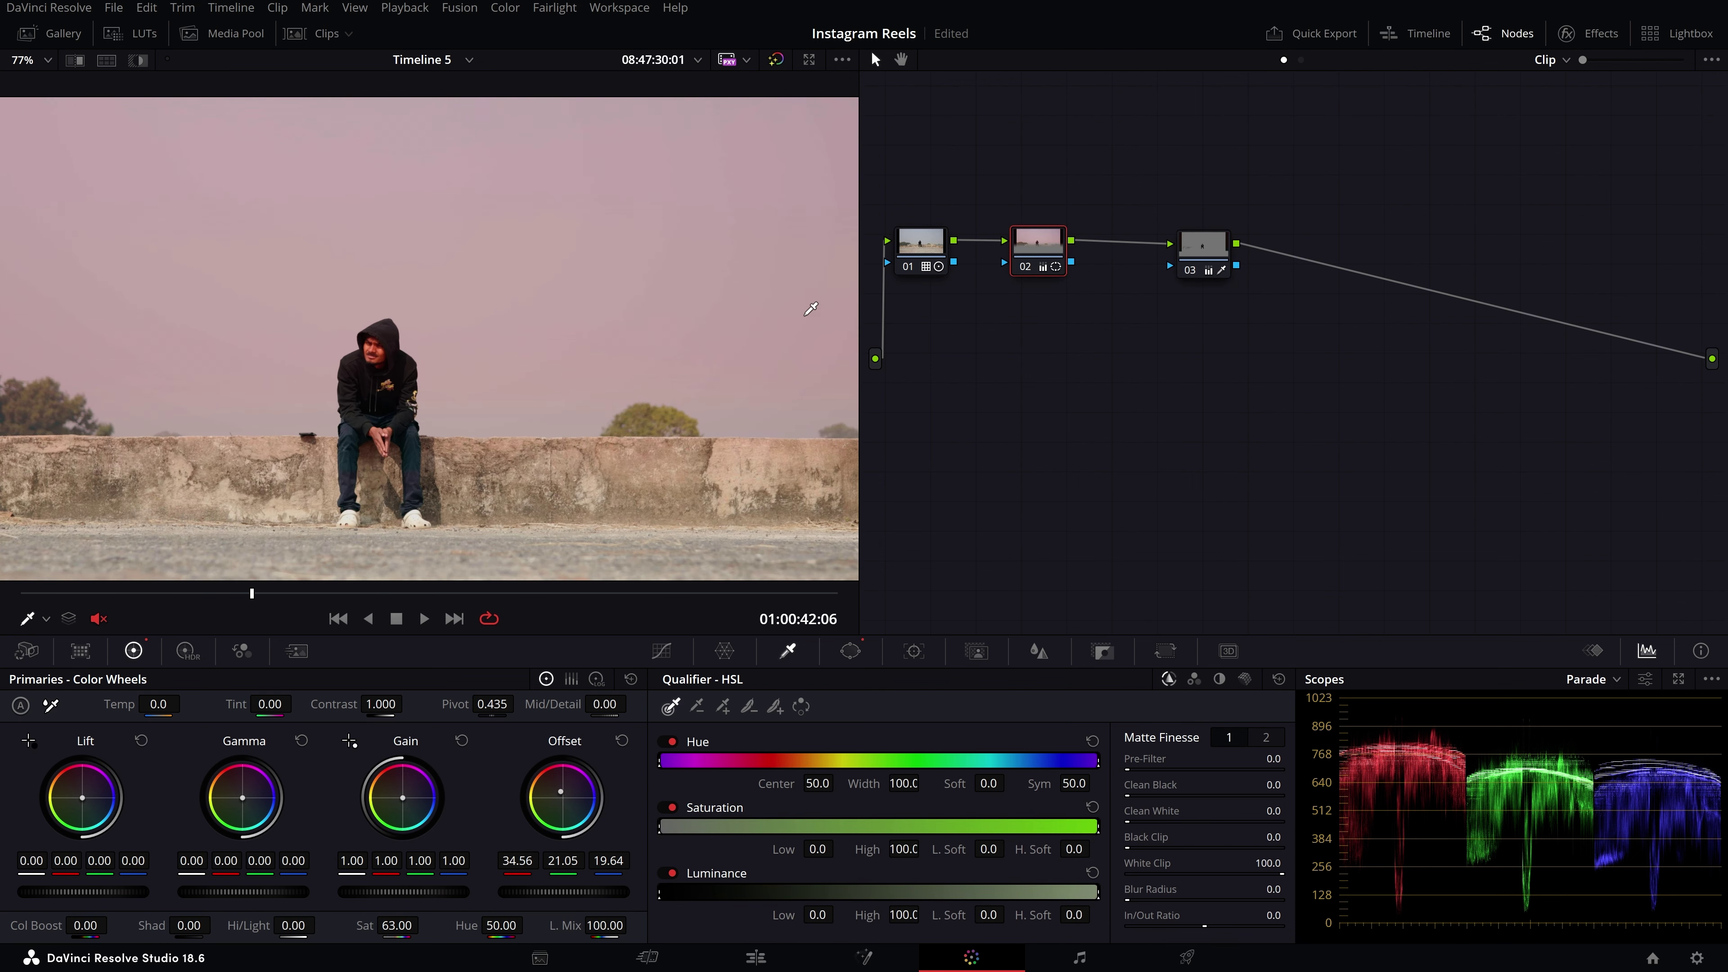
pyautogui.moveTo(1050, 255)
pyautogui.mouseDown()
pyautogui.moveTo(1063, 227)
pyautogui.moveTo(1066, 281)
pyautogui.mouseUp()
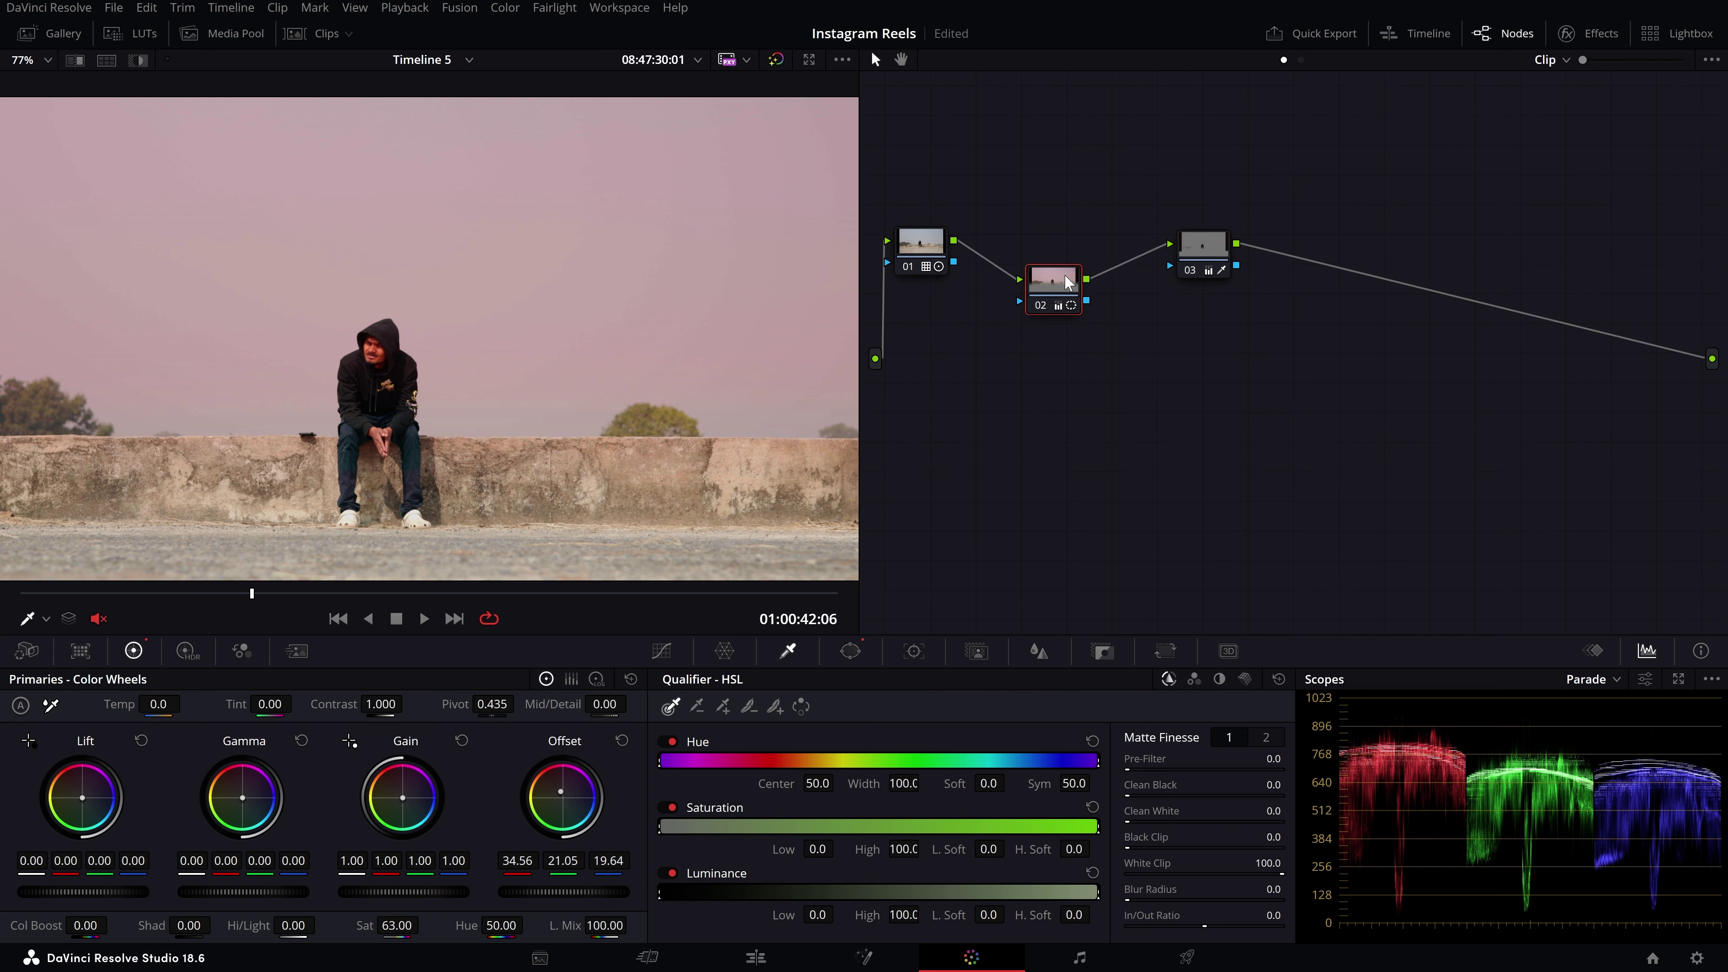
# - Move node 03 up and right, shift the whole node tree right, and save the project
pyautogui.moveTo(1188, 263); pyautogui.dragTo(1245, 192)
pyautogui.moveTo(1178, 99); pyautogui.dragTo(1367, 335)
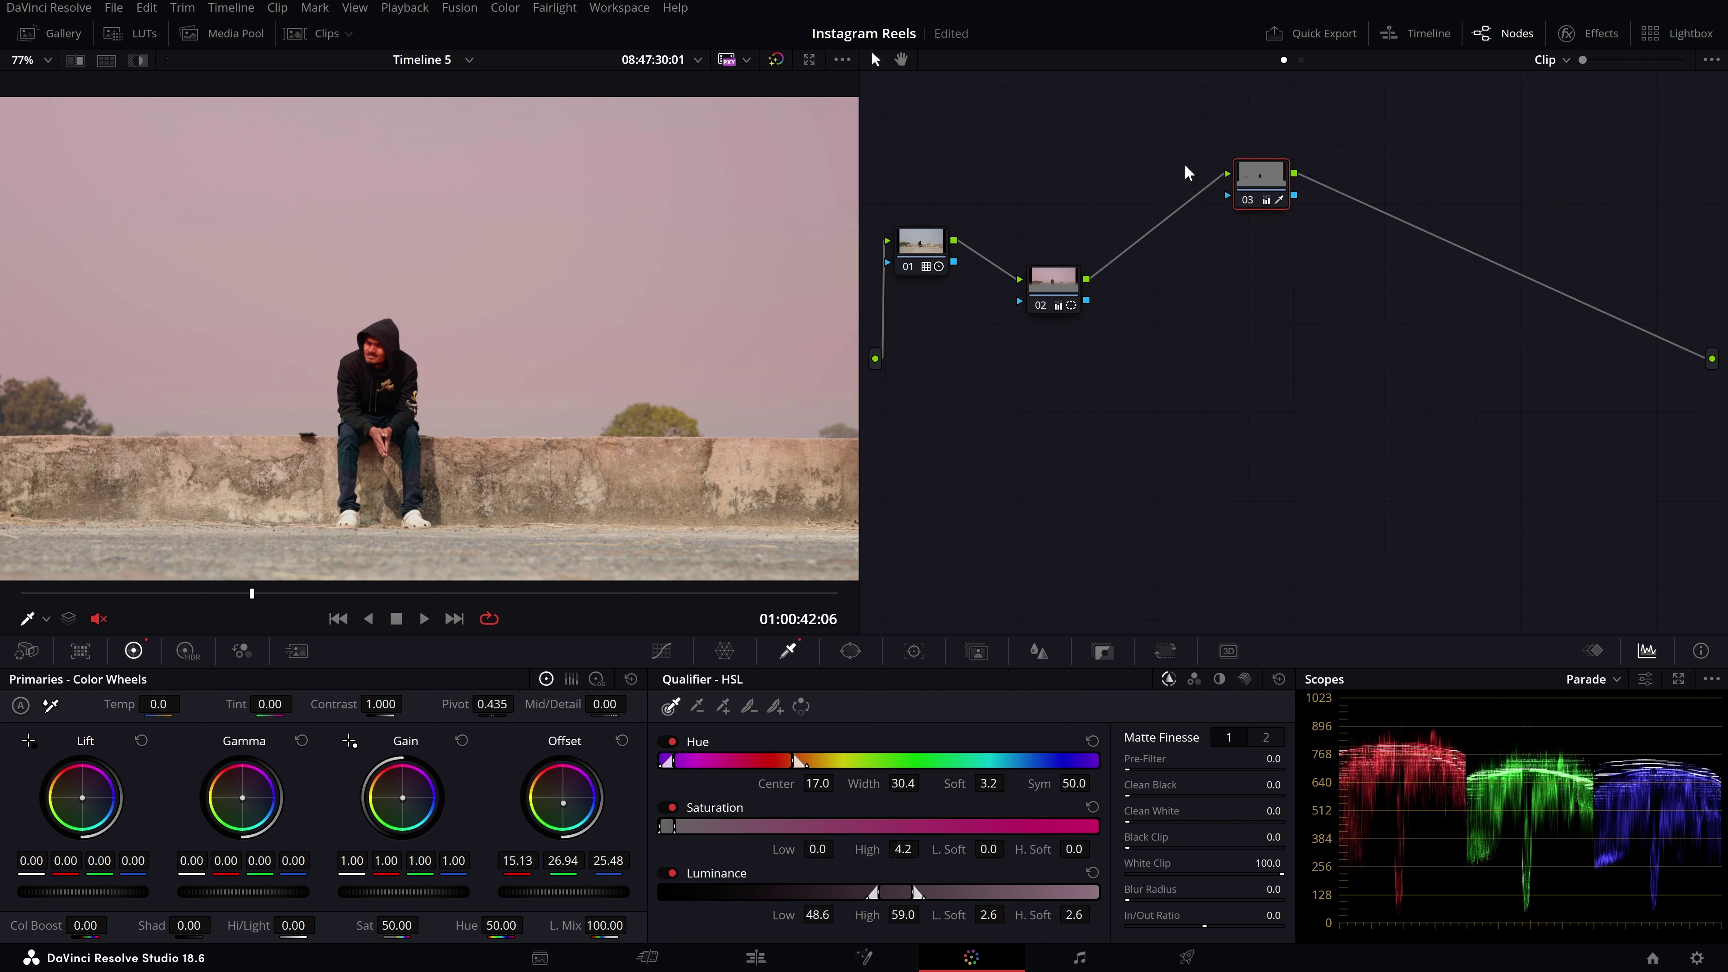
pyautogui.moveTo(1269, 189); pyautogui.dragTo(1275, 211)
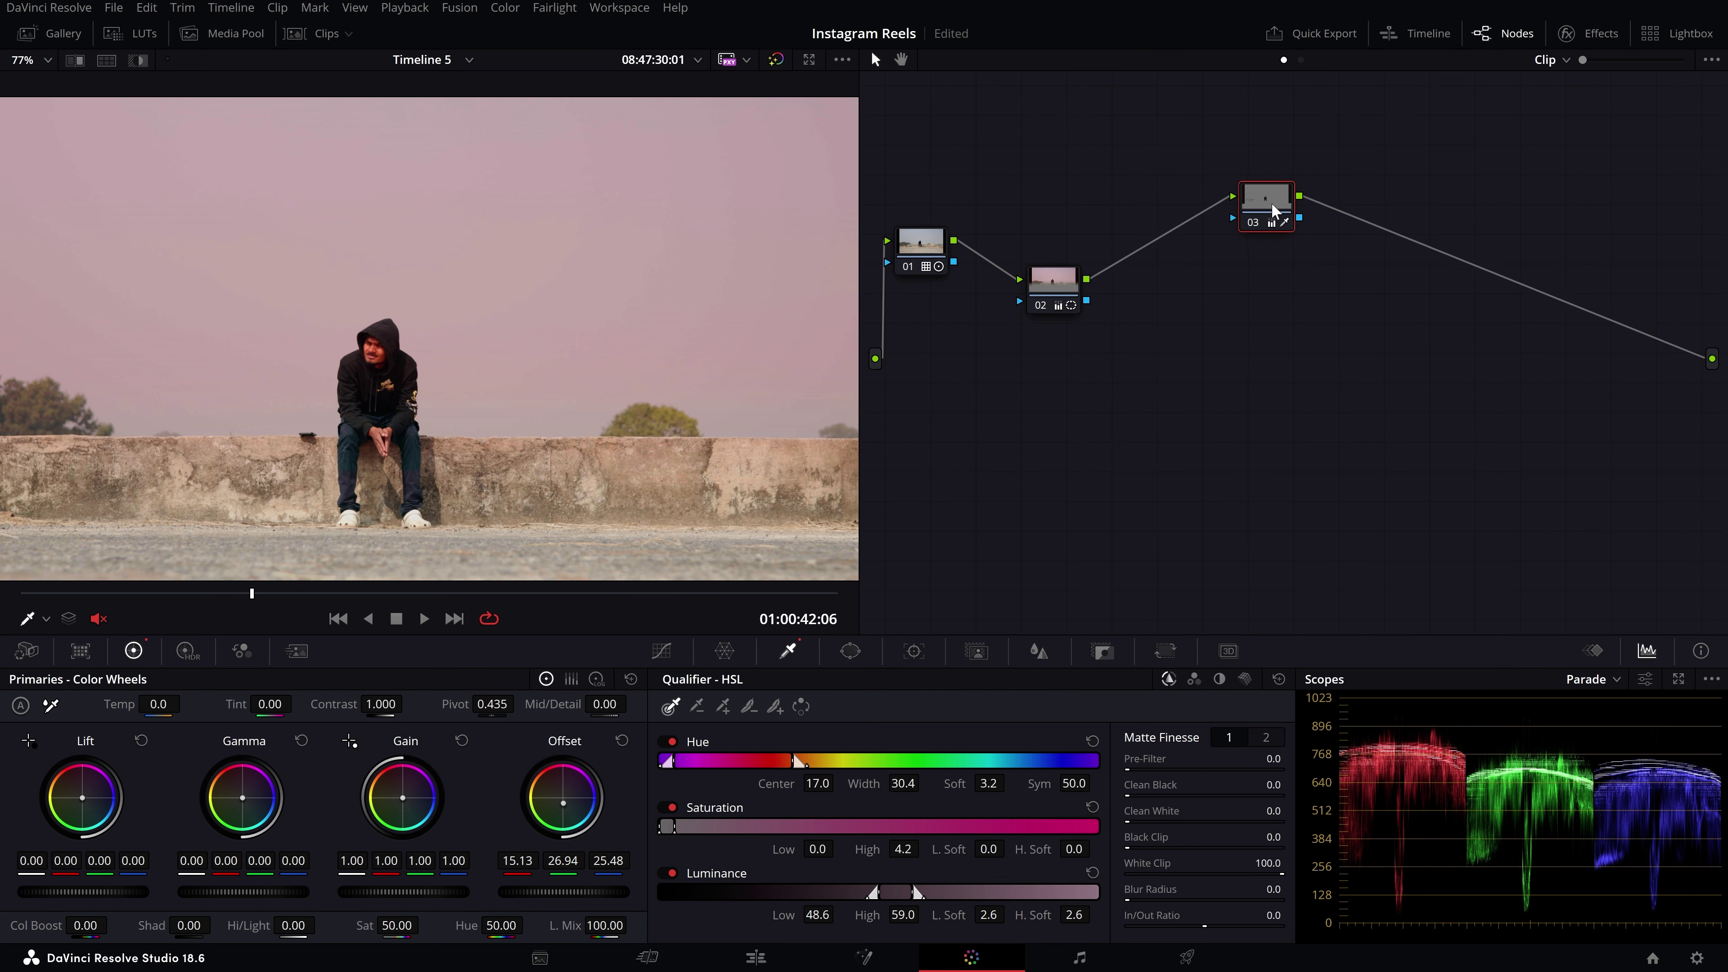
pyautogui.scroll(-2, 510, 354)
pyautogui.scroll(-1, 509, 355)
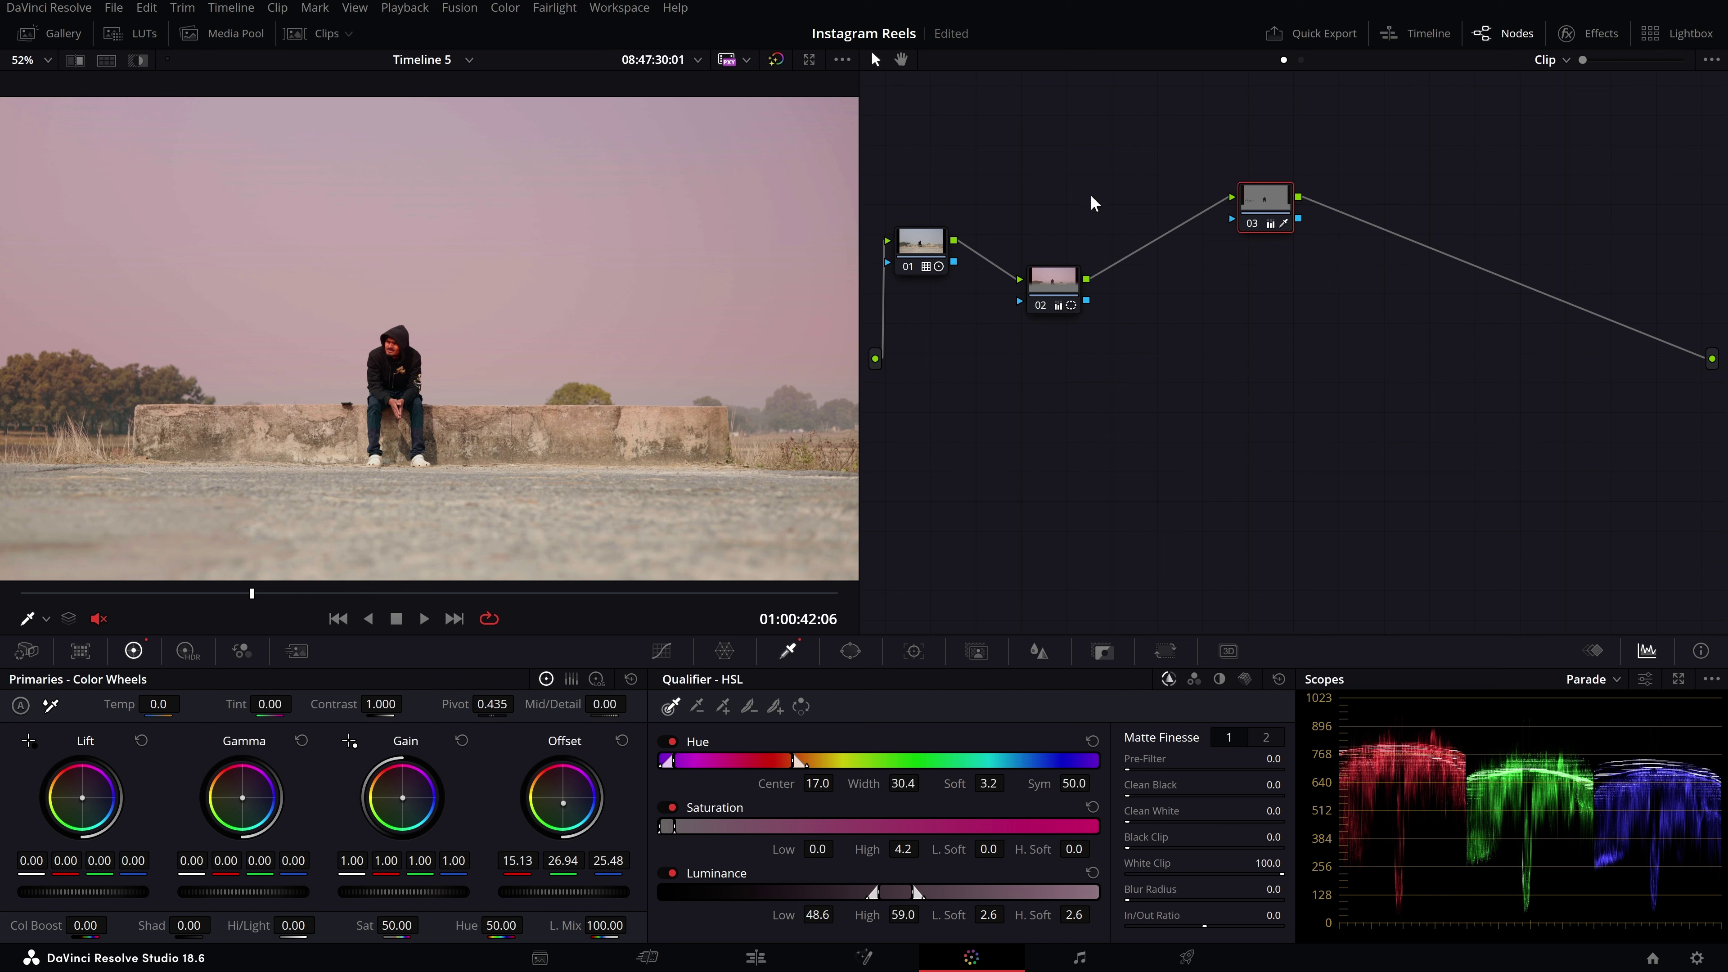
pyautogui.moveTo(1187, 183); pyautogui.dragTo(1223, 180)
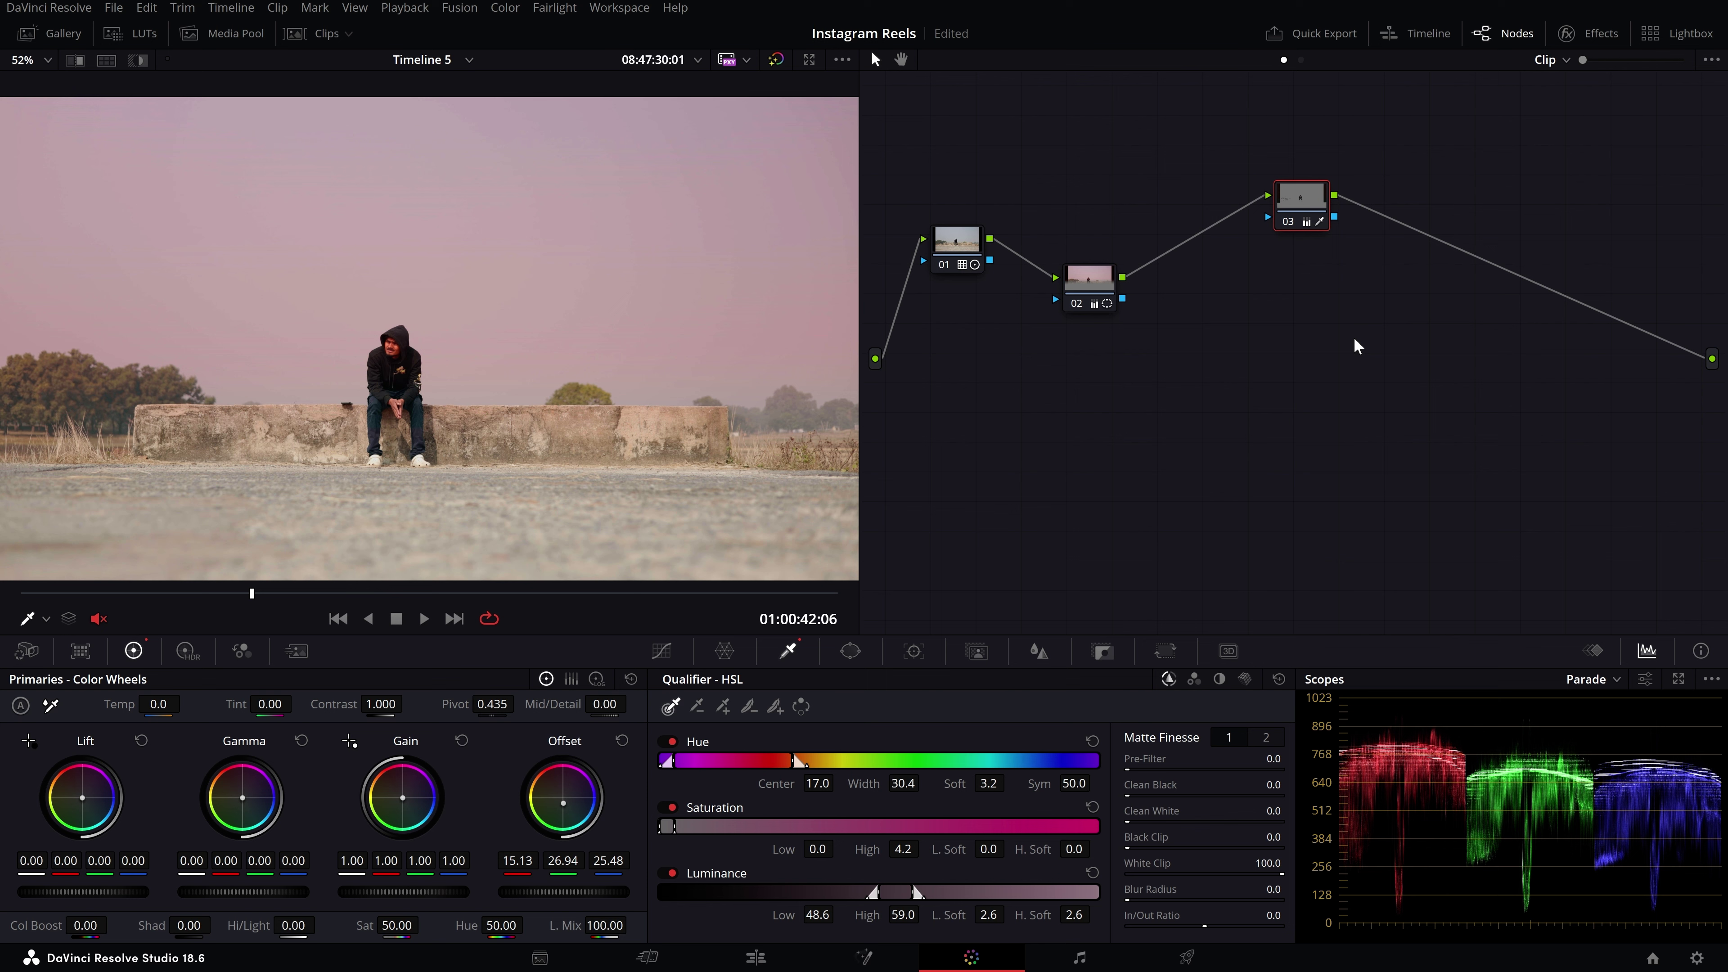
pyautogui.hotkey('ctrl', 's')
pyautogui.moveTo(1041, 117); pyautogui.dragTo(1460, 475)
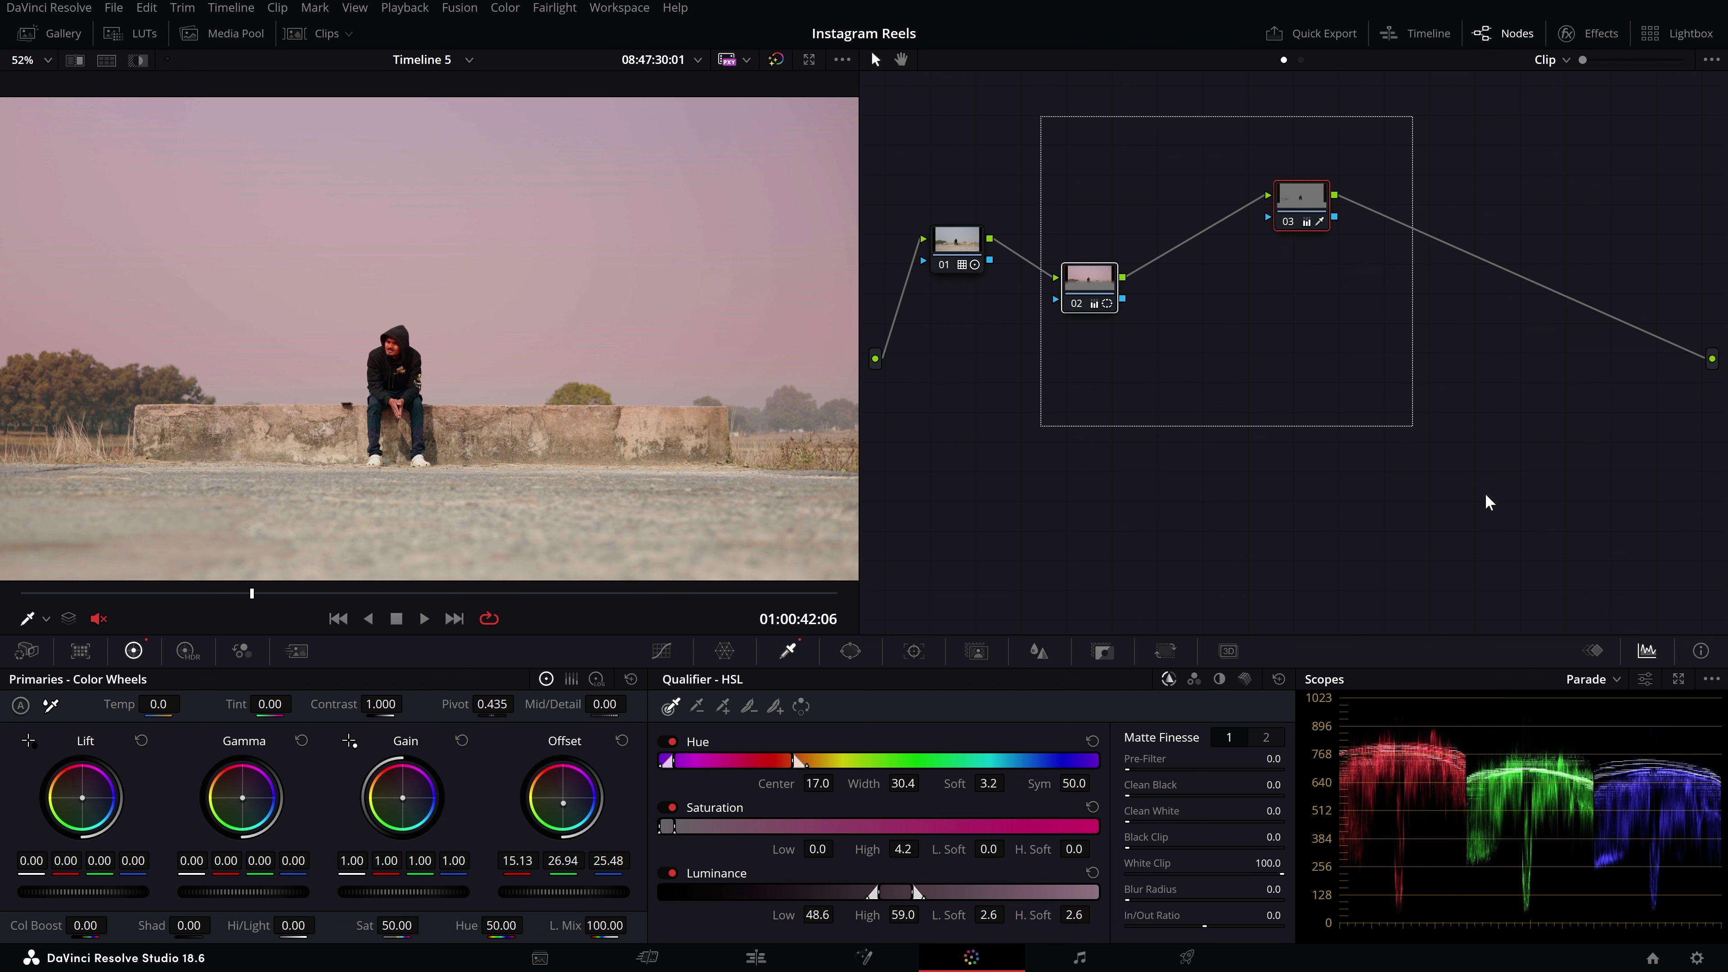
# - Delete nodes 02 and 03, add a new serial node 02 after node 01, and add a layer node
pyautogui.press('Delete')
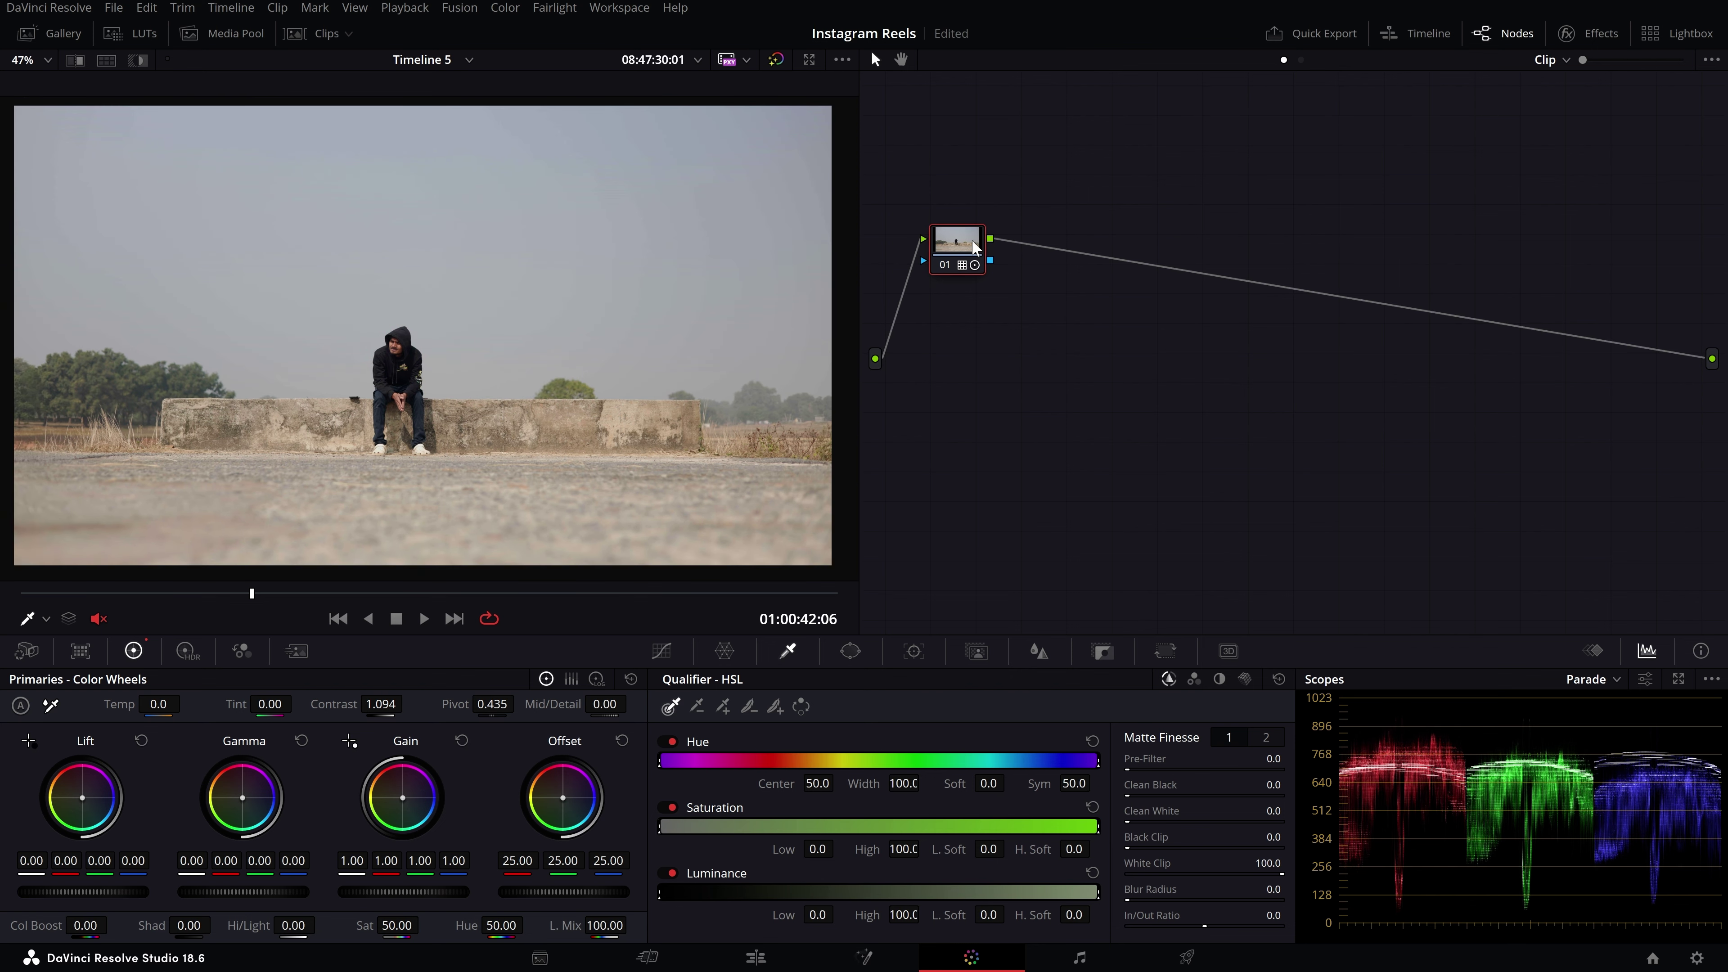
pyautogui.moveTo(969, 243); pyautogui.dragTo(947, 244)
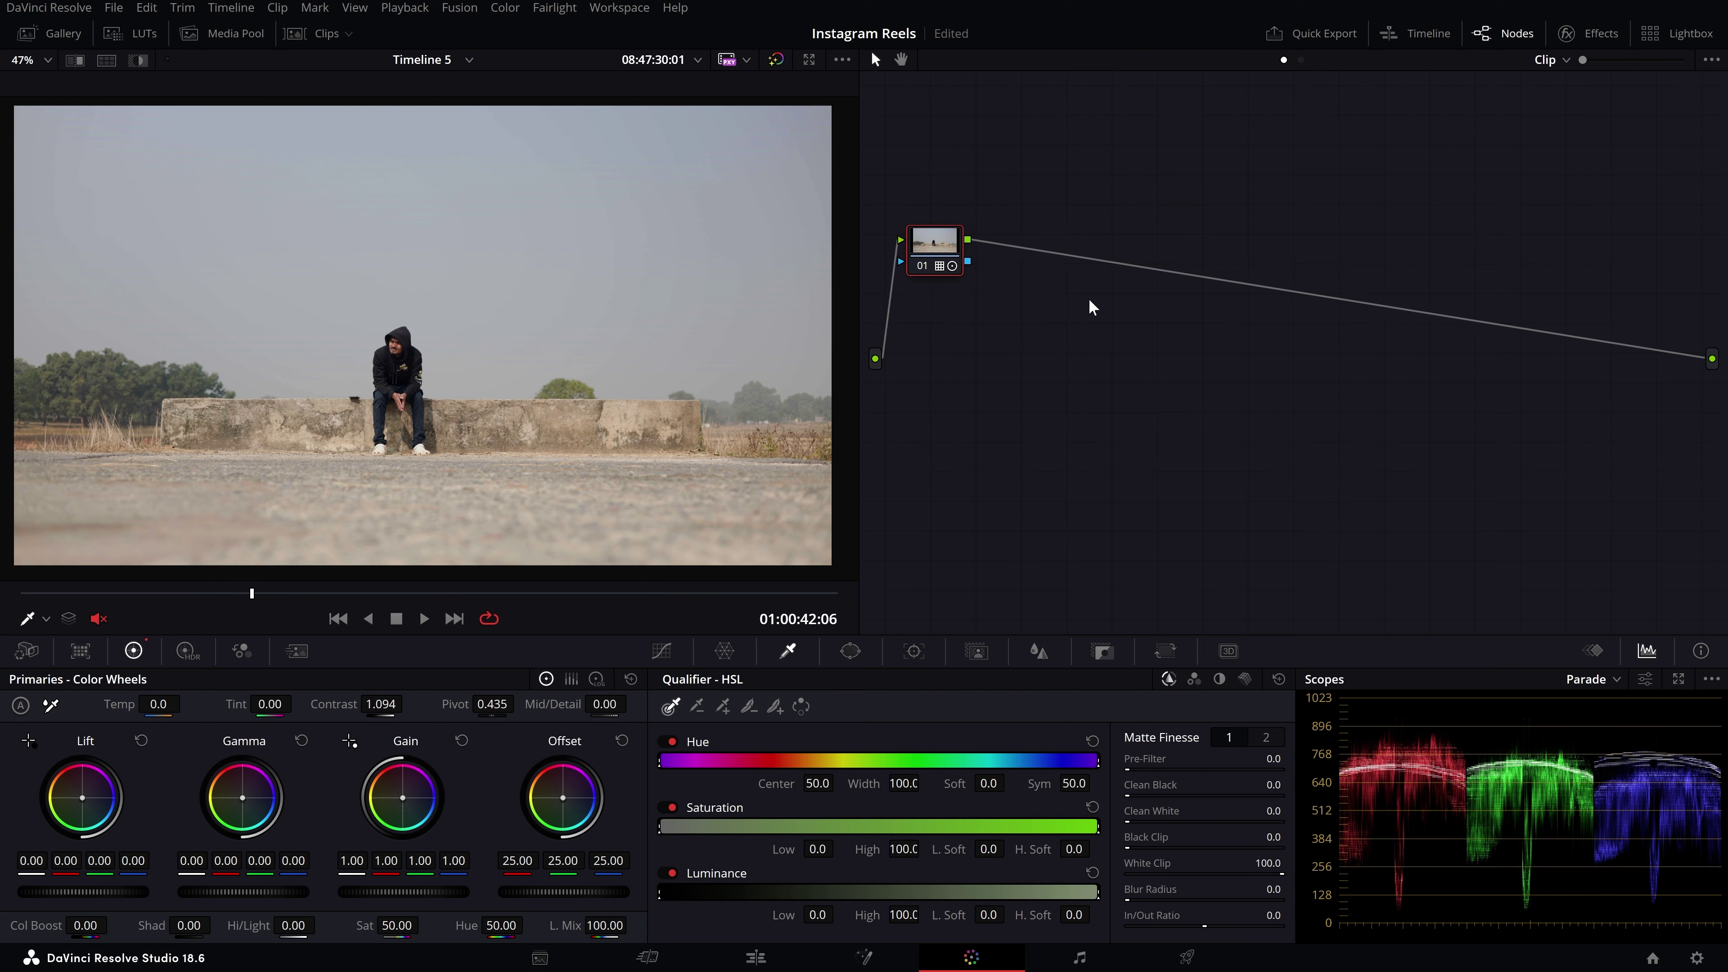
pyautogui.hotkey('alt', 's')
pyautogui.moveTo(1022, 248); pyautogui.dragTo(1093, 249)
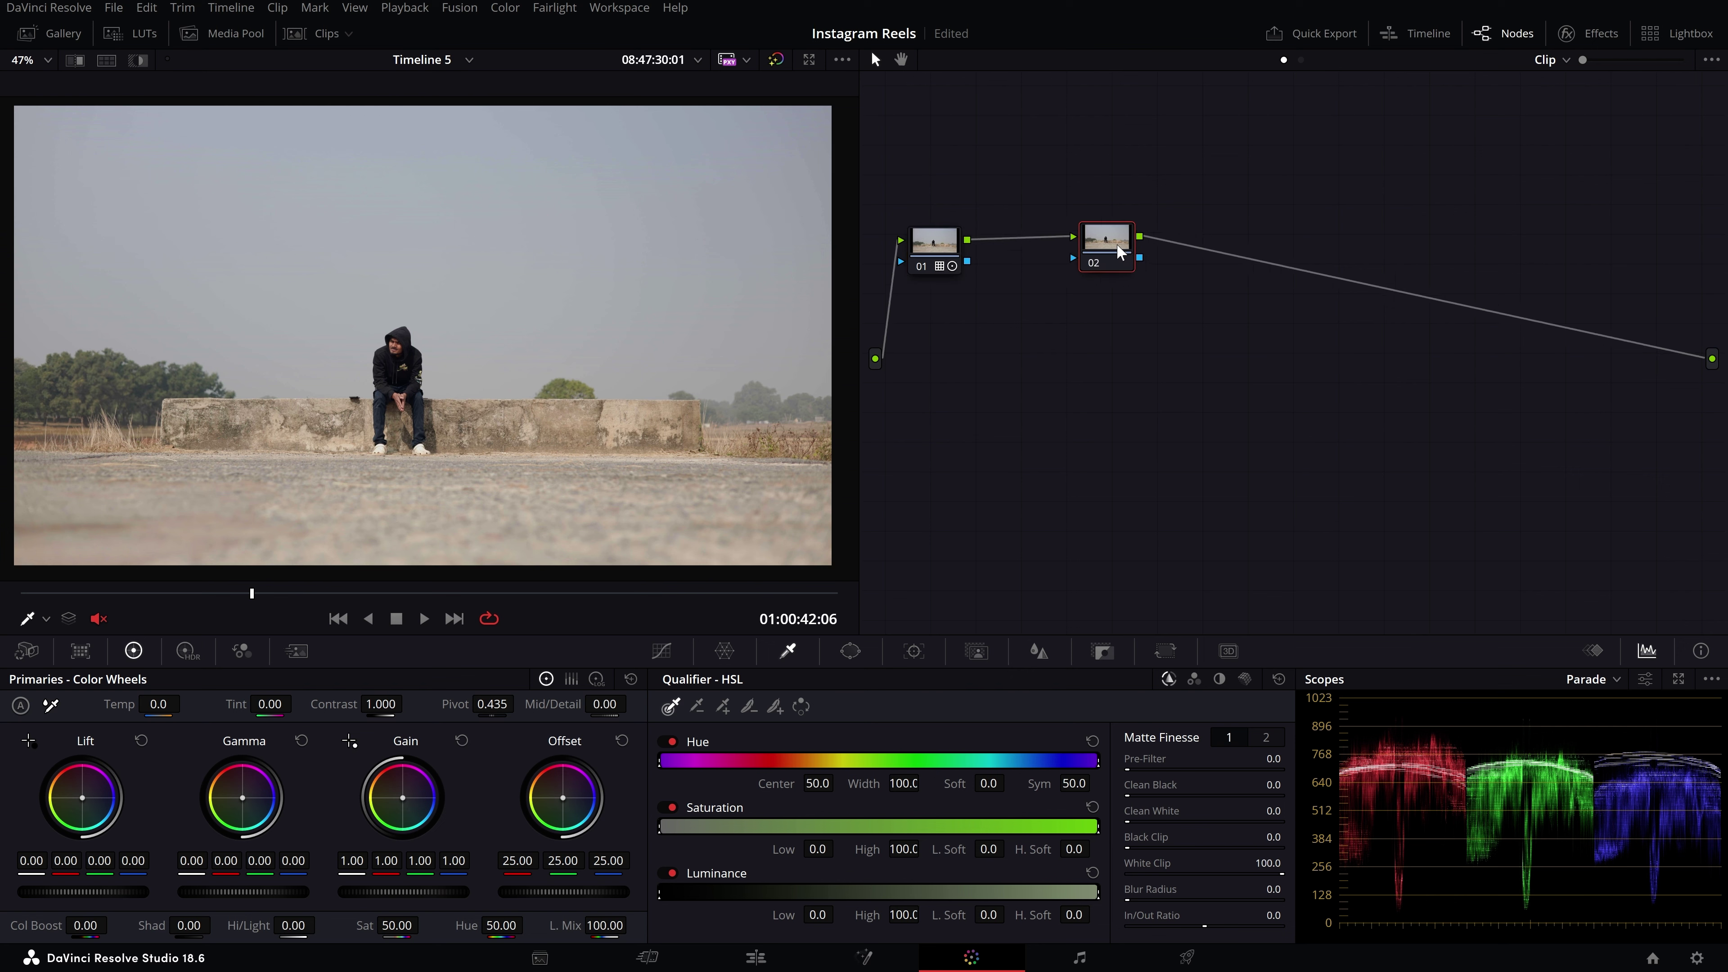
pyautogui.rightClick(1092, 242)
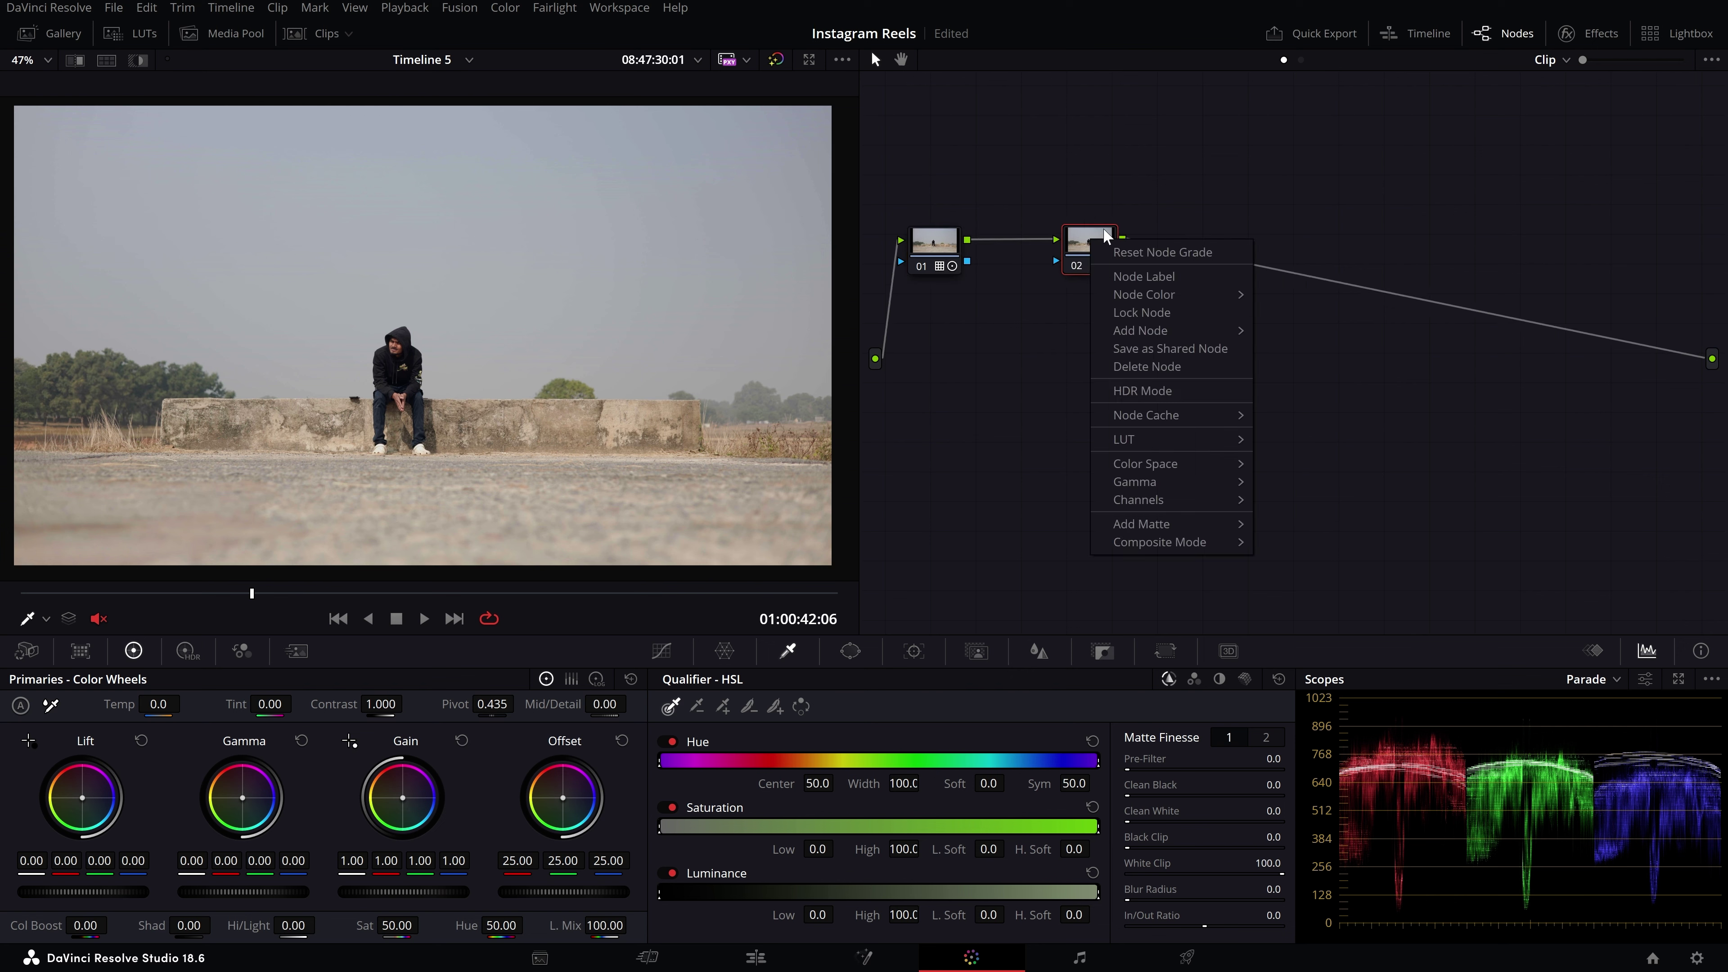
pyautogui.moveTo(1166, 327)
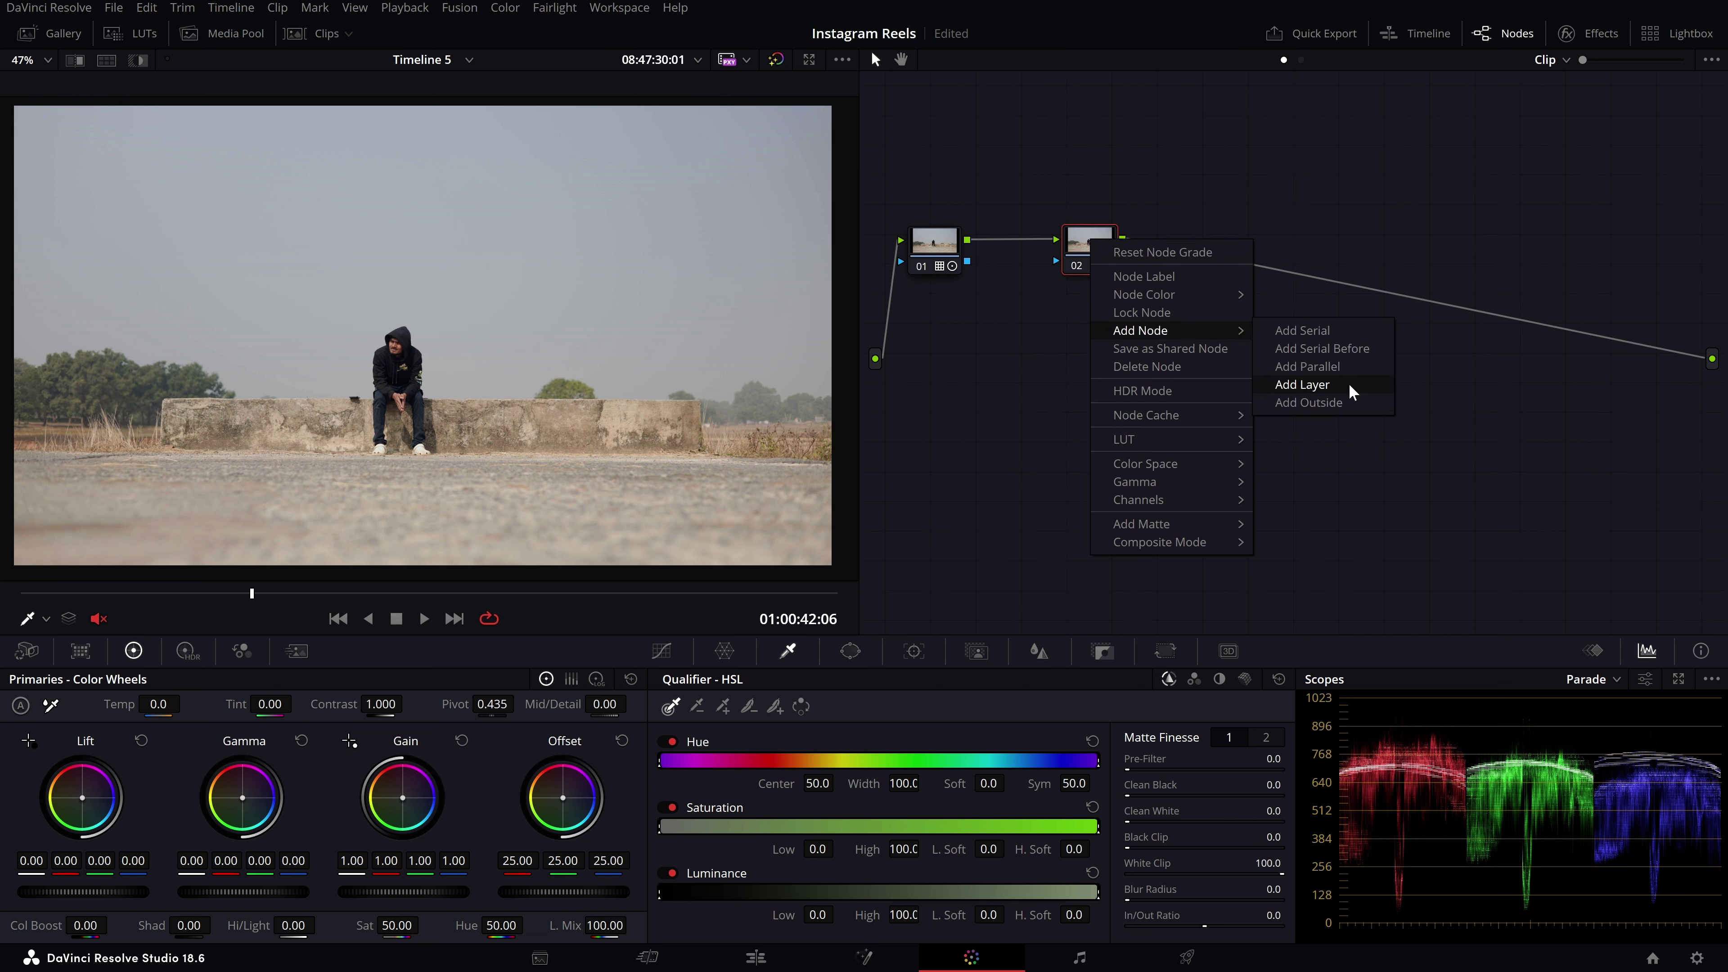
pyautogui.click(1311, 386)
# - Arrange layer nodes 02 and 03 and the Layer Mixer neatly beside node 01
pyautogui.moveTo(1106, 256); pyautogui.dragTo(1101, 162)
pyautogui.moveTo(1097, 326); pyautogui.dragTo(1090, 316)
pyautogui.moveTo(1030, 99); pyautogui.dragTo(1140, 413)
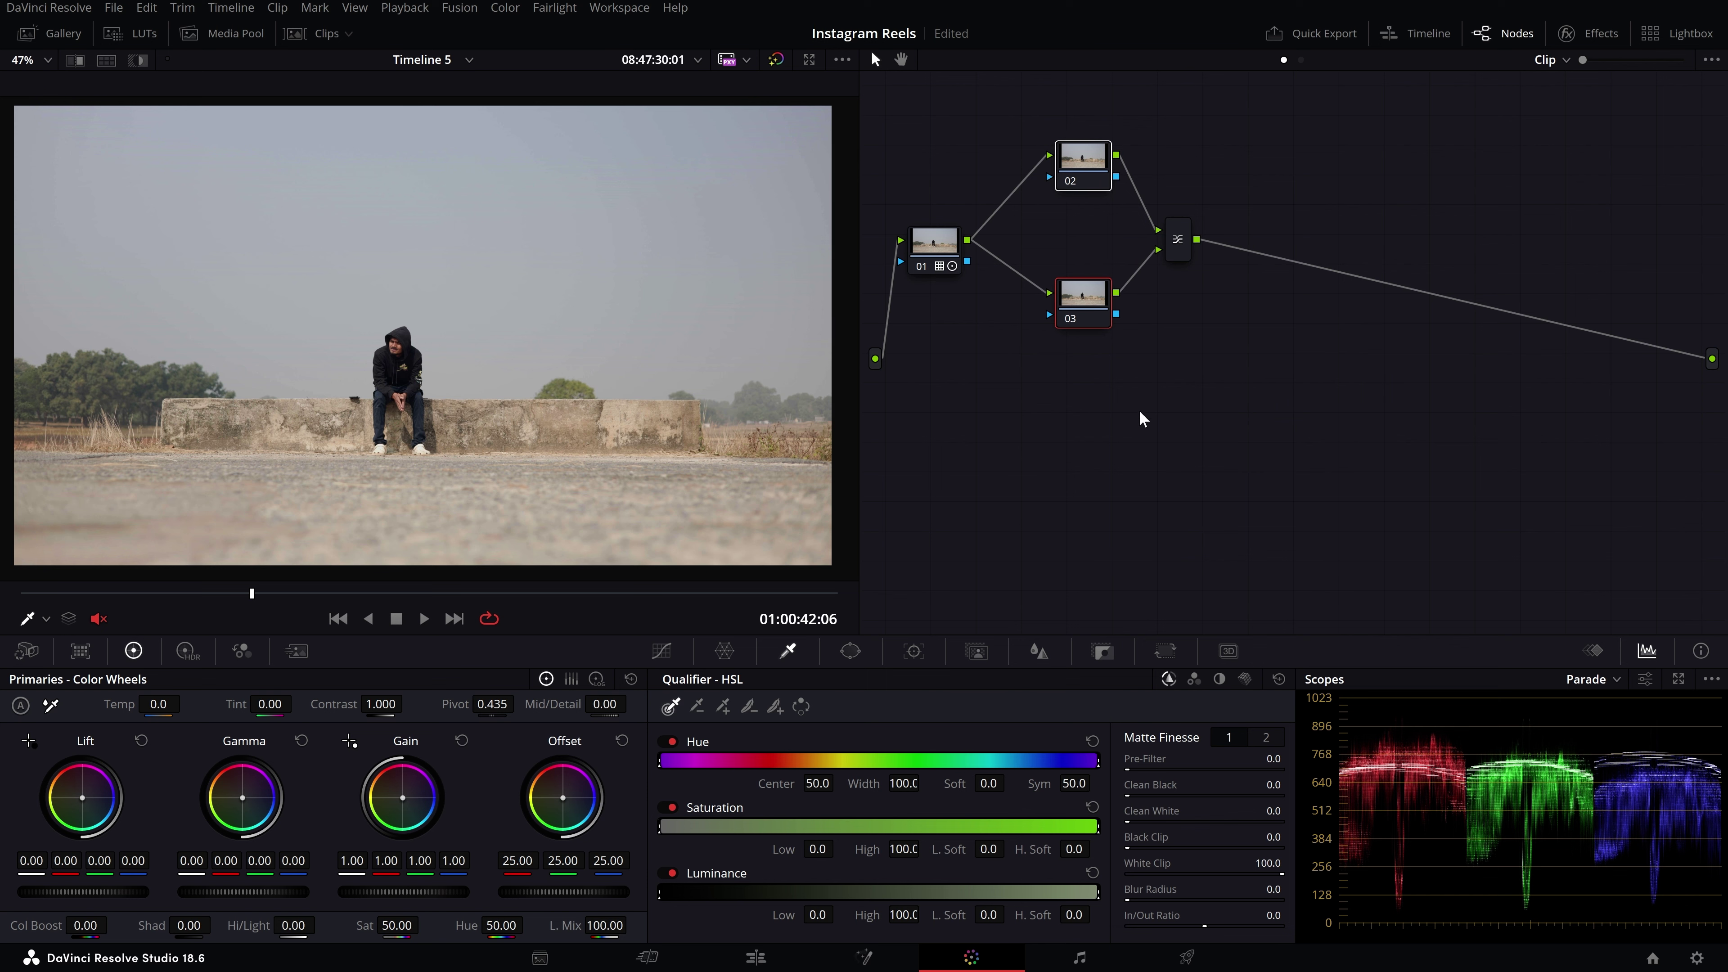
pyautogui.moveTo(1029, 102); pyautogui.dragTo(1151, 385)
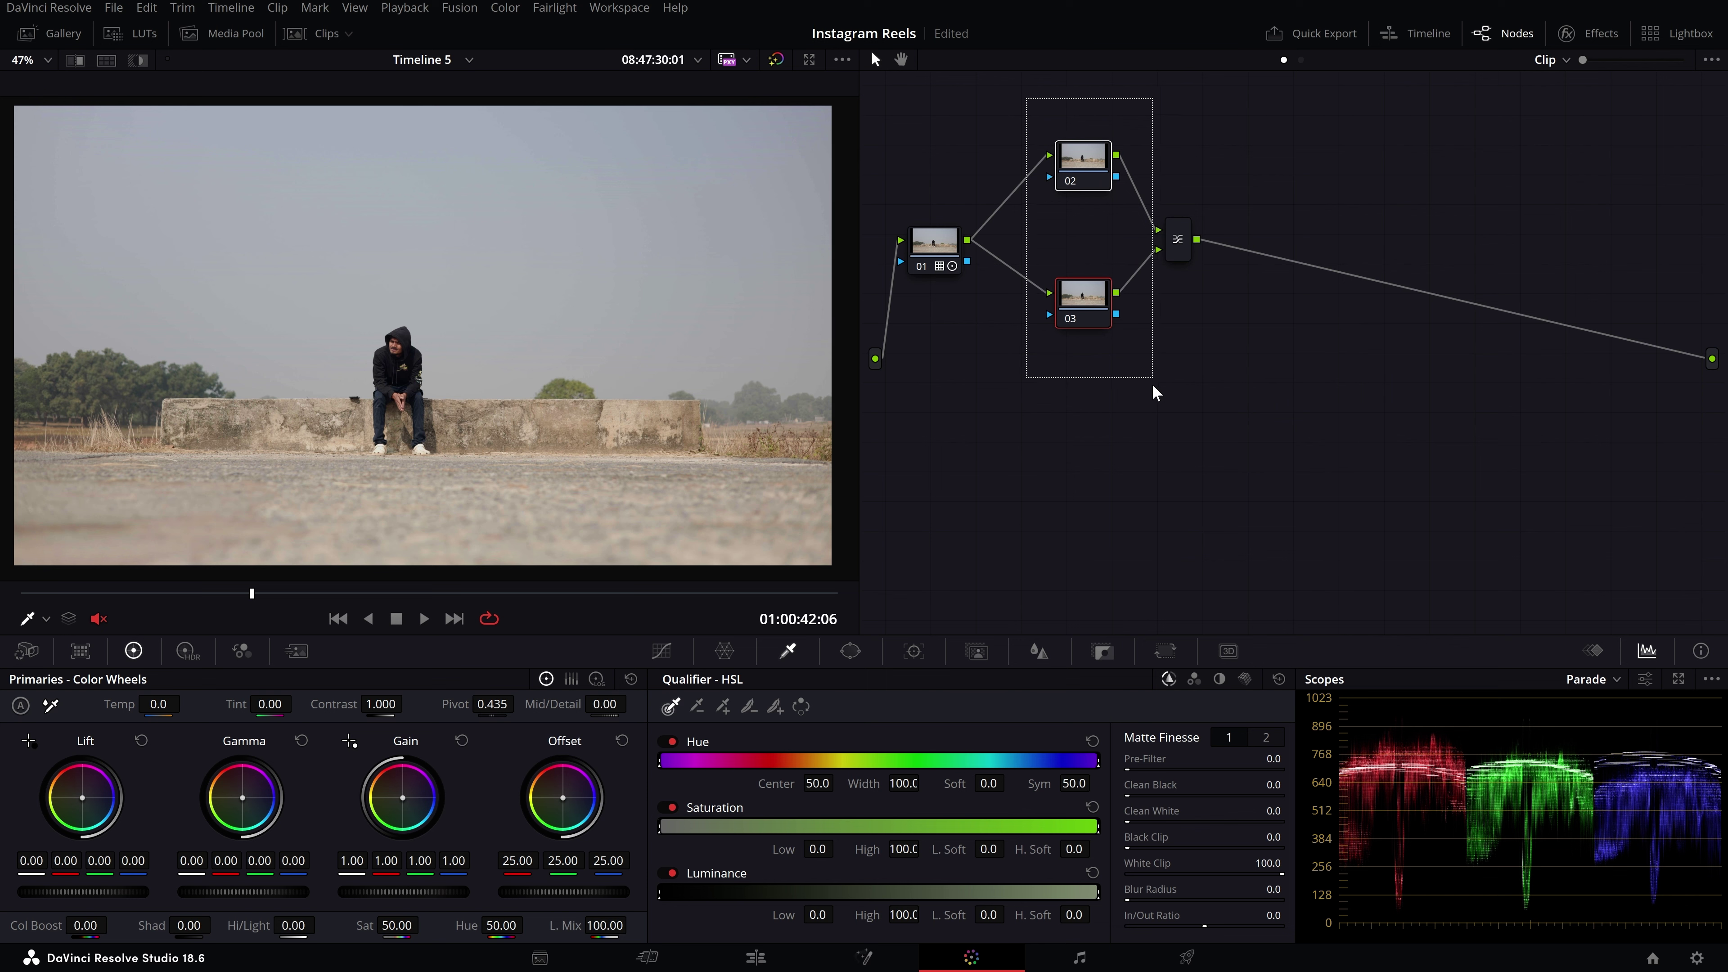
pyautogui.moveTo(945, 247); pyautogui.dragTo(944, 247)
pyautogui.moveTo(1022, 93); pyautogui.dragTo(1135, 390)
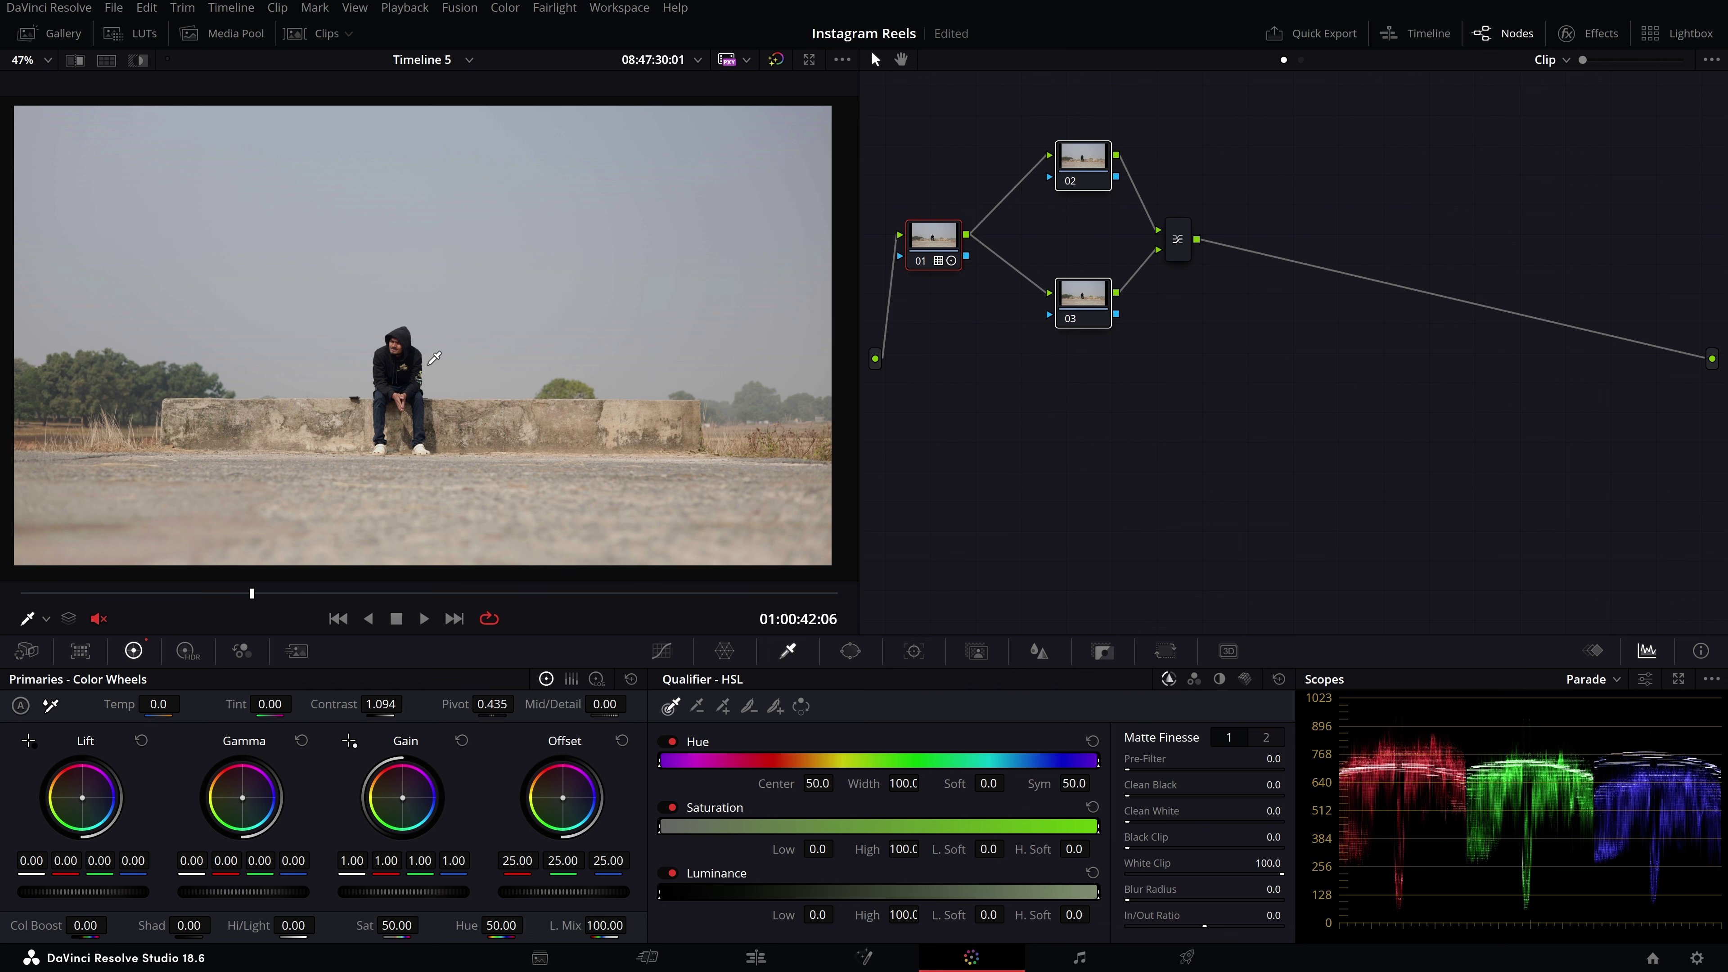
pyautogui.moveTo(1014, 78); pyautogui.dragTo(1115, 385)
pyautogui.moveTo(1171, 252); pyautogui.dragTo(1162, 247)
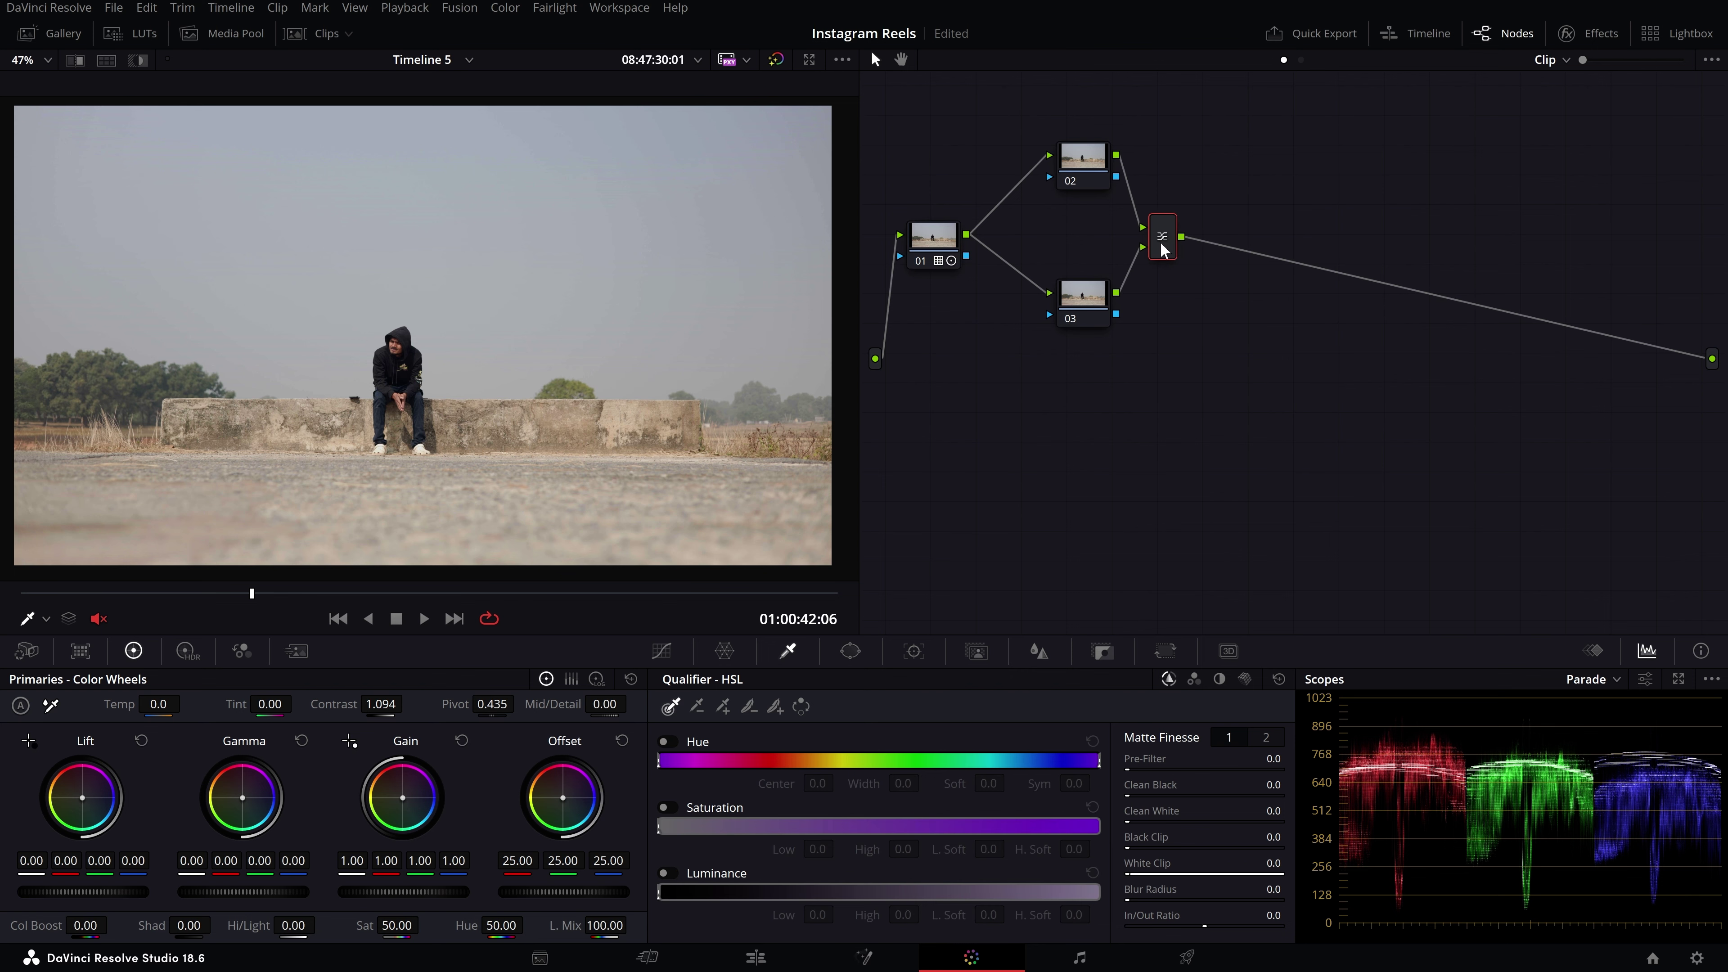
pyautogui.moveTo(1164, 250); pyautogui.dragTo(1173, 246)
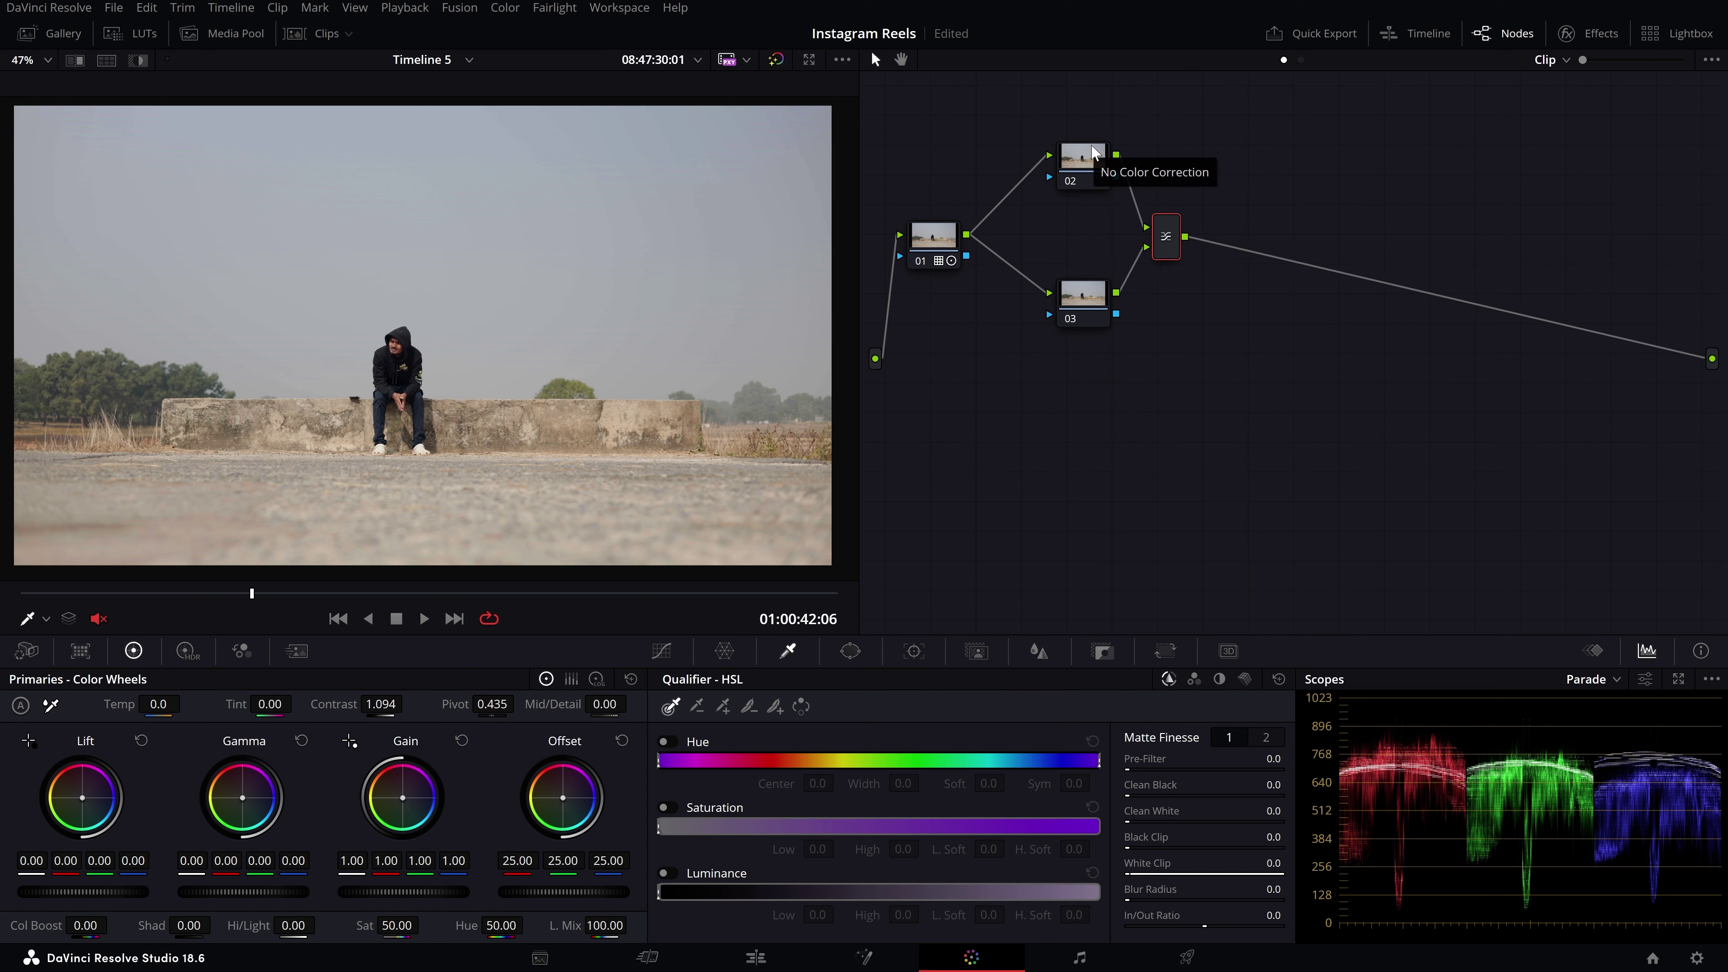
pyautogui.click(1074, 163)
pyautogui.click(1148, 262)
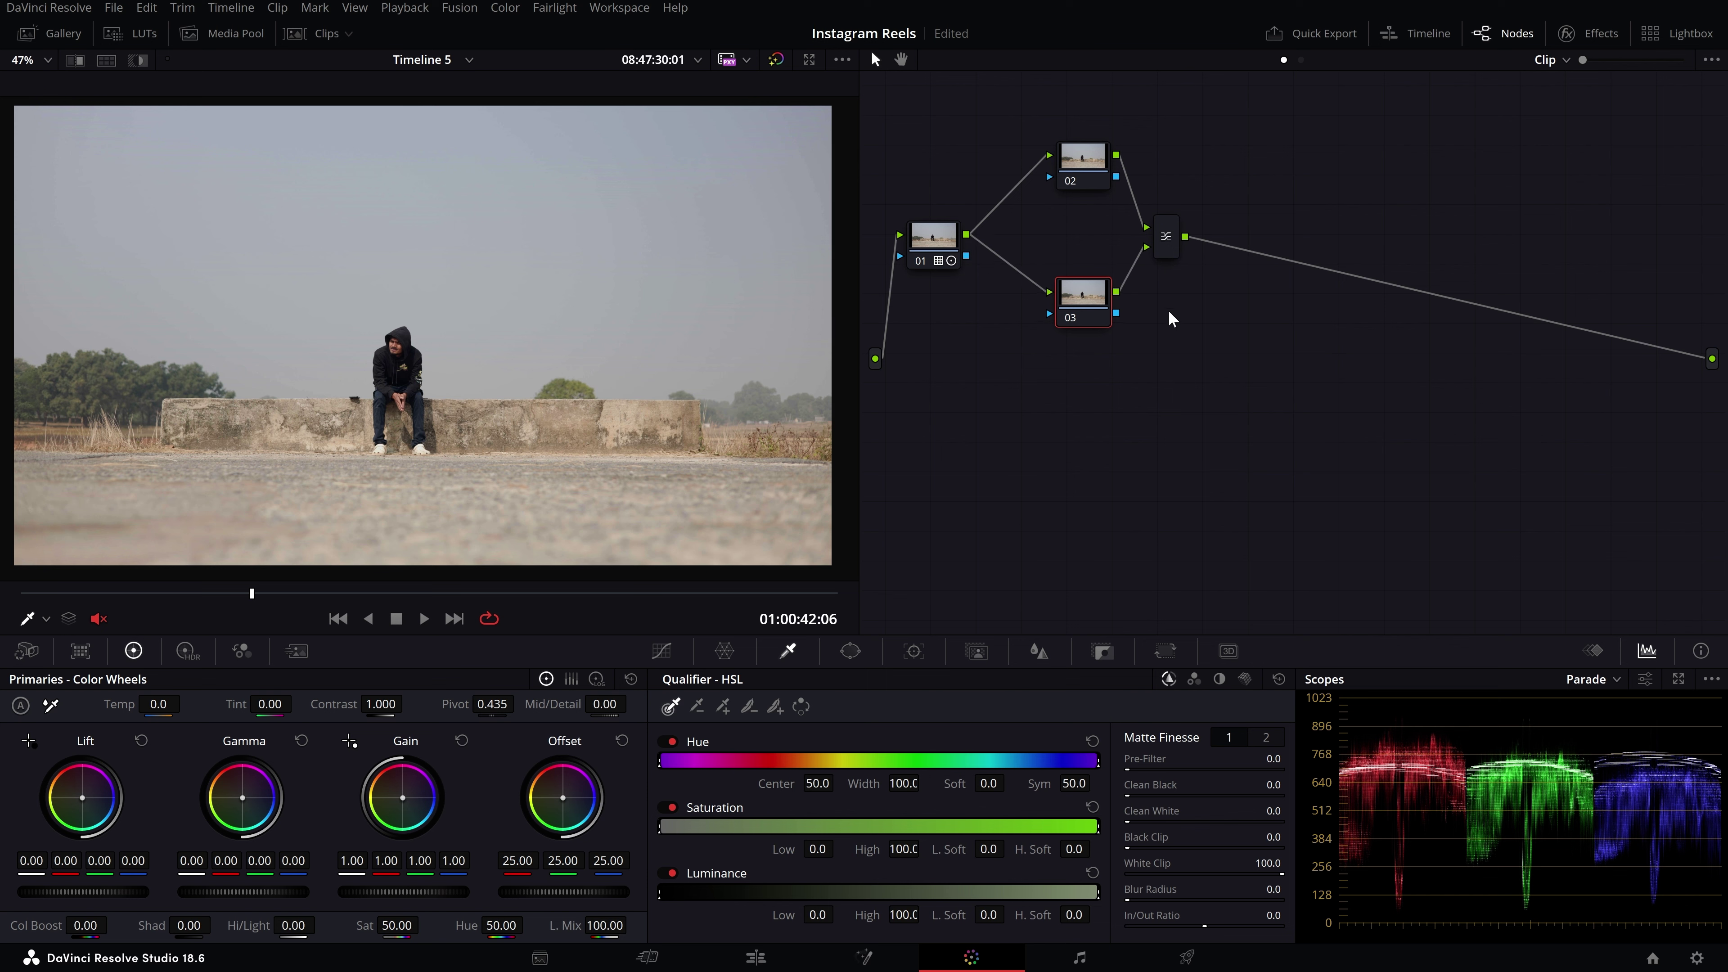
# - Add layer node 04 via Add Node > Add Layer, then nodes 05–07 with Alt+L
pyautogui.rightClick(1095, 304)
pyautogui.moveTo(1189, 395)
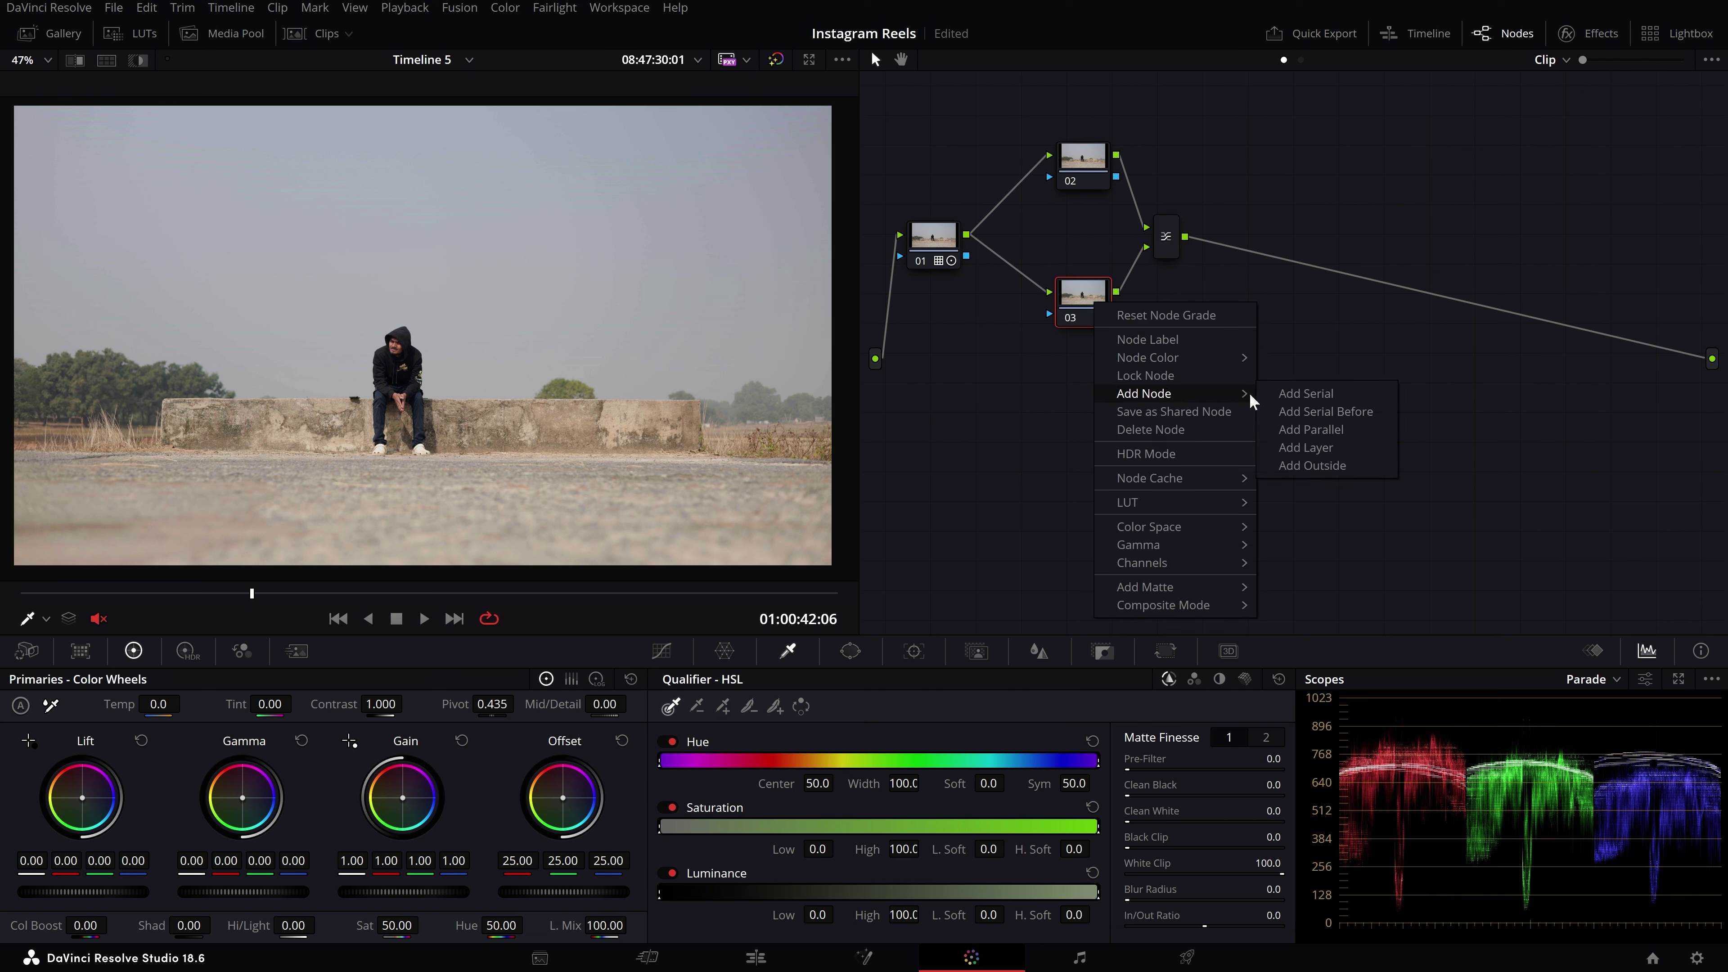
pyautogui.click(1327, 449)
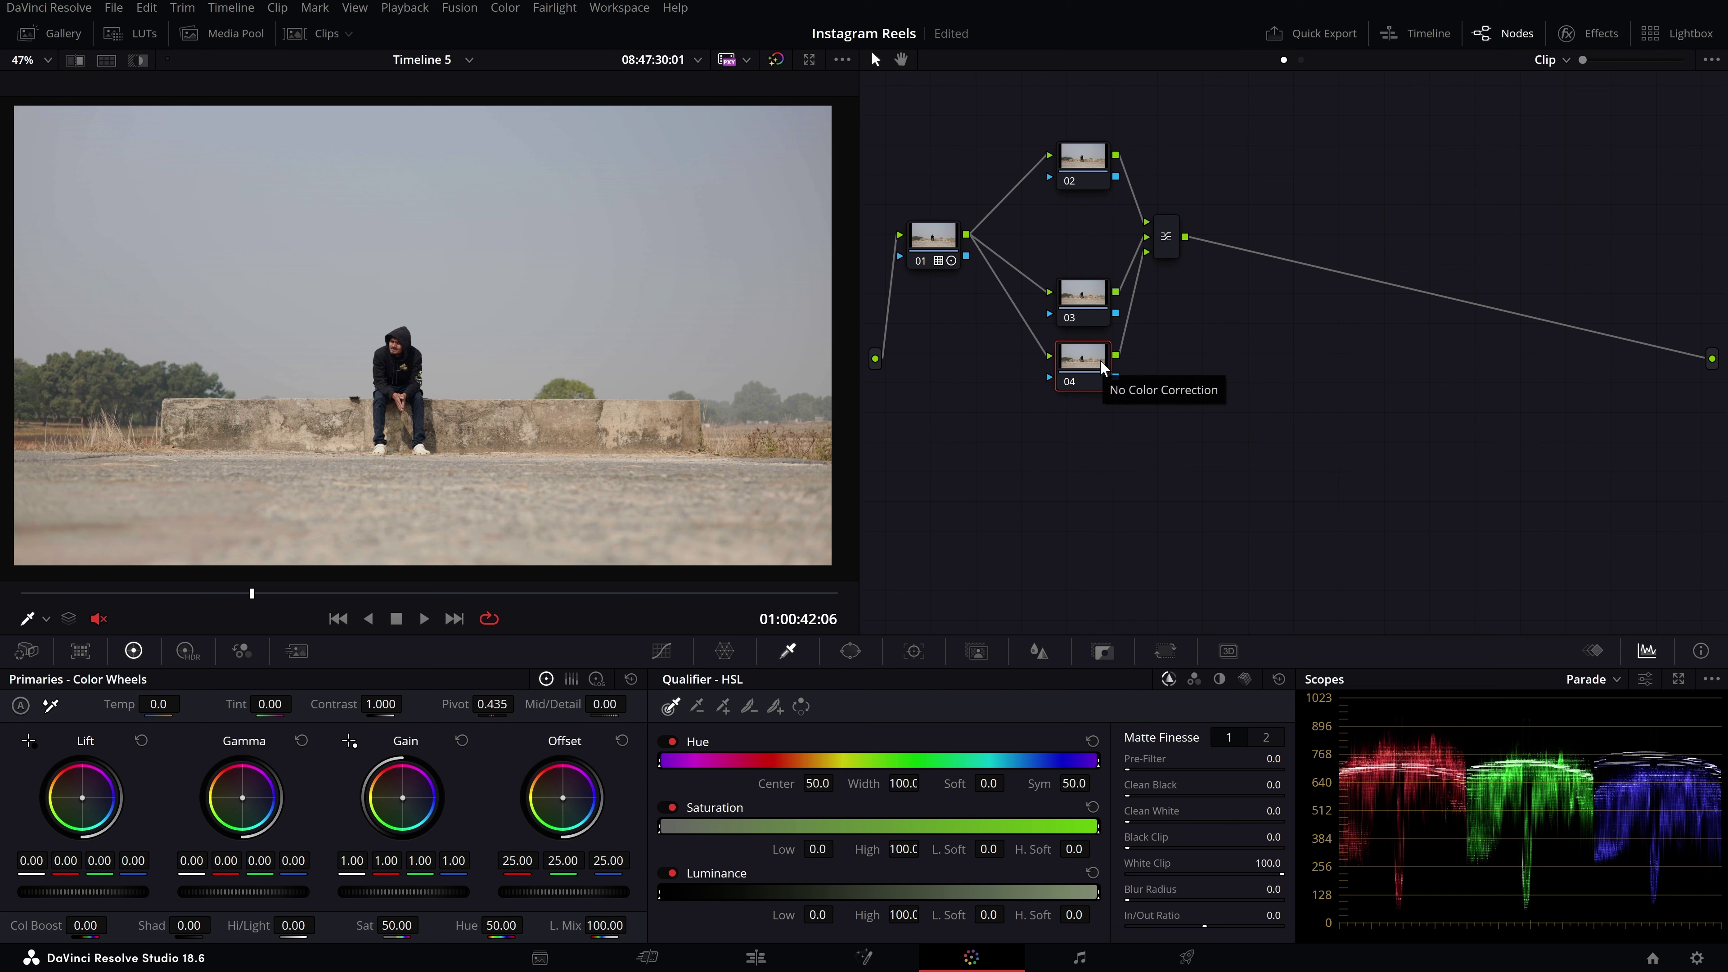
pyautogui.hotkey('alt', 'l')
pyautogui.hotkey('alt', 'l')
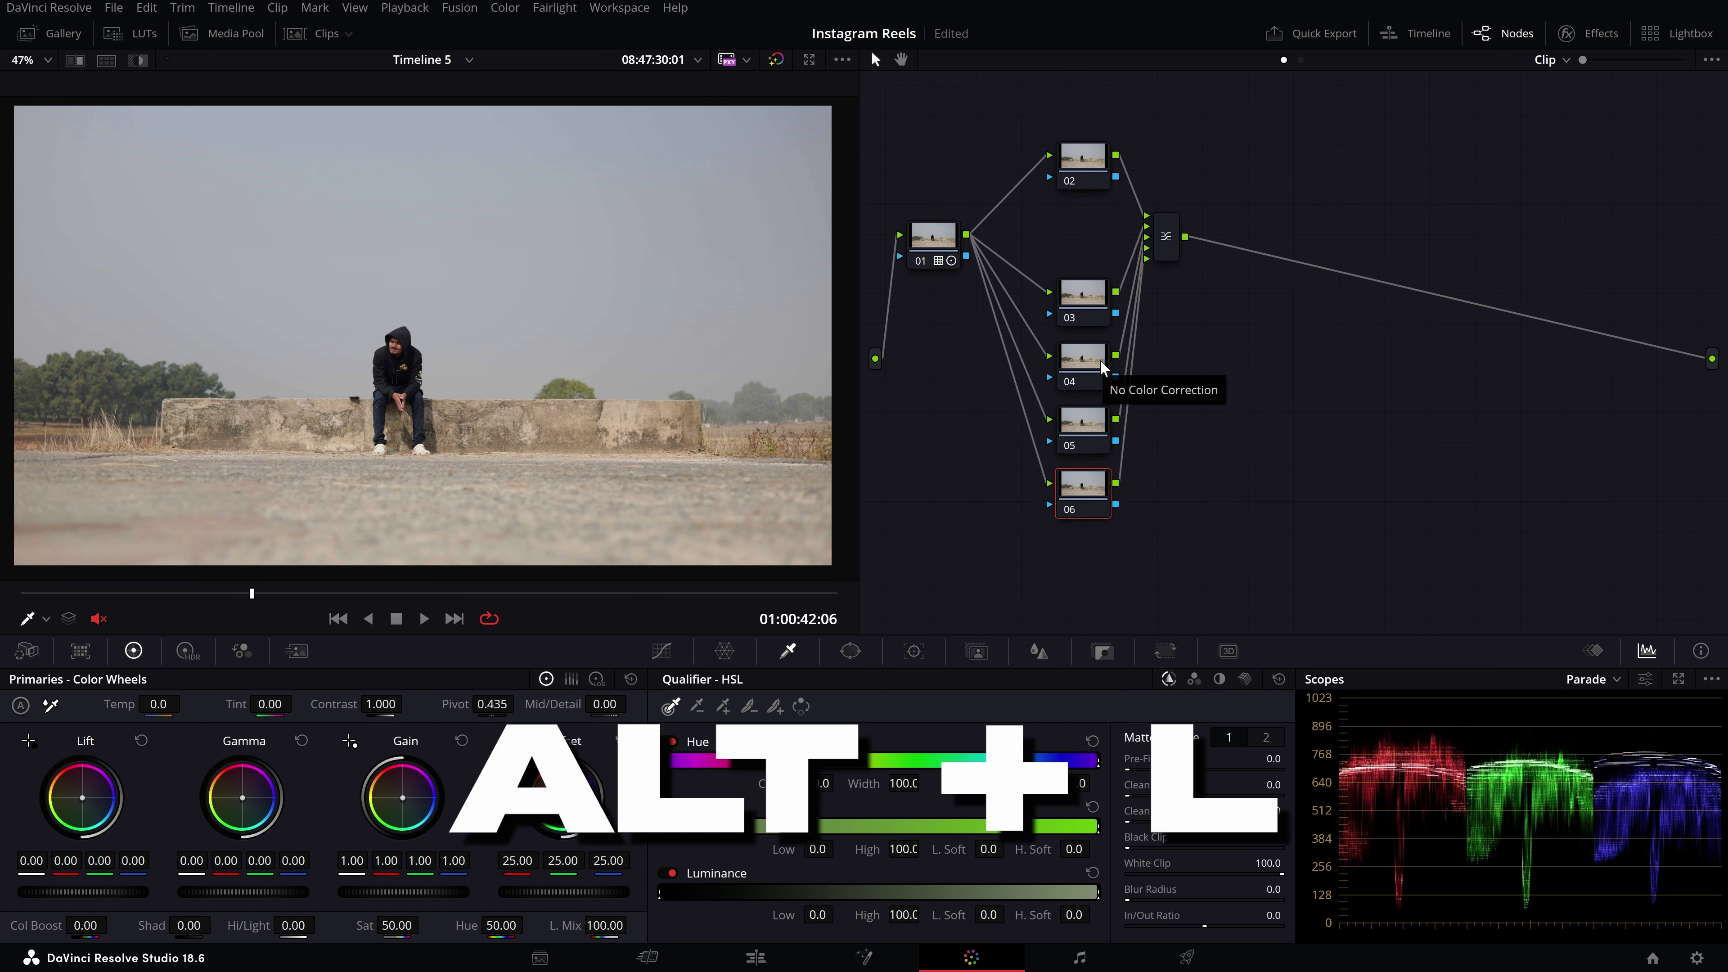
pyautogui.hotkey('alt', 'l')
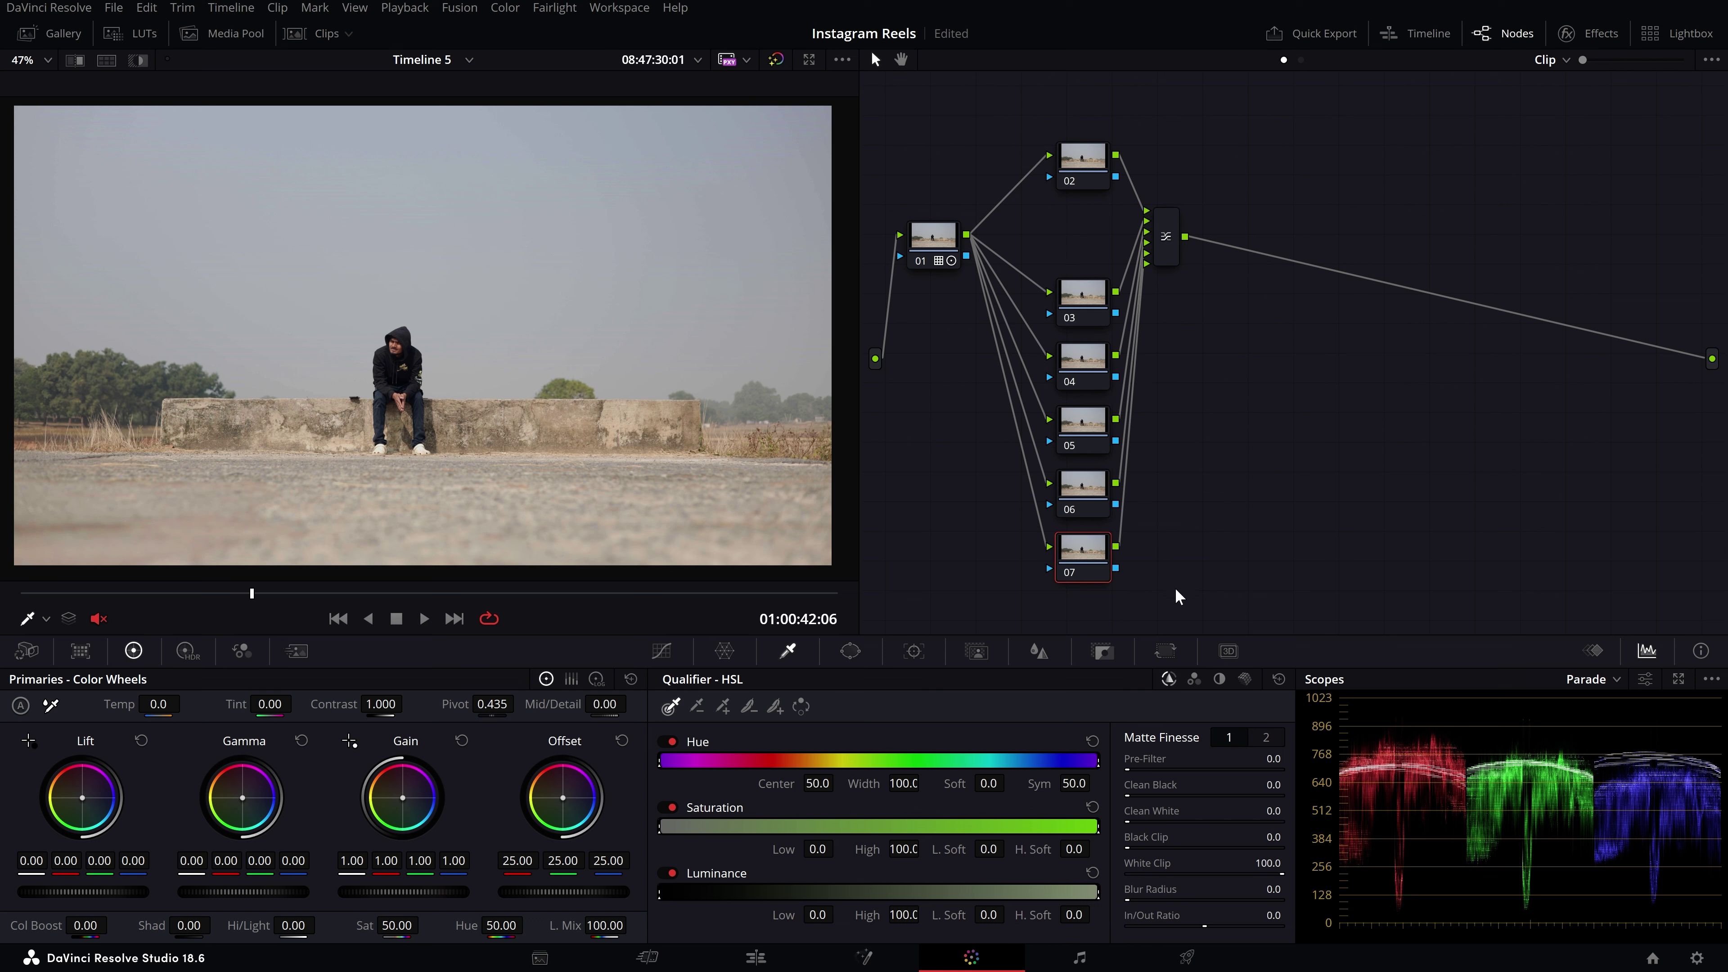
pyautogui.click(945, 252)
# - Select layer nodes 04 through 07, undoing a stray move of node 02, and delete them
pyautogui.click(1097, 381)
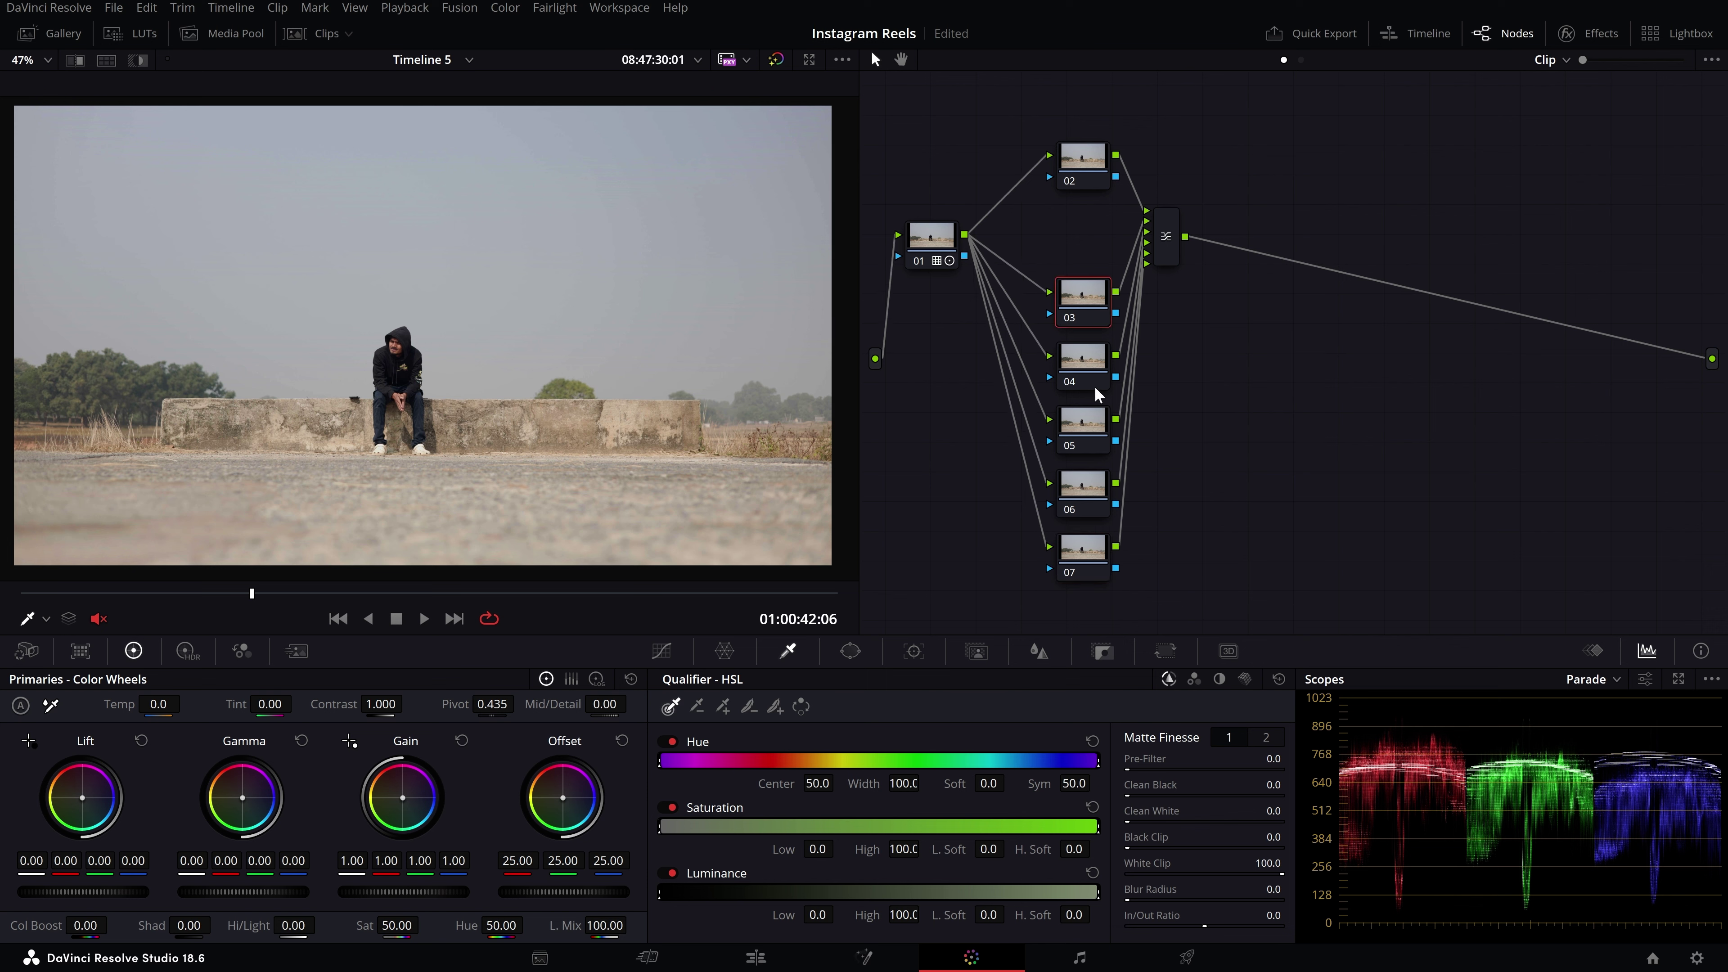
pyautogui.click(1097, 427)
pyautogui.click(1098, 492)
pyautogui.click(1101, 555)
pyautogui.moveTo(1165, 578); pyautogui.dragTo(1076, 286)
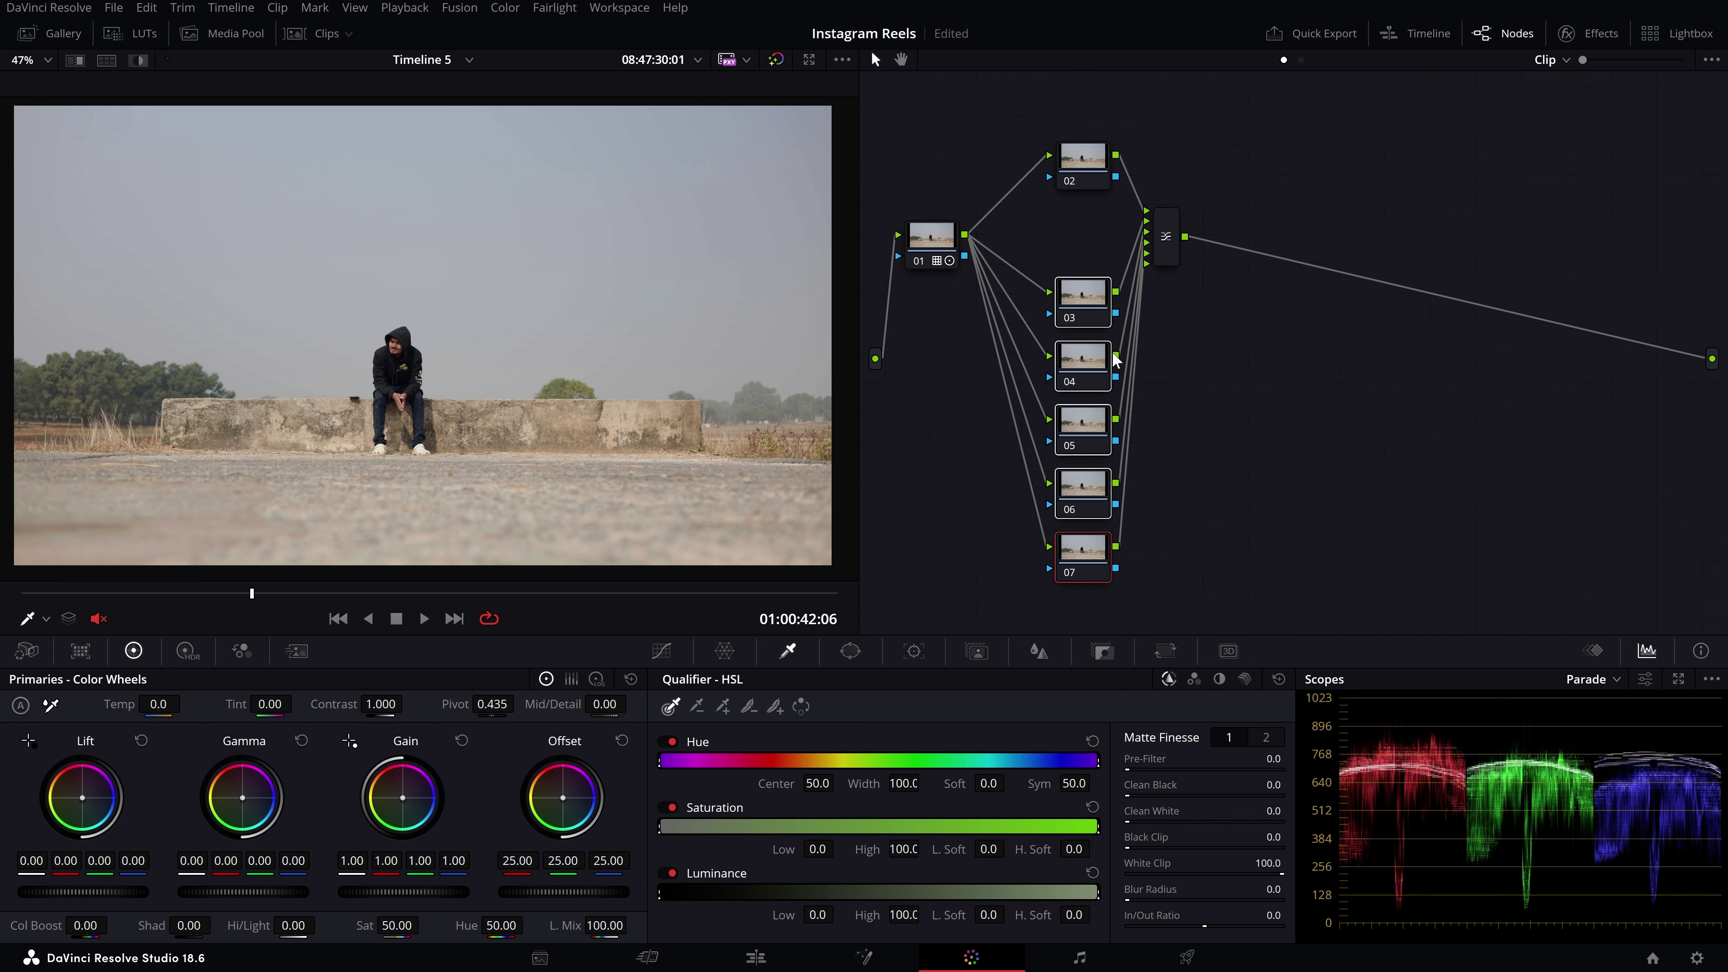
pyautogui.moveTo(1083, 161); pyautogui.dragTo(1084, 171)
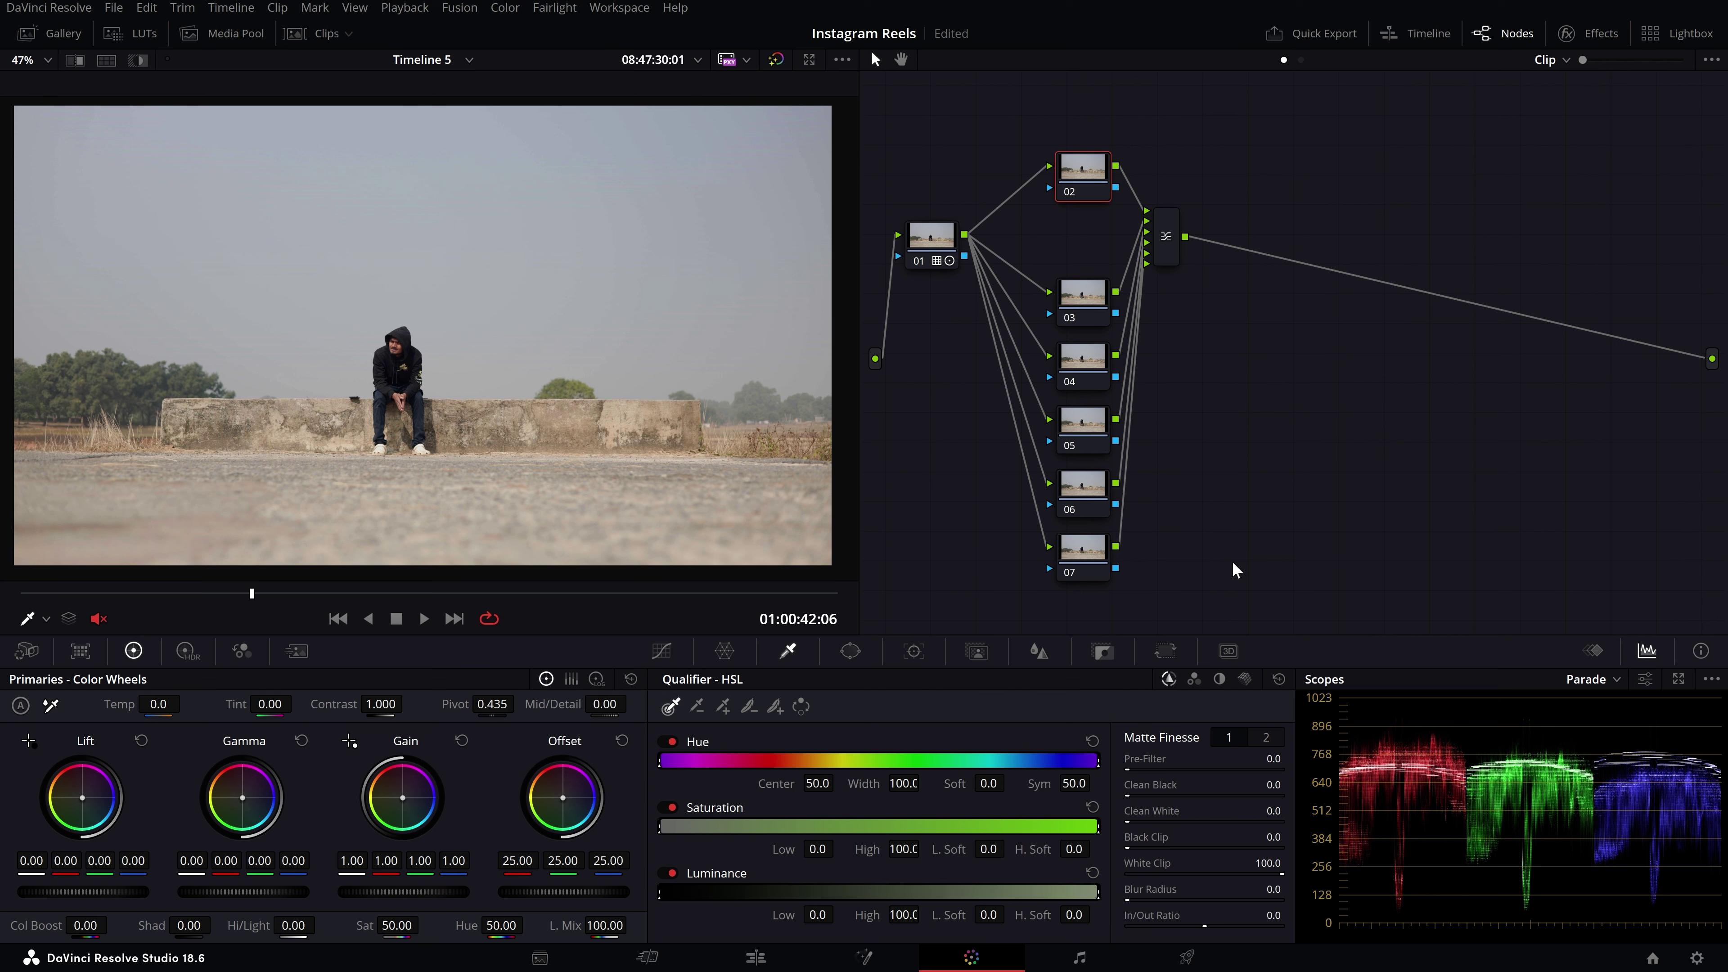
pyautogui.hotkey('ctrl', 'z')
pyautogui.hotkey('ctrl', 'z')
pyautogui.moveTo(1165, 590); pyautogui.dragTo(1090, 387)
pyautogui.press('Delete')
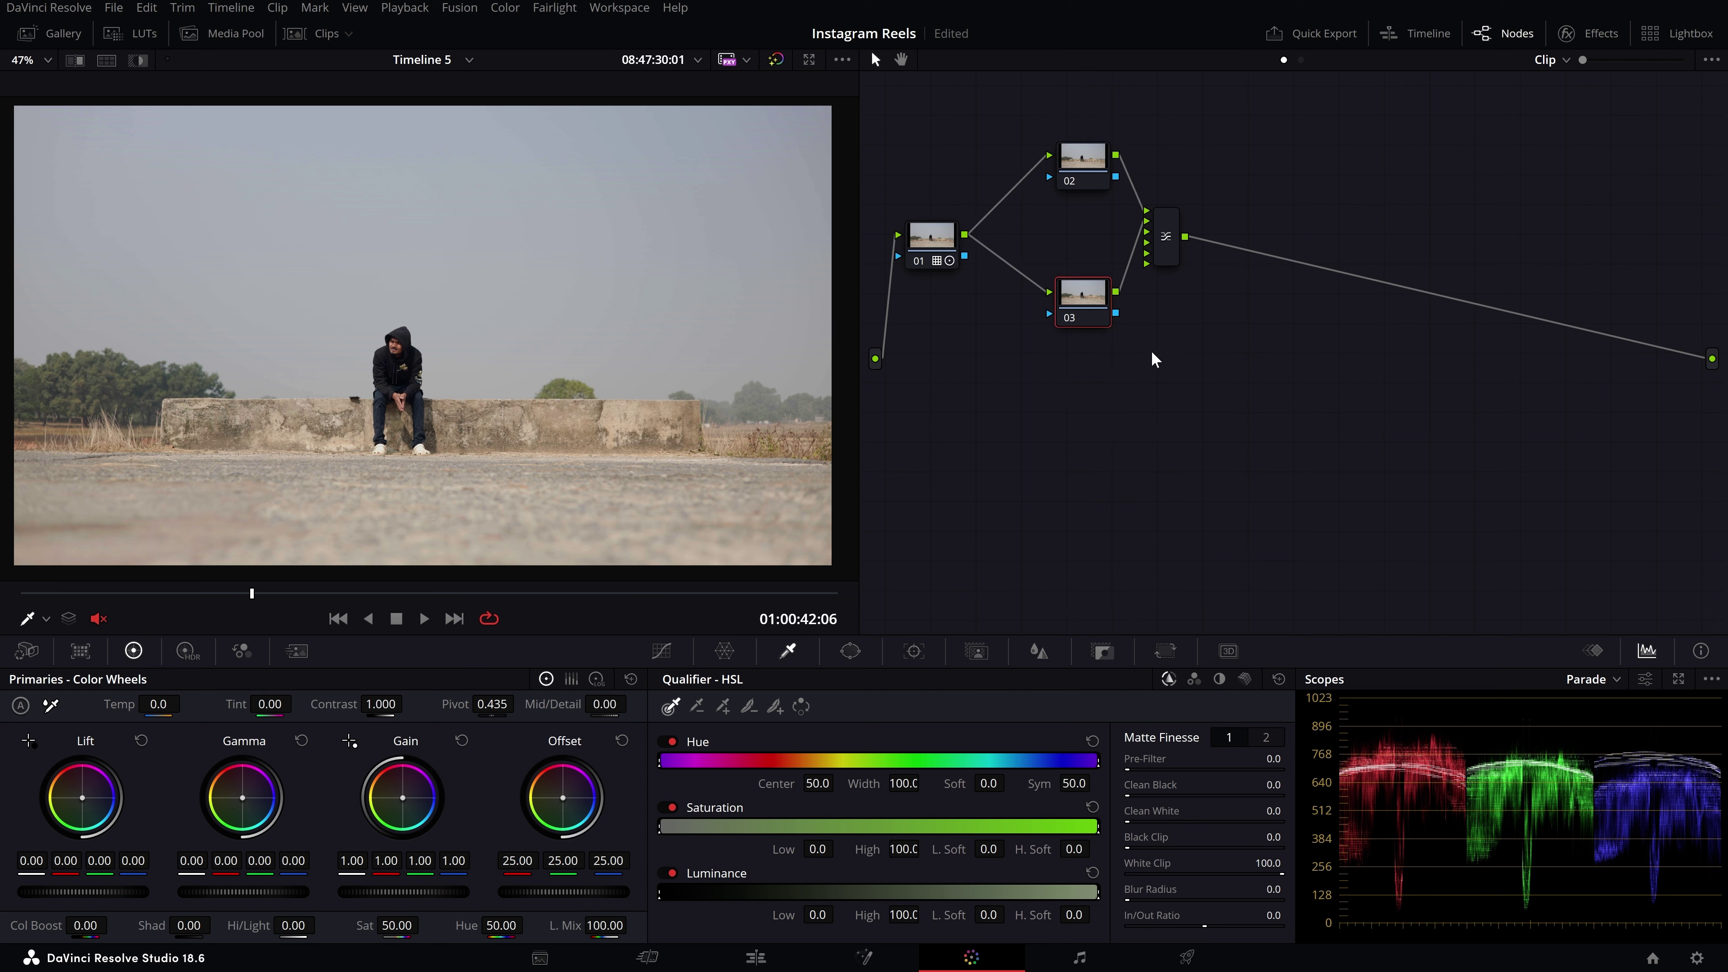
pyautogui.moveTo(1039, 116); pyautogui.dragTo(1187, 272)
# - Spread nodes 02 and 03 apart and label node 03 'Top'
pyautogui.moveTo(1093, 297)
pyautogui.mouseDown()
pyautogui.moveTo(1122, 384)
pyautogui.moveTo(1116, 354)
pyautogui.mouseUp()
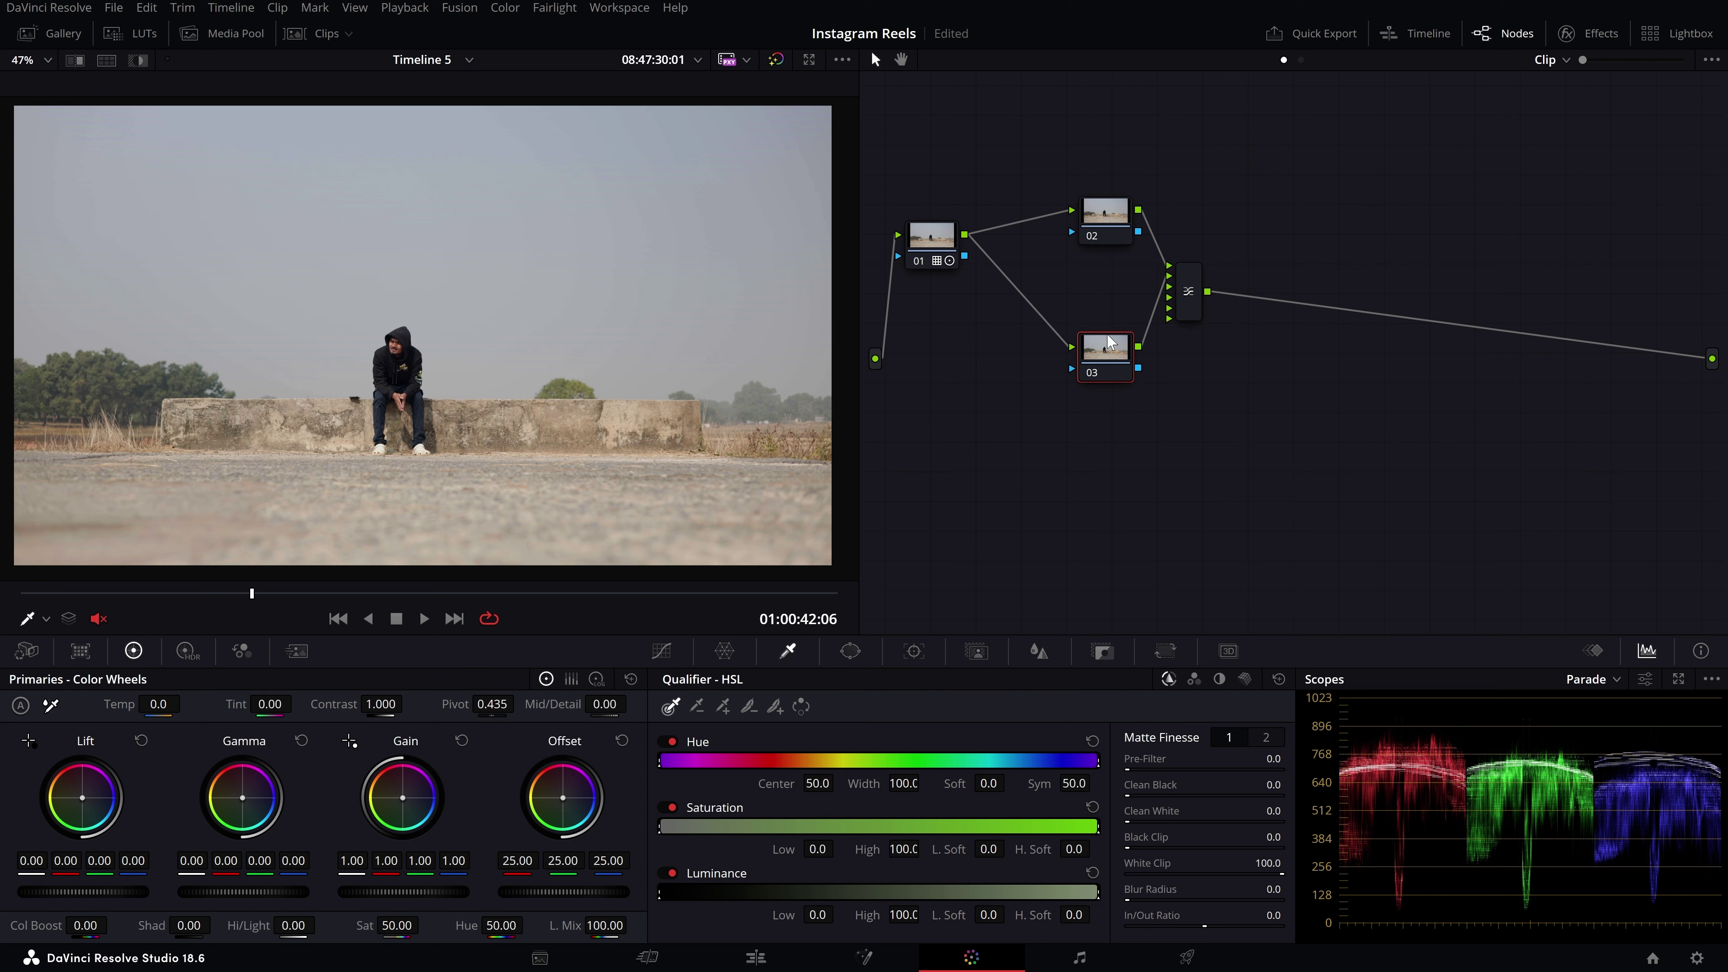
pyautogui.moveTo(1071, 137); pyautogui.dragTo(1156, 473)
pyautogui.click(948, 237)
pyautogui.click(1105, 231)
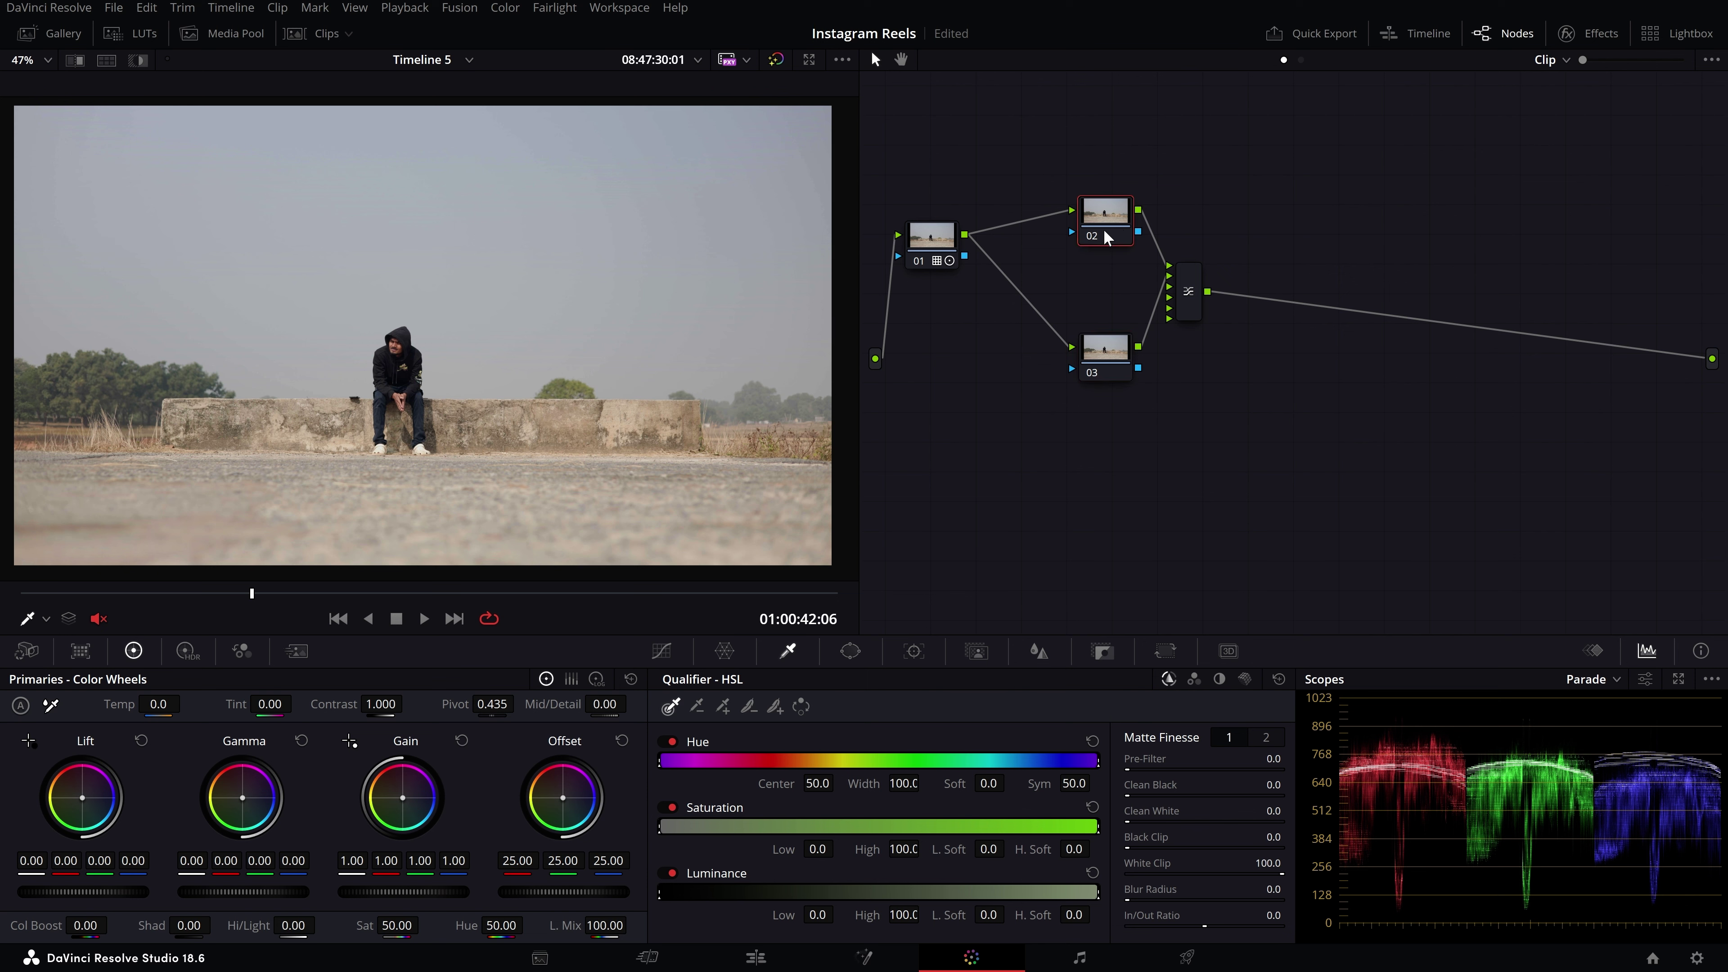
pyautogui.click(1110, 357)
pyautogui.moveTo(1110, 370); pyautogui.dragTo(1108, 396)
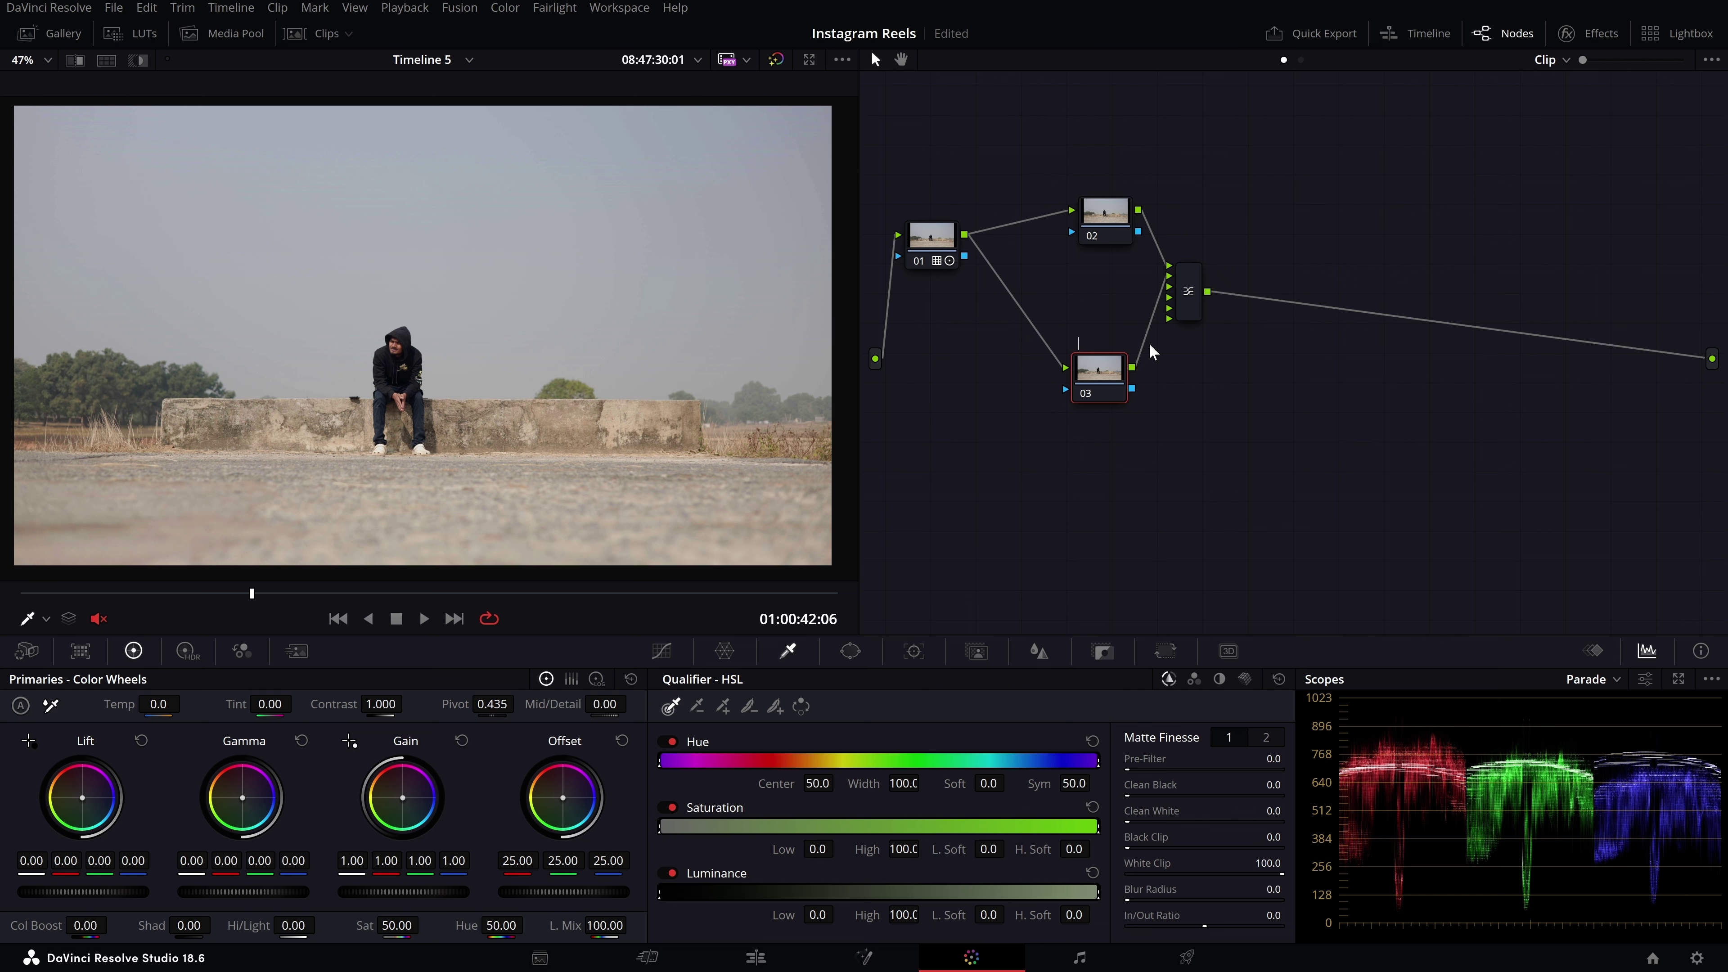
pyautogui.write('Top')
# - Label node 02 'Bottom' and move it up and to the left
pyautogui.moveTo(1115, 222); pyautogui.dragTo(1107, 218)
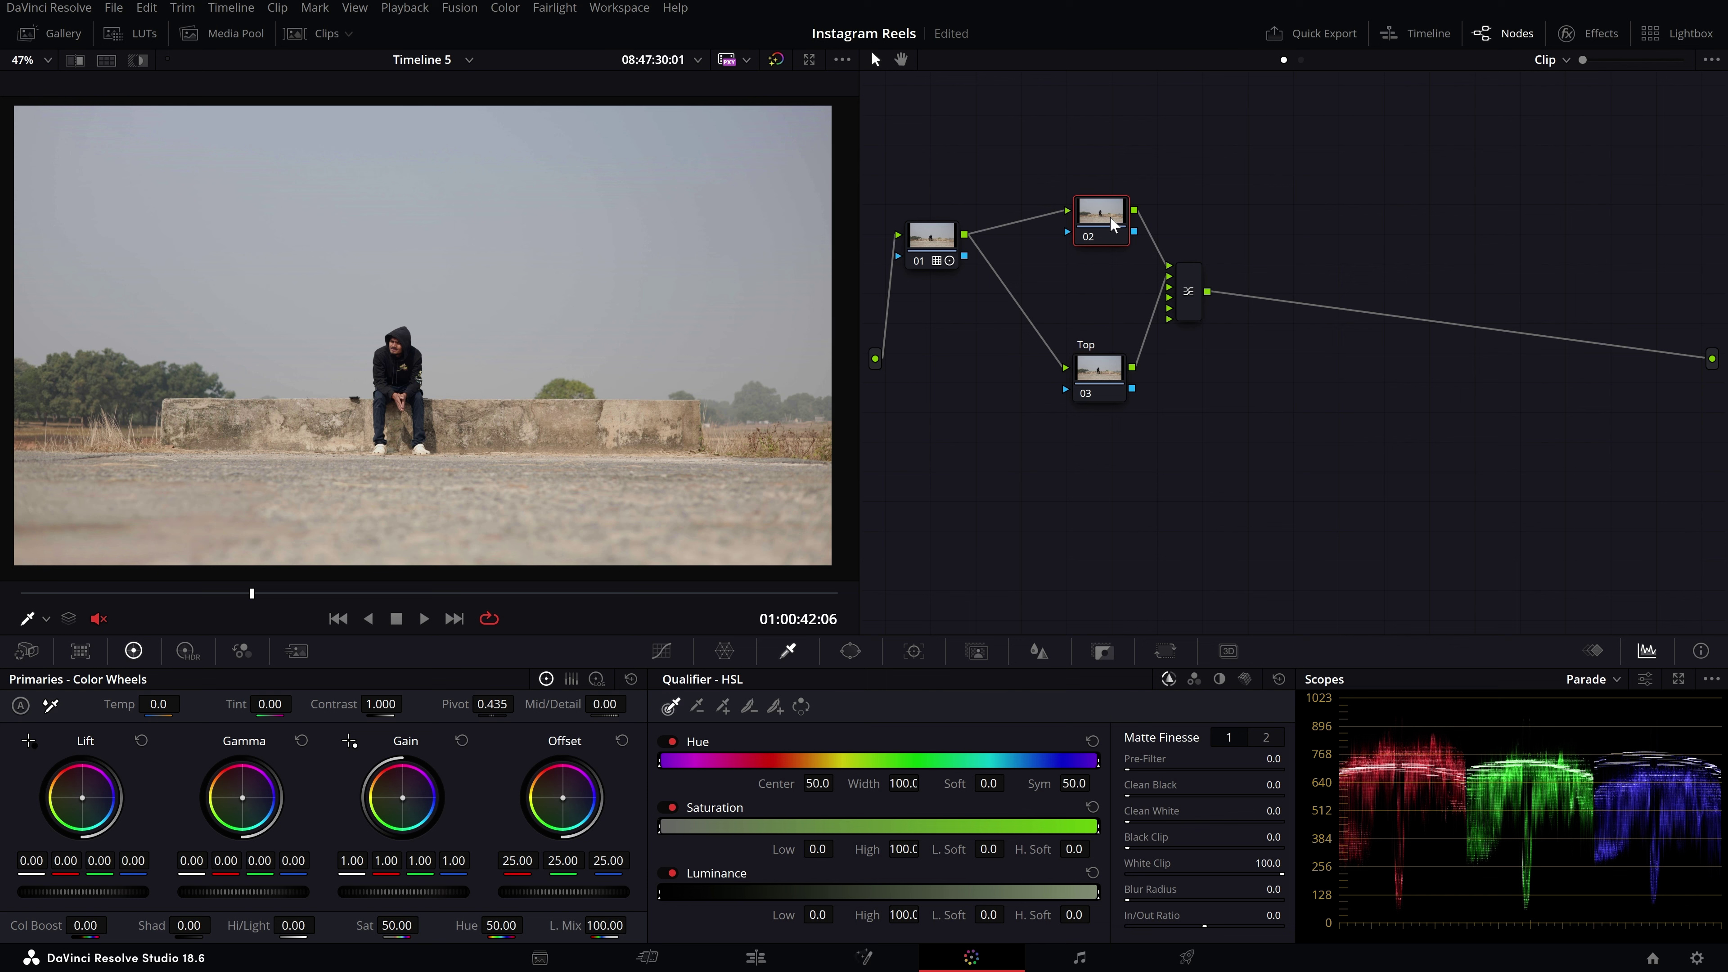
pyautogui.write('Botom')
pyautogui.moveTo(1110, 216); pyautogui.dragTo(1068, 174)
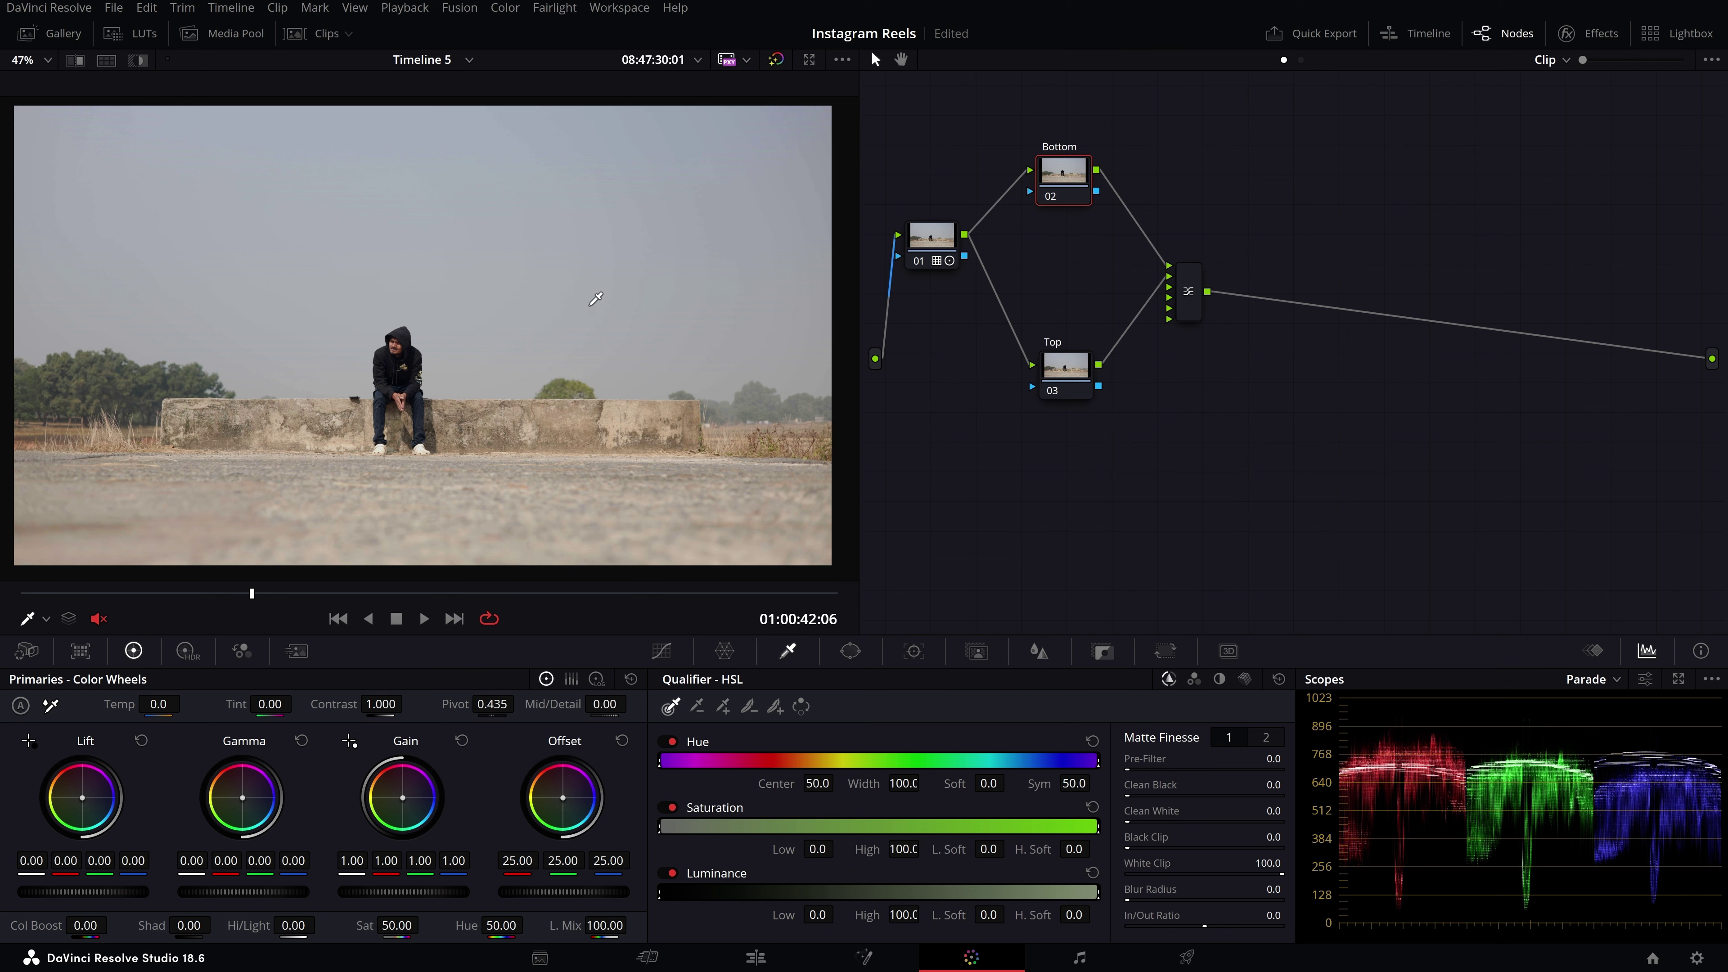
# - Add a level gradient window to the Bottom node, softened to 5.42, with a pink offset
pyautogui.click(671, 653)
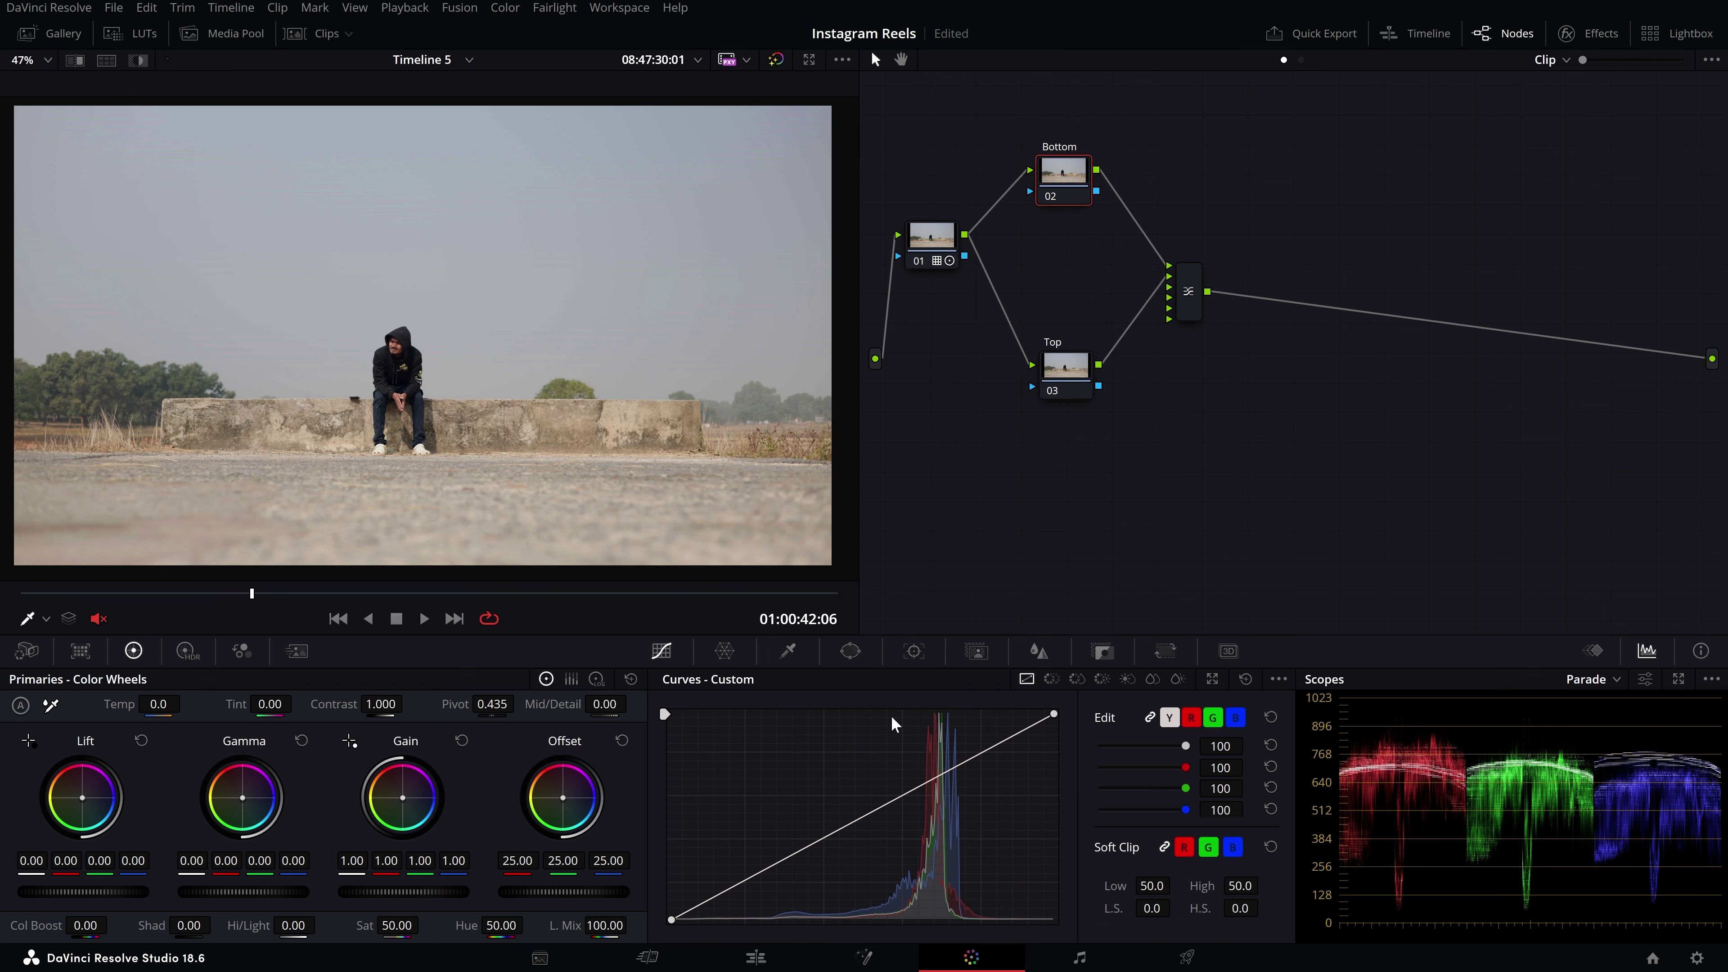
pyautogui.click(851, 650)
pyautogui.click(687, 918)
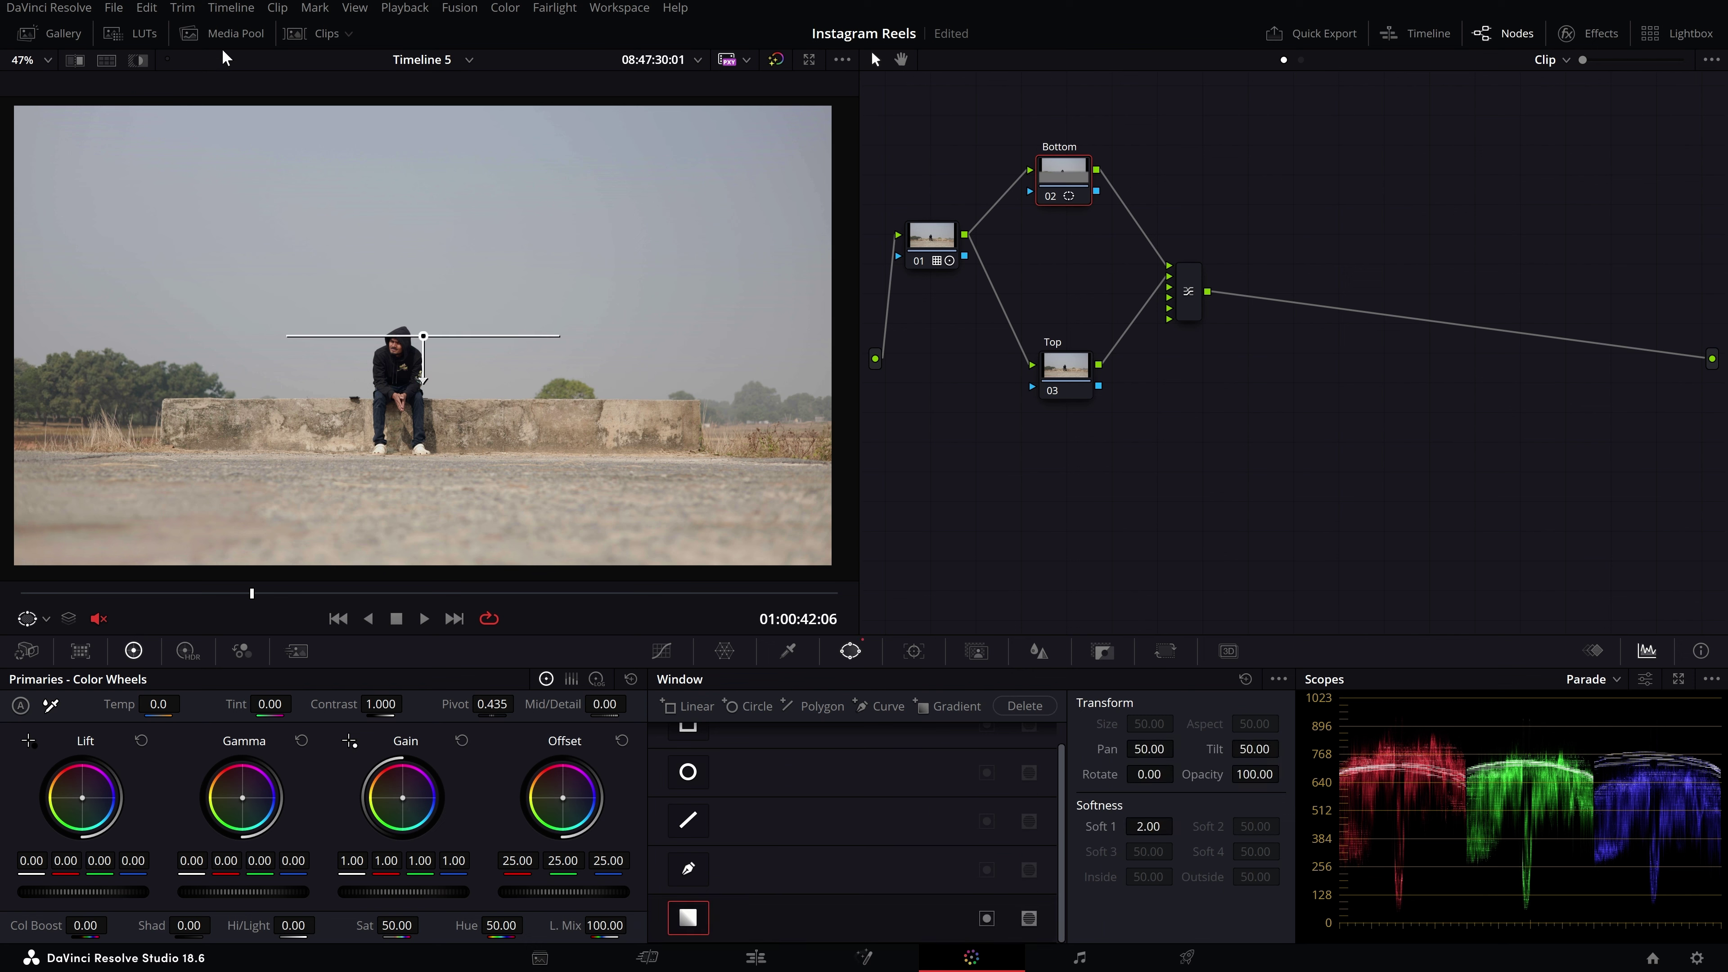
pyautogui.hotkey('shift', 'h')
pyautogui.moveTo(423, 377); pyautogui.dragTo(416, 370)
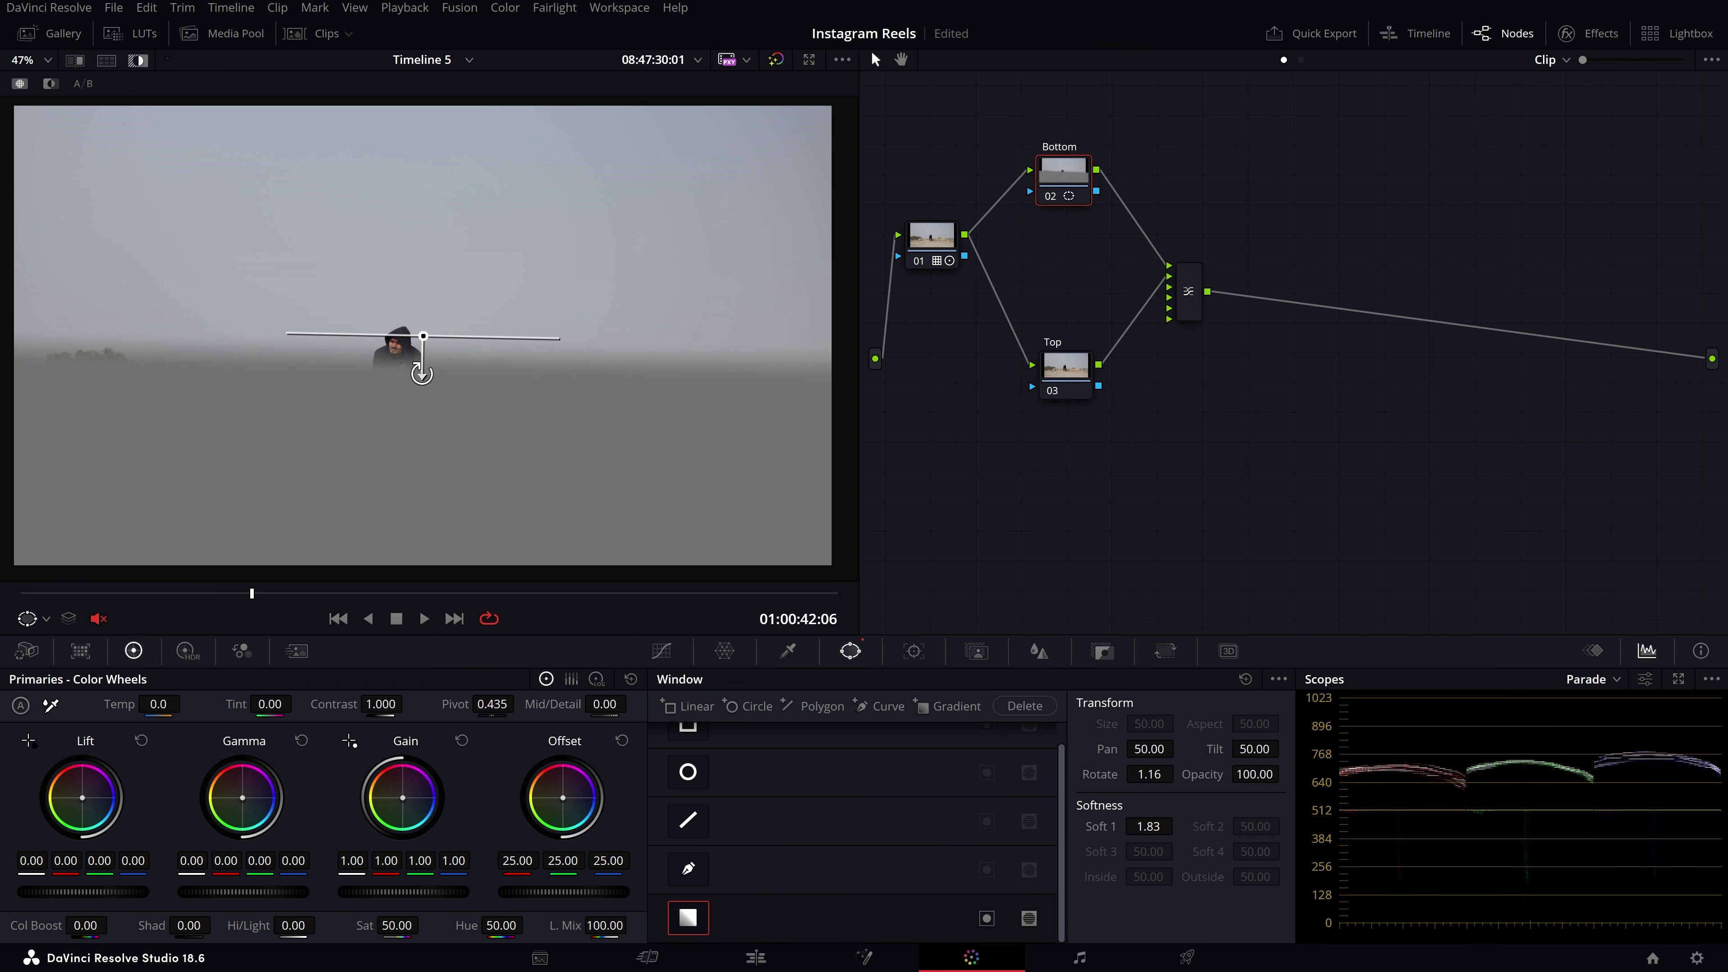
pyautogui.moveTo(563, 798); pyautogui.dragTo(566, 794)
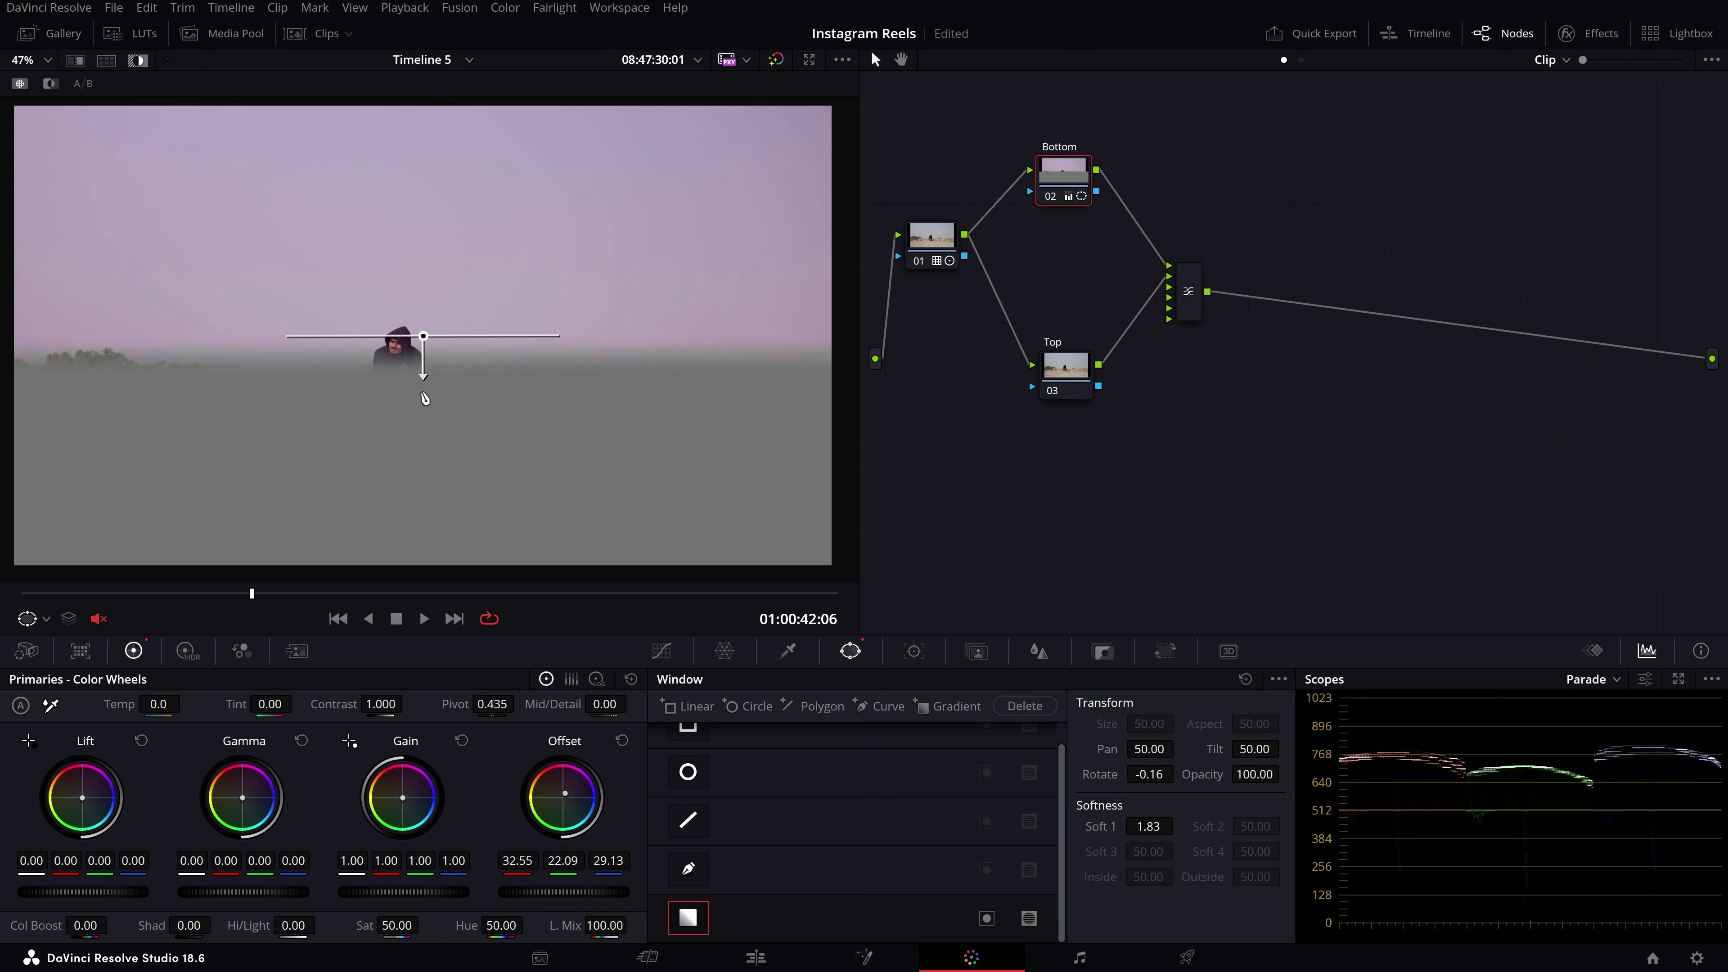
pyautogui.moveTo(418, 373); pyautogui.dragTo(423, 453)
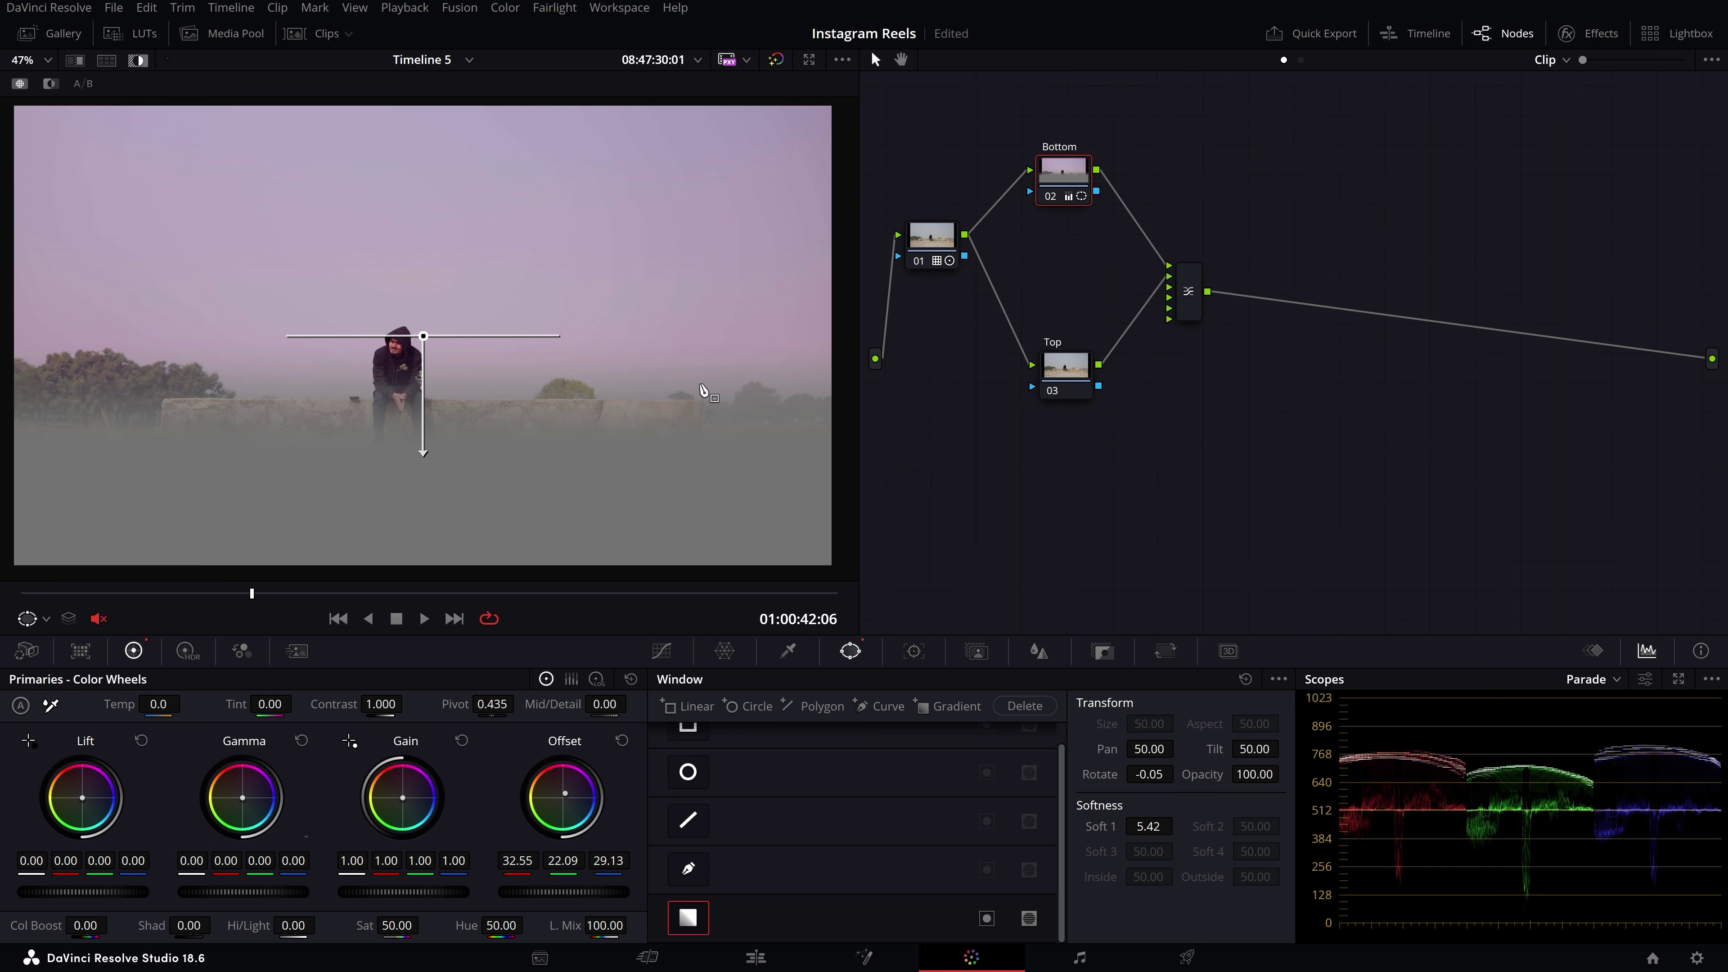
pyautogui.hotkey('shift', 'h')
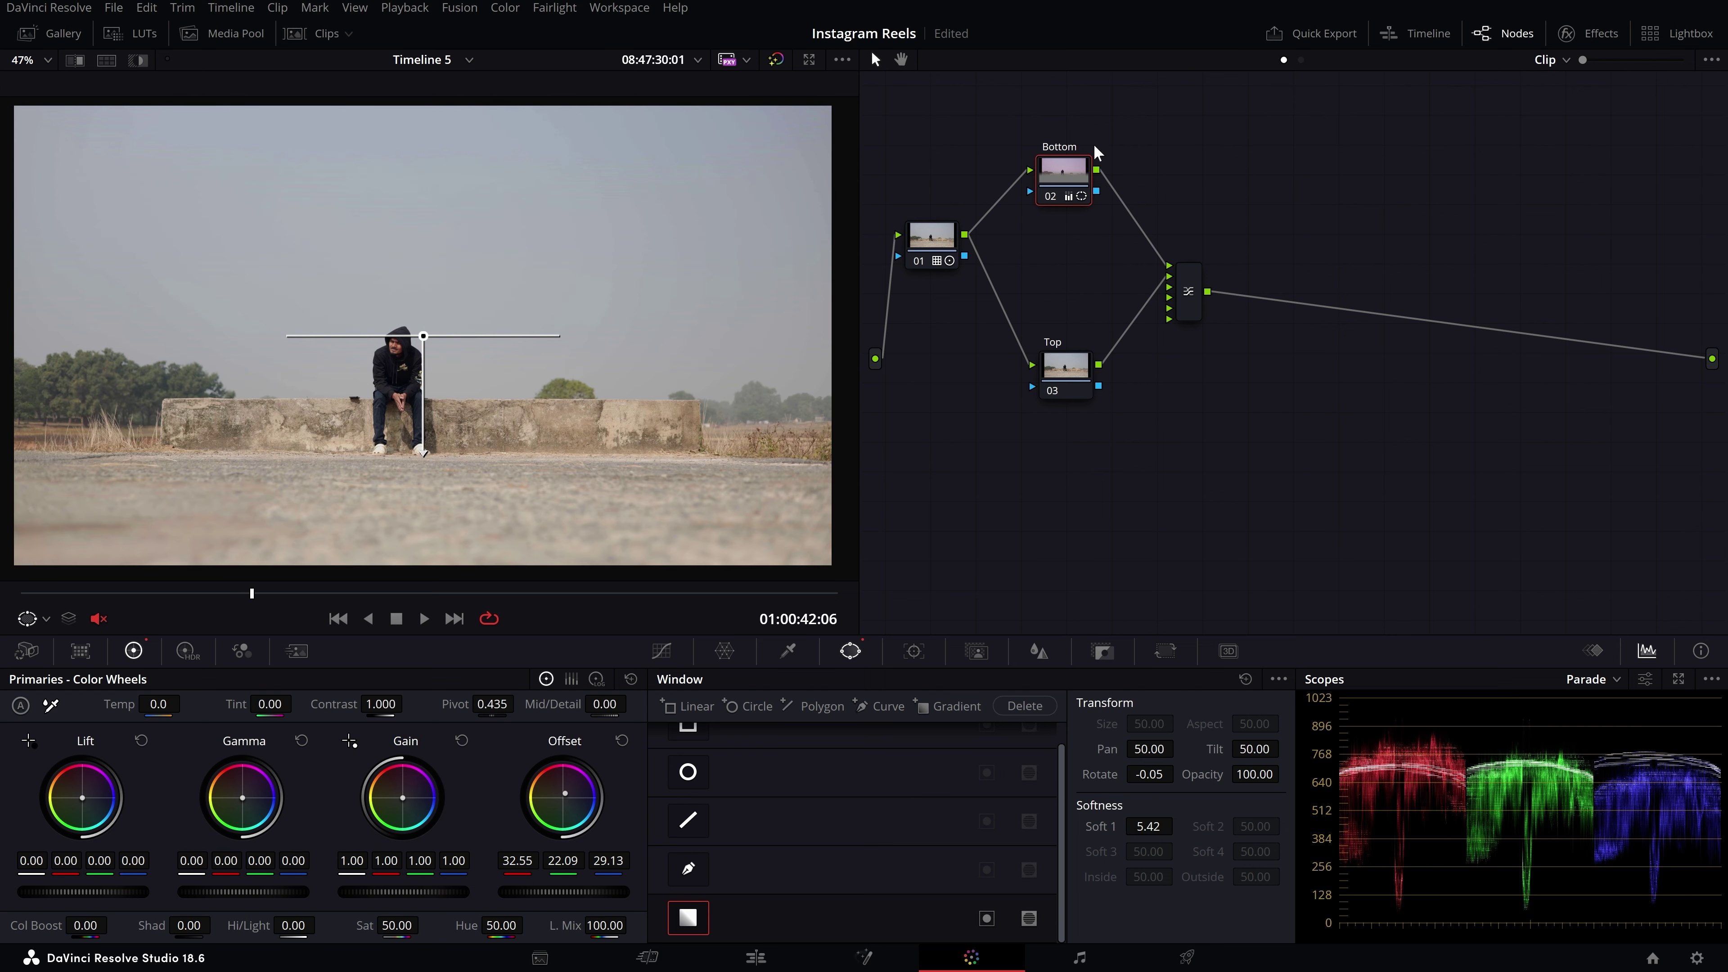
# - Raise the Bottom node in the graph and recheck the gradient matte
pyautogui.moveTo(1071, 182)
pyautogui.mouseDown()
pyautogui.moveTo(1065, 147)
pyautogui.moveTo(1077, 175)
pyautogui.mouseUp()
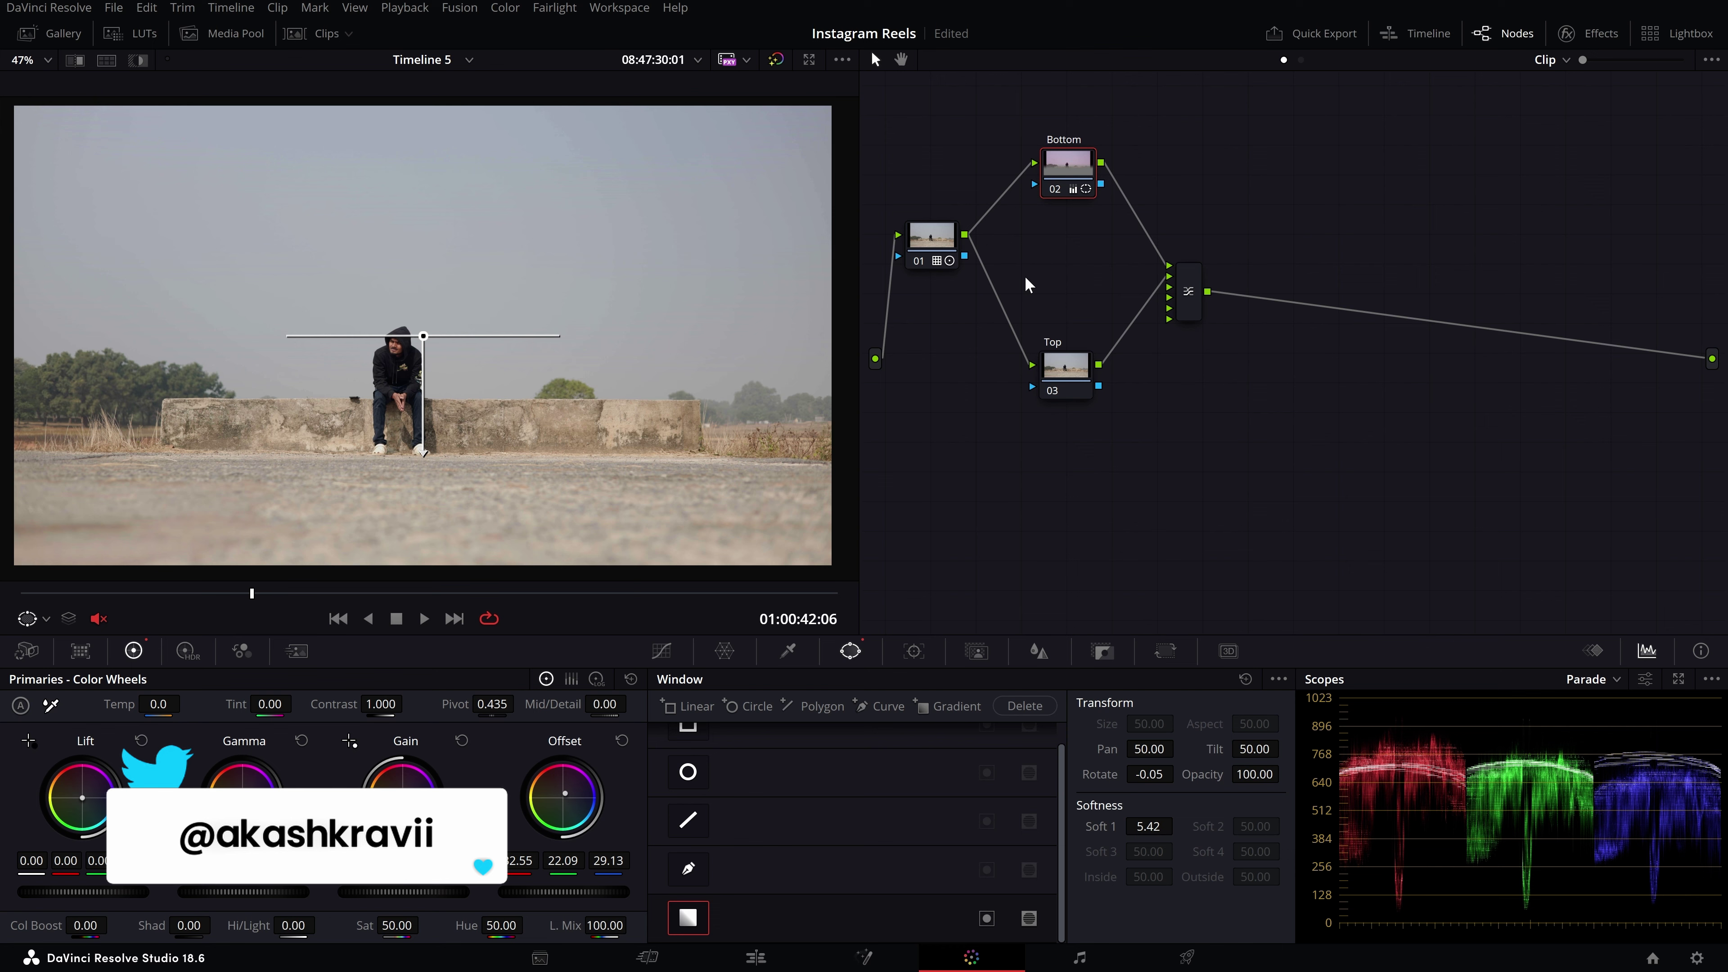
pyautogui.hotkey('shift', 'h')
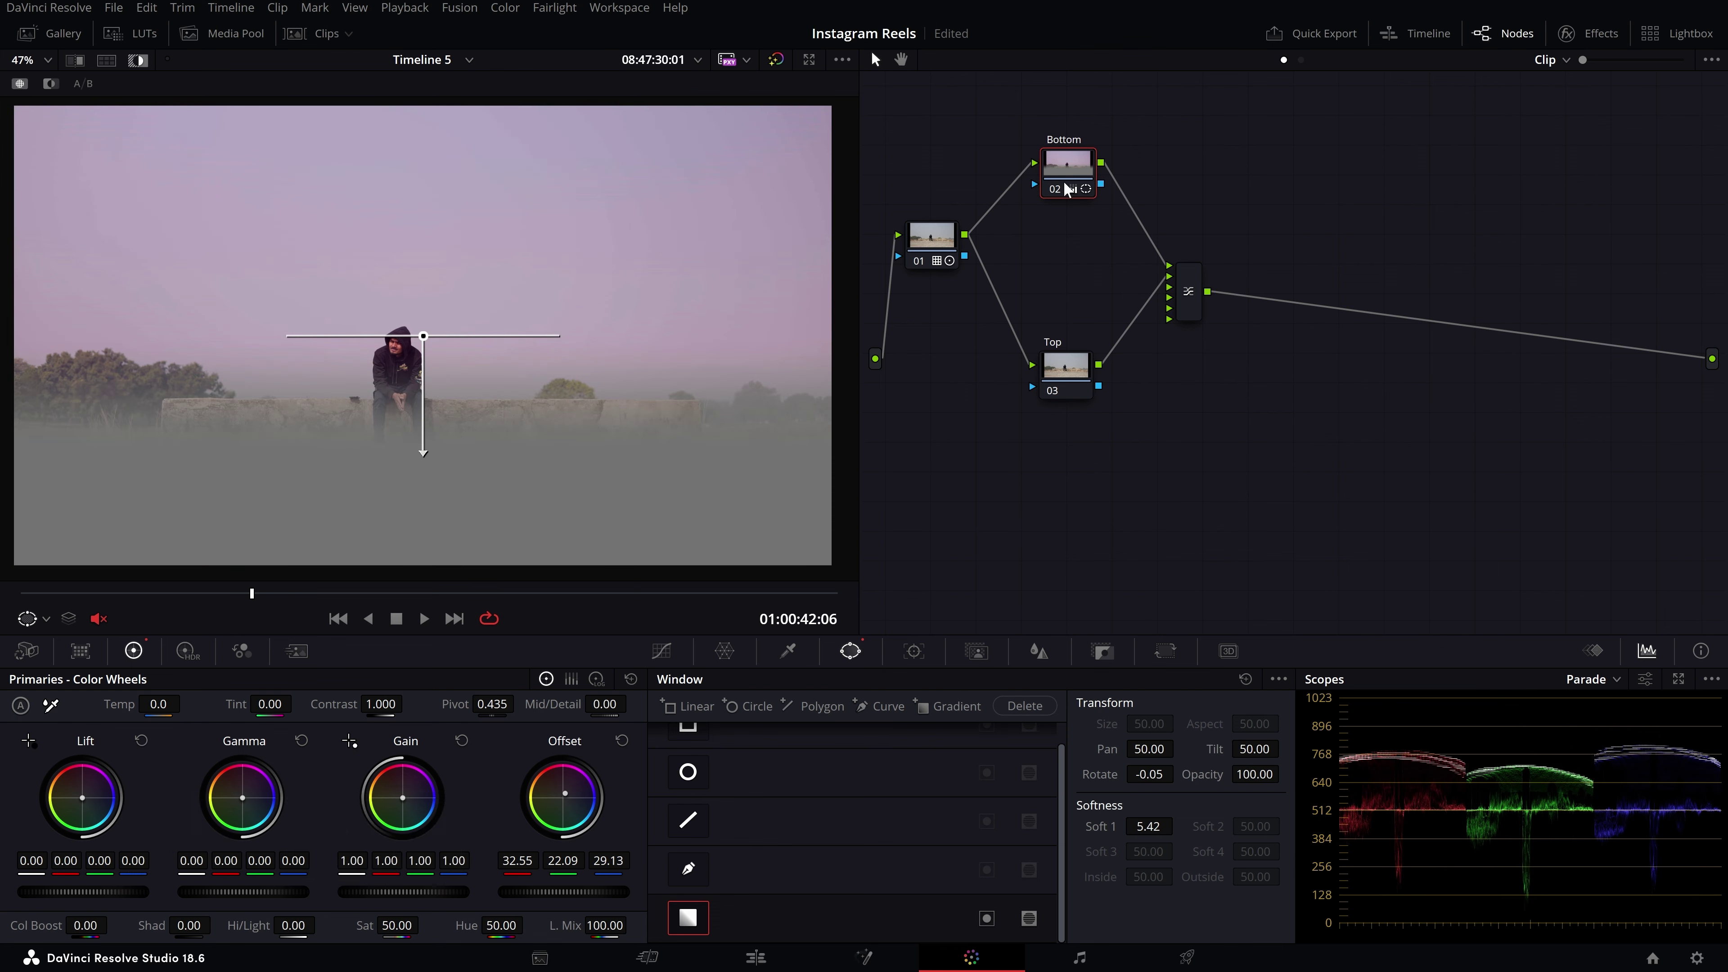
pyautogui.hotkey('shift', 'h')
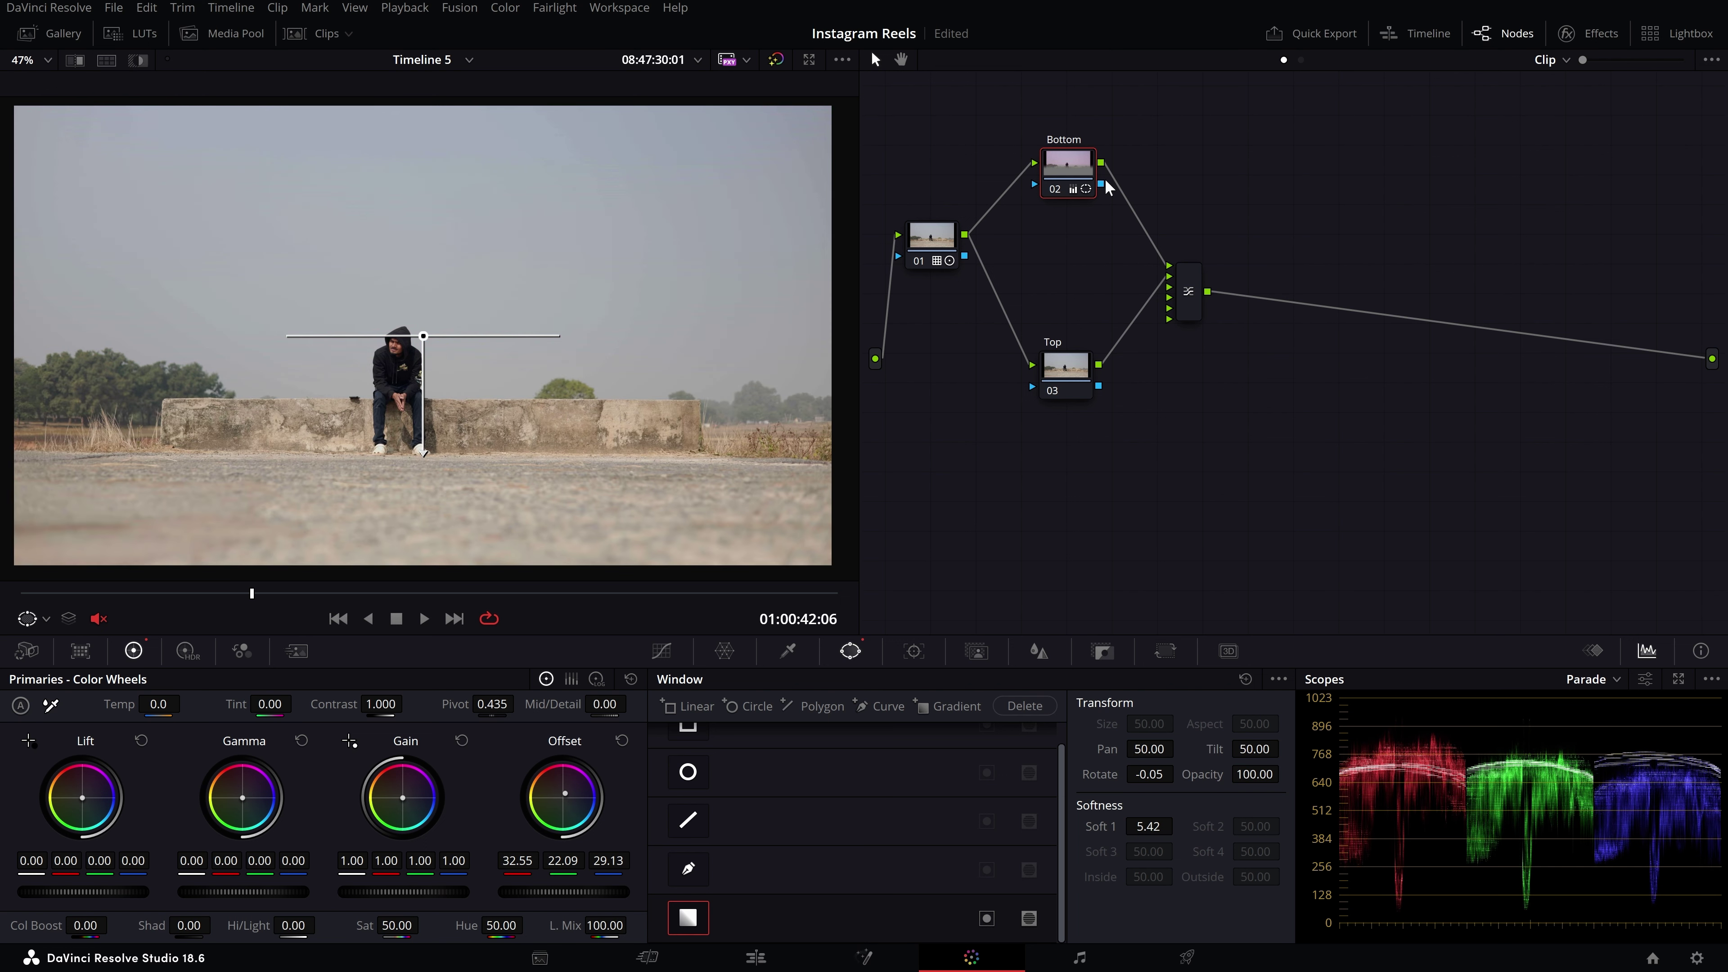
pyautogui.moveTo(1089, 191); pyautogui.dragTo(1089, 186)
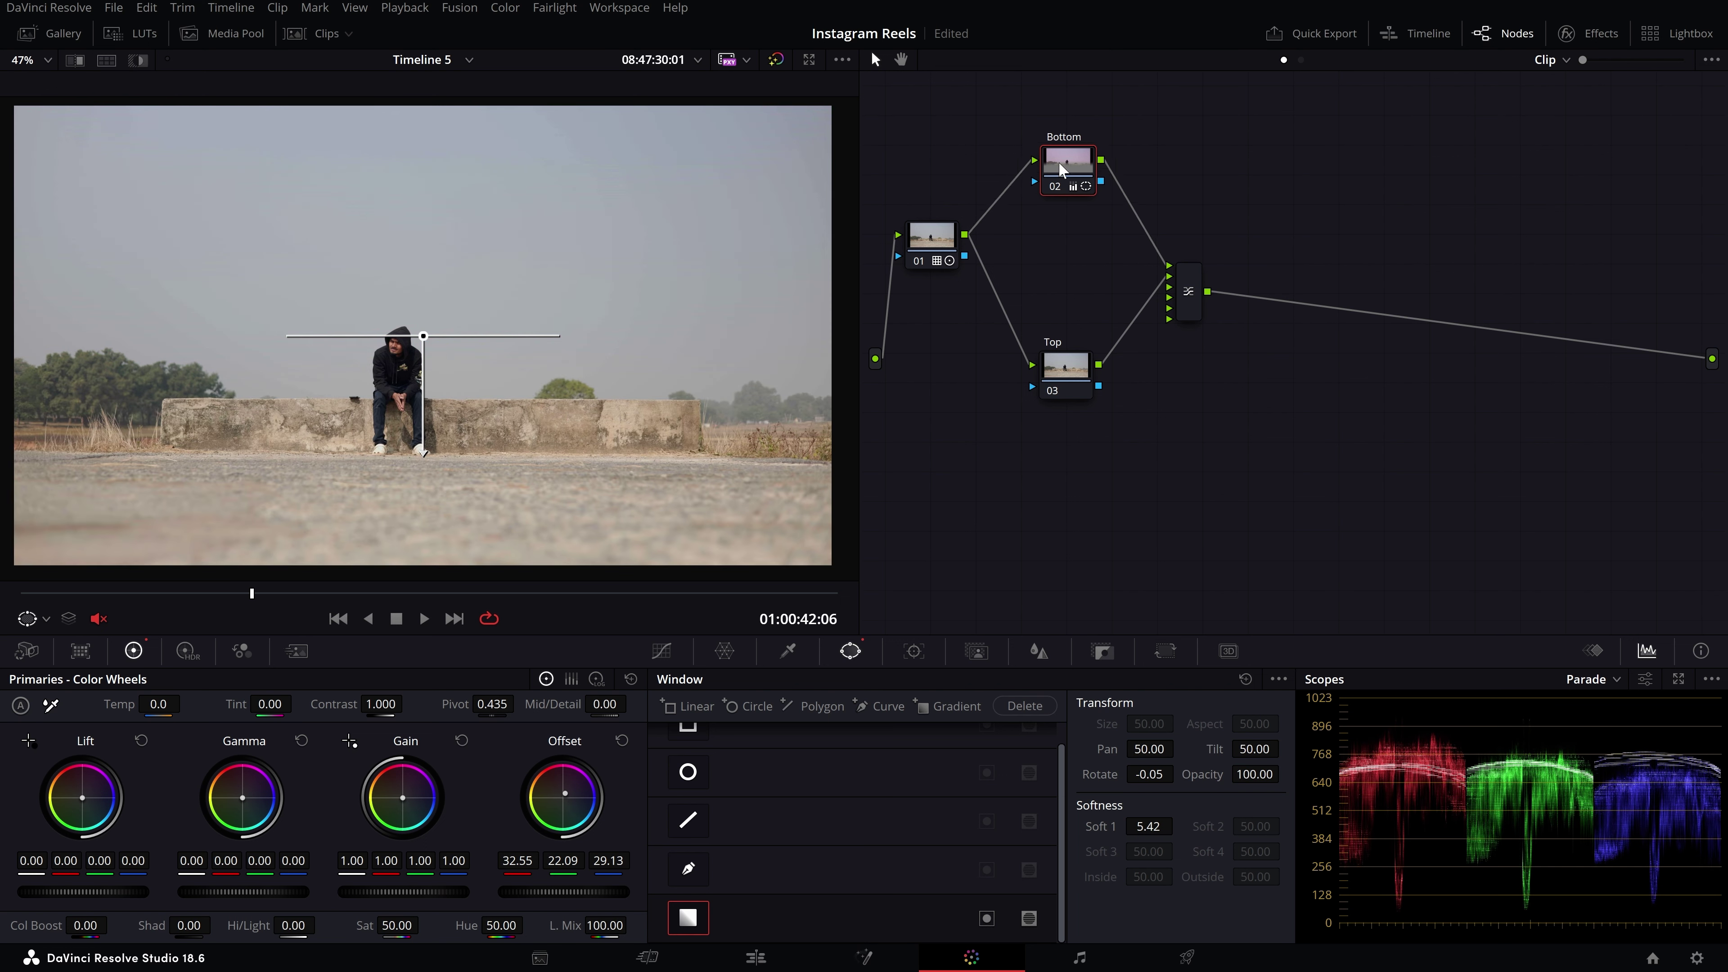
pyautogui.click(1077, 379)
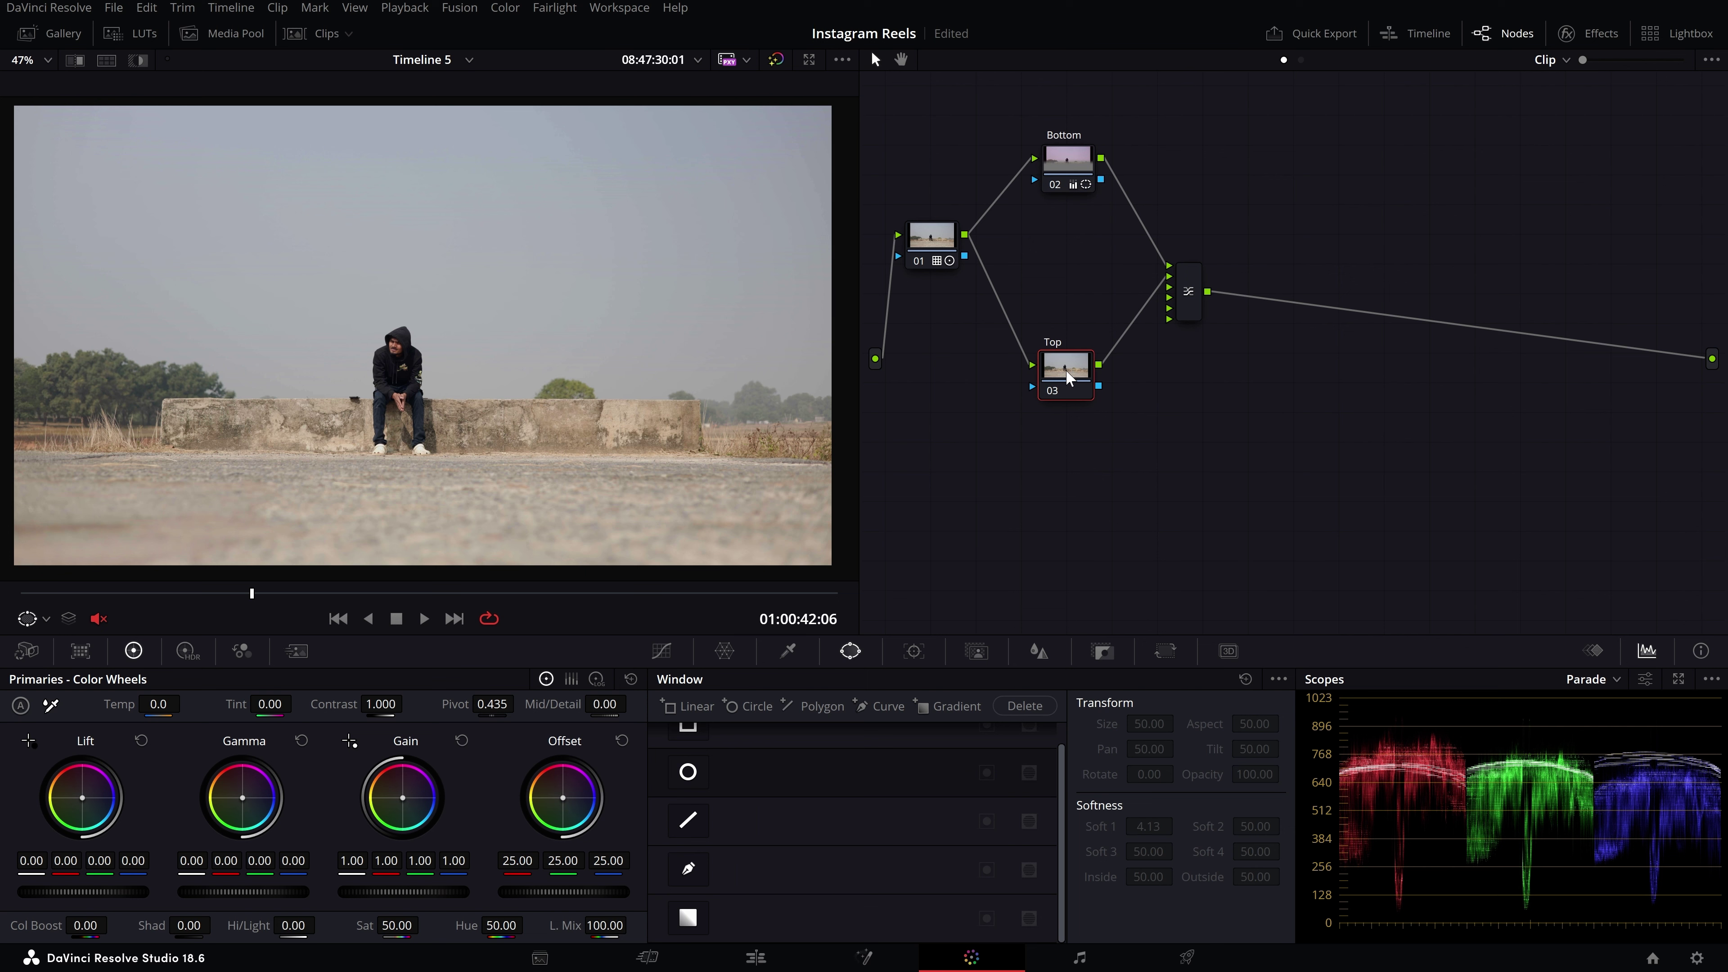
# - Nudge the Top node up and HSL-key its grey sky (hue 88.7, luminance 62.7–72.9)
pyautogui.moveTo(1067, 372); pyautogui.dragTo(1067, 367)
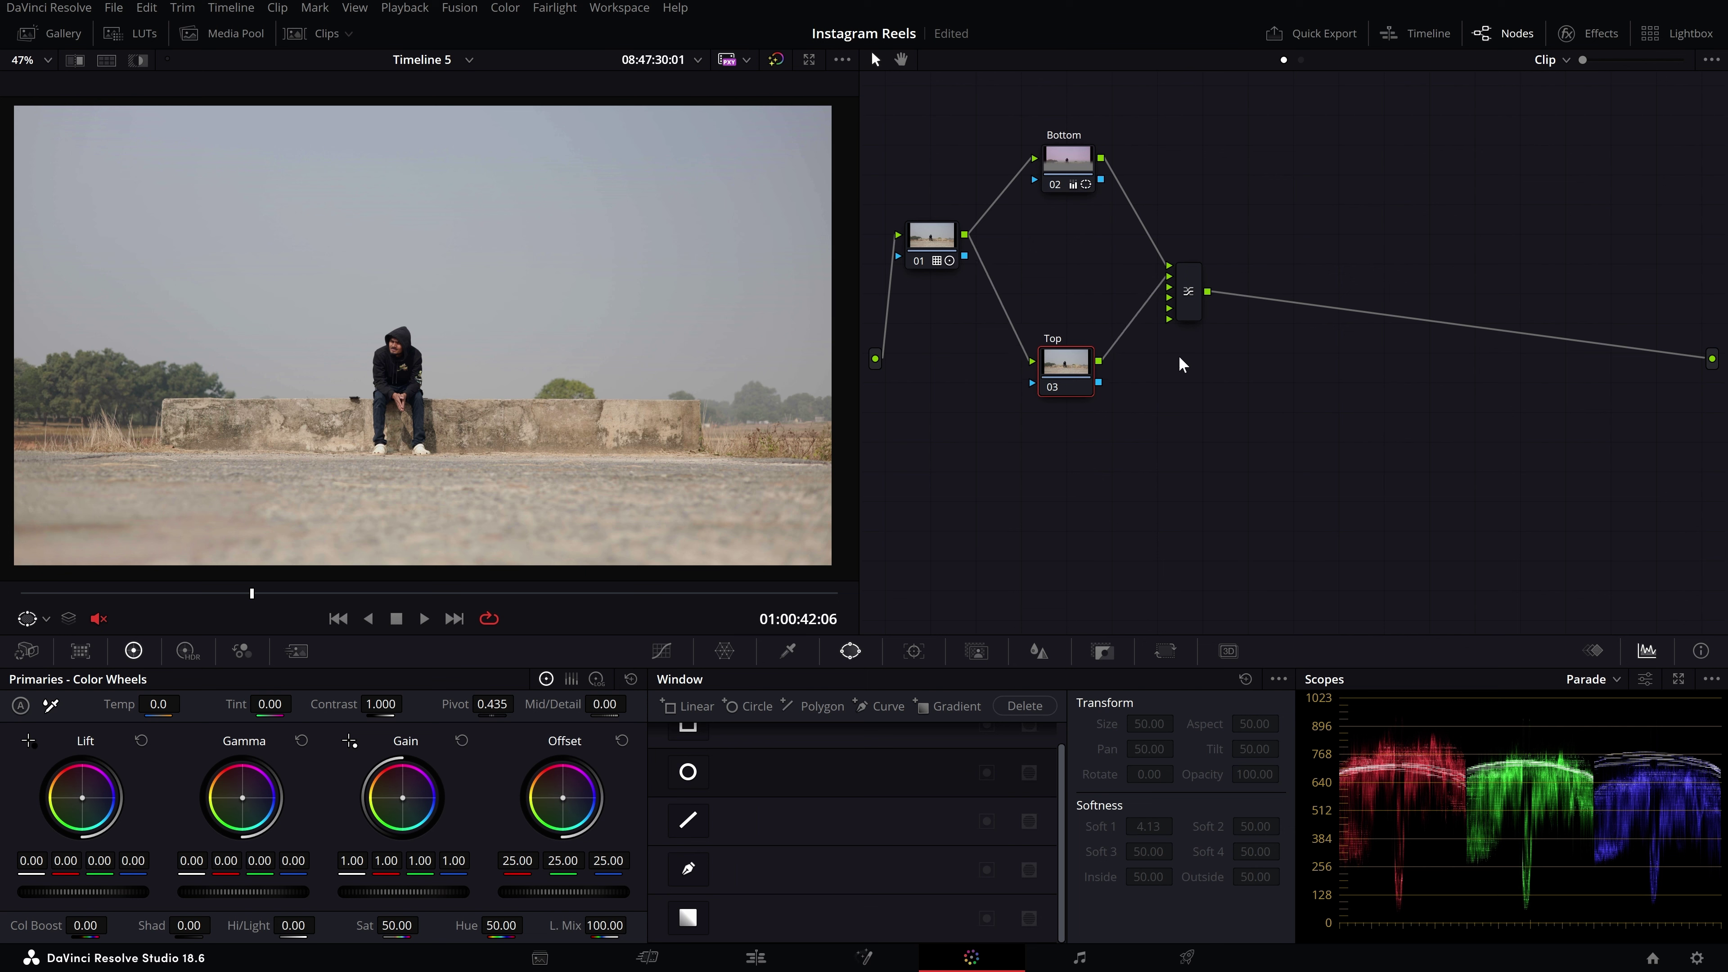
pyautogui.scroll(2, 383, 385)
pyautogui.scroll(2, 390, 351)
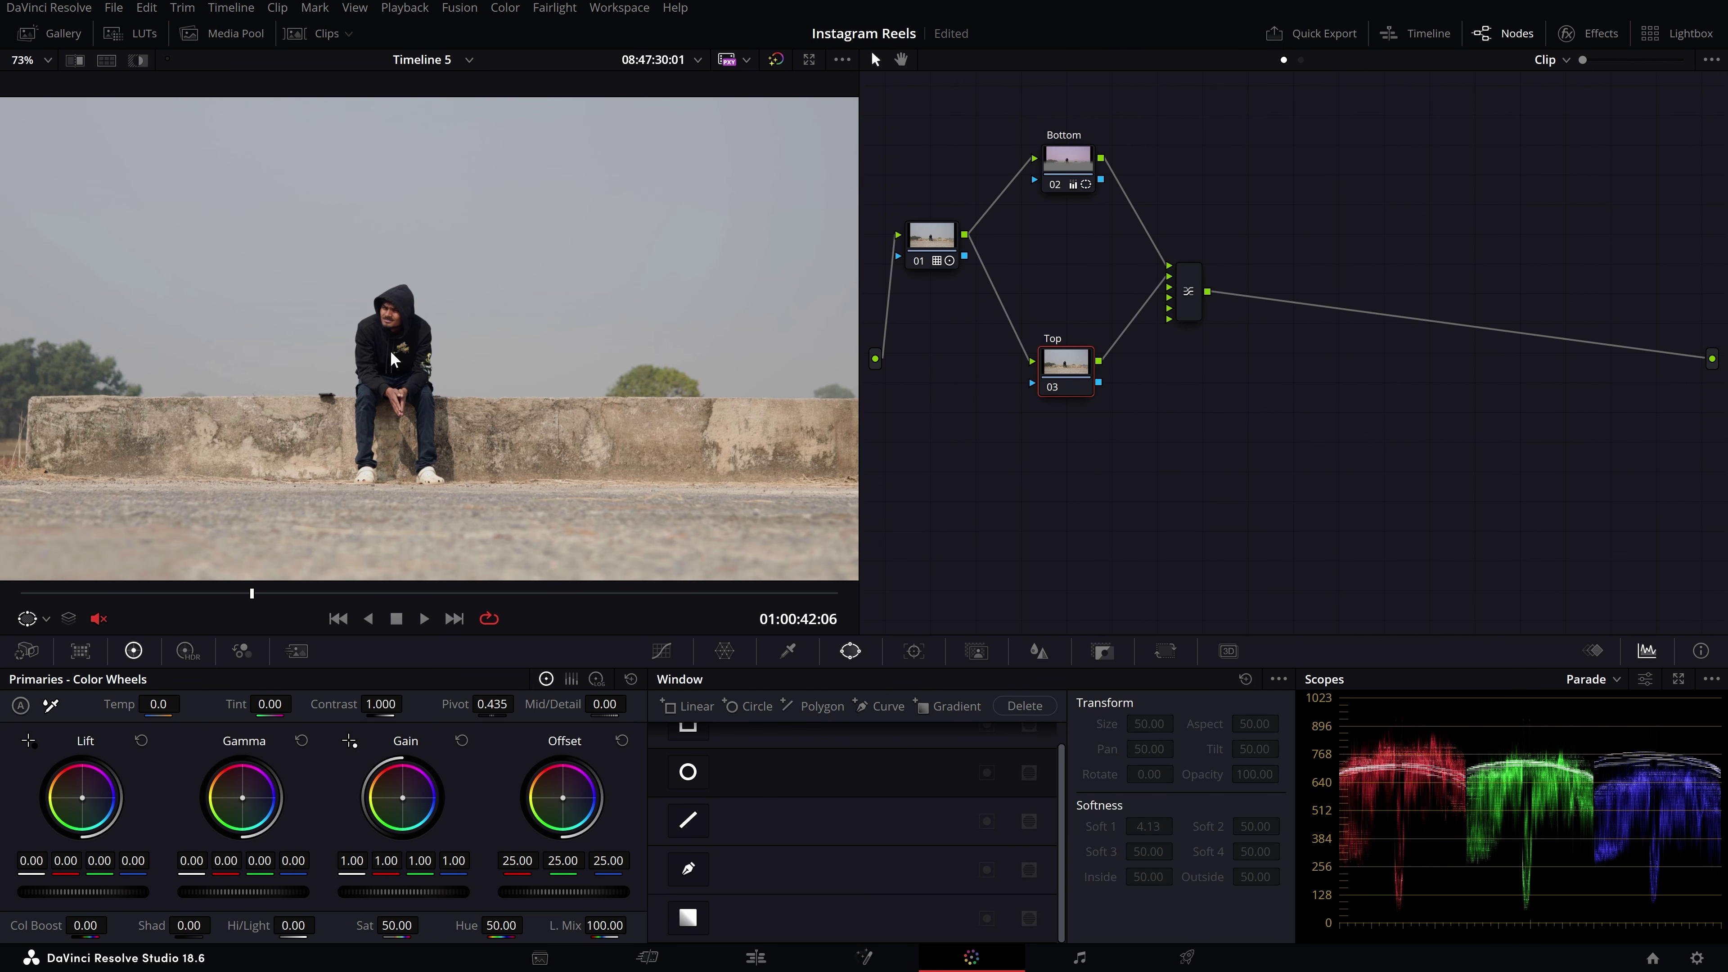
pyautogui.click(790, 651)
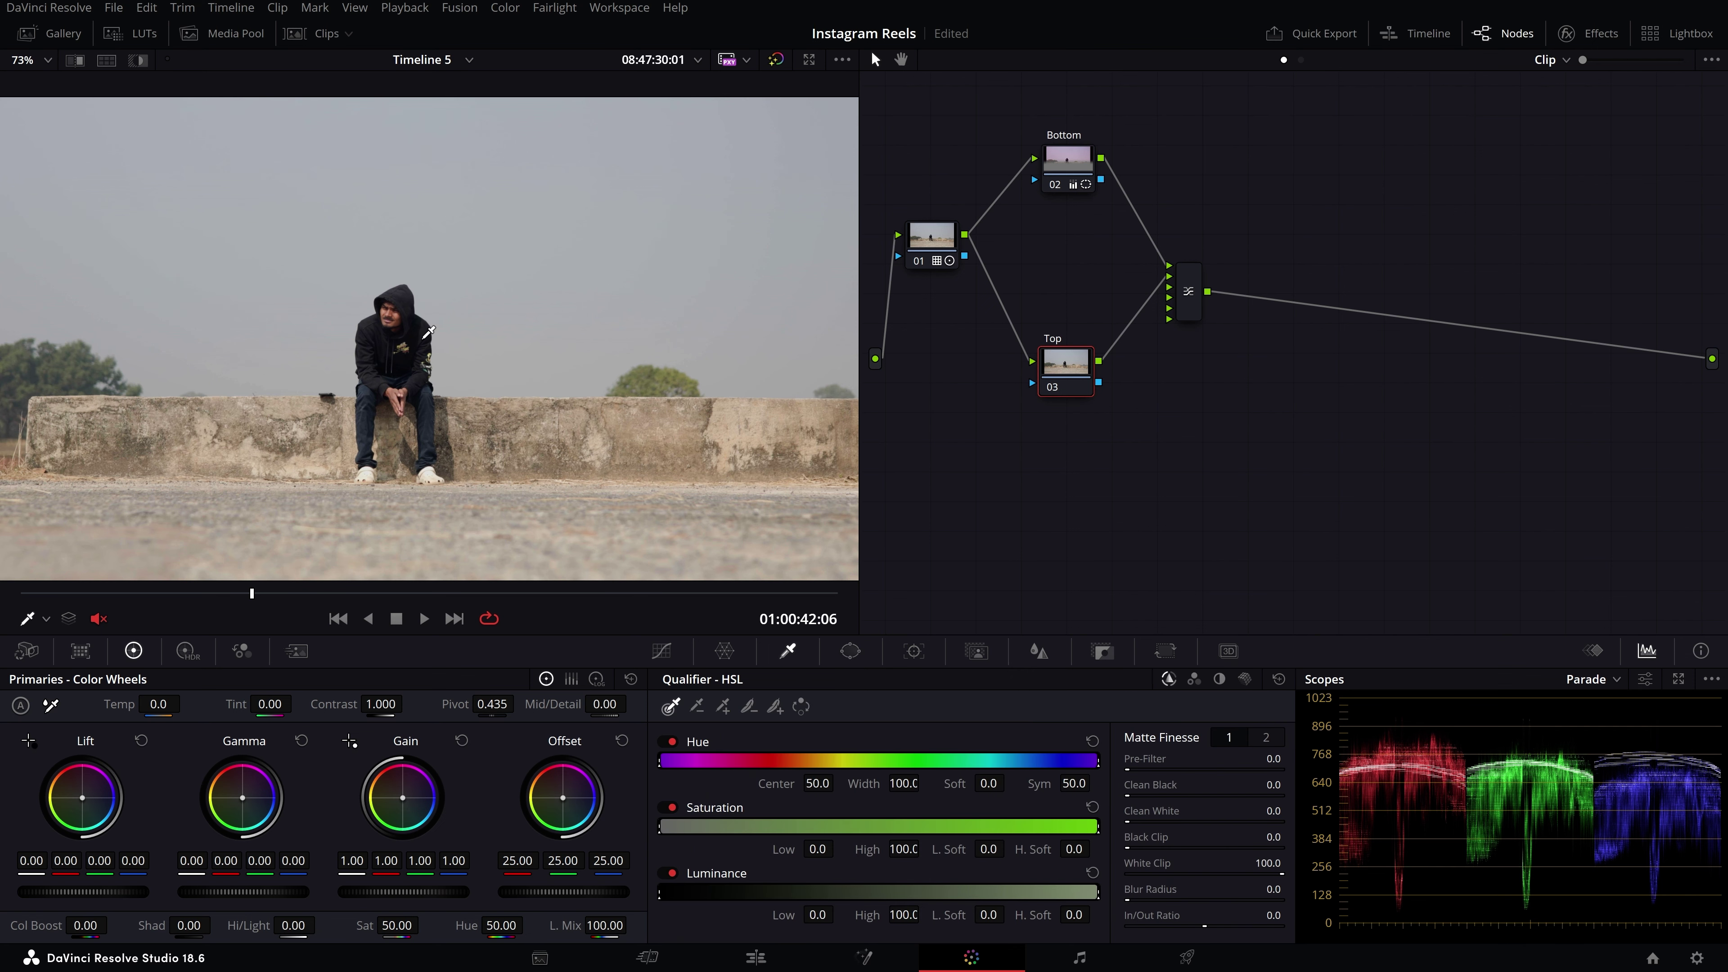
pyautogui.click(407, 346)
pyautogui.scroll(-3, 408, 340)
pyautogui.scroll(1, 408, 341)
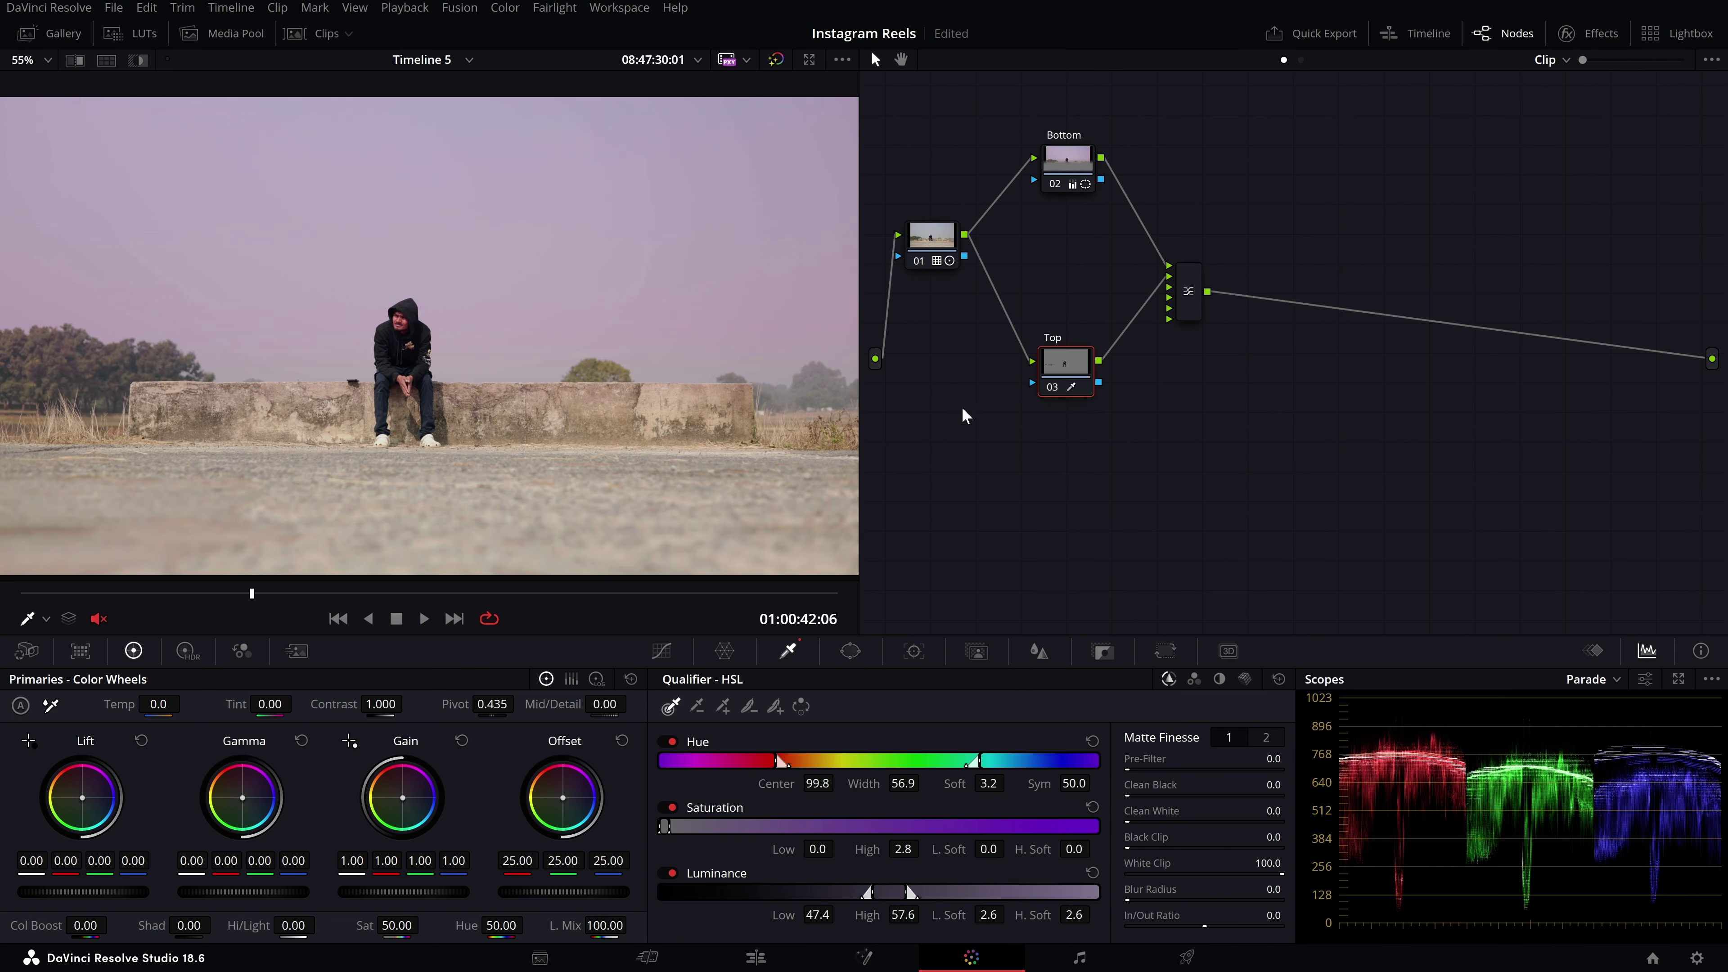
pyautogui.hotkey('shift', 'h')
pyautogui.scroll(-1, 476, 361)
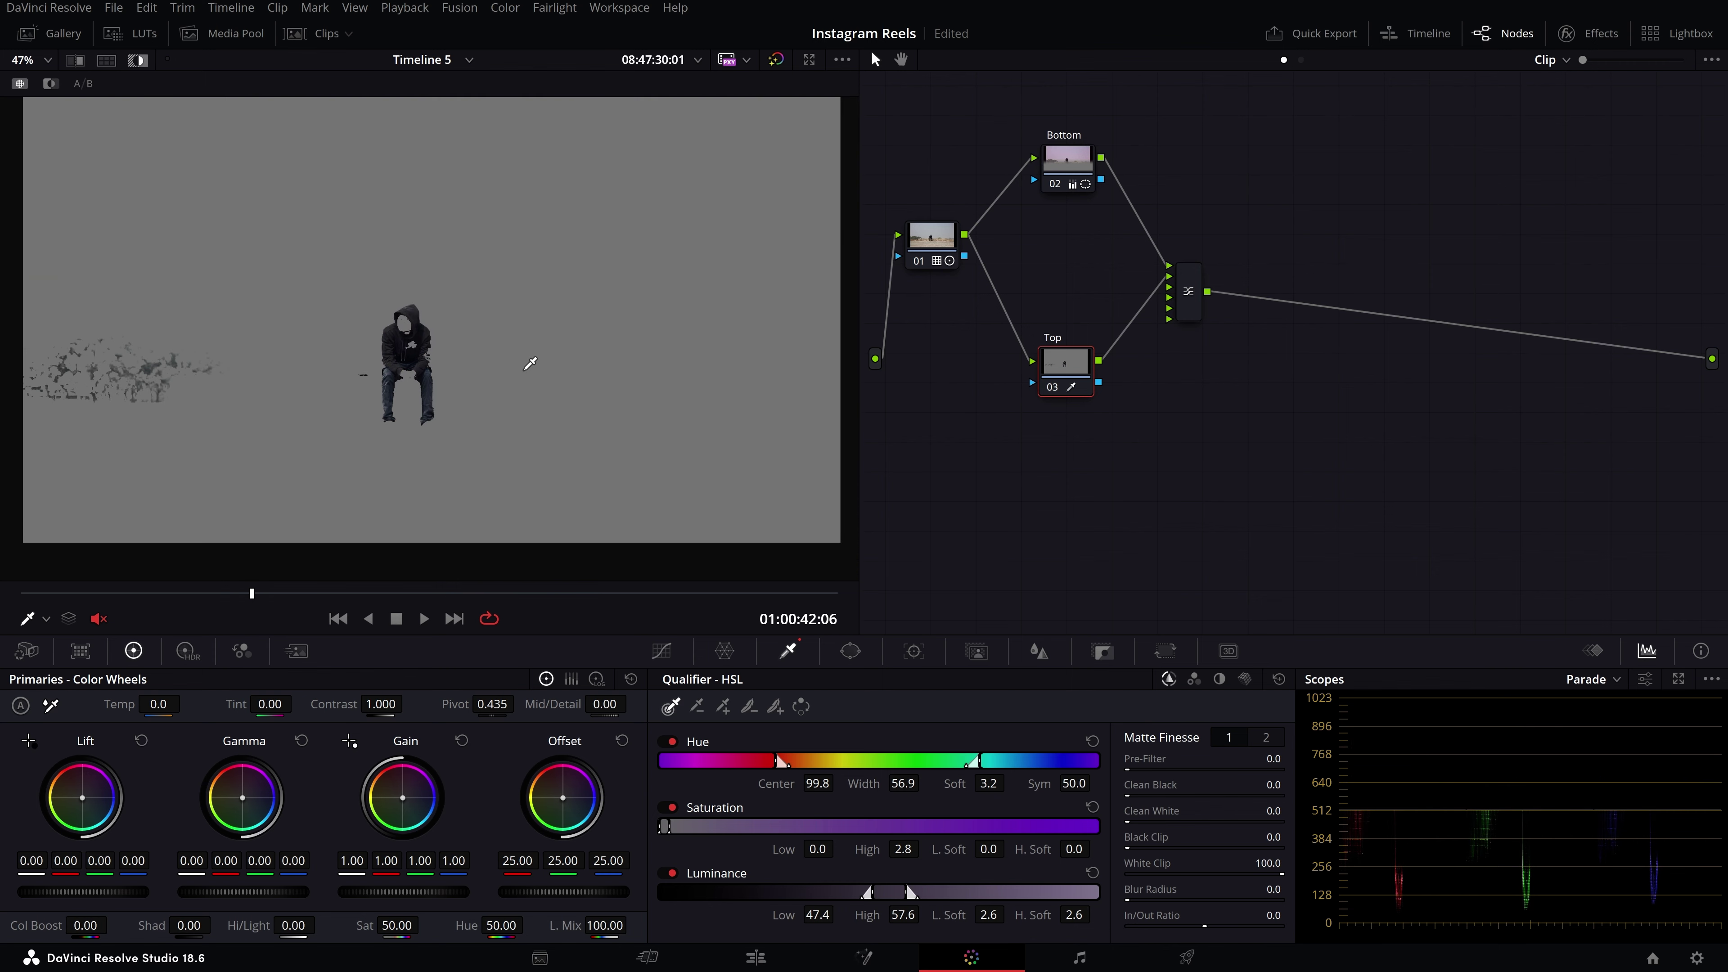
pyautogui.hotkey('ctrl', 'z')
pyautogui.scroll(-1, 483, 320)
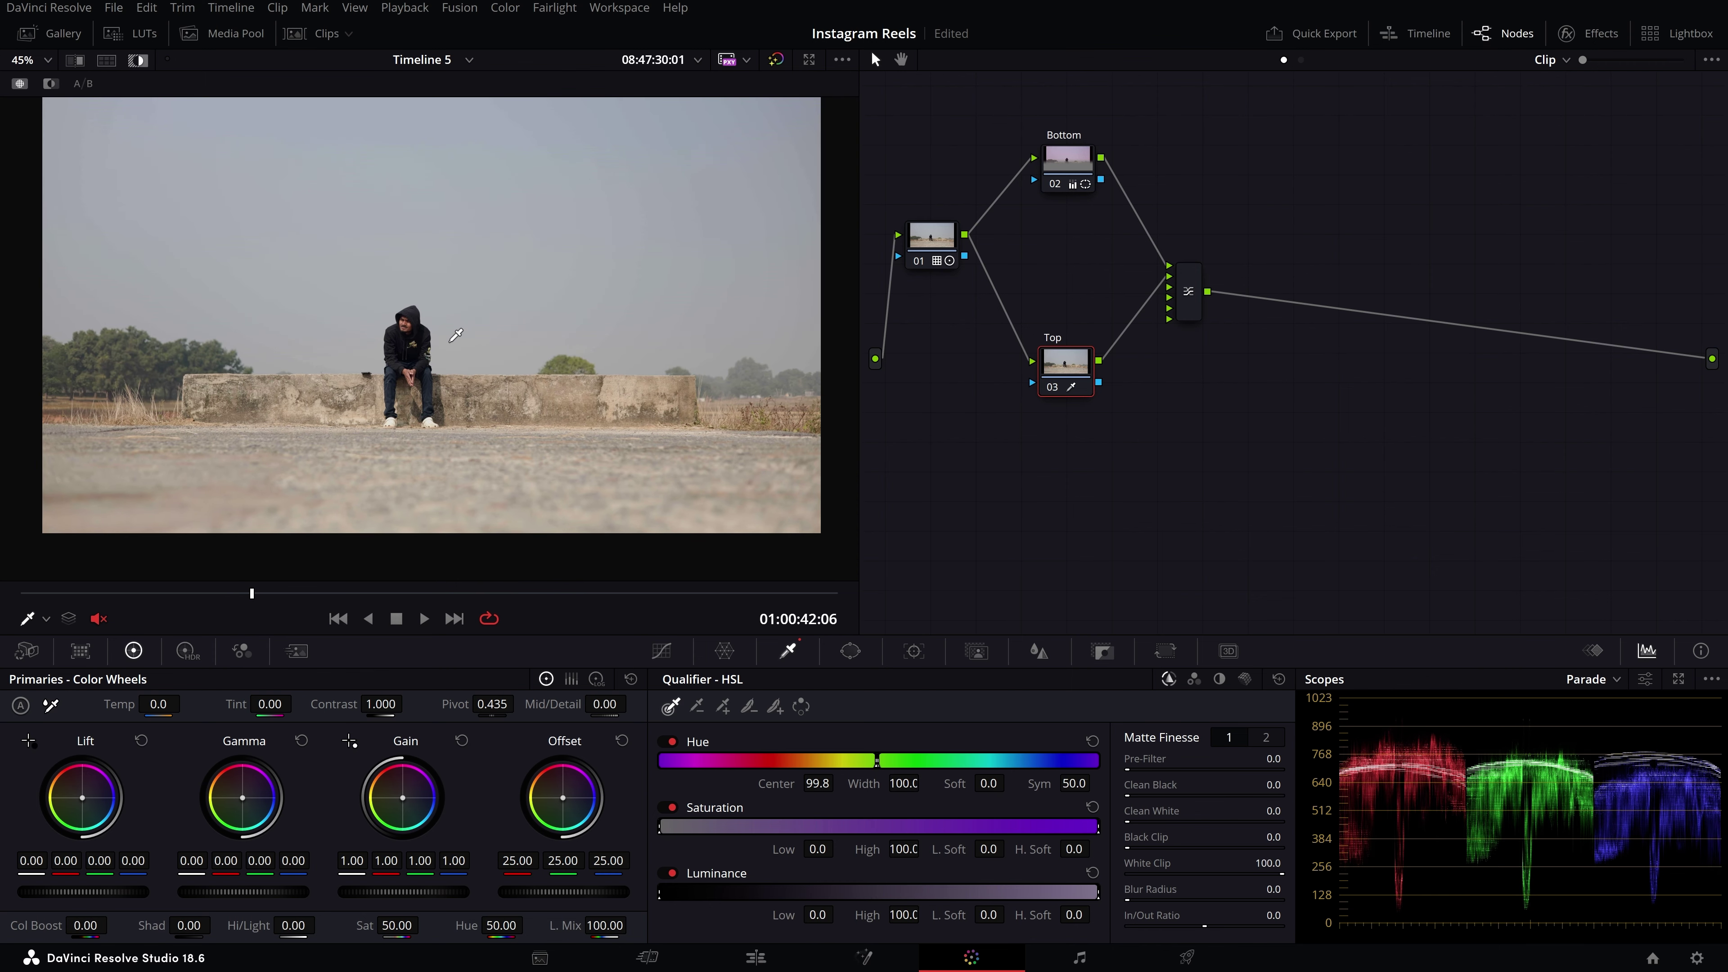
pyautogui.click(464, 179)
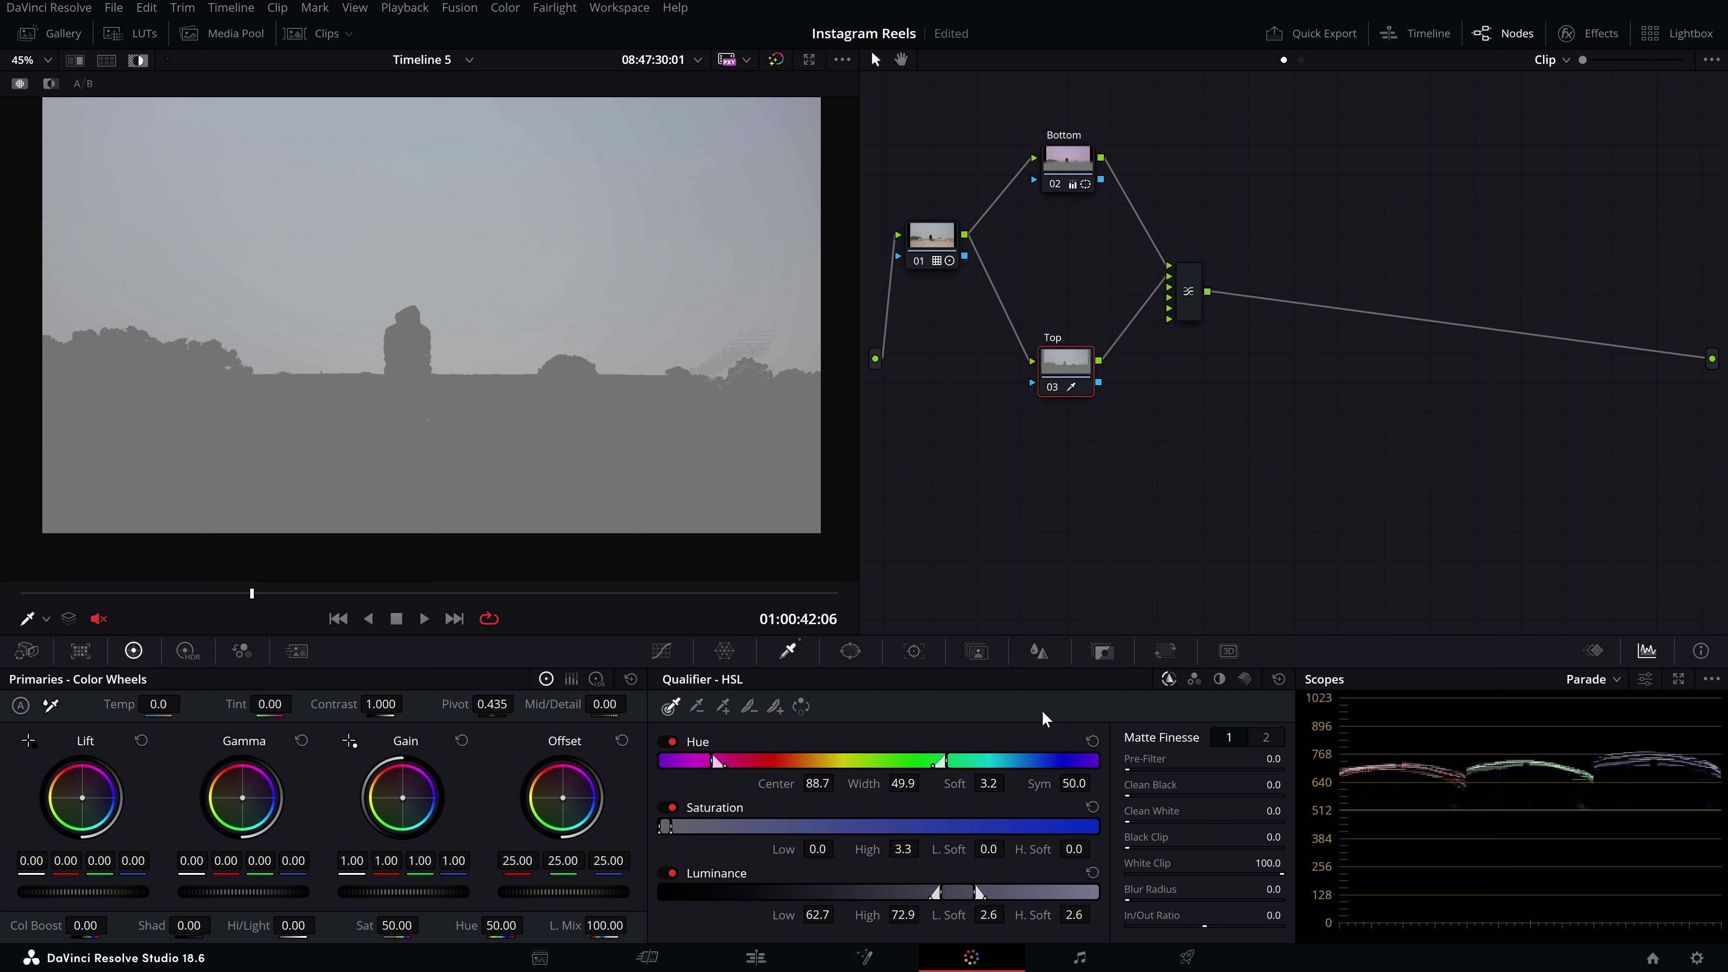
# - Soften the sky key's low edge, raise Luminance High to 79.1, invert it and exit matte preview
pyautogui.moveTo(988, 914); pyautogui.dragTo(1015, 920)
pyautogui.moveTo(908, 915); pyautogui.dragTo(924, 913)
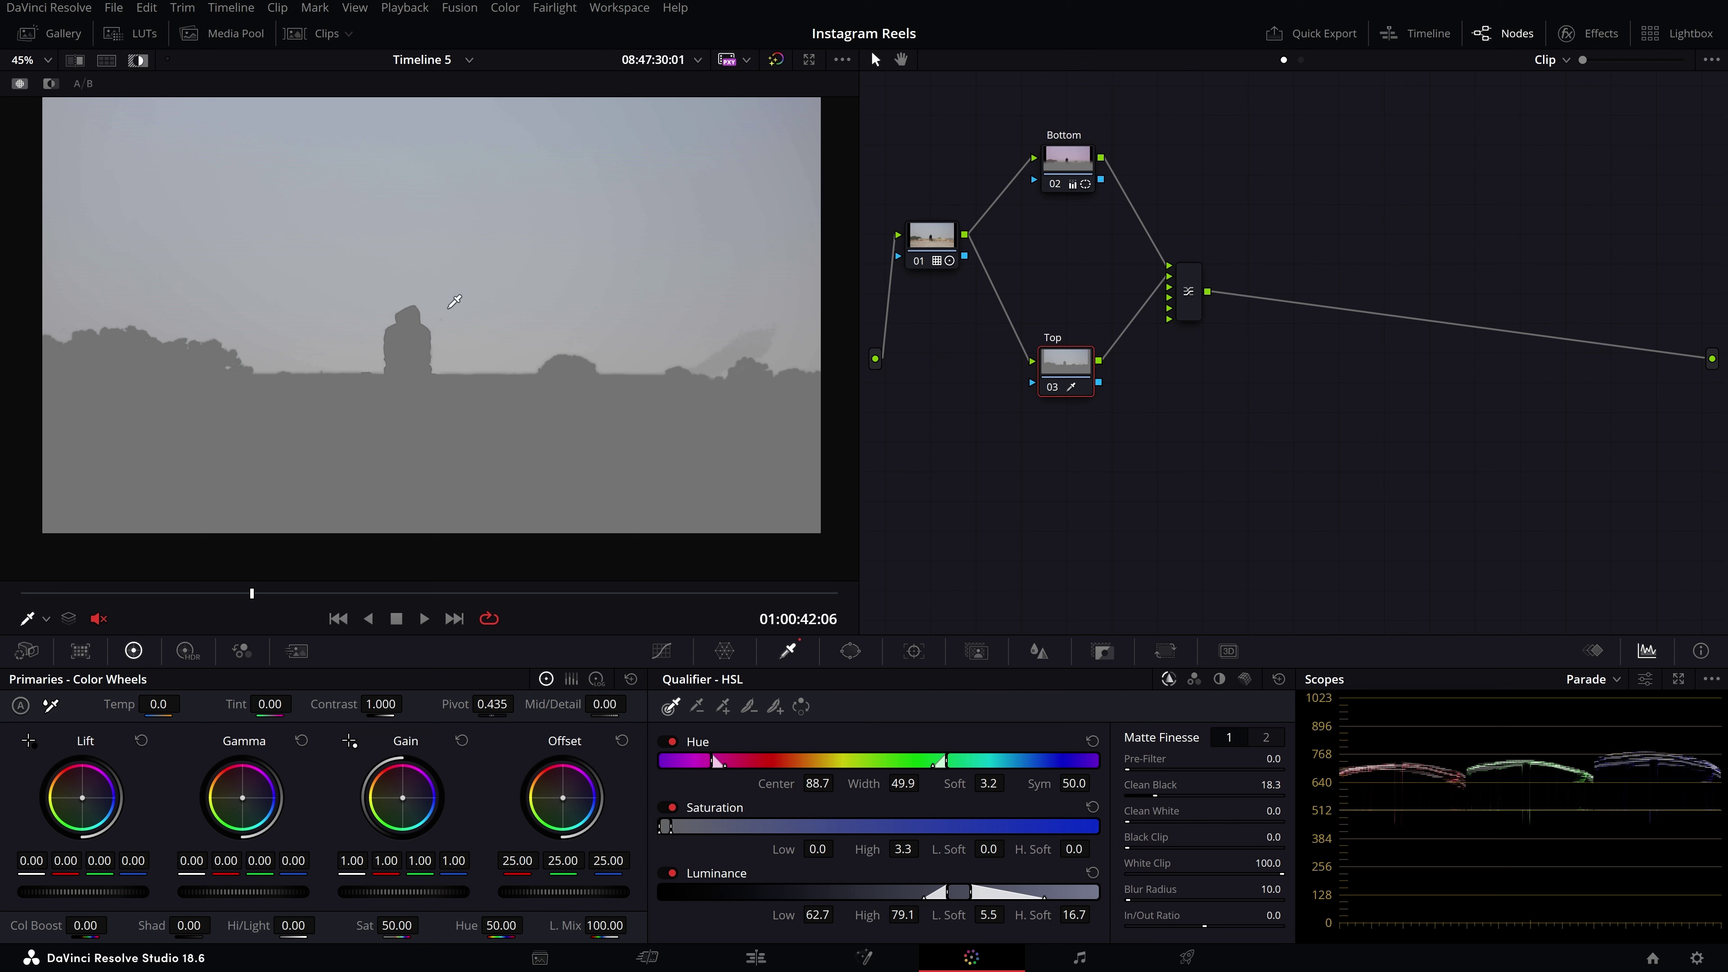
pyautogui.click(807, 705)
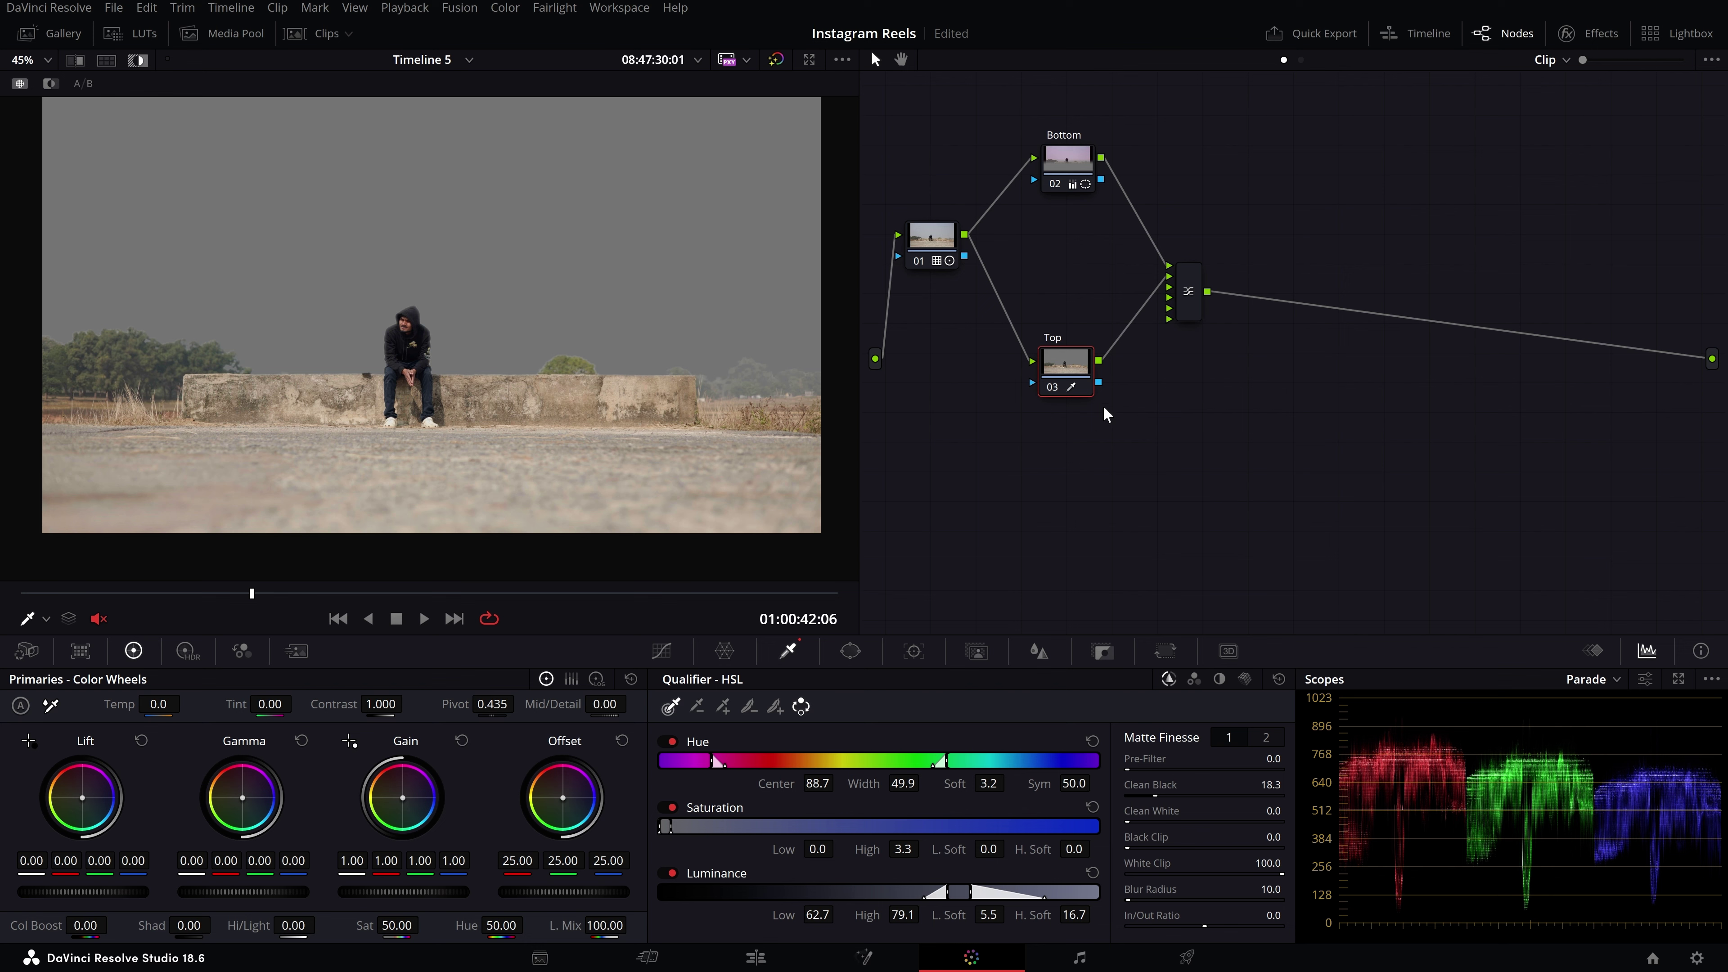
pyautogui.hotkey('shift', 'h')
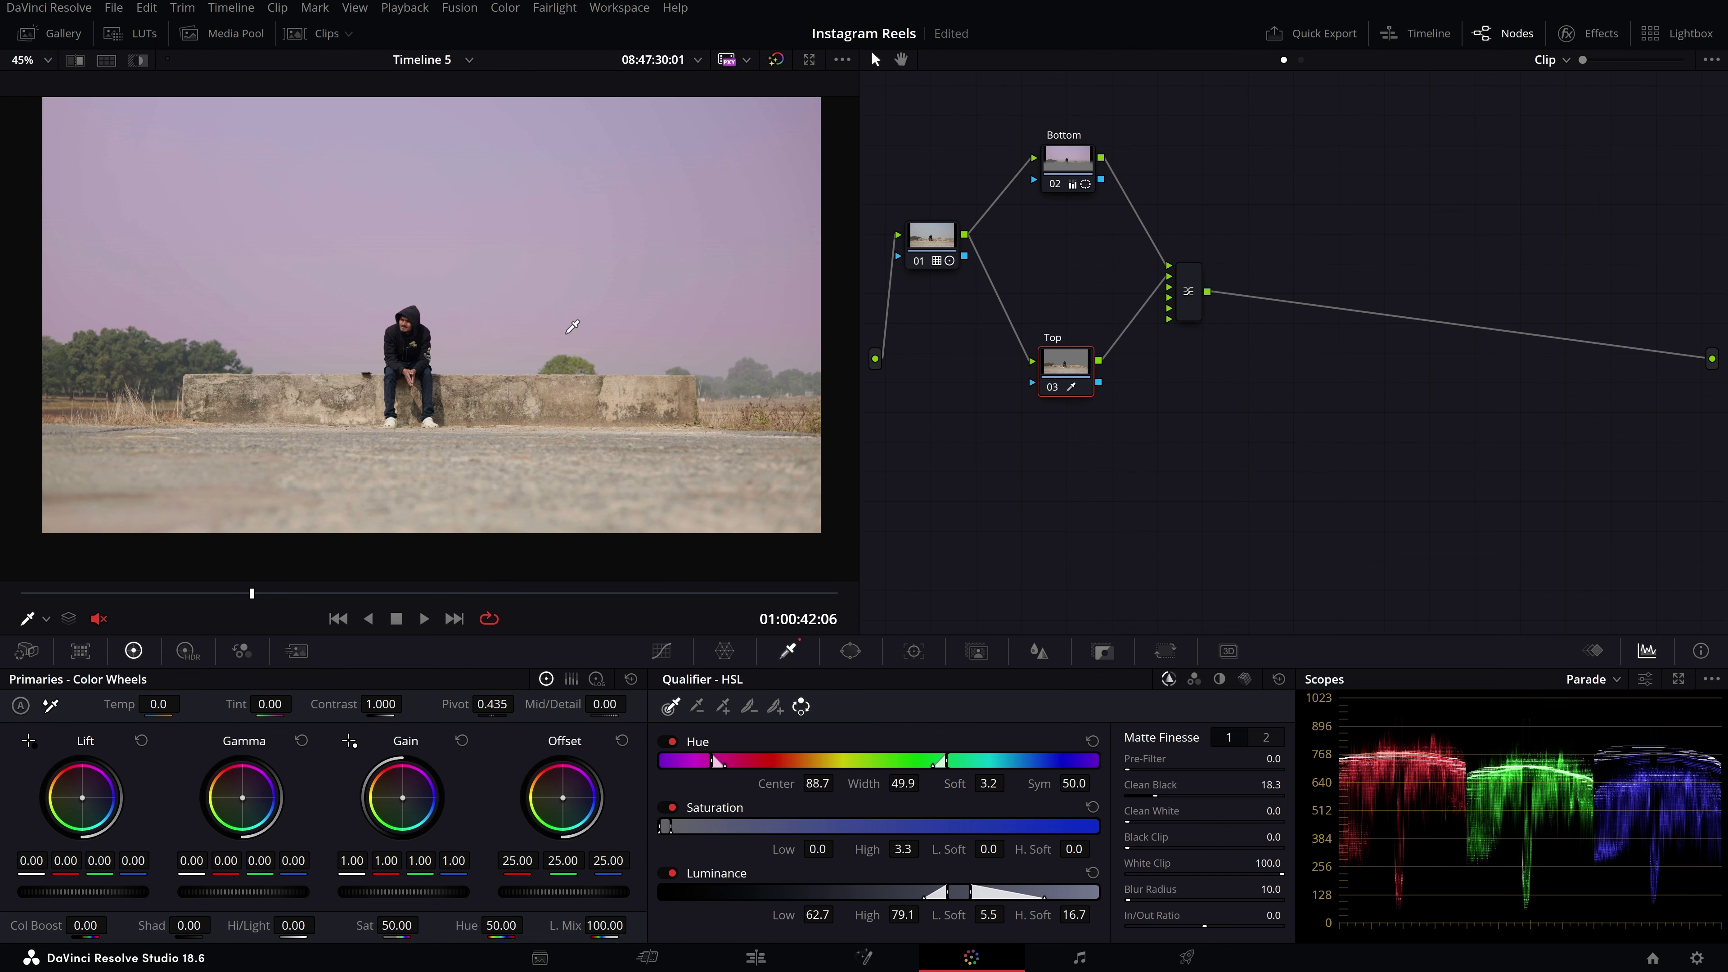
# - Select node 01, move the playhead to 01:00:42:09 on the Edit page and return to Color
pyautogui.scroll(5, 437, 310)
pyautogui.click(932, 255)
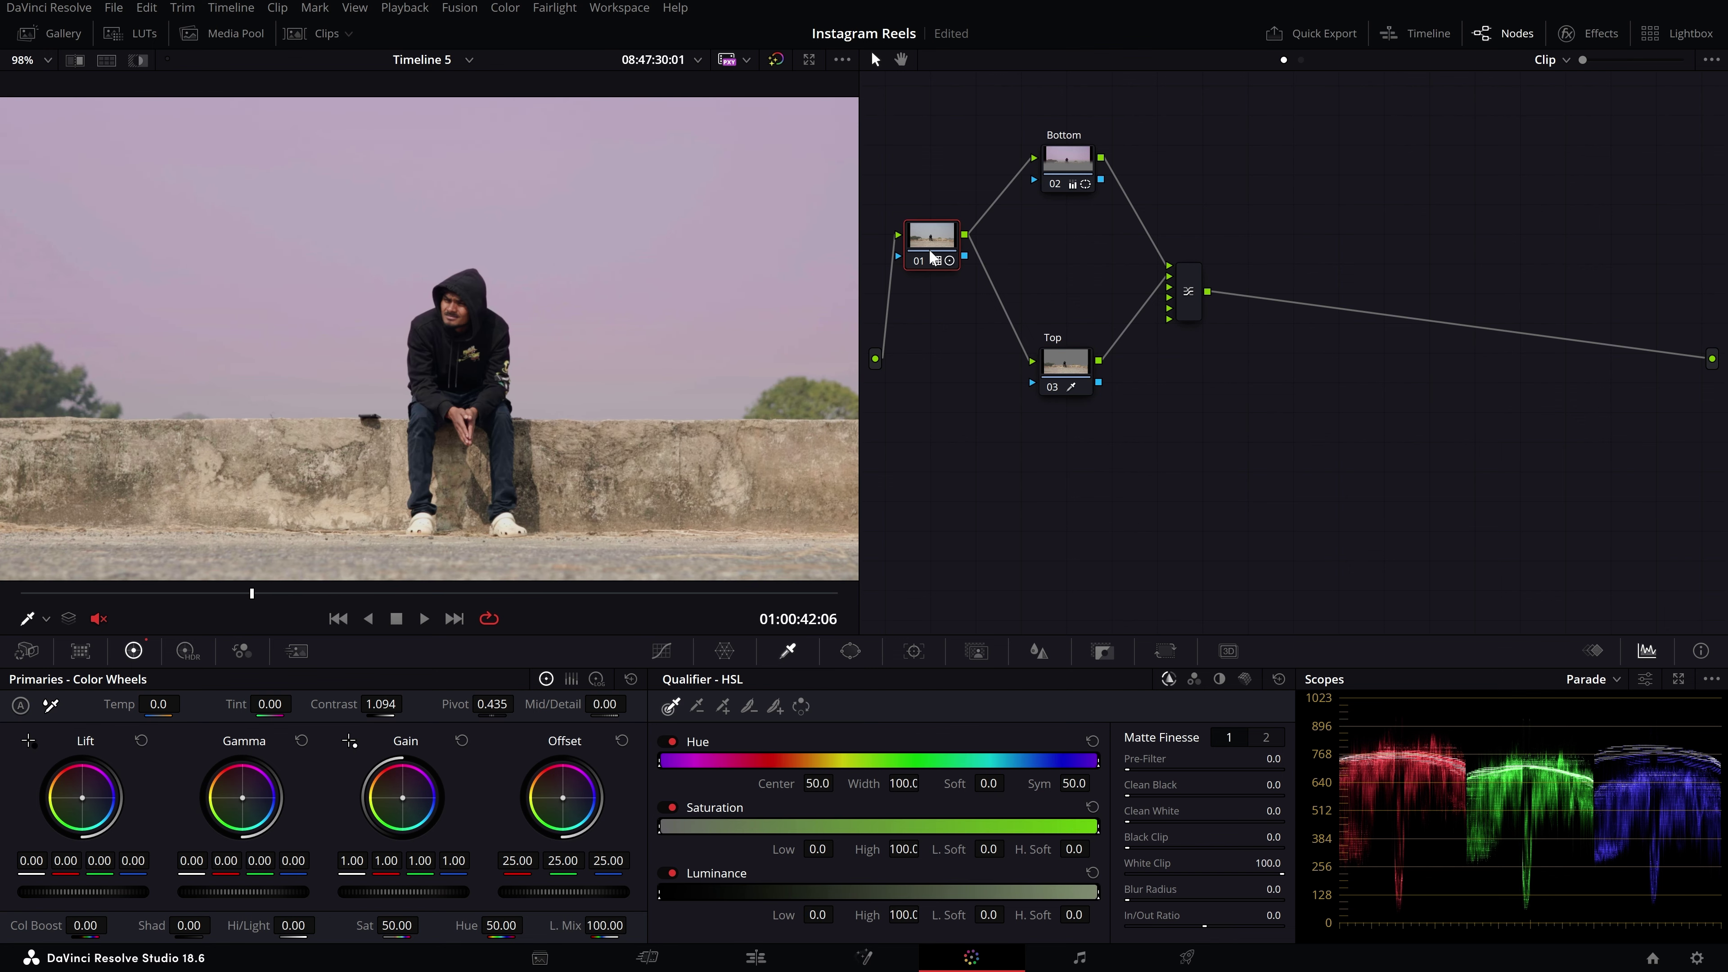
pyautogui.hotkey('shift', '4')
pyautogui.moveTo(480, 612)
pyautogui.mouseDown()
pyautogui.moveTo(447, 625)
pyautogui.moveTo(472, 632)
pyautogui.mouseUp()
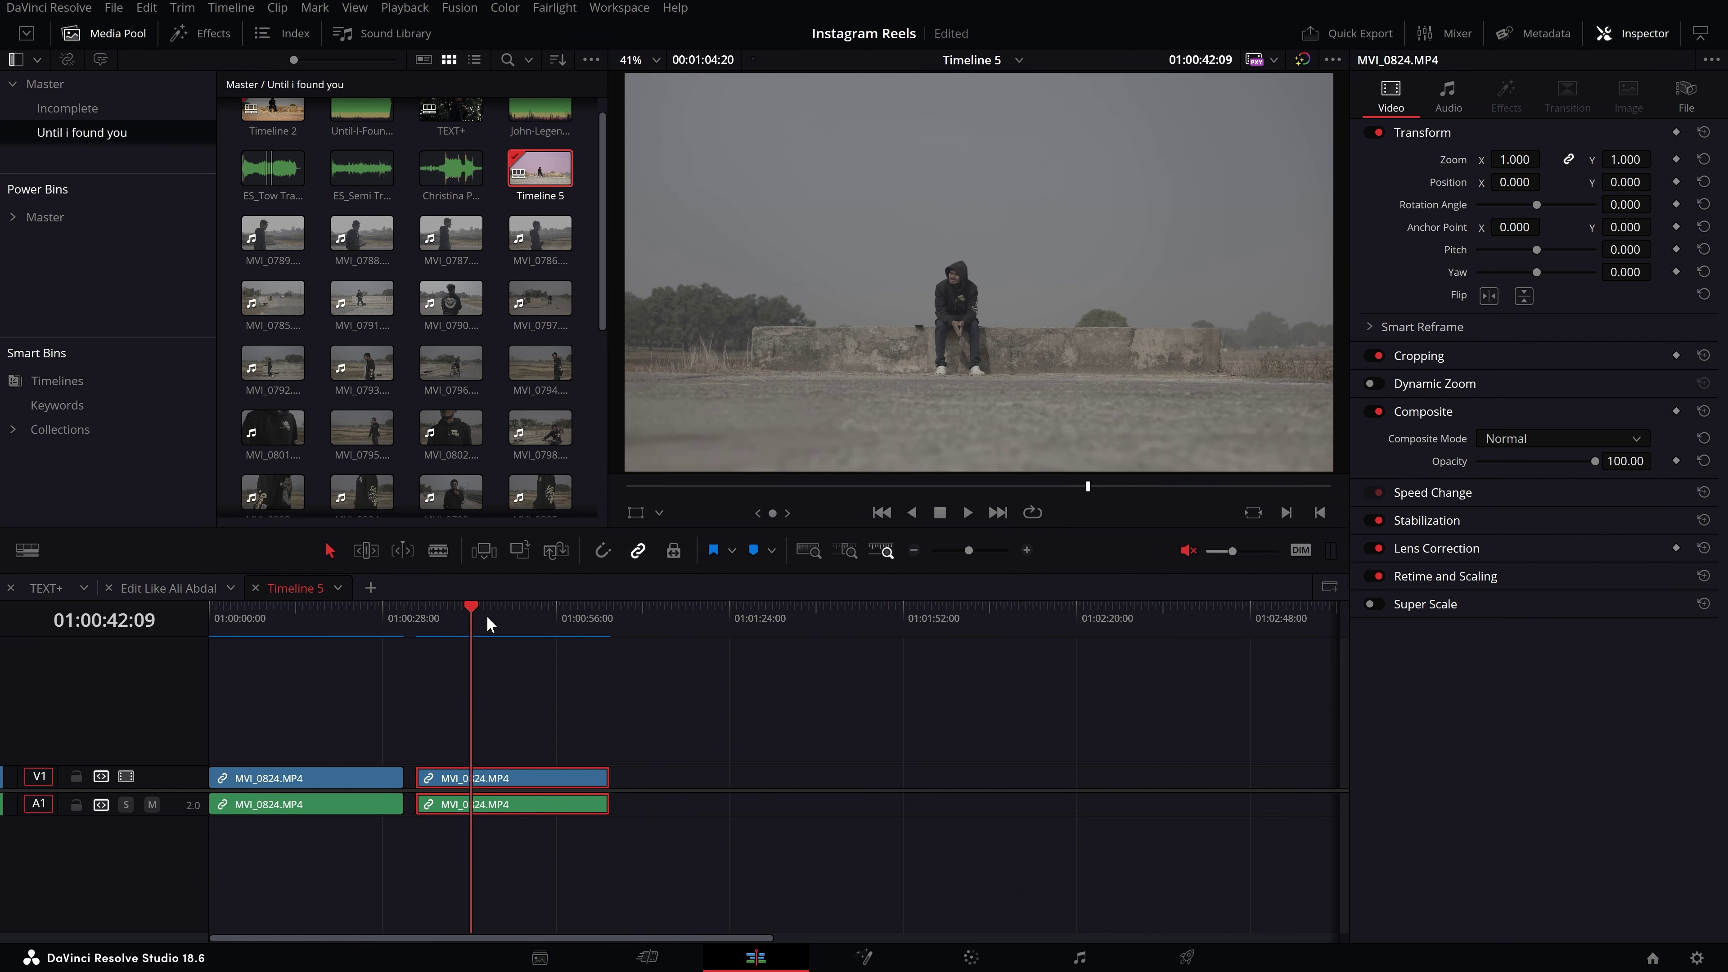
pyautogui.click(971, 958)
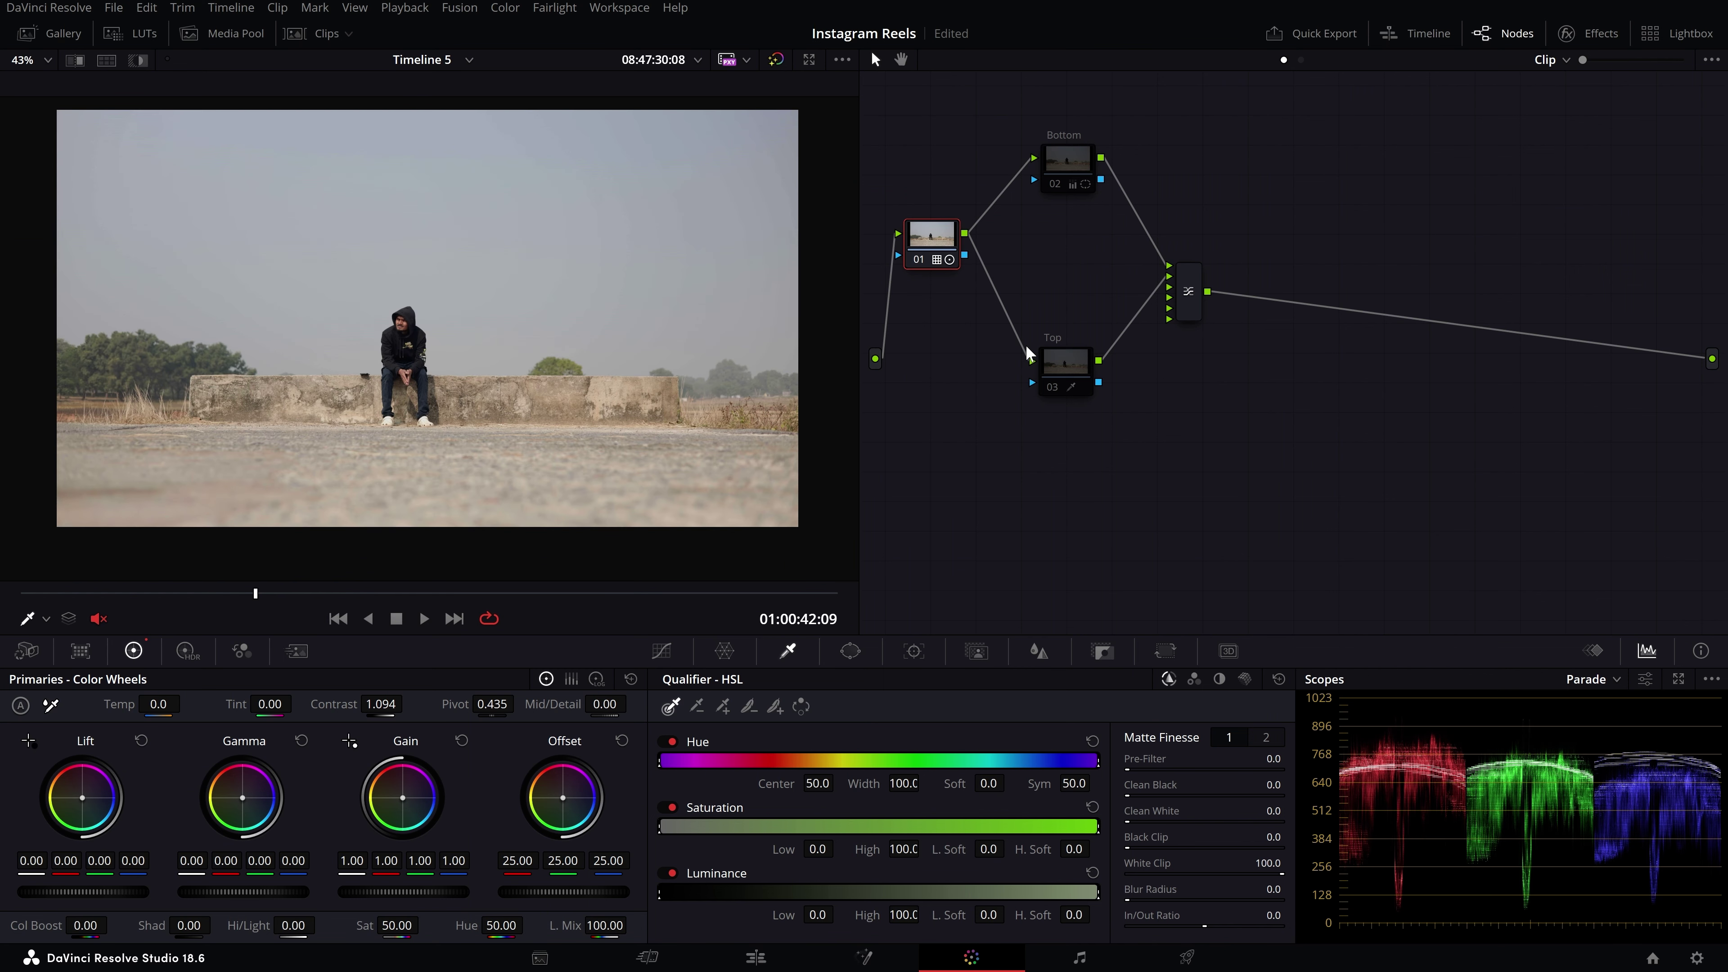
# - Box-select the Bottom, Top and mixer nodes in the Node Editor
pyautogui.scroll(1, 415, 306)
pyautogui.scroll(-1, 415, 306)
pyautogui.scroll(1, 415, 307)
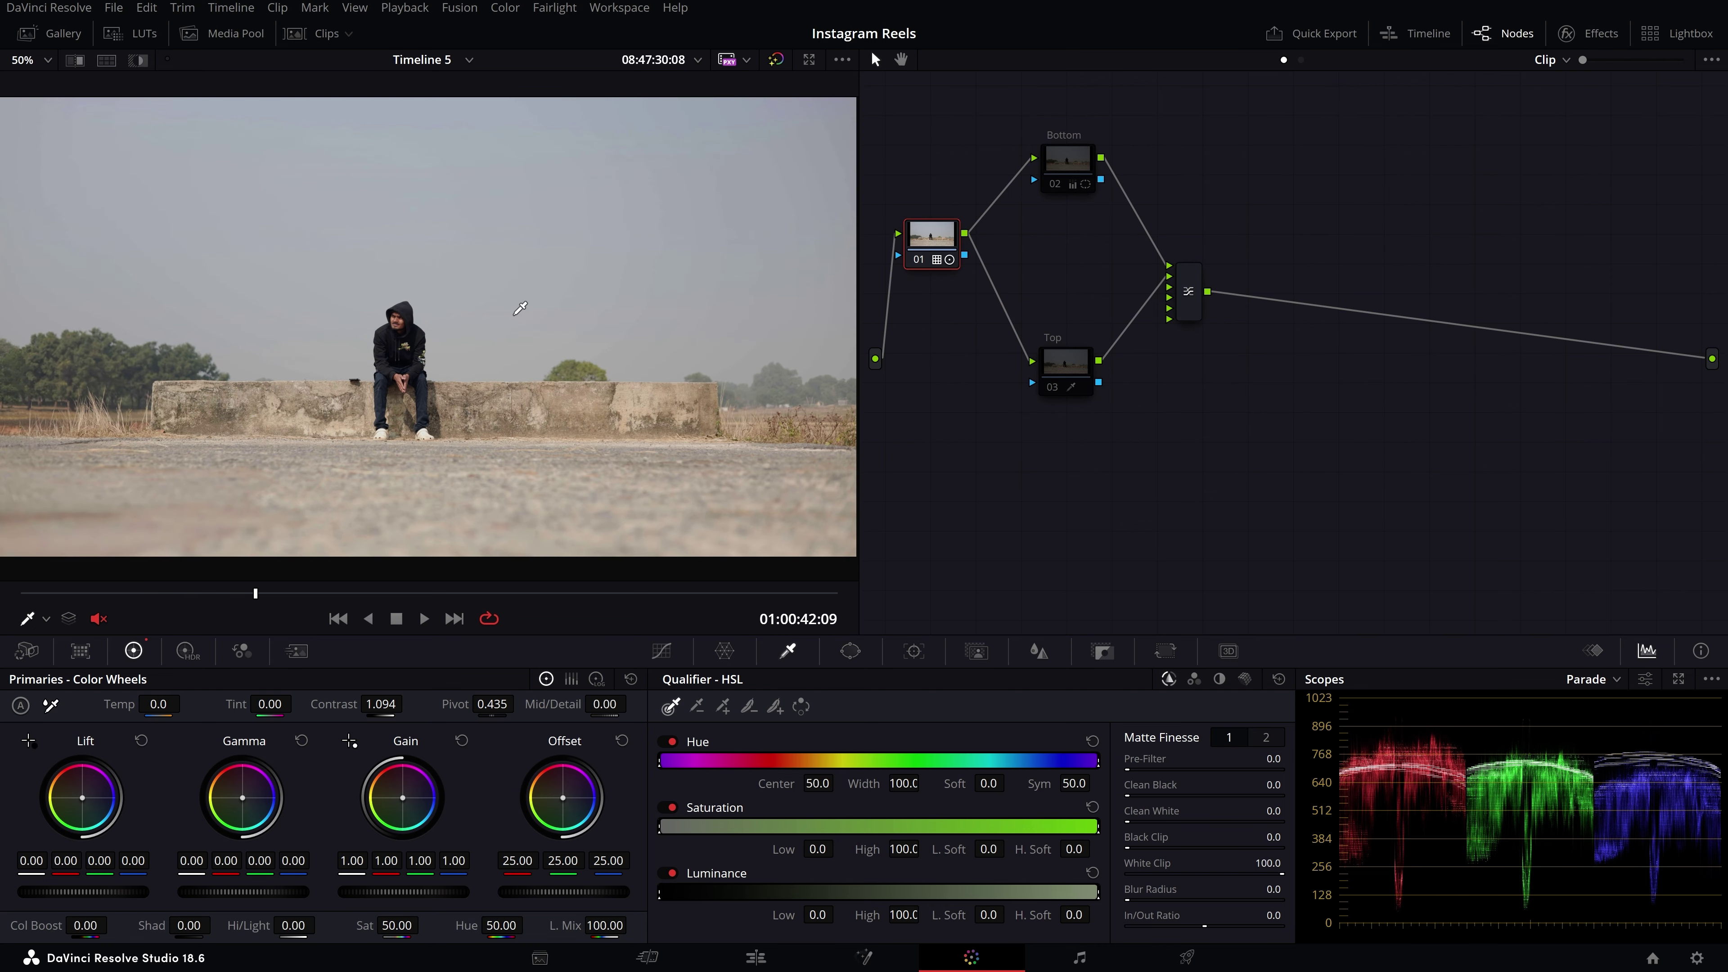
pyautogui.scroll(-1, 520, 308)
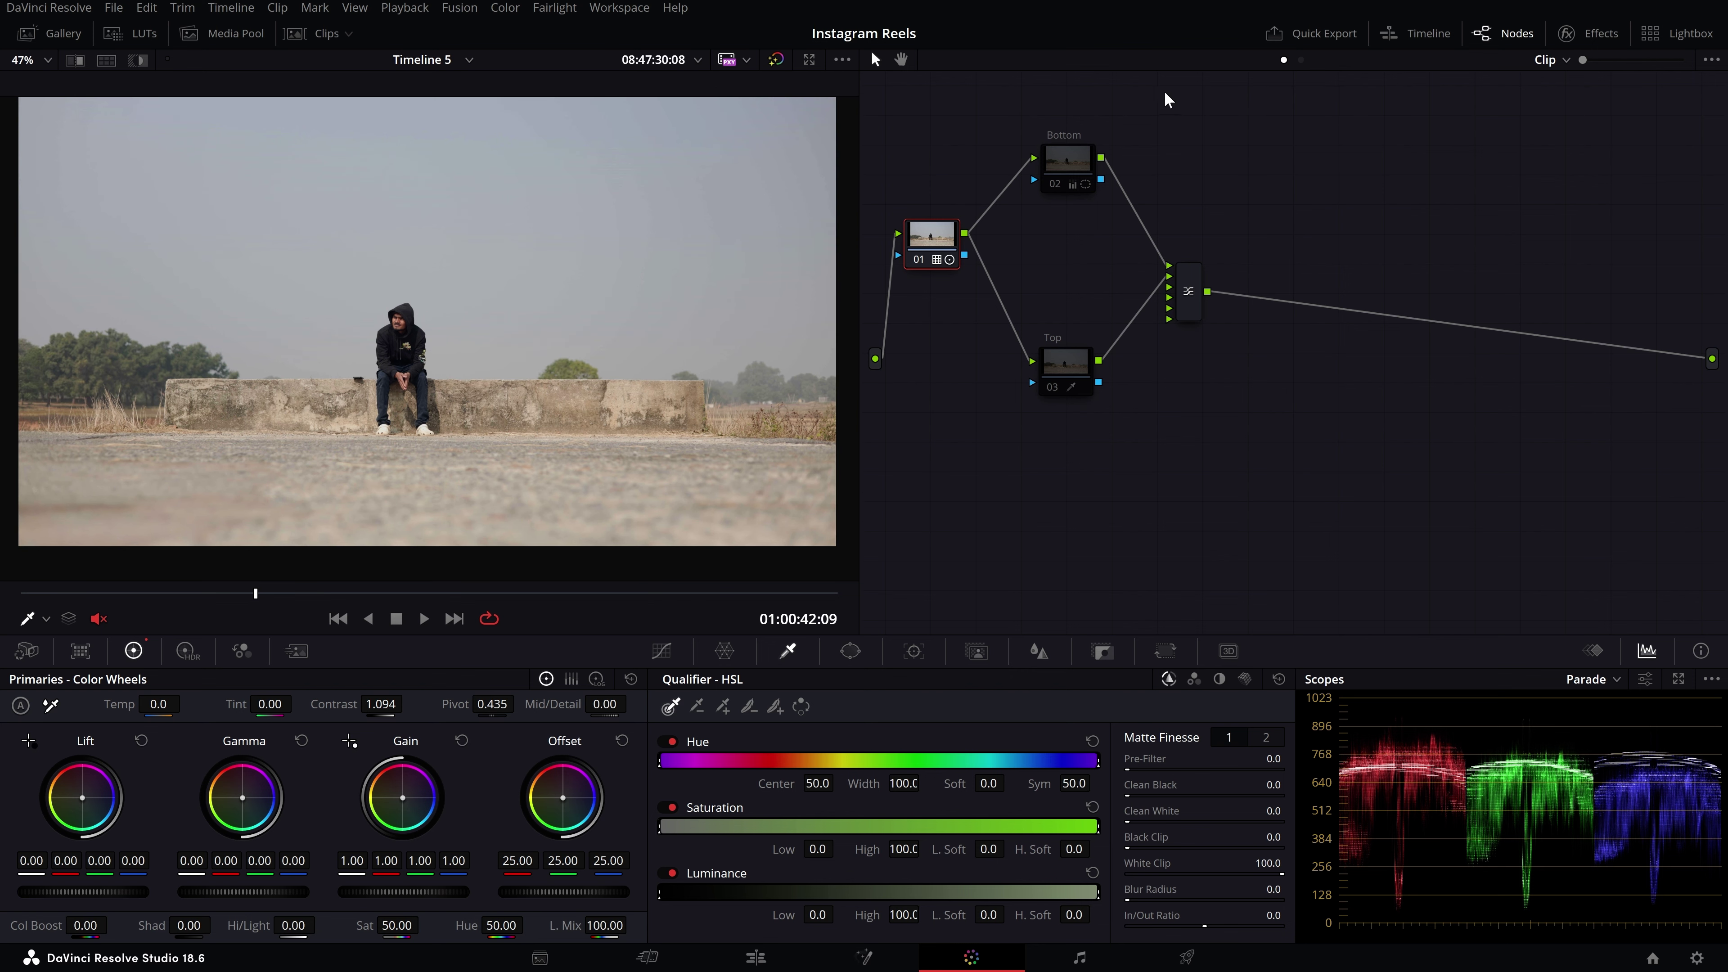
pyautogui.moveTo(1027, 92); pyautogui.dragTo(1203, 478)
# - Check the Top node, then select the Bottom node and nudge it into place
pyautogui.click(1066, 375)
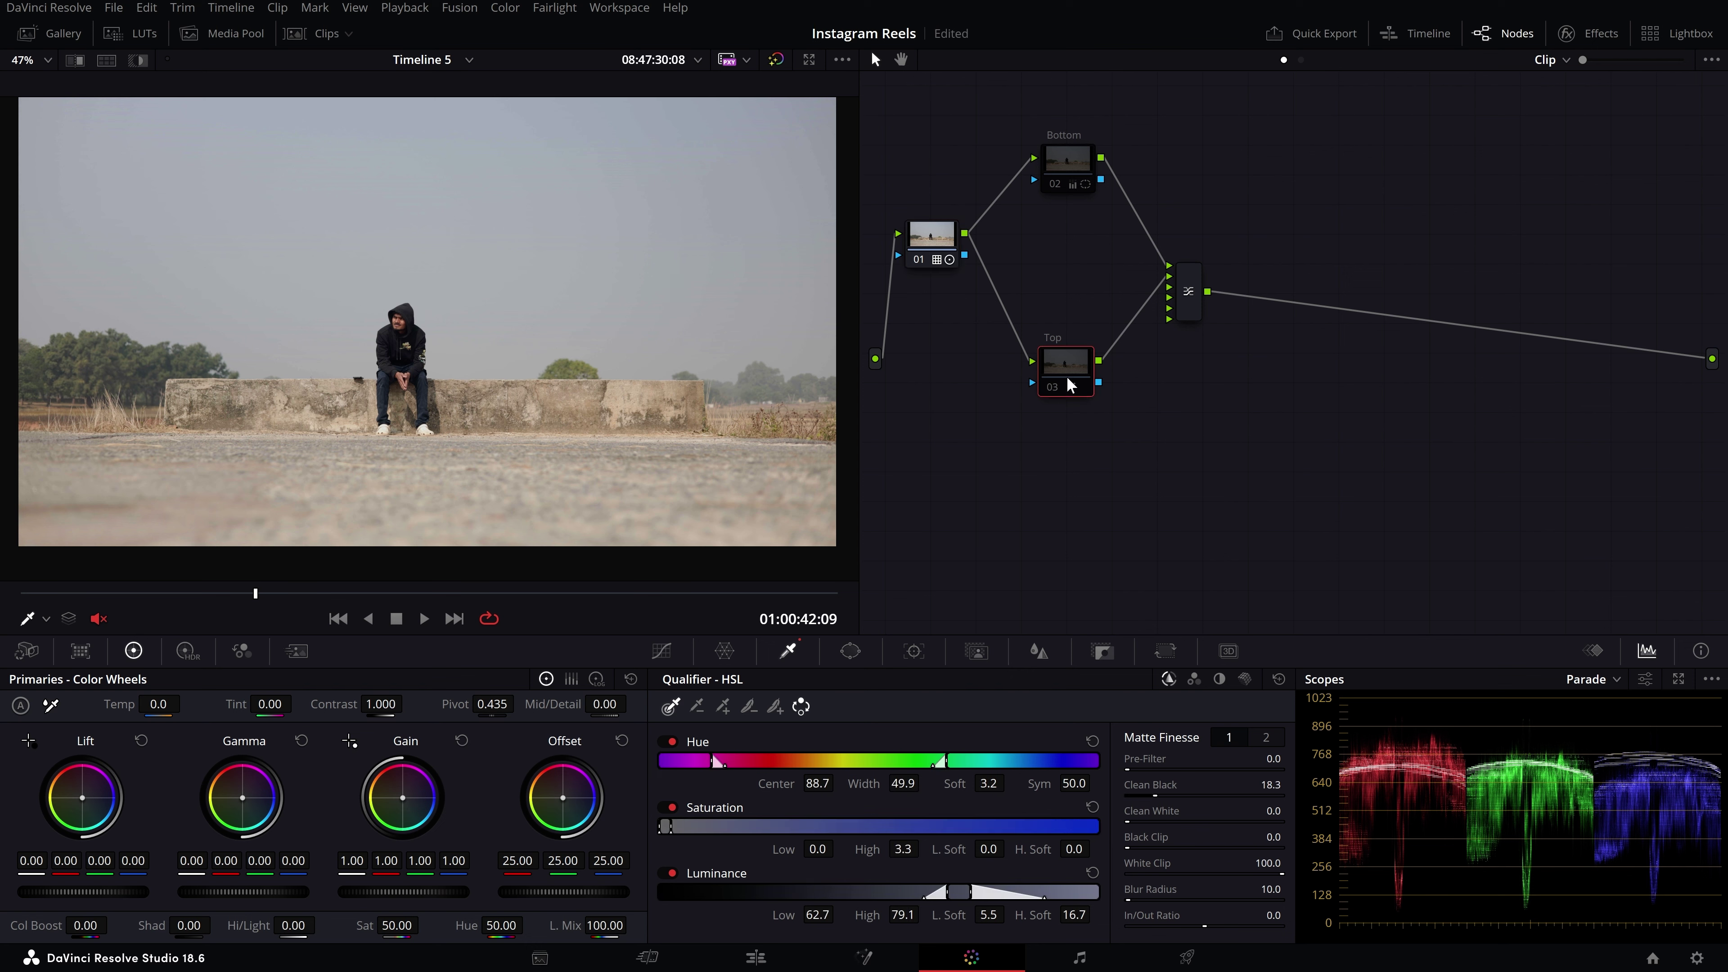
pyautogui.scroll(1, 384, 331)
pyautogui.scroll(3, 383, 332)
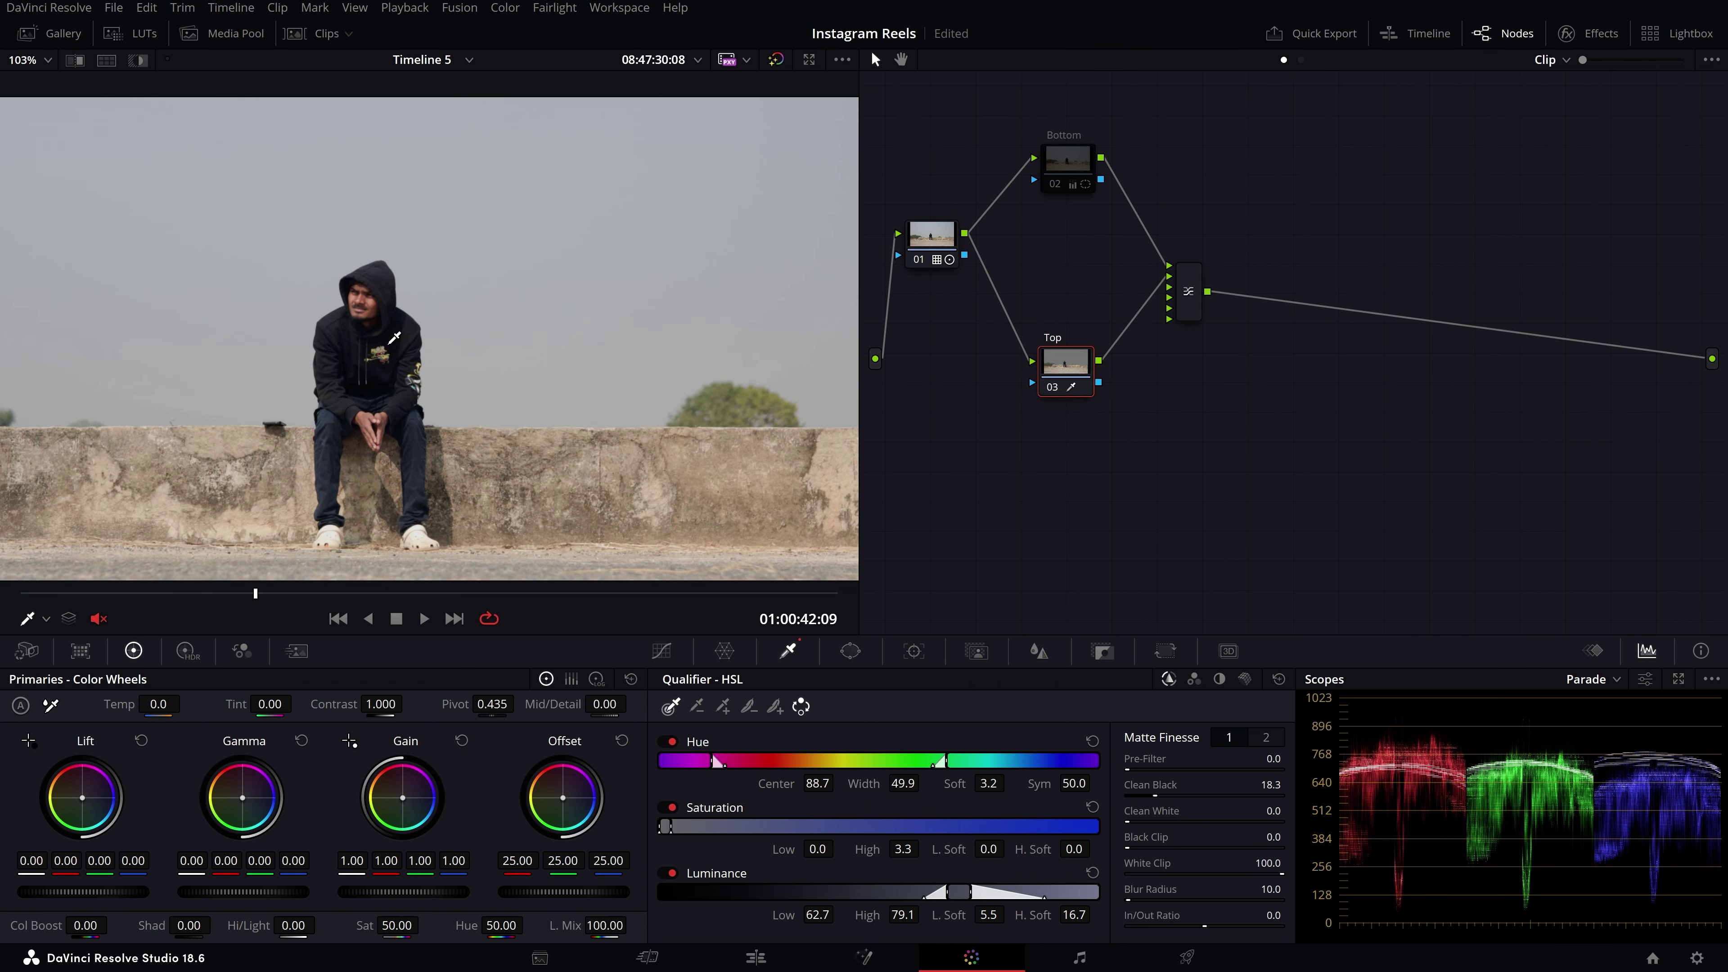
pyautogui.scroll(-2, 394, 337)
pyautogui.scroll(-1, 394, 338)
pyautogui.scroll(-1, 394, 337)
pyautogui.click(1065, 167)
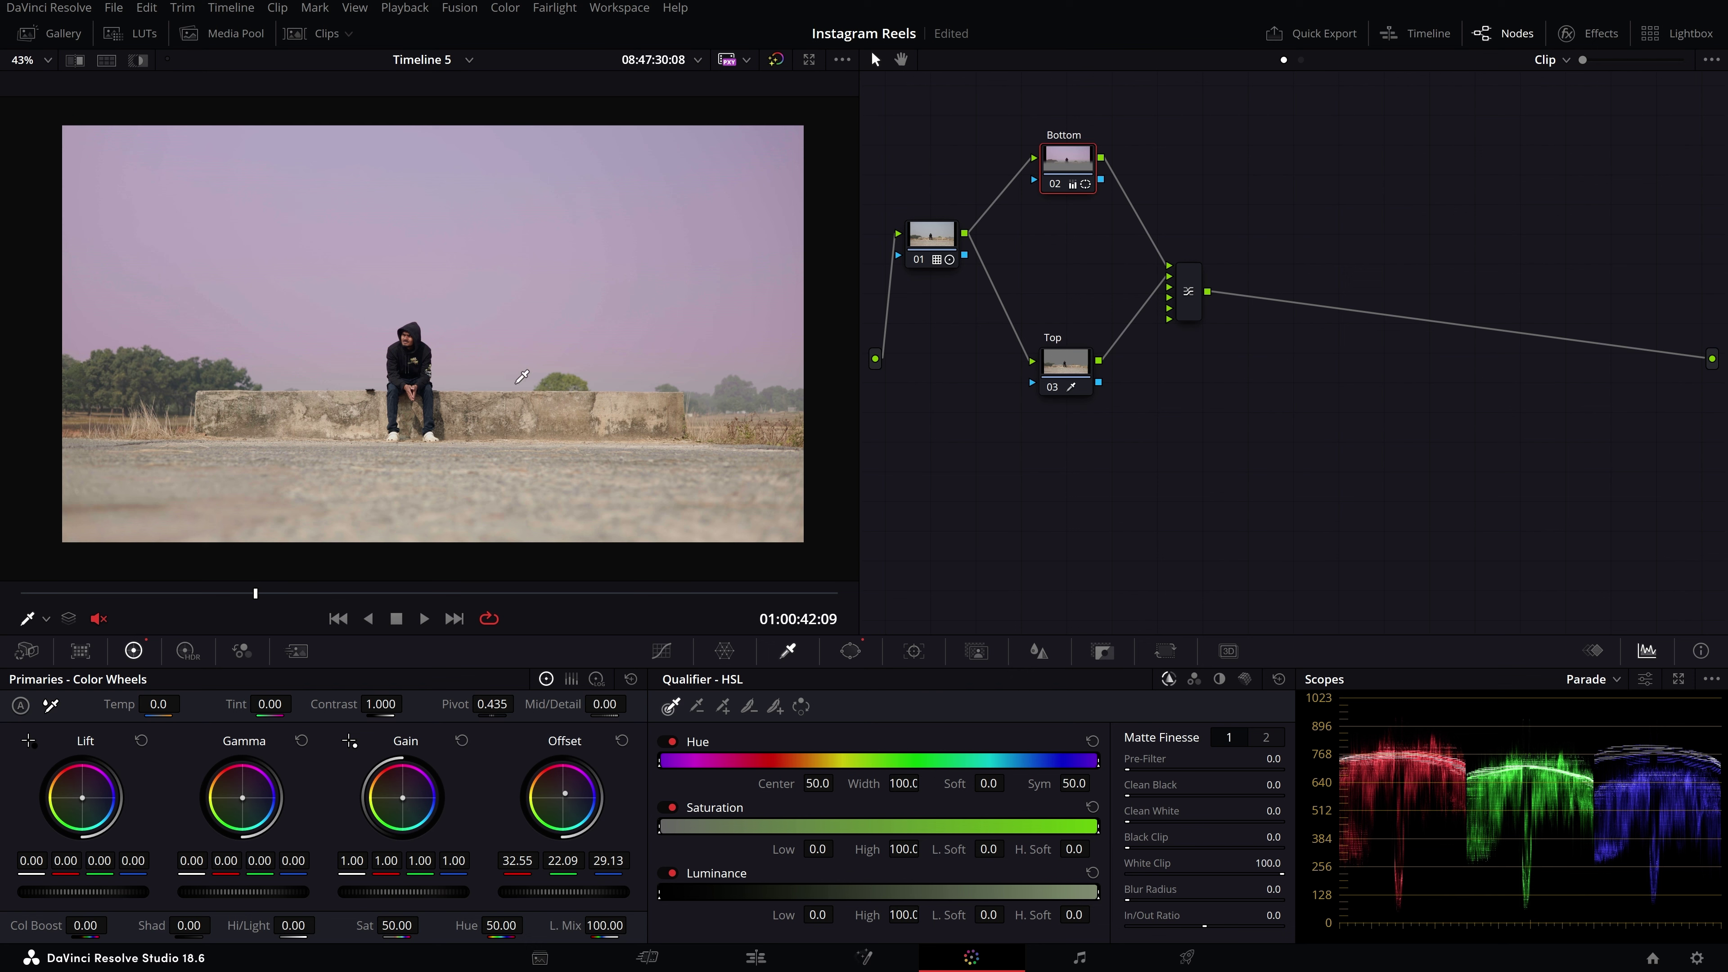
pyautogui.scroll(1, 444, 278)
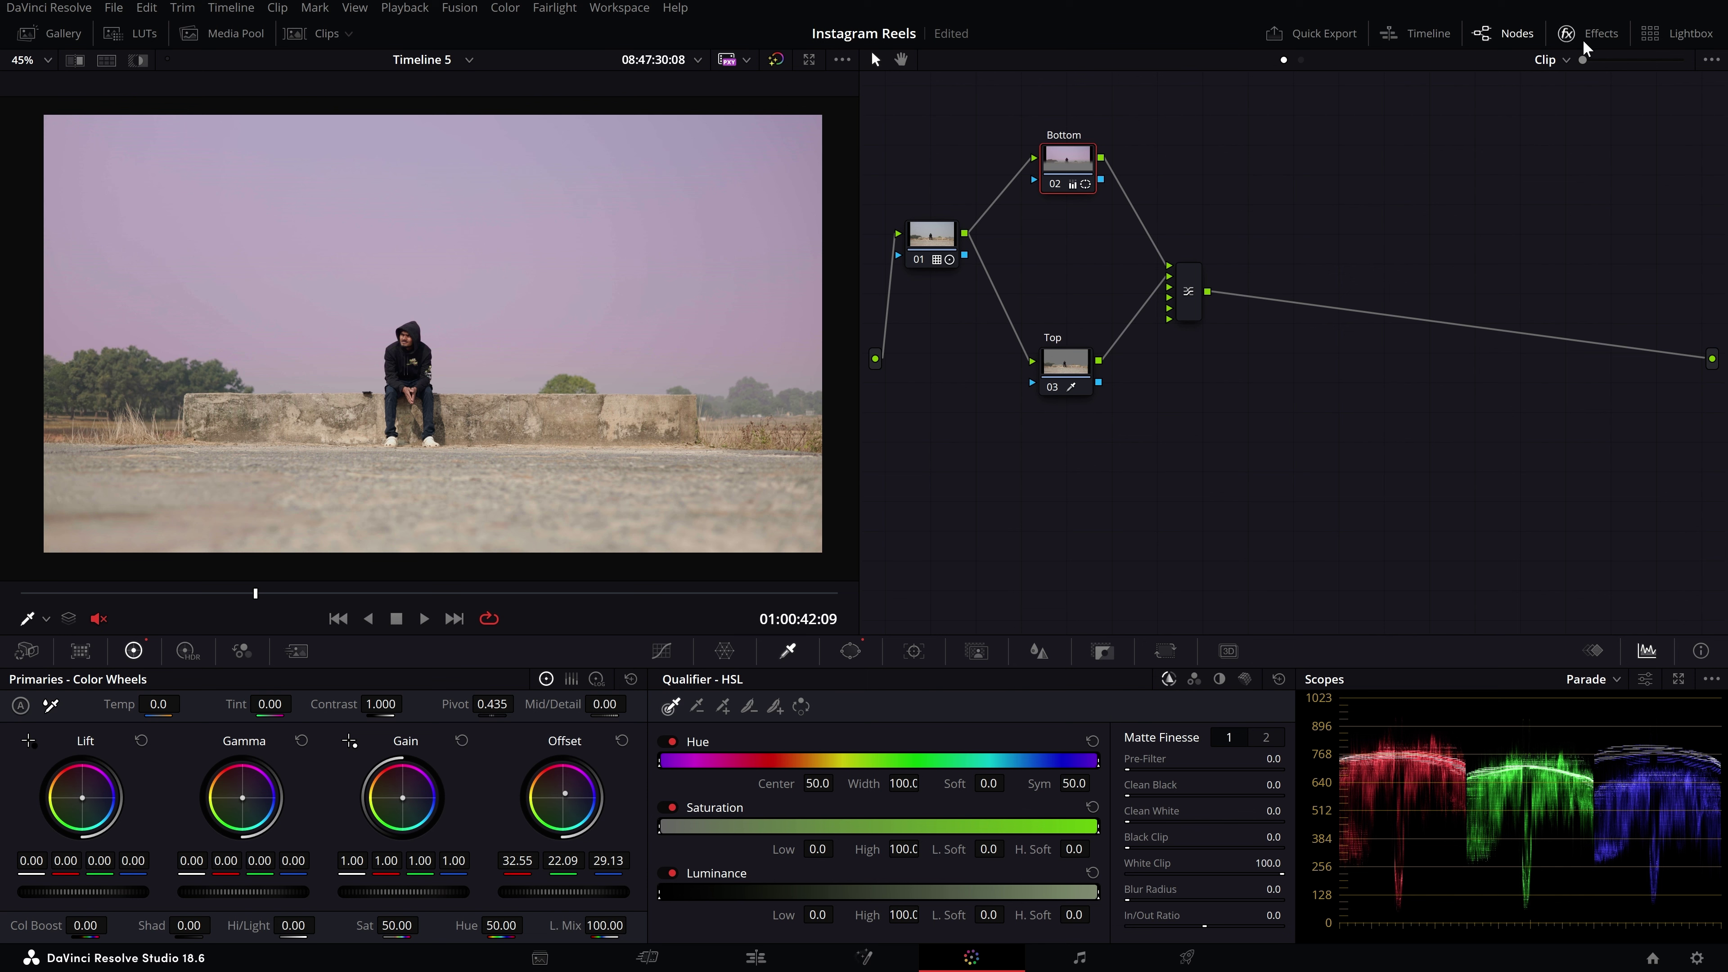
pyautogui.moveTo(1070, 167); pyautogui.dragTo(1069, 169)
# - Retune the Bottom node's offset to 36.72/19.13/31.54 and move the mixer node up-left
pyautogui.moveTo(564, 799); pyautogui.dragTo(567, 790)
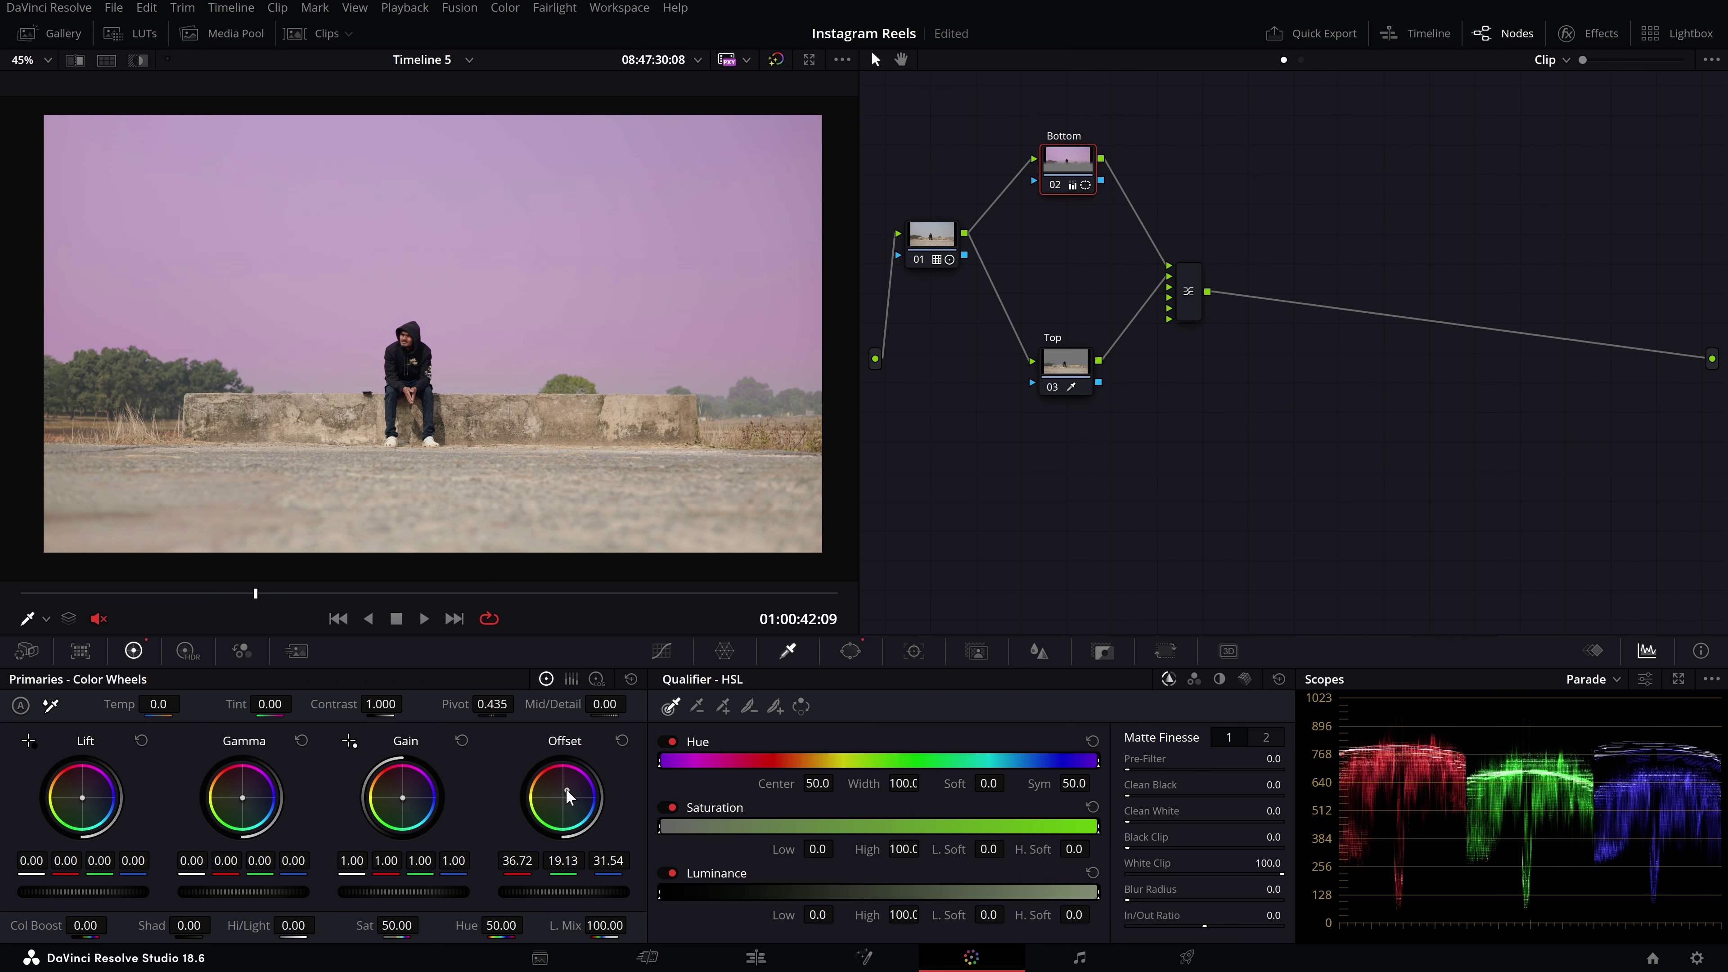
pyautogui.scroll(-3, 385, 262)
pyautogui.scroll(2, 398, 279)
pyautogui.scroll(2, 409, 289)
pyautogui.scroll(-2, 413, 293)
pyautogui.scroll(3, 413, 293)
pyautogui.moveTo(1189, 291); pyautogui.dragTo(1148, 272)
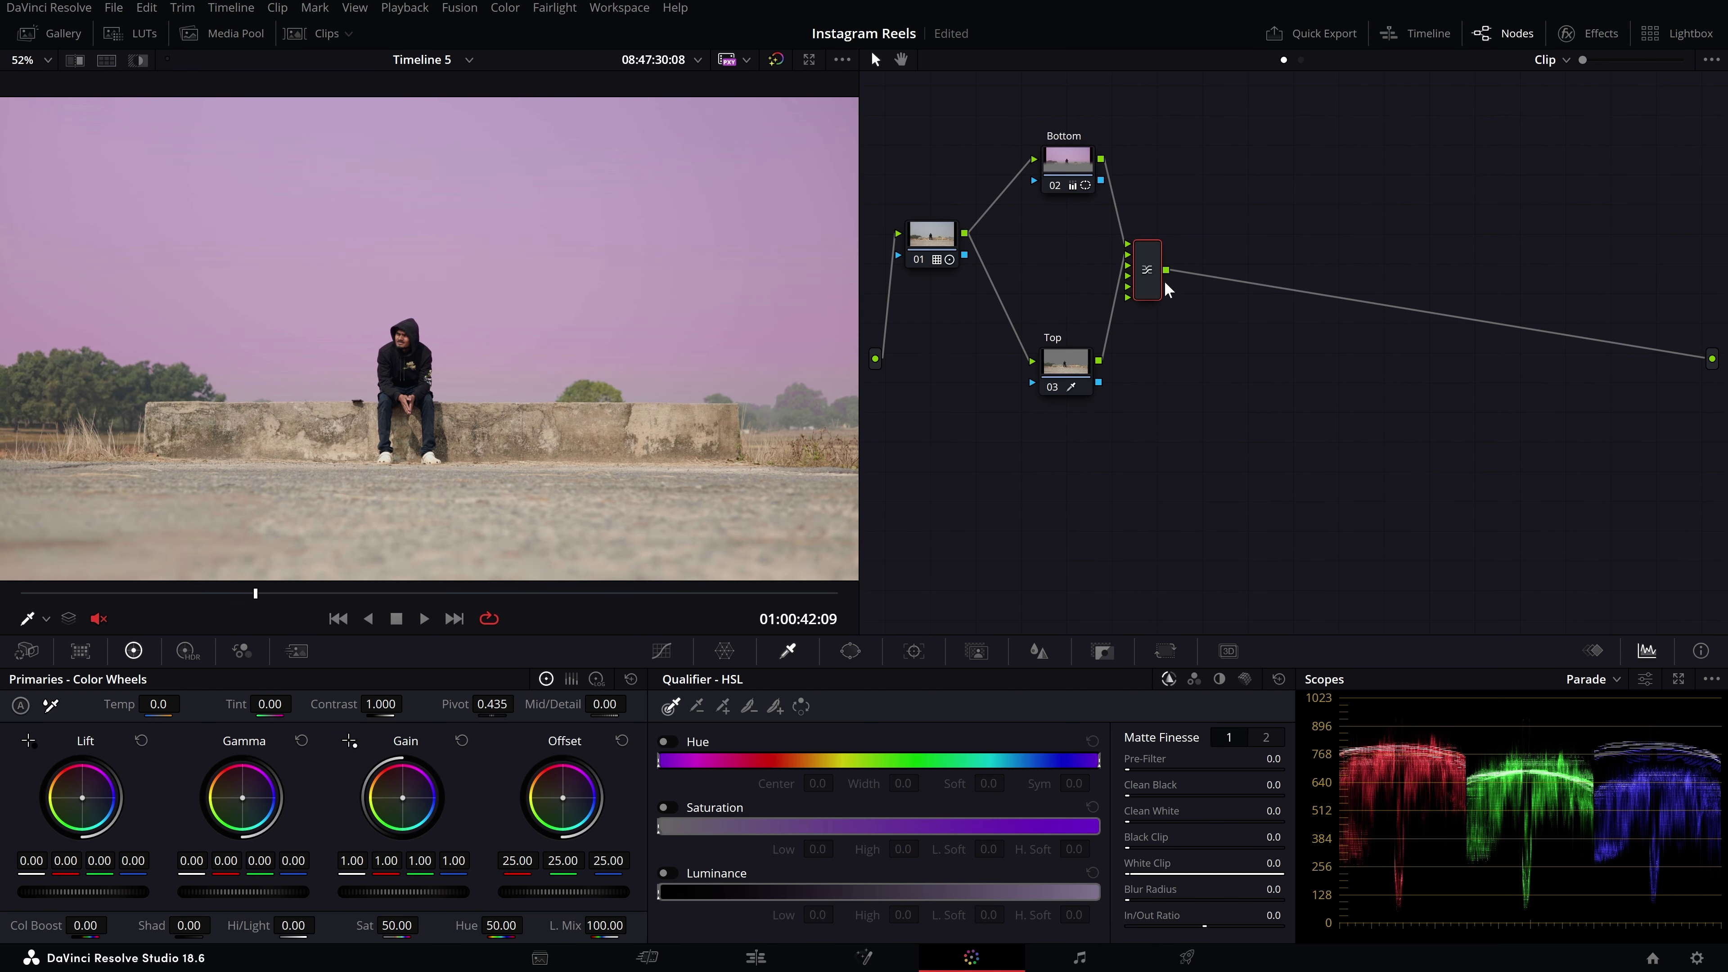
pyautogui.scroll(-2, 503, 291)
# - Add a trial node after the Layer Mixer, raise its contrast, then reset and delete it
pyautogui.hotkey('alt', 's')
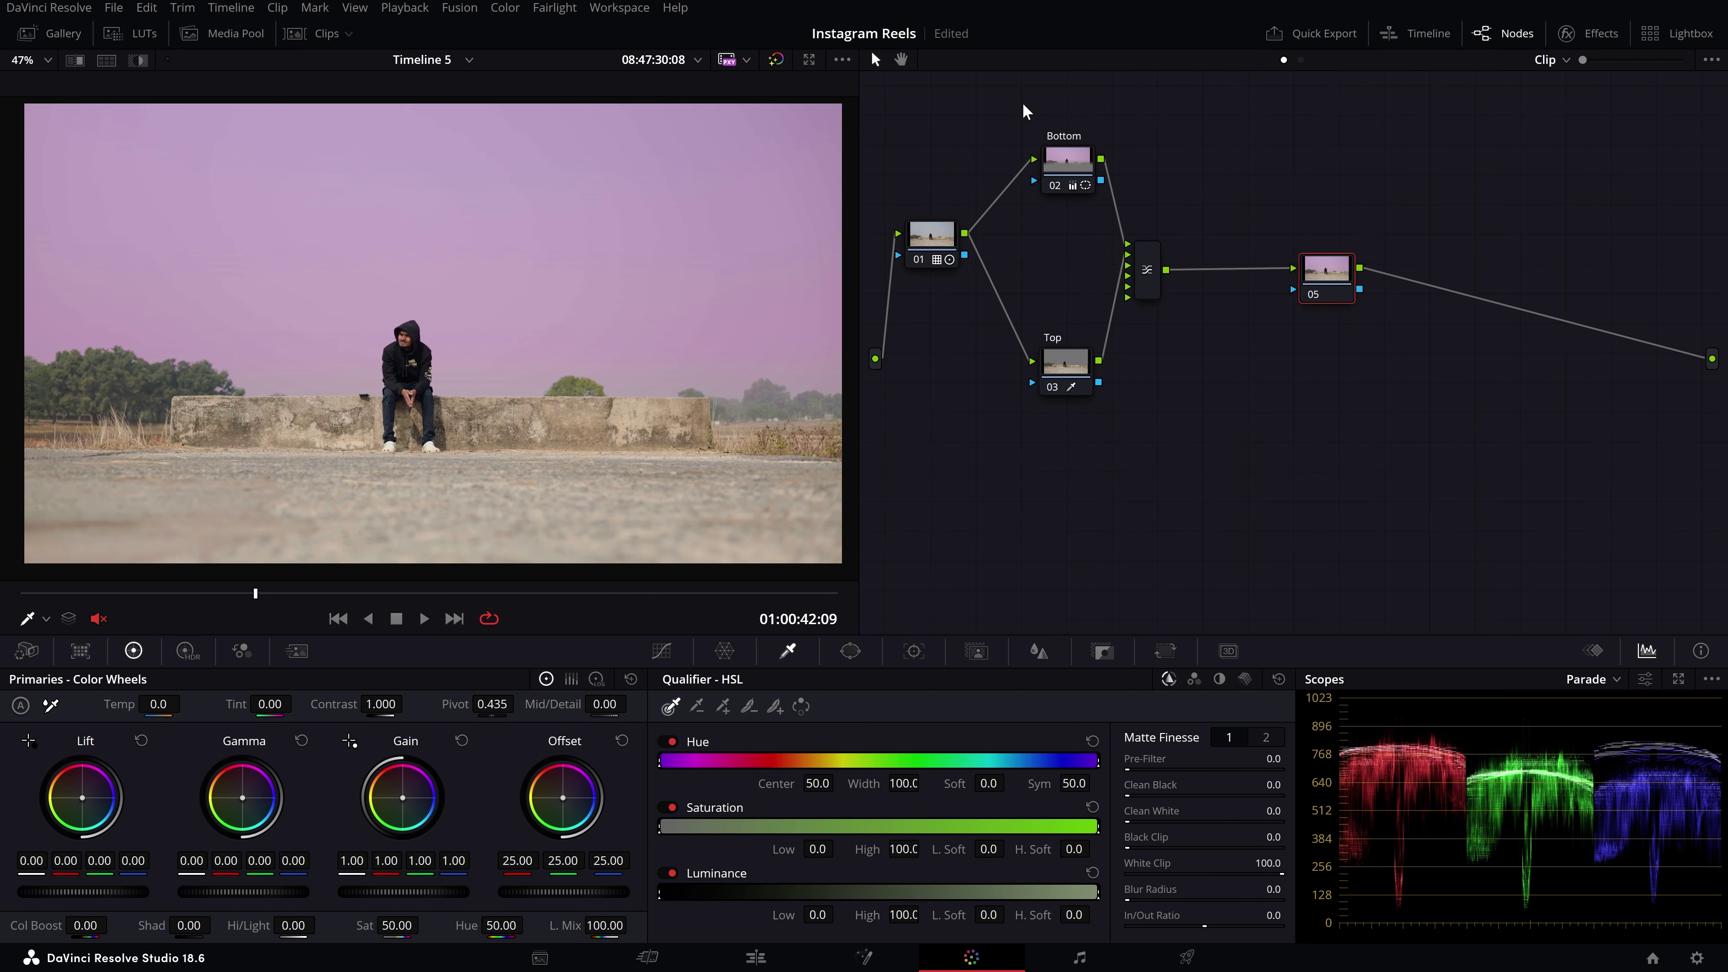
pyautogui.moveTo(992, 95); pyautogui.dragTo(1184, 470)
pyautogui.moveTo(1334, 268); pyautogui.dragTo(1279, 266)
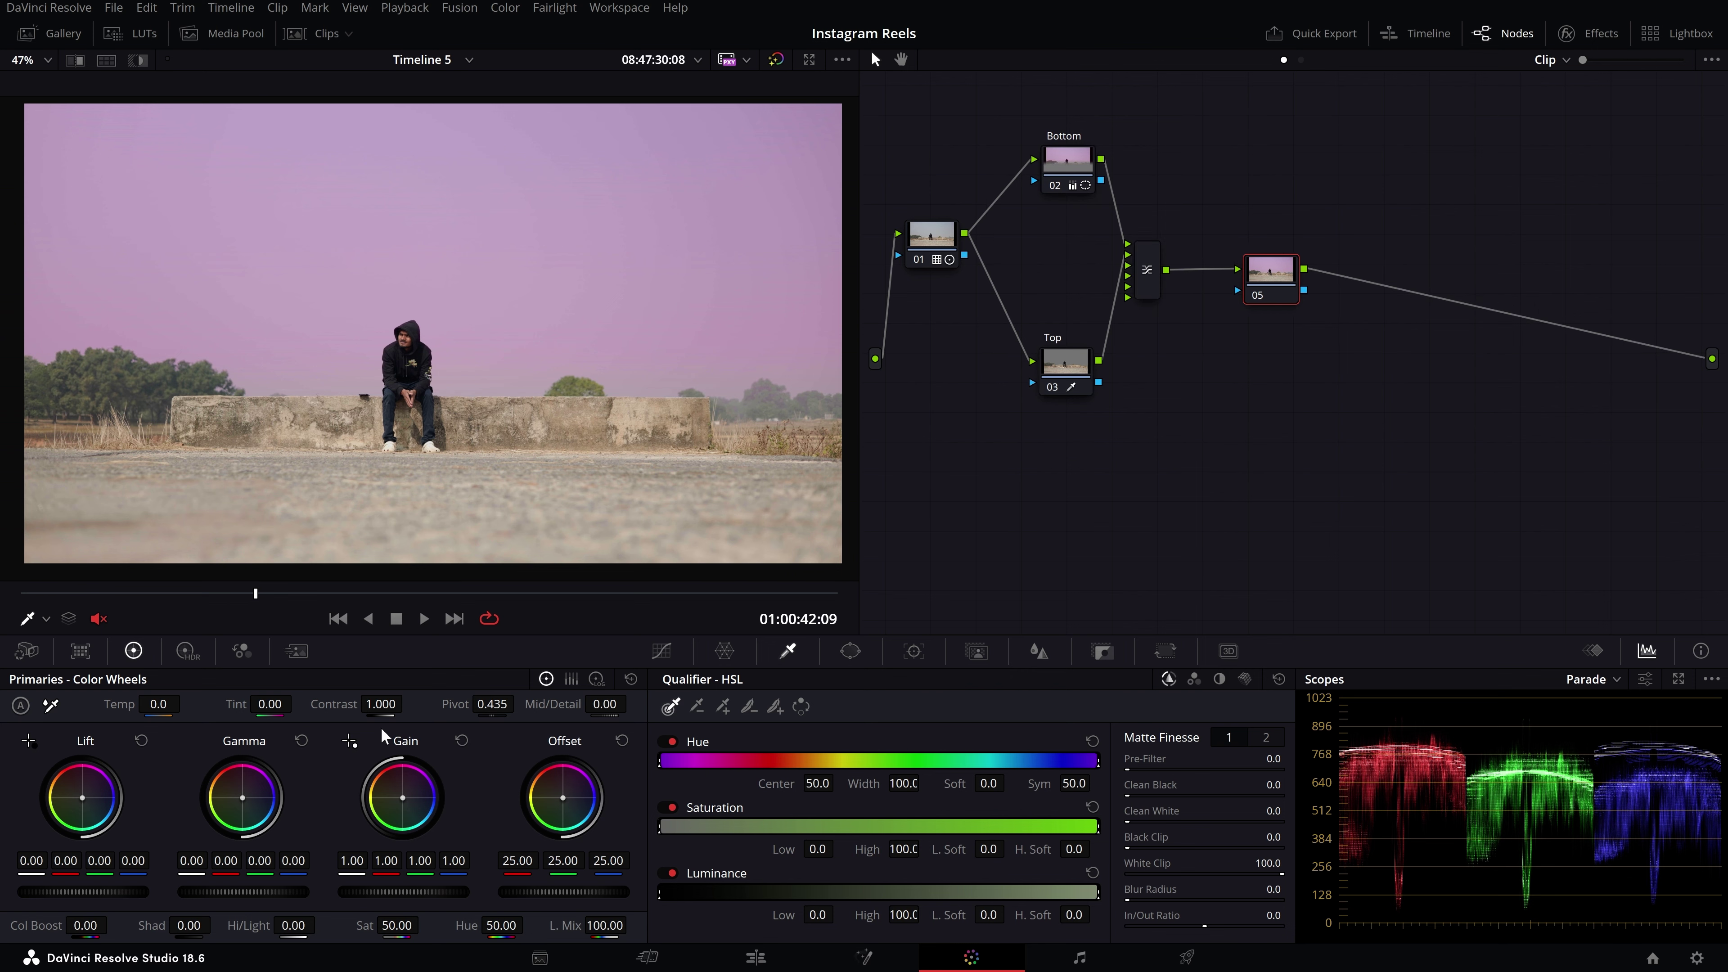
pyautogui.moveTo(382, 705); pyautogui.dragTo(415, 705)
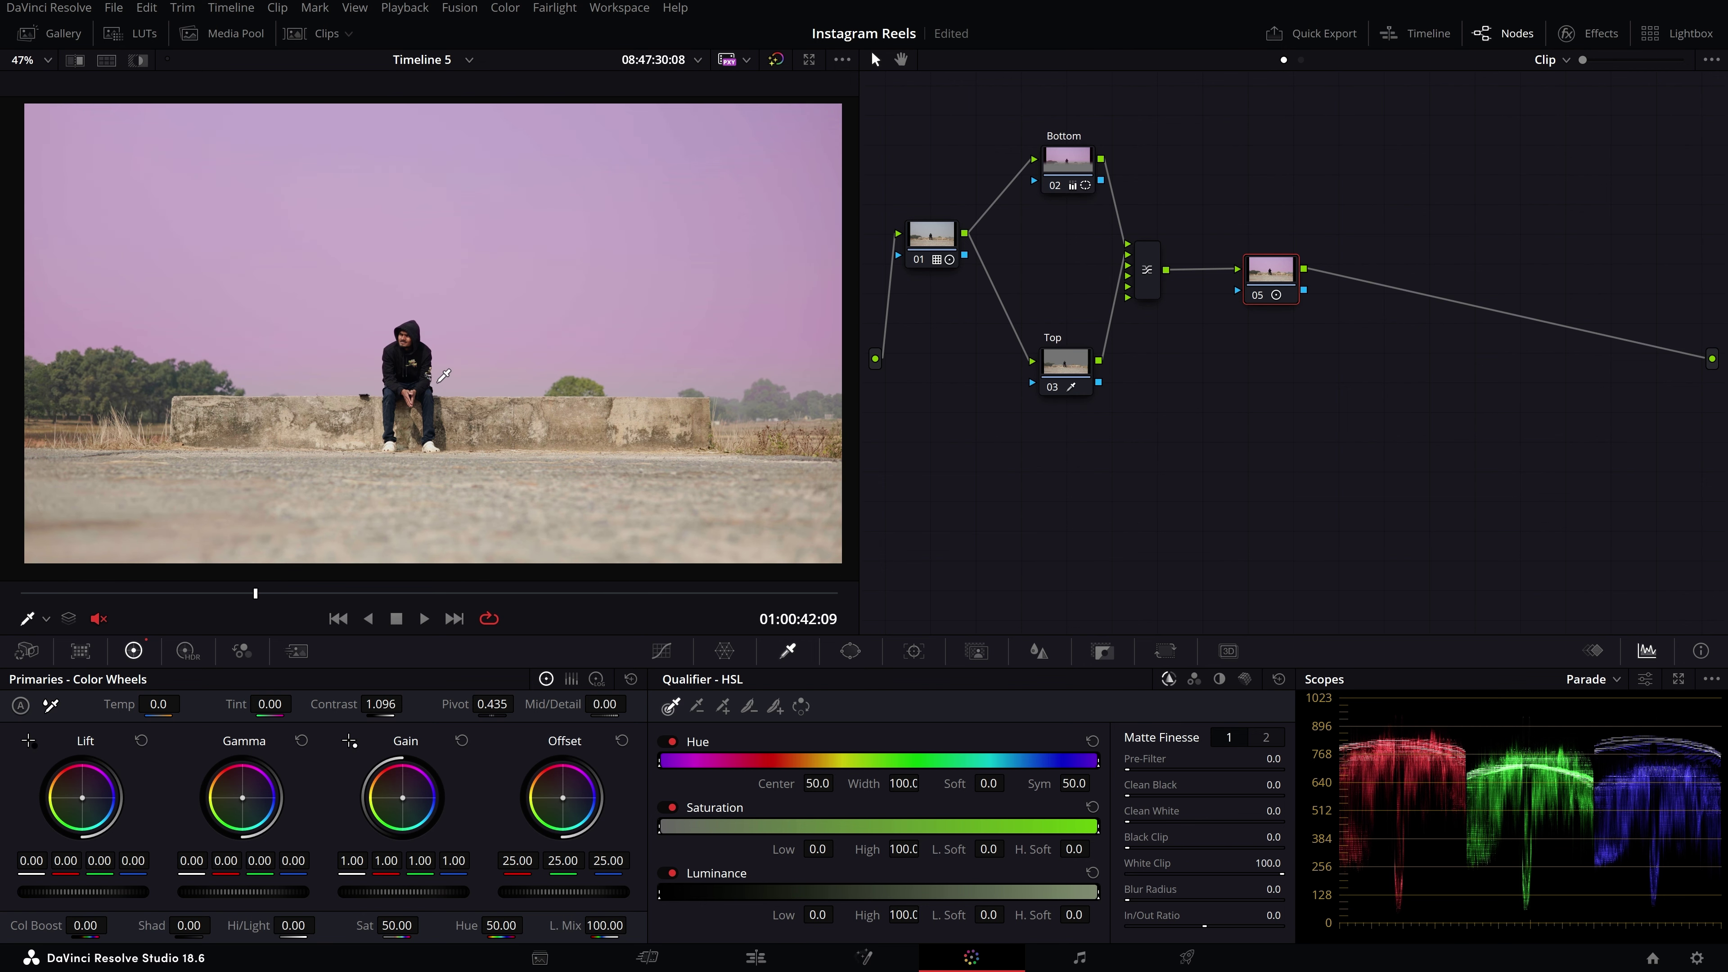
pyautogui.scroll(-1, 443, 375)
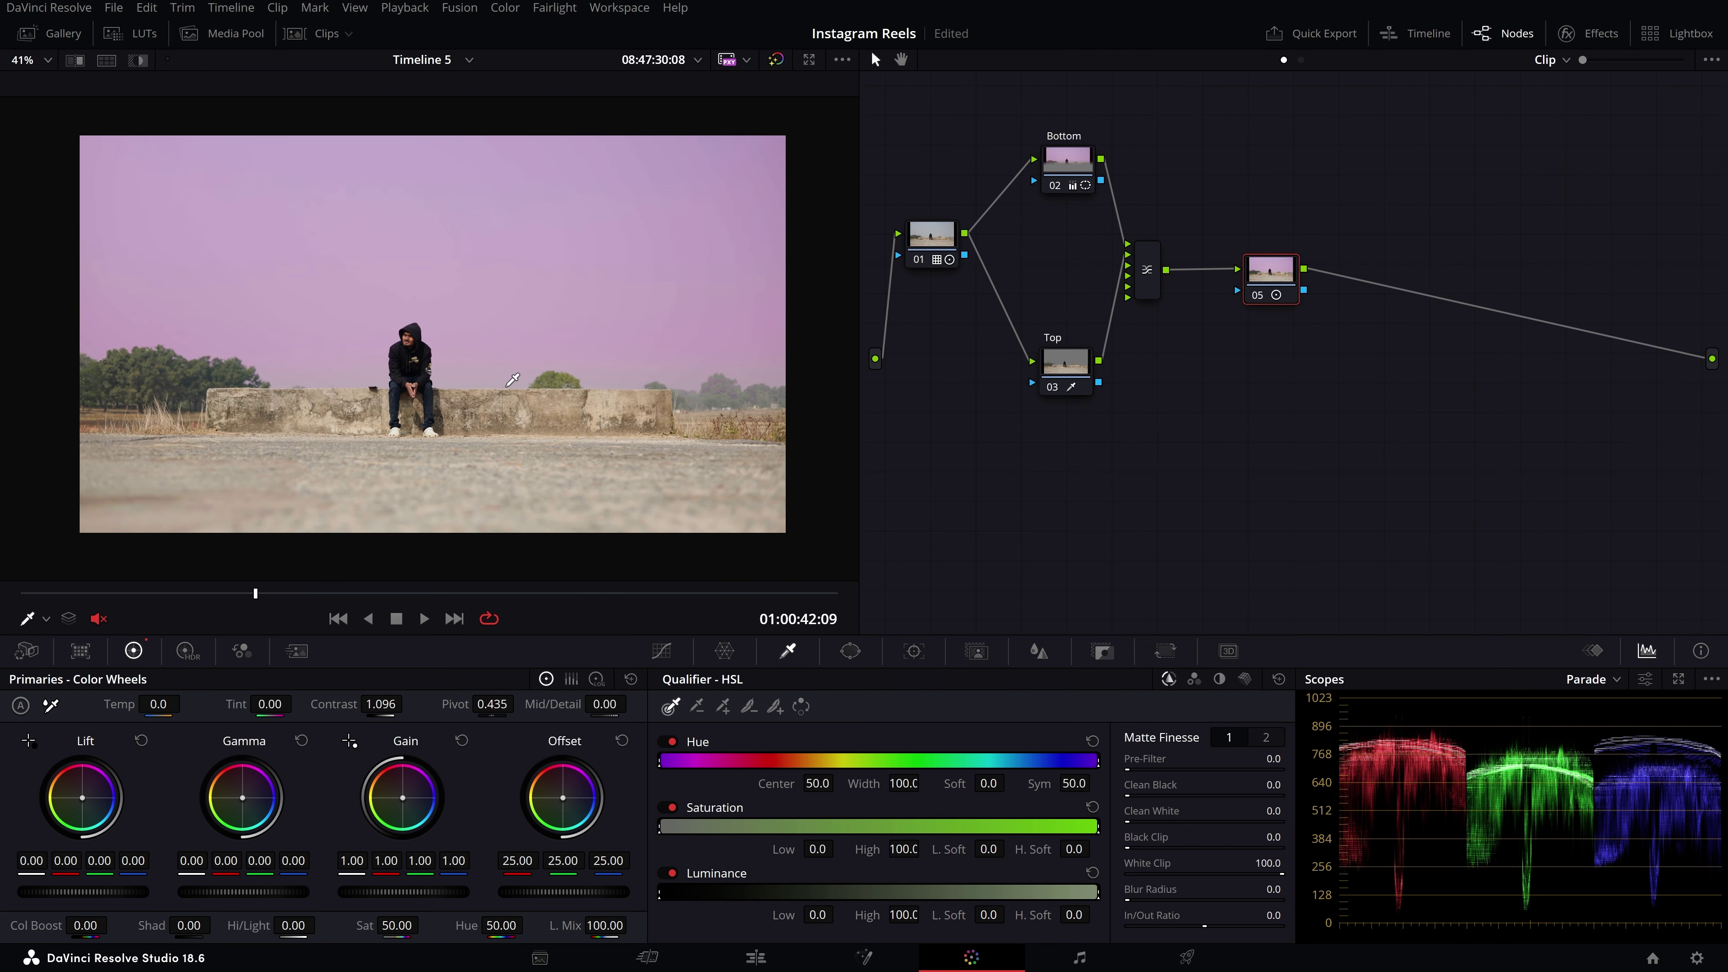
pyautogui.rightClick(1280, 279)
pyautogui.click(1327, 284)
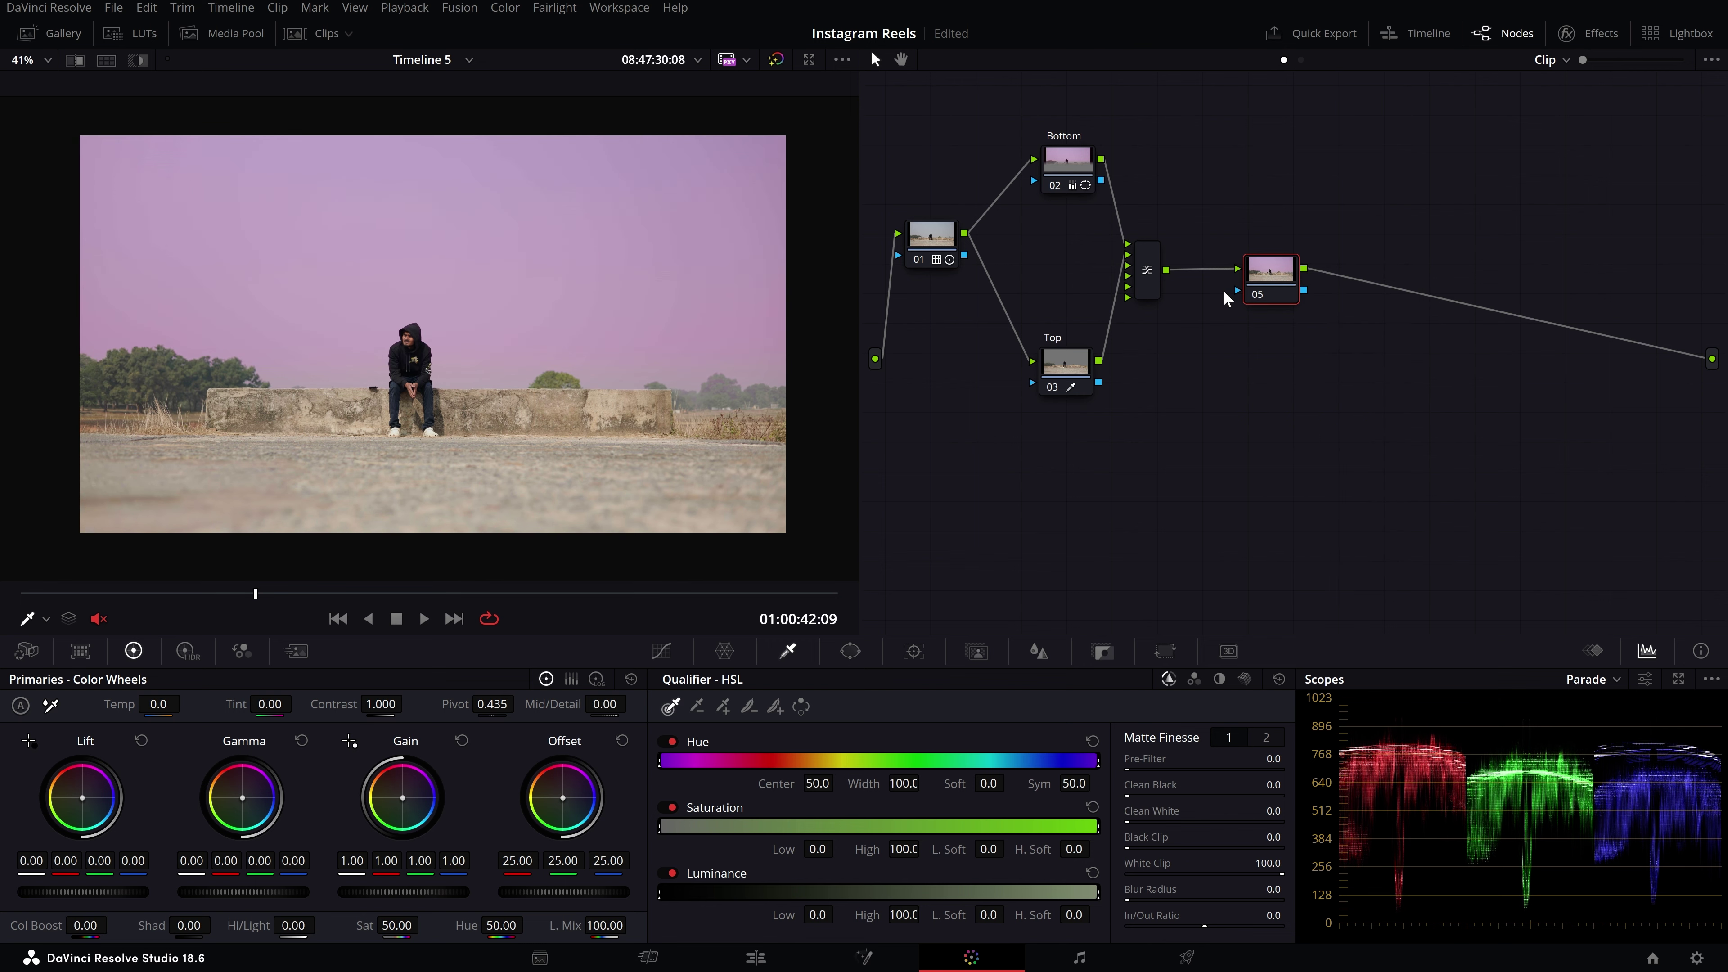
pyautogui.press('Delete')
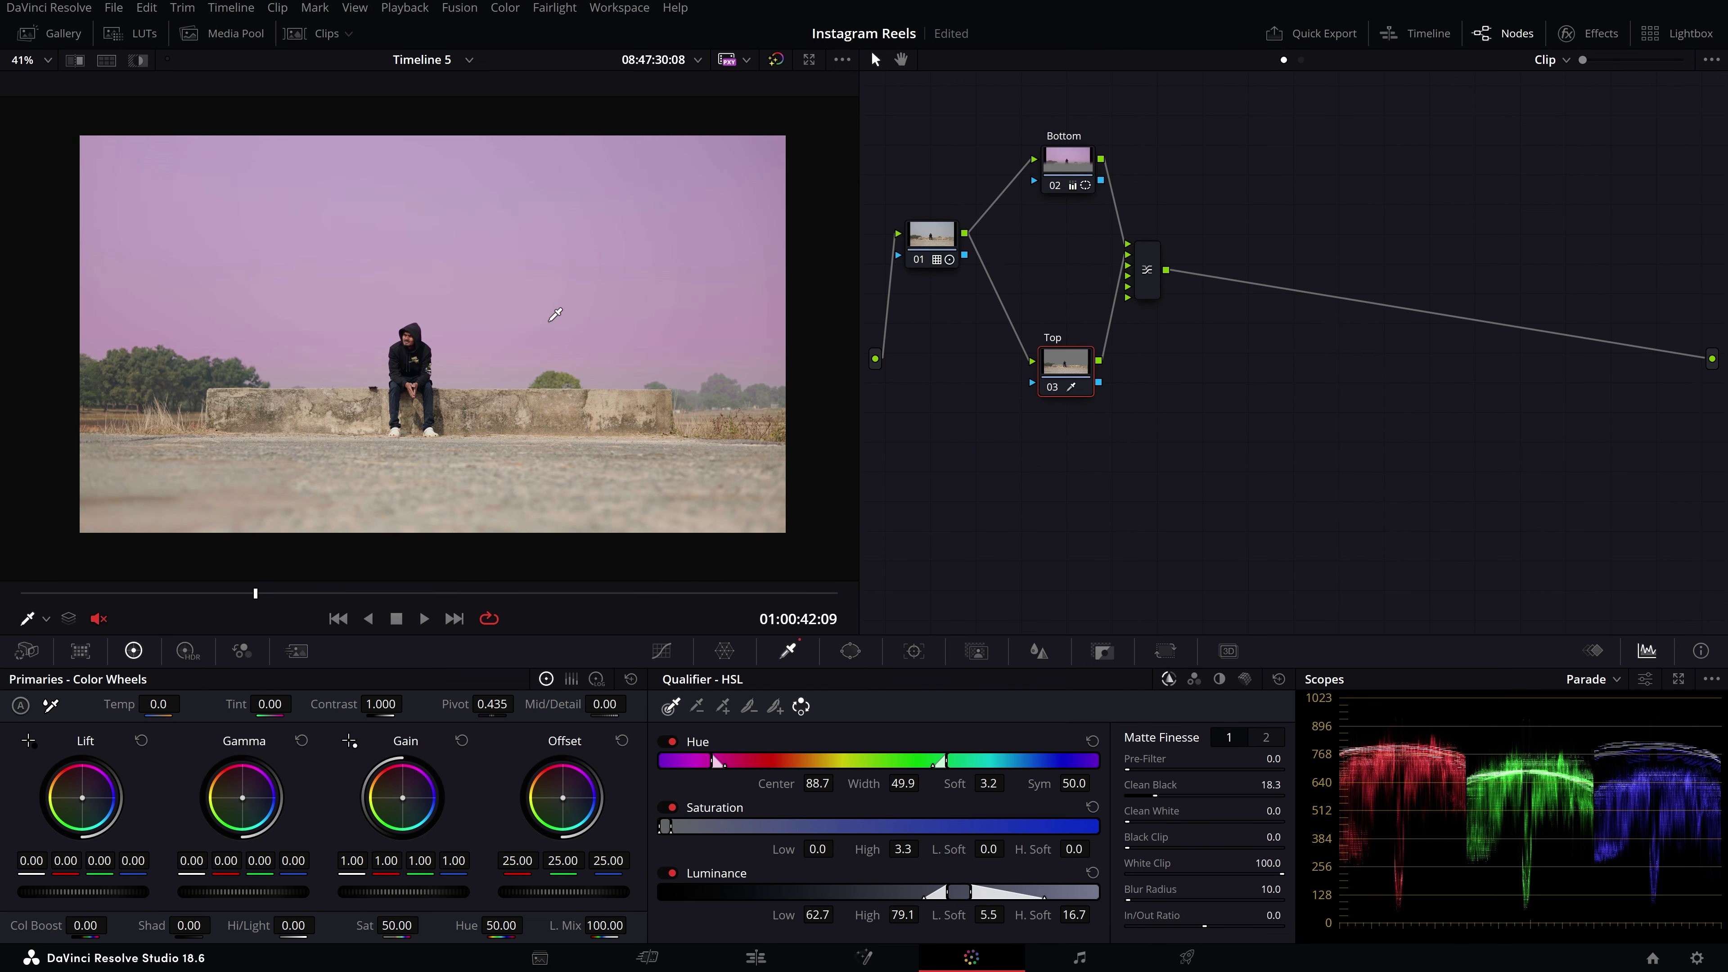
# - Shift the mixer right and toggle the Bottom and Top nodes off and on to compare
pyautogui.scroll(1, 555, 314)
pyautogui.moveTo(1159, 284); pyautogui.dragTo(1196, 279)
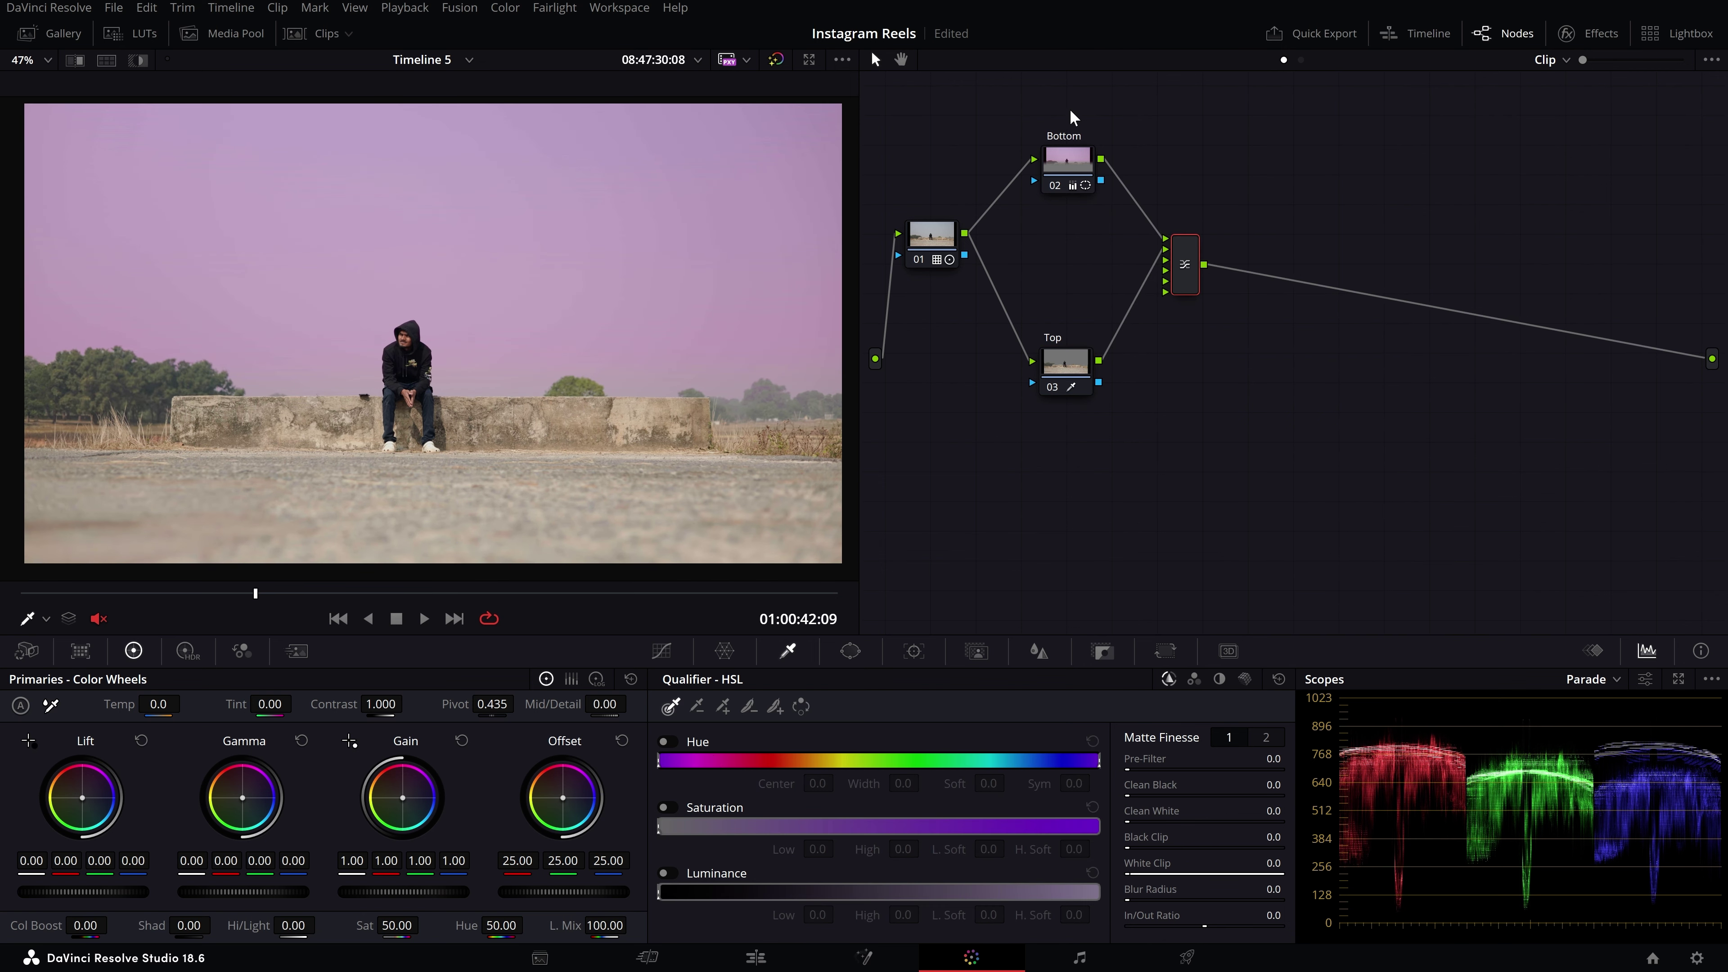
pyautogui.moveTo(1040, 101)
pyautogui.mouseDown()
pyautogui.moveTo(1305, 576)
pyautogui.moveTo(1124, 431)
pyautogui.mouseUp()
pyautogui.moveTo(1041, 111); pyautogui.dragTo(1182, 467)
pyautogui.moveTo(932, 238); pyautogui.dragTo(921, 246)
pyautogui.moveTo(1033, 82); pyautogui.dragTo(1142, 457)
pyautogui.hotkey('ctrl', 'd')
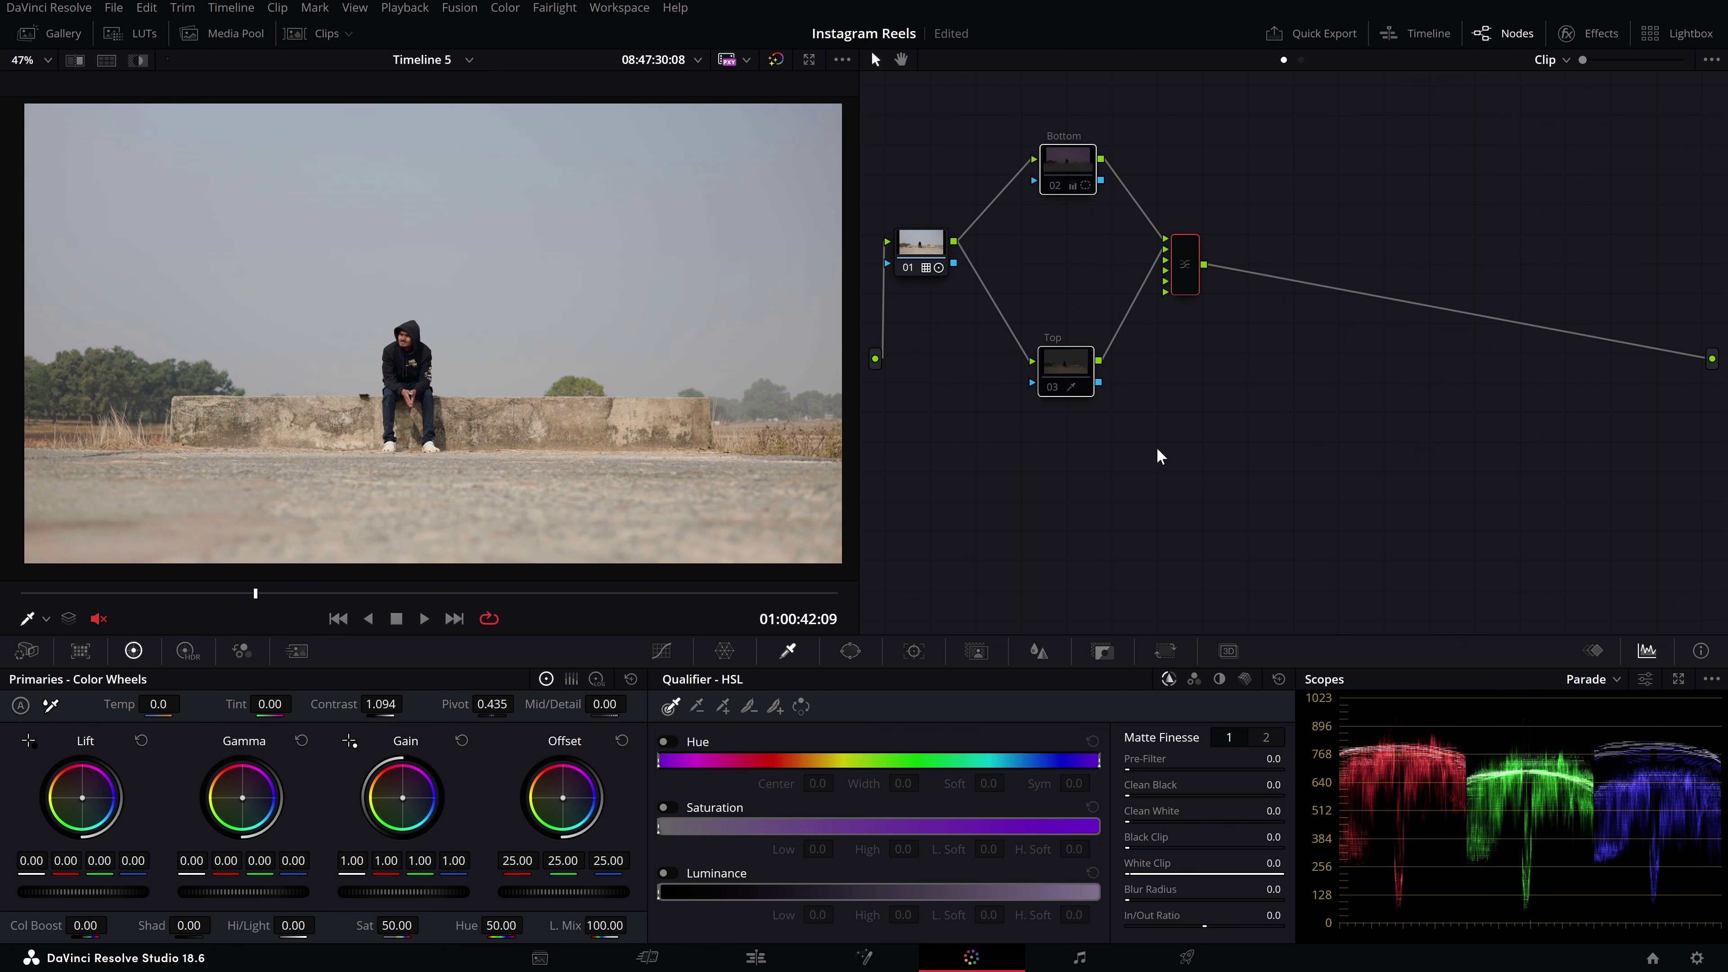
pyautogui.scroll(-2, 504, 300)
pyautogui.scroll(2, 497, 344)
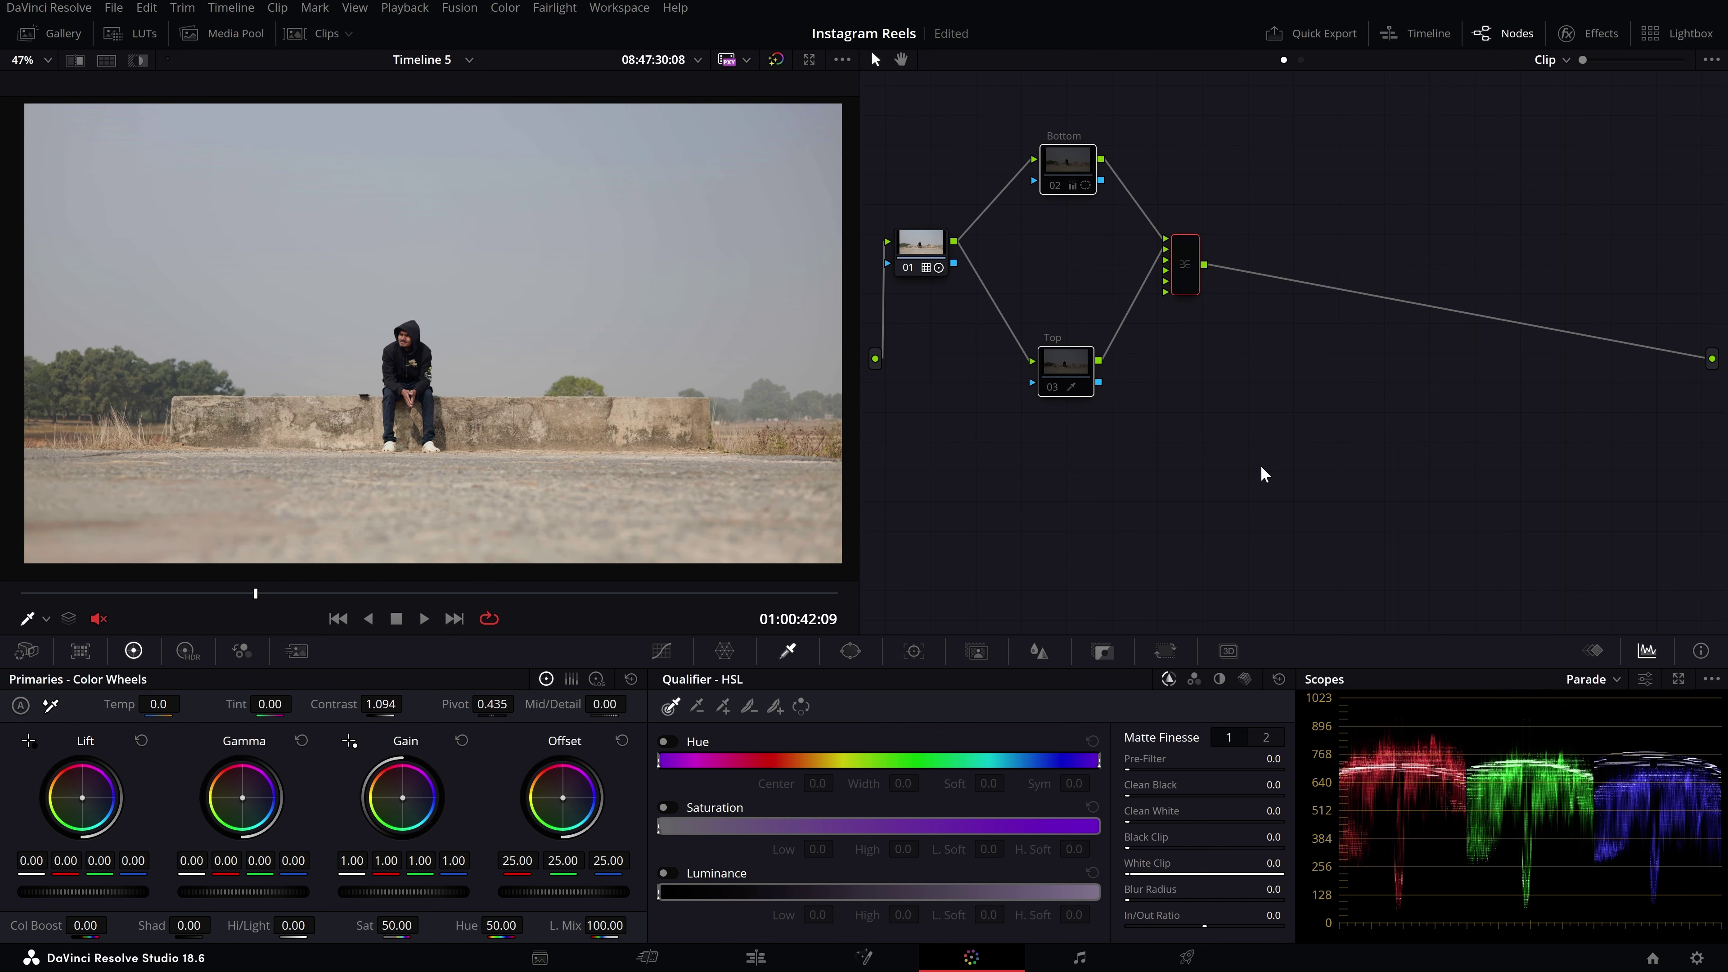
pyautogui.hotkey('ctrl', 'd')
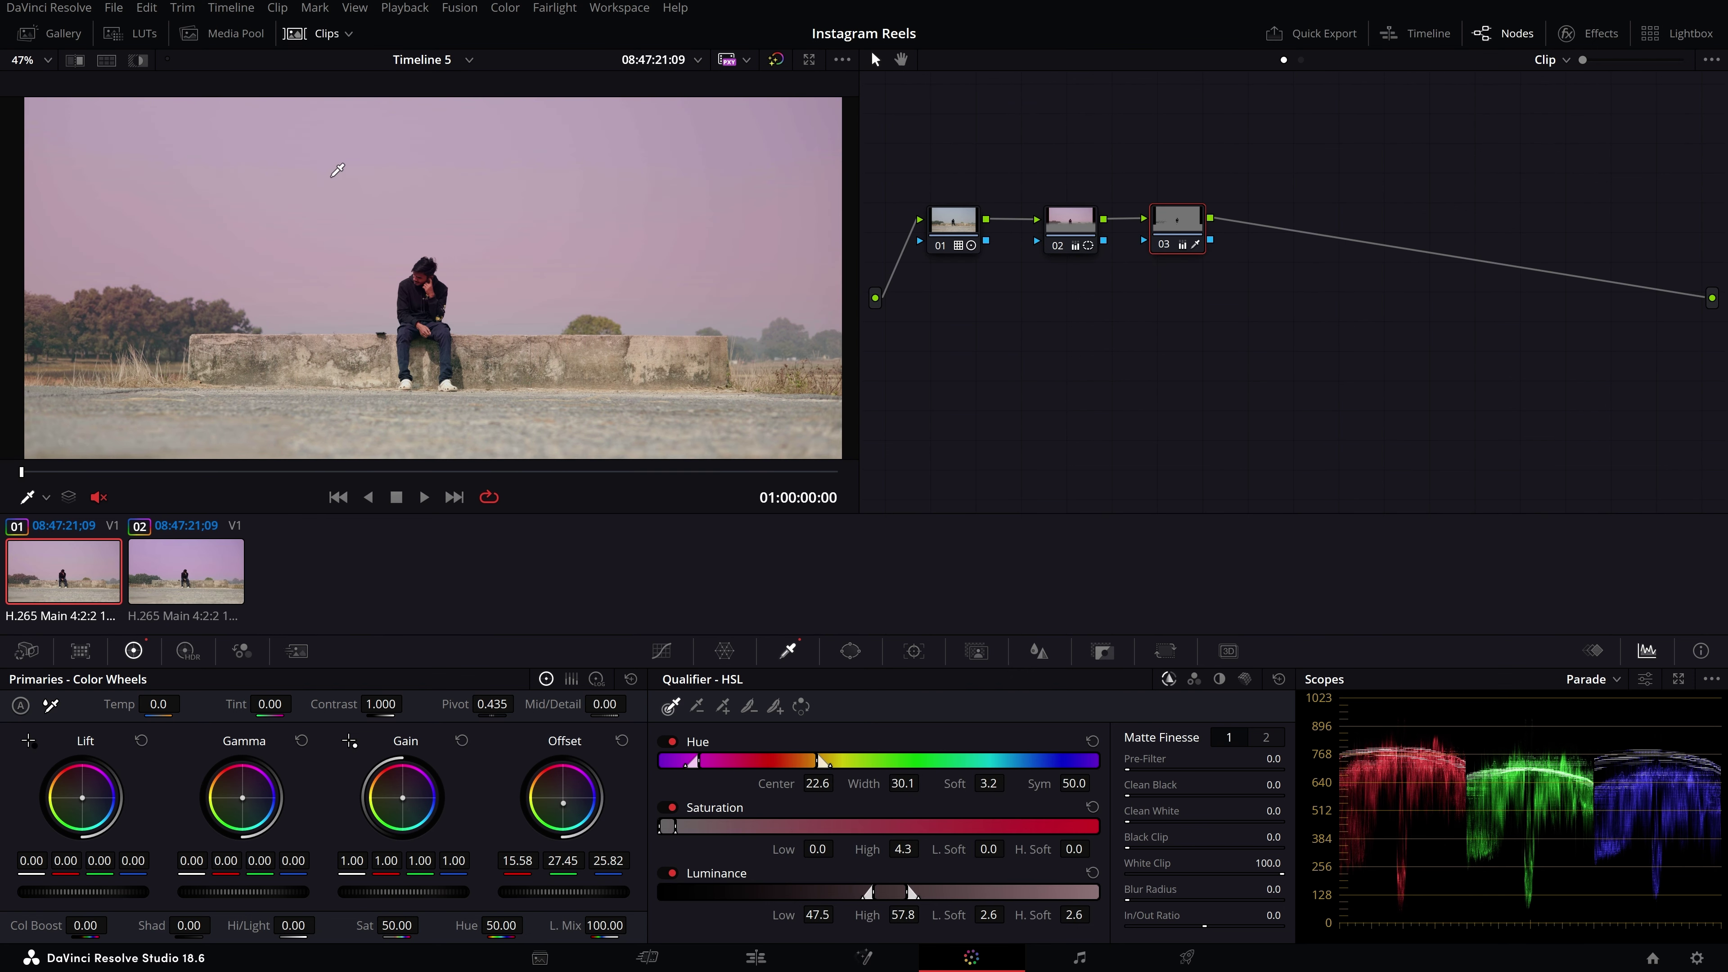
# - Rearrange clip 01's three nodes, spacing node 03 further right of node 02
pyautogui.moveTo(963, 254); pyautogui.dragTo(941, 255)
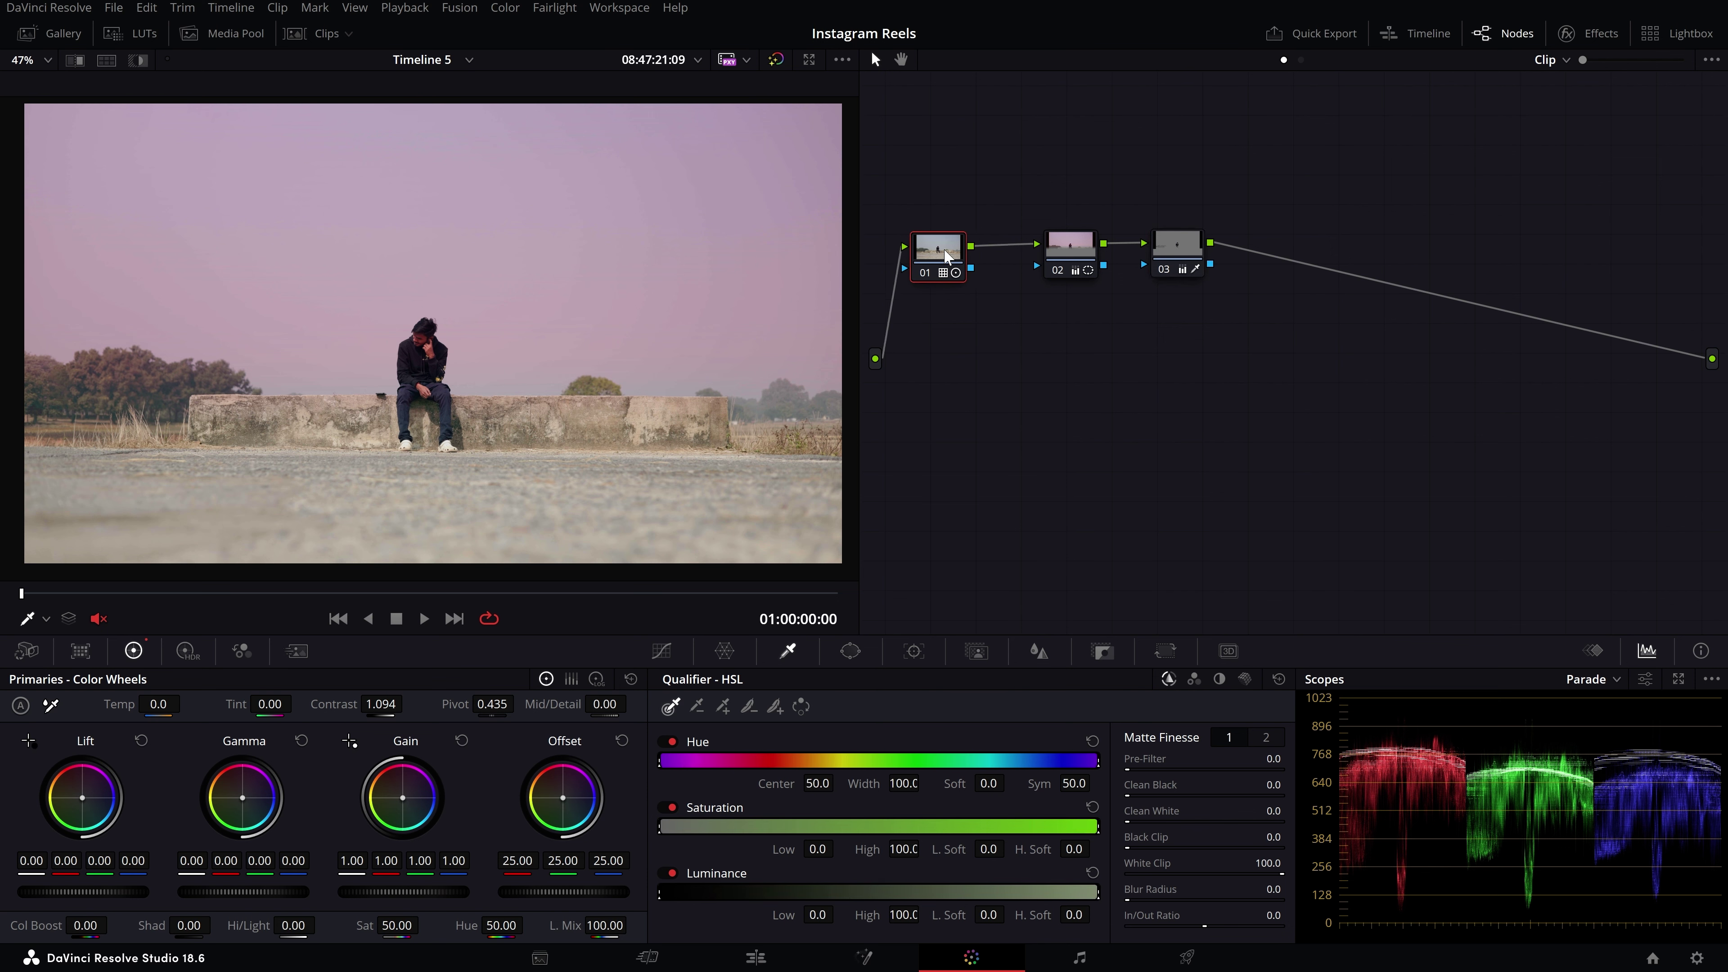
pyautogui.moveTo(1070, 248); pyautogui.dragTo(1061, 247)
pyautogui.scroll(1, 428, 272)
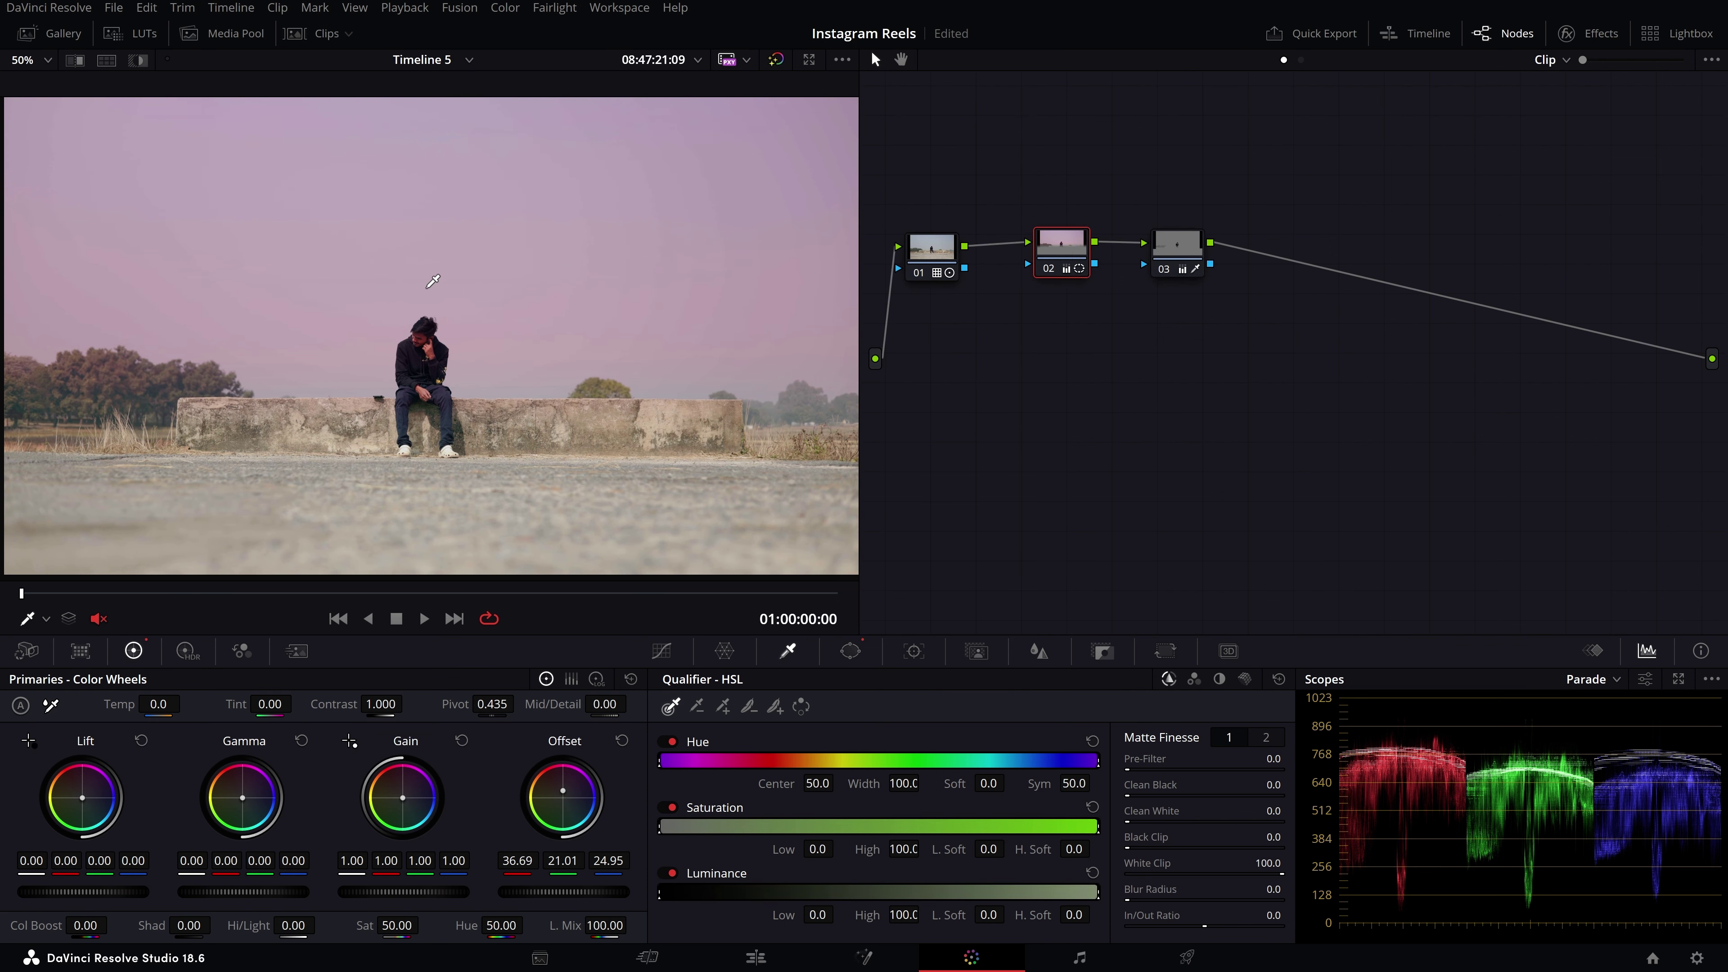
pyautogui.scroll(1, 428, 272)
pyautogui.moveTo(1187, 255); pyautogui.dragTo(1253, 255)
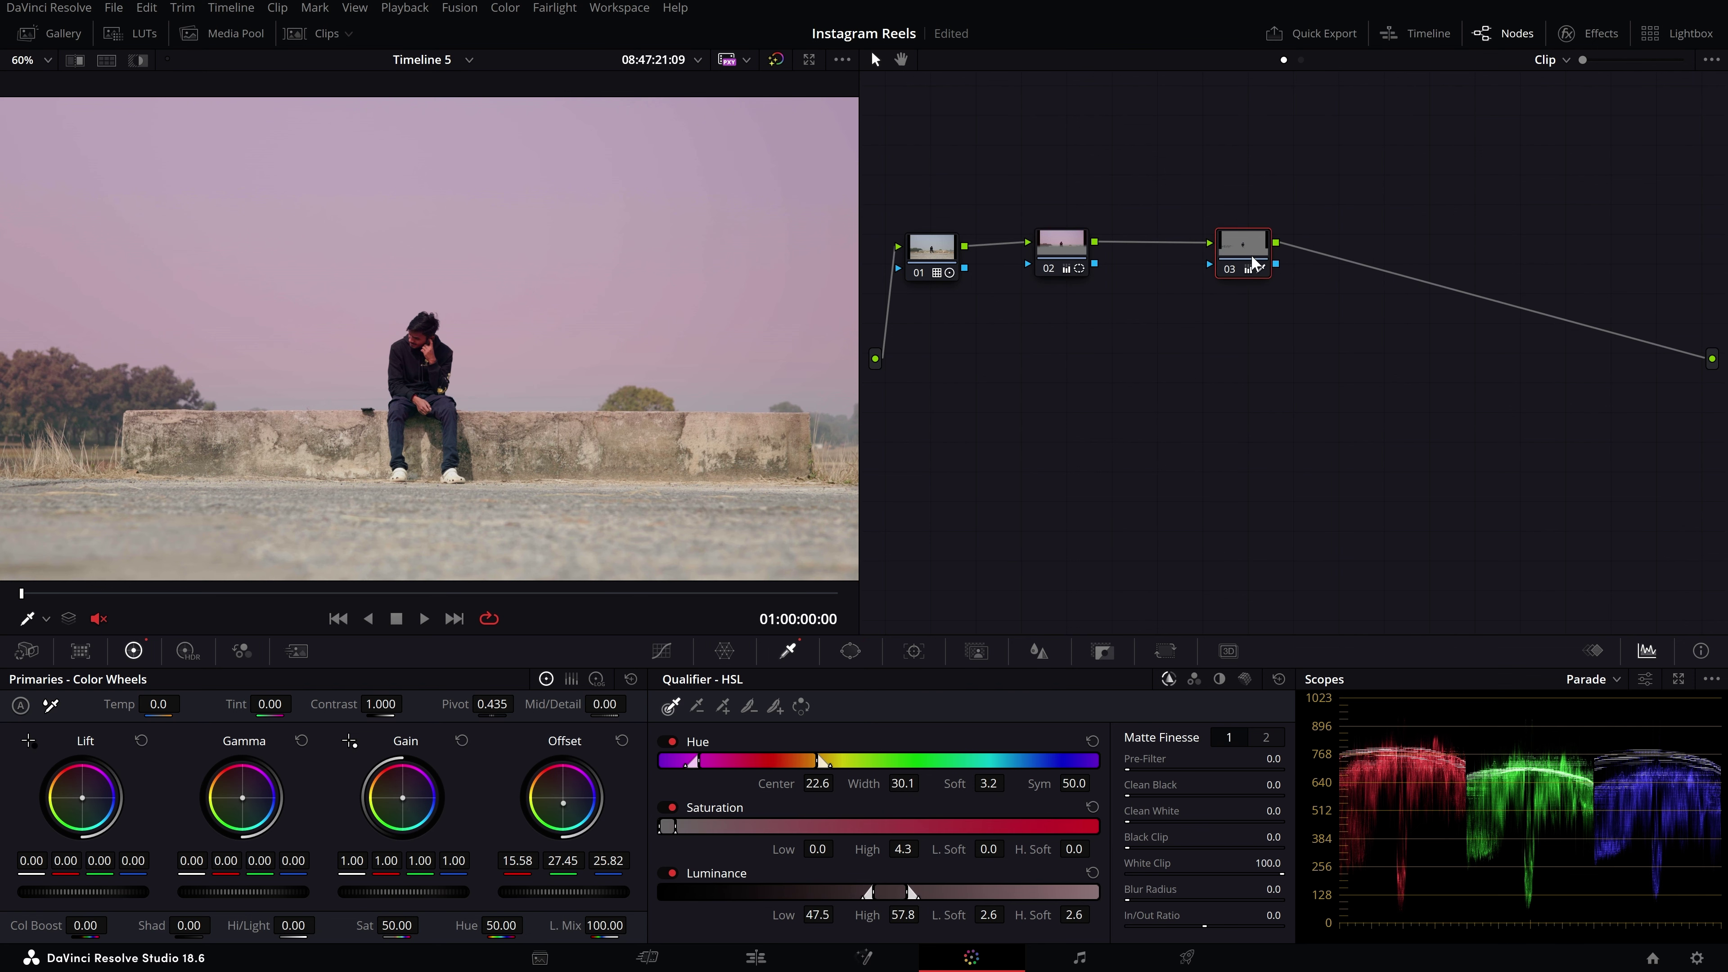
pyautogui.scroll(1, 437, 338)
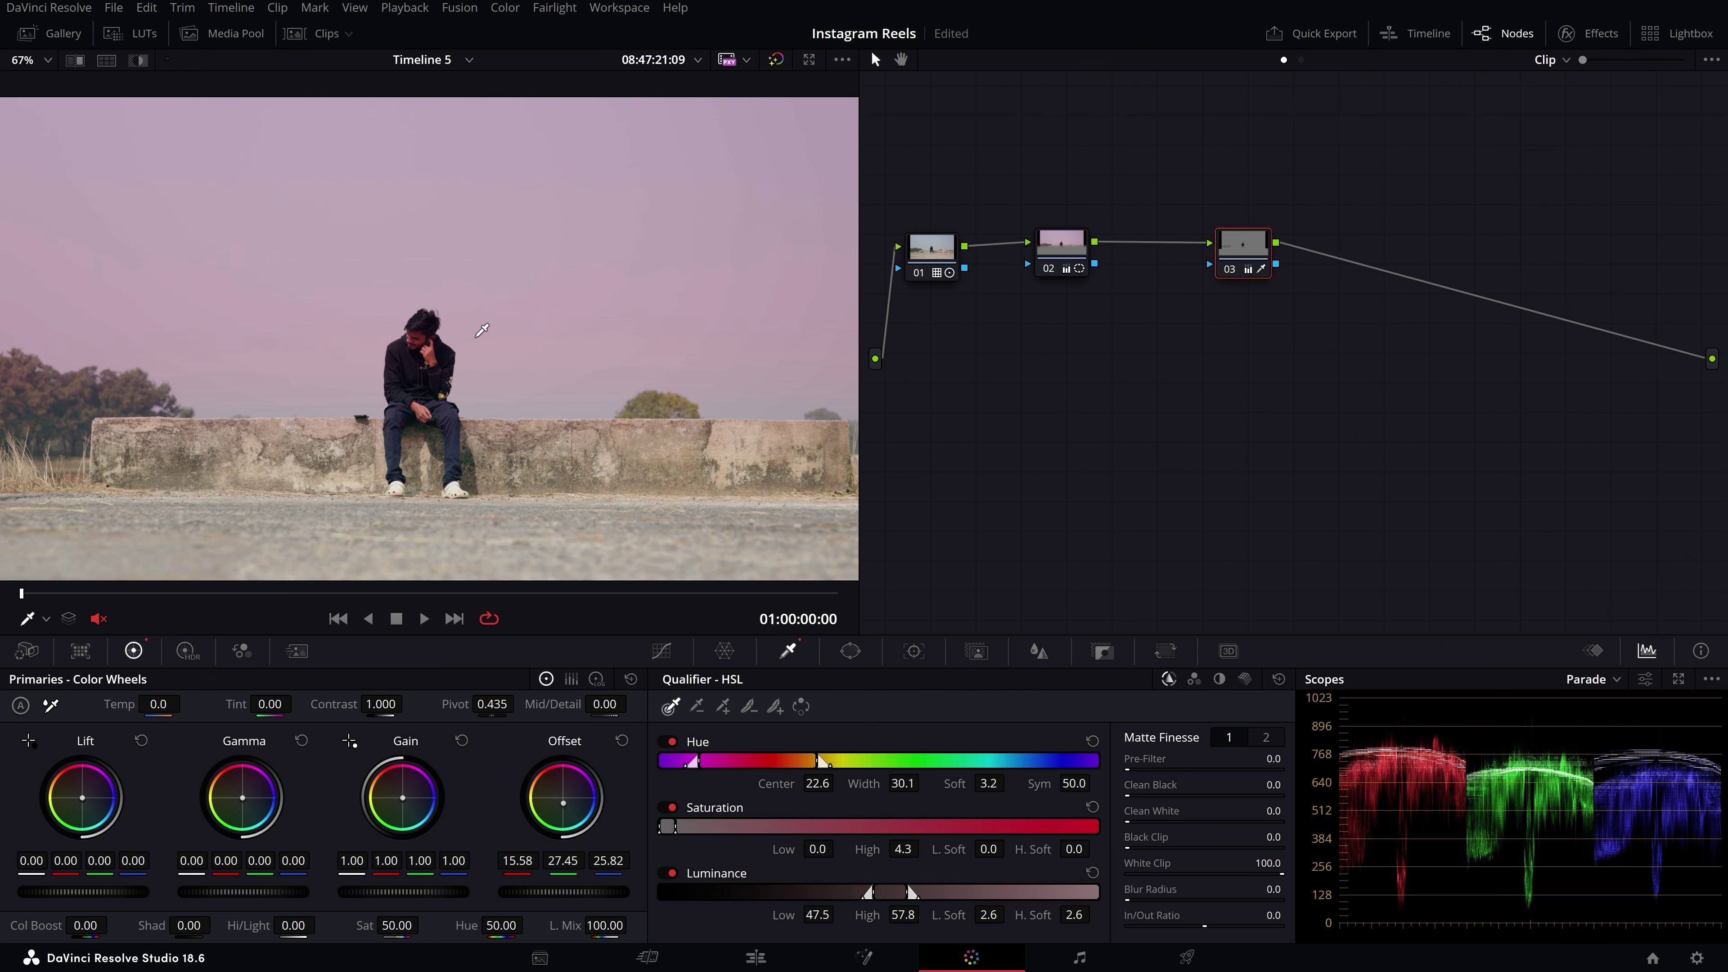
pyautogui.moveTo(1240, 262); pyautogui.dragTo(1232, 262)
pyautogui.moveTo(1197, 178); pyautogui.dragTo(1333, 349)
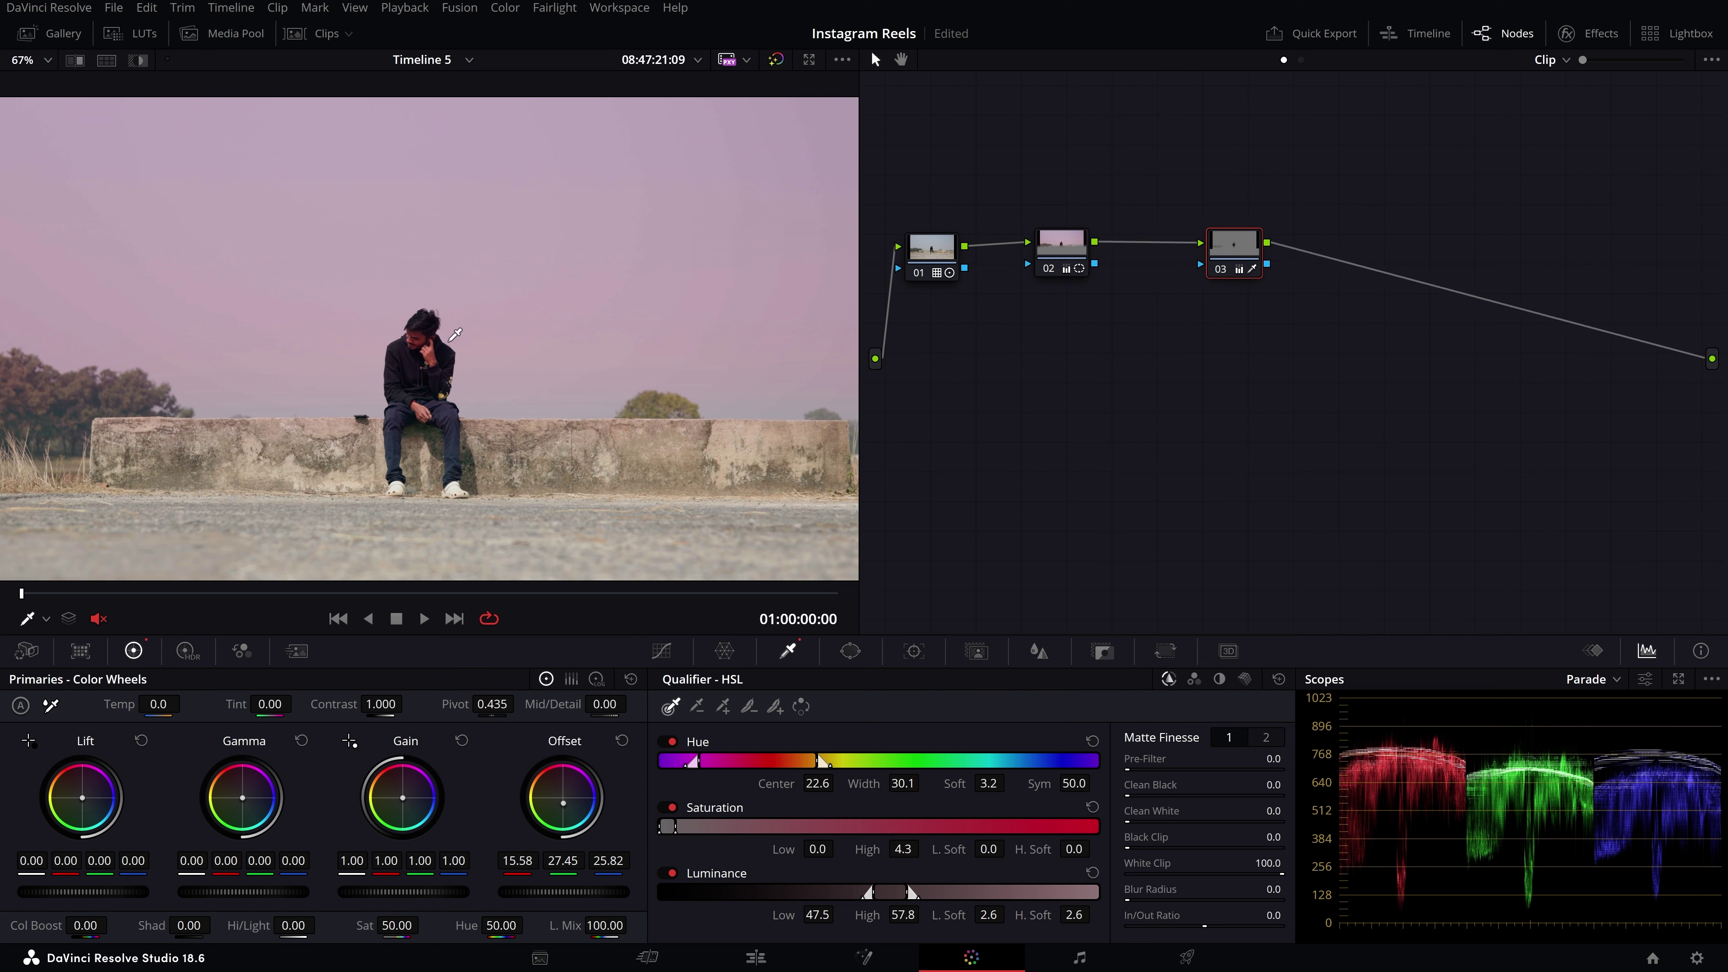
pyautogui.moveTo(1240, 266); pyautogui.dragTo(1238, 264)
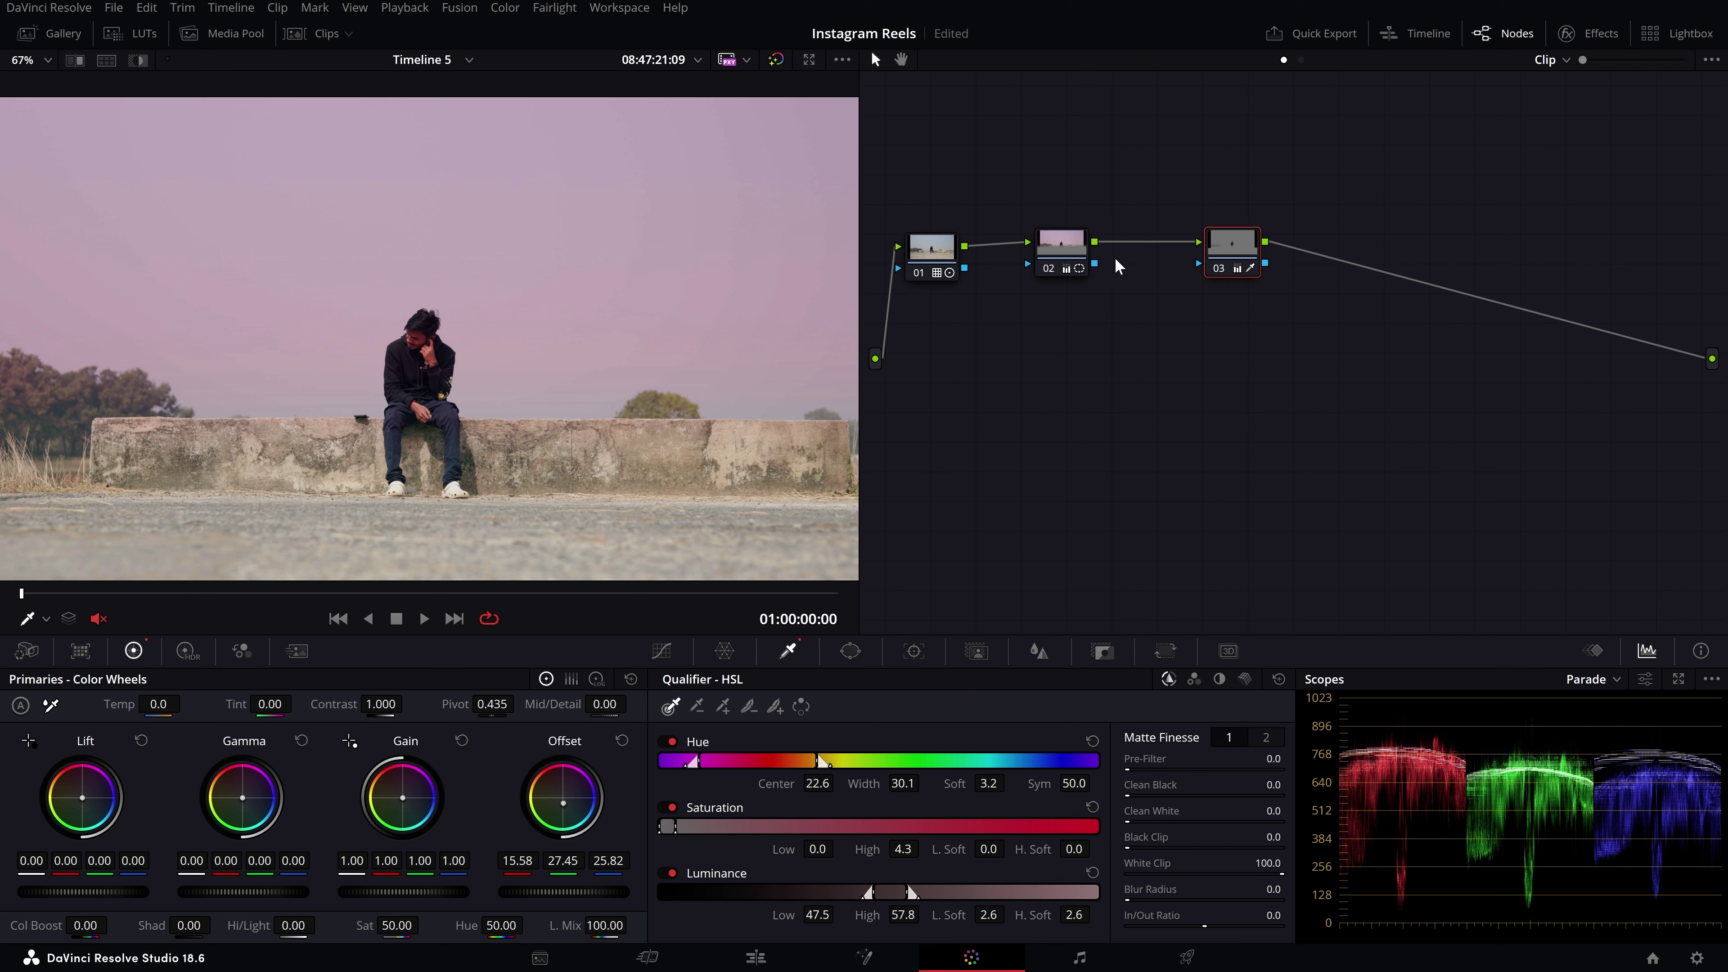
# - Review node 02's peachy sky offset (40.56/21.03/11.11), then select node 03
pyautogui.click(1066, 249)
pyautogui.scroll(-2, 744, 365)
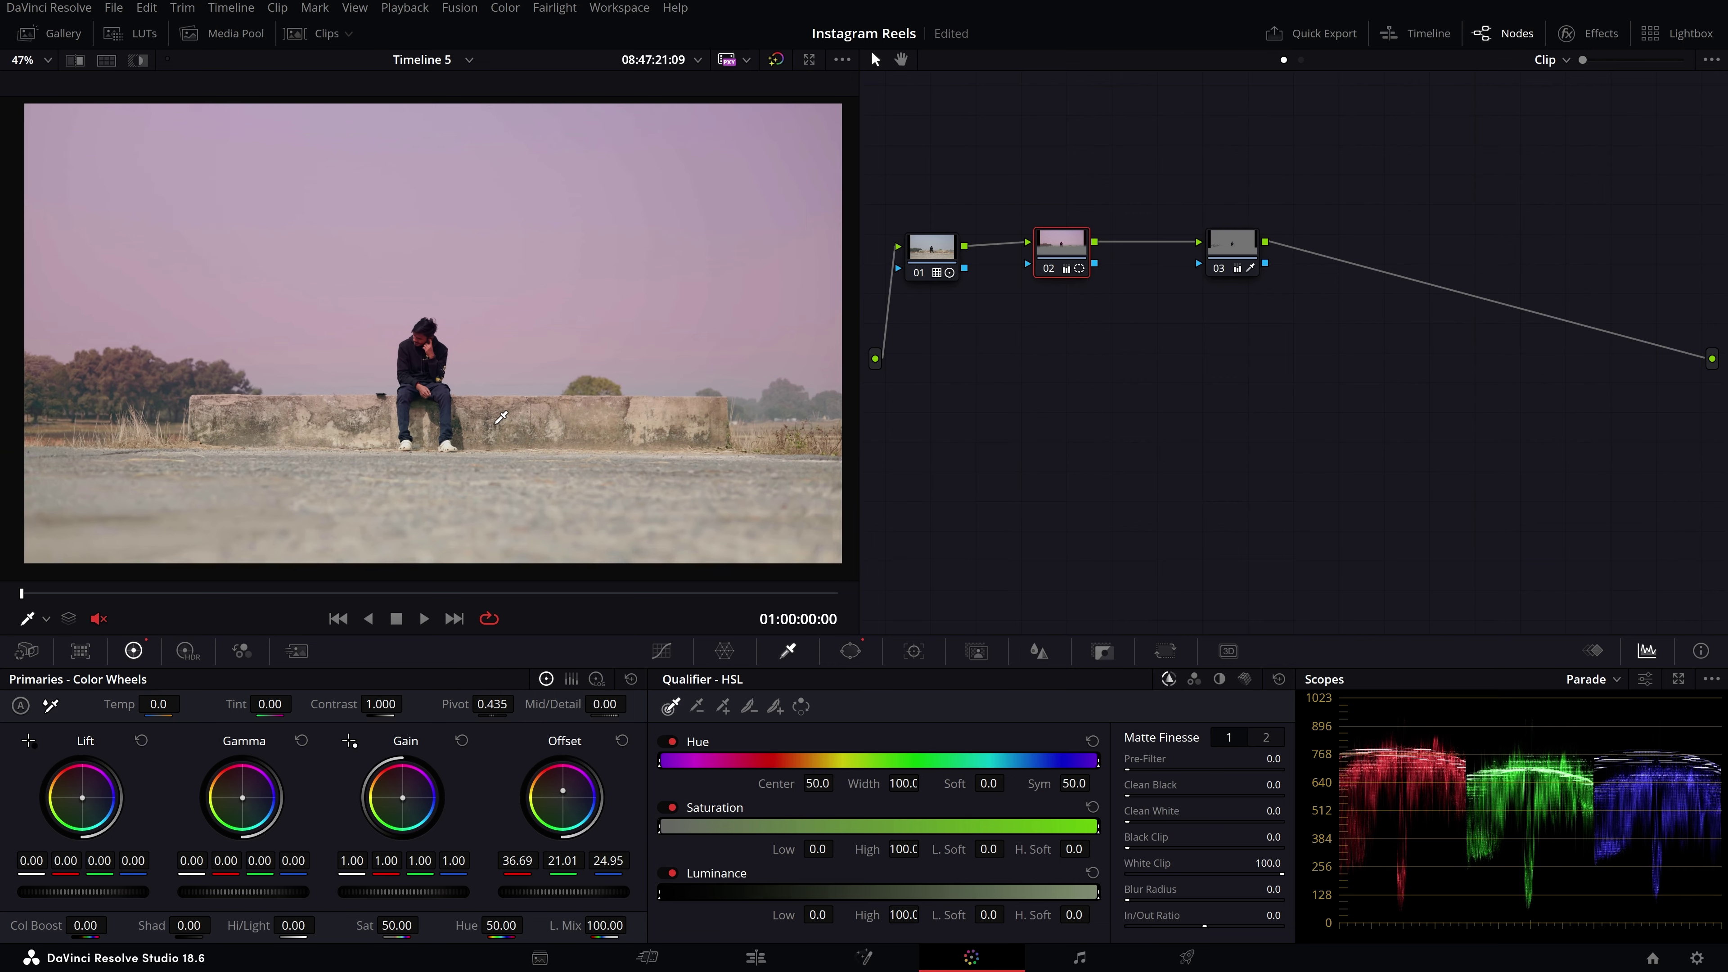
pyautogui.scroll(1, 391, 221)
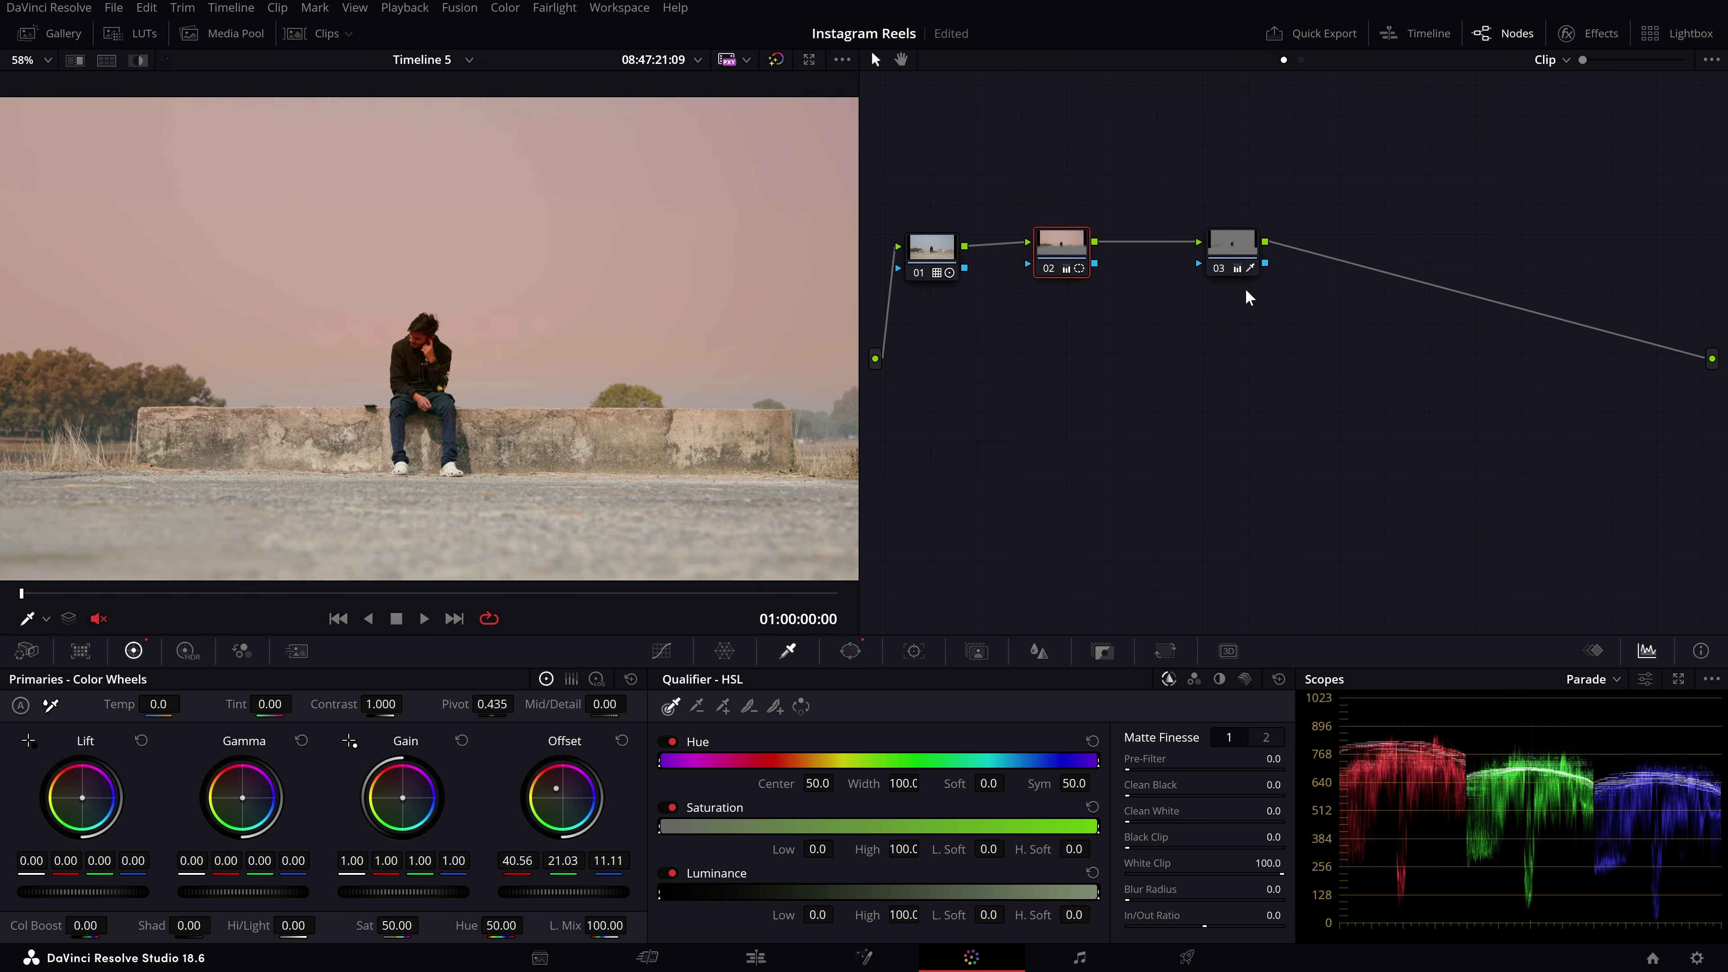
pyautogui.click(1235, 252)
pyautogui.scroll(5, 437, 509)
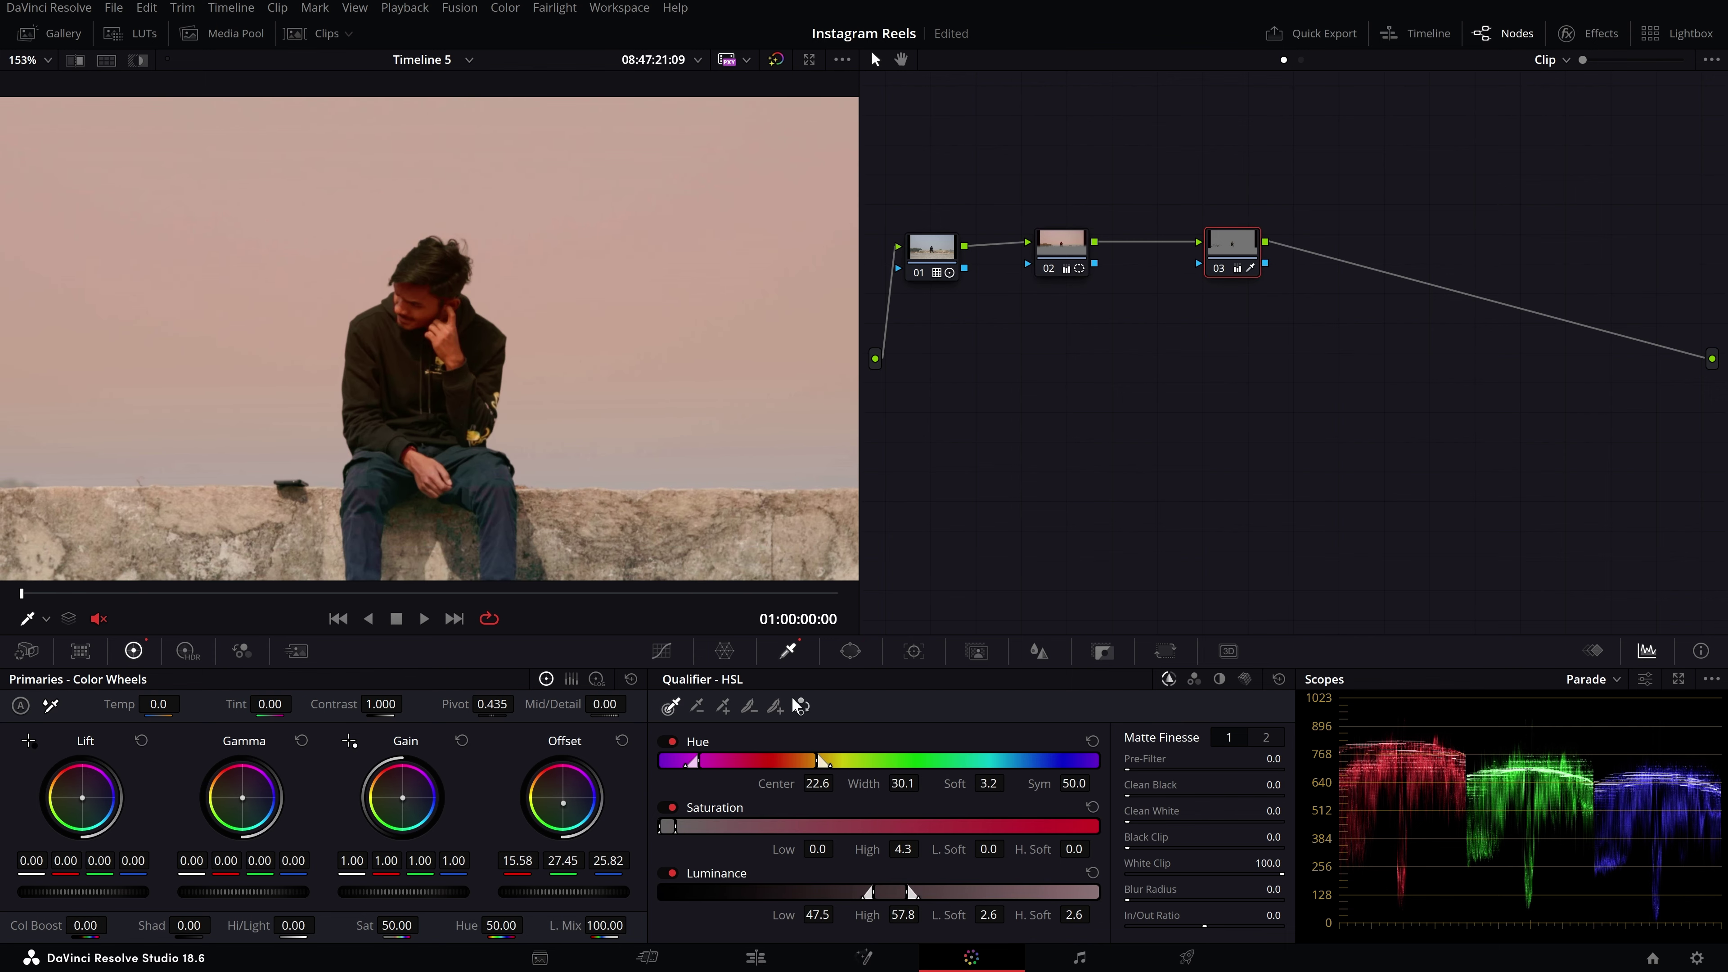
# - Reset node 03's HSL qualifier and sample the seated man, checking the matte
pyautogui.click(1279, 679)
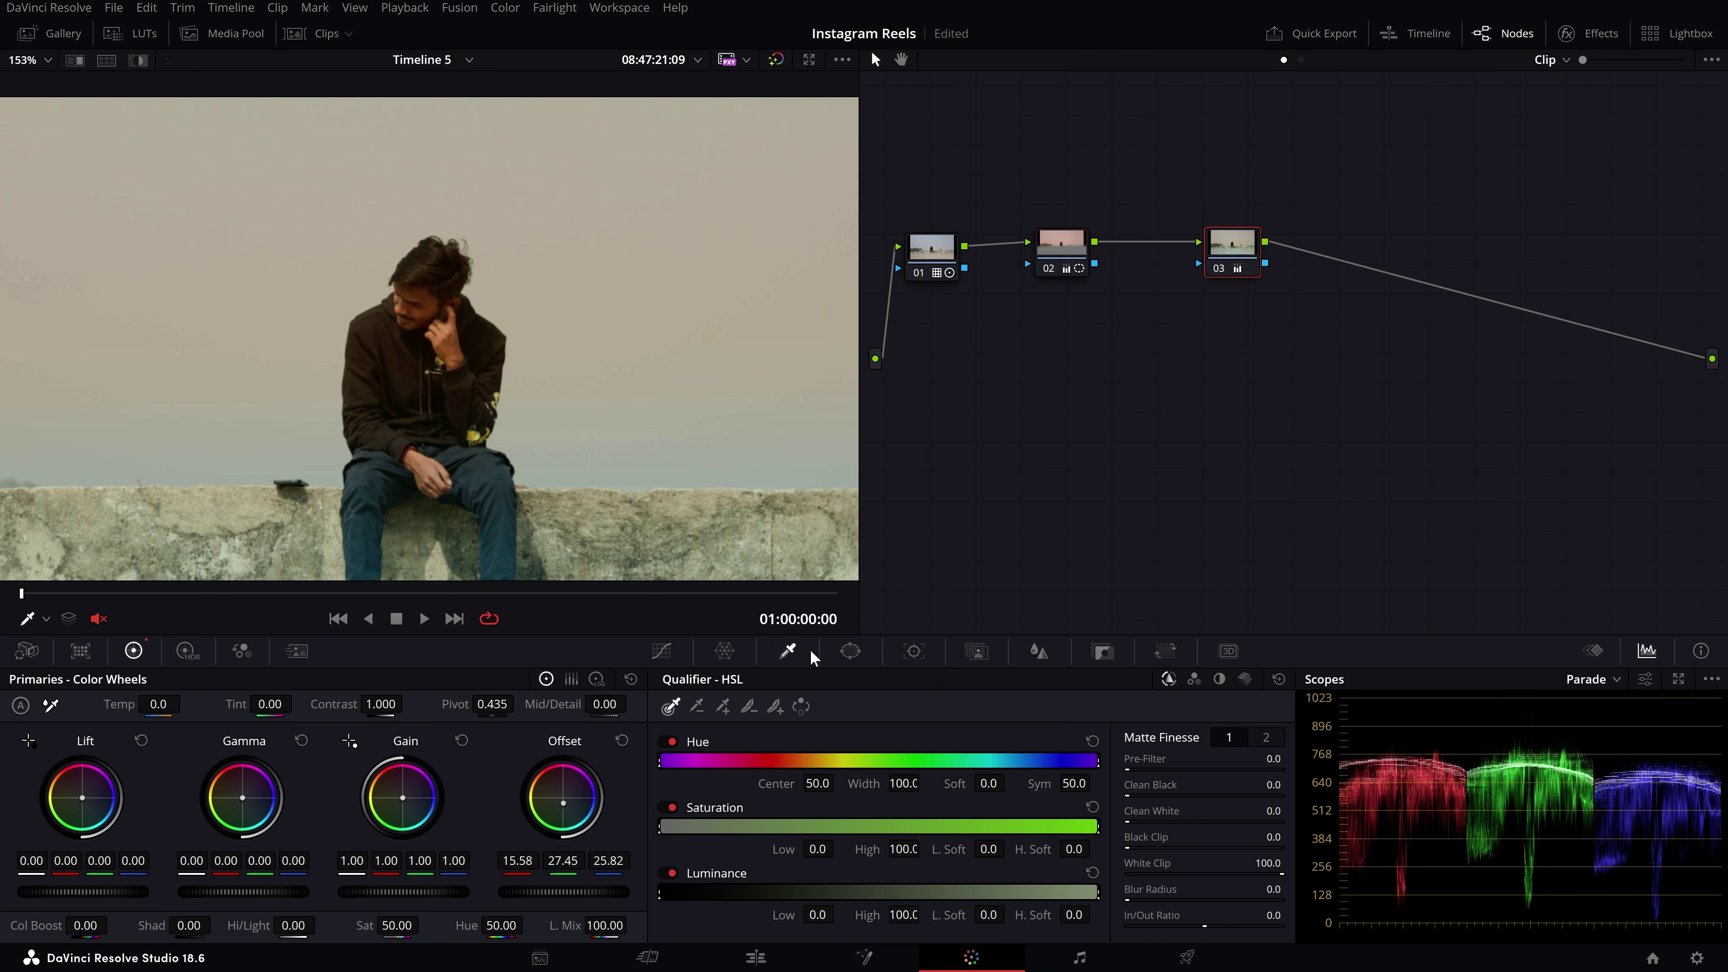
pyautogui.scroll(-3, 497, 292)
pyautogui.click(434, 307)
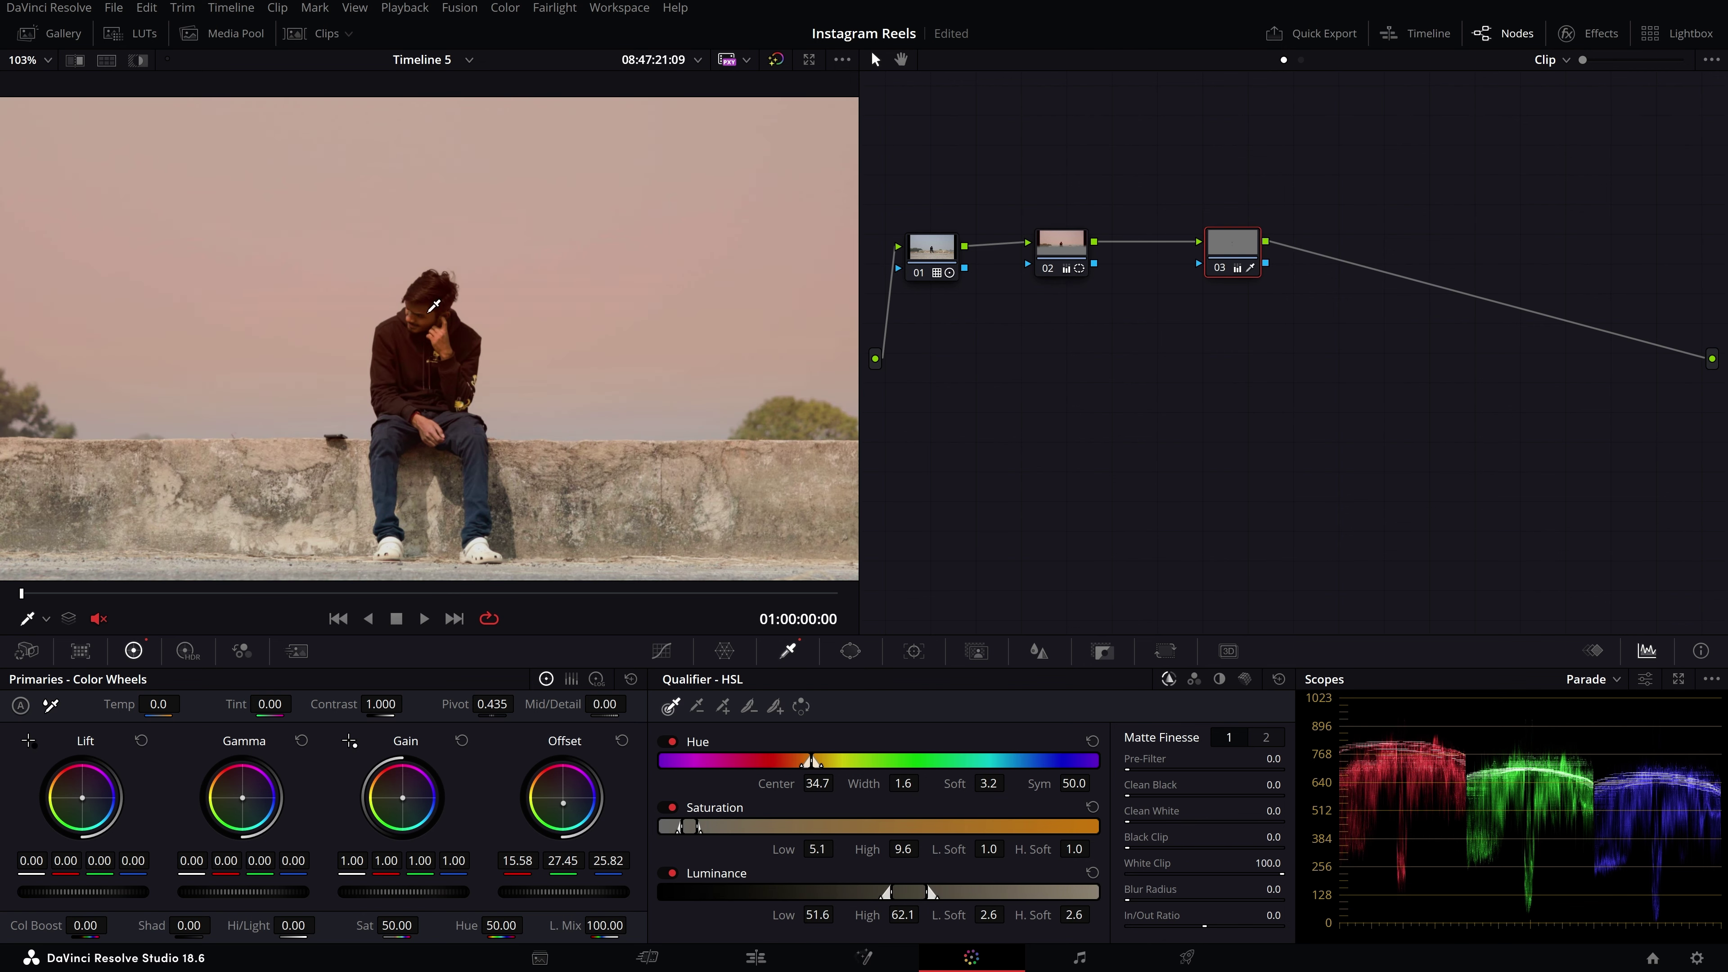
pyautogui.scroll(-2, 433, 307)
pyautogui.hotkey('shift', 'h')
pyautogui.click(436, 329)
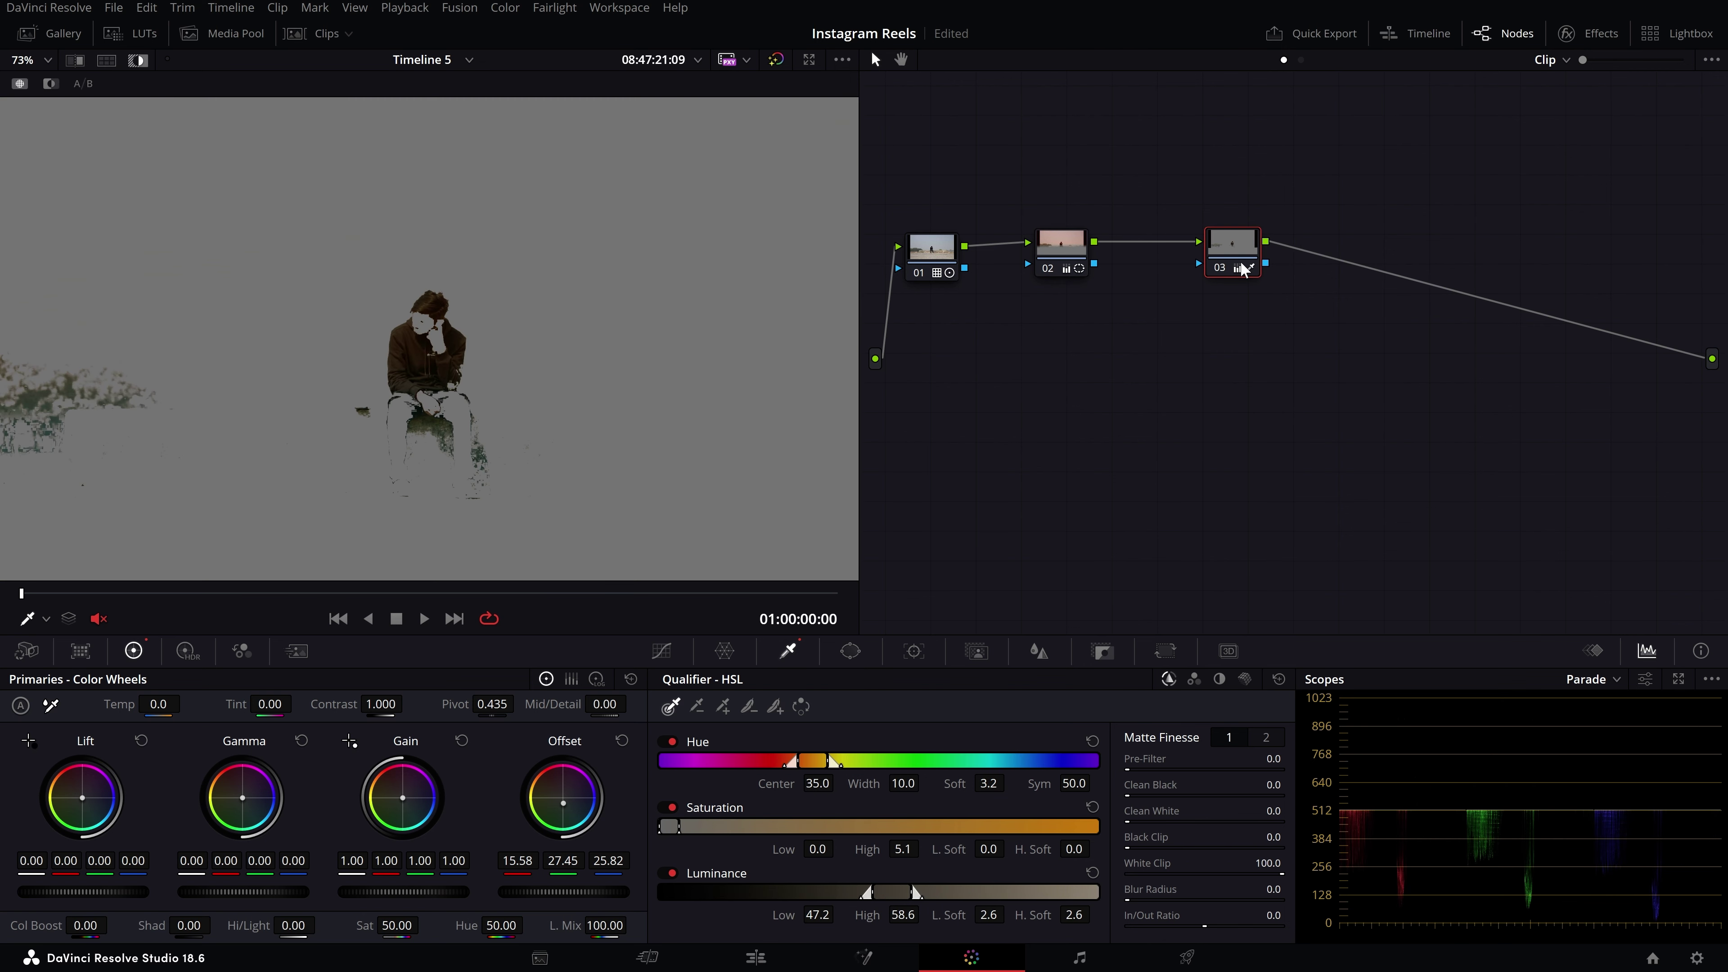
pyautogui.hotkey('shift', 'h')
# - Cool the man's offset toward blue (10.74/24.91/37.38), then move to clip 02
pyautogui.scroll(3, 468, 271)
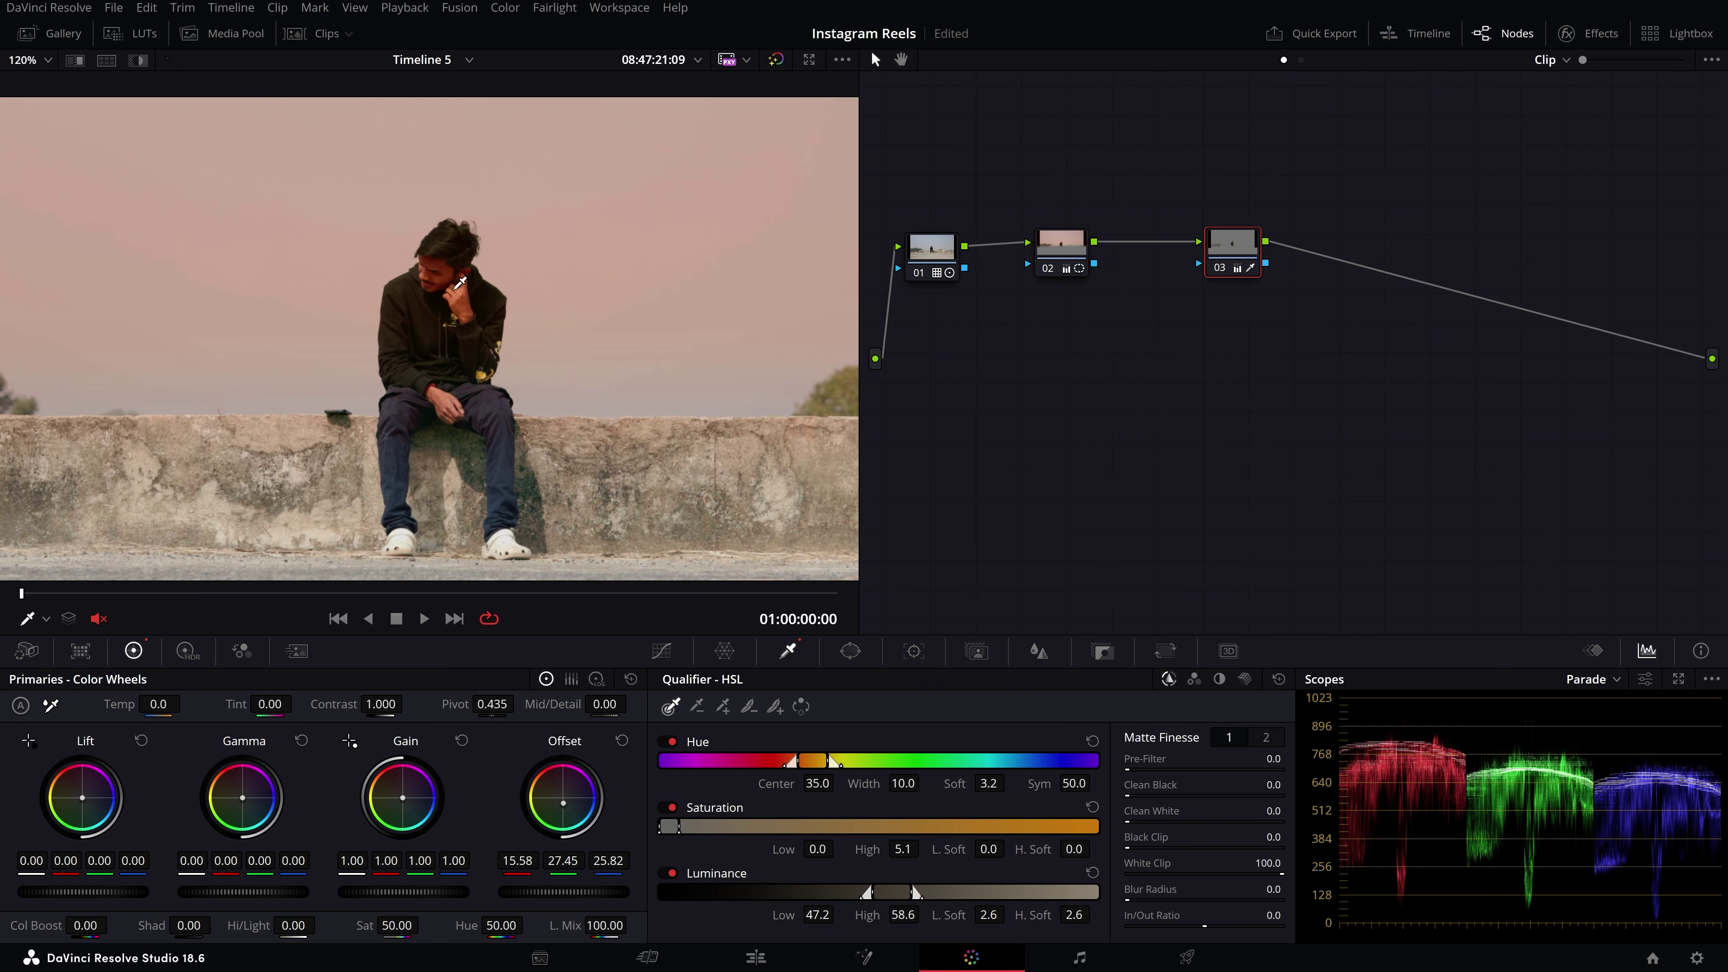
pyautogui.scroll(2, 428, 343)
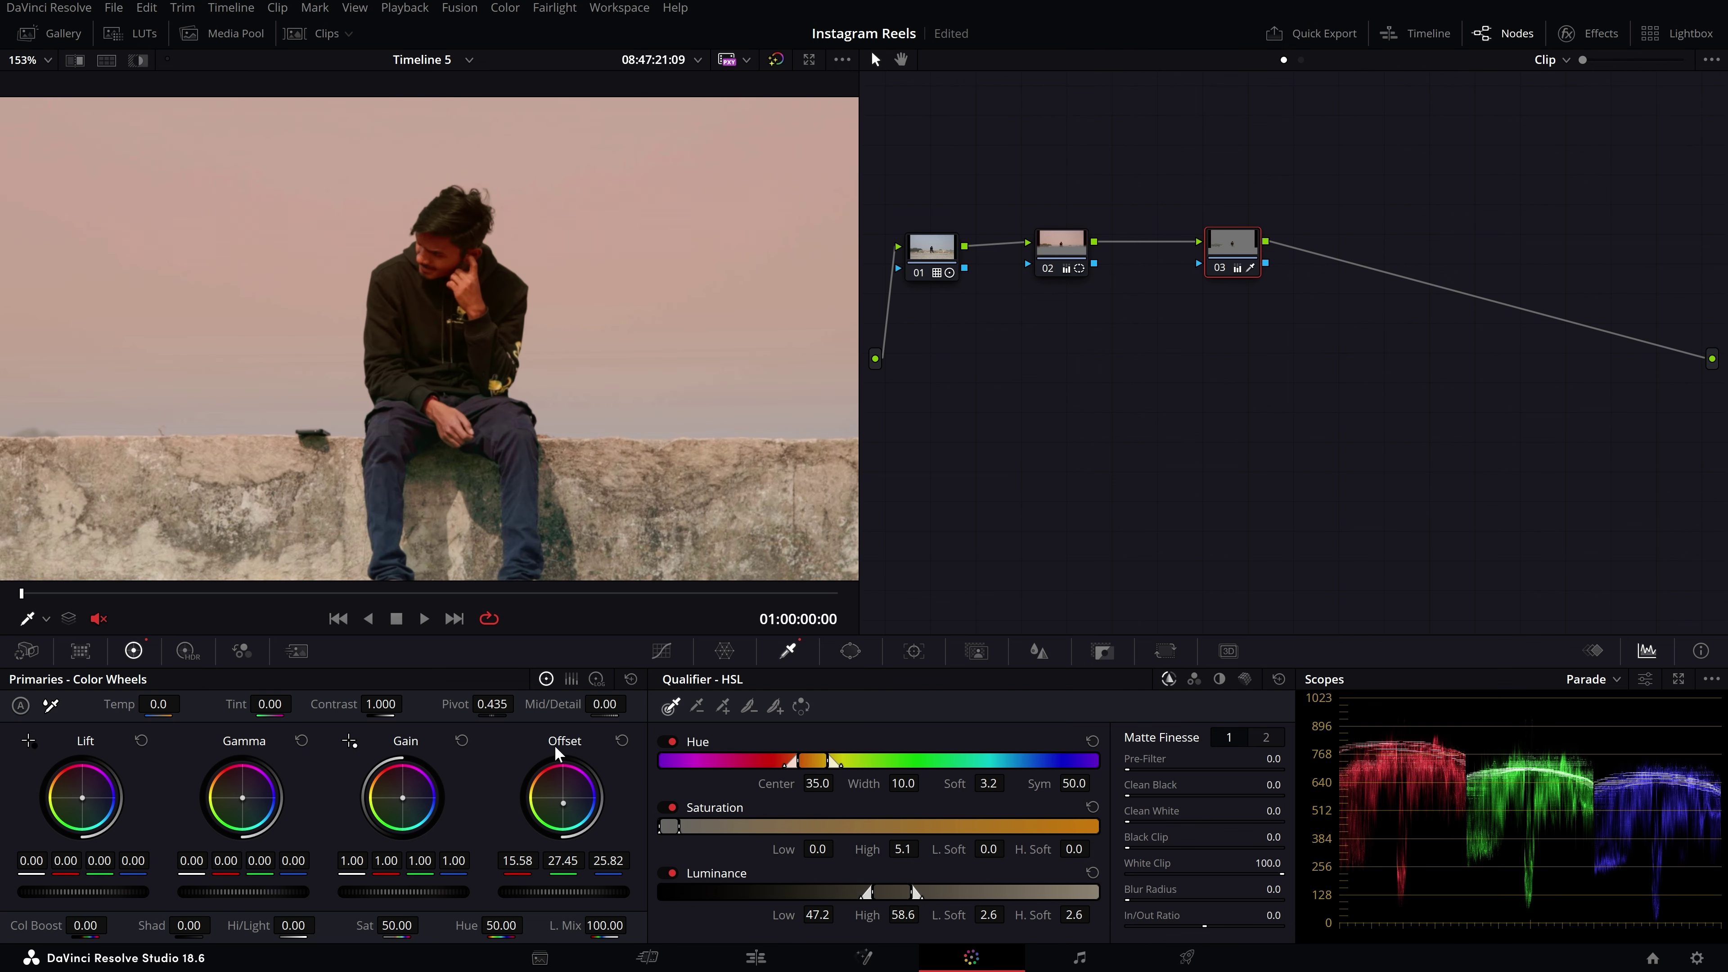
pyautogui.moveTo(565, 804); pyautogui.dragTo(569, 804)
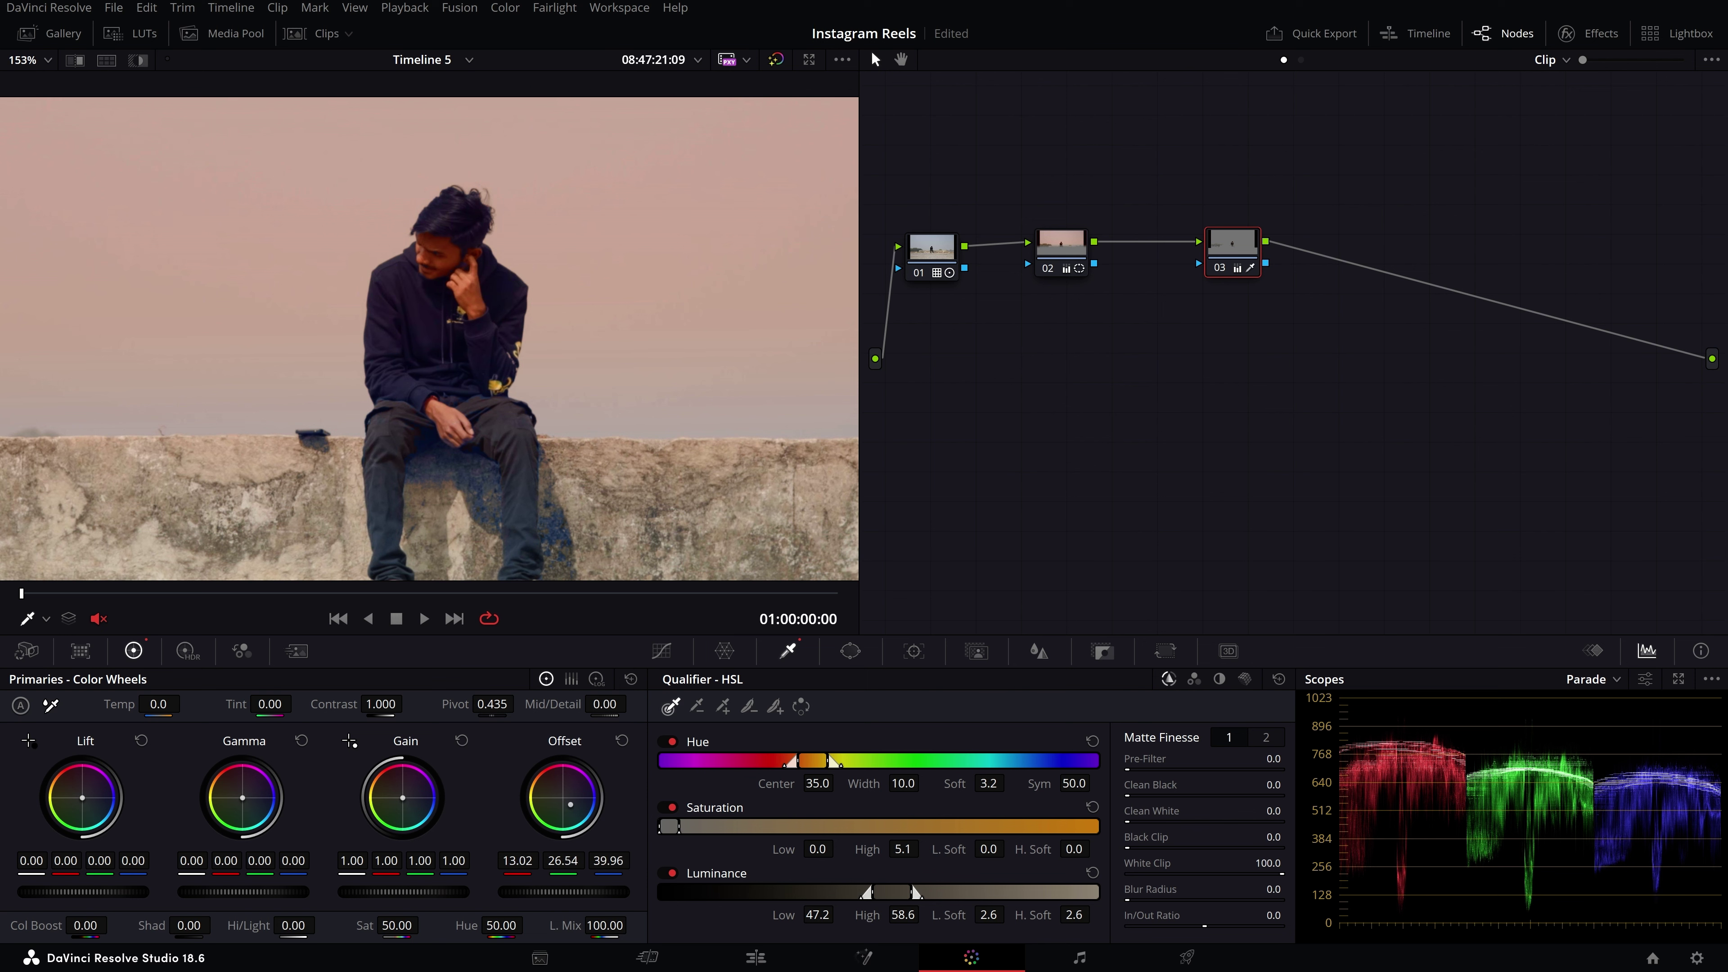
pyautogui.moveTo(568, 804); pyautogui.dragTo(562, 805)
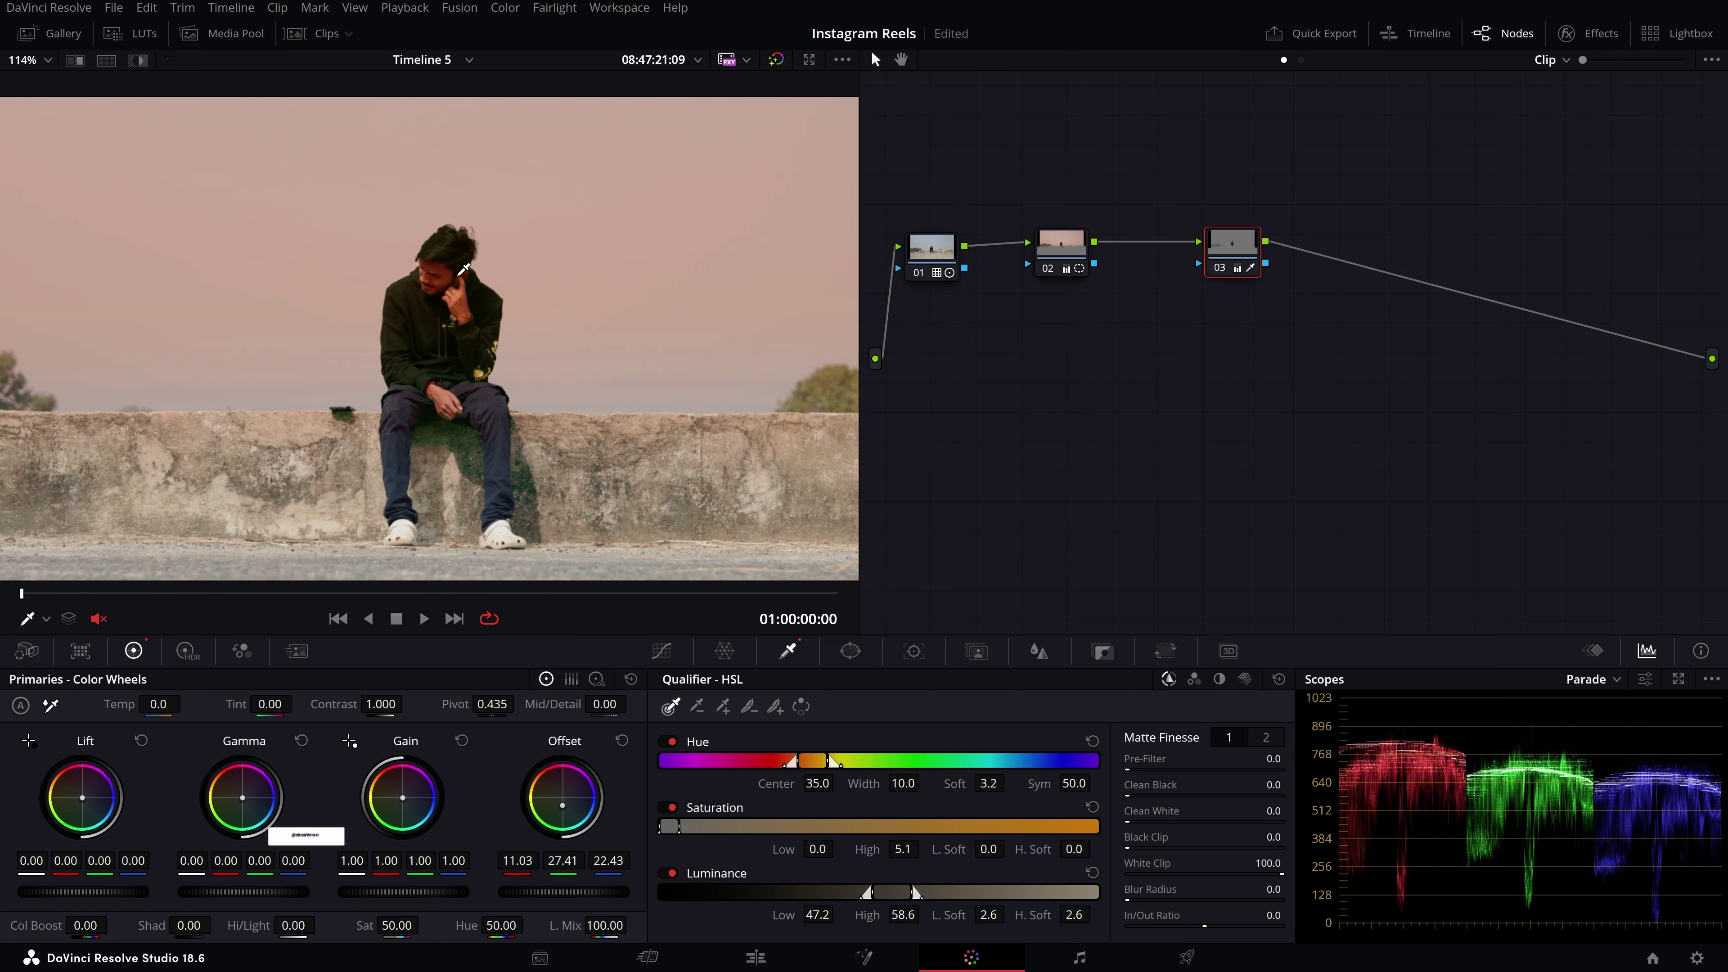
pyautogui.moveTo(563, 812); pyautogui.dragTo(568, 805)
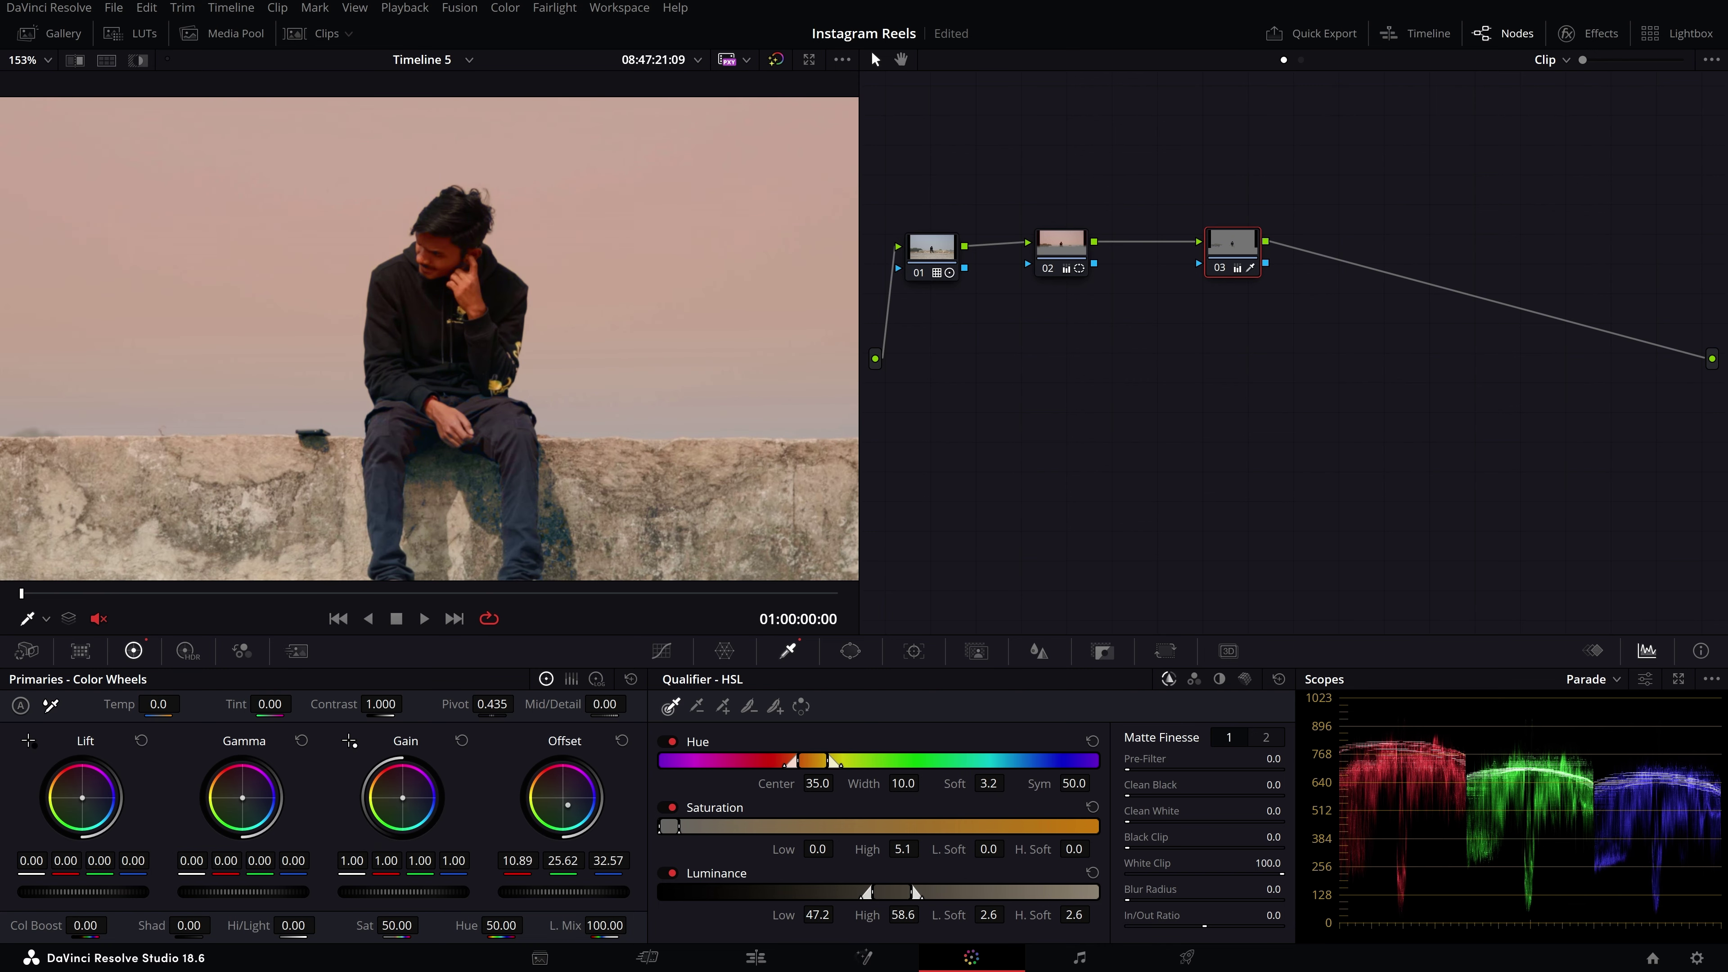
pyautogui.moveTo(568, 805); pyautogui.dragTo(570, 805)
pyautogui.scroll(-3, 443, 422)
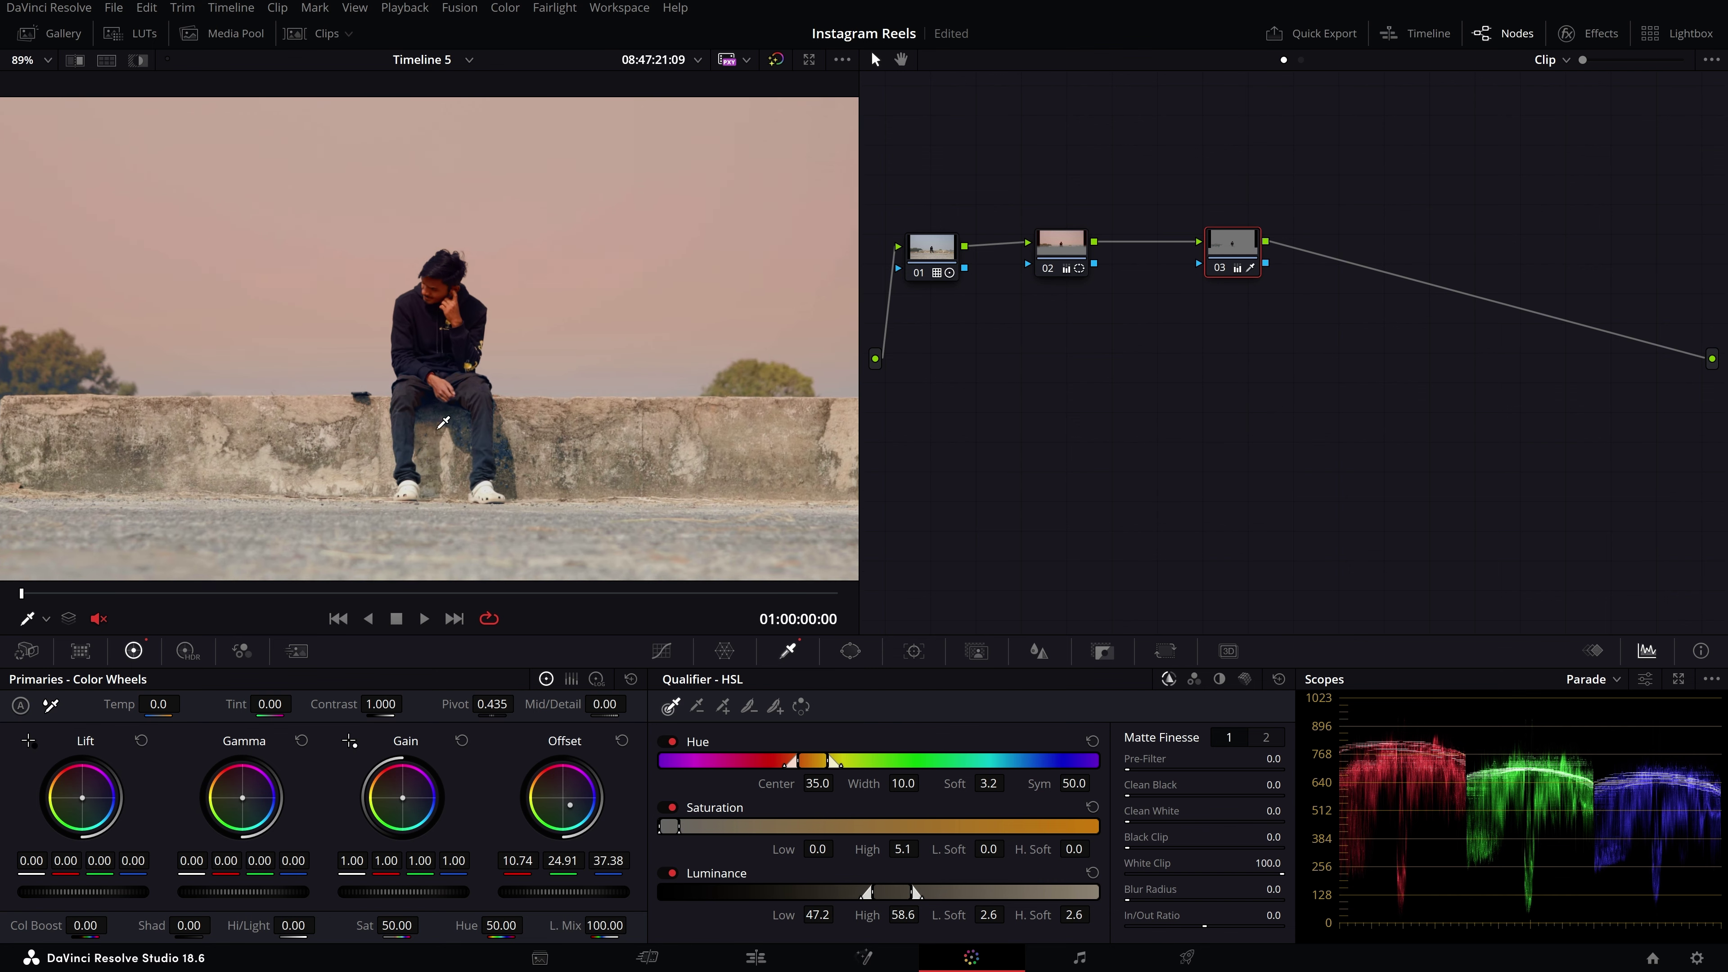
pyautogui.scroll(-4, 443, 423)
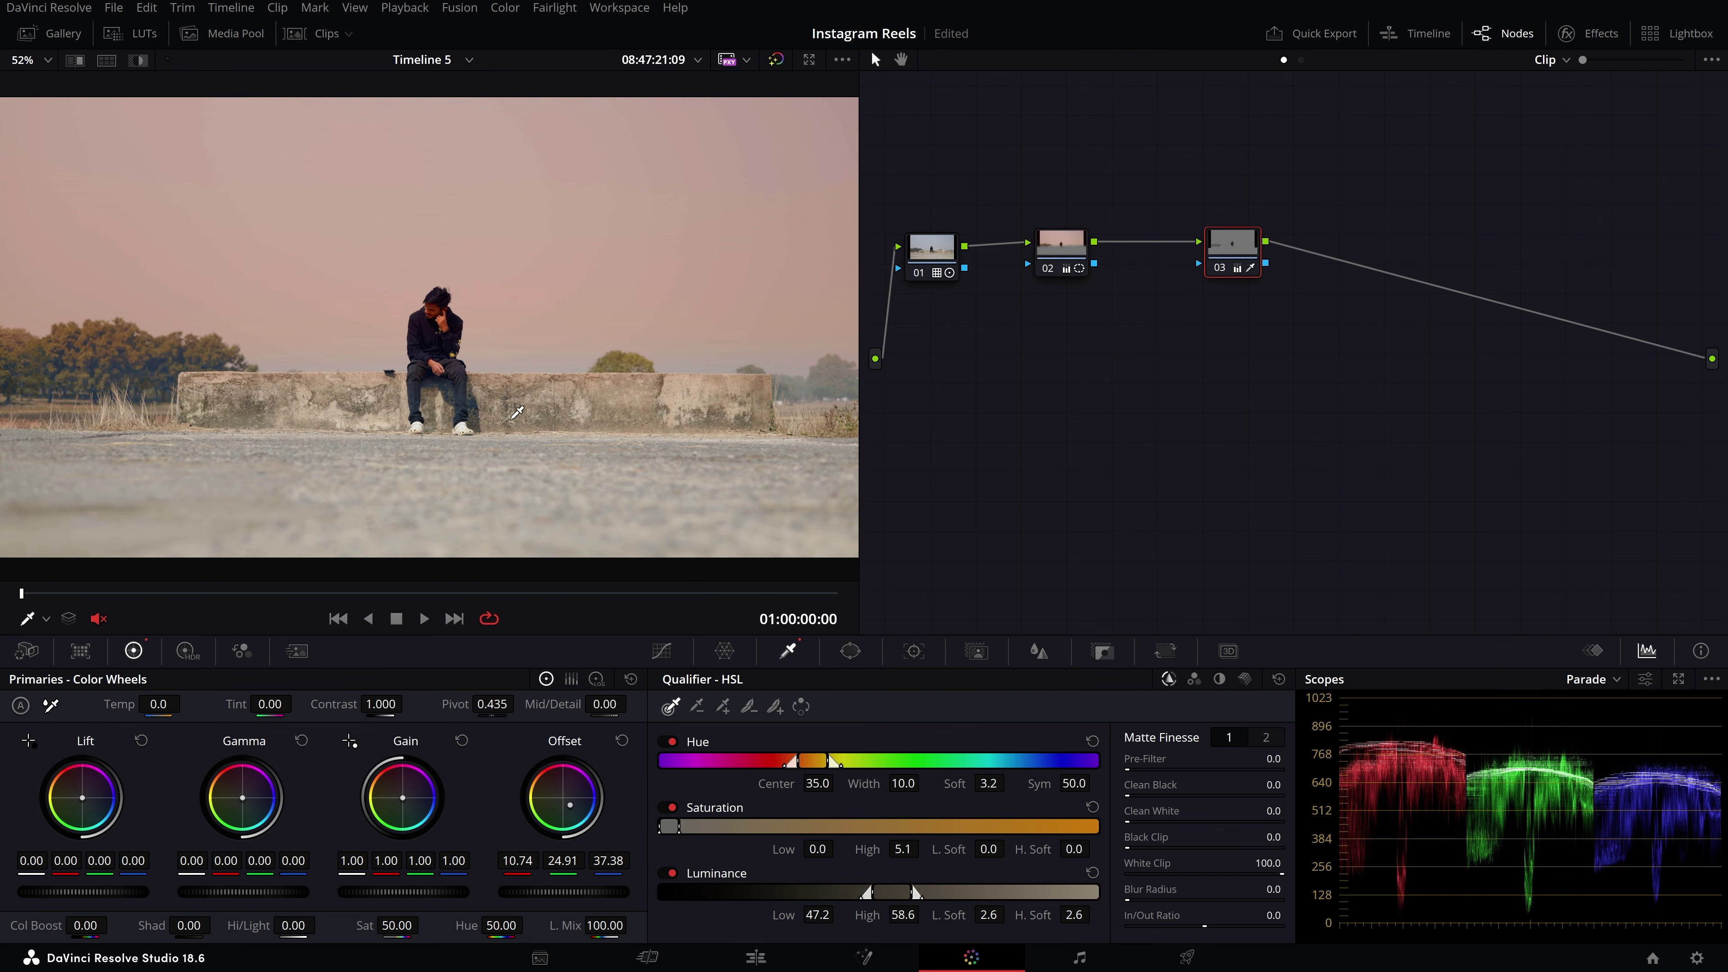
pyautogui.click(308, 34)
pyautogui.press('Down')
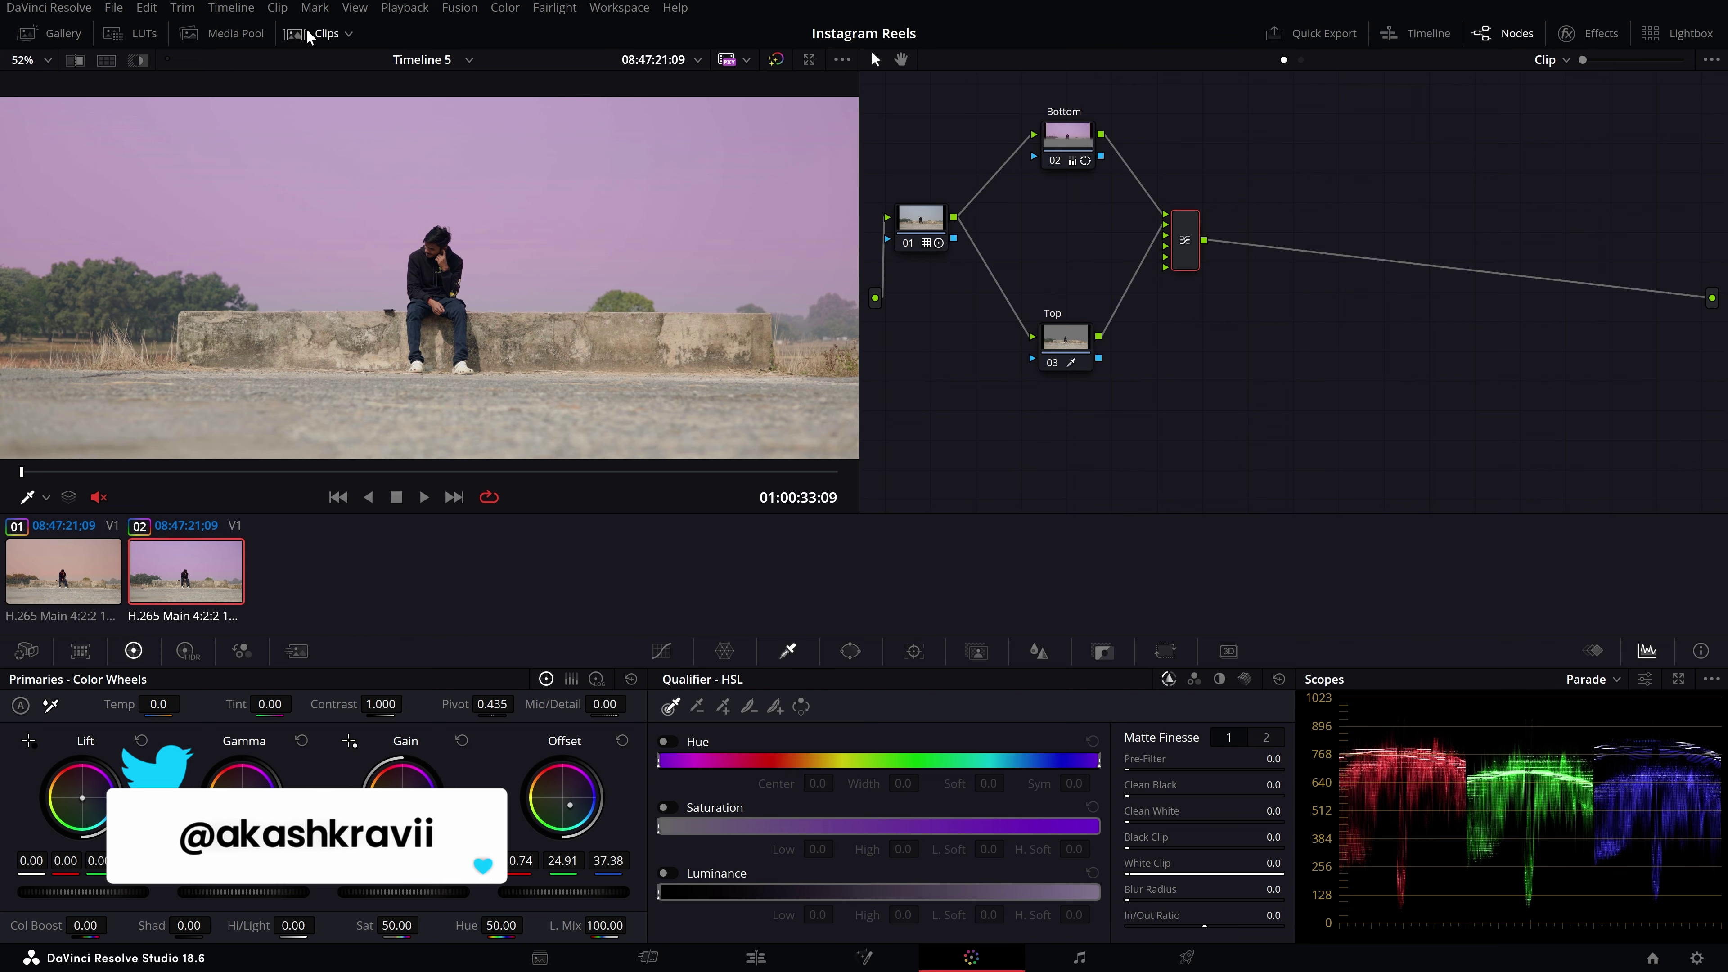
# - Hide the clip thumbnails and fit the whole frame in the viewer
pyautogui.click(307, 34)
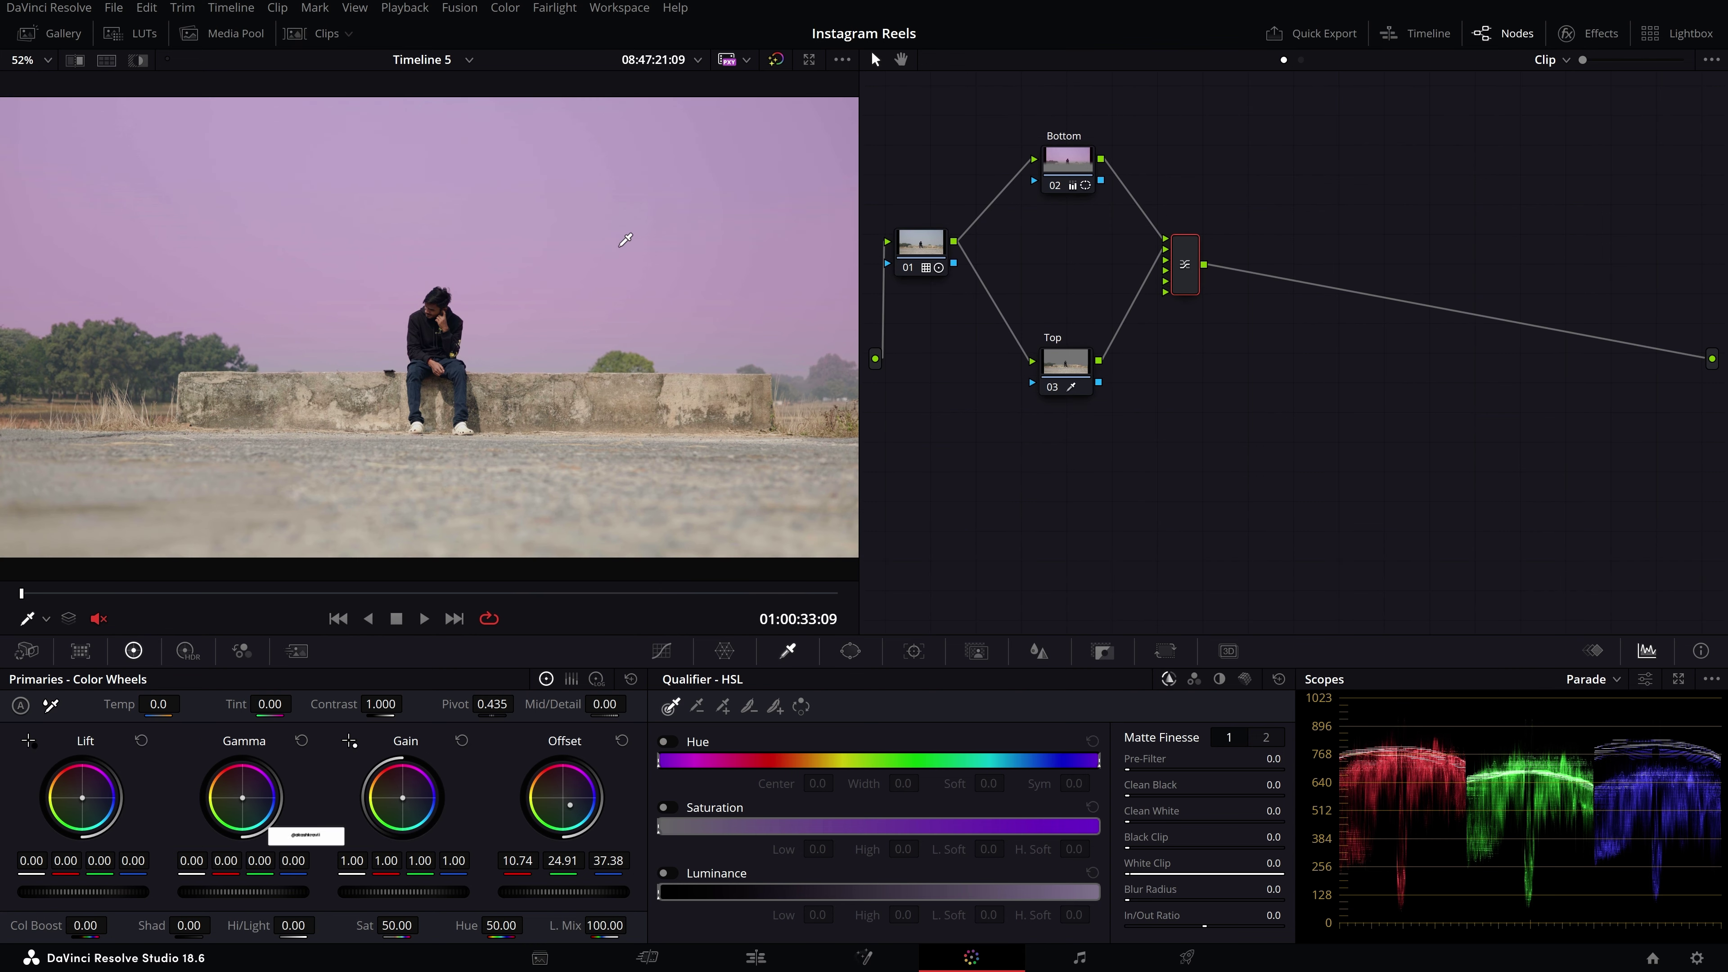
pyautogui.scroll(-1, 650, 292)
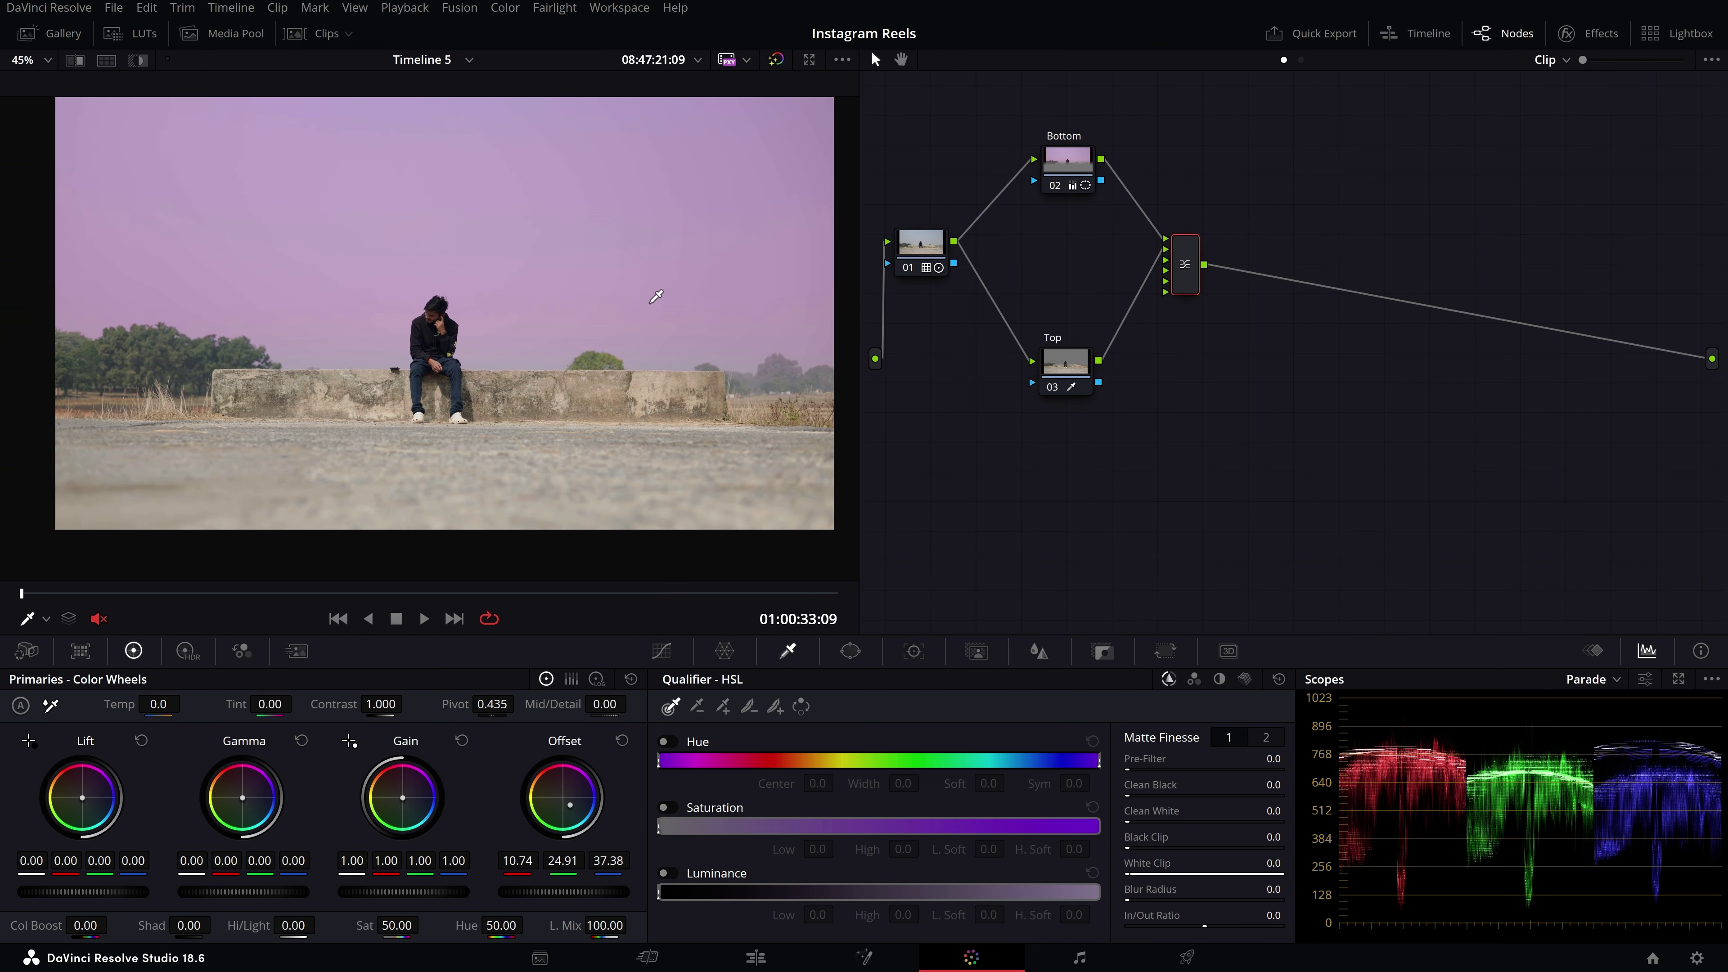
pyautogui.scroll(1, 655, 296)
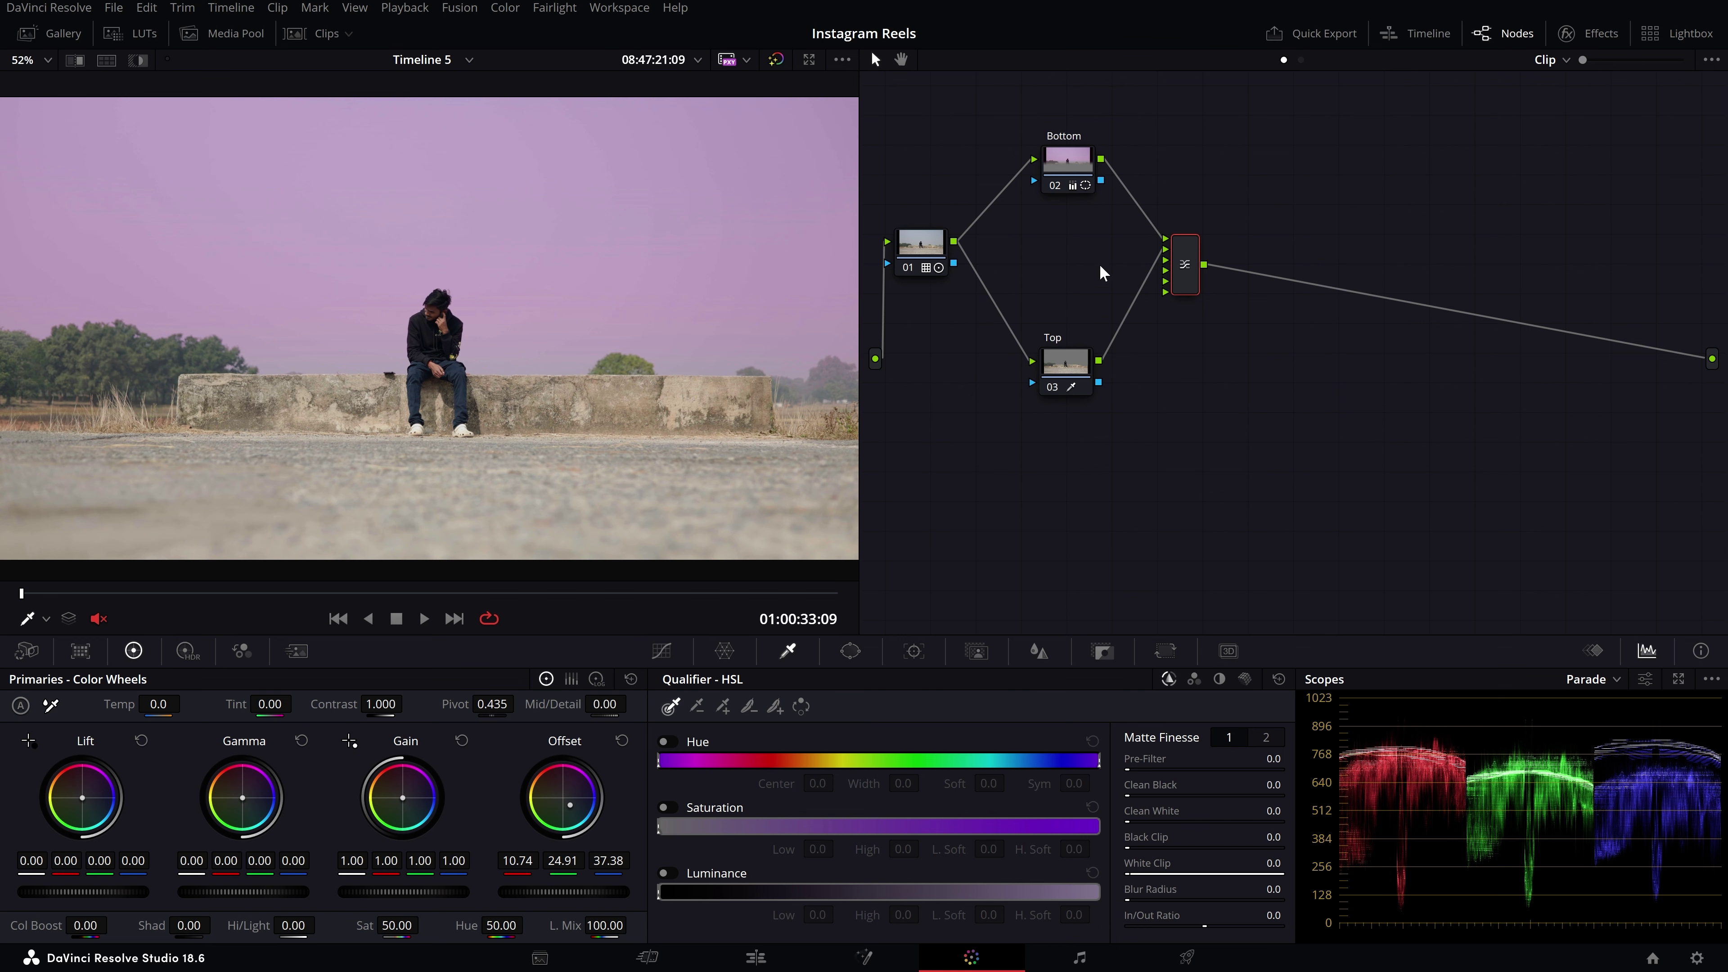
pyautogui.hotkey('shift', 'z')
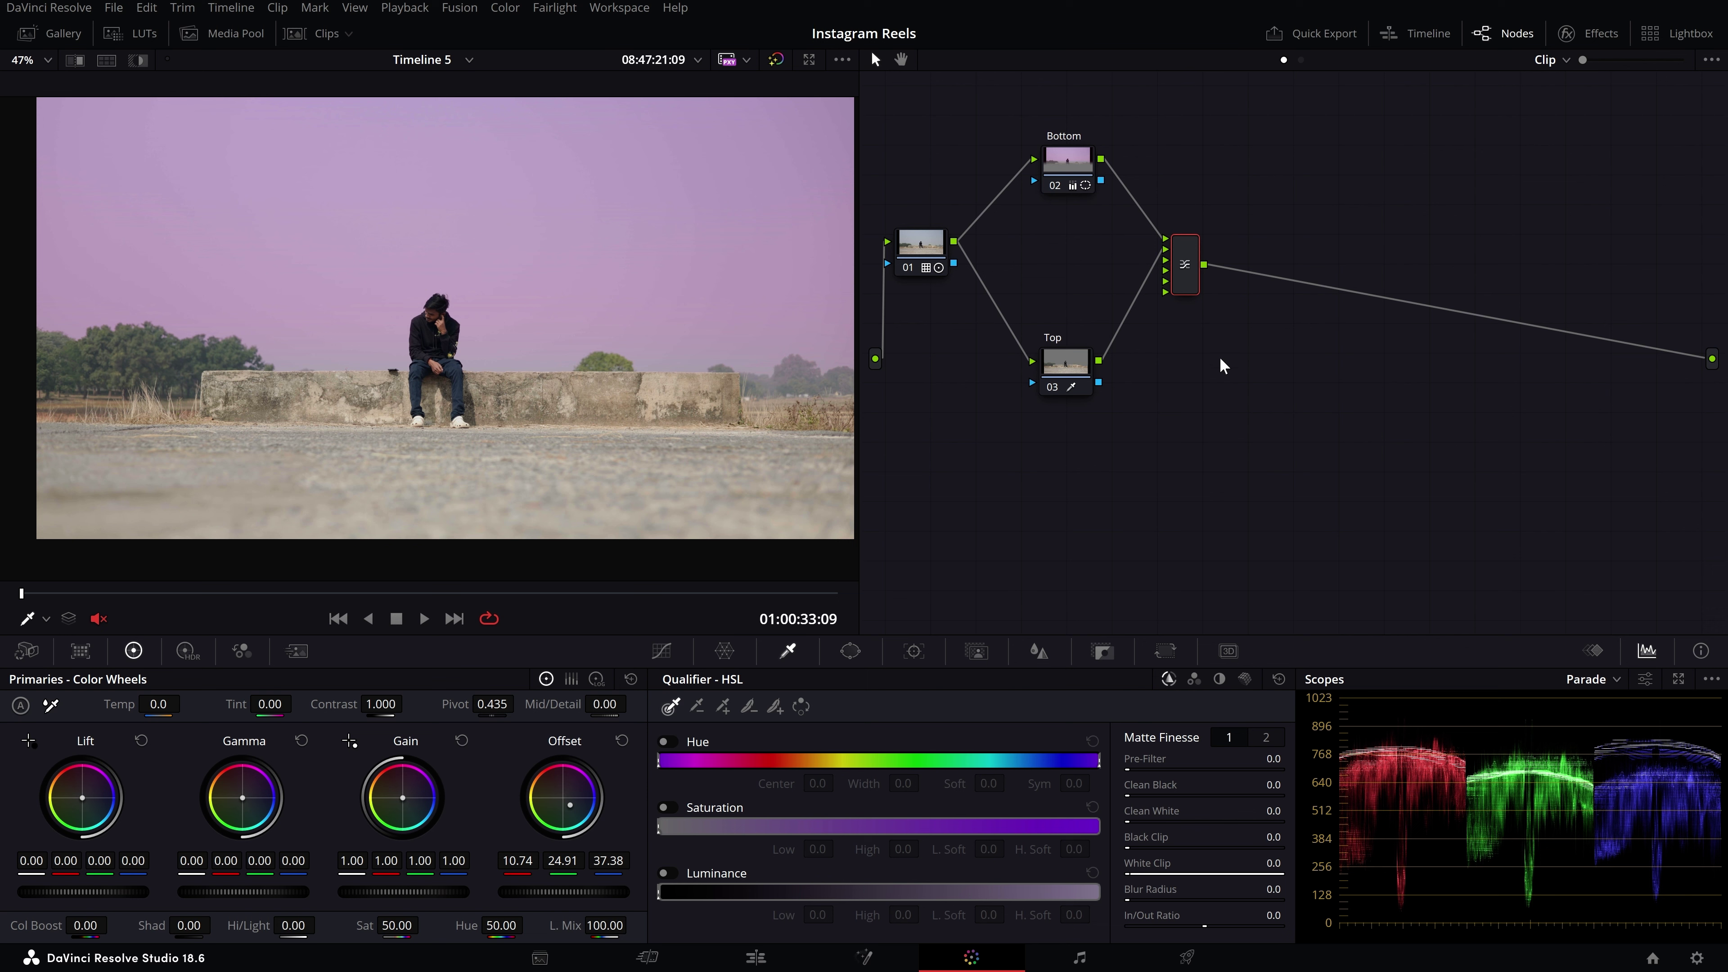
# - Shift clip 02's Layer Mixer further right and raise the Top node toward the Bottom node
pyautogui.moveTo(1198, 266); pyautogui.dragTo(1185, 259)
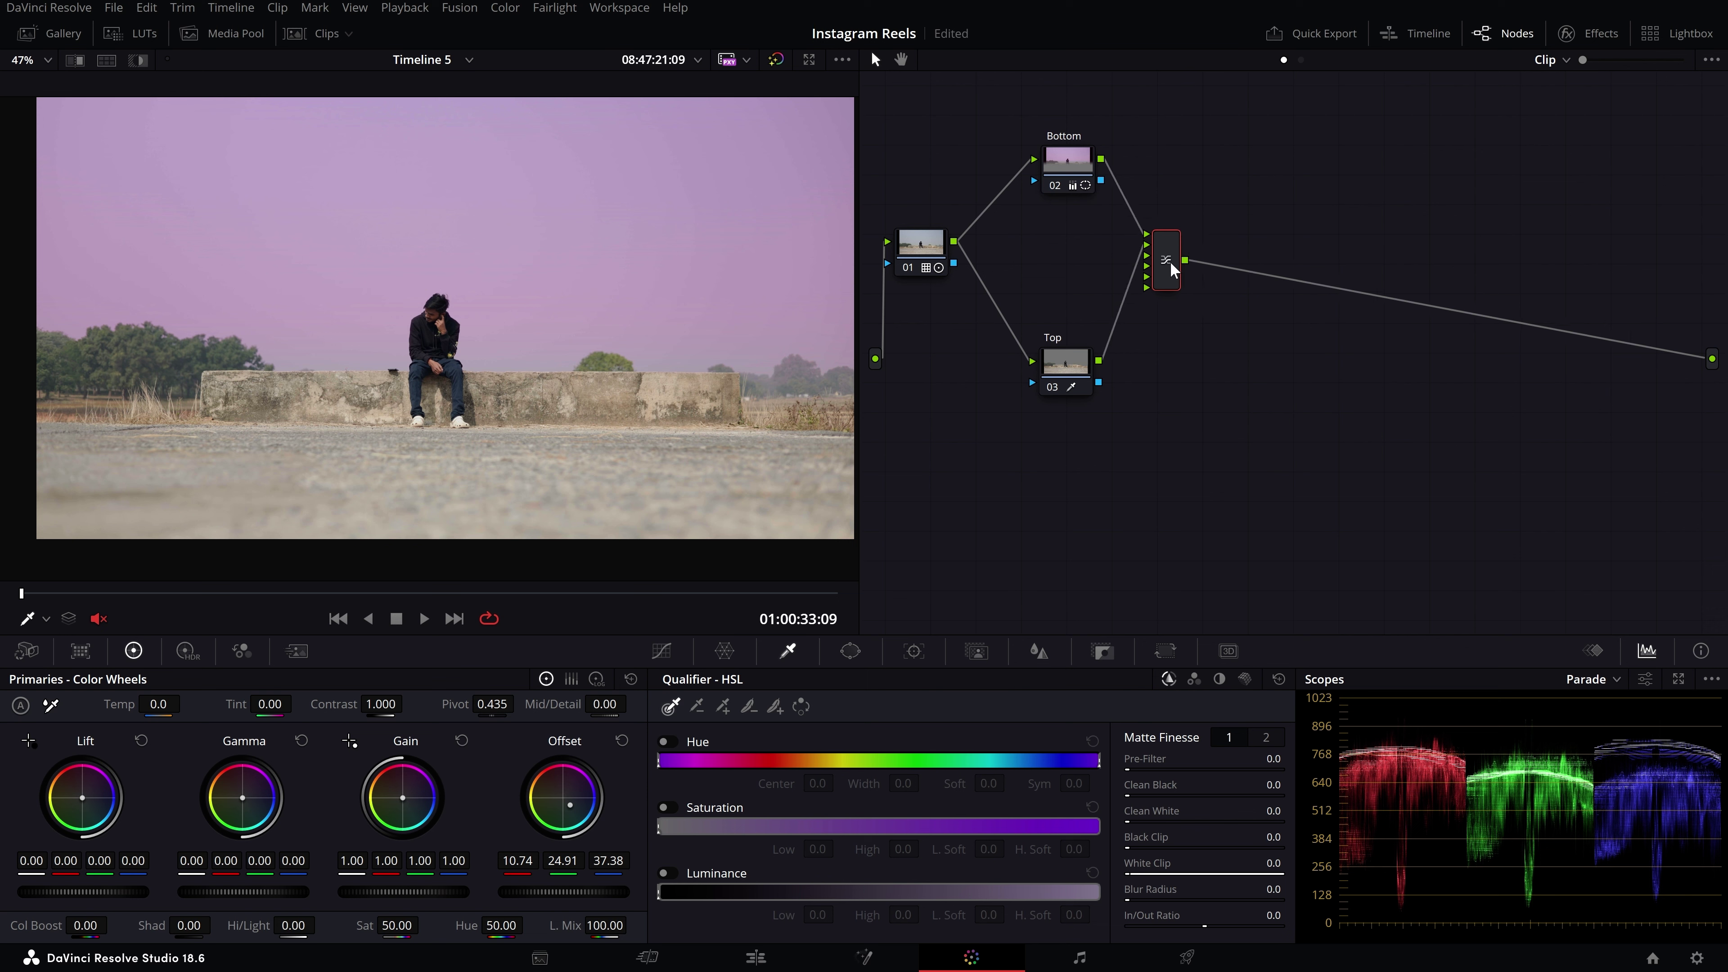
pyautogui.moveTo(1024, 93); pyautogui.dragTo(1103, 420)
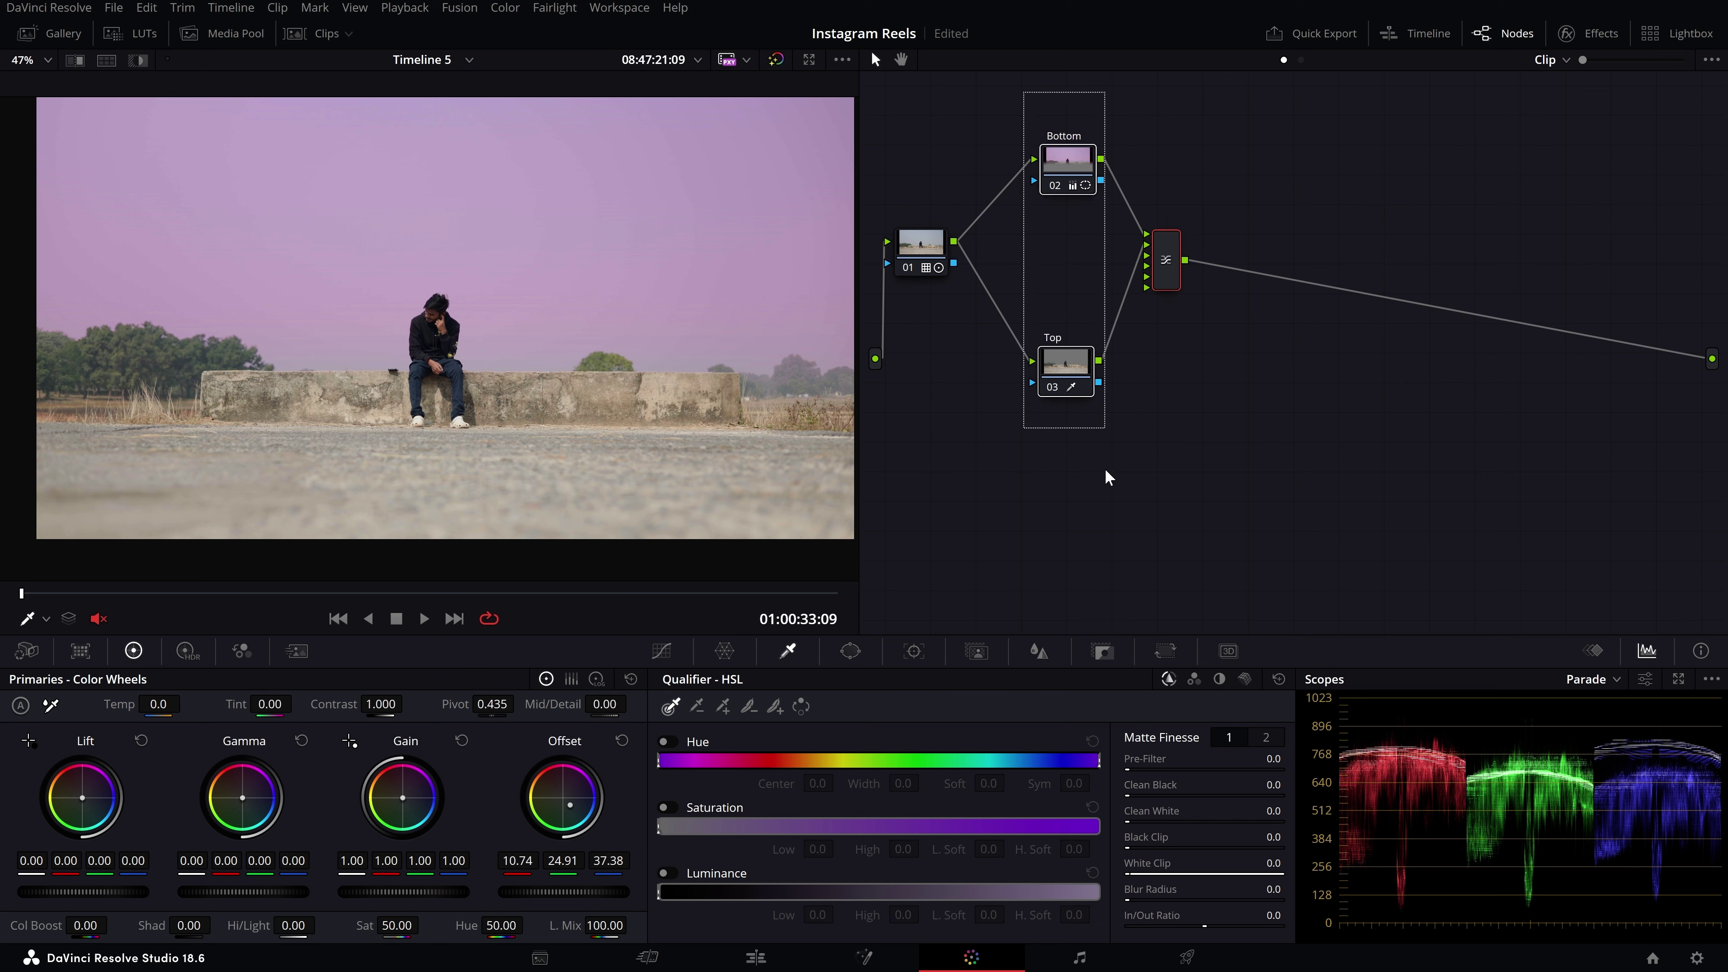
pyautogui.click(1122, 484)
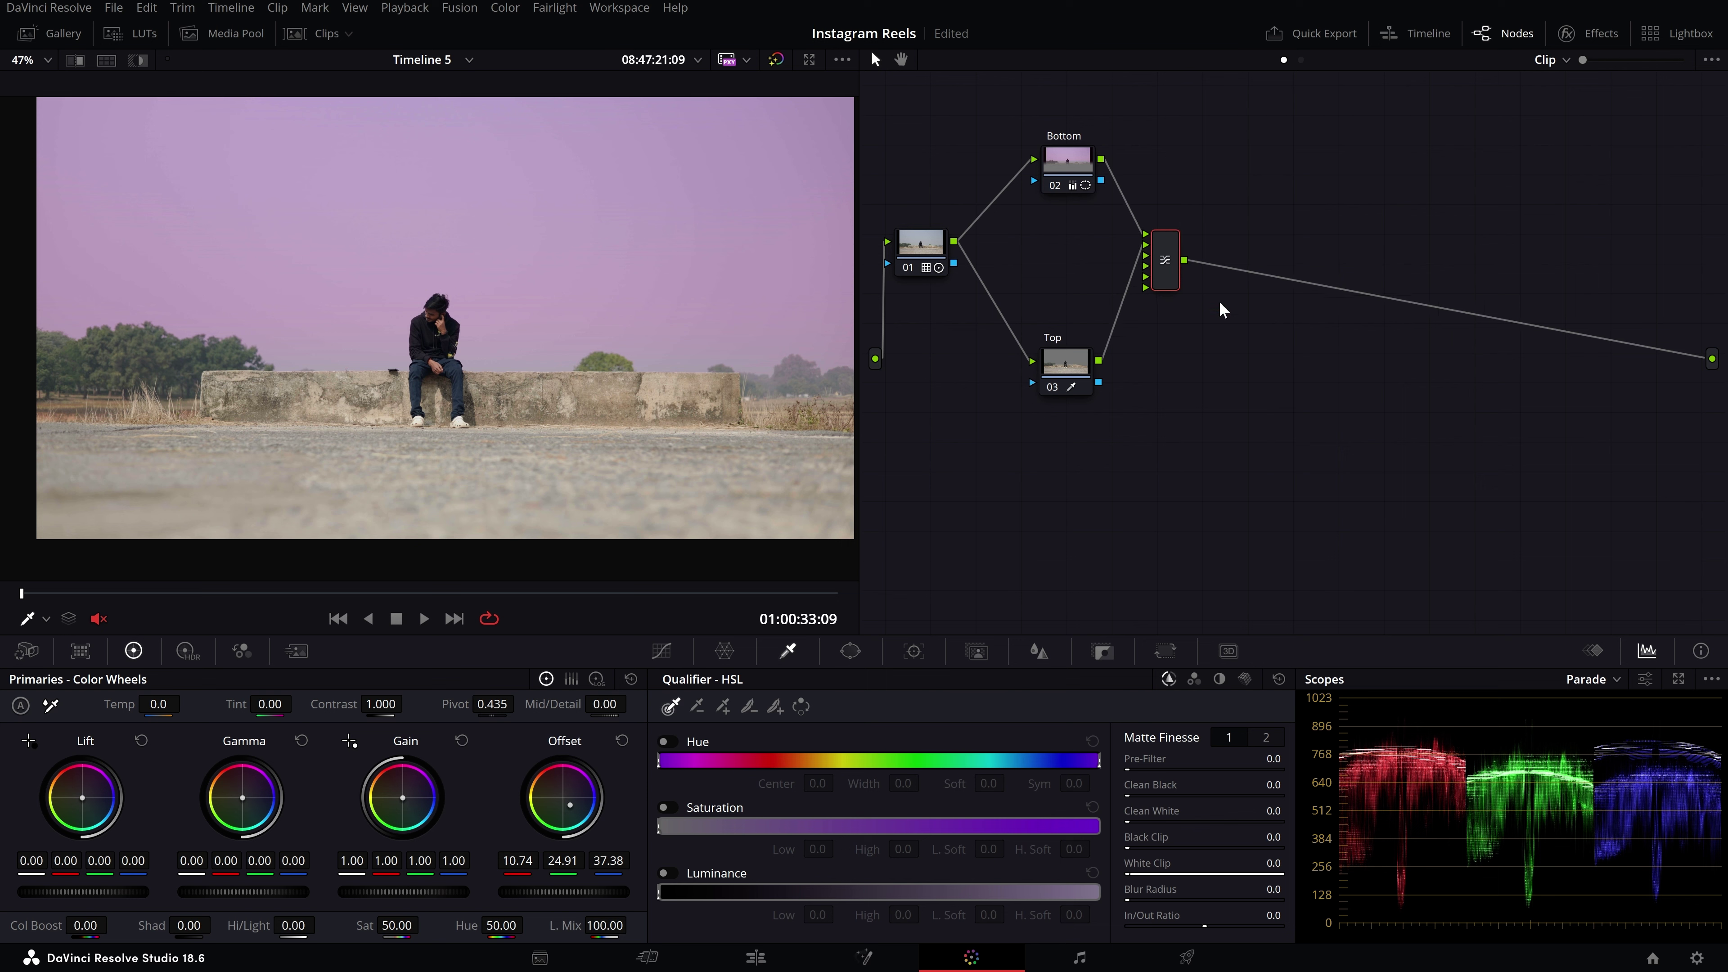
pyautogui.moveTo(1173, 271); pyautogui.dragTo(1163, 270)
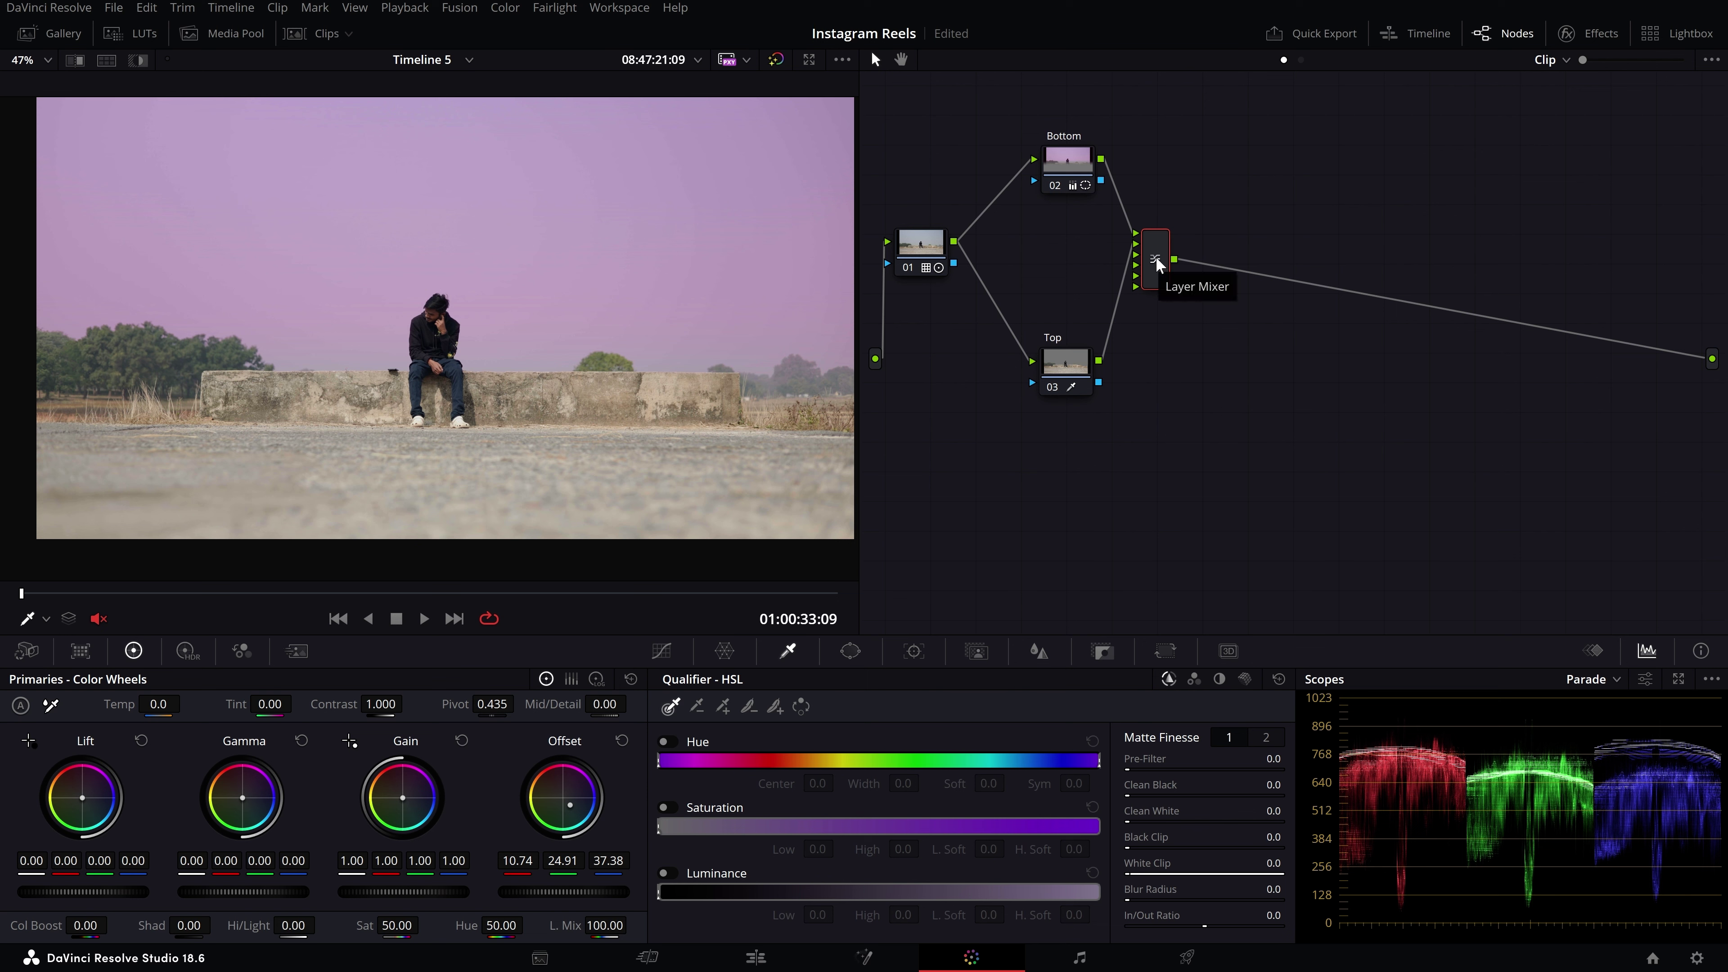
pyautogui.moveTo(1158, 266); pyautogui.dragTo(1248, 264)
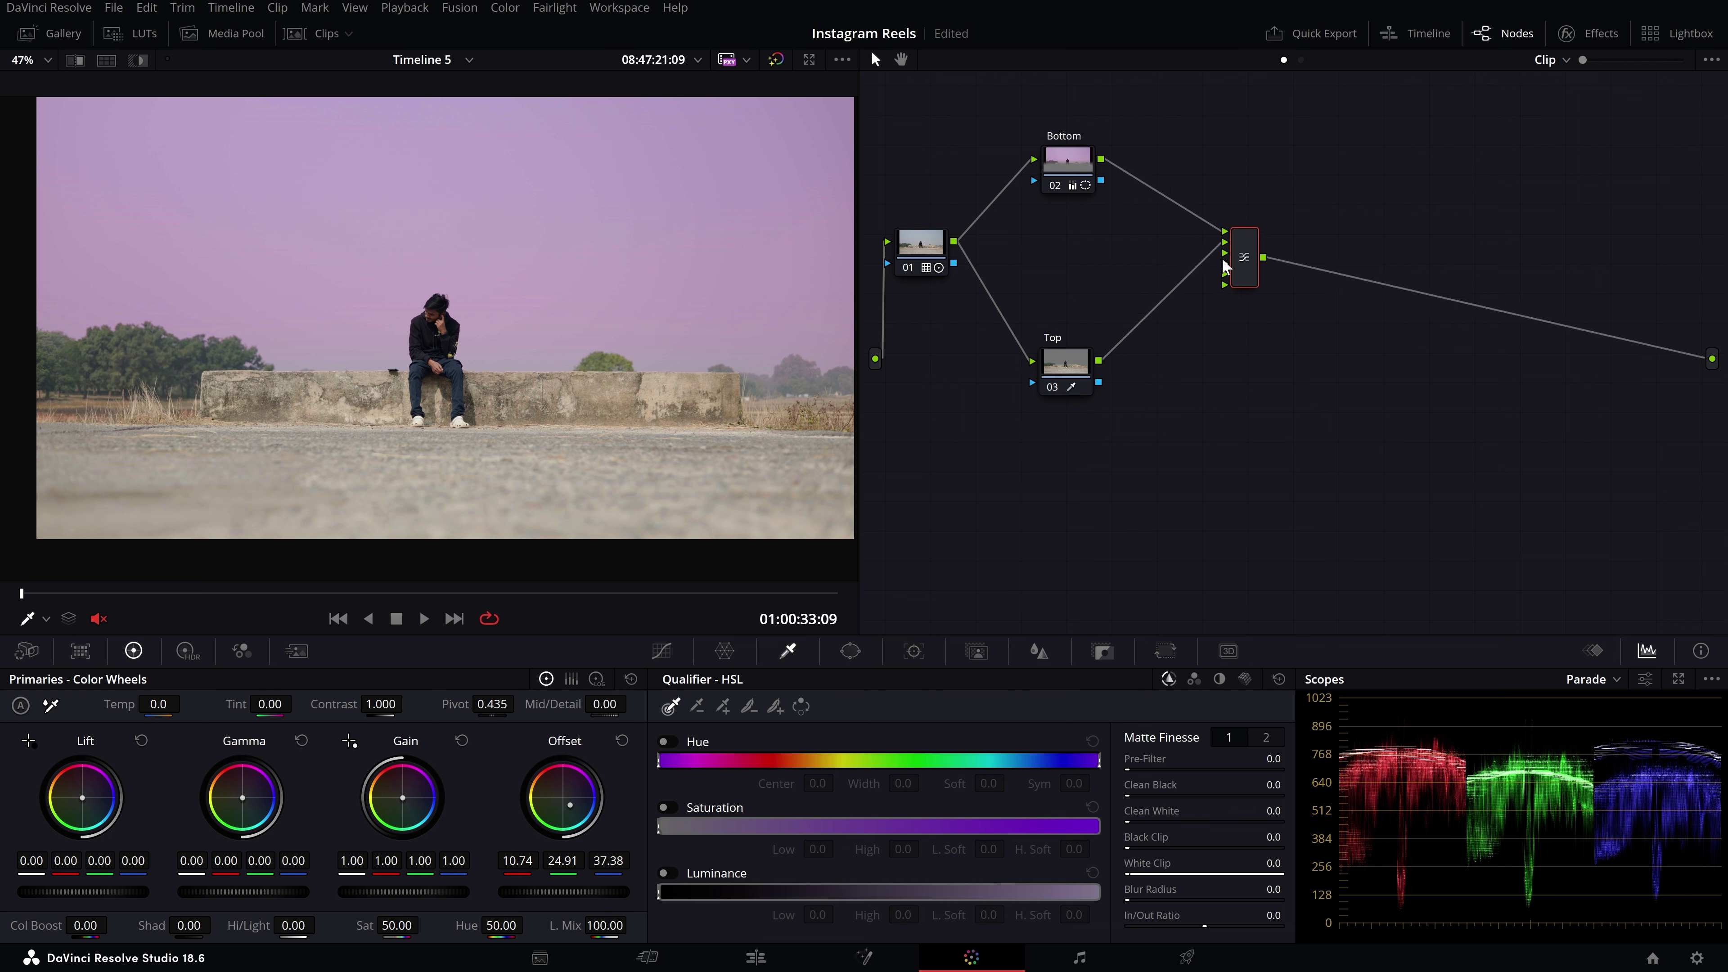
pyautogui.moveTo(1249, 276); pyautogui.dragTo(1216, 276)
pyautogui.moveTo(1075, 373); pyautogui.dragTo(1083, 318)
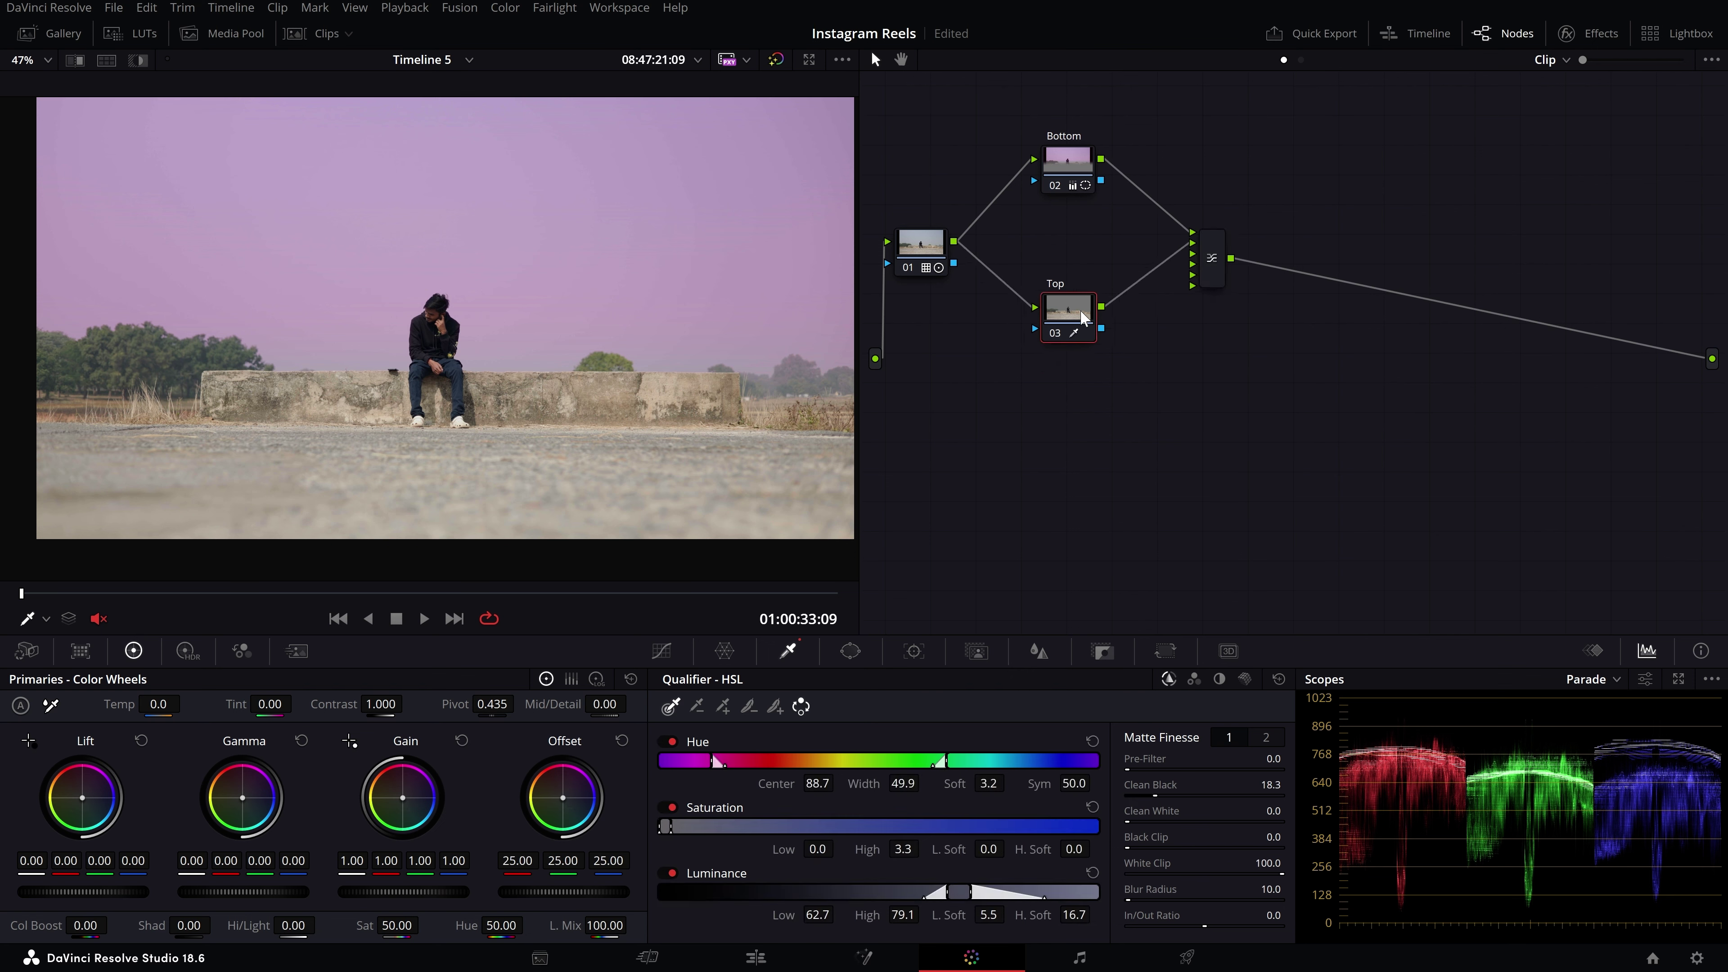
# - Delete the stray layer nodes 04–07 and reselect the Layer Mixer
pyautogui.hotkey('alt', 'l')
pyautogui.hotkey('alt', 'l')
pyautogui.hotkey('alt', 'l')
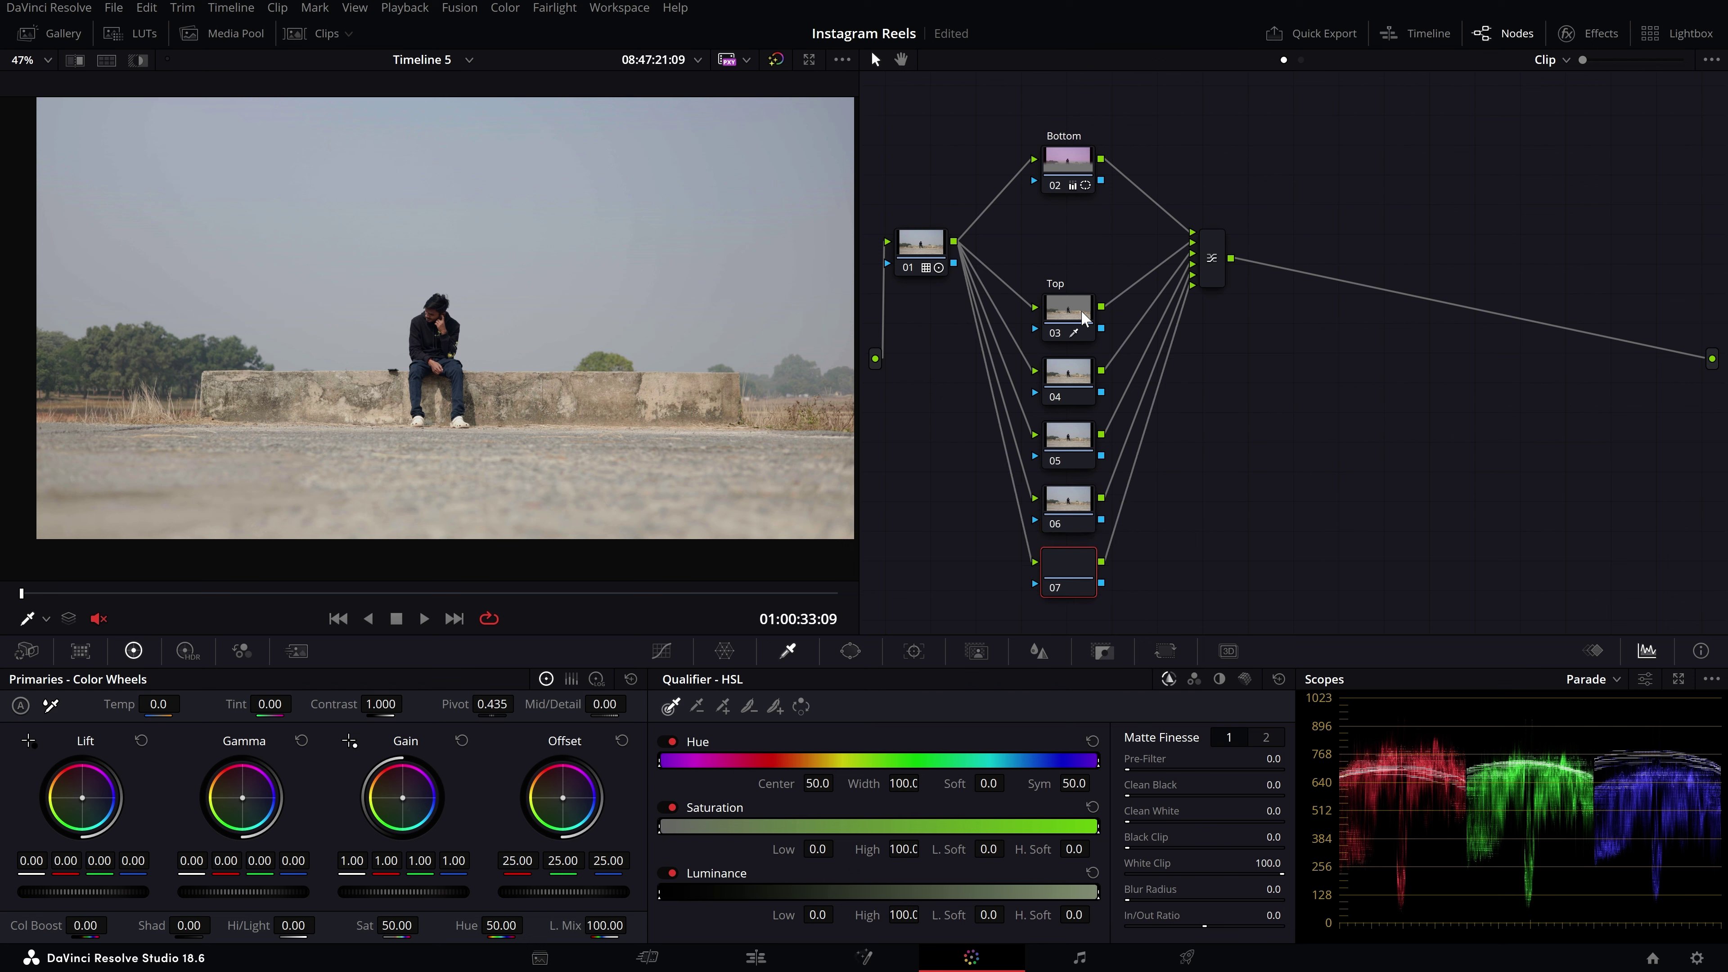
pyautogui.moveTo(1147, 603); pyautogui.dragTo(1060, 385)
pyautogui.press('Delete')
pyautogui.click(1203, 271)
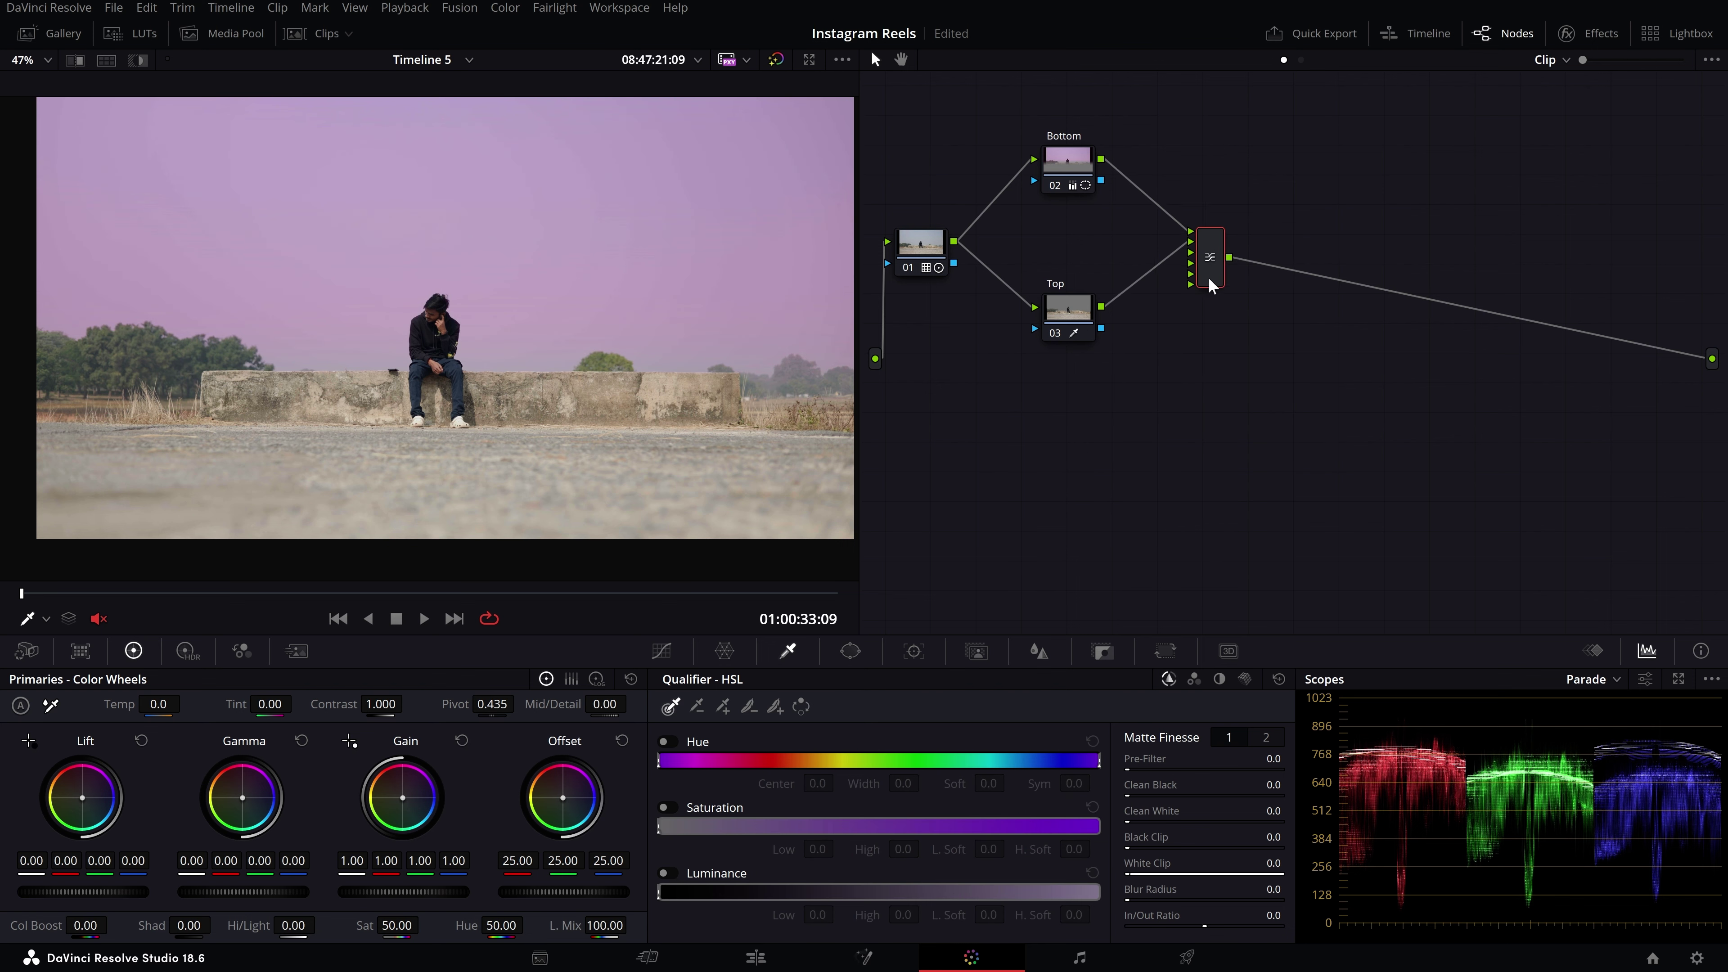
pyautogui.moveTo(1199, 271); pyautogui.dragTo(1191, 271)
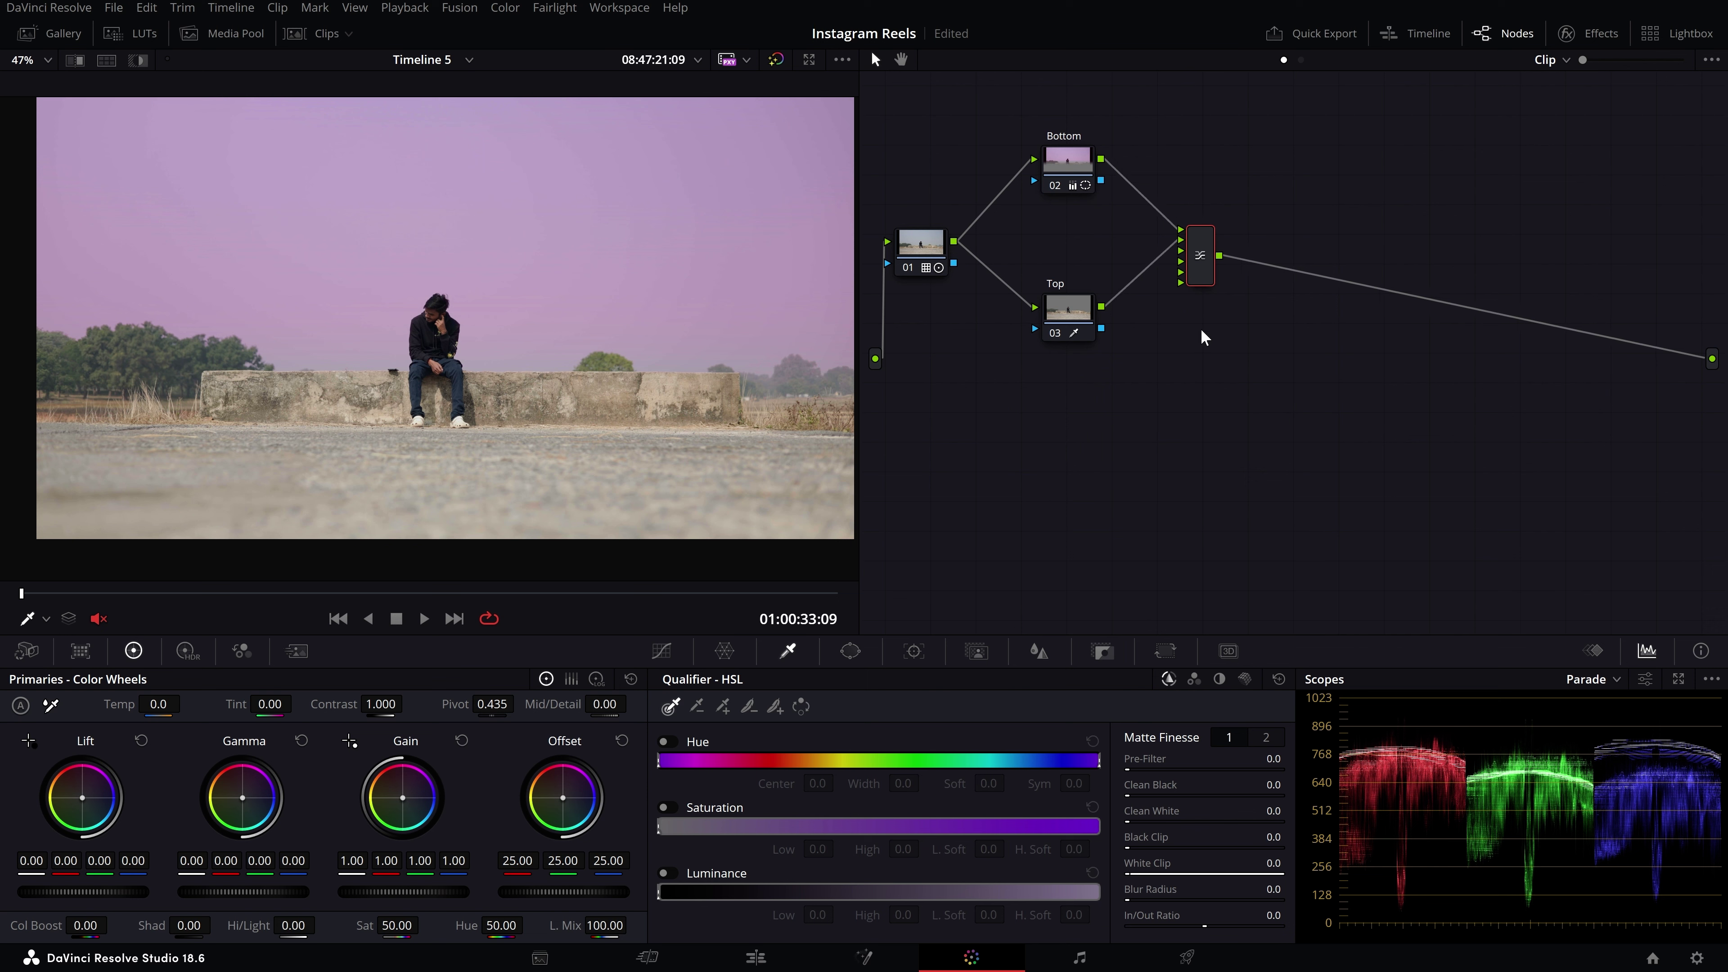
# - Remove the mixer's four spare inputs so only Bottom and Top feed it, then add a serial node
pyautogui.rightClick(1200, 259)
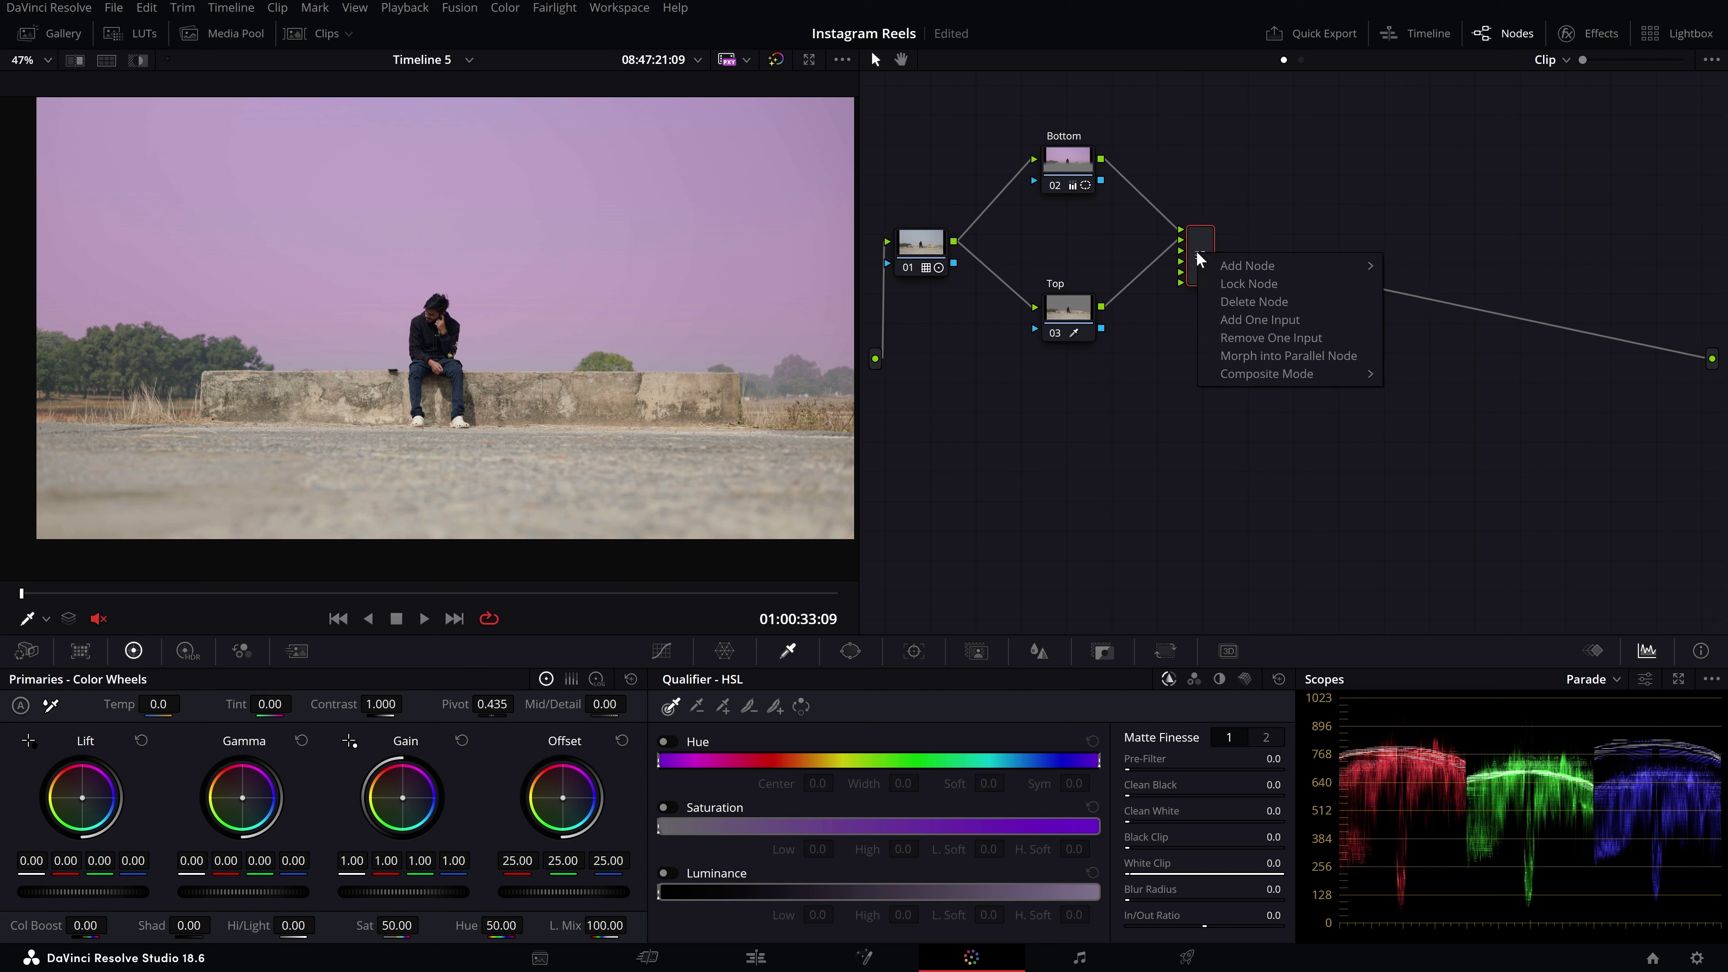
pyautogui.click(1253, 337)
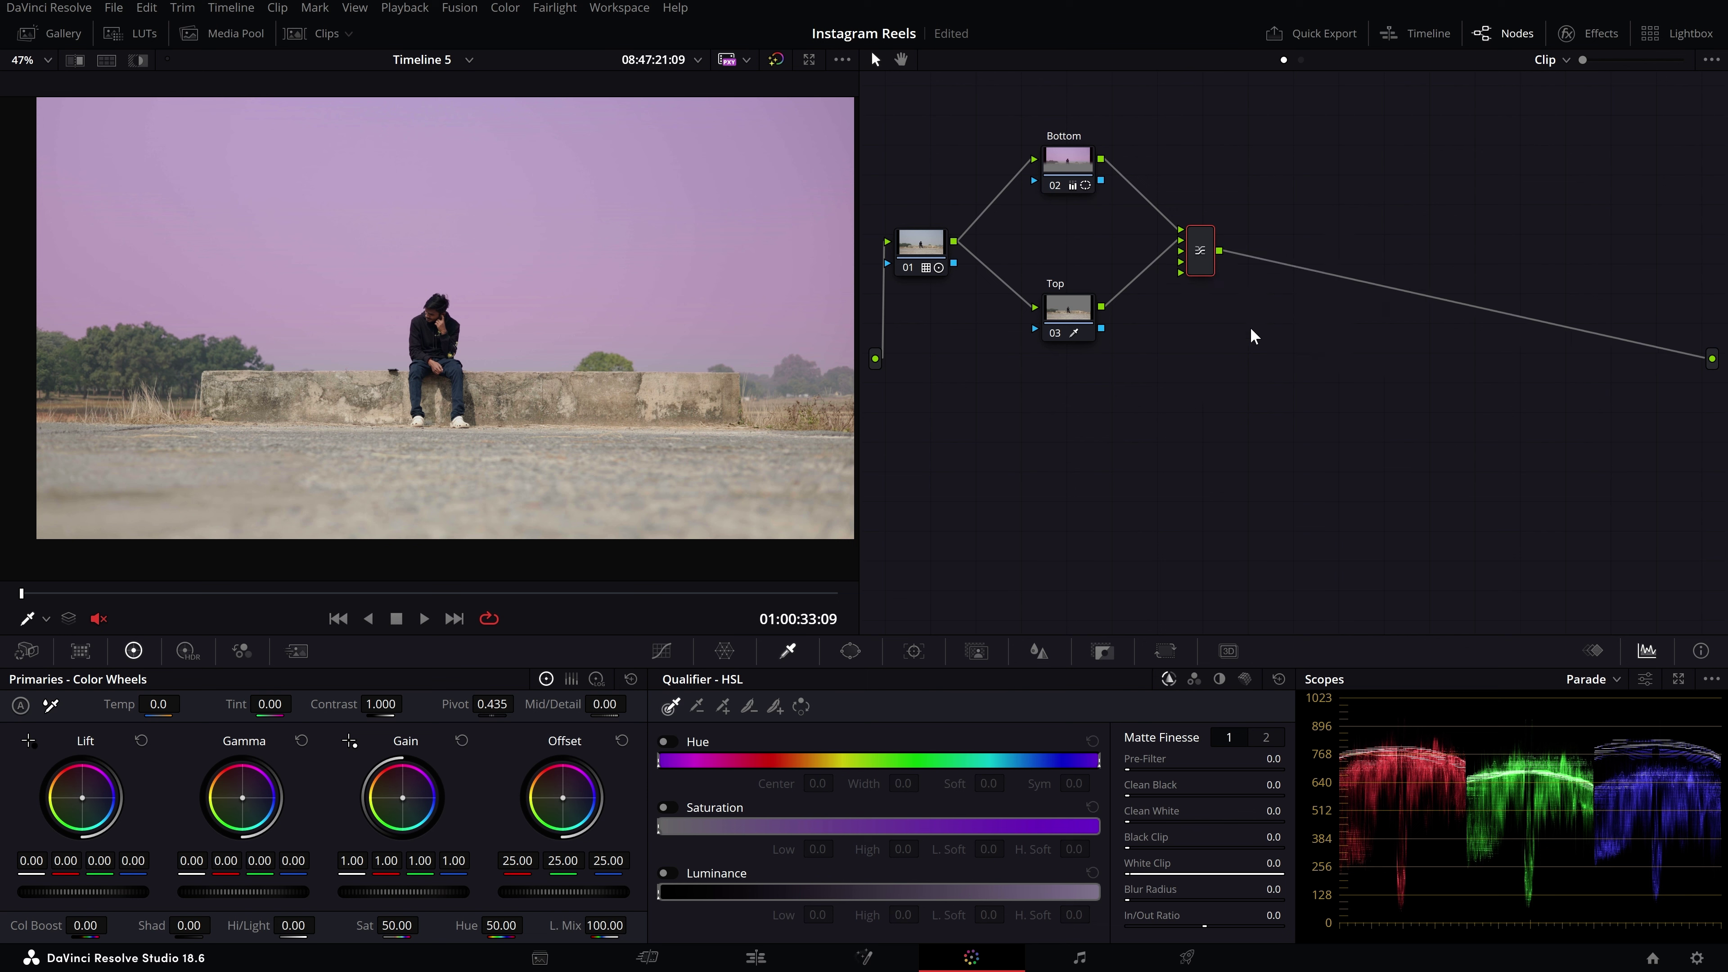
pyautogui.rightClick(1201, 252)
pyautogui.click(1255, 336)
pyautogui.rightClick(1199, 252)
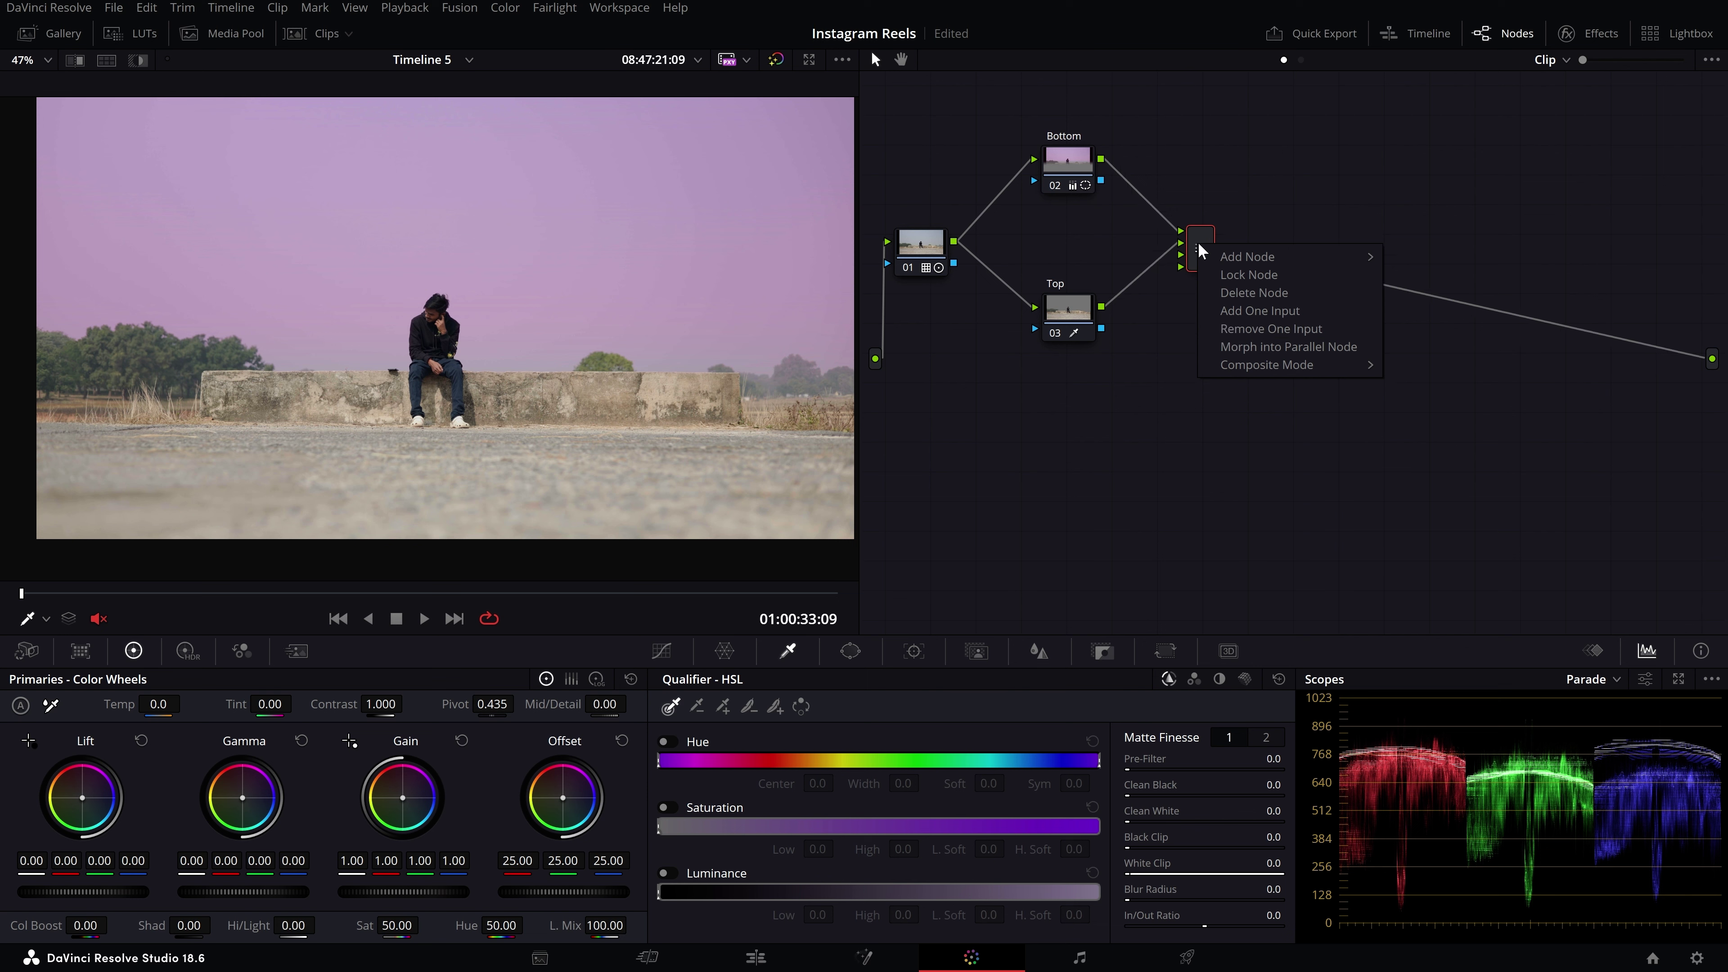
pyautogui.click(1262, 329)
pyautogui.rightClick(1205, 254)
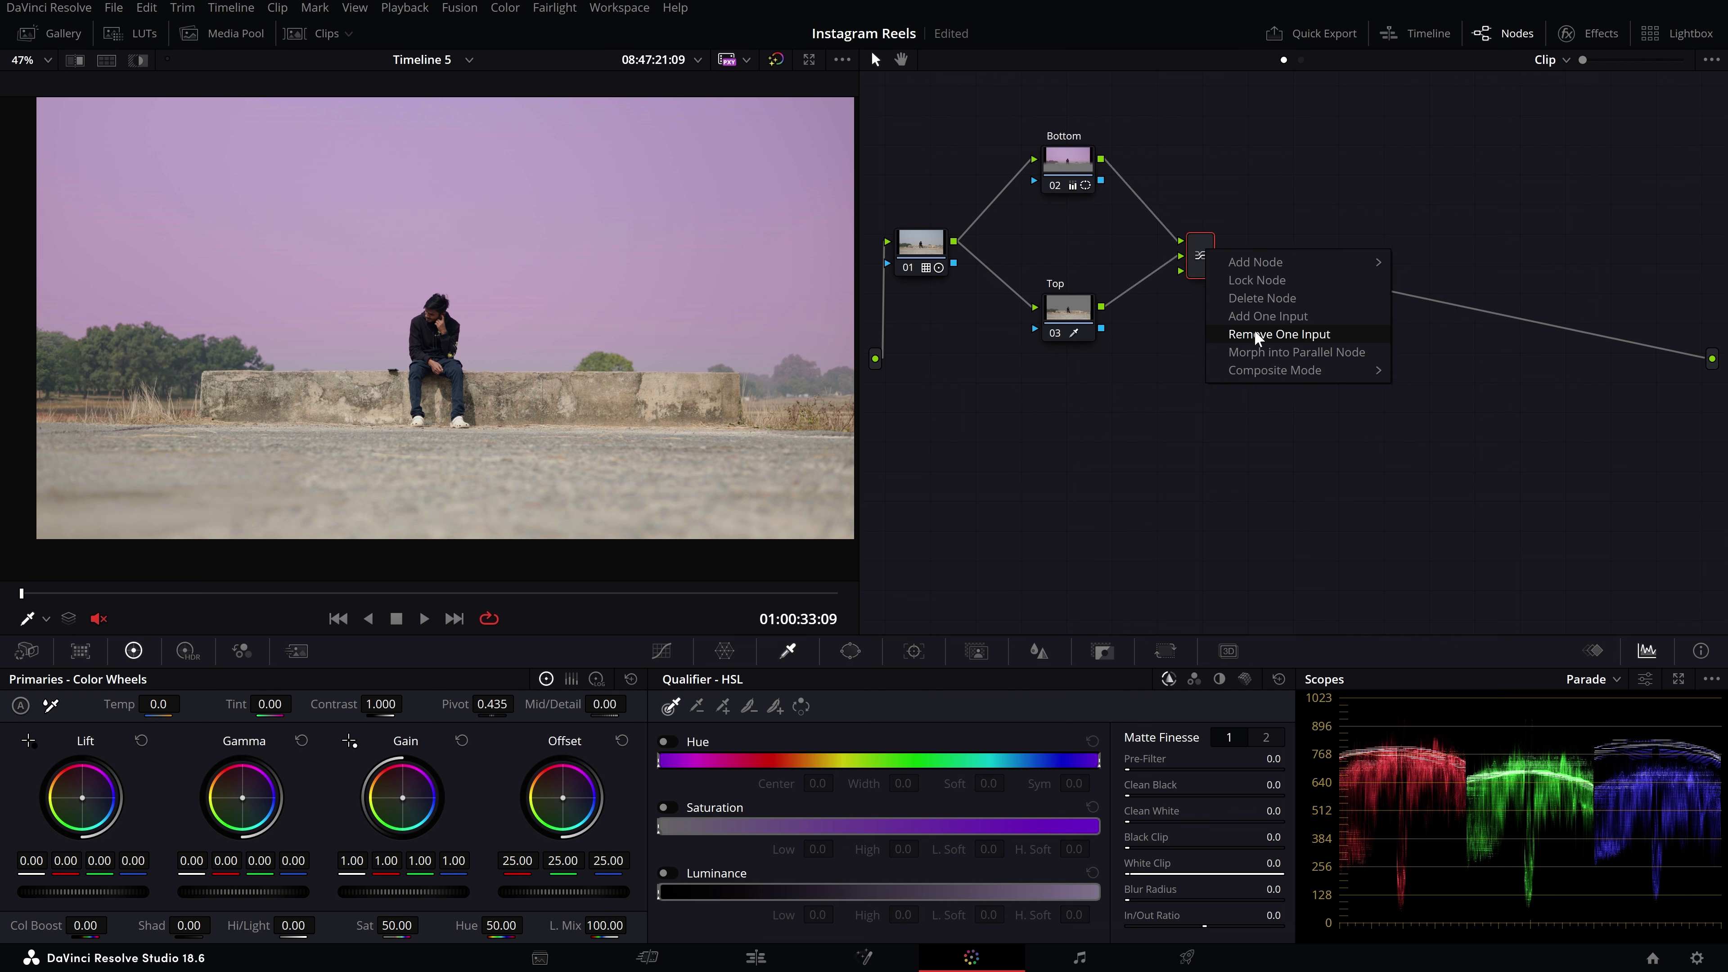
pyautogui.click(1254, 331)
pyautogui.moveTo(1200, 257); pyautogui.dragTo(1225, 248)
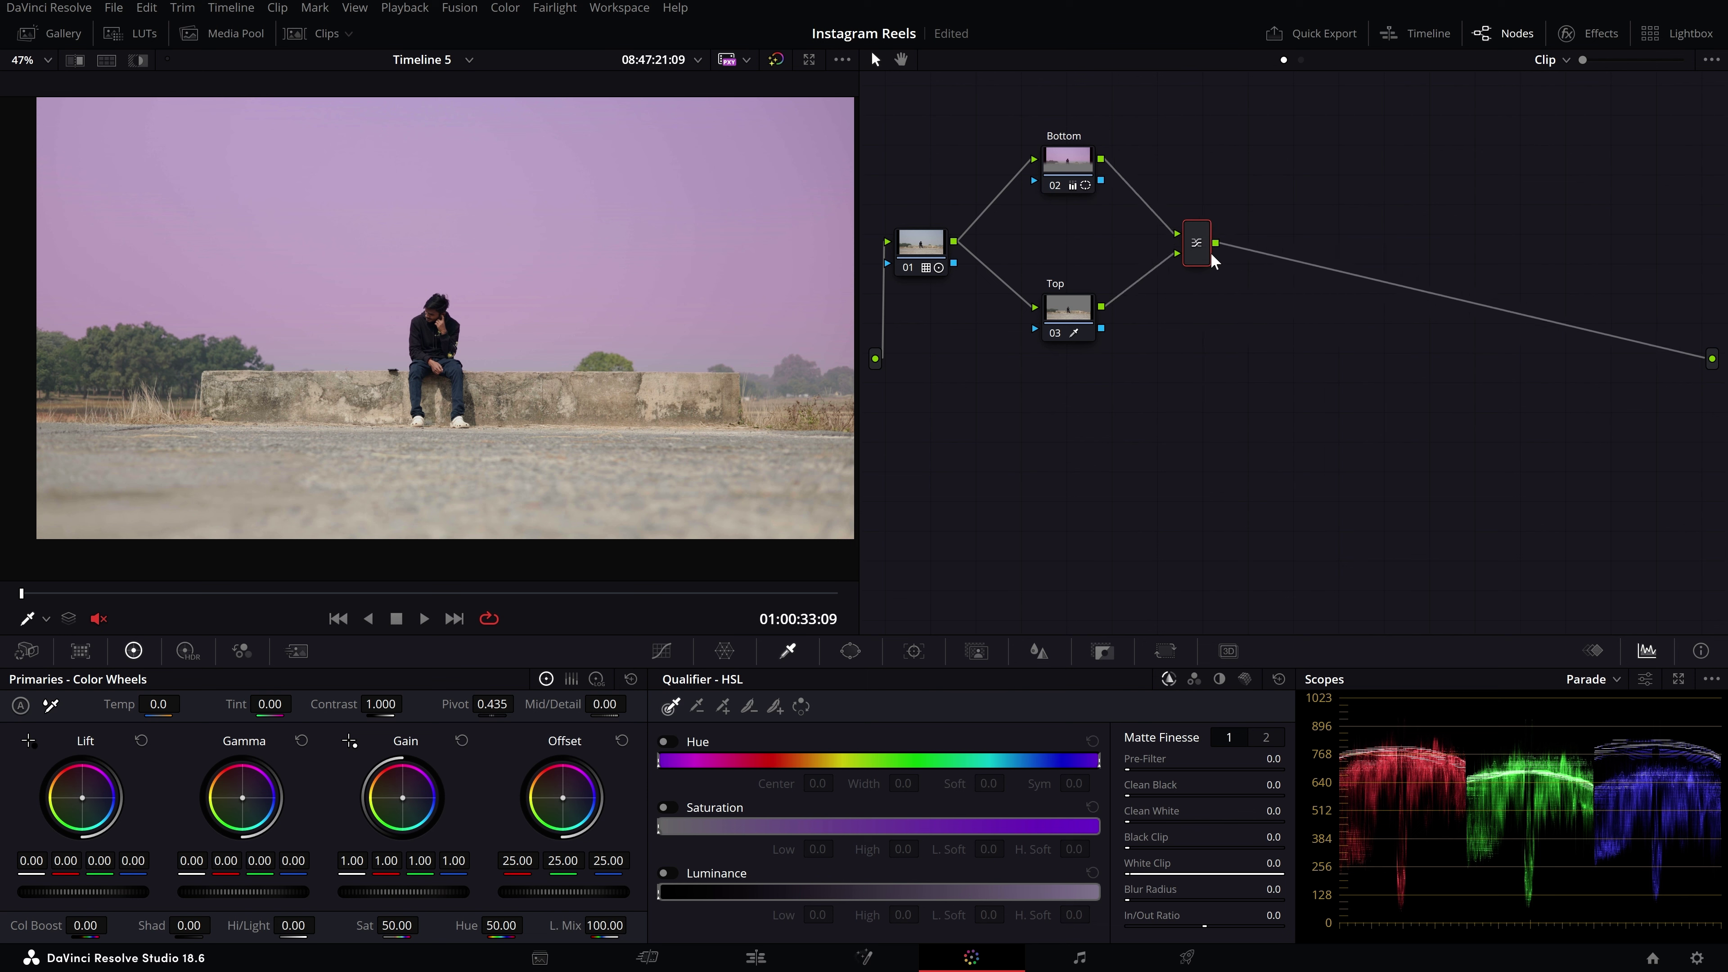
pyautogui.moveTo(947, 113)
pyautogui.mouseDown()
pyautogui.moveTo(1214, 301)
pyautogui.moveTo(1184, 257)
pyautogui.mouseUp()
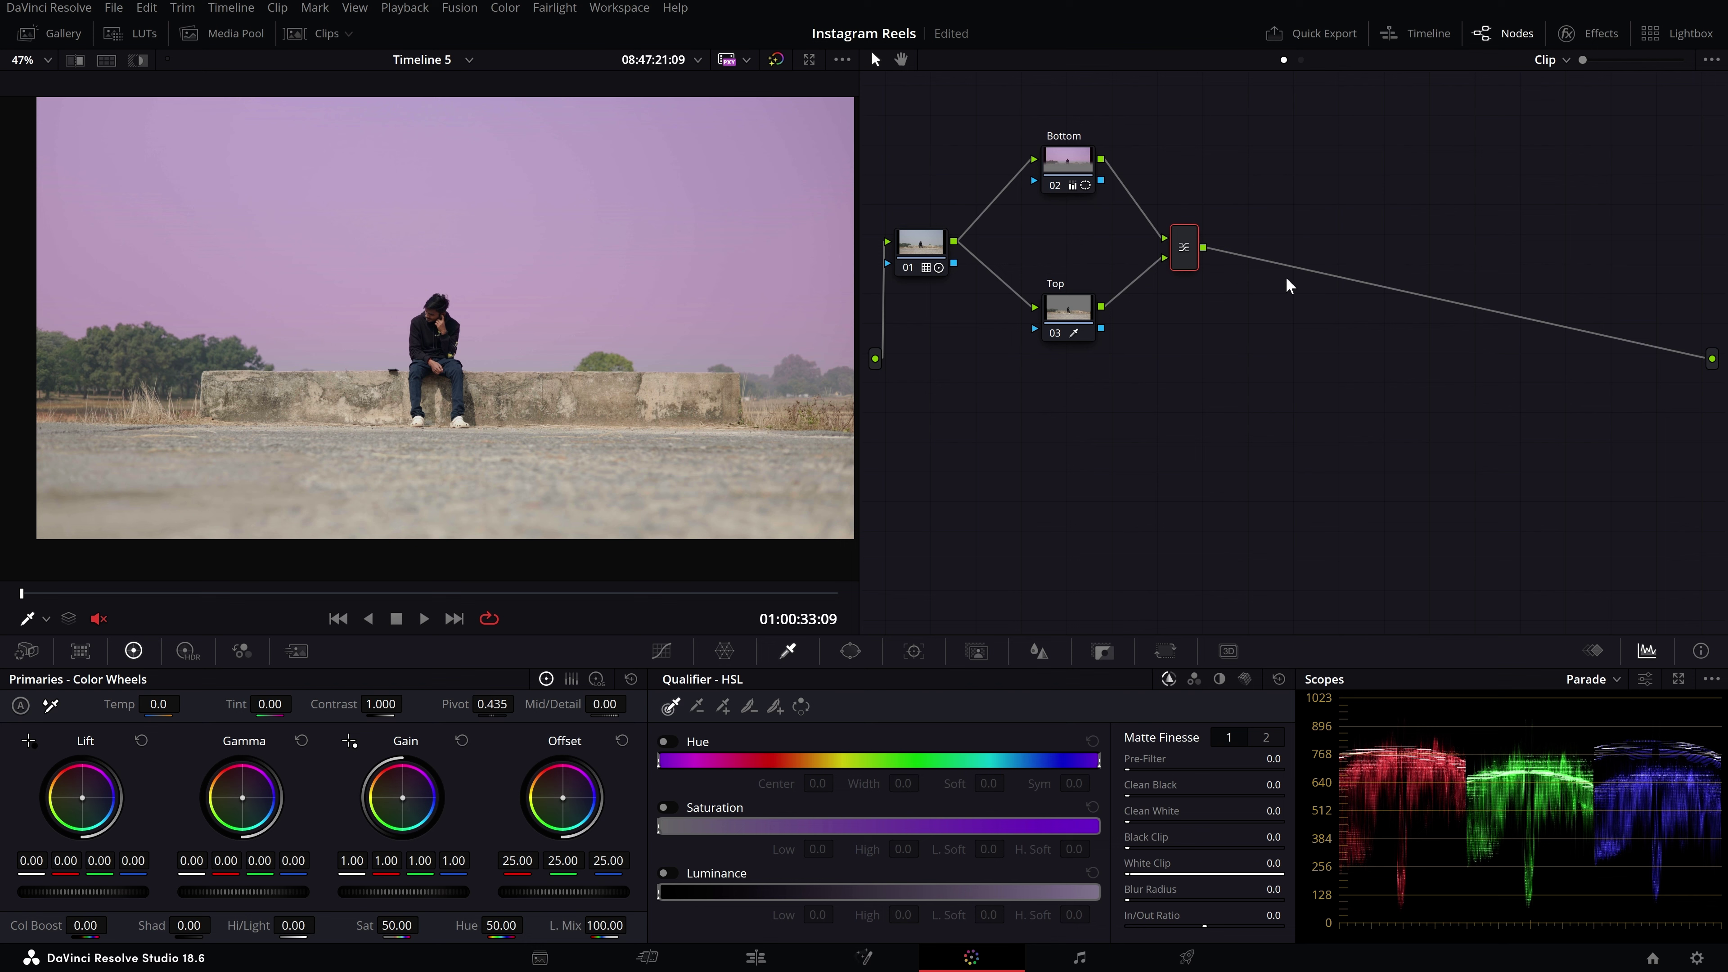
pyautogui.hotkey('alt', 's')
# - Apply the TNL 6 Rec709 LUT to node 05 after the mixer
pyautogui.moveTo(1284, 265); pyautogui.dragTo(1381, 262)
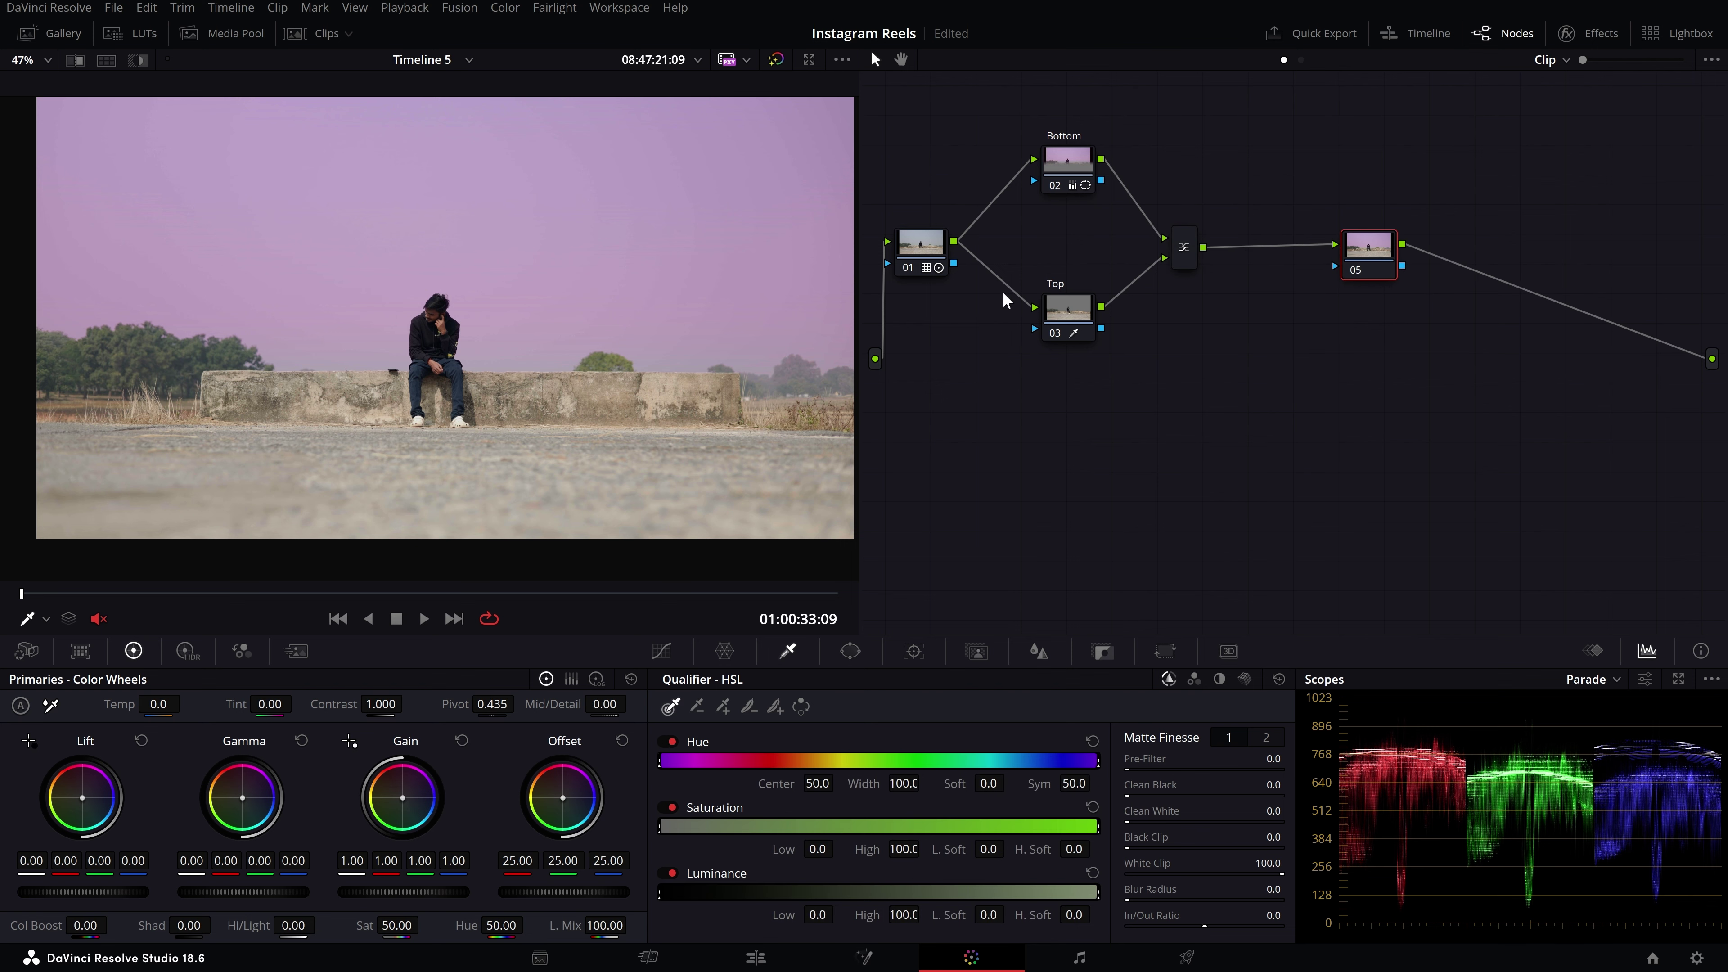
pyautogui.click(134, 35)
pyautogui.click(136, 346)
pyautogui.moveTo(338, 243)
pyautogui.mouseDown()
pyautogui.moveTo(1285, 309)
pyautogui.moveTo(1368, 252)
pyautogui.mouseUp()
pyautogui.click(131, 33)
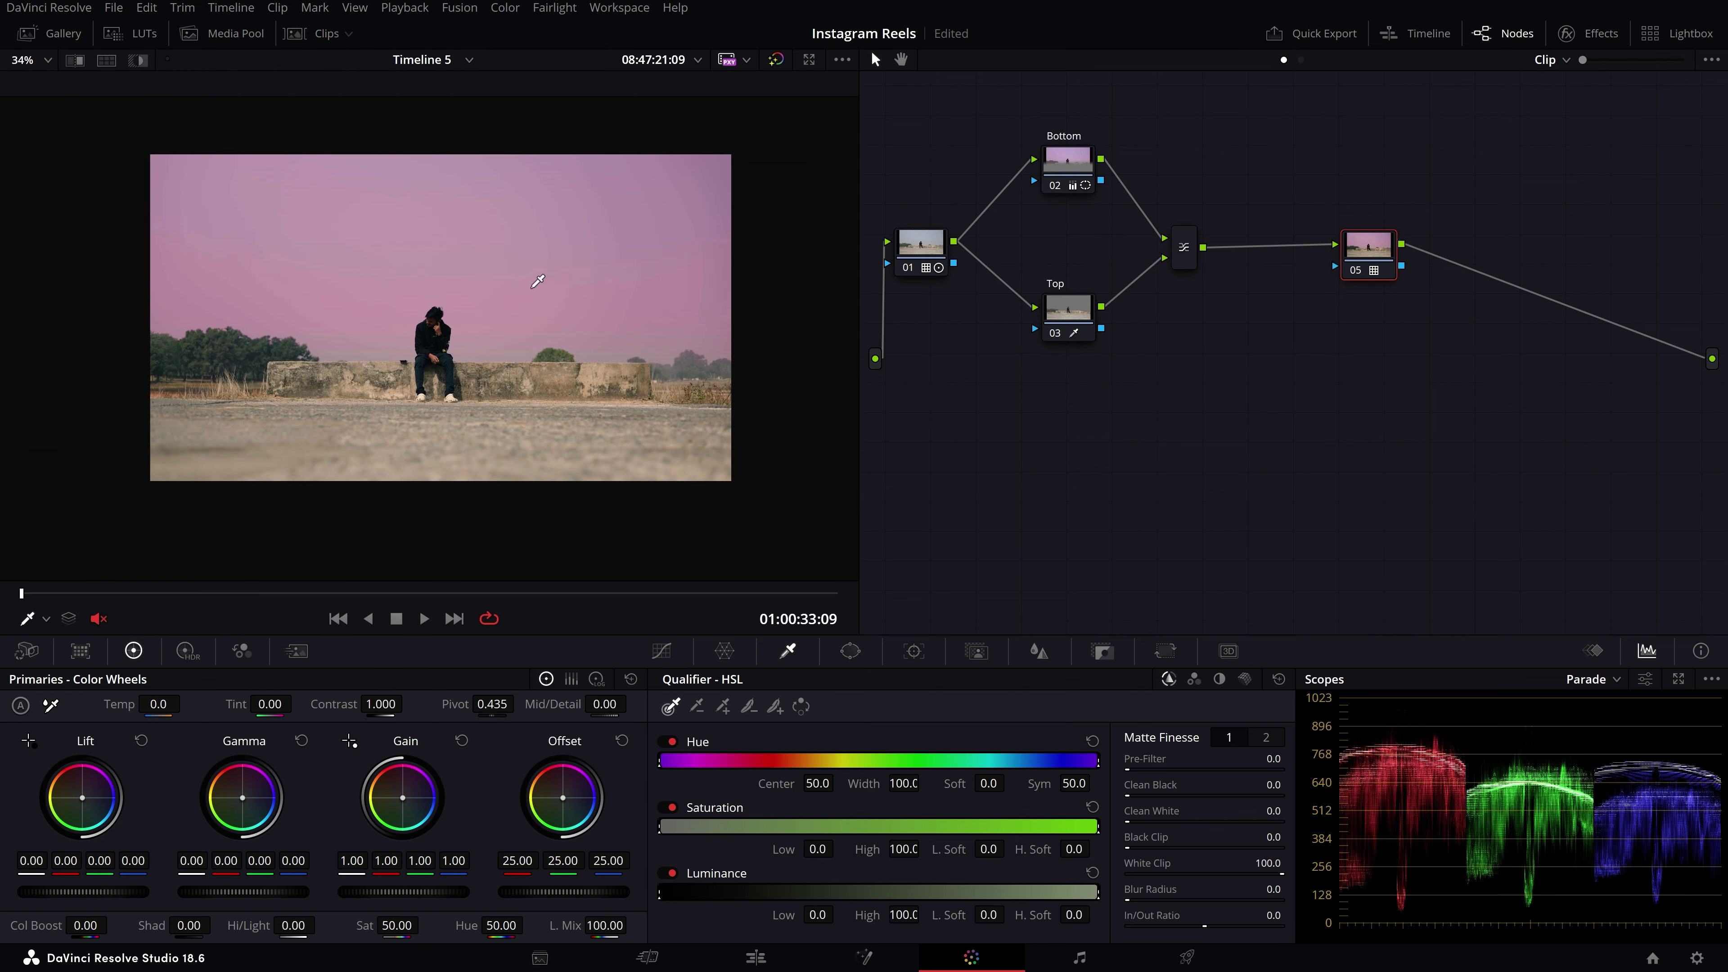
# - Lower node 05's key output gain to 0.57 and set the Bottom offset to 36.45/19.80/20.69
pyautogui.click(1102, 650)
pyautogui.moveTo(1095, 824); pyautogui.dragTo(1061, 825)
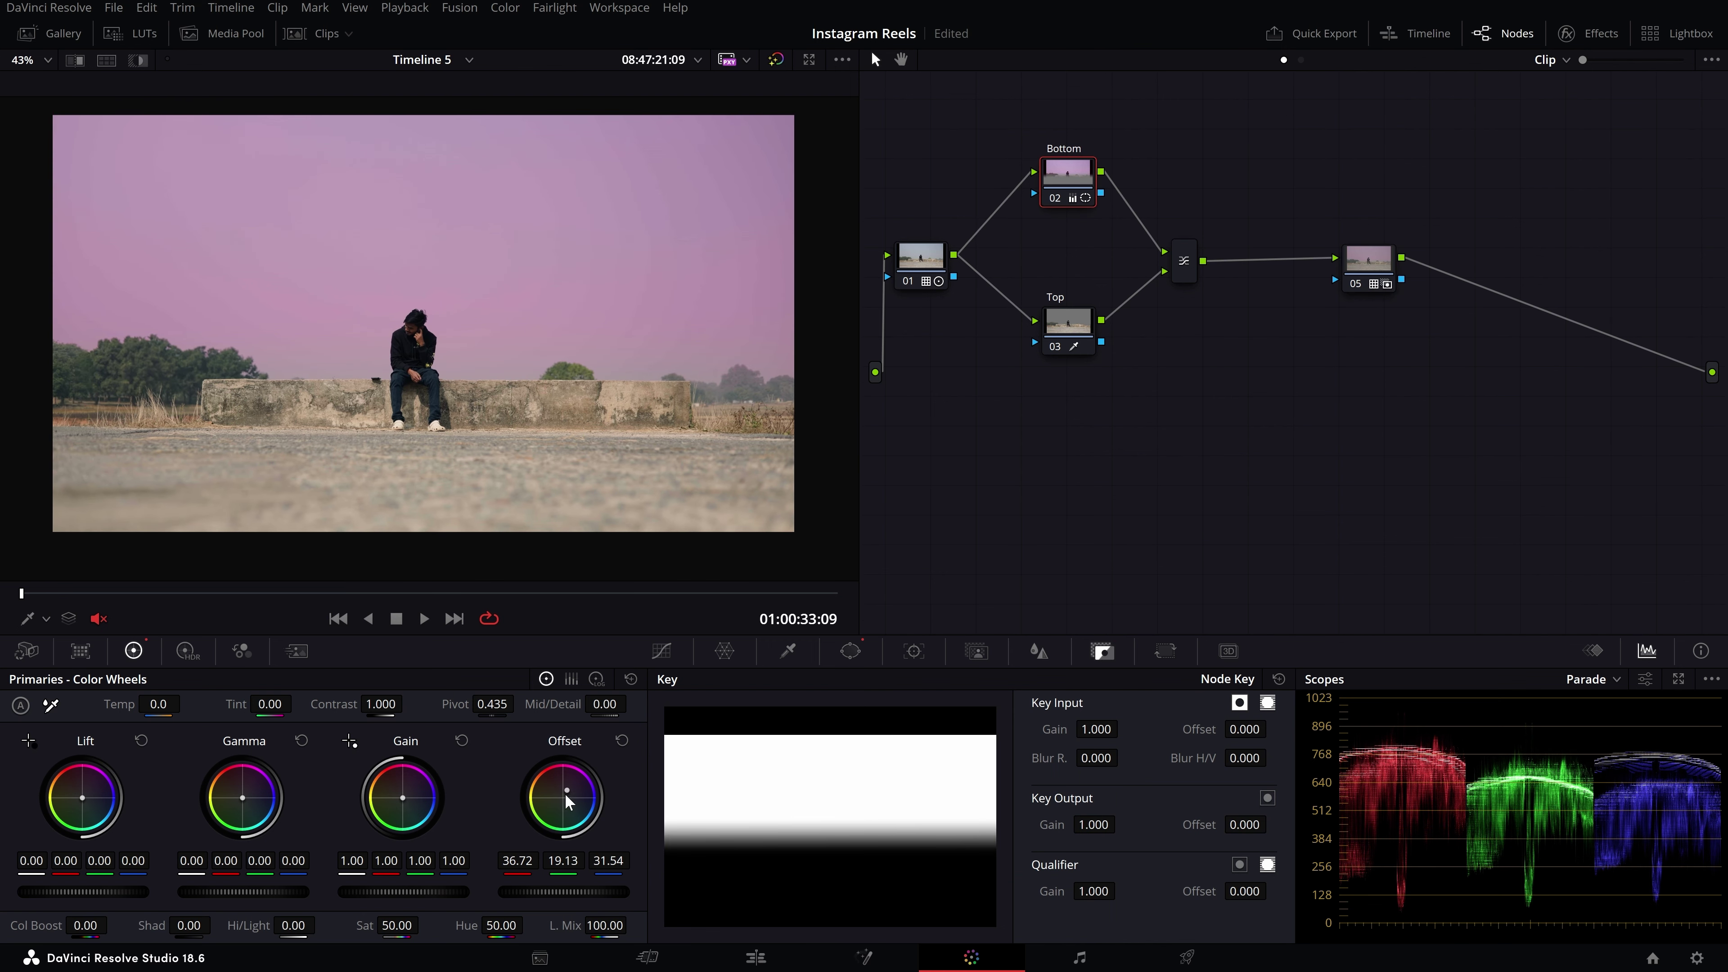
pyautogui.moveTo(568, 802); pyautogui.dragTo(565, 801)
pyautogui.scroll(2, 420, 424)
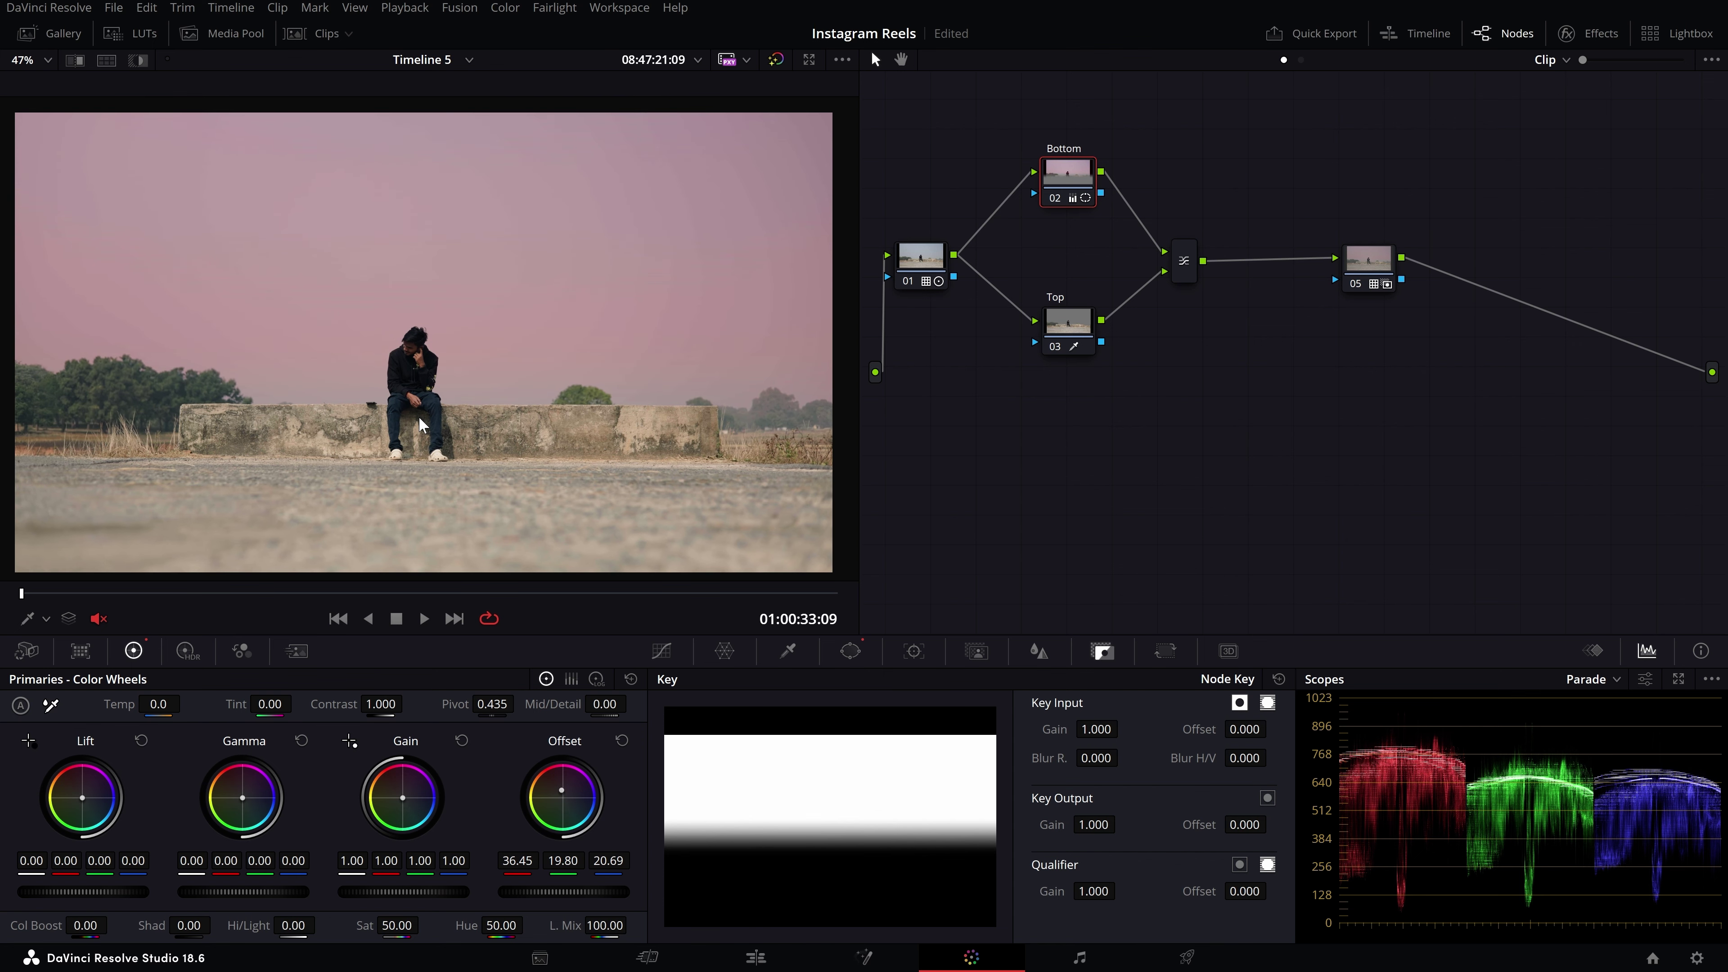